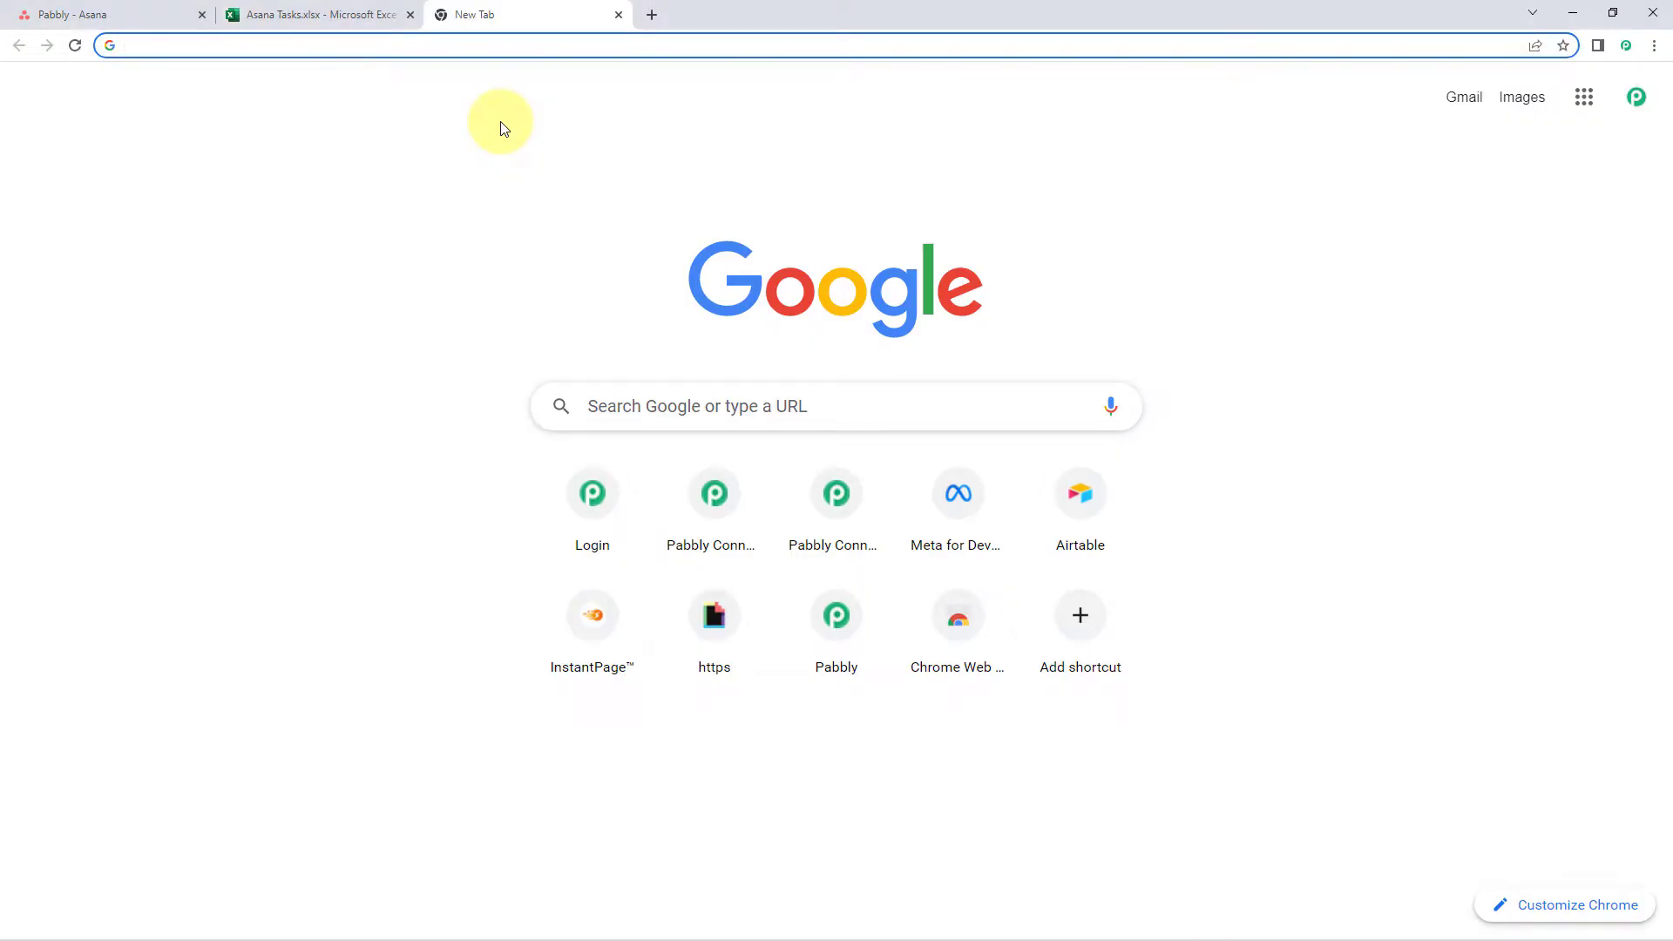
Step: Go to pabbly.com/connect and sign in to reach the Pabbly Connect dashboard
text(pabbly)
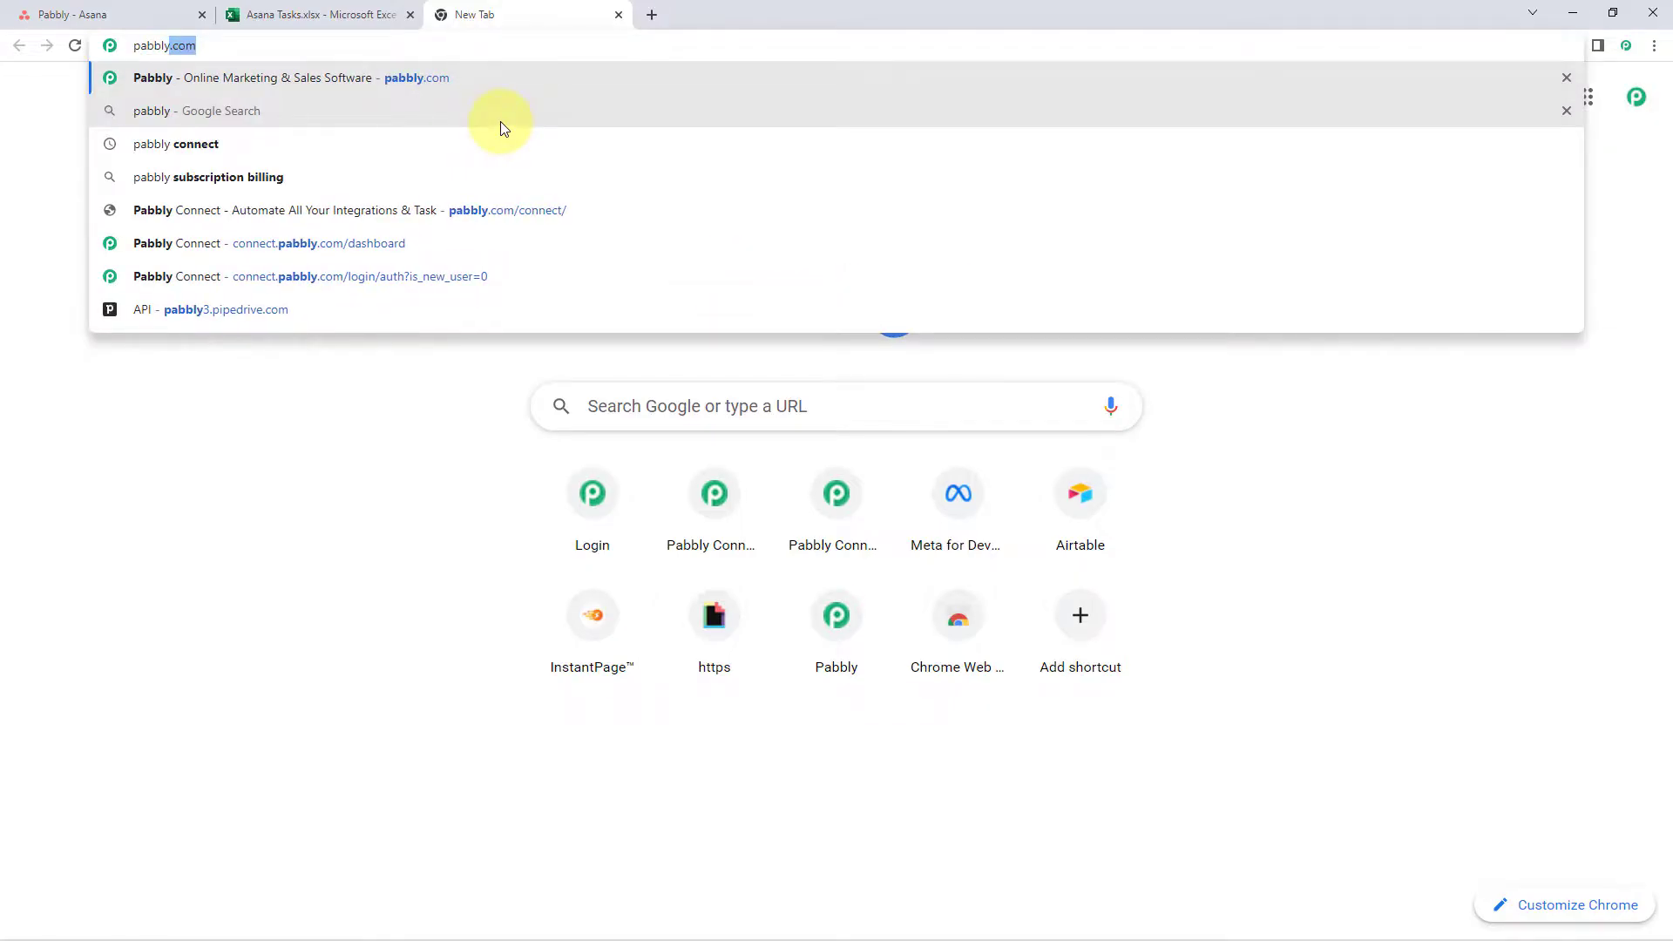
text(.com/connect)
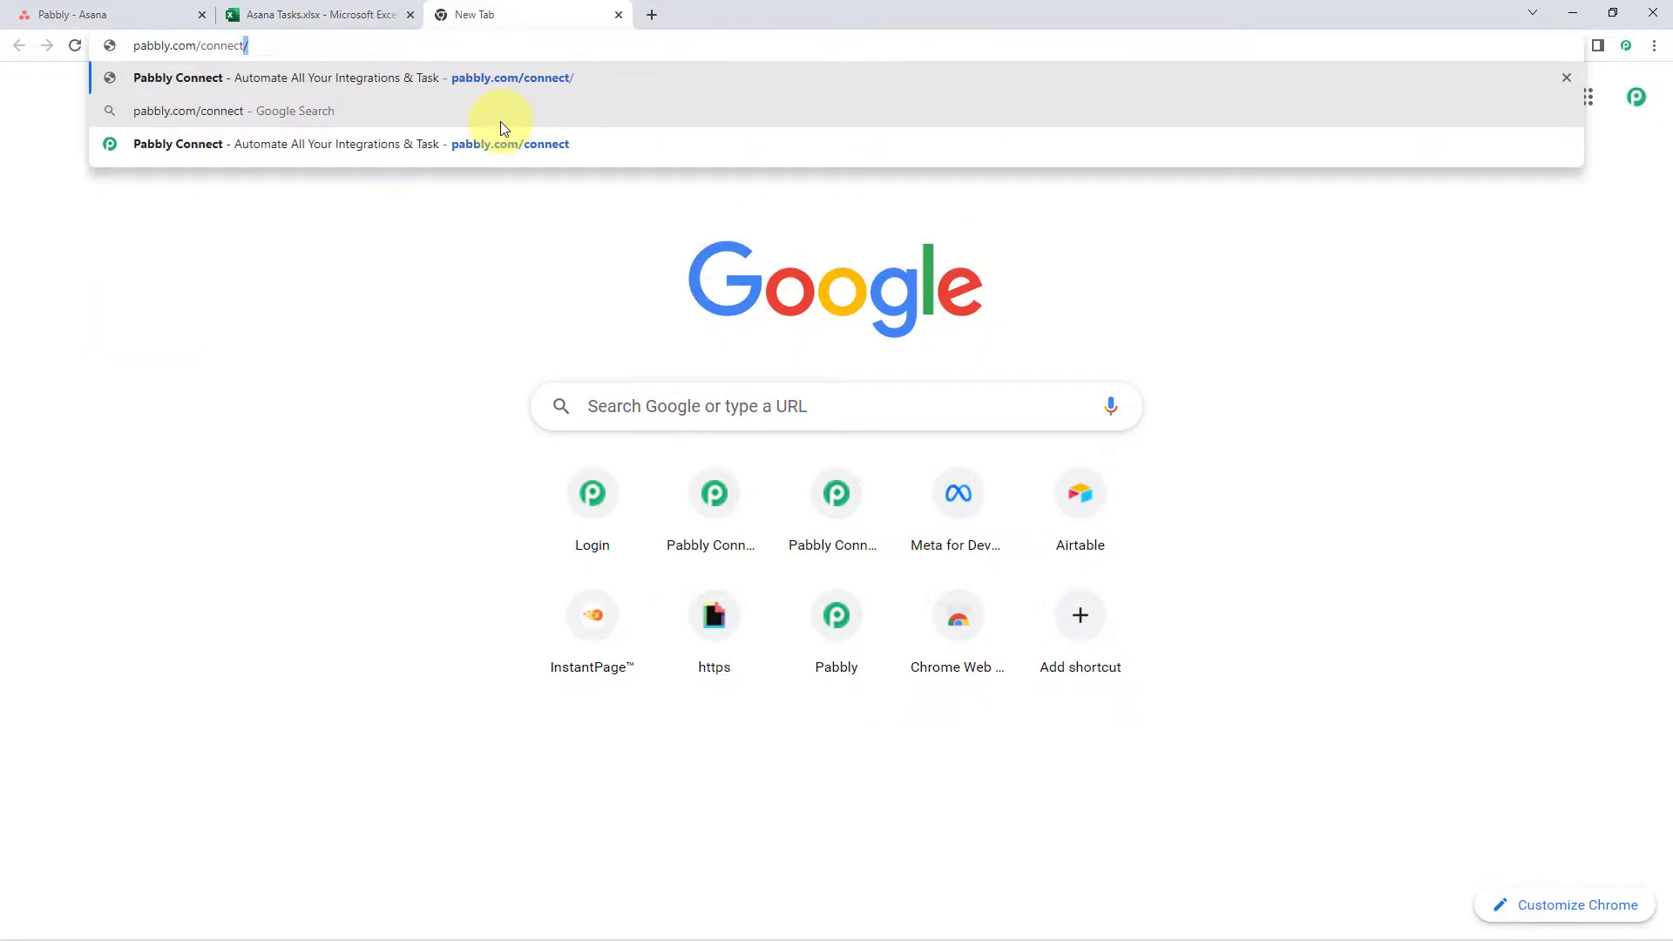
key(Return)
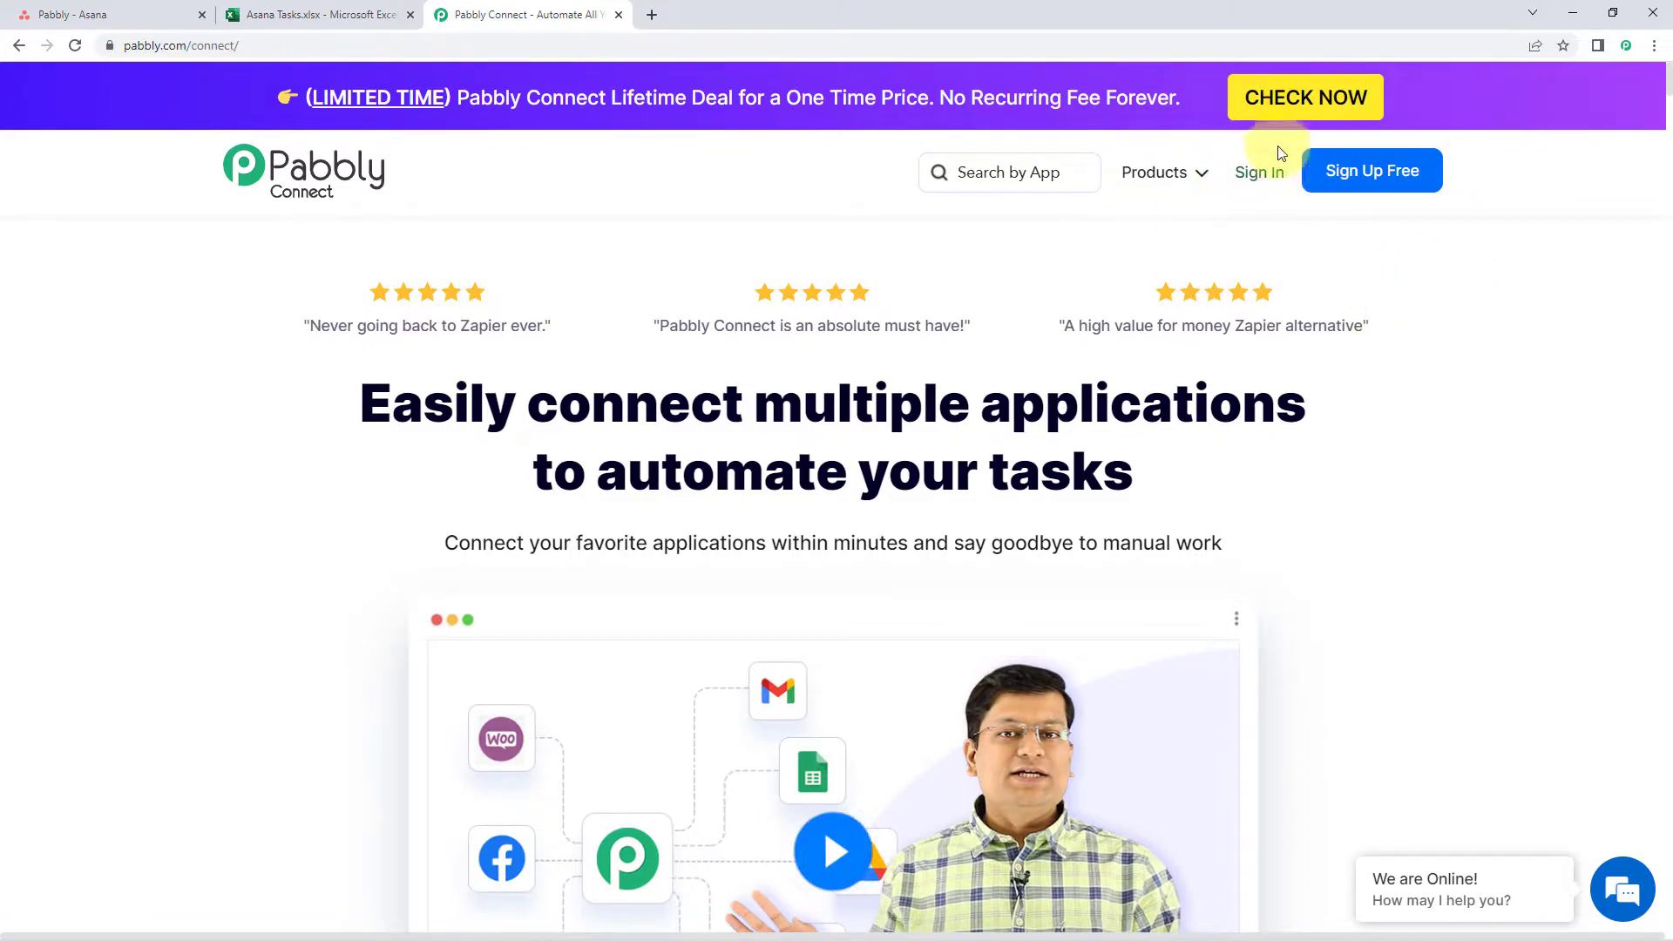
click(1261, 174)
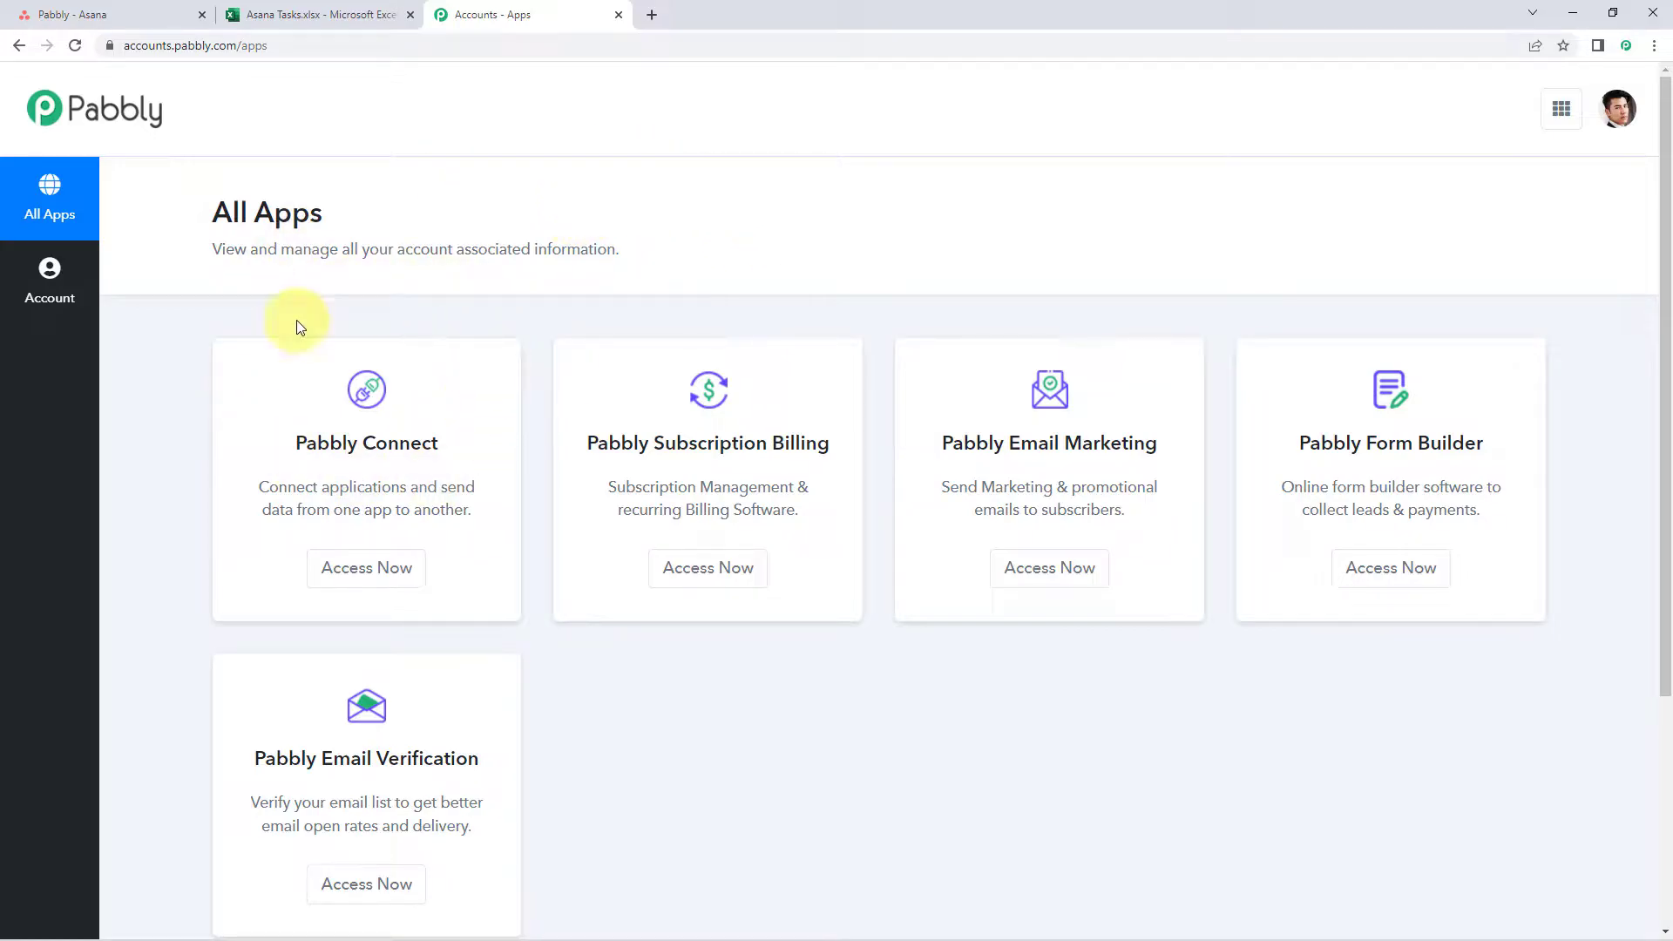
click(355, 568)
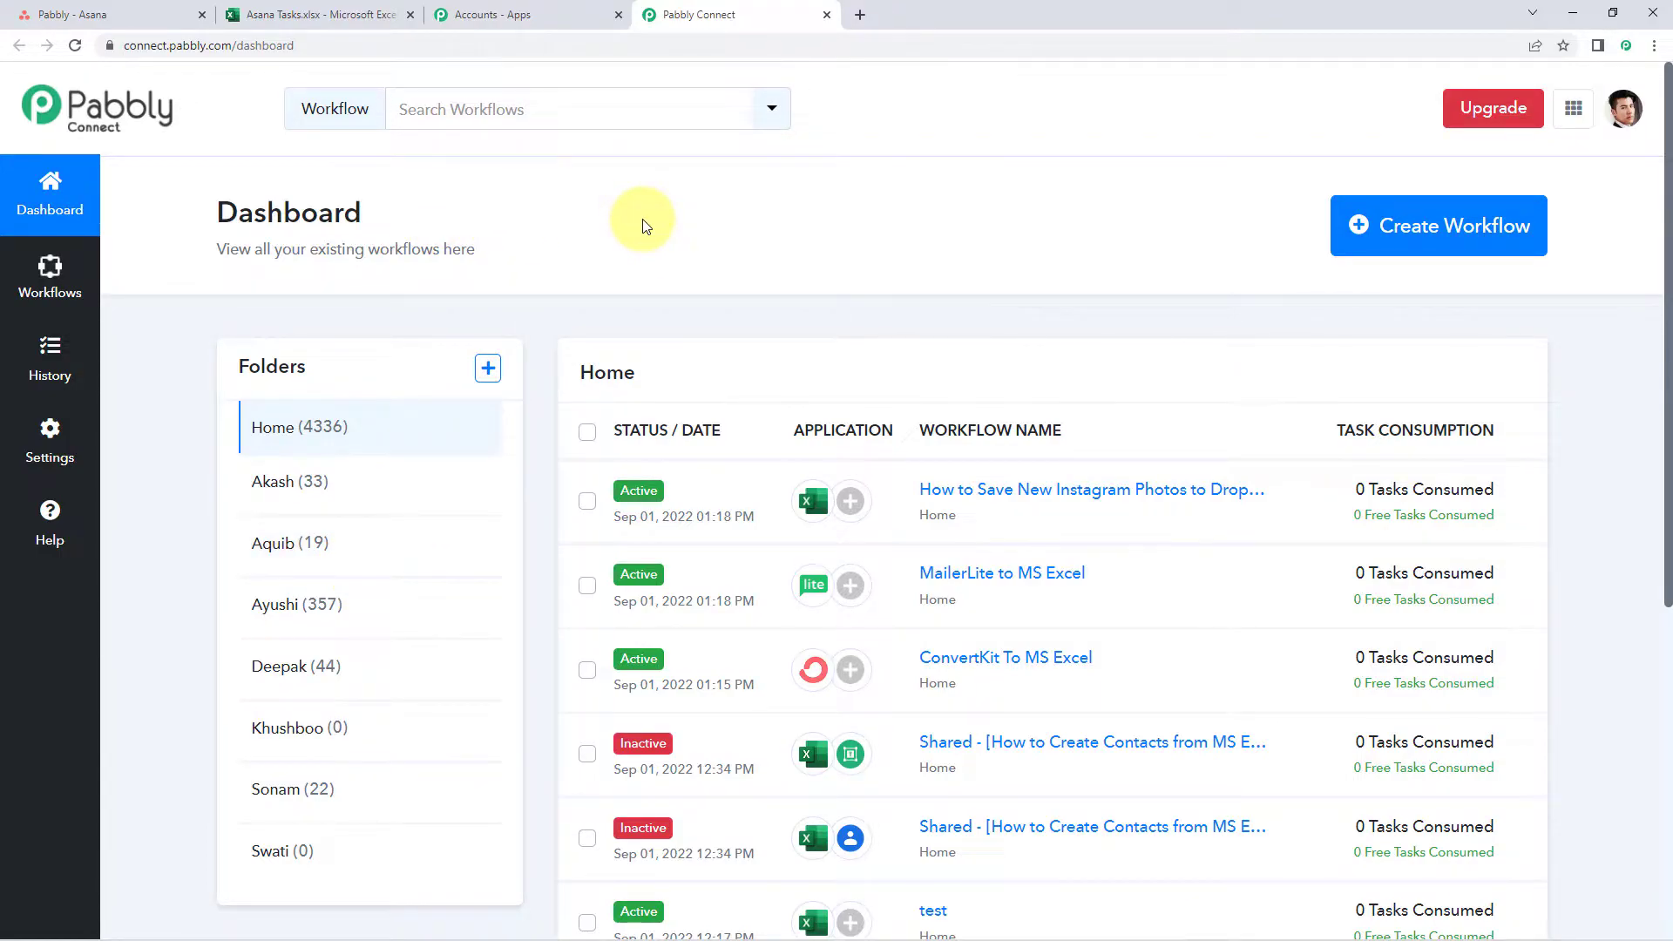
Step: Create a new workflow named "Asana to MS Excel"
click(1347, 228)
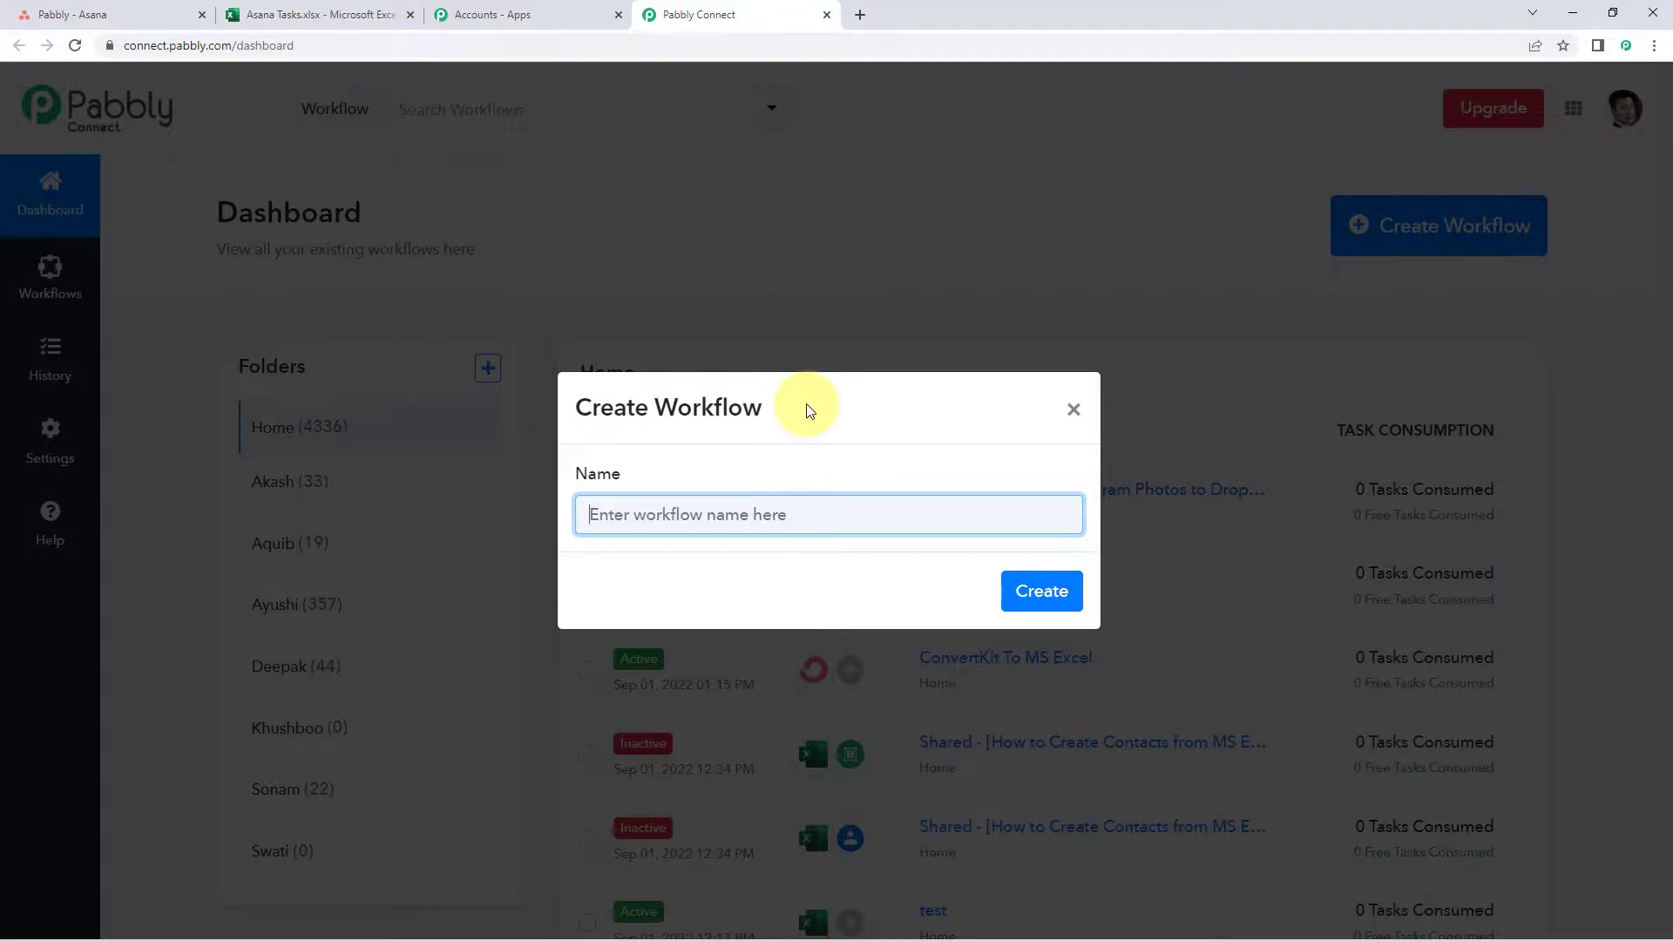
text(Asana to MS Excel)
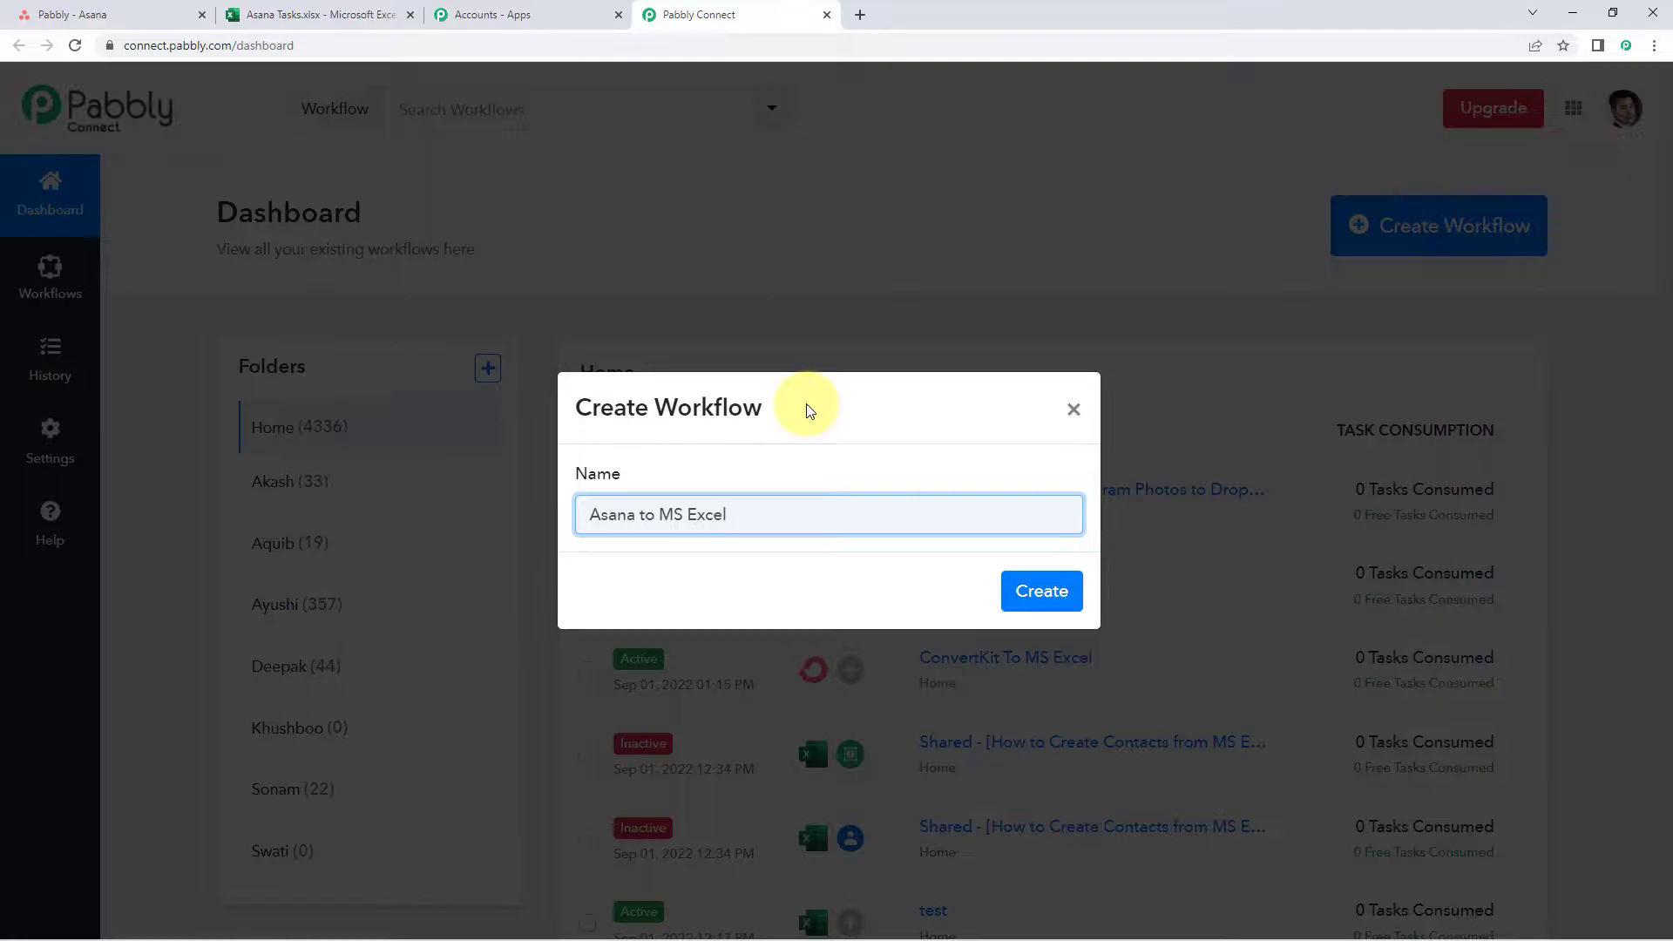
click(1032, 591)
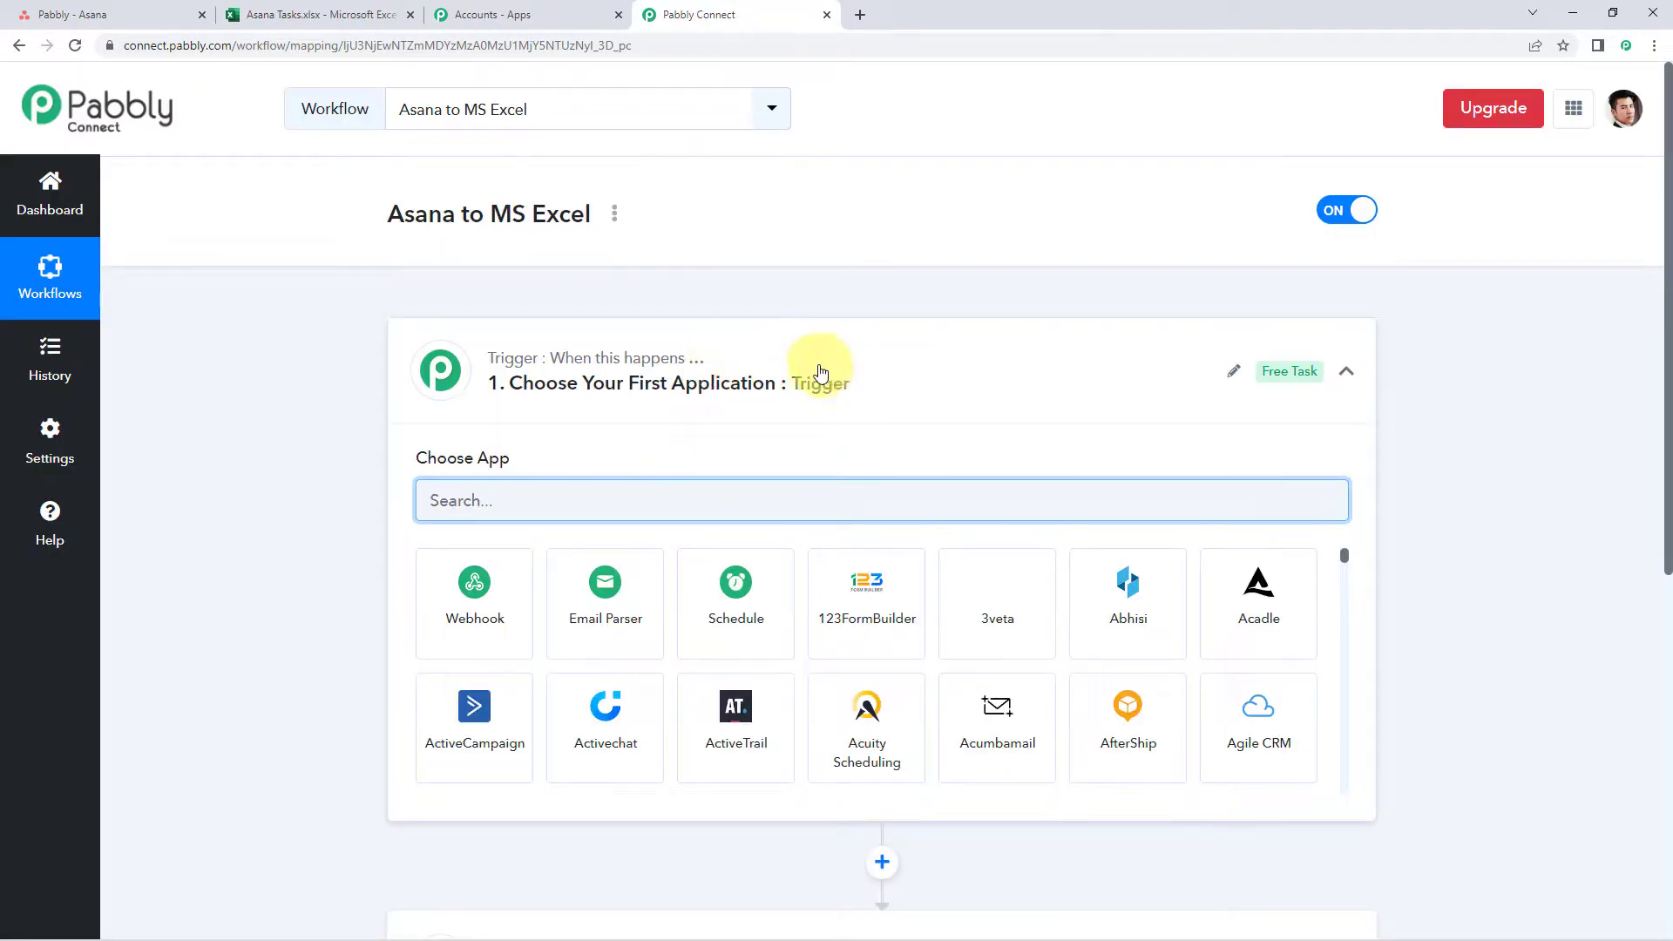
Step: Set Asana as the workflow's trigger application with the trigger event New Task in Project
click(523, 342)
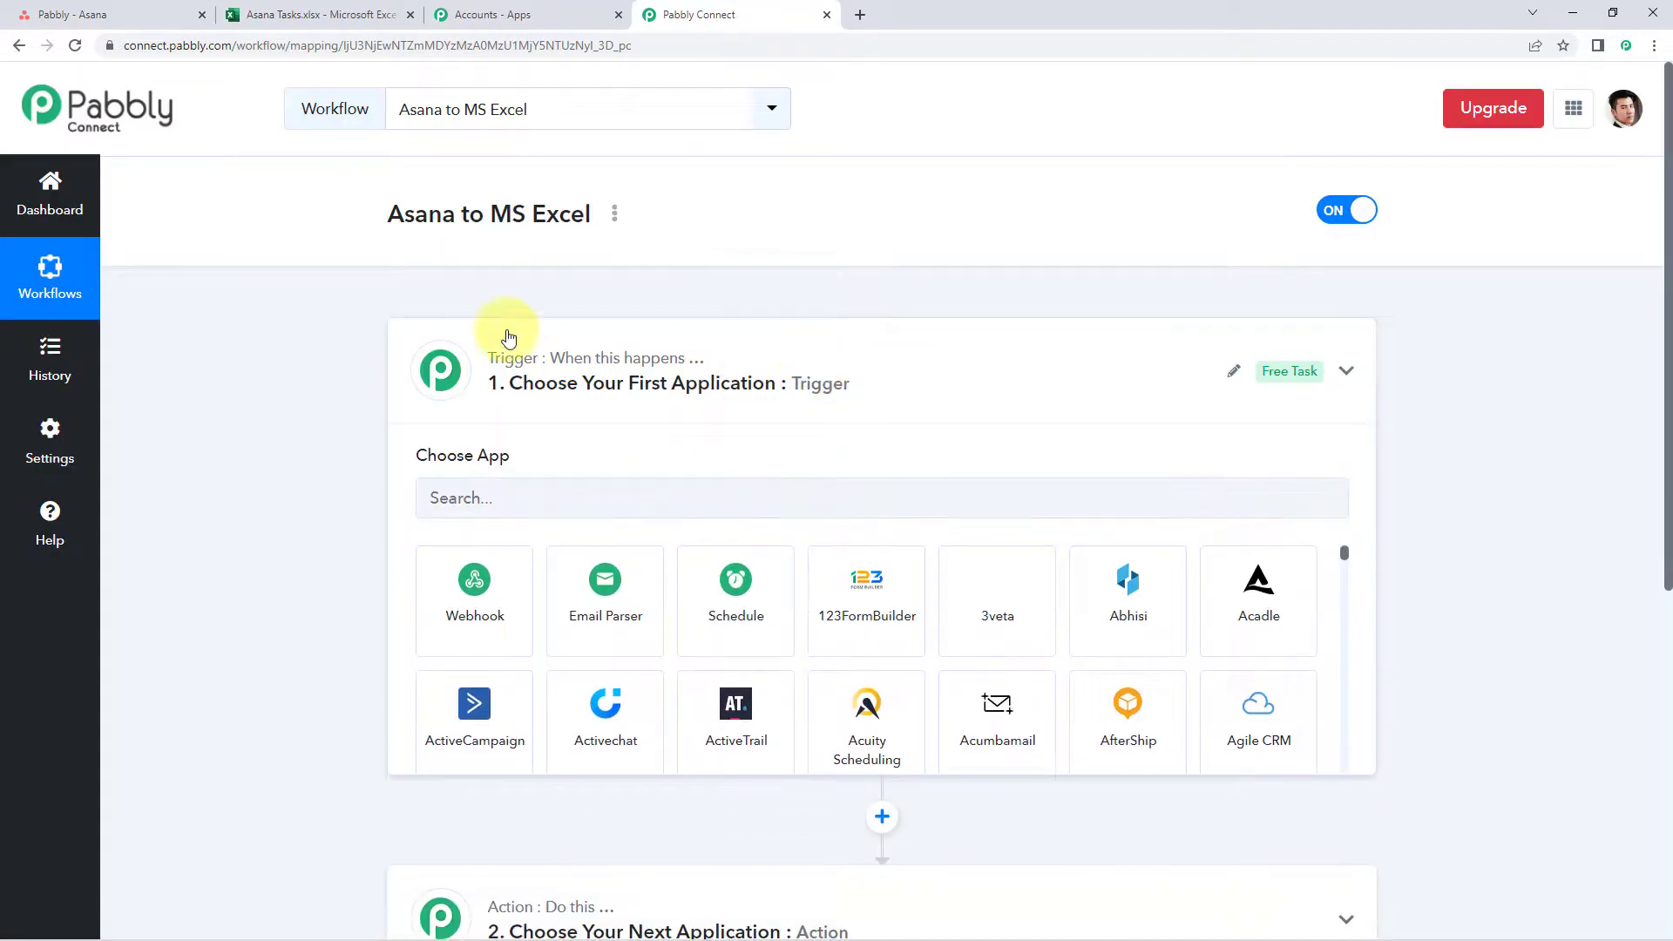
scroll(338, 339, down, 1)
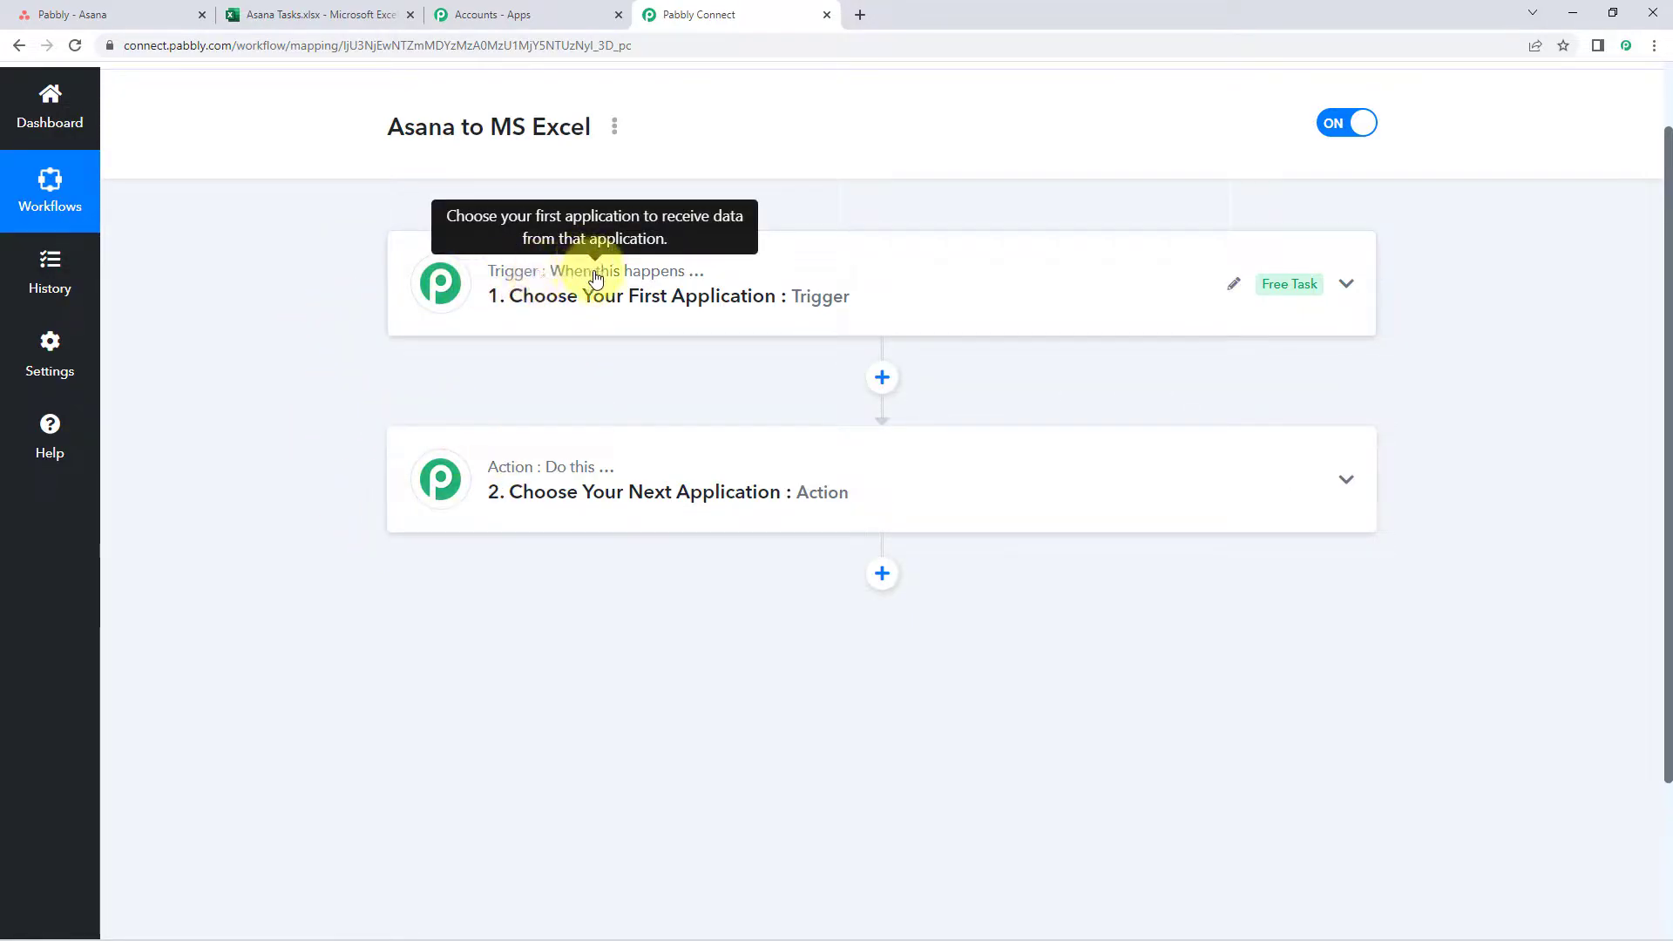
click(488, 292)
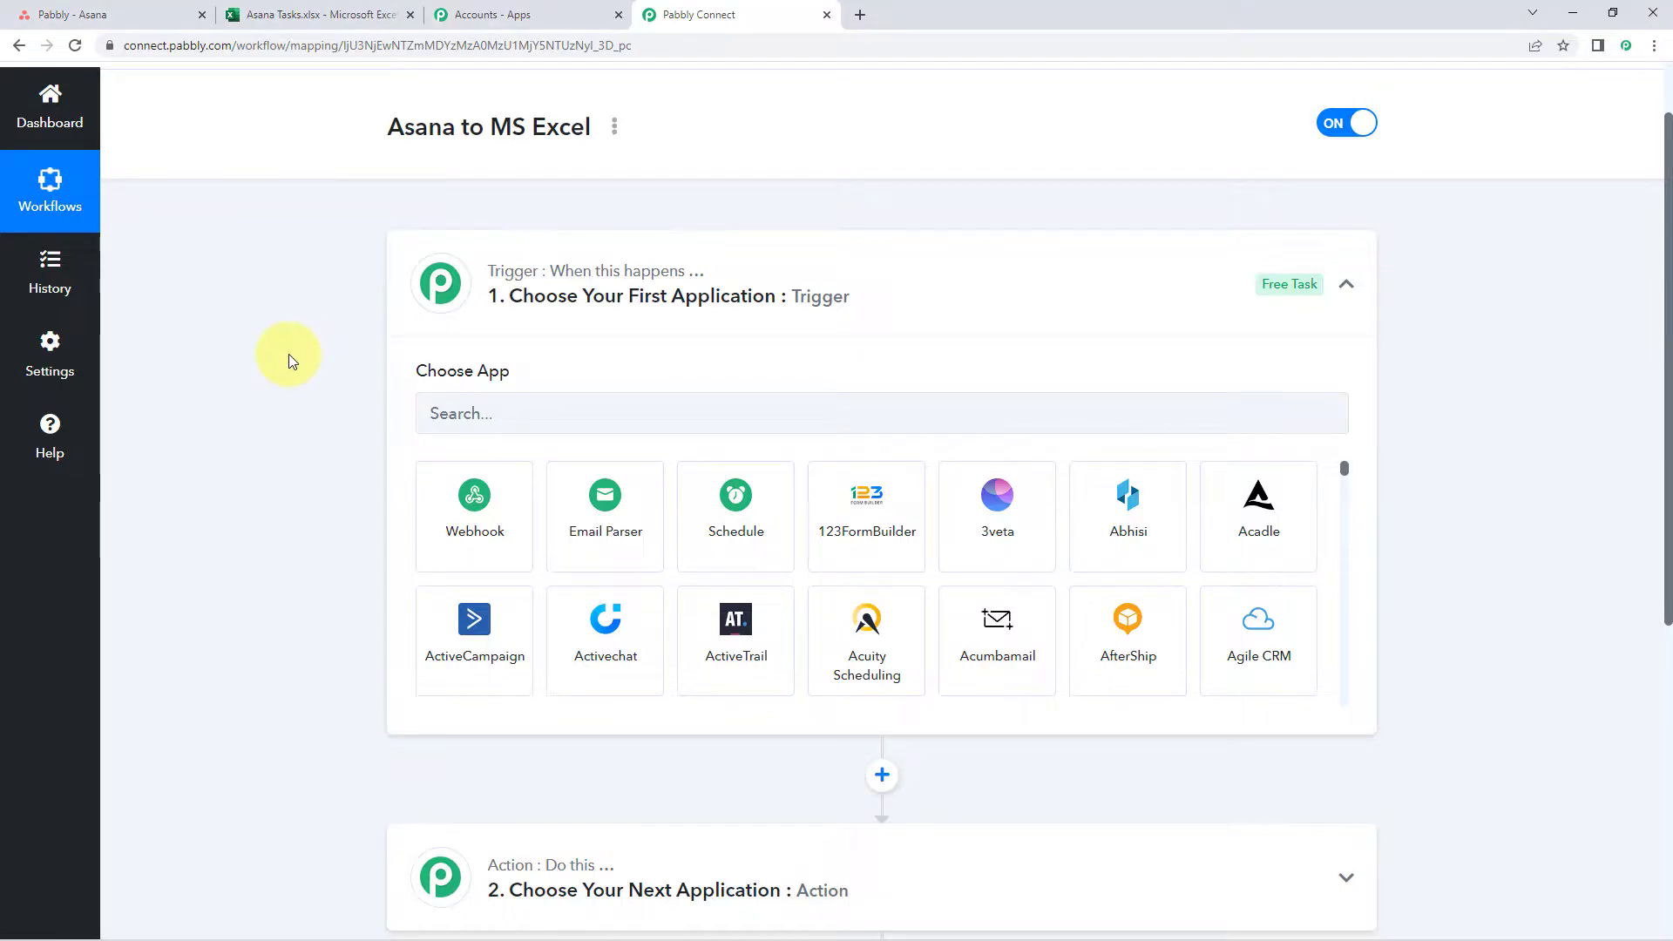
scroll(491, 392, down, 1)
click(549, 329)
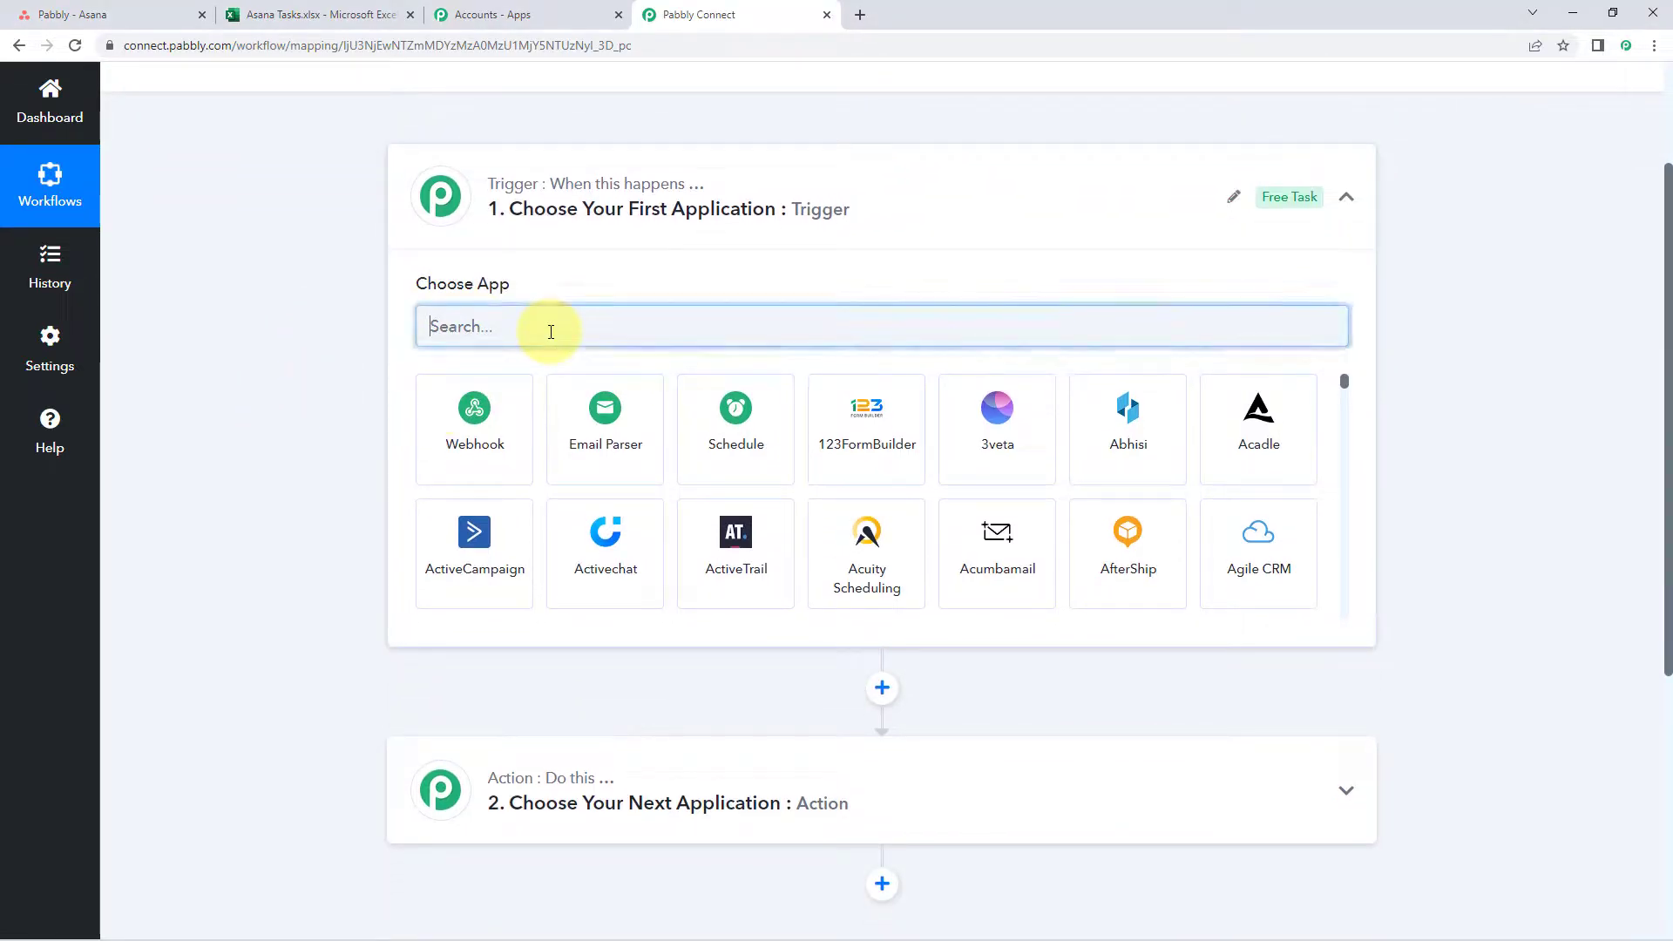
text(Asana)
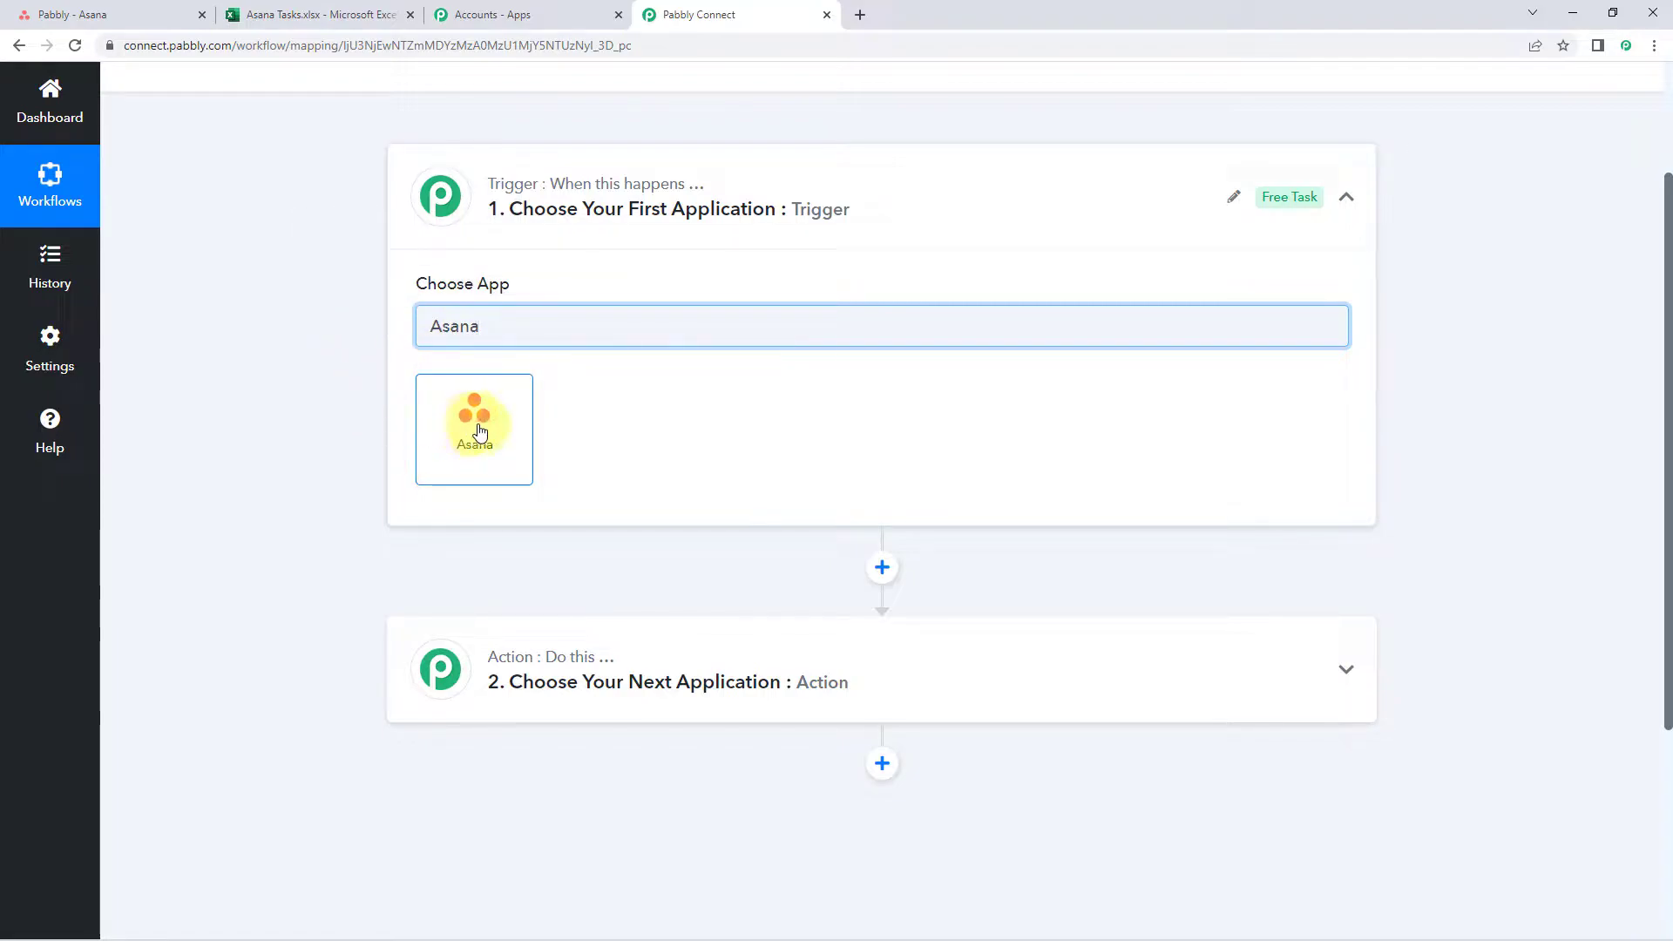
click(515, 431)
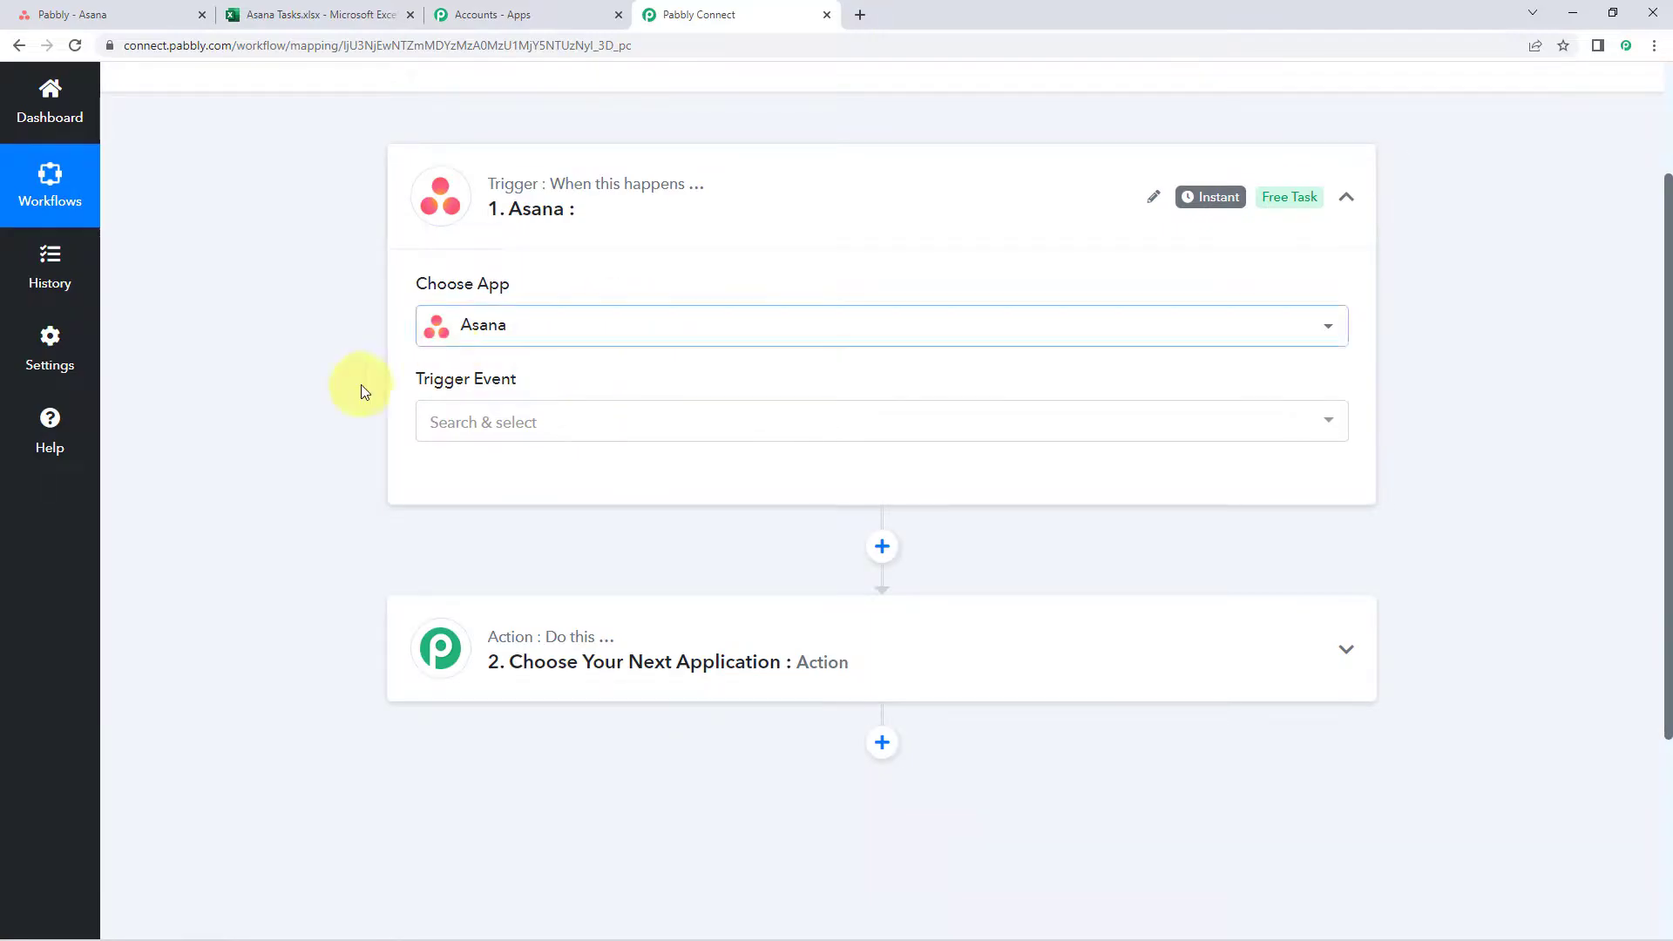
click(573, 425)
scroll(348, 420, down, 2)
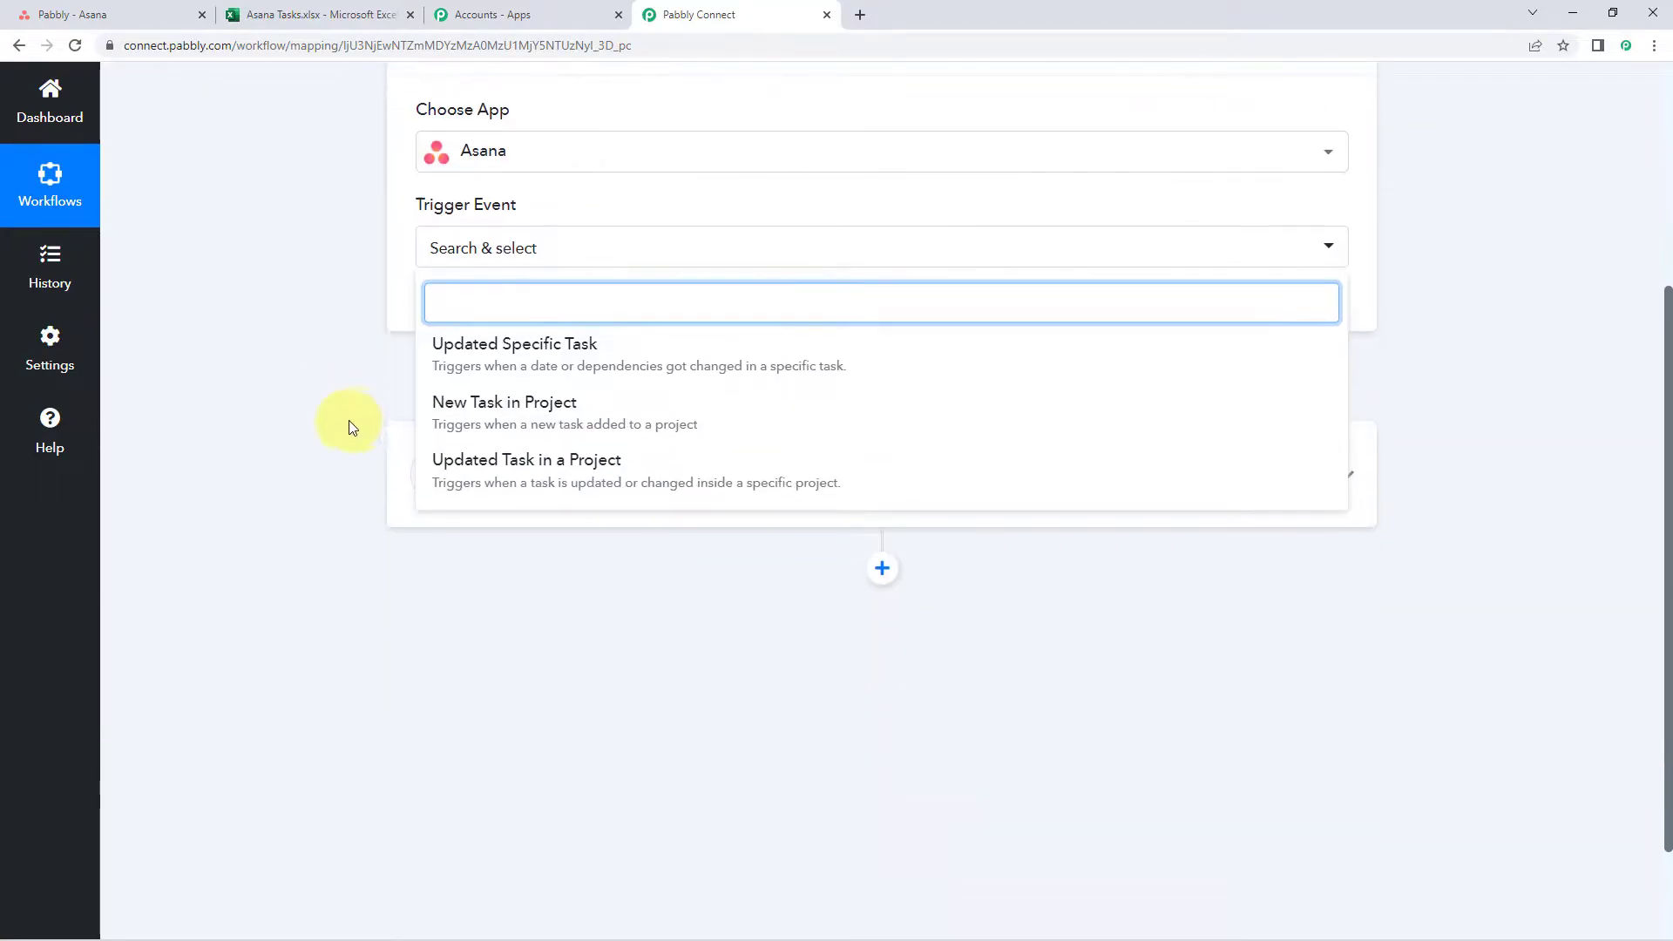
click(533, 422)
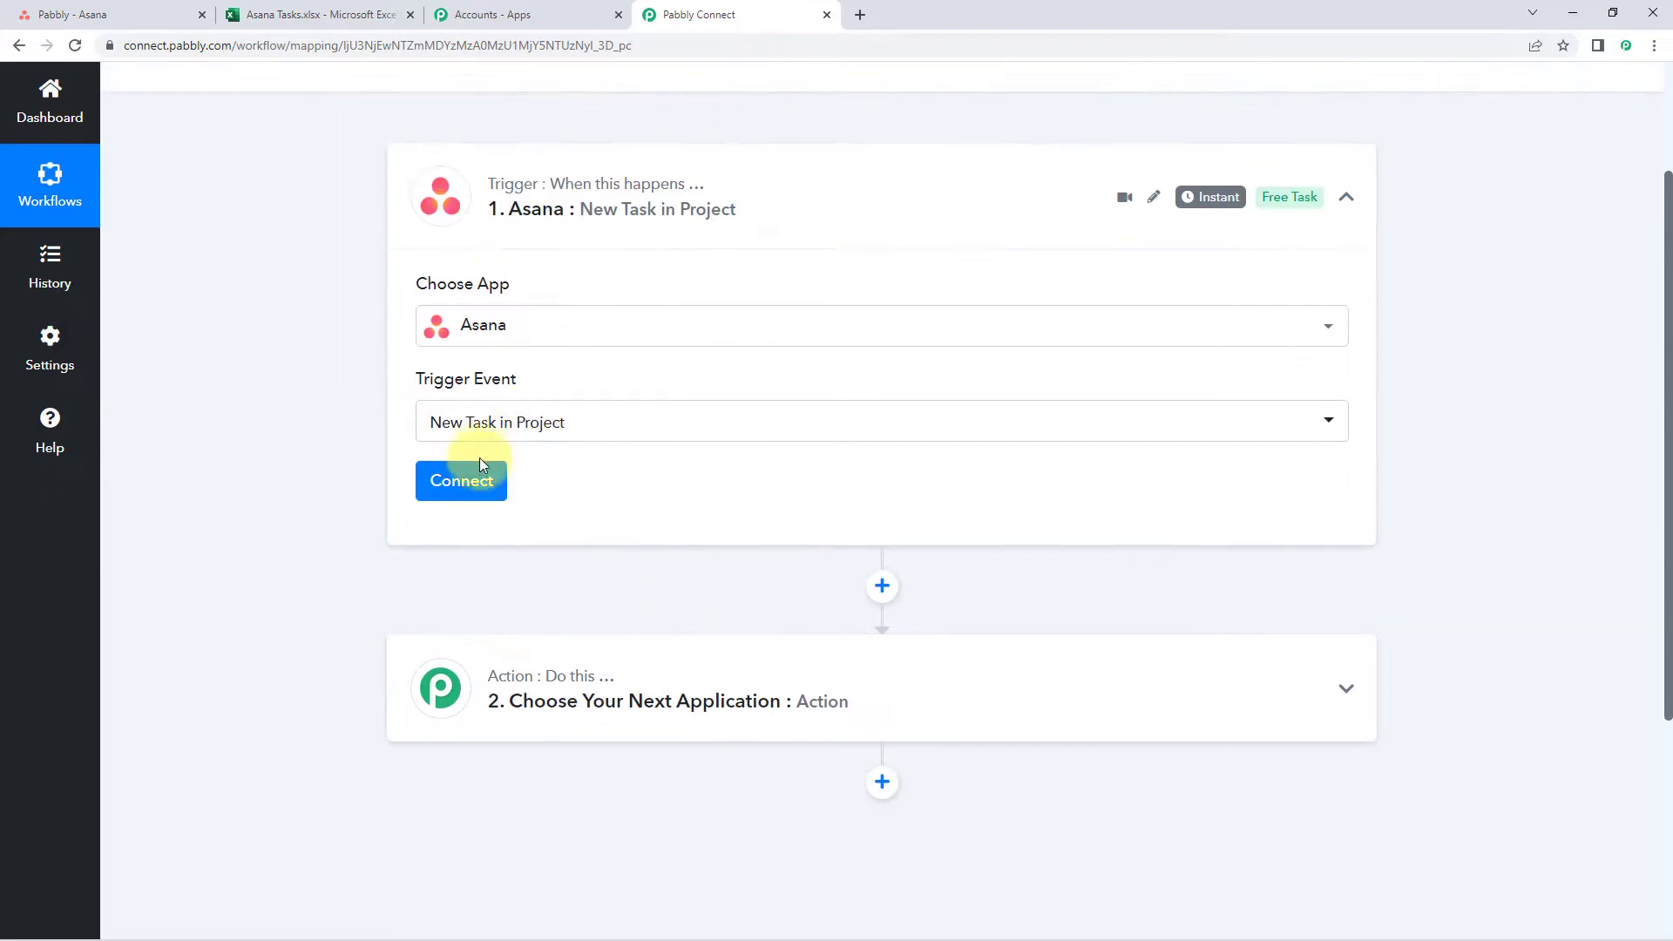
Step: Add a new Asana connection for the trigger and authorize Pabbly Connect's access to the account
click(475, 467)
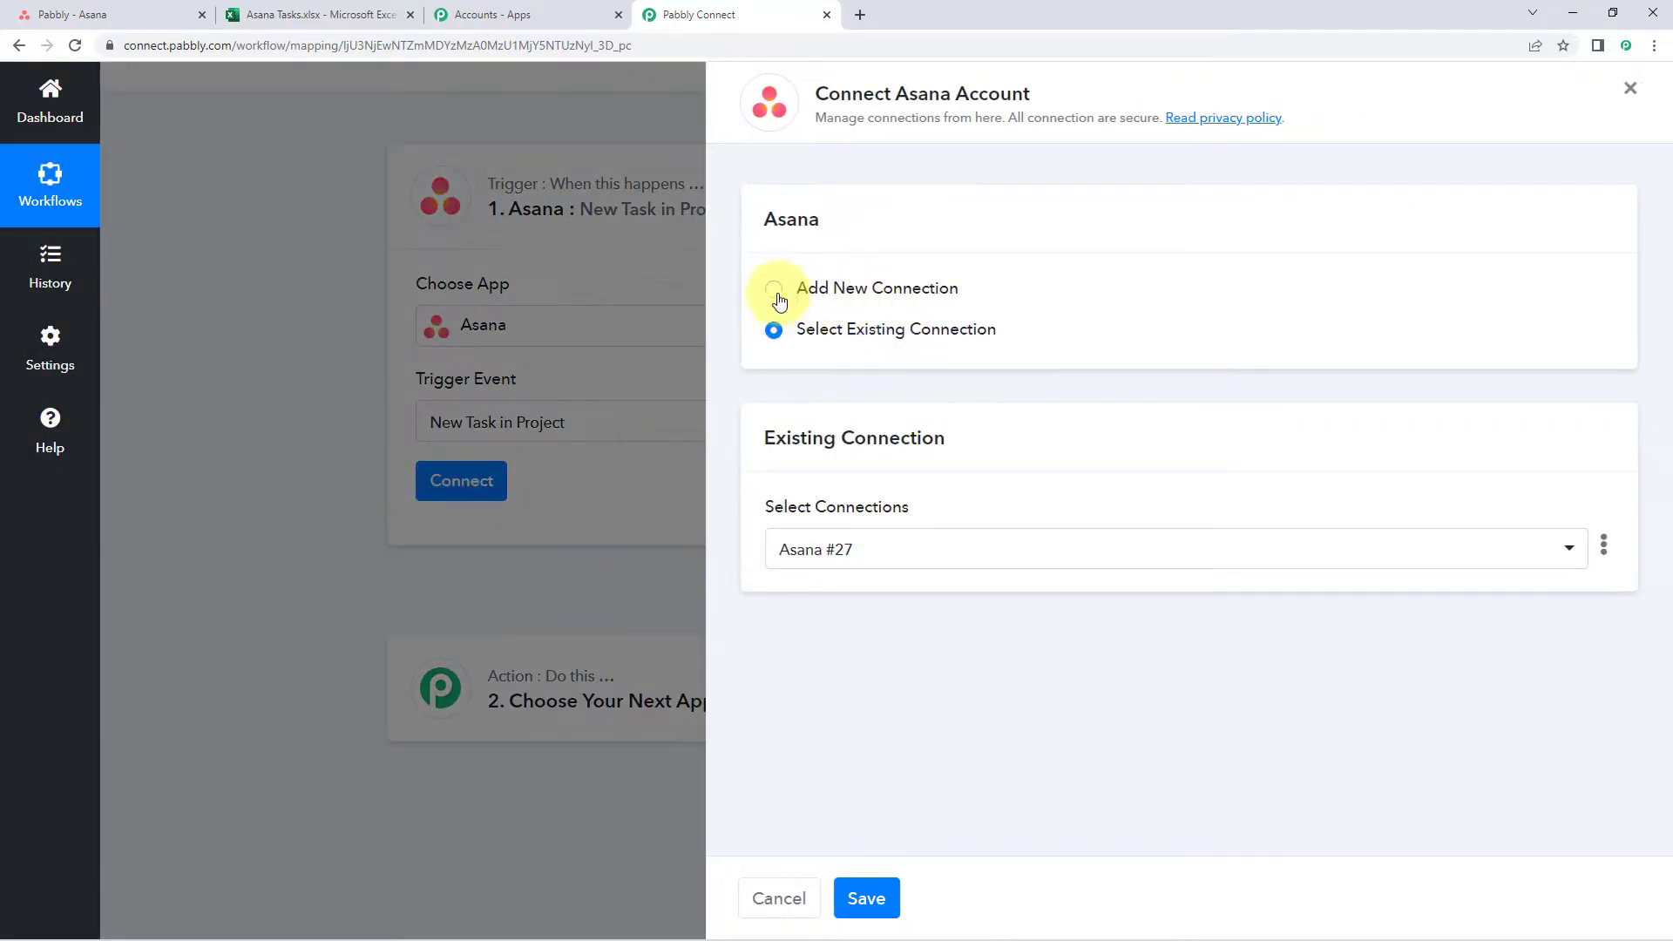
click(775, 290)
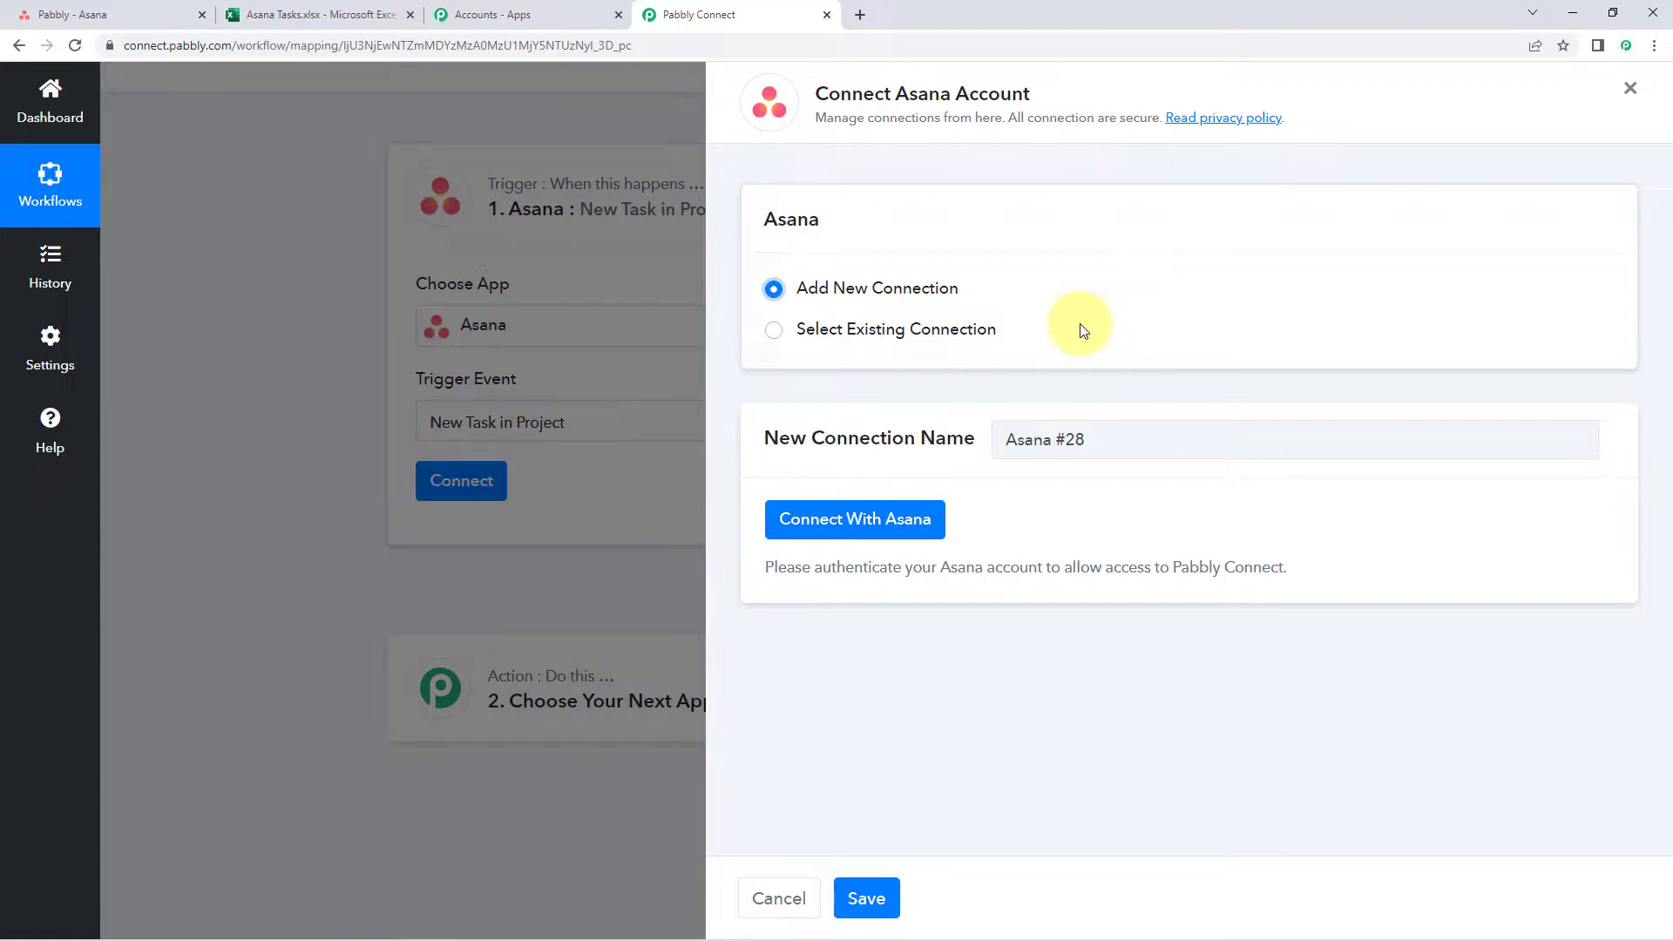
click(854, 529)
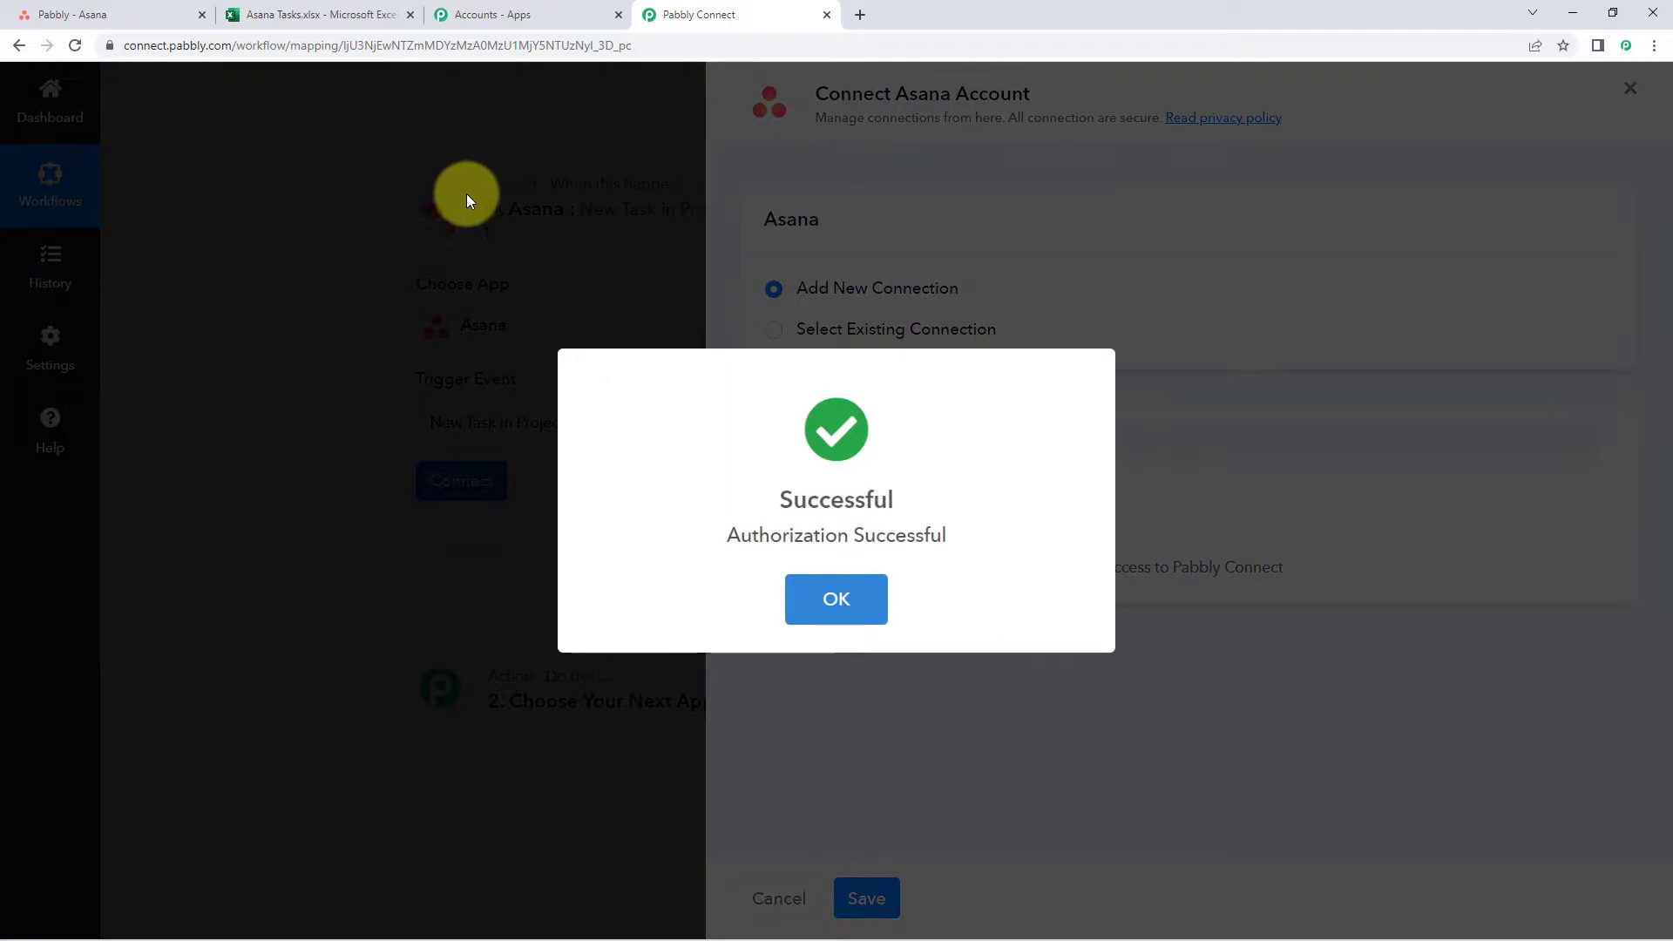
Step: Choose the Pabbly project for the trigger, checking it against Asana, and save with a test request
click(131, 13)
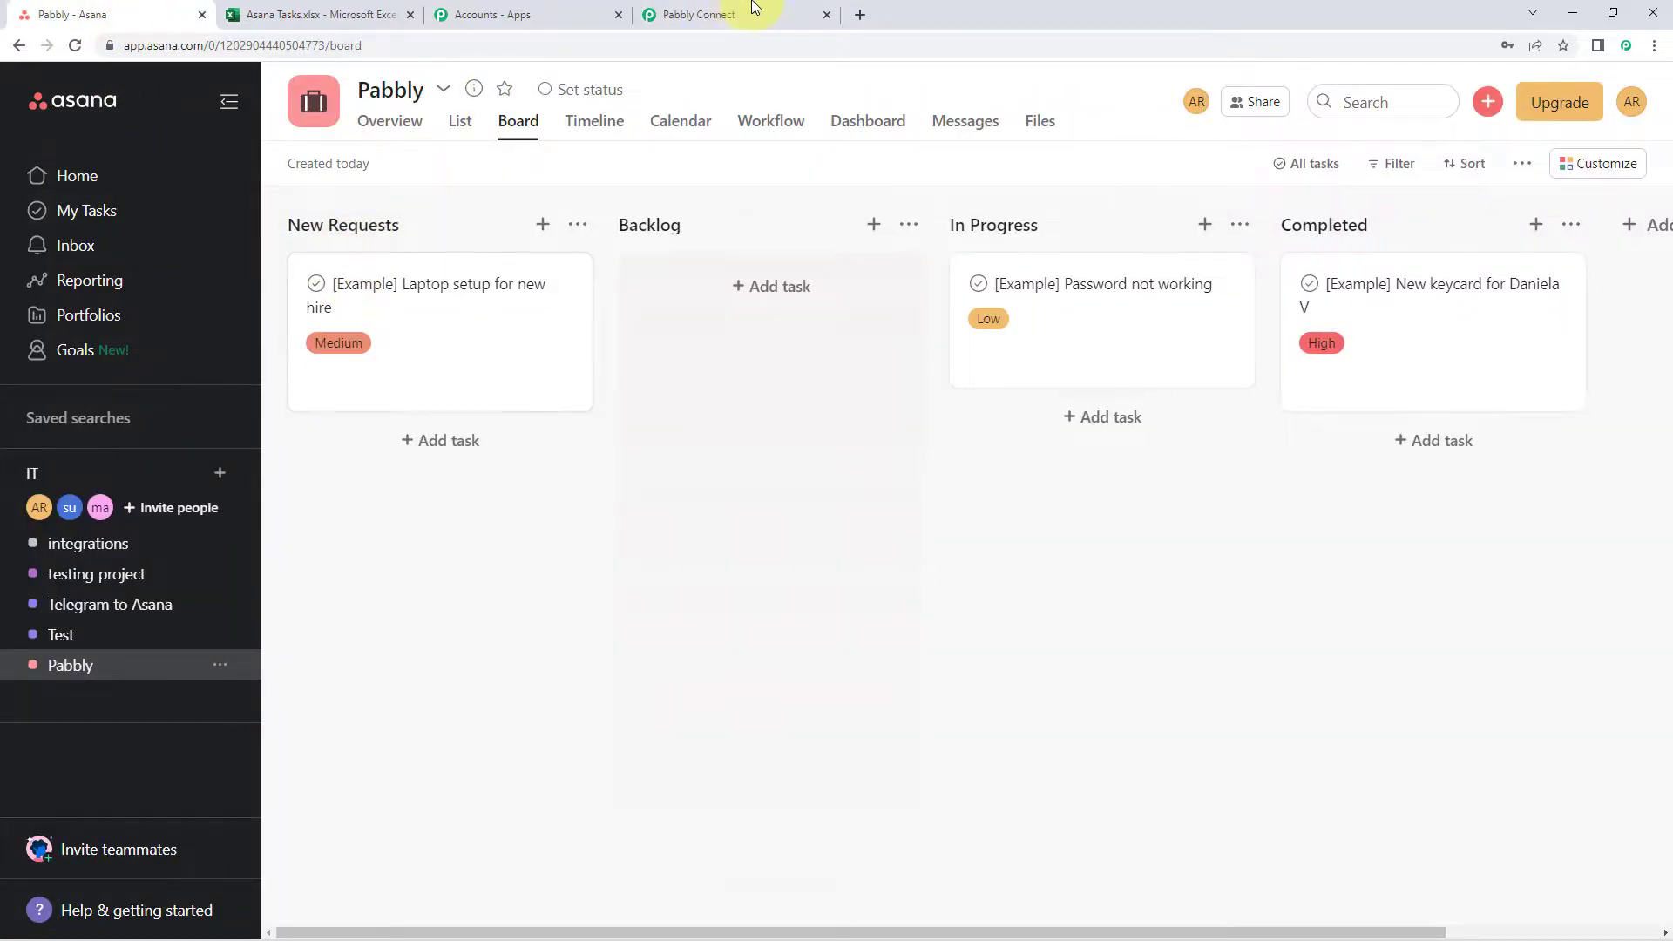
click(761, 5)
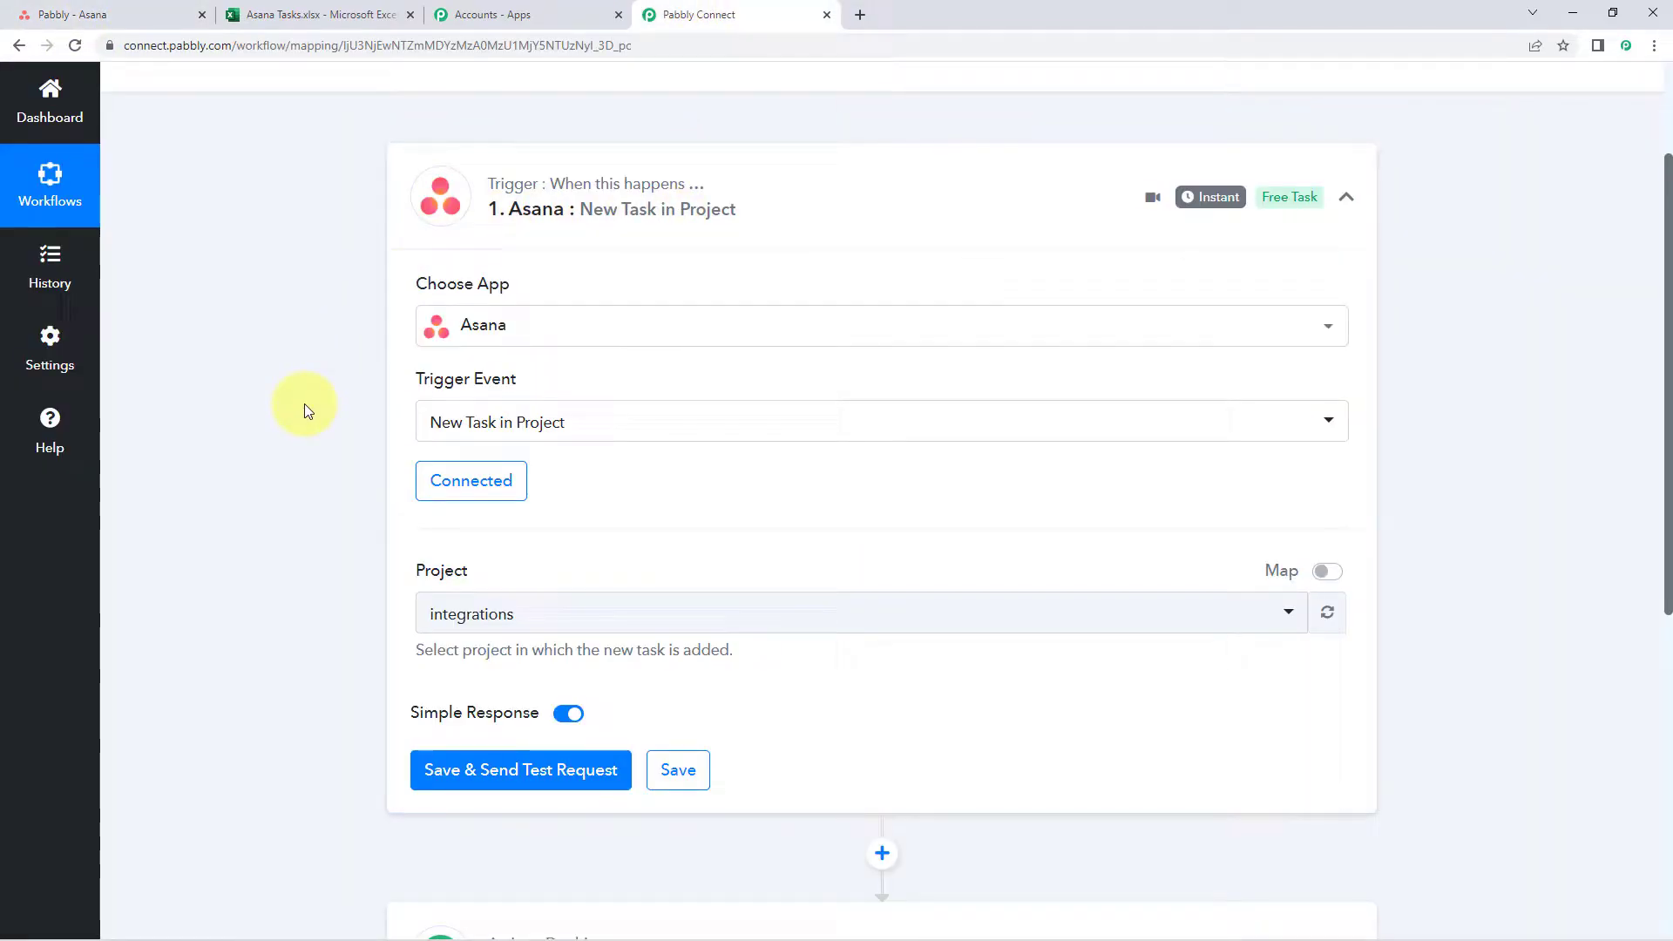
scroll(317, 401, down, 3)
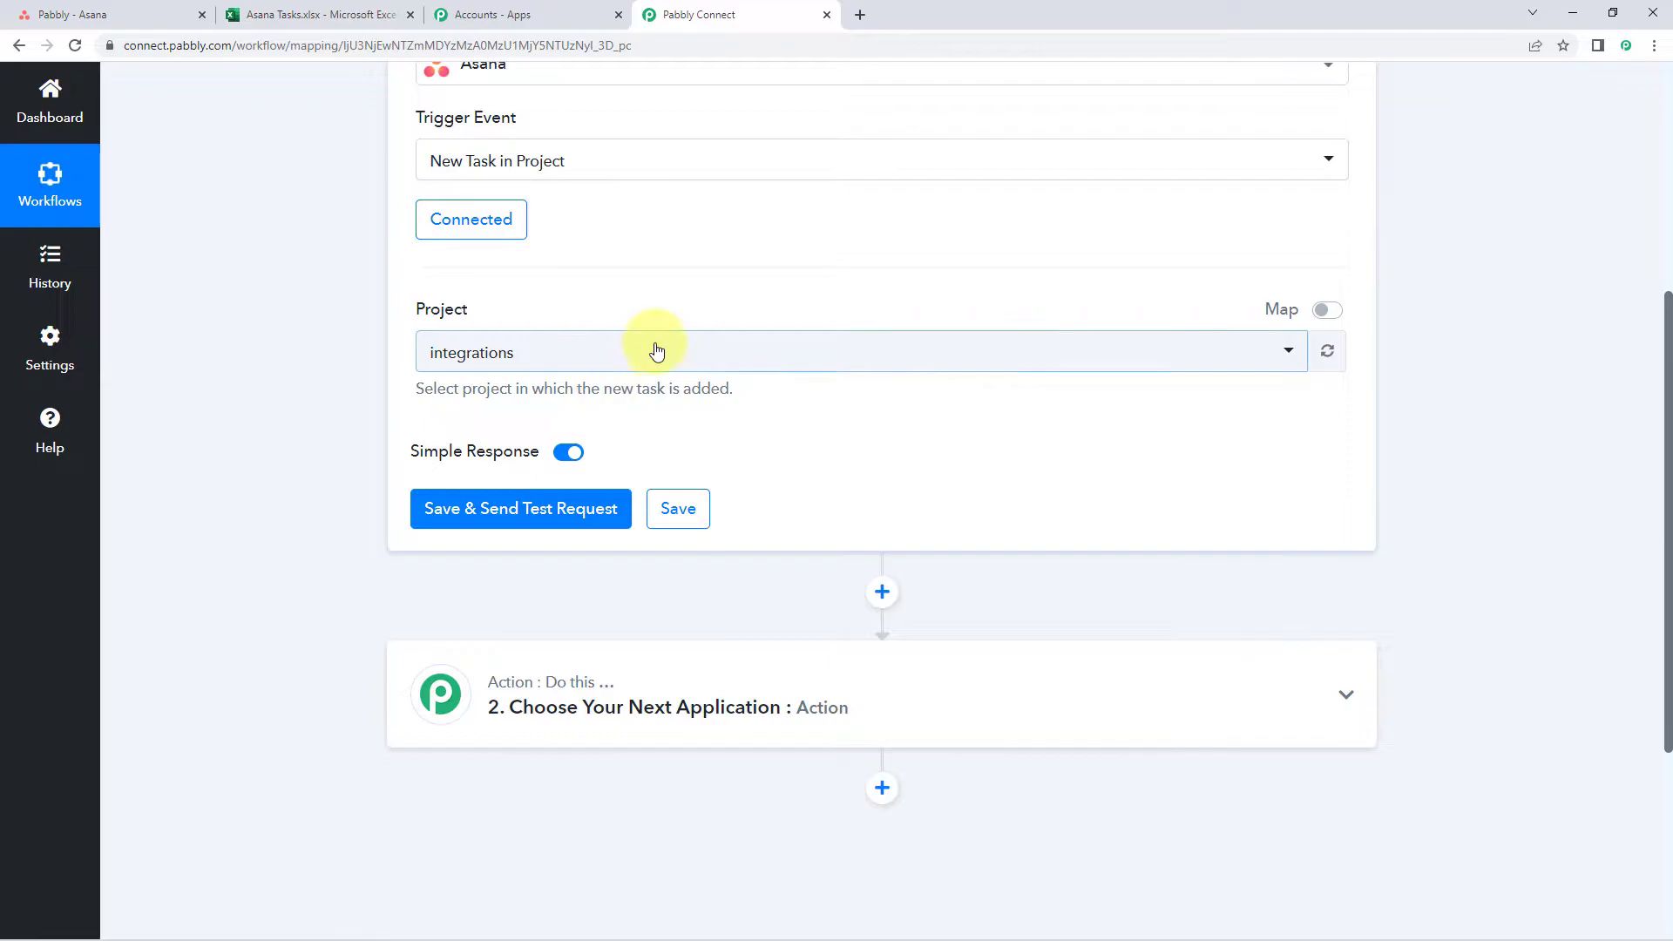
click(488, 358)
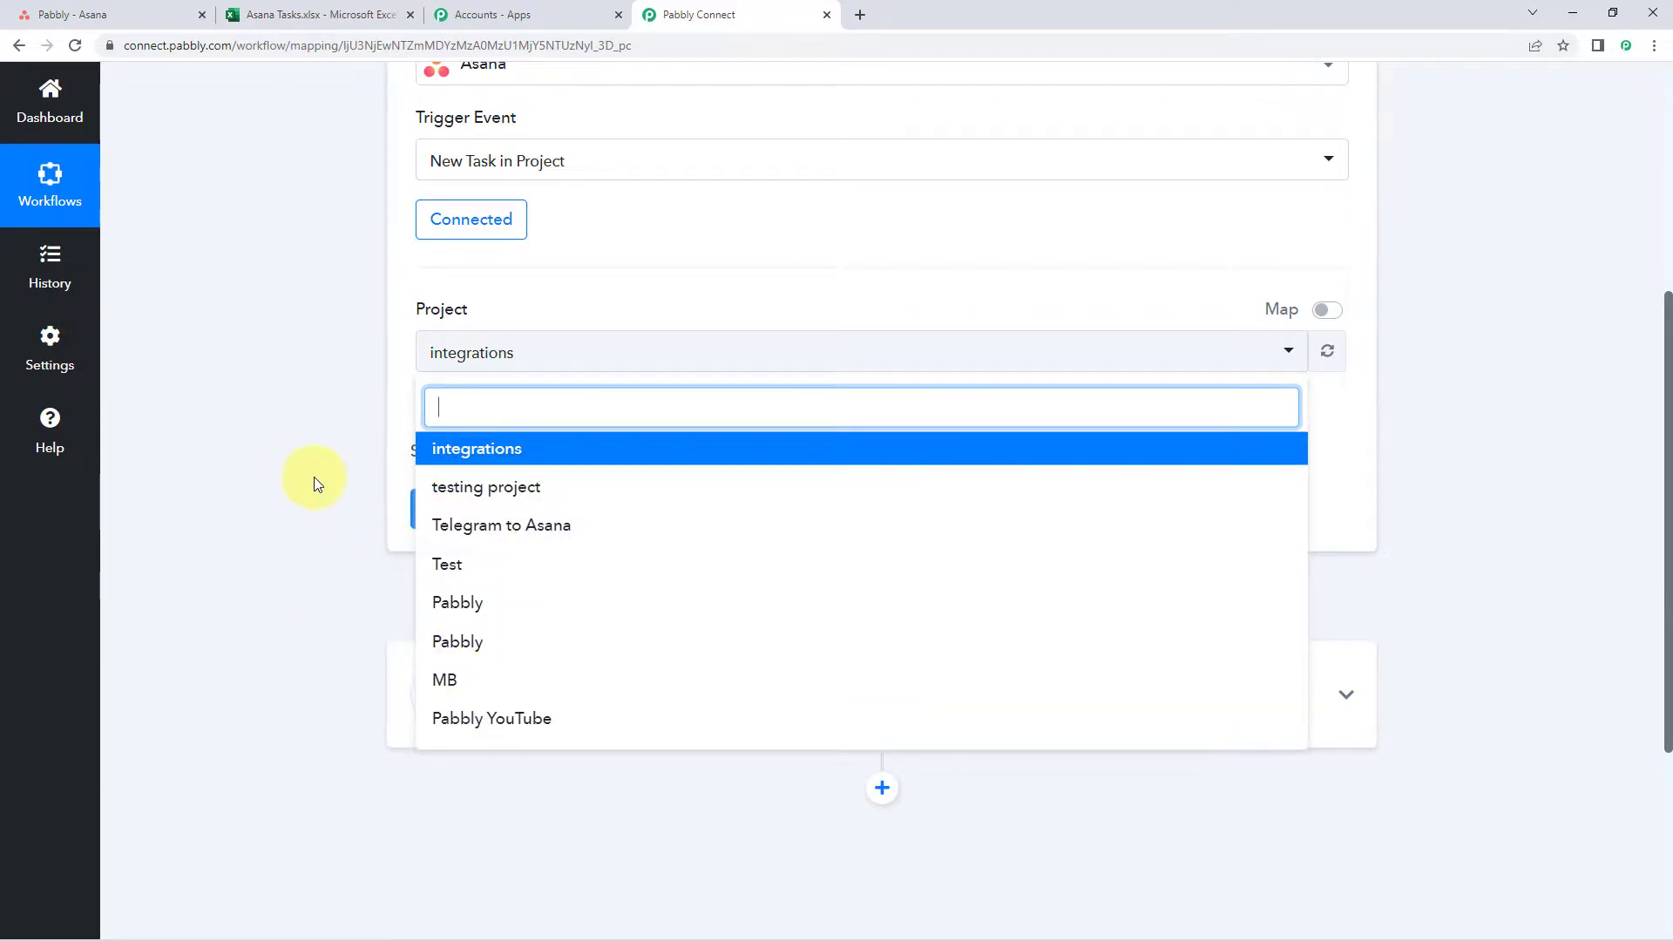
click(122, 13)
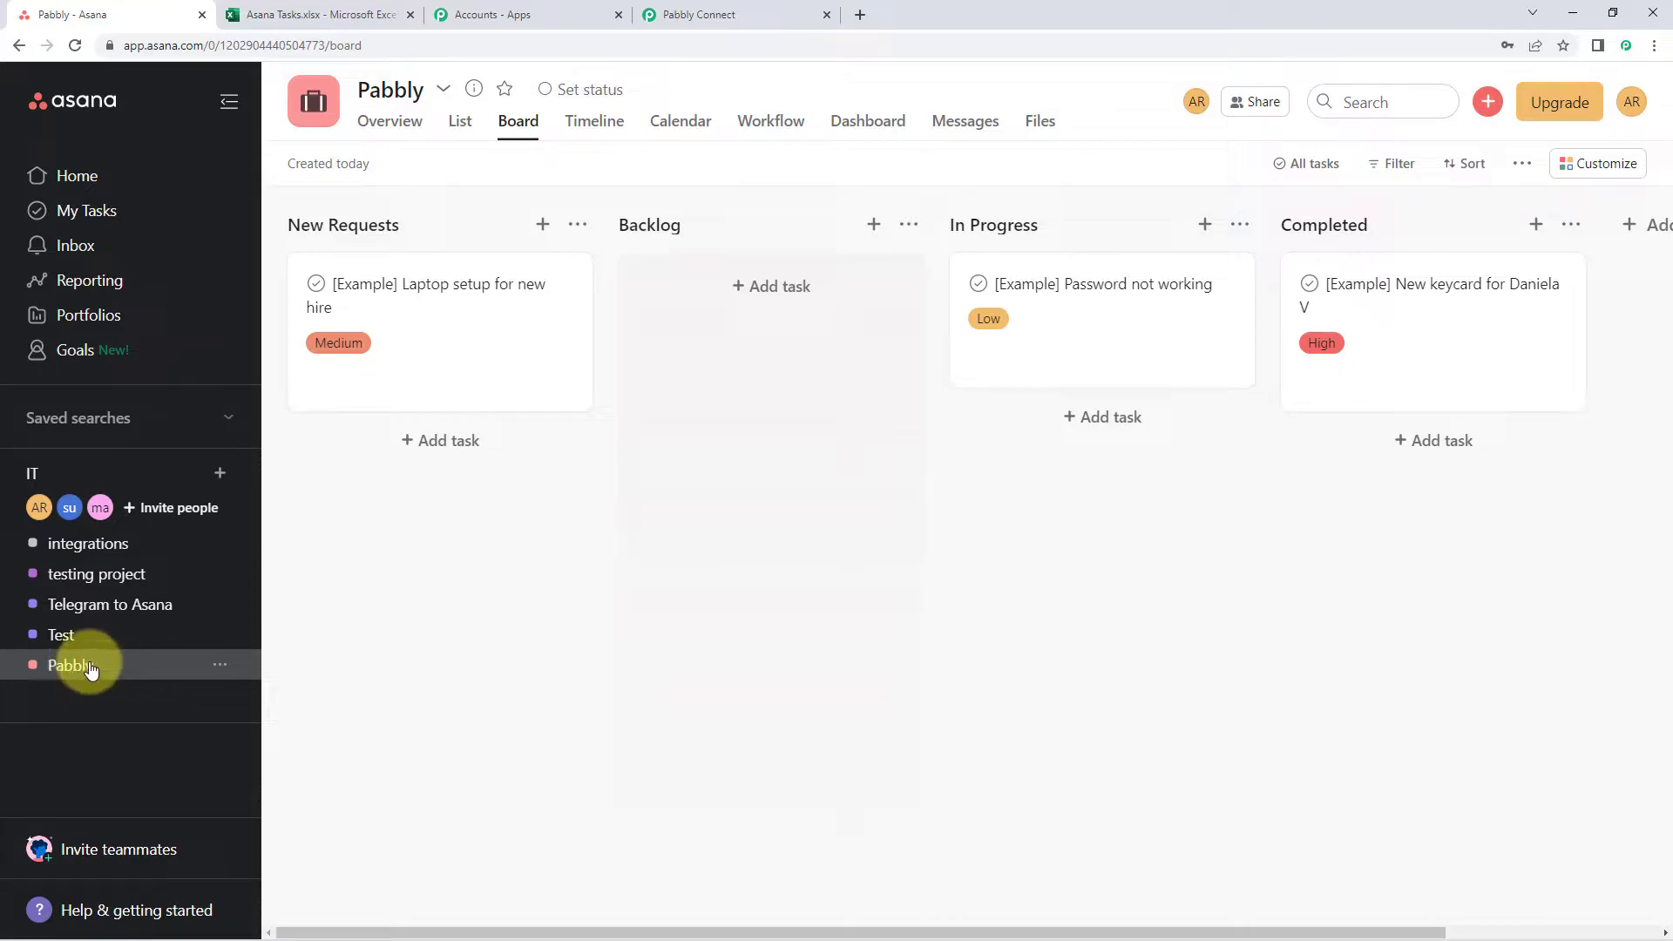
click(745, 9)
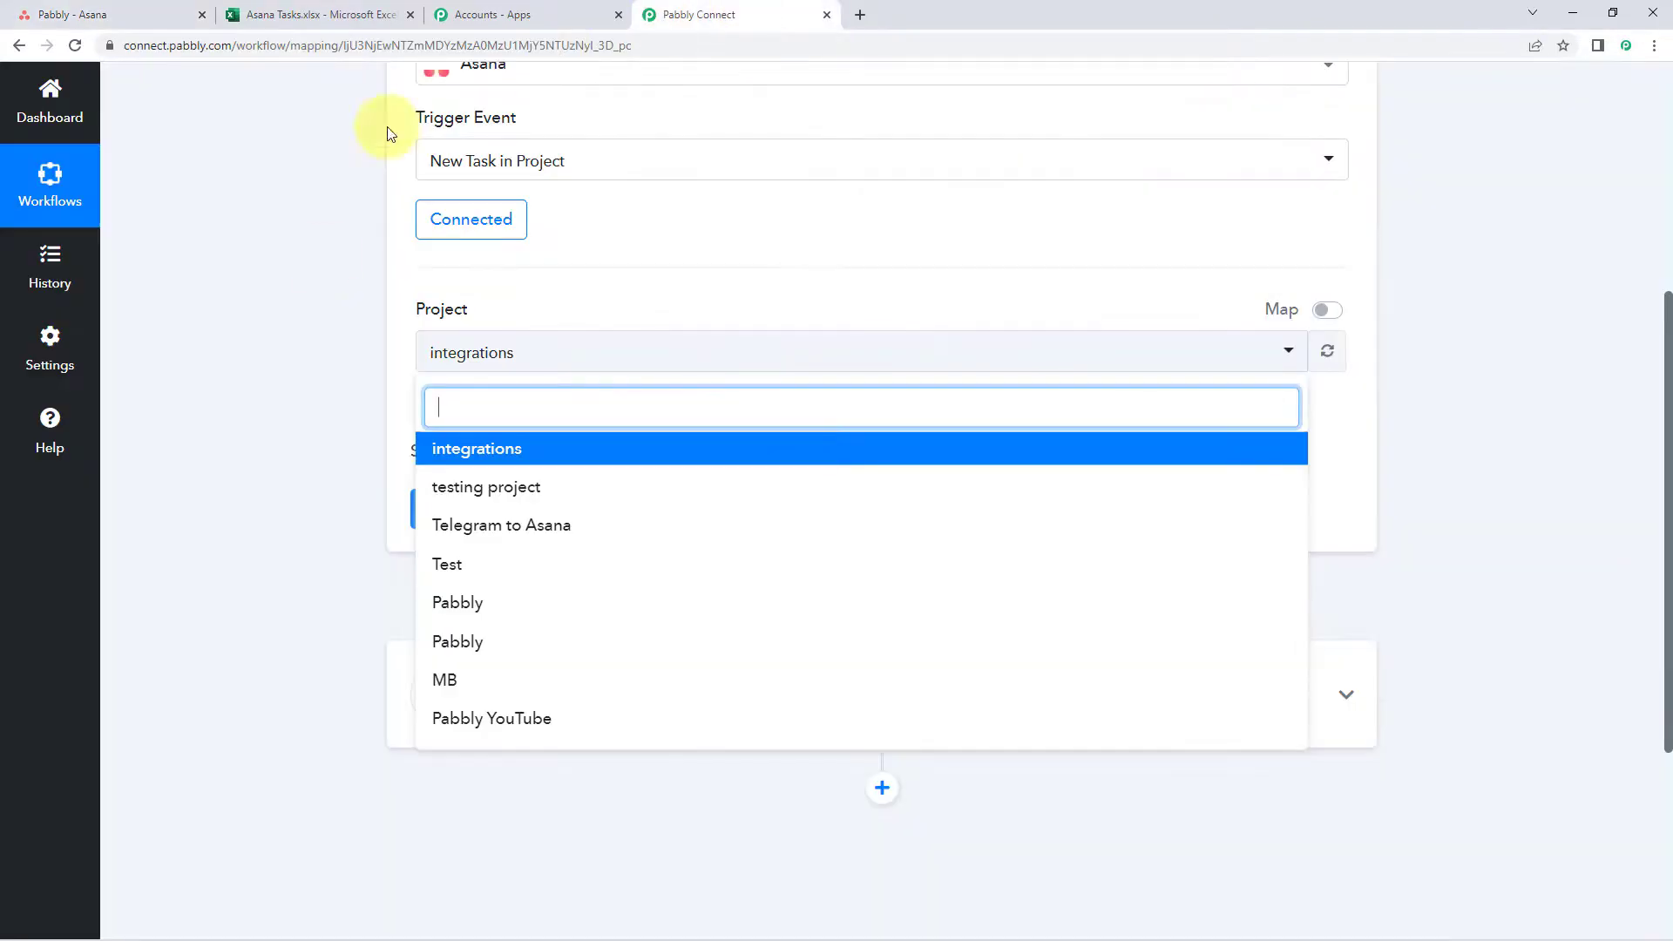
click(471, 615)
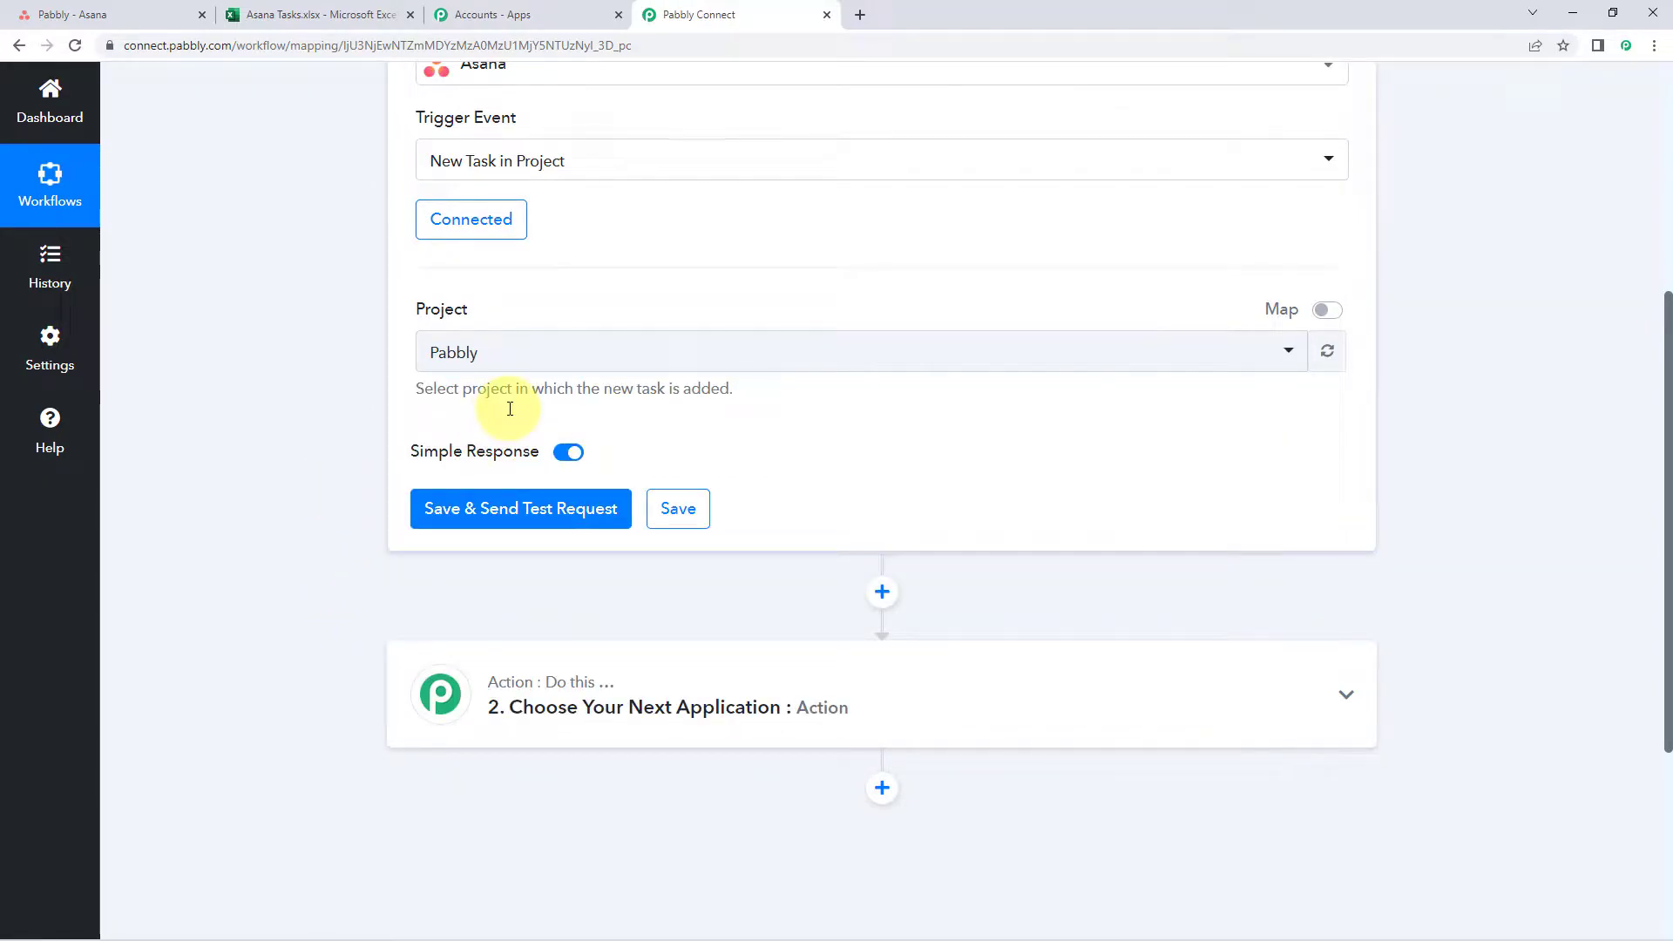
click(494, 523)
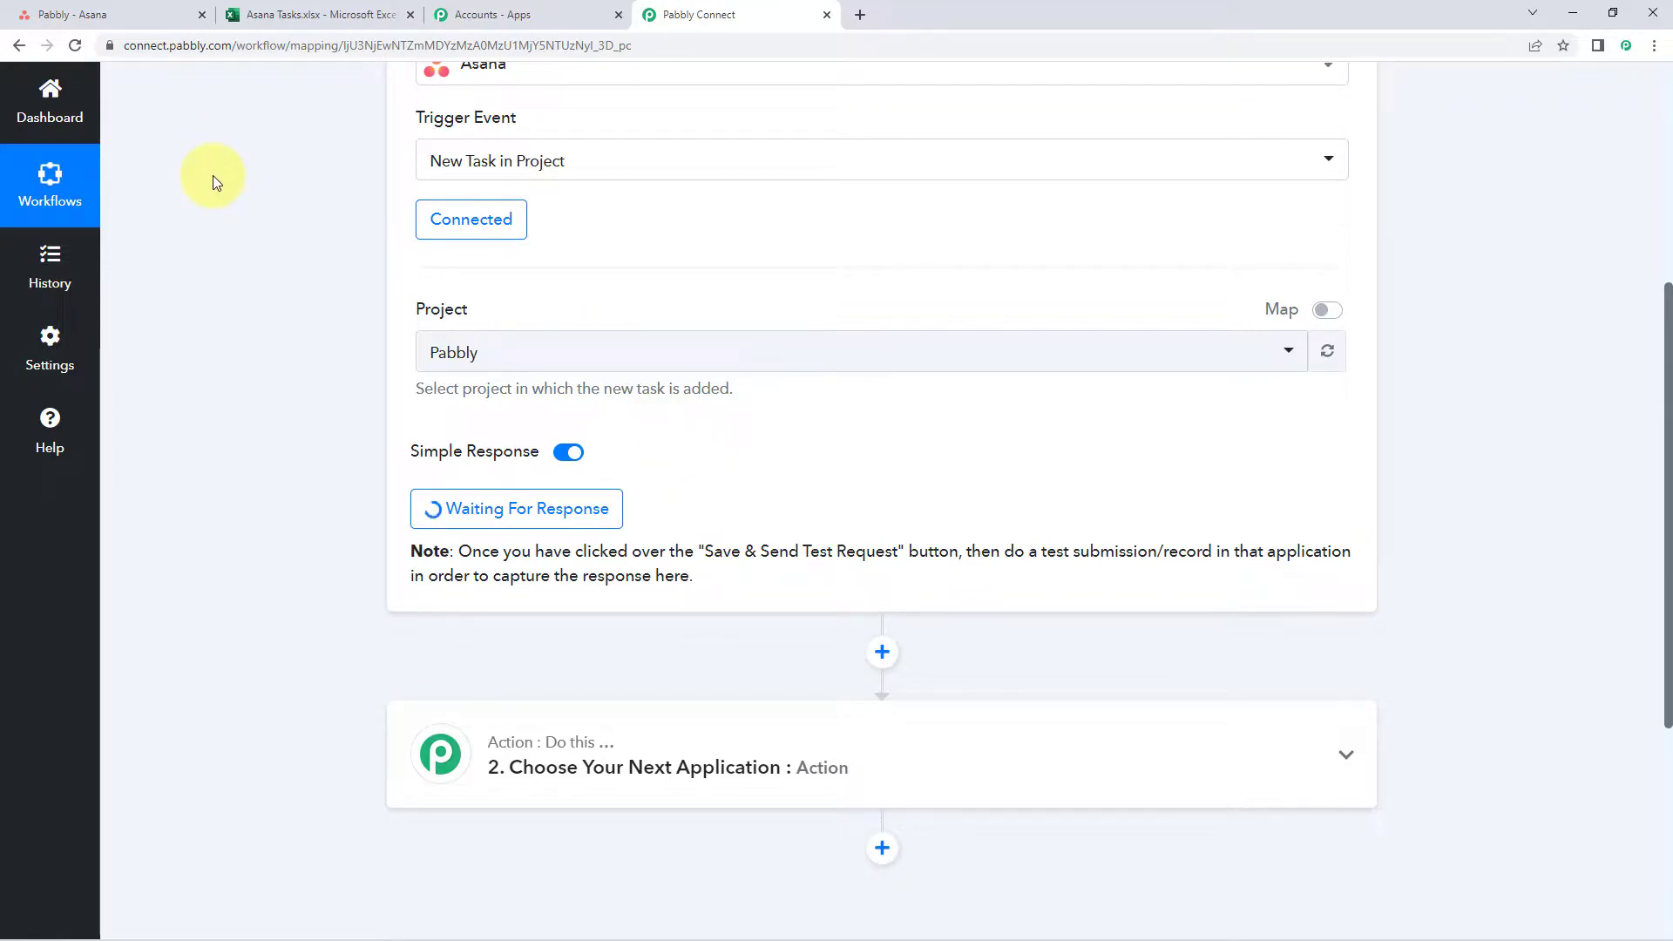
Step: Switch to Asana and add a task named "New Integration Request" under New Requests on the Pabbly board
click(76, 14)
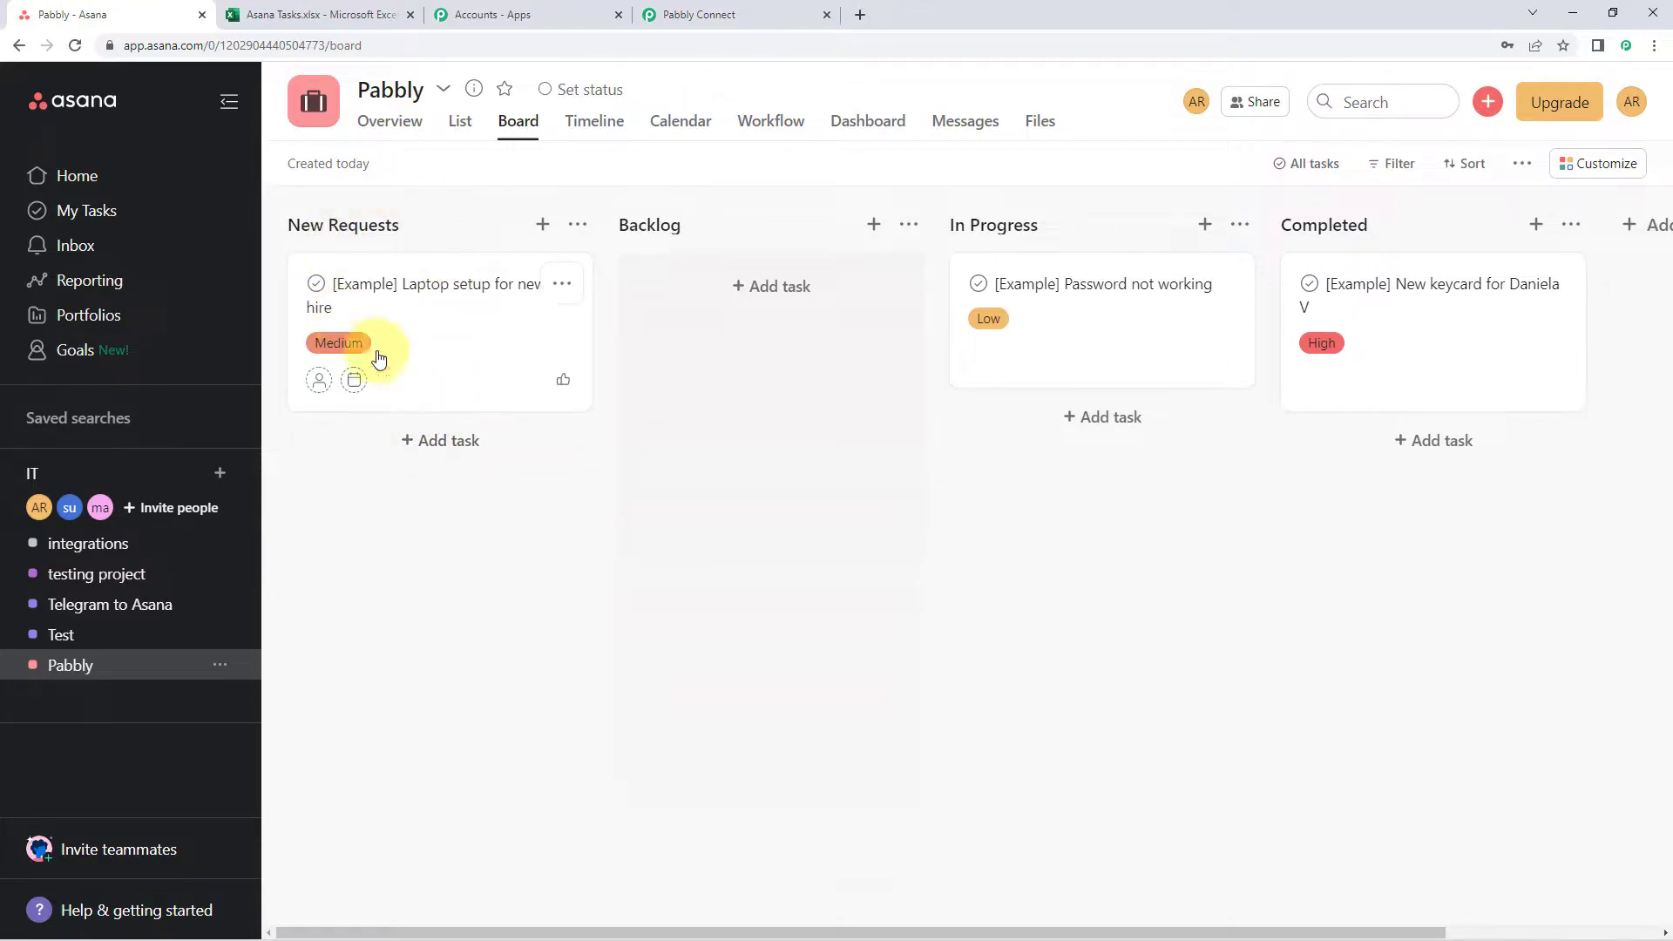
click(437, 444)
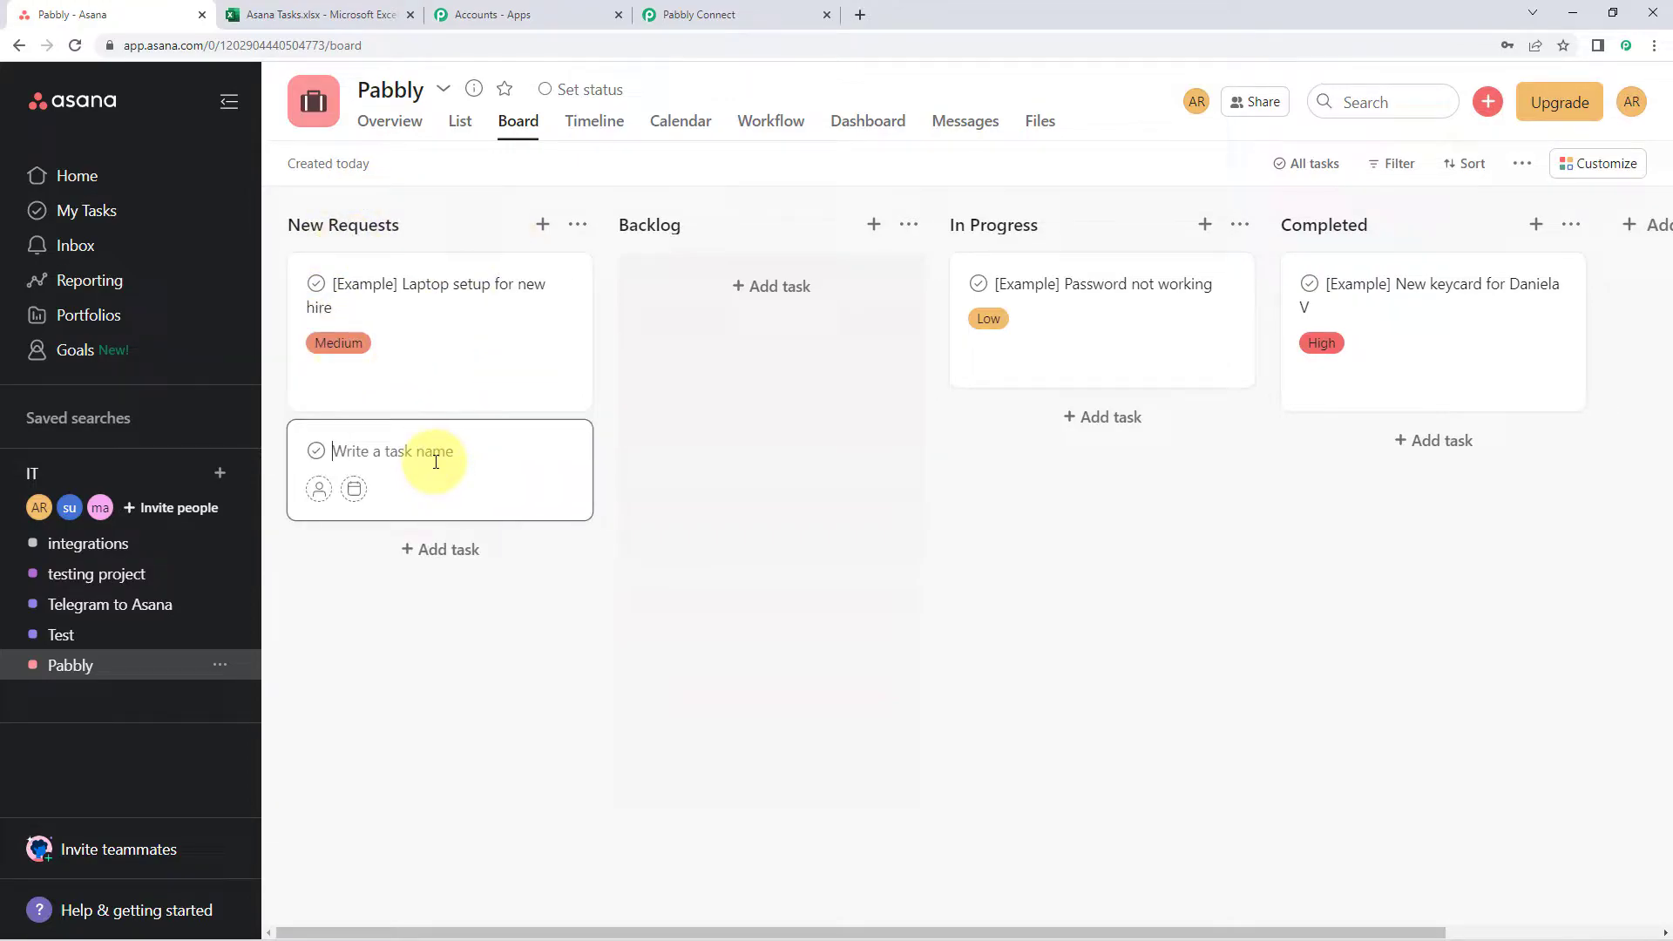
text(New Integration Request)
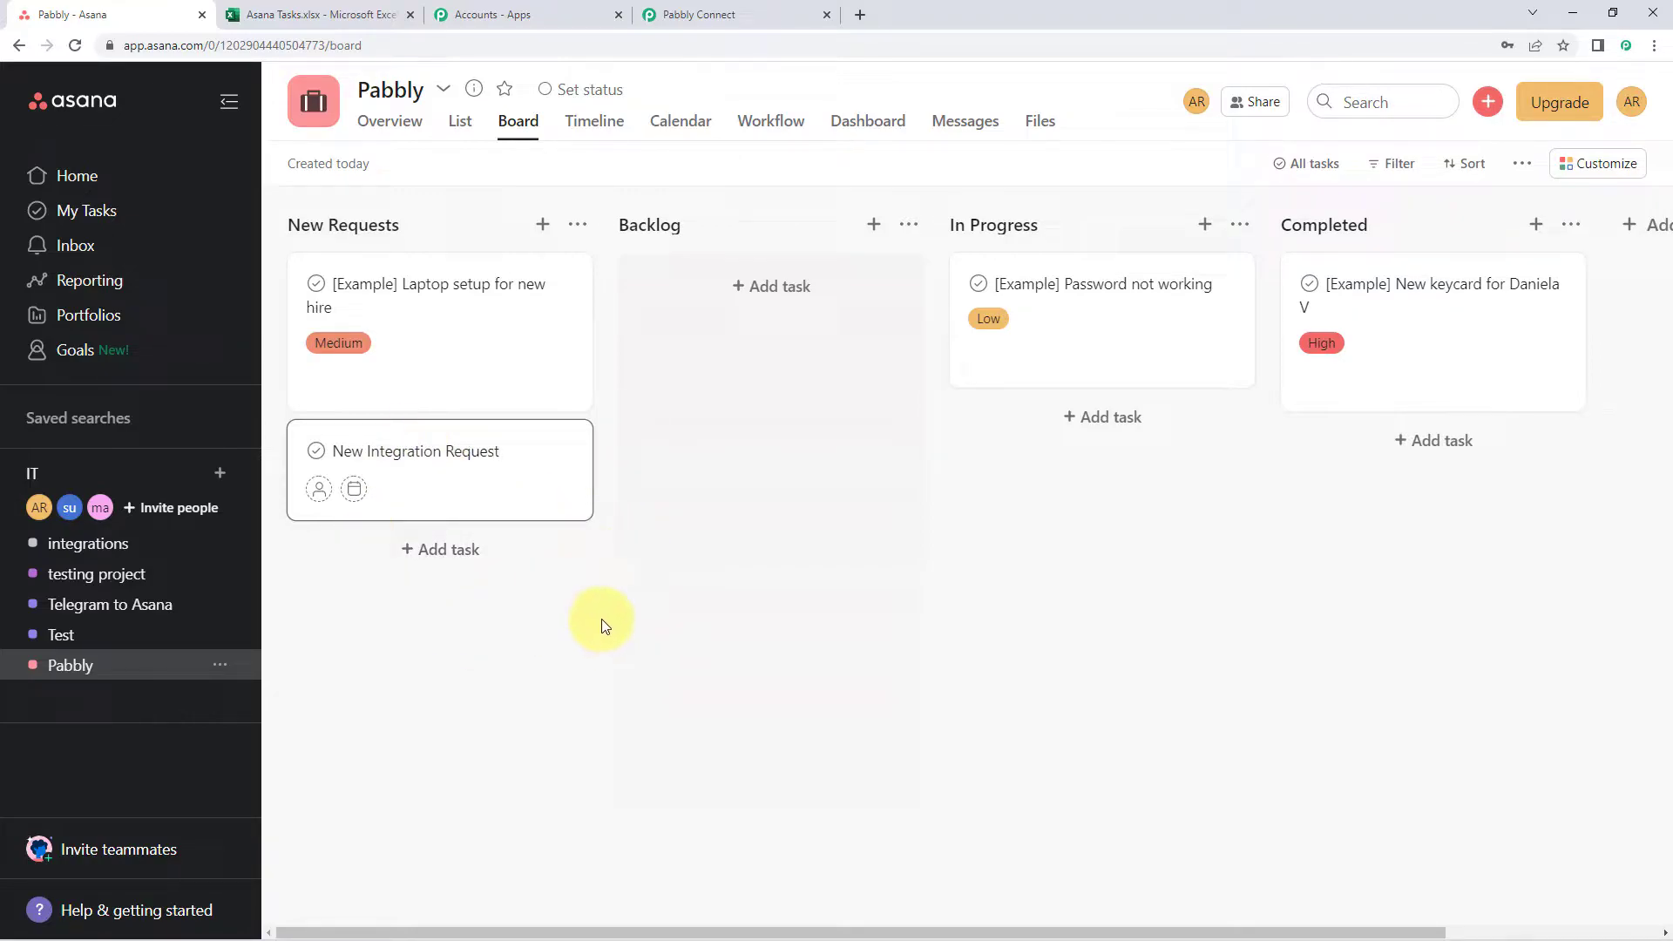
Step: Assign the New Integration Request task to the second suggested teammate and set its due date to 09/05/22
click(319, 490)
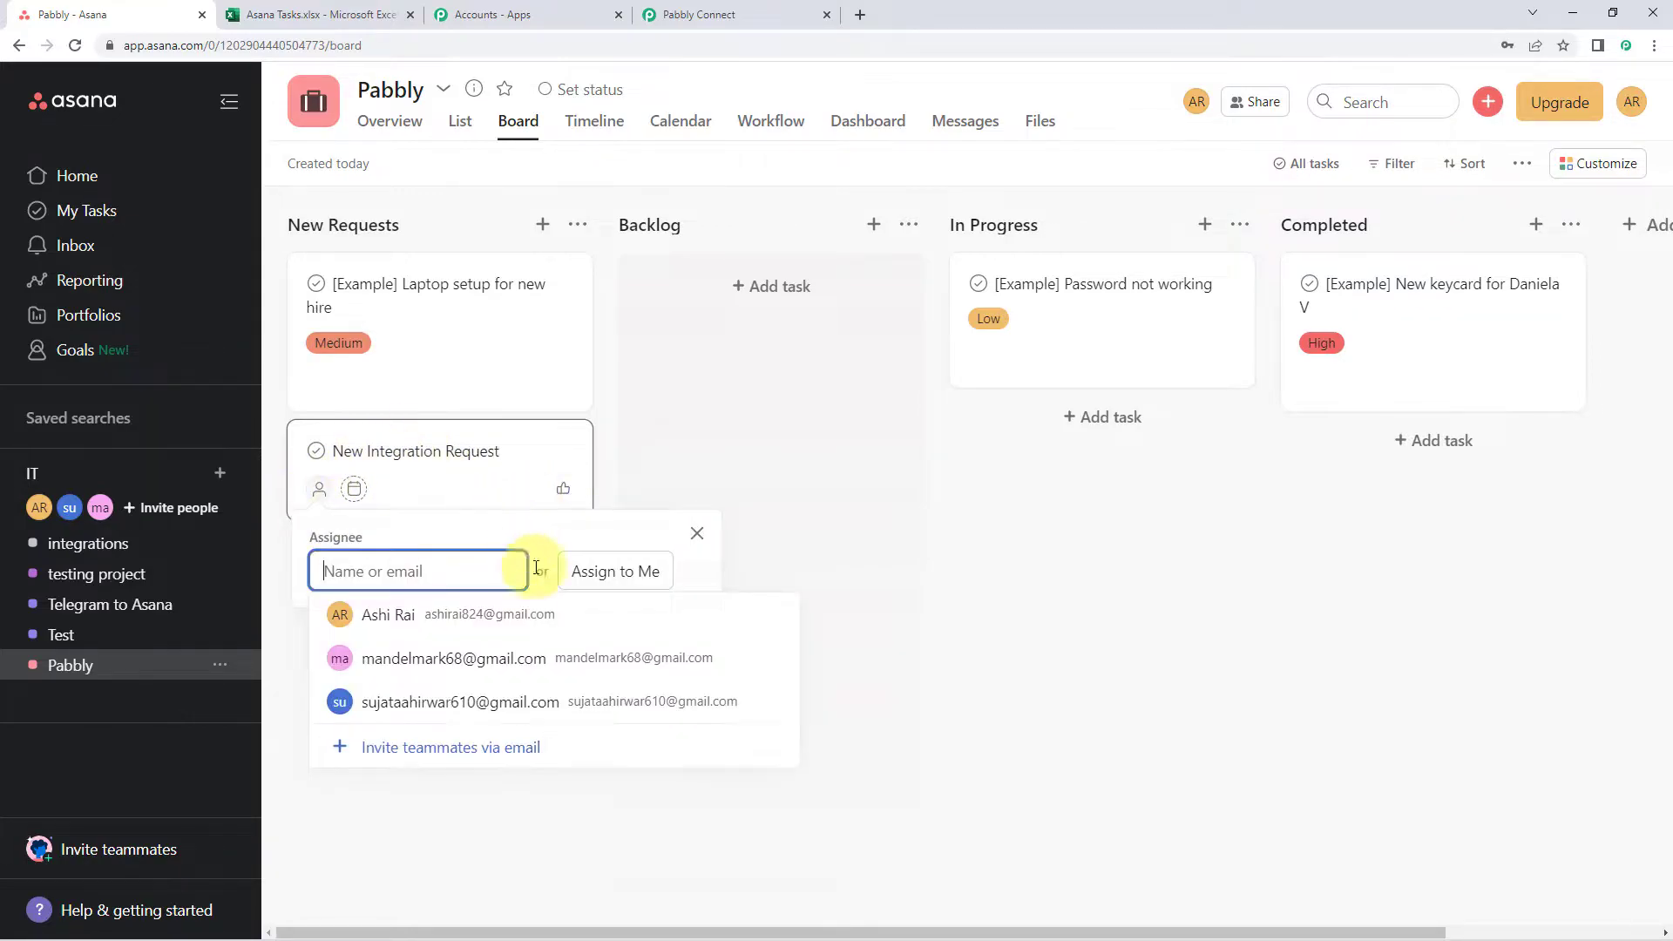
click(440, 658)
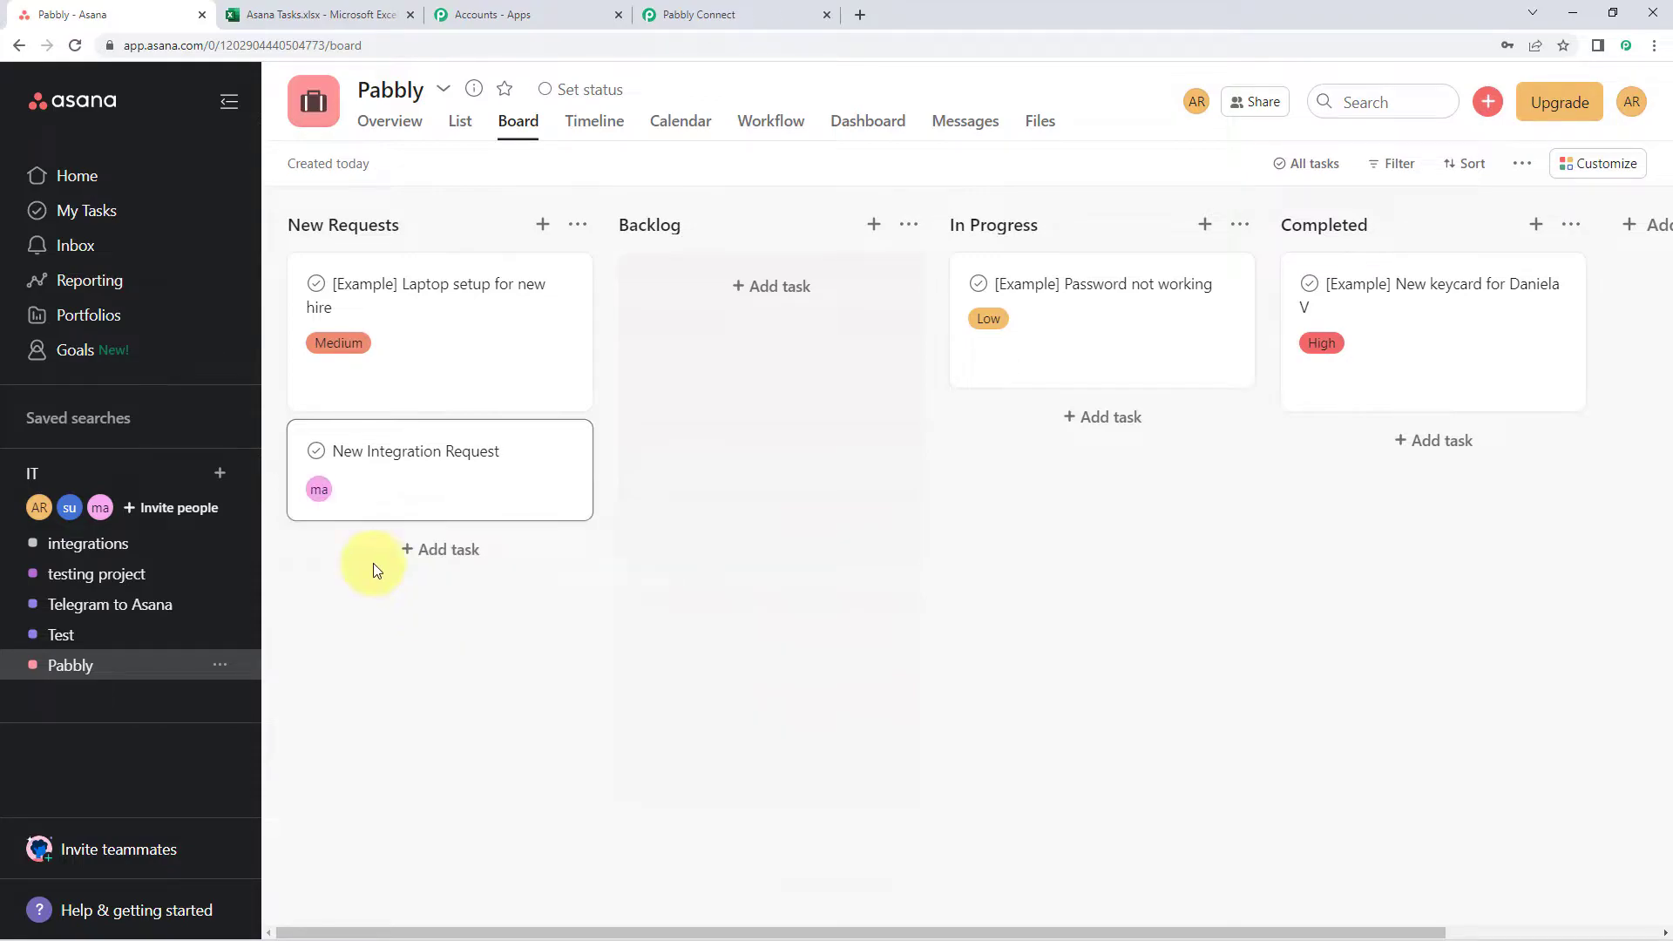
click(354, 489)
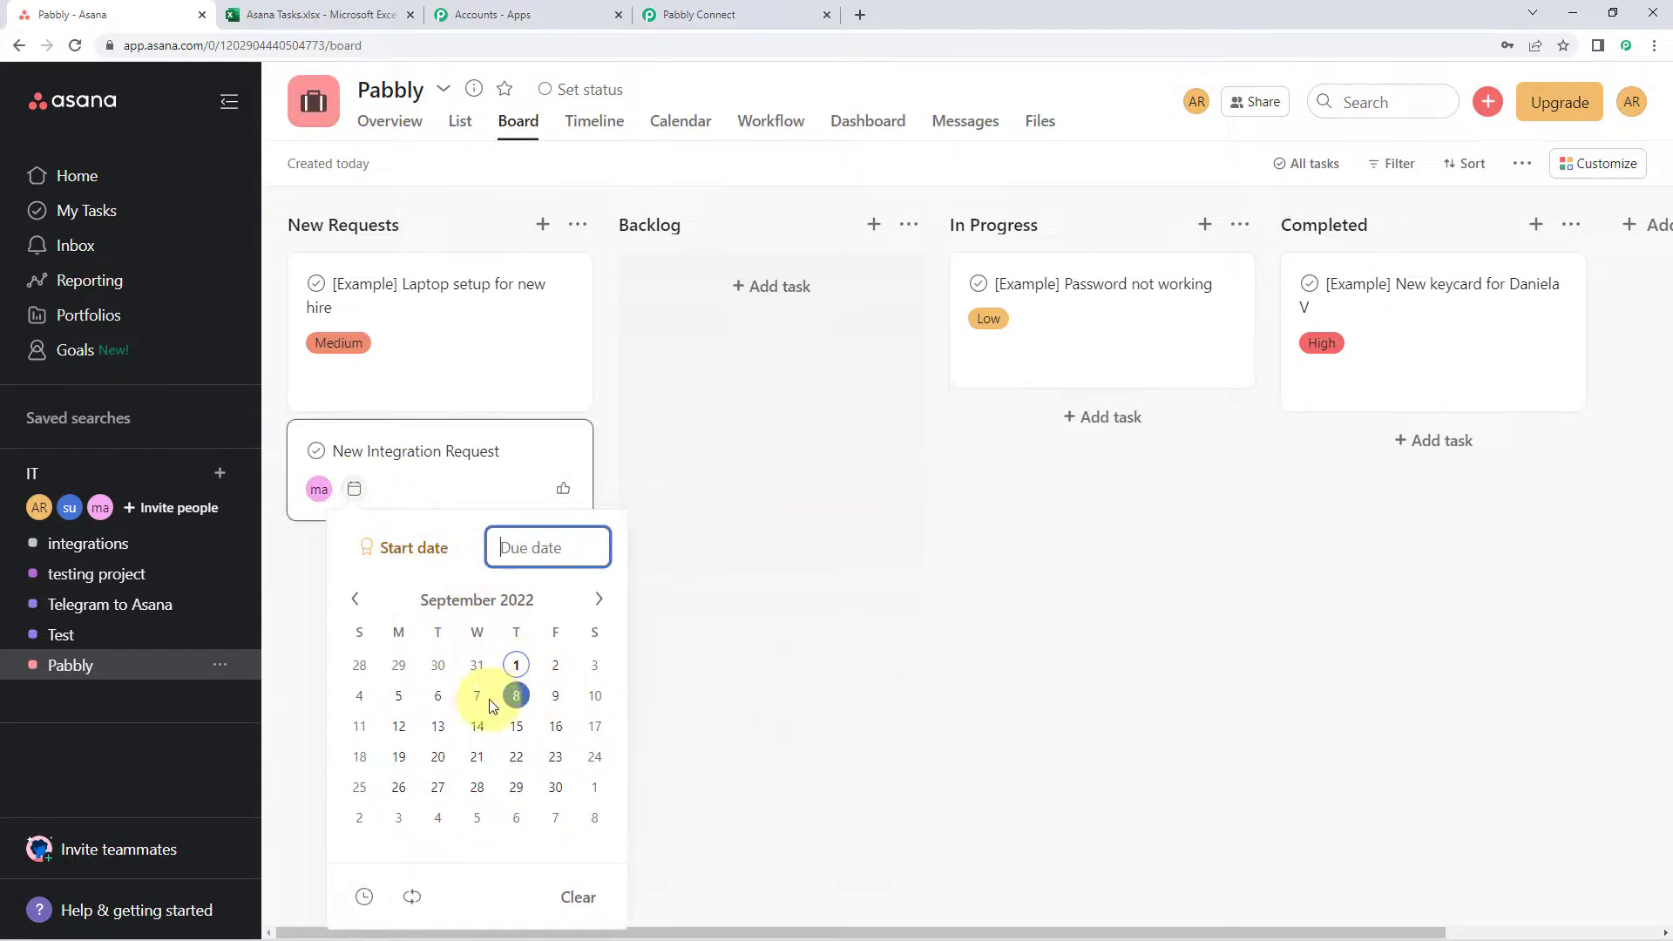
click(399, 695)
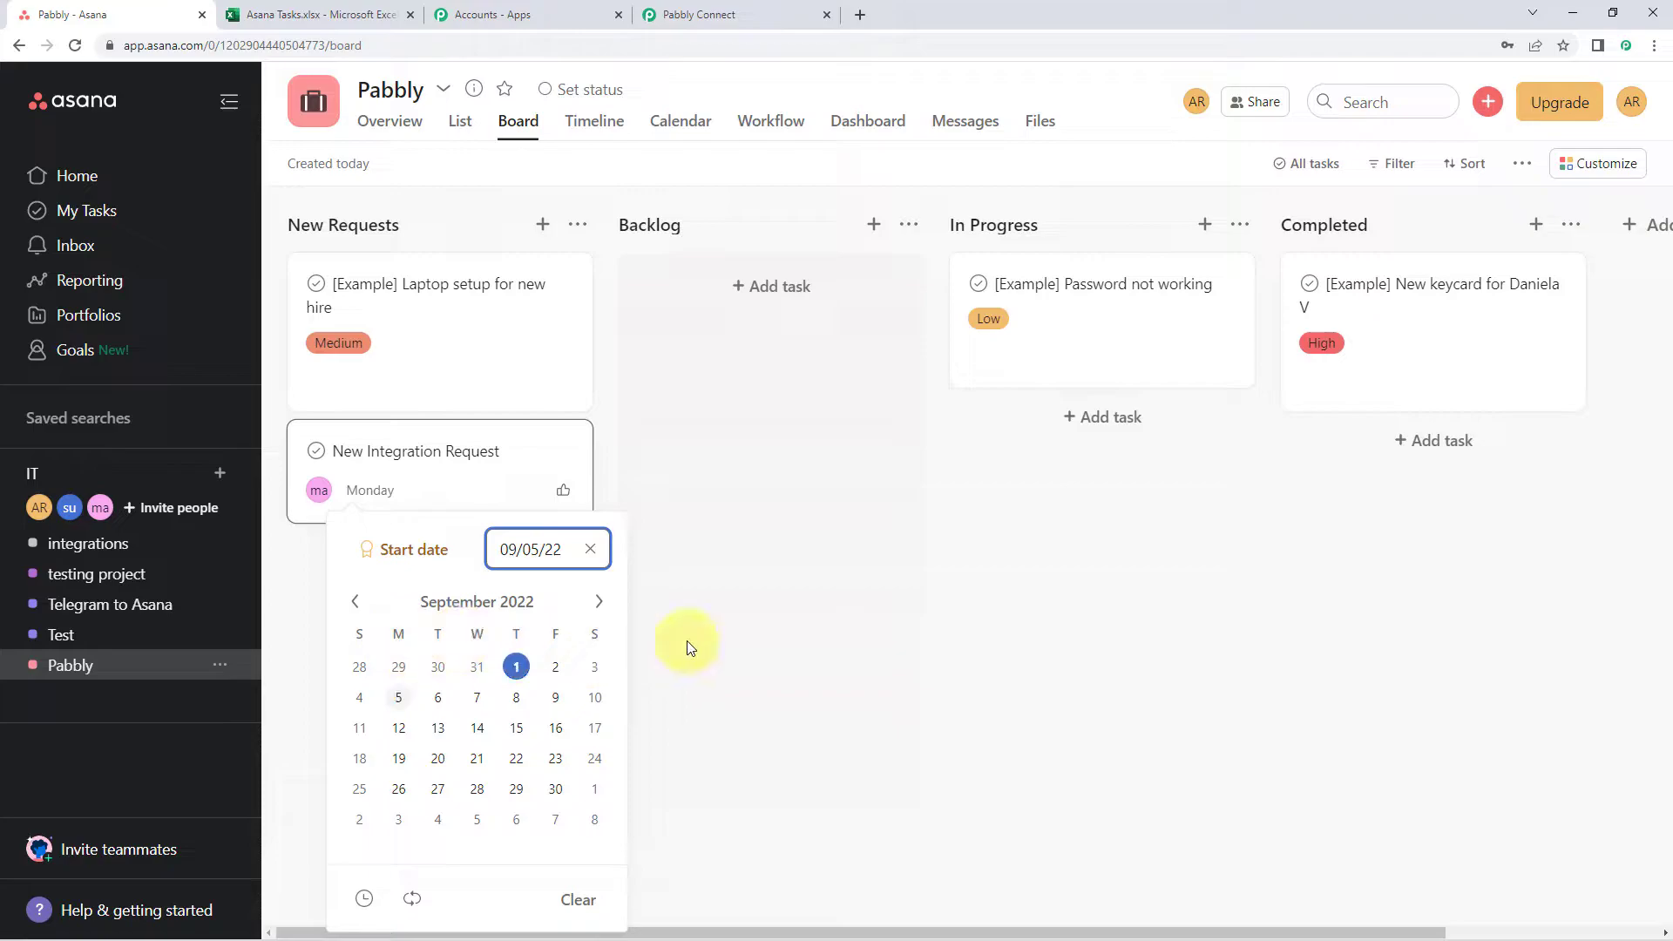
click(697, 751)
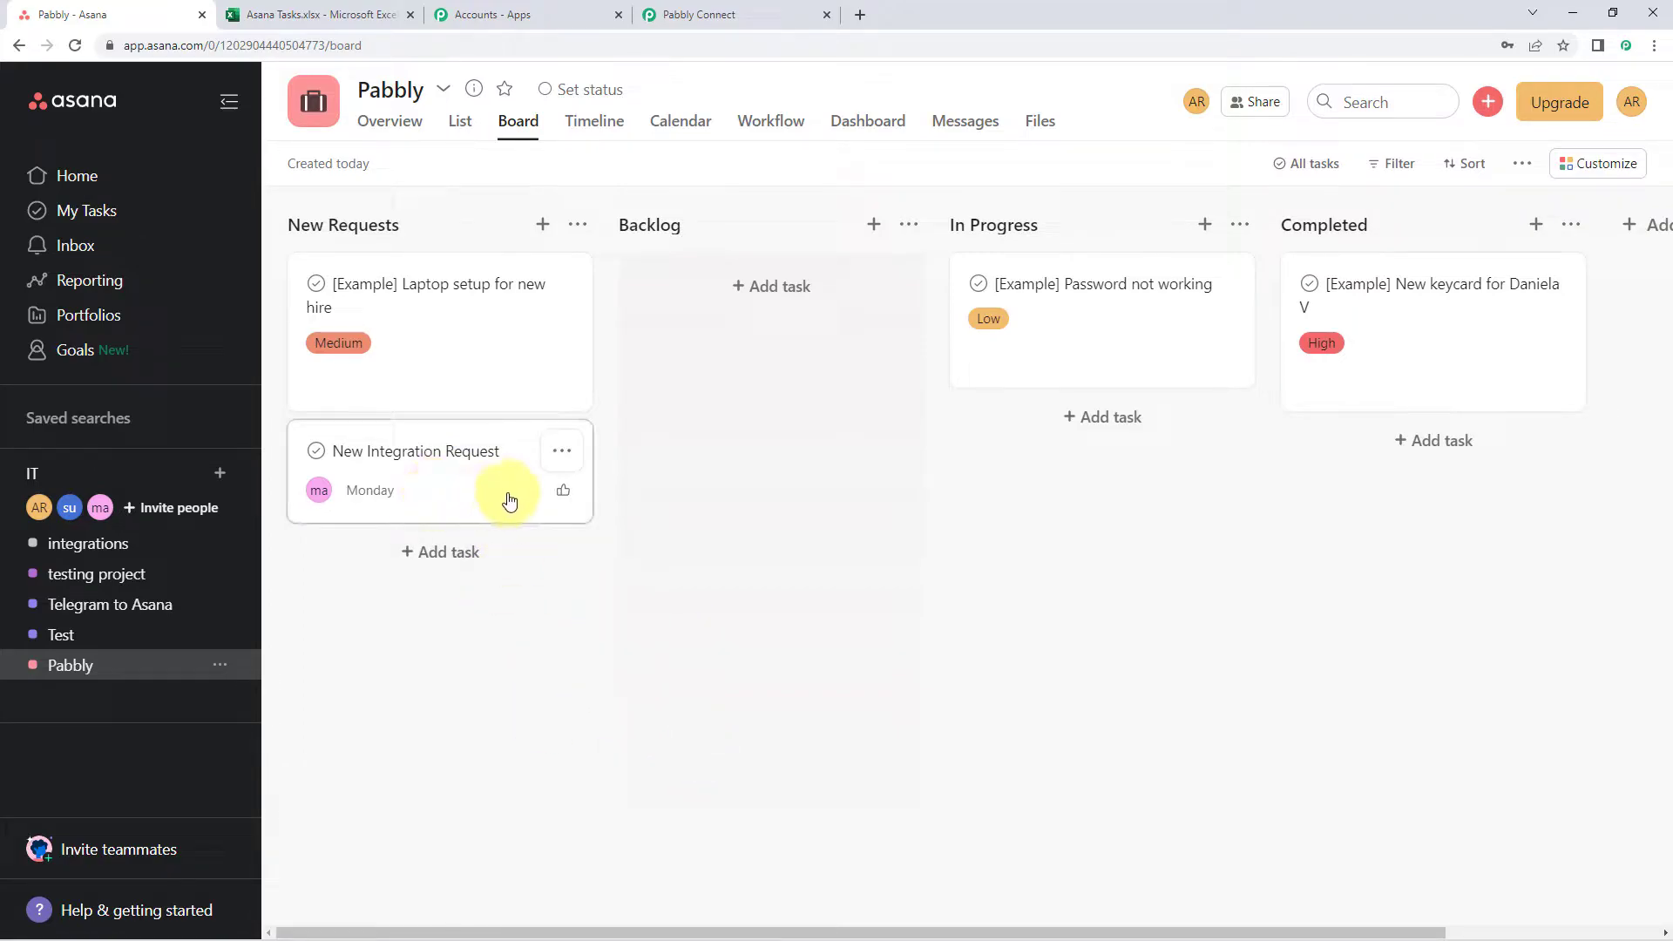
Step: Add the description "We have a new integration request for MS To Do." to the New Integration Request task
click(561, 451)
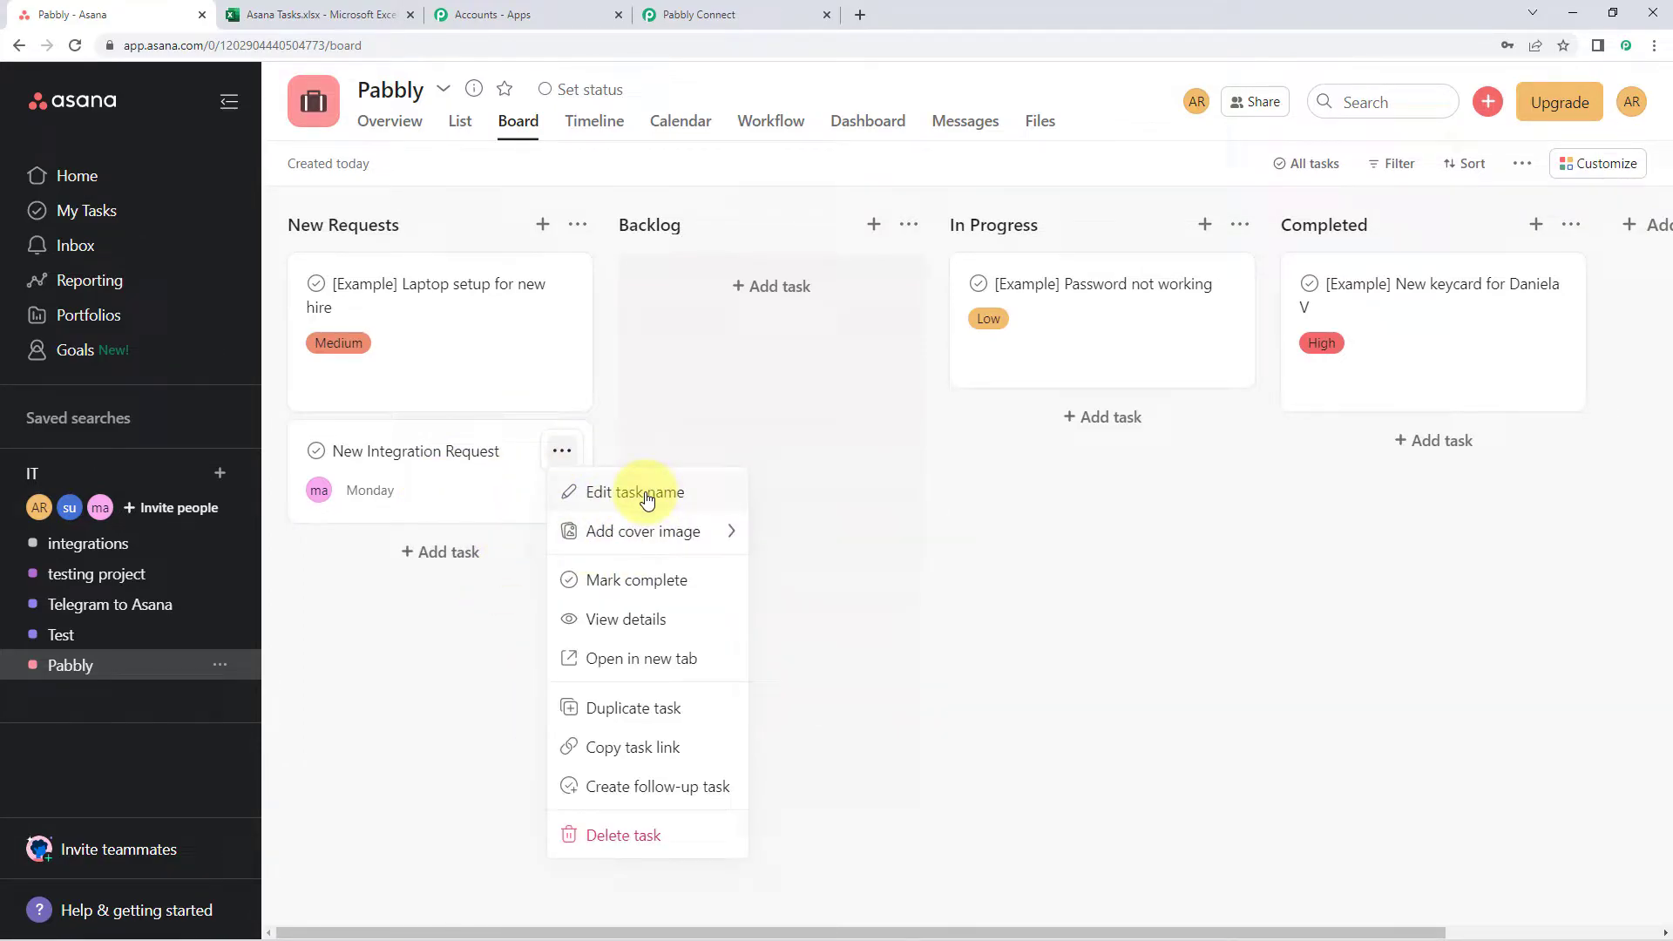
click(624, 619)
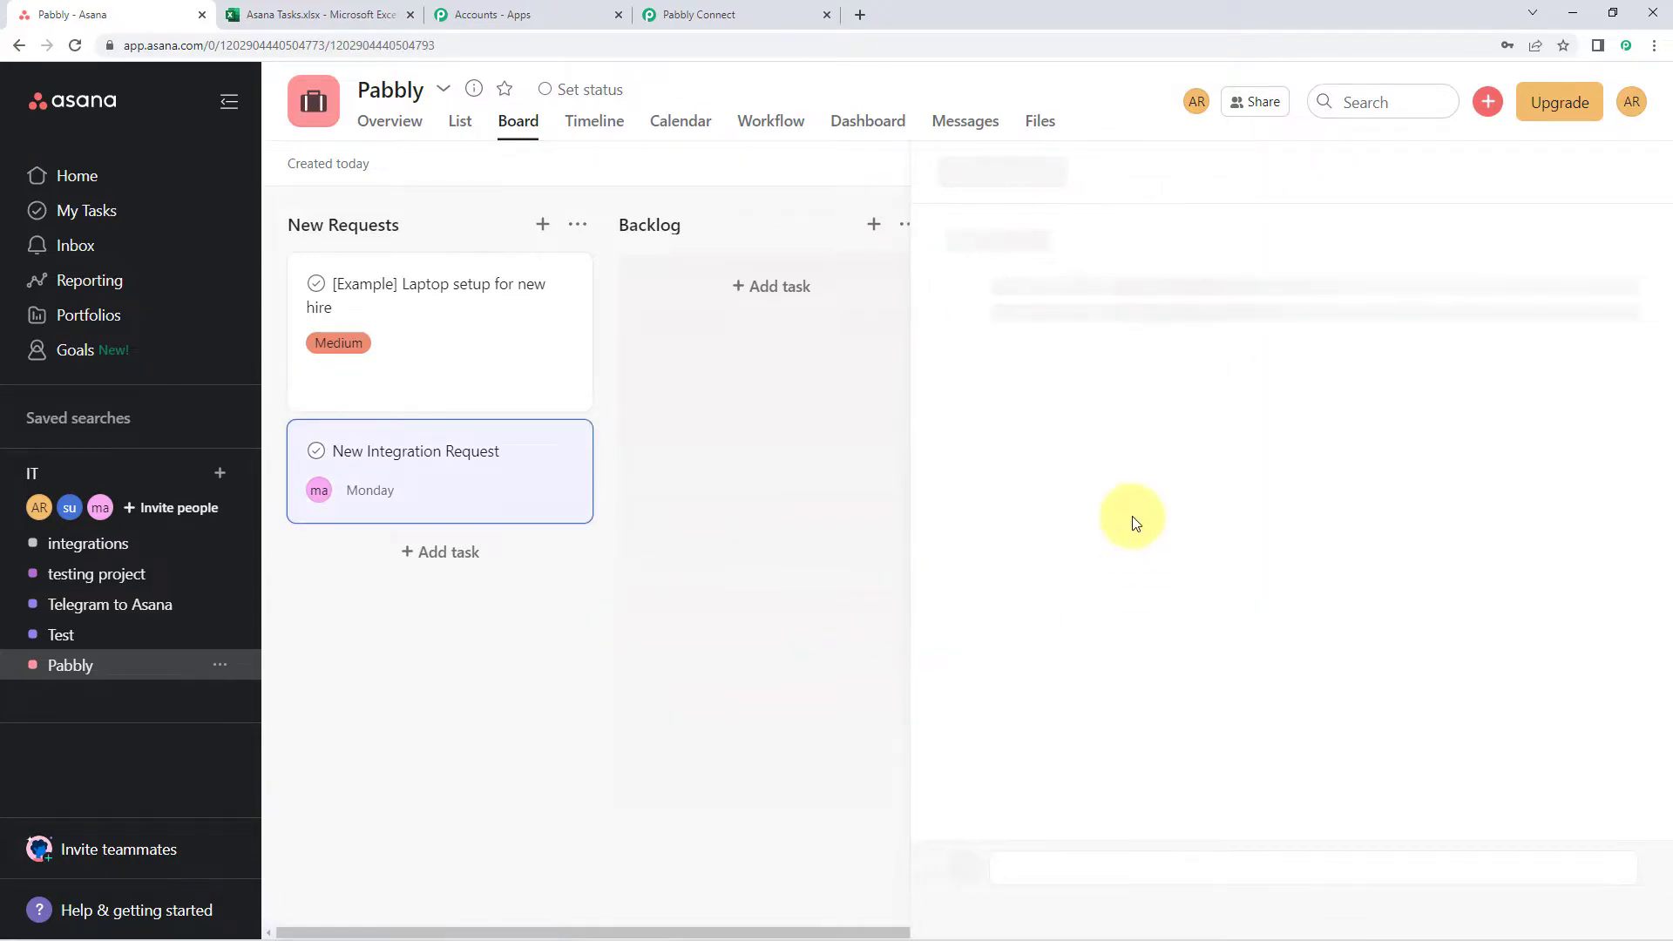
scroll(1106, 519, down, 2)
click(1092, 496)
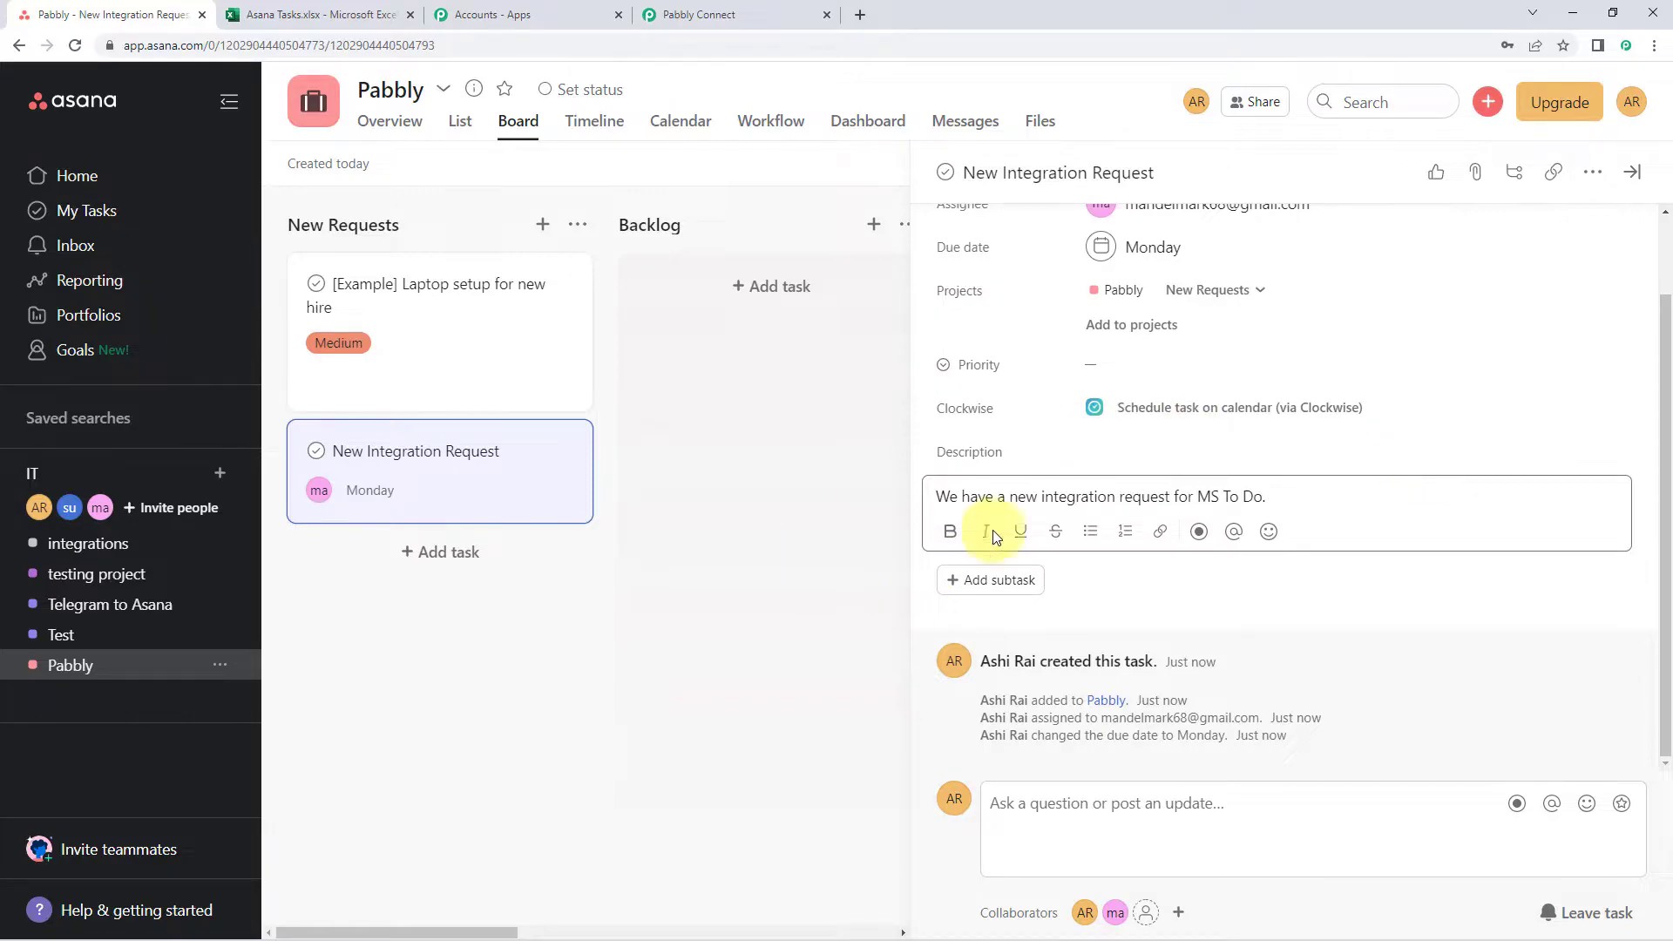
scroll(1239, 476, up, 1)
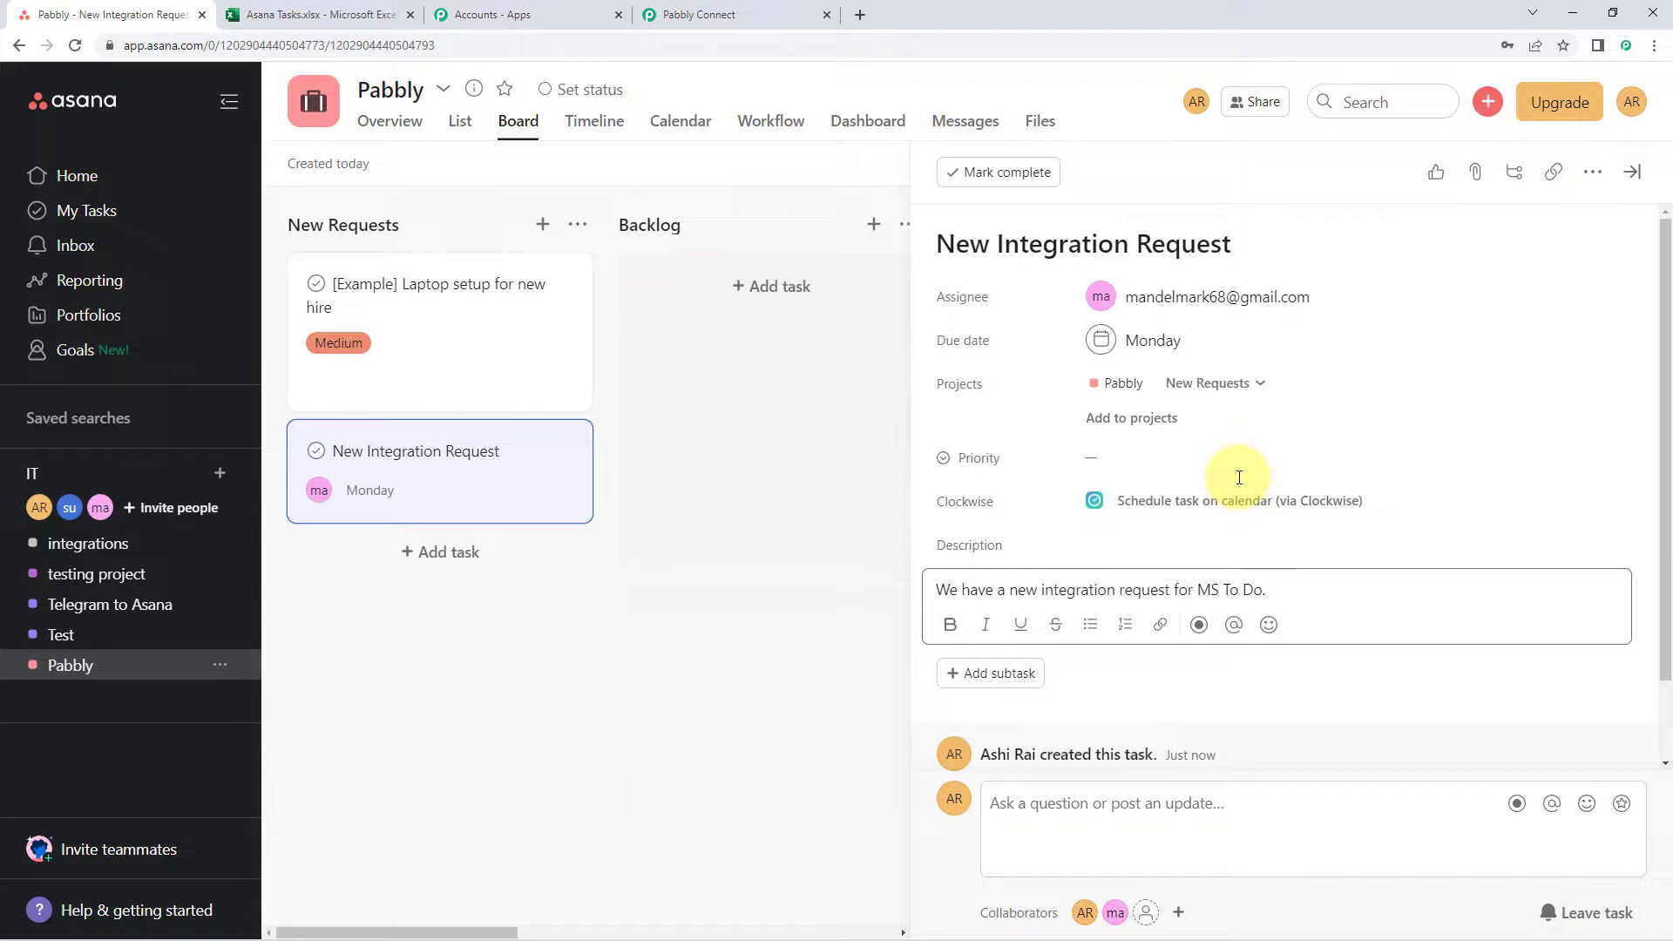
Step: Switch to Pabbly Connect and look through the trigger's captured webhook response for the new task's data
click(723, 14)
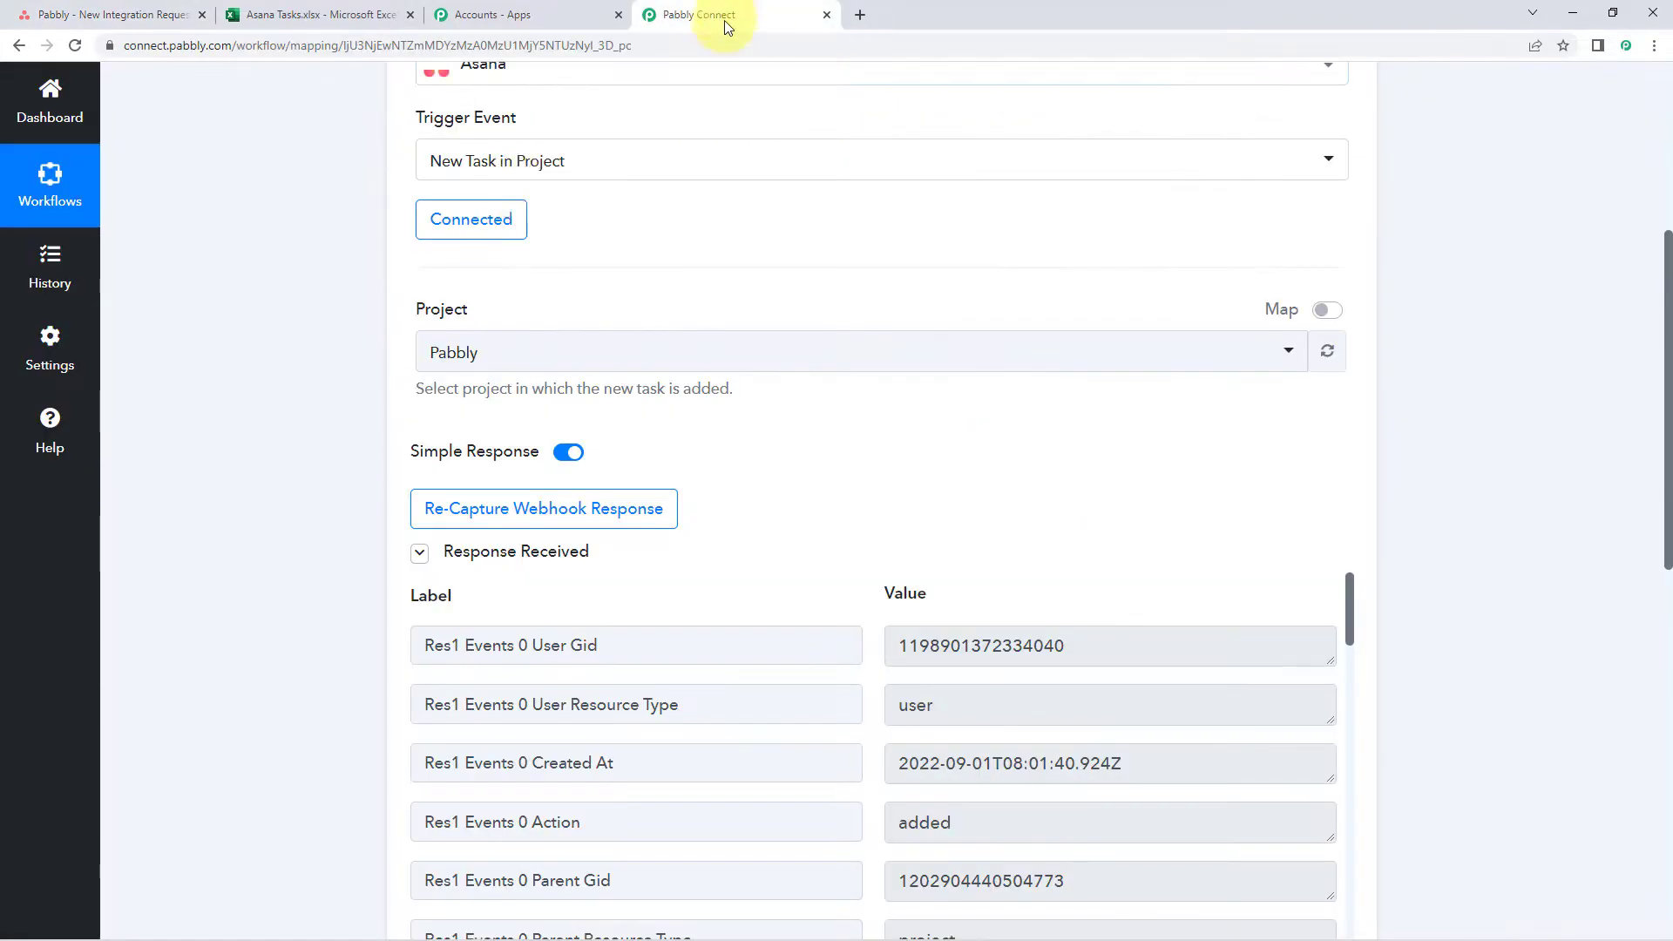
scroll(357, 480, down, 2)
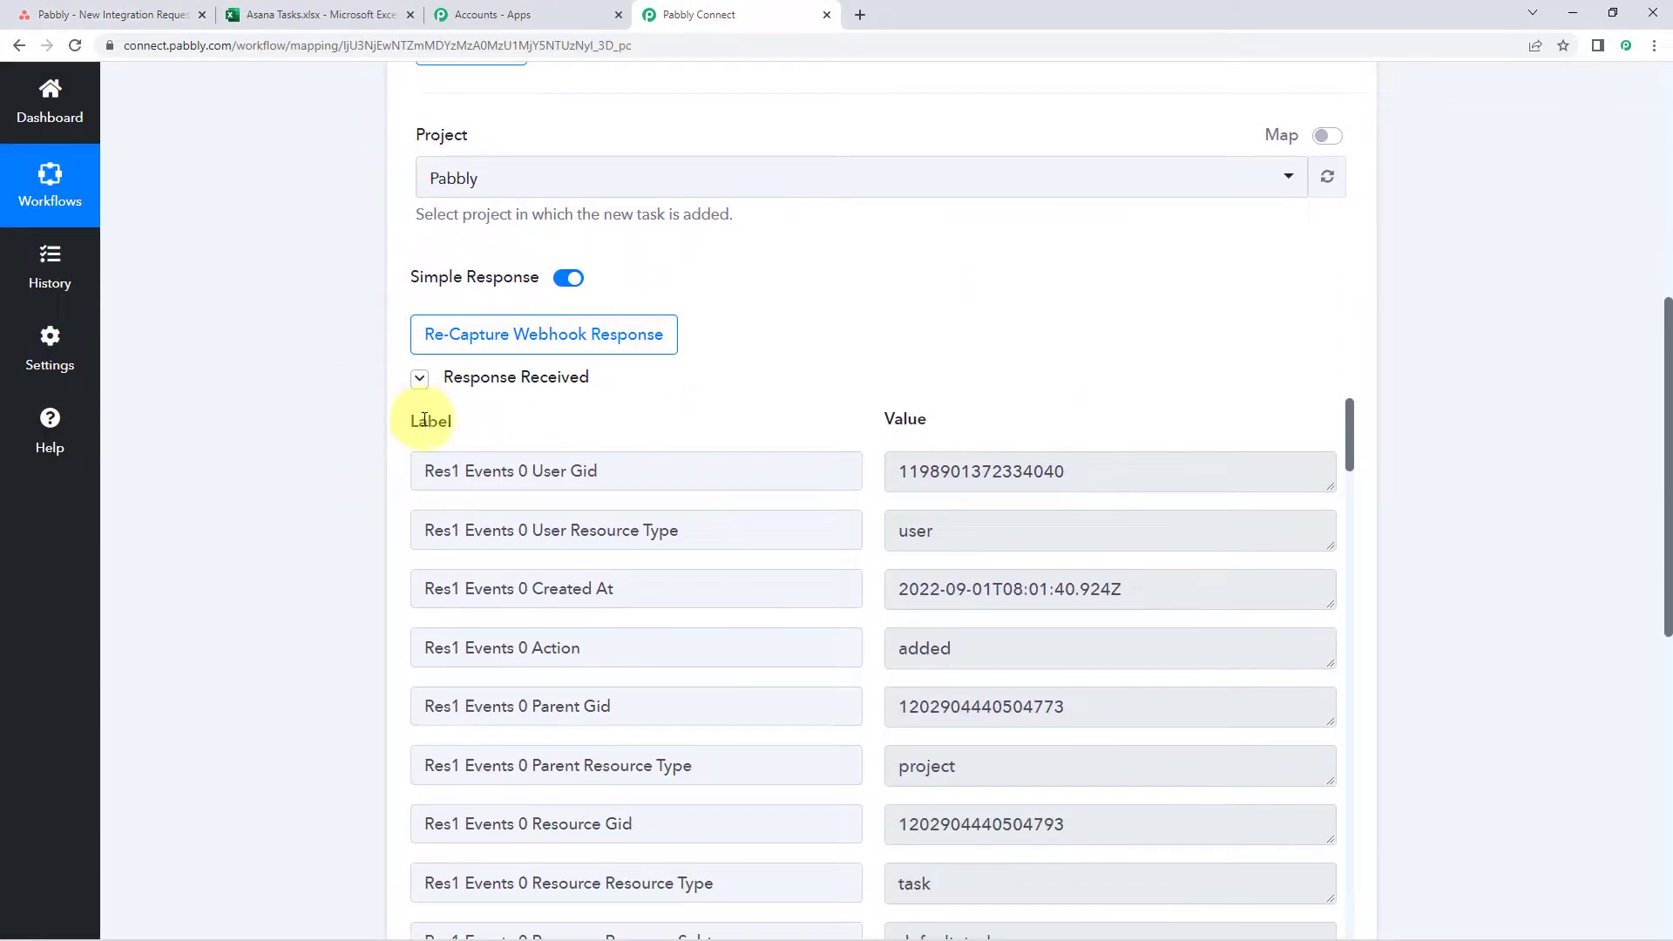
scroll(767, 384, down, 2)
scroll(810, 310, down, 2)
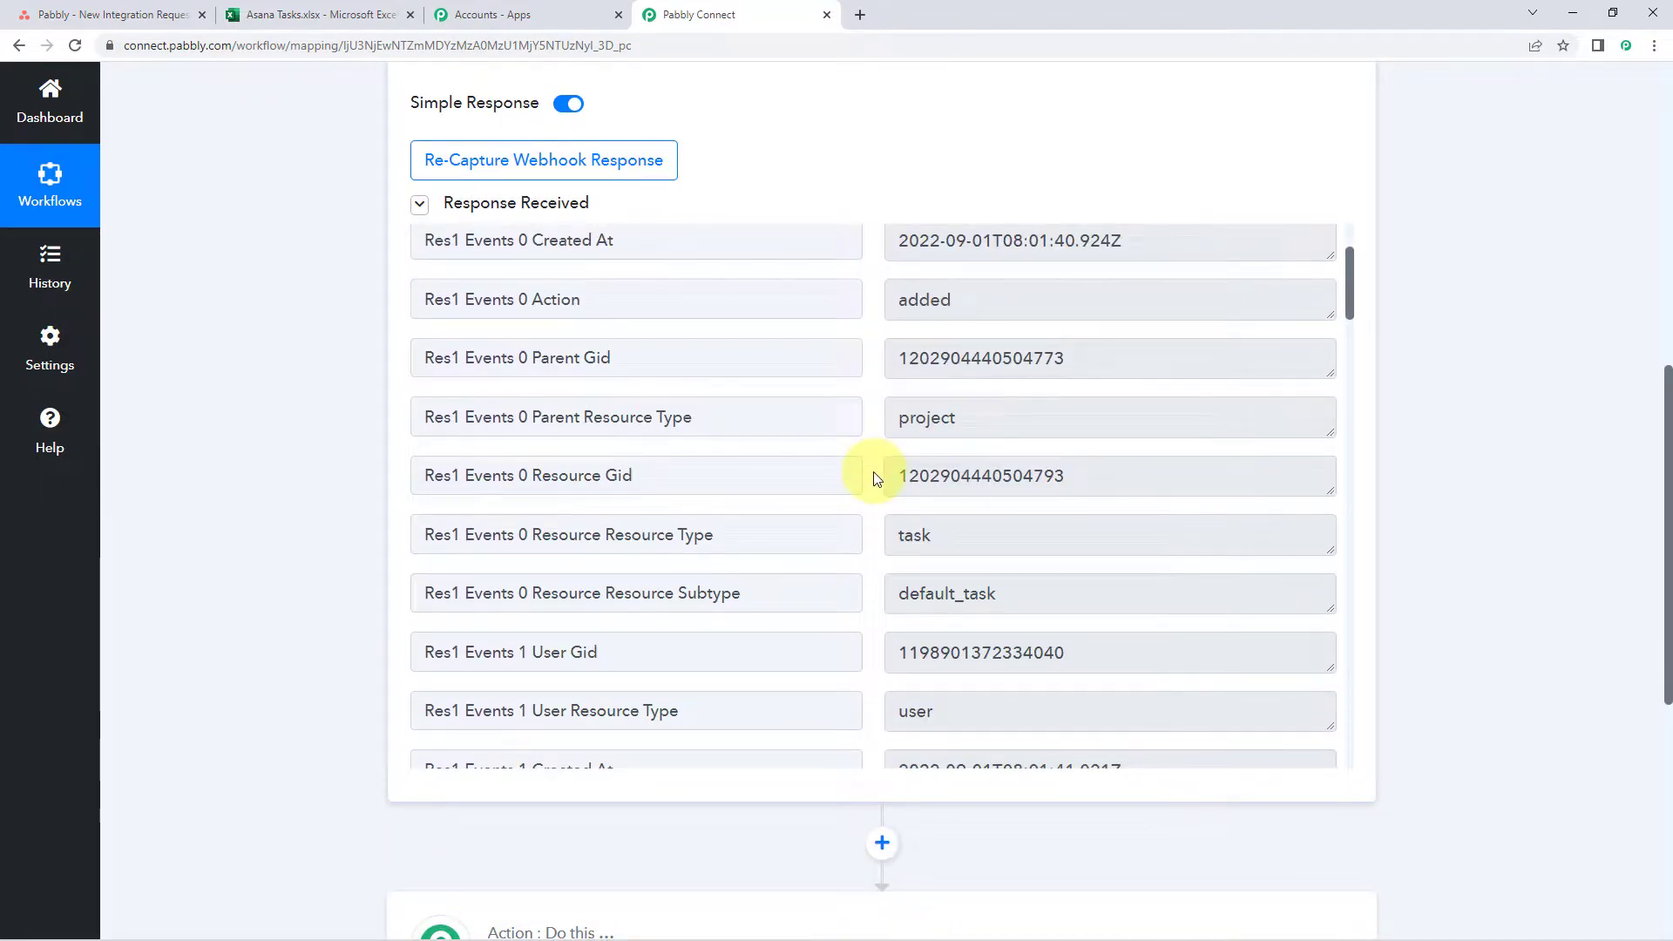
scroll(876, 479, down, 9)
scroll(875, 486, down, 9)
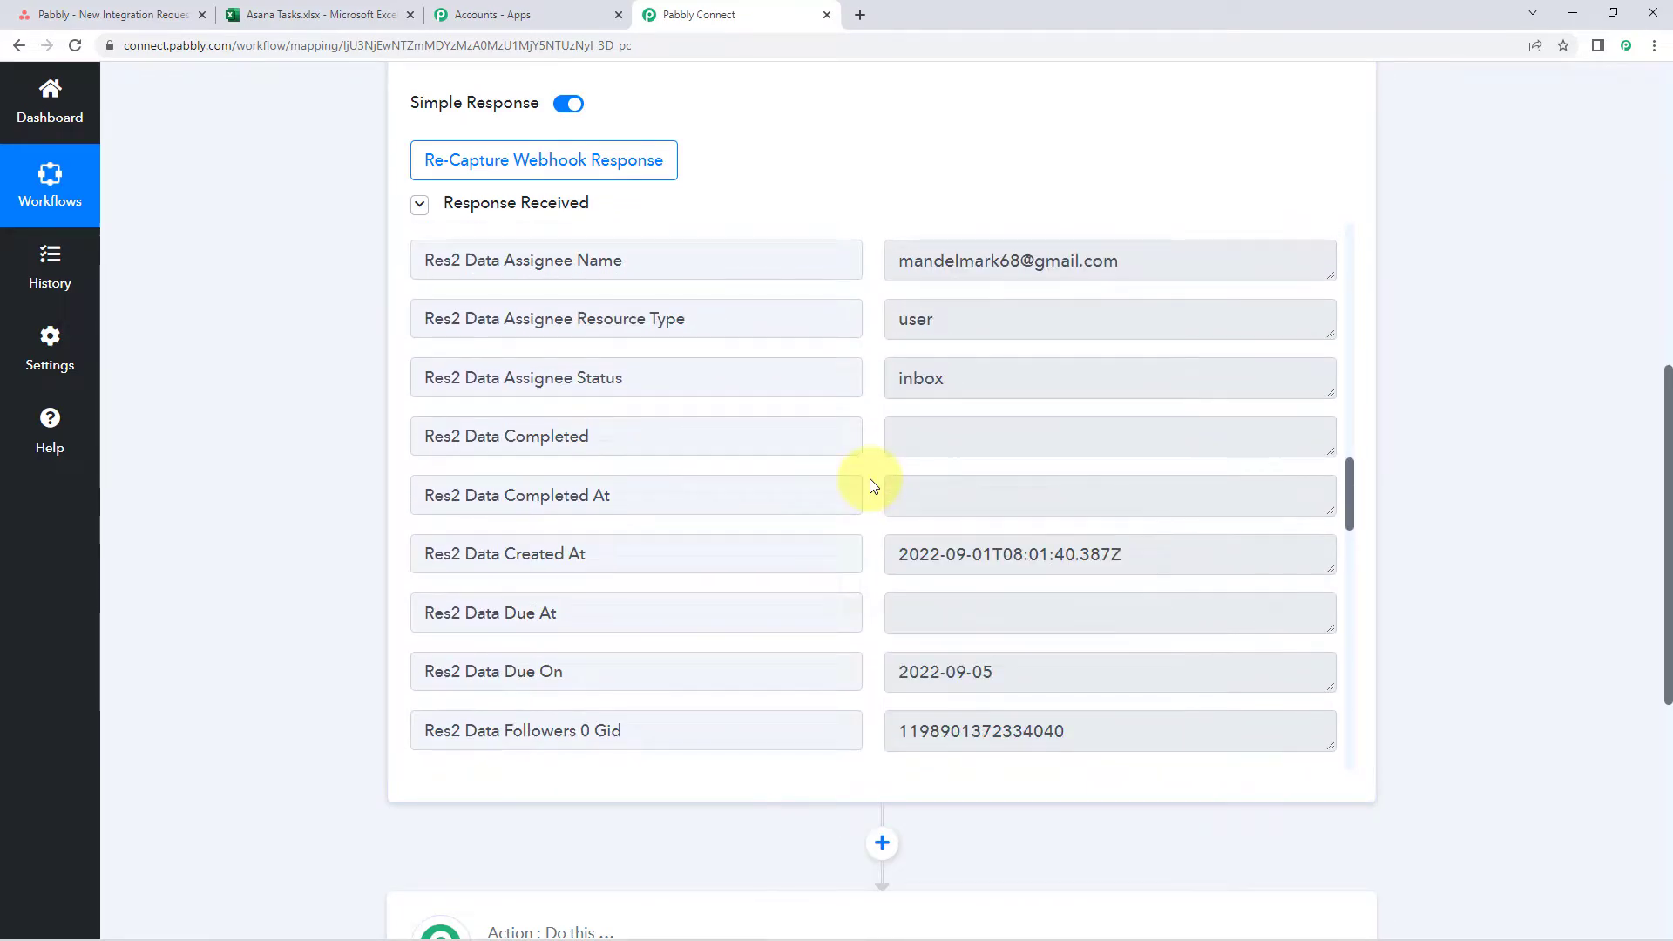
scroll(874, 485, down, 2)
scroll(874, 485, down, 6)
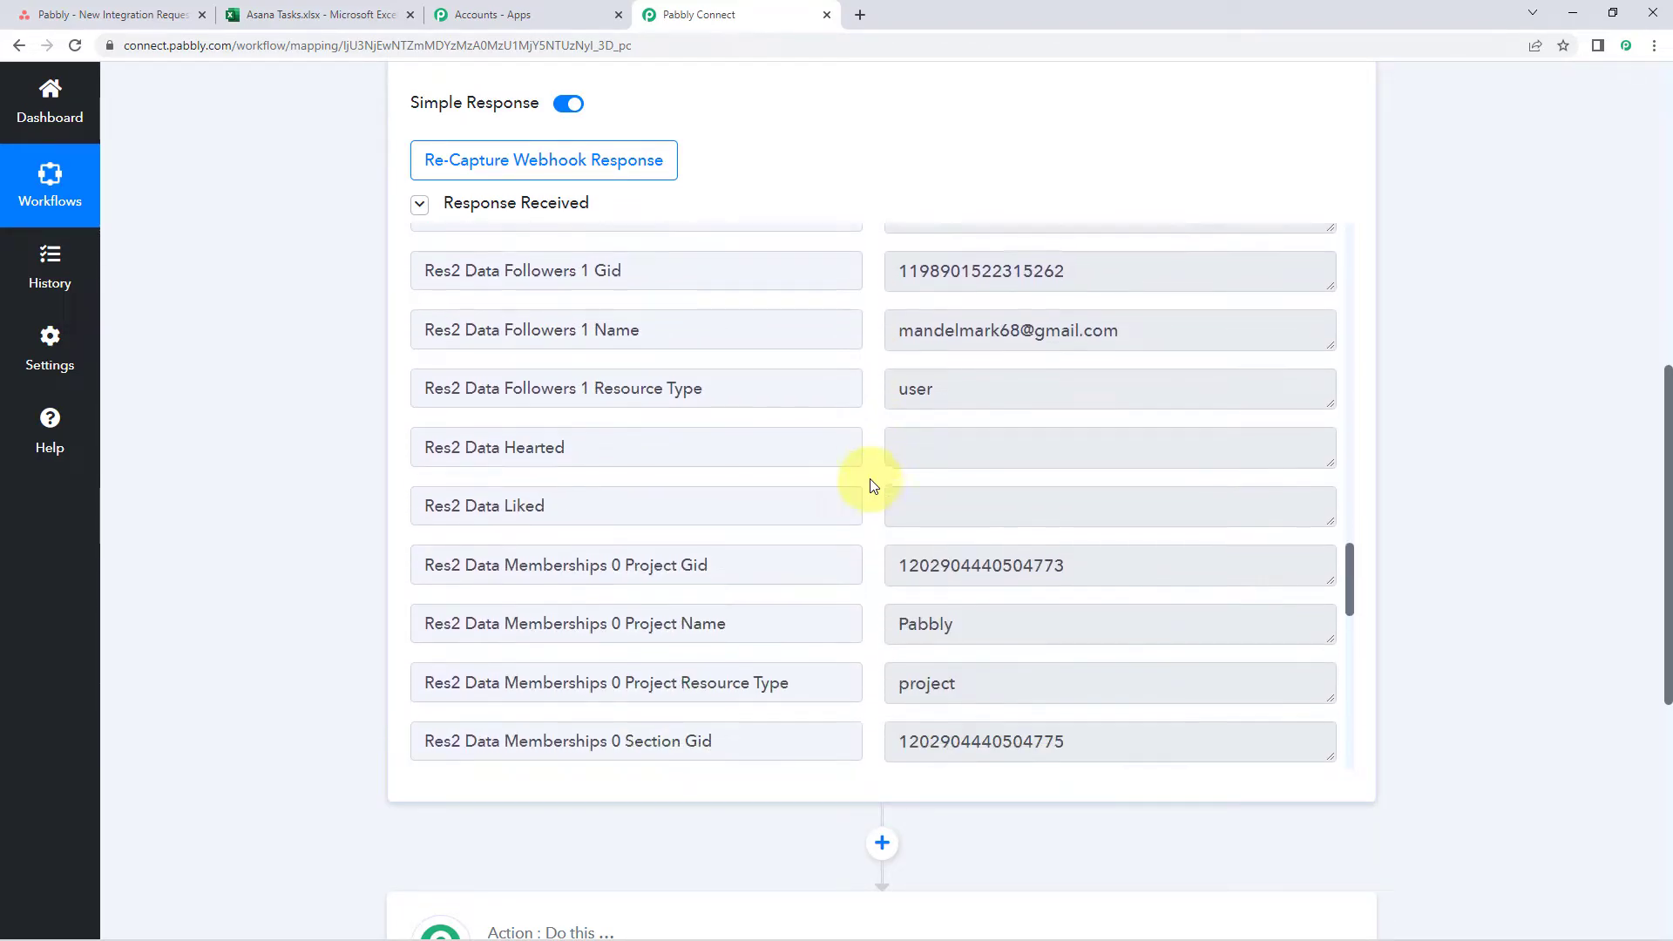
Step: Check the Asana Tasks workbook's column headings, review the New Integration Request details in Asana, and close the task
click(322, 15)
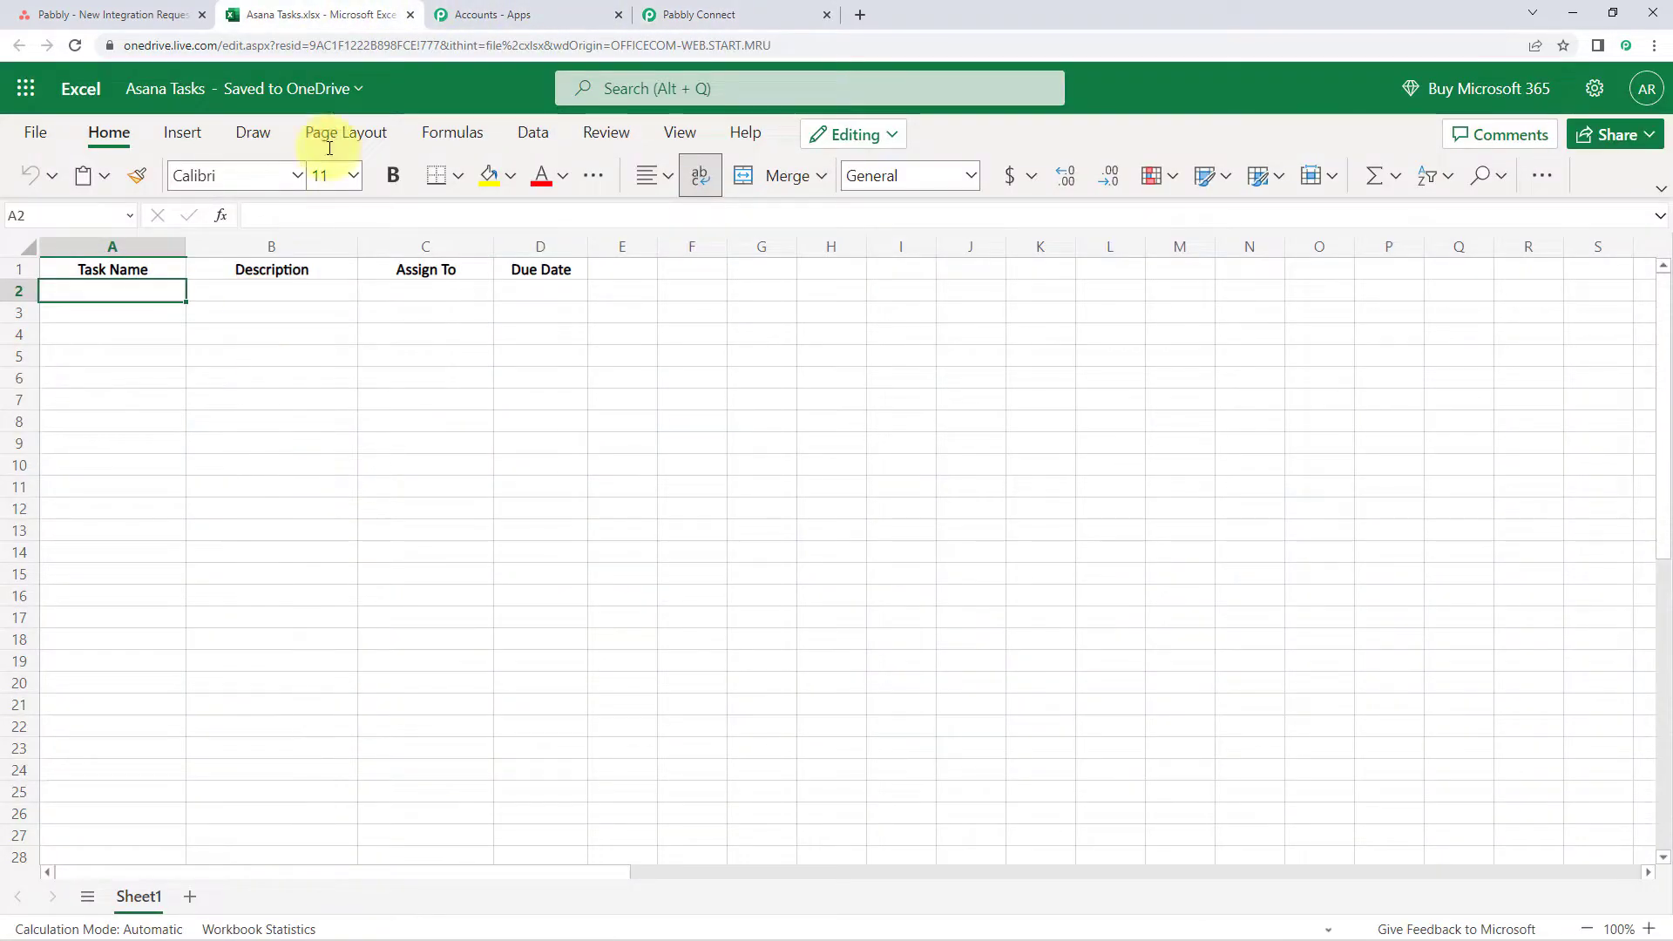
click(40, 15)
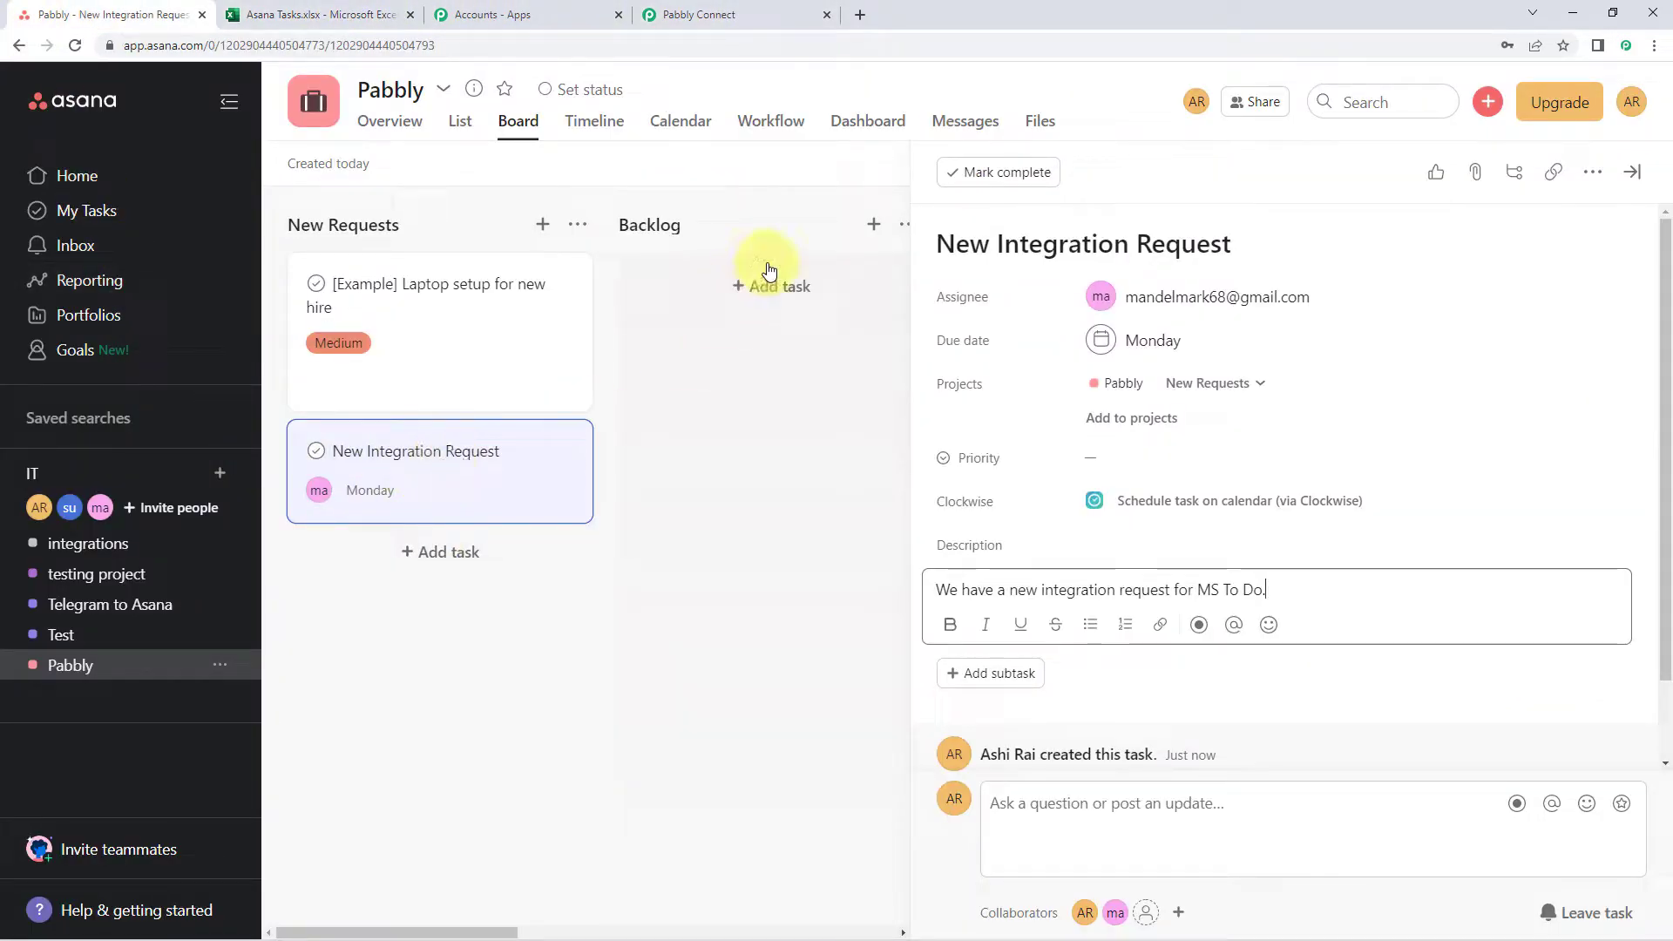
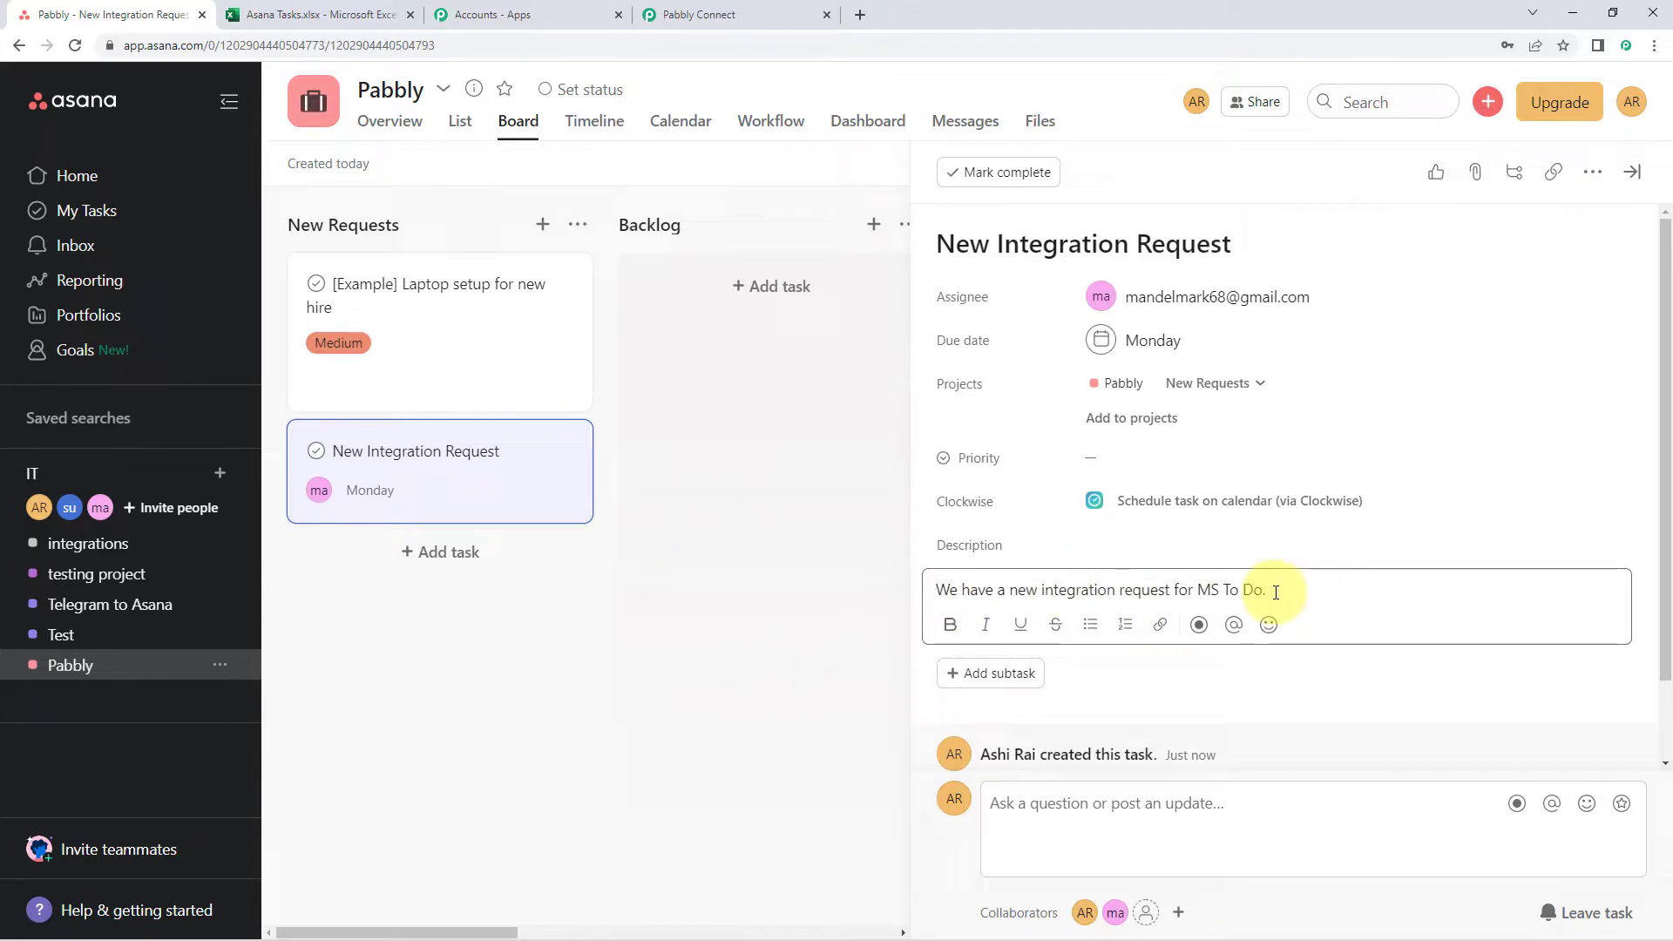
click(845, 549)
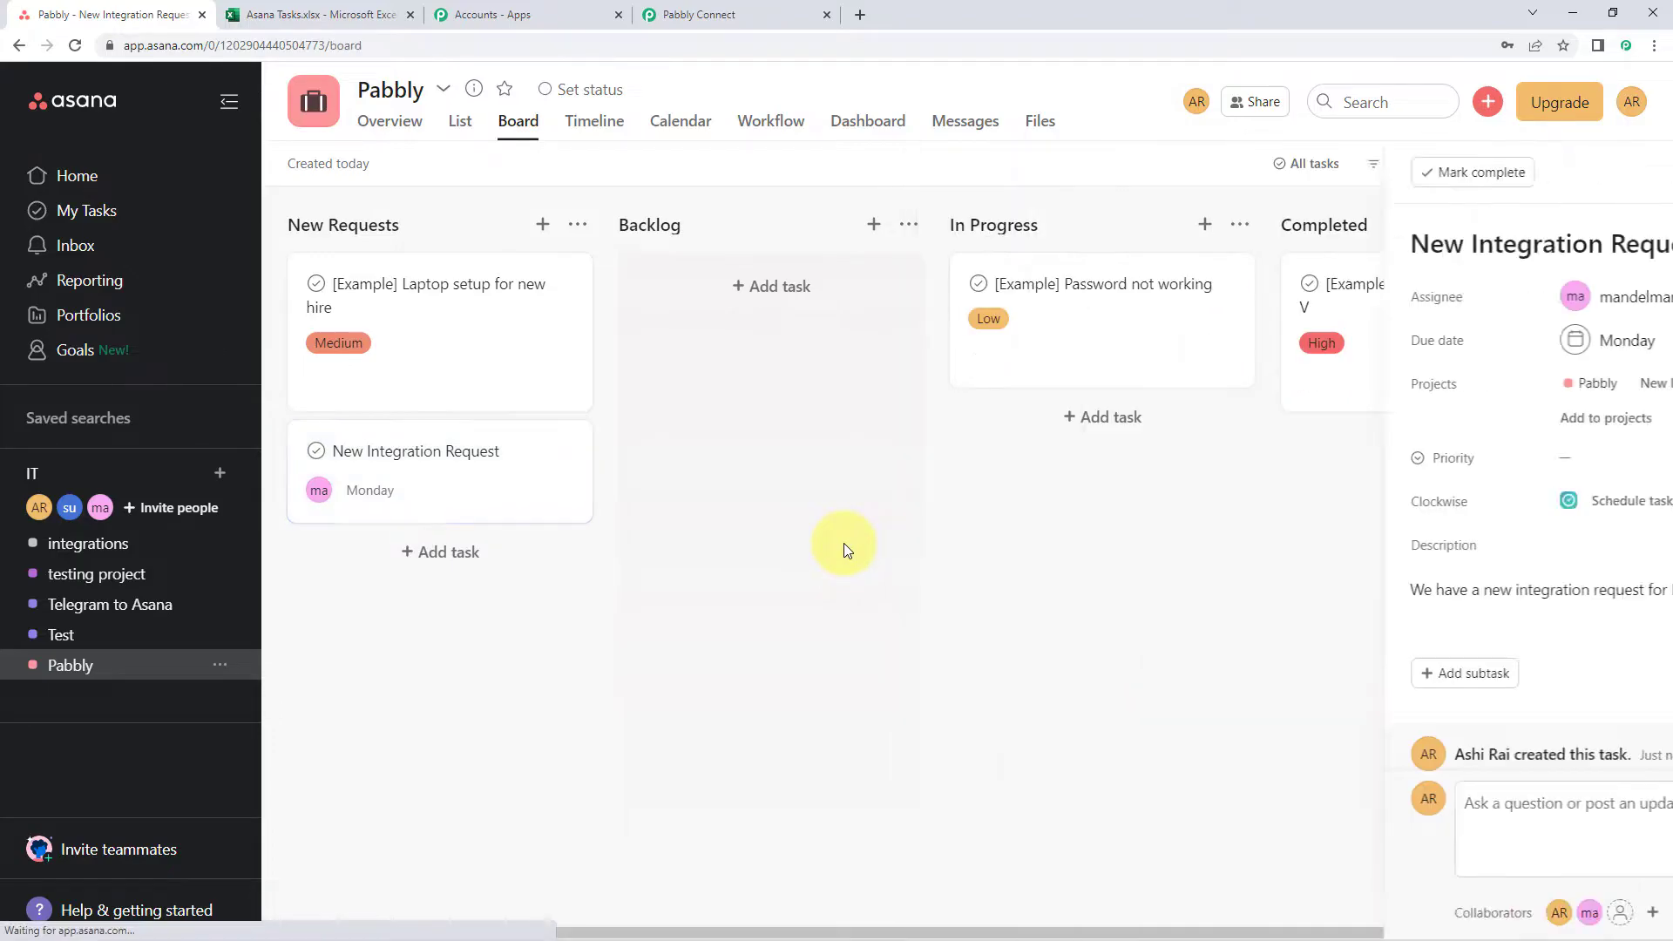
Step: Return to Pabbly Connect and examine the assignee name and due date in the captured response
click(737, 13)
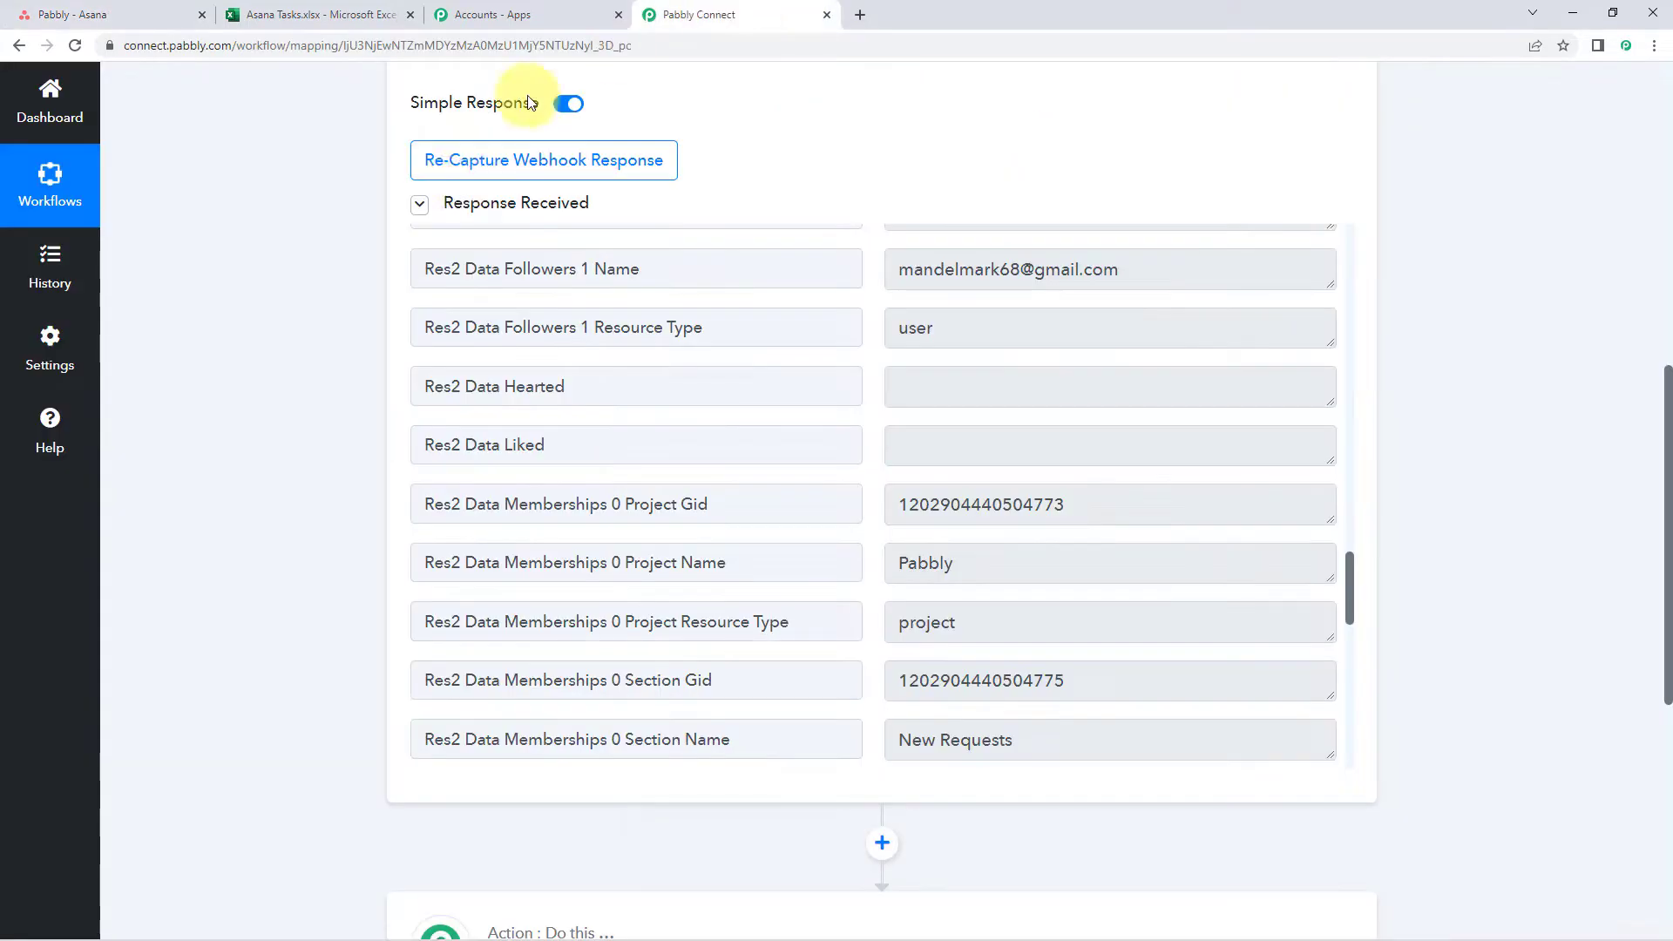
scroll(877, 482, up, 20)
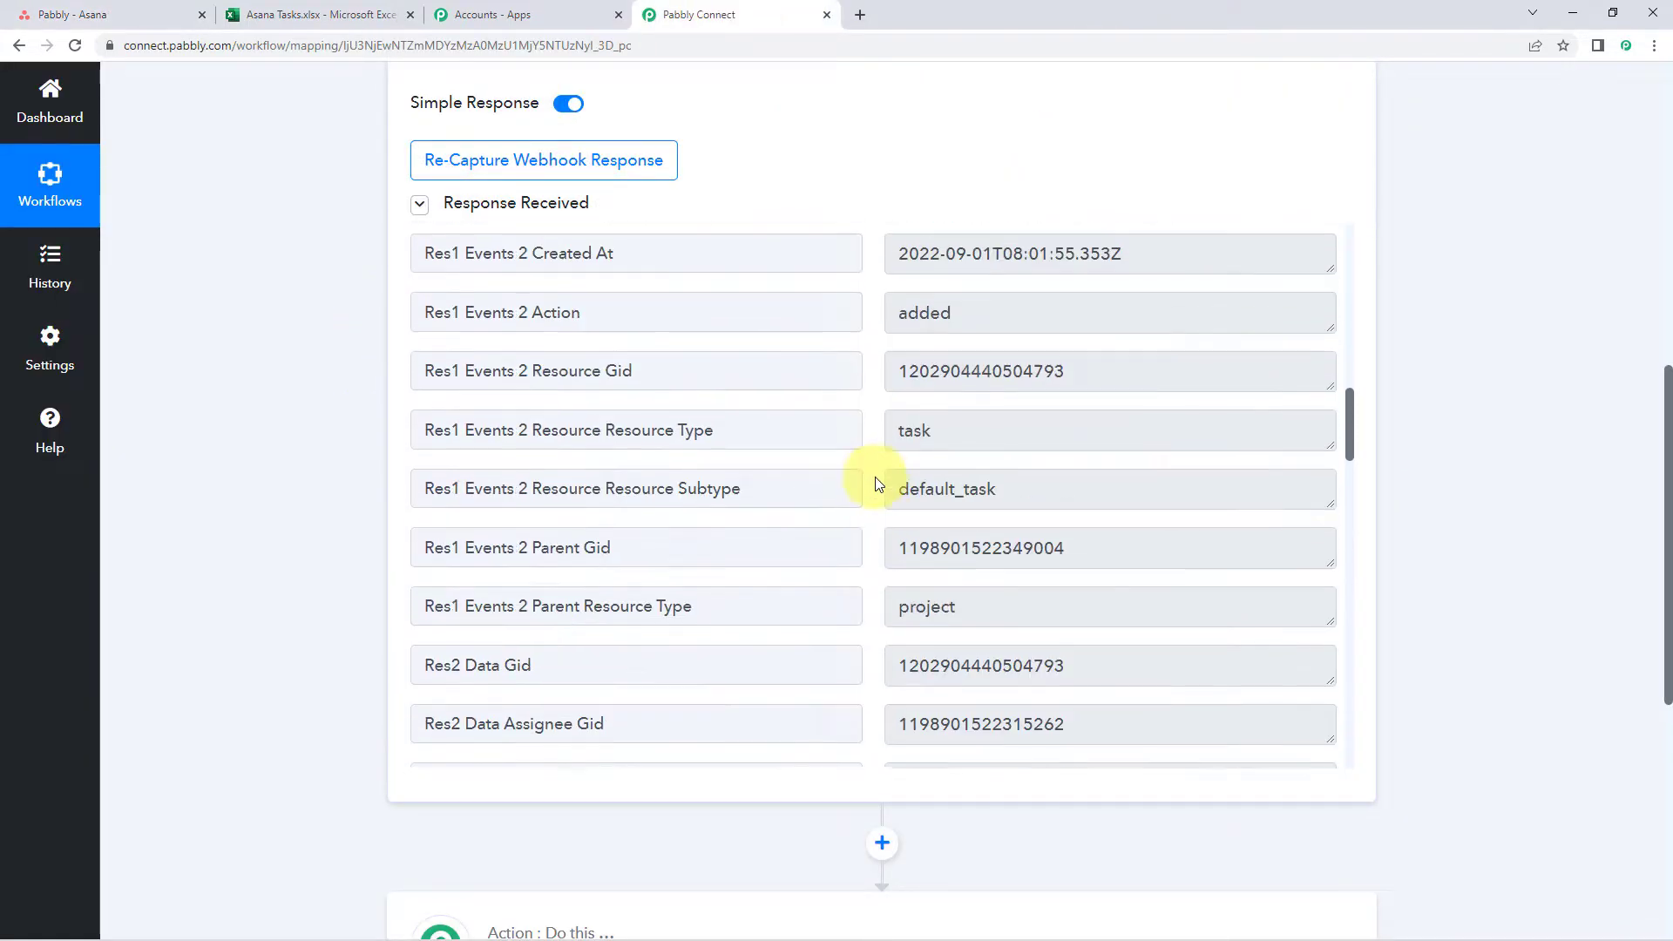
scroll(878, 485, down, 7)
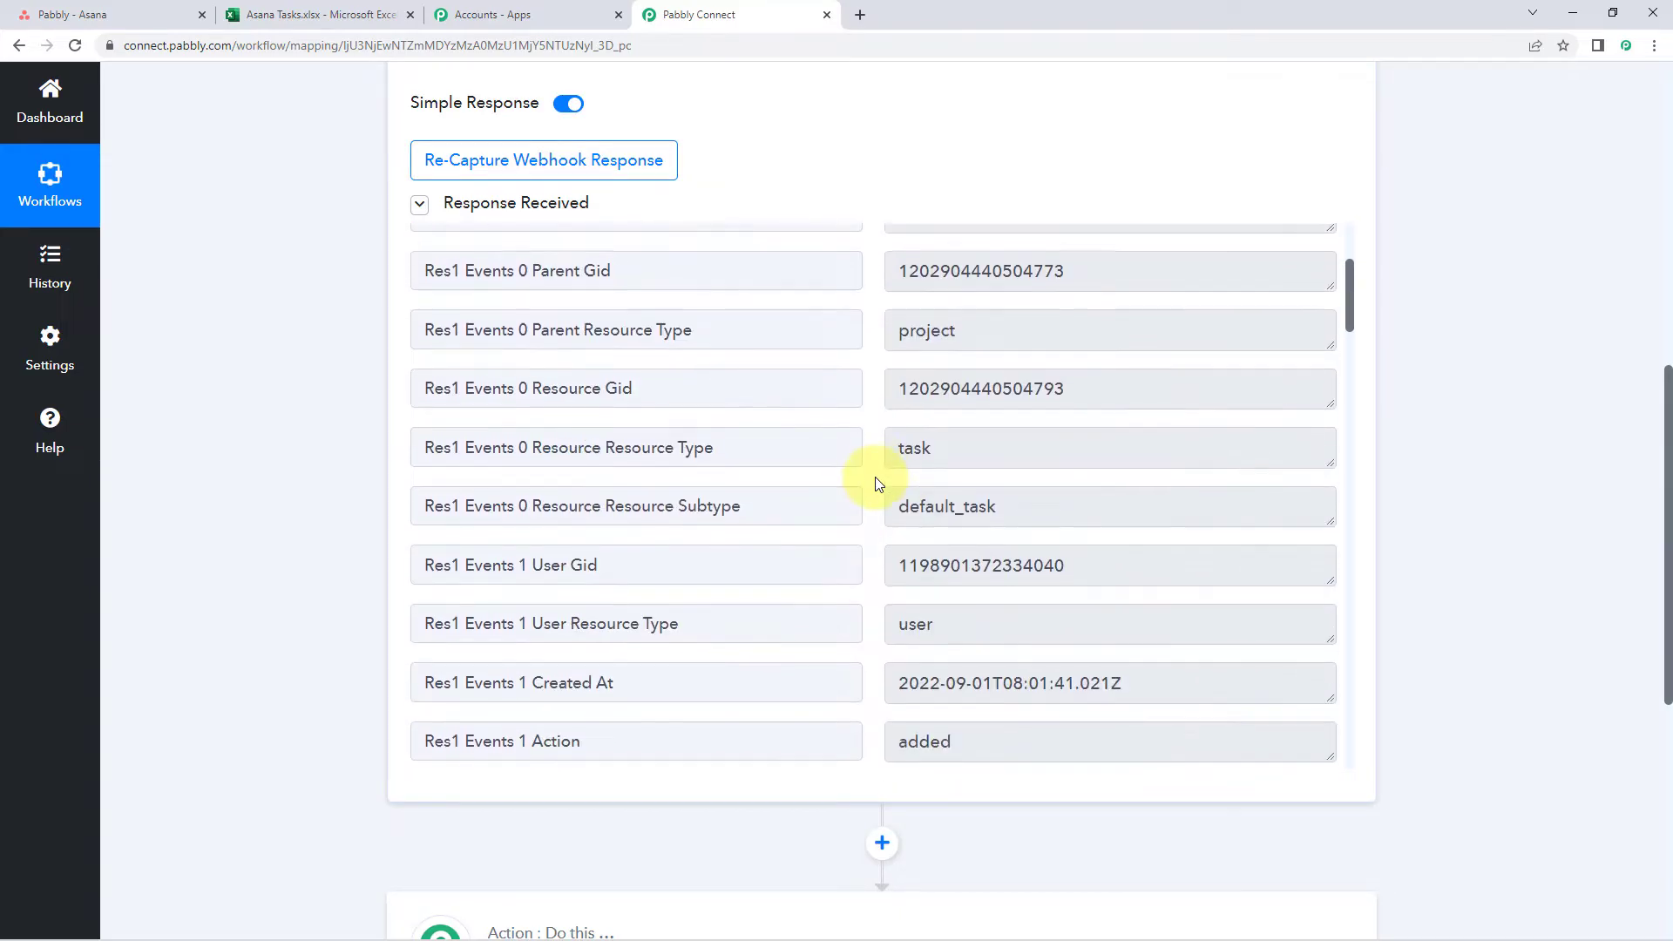
scroll(877, 485, down, 8)
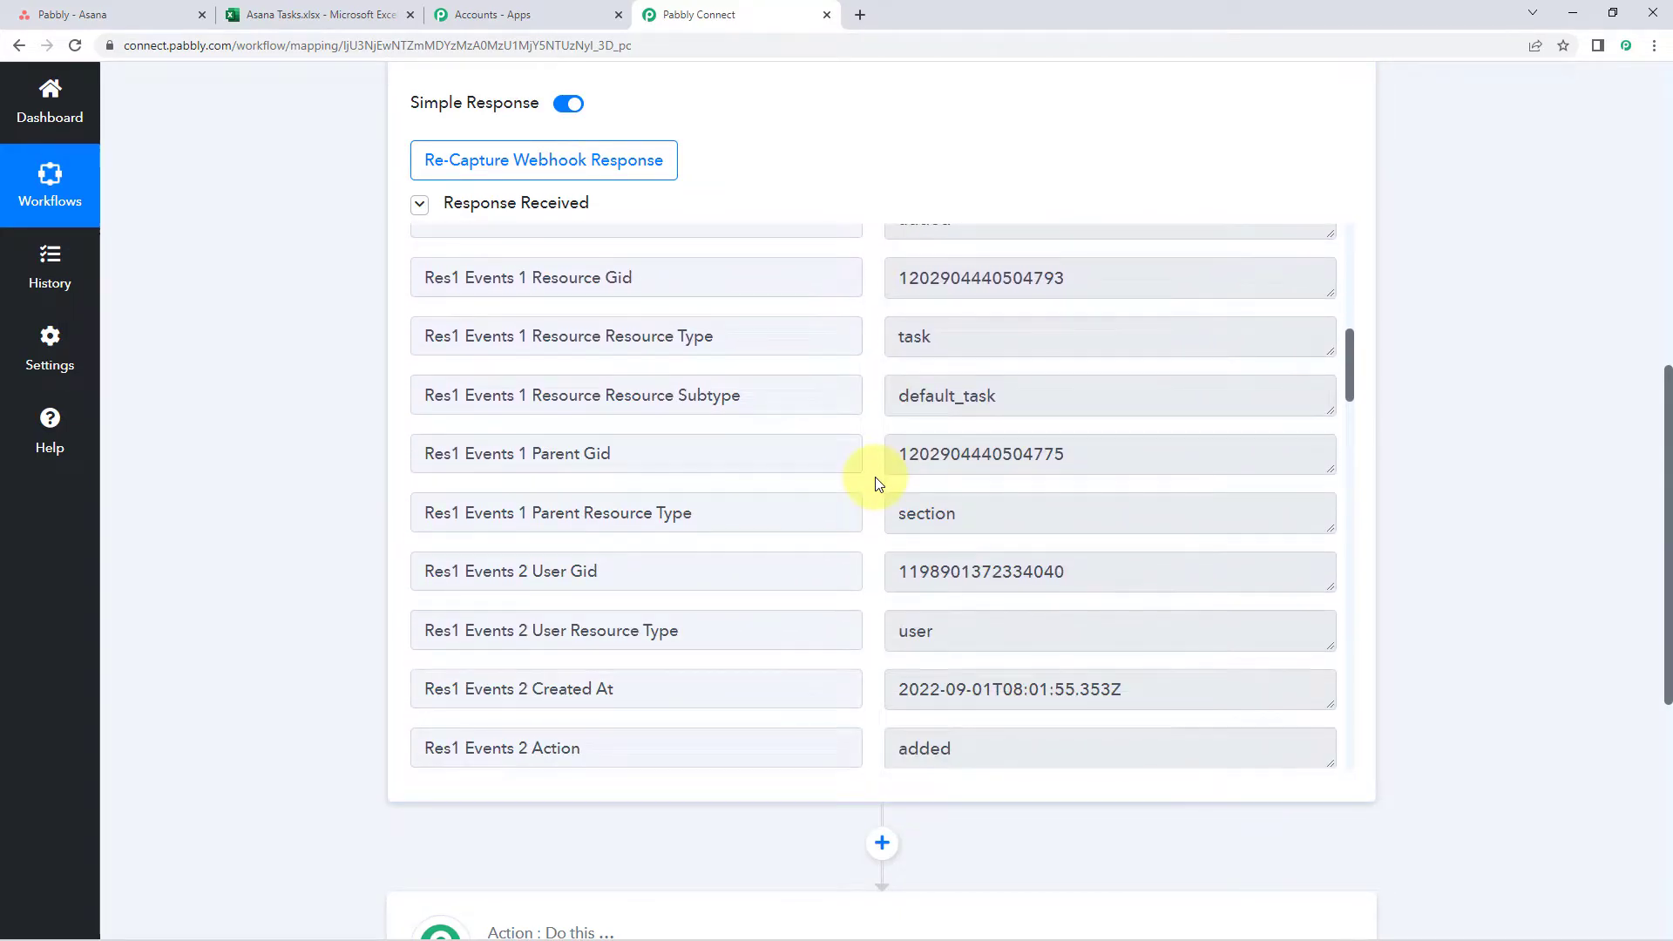
scroll(878, 485, down, 4)
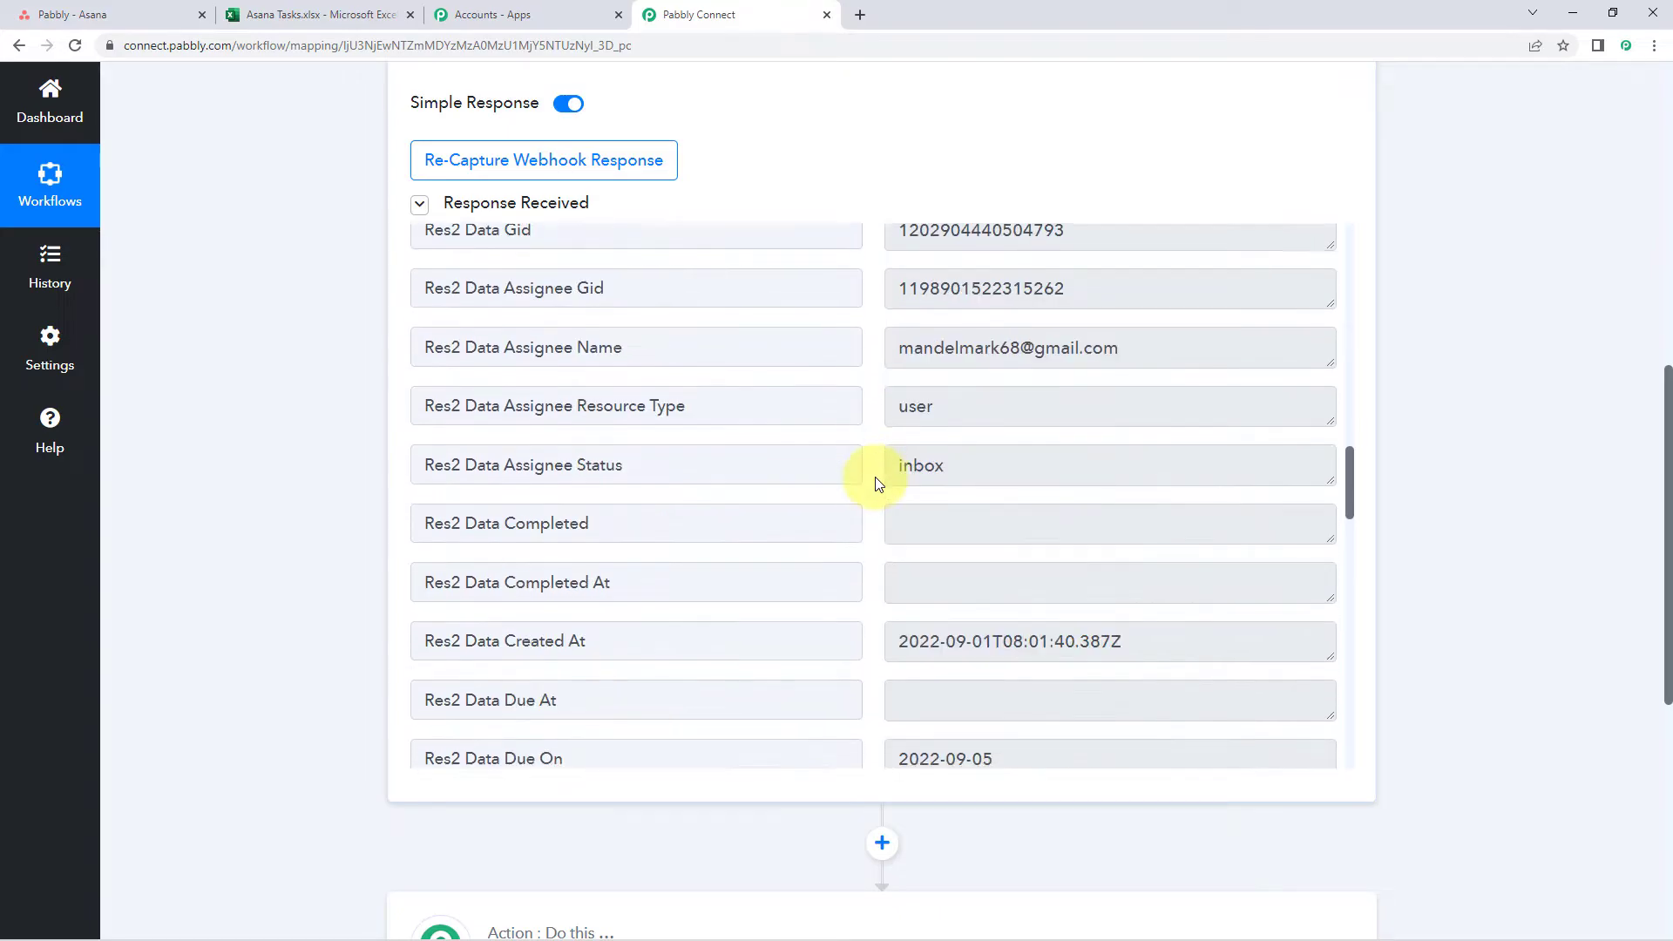
drag(1169, 342, 859, 348)
click(867, 384)
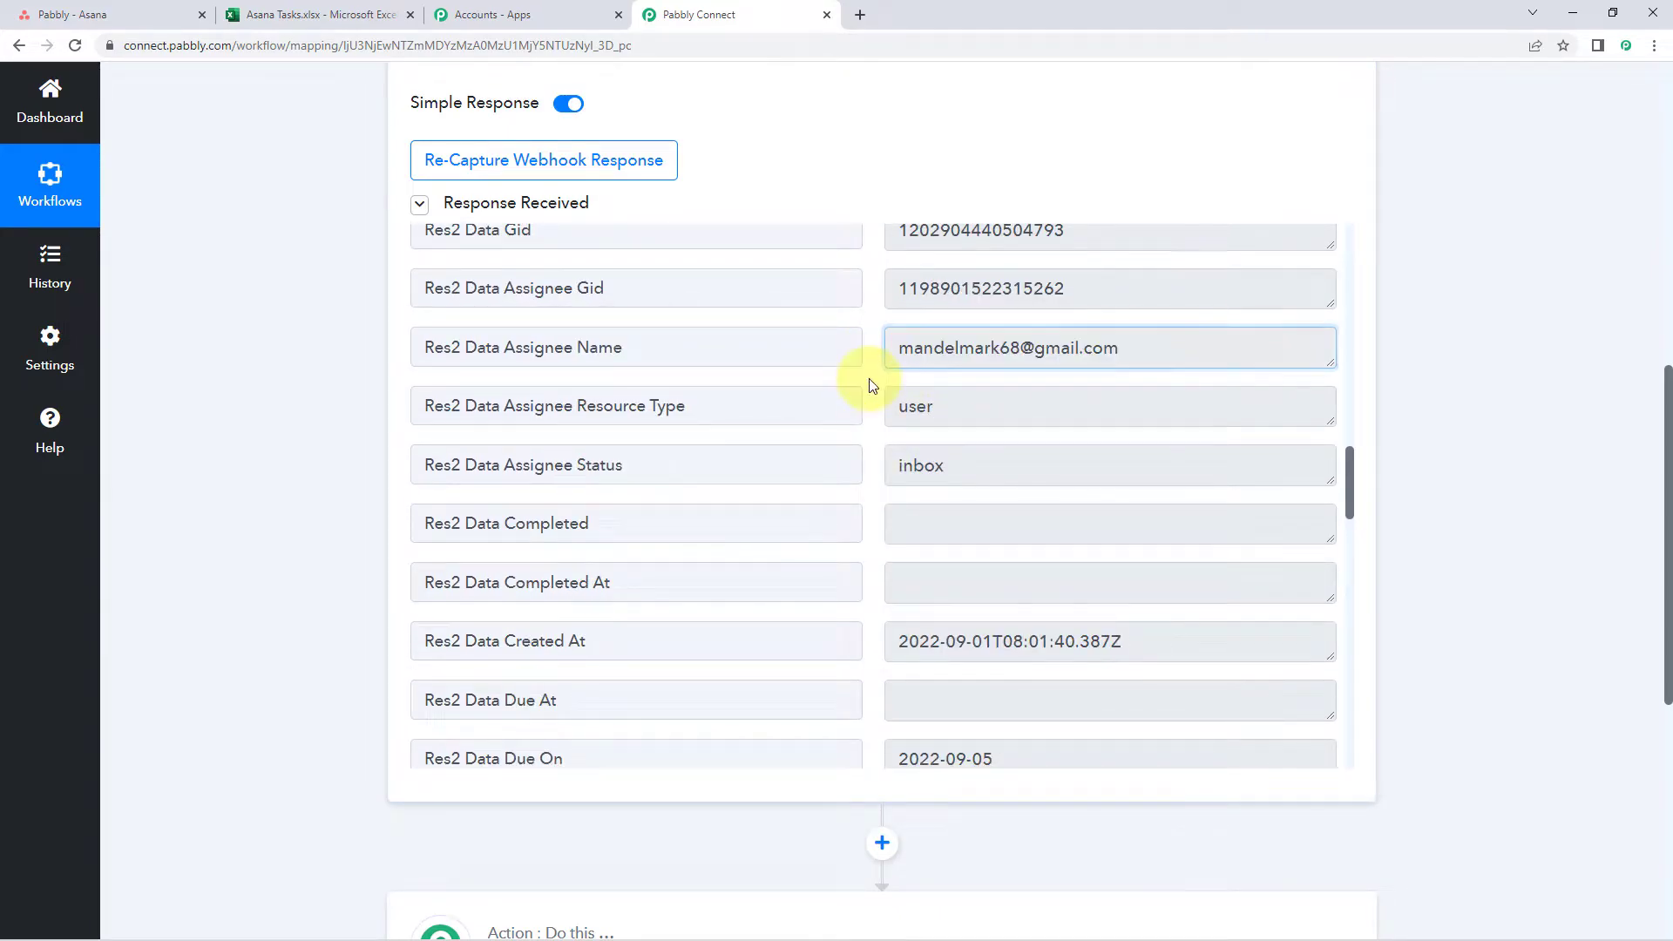
scroll(868, 384, down, 4)
scroll(869, 382, down, 2)
drag(1072, 403, 866, 410)
scroll(868, 413, down, 1)
scroll(869, 414, down, 3)
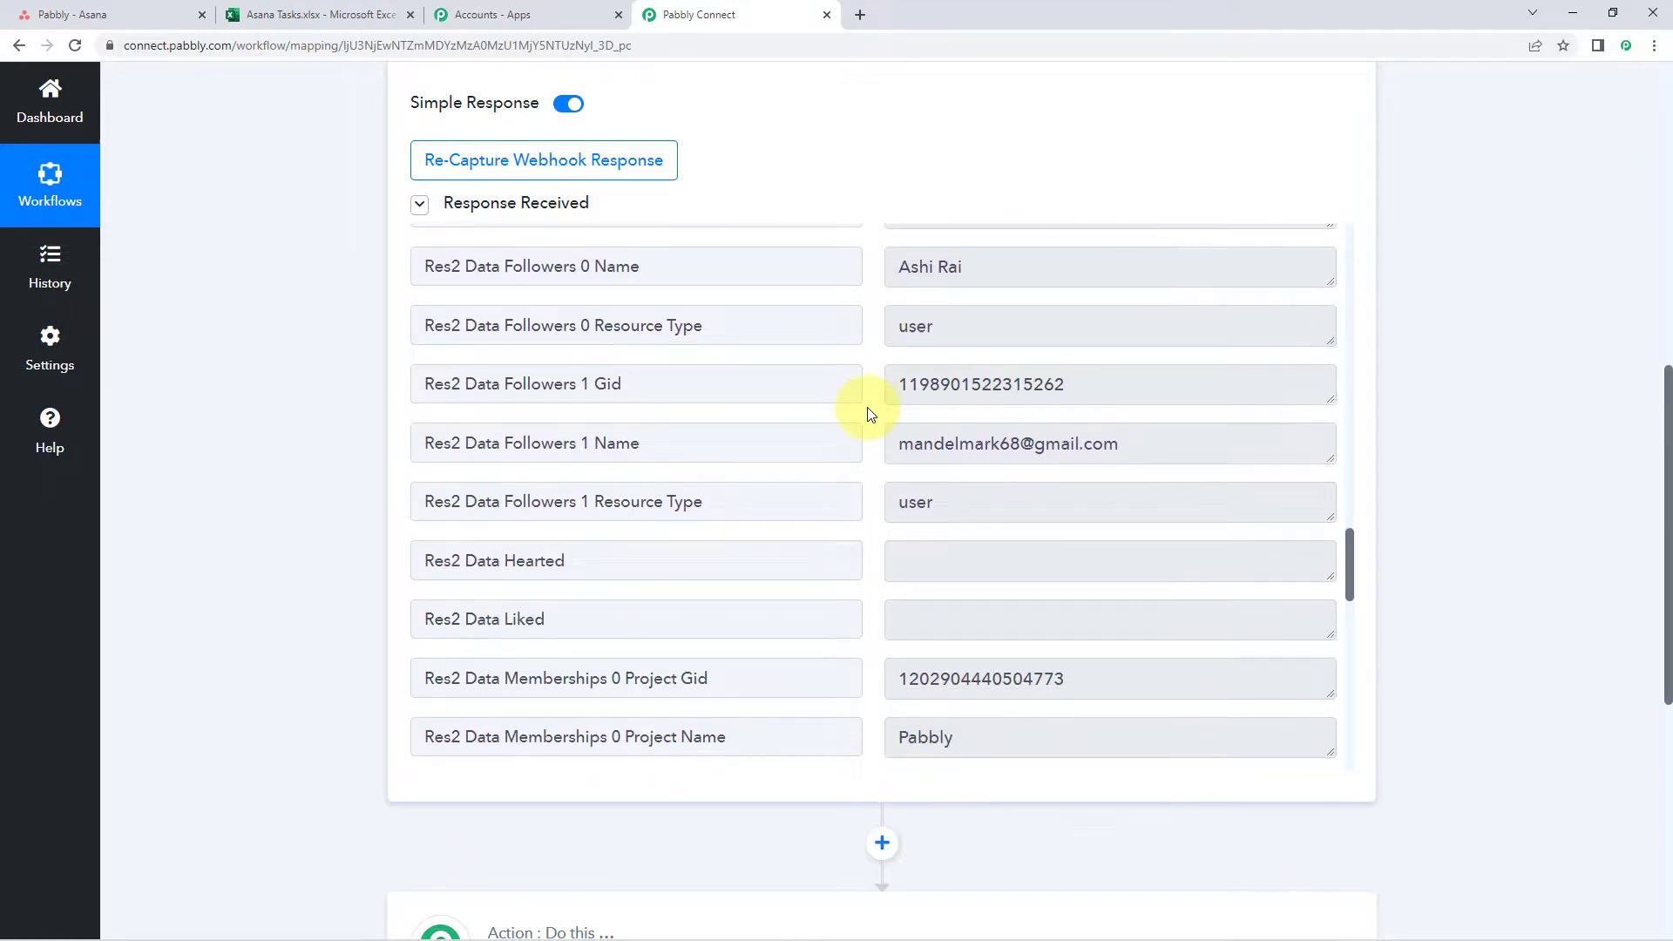
Step: Find the task's section name in the captured response and compare it with the section on the Asana board
scroll(869, 414, down, 3)
scroll(869, 414, down, 2)
scroll(869, 414, down, 3)
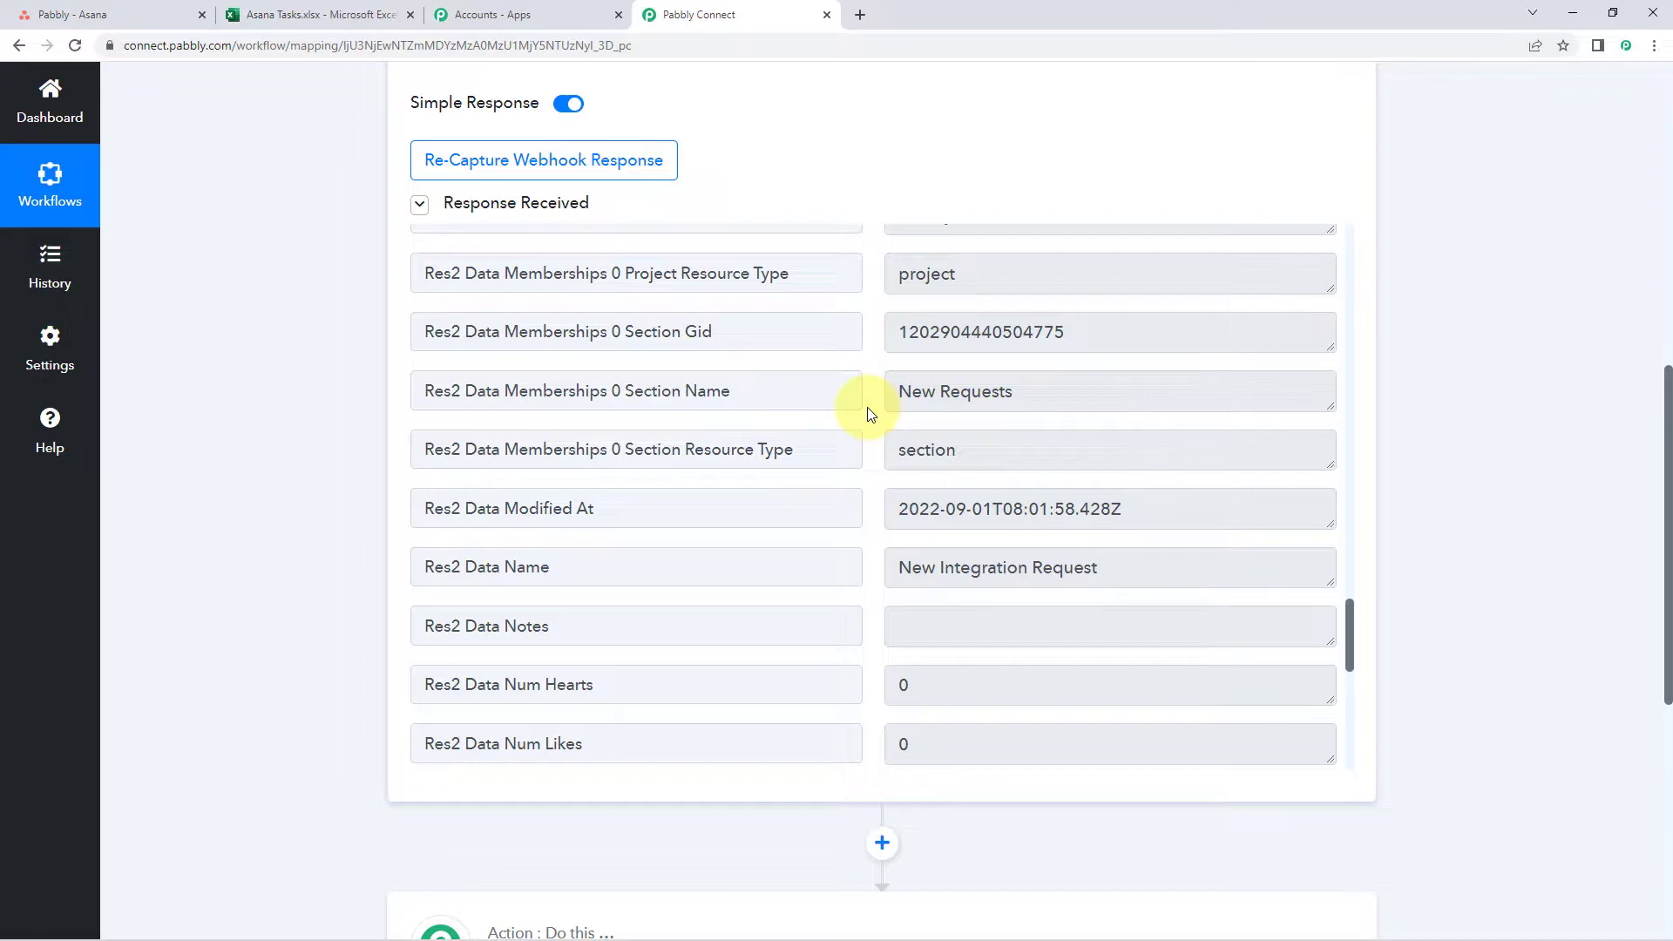
scroll(869, 414, down, 1)
drag(1041, 314, 912, 319)
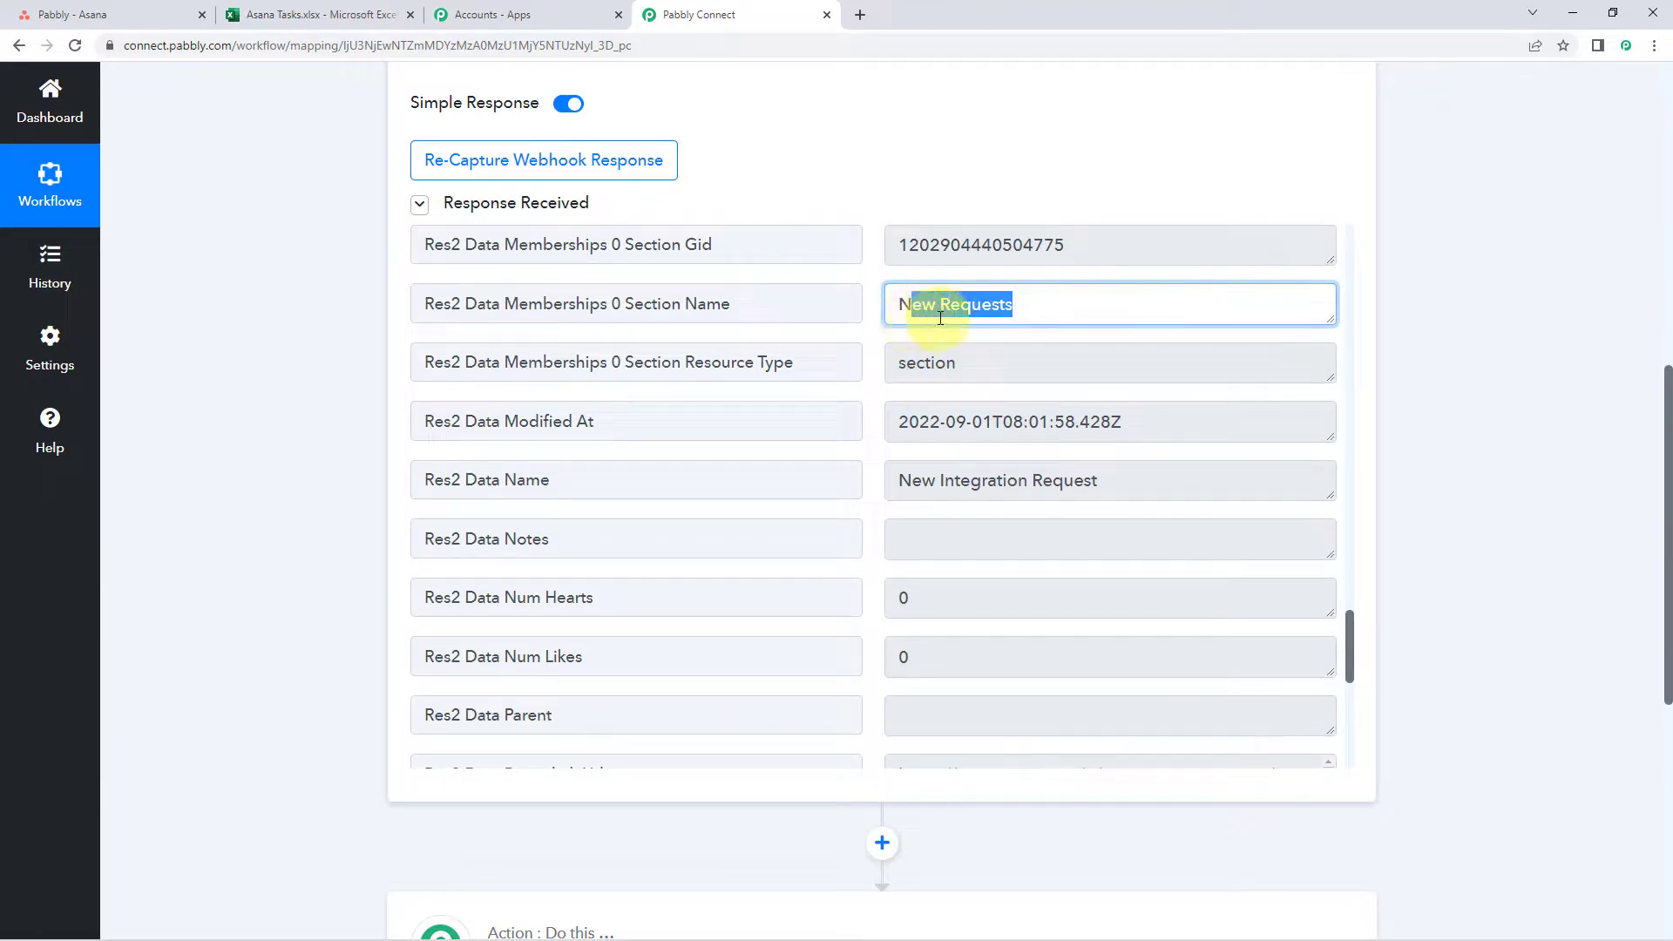
click(860, 307)
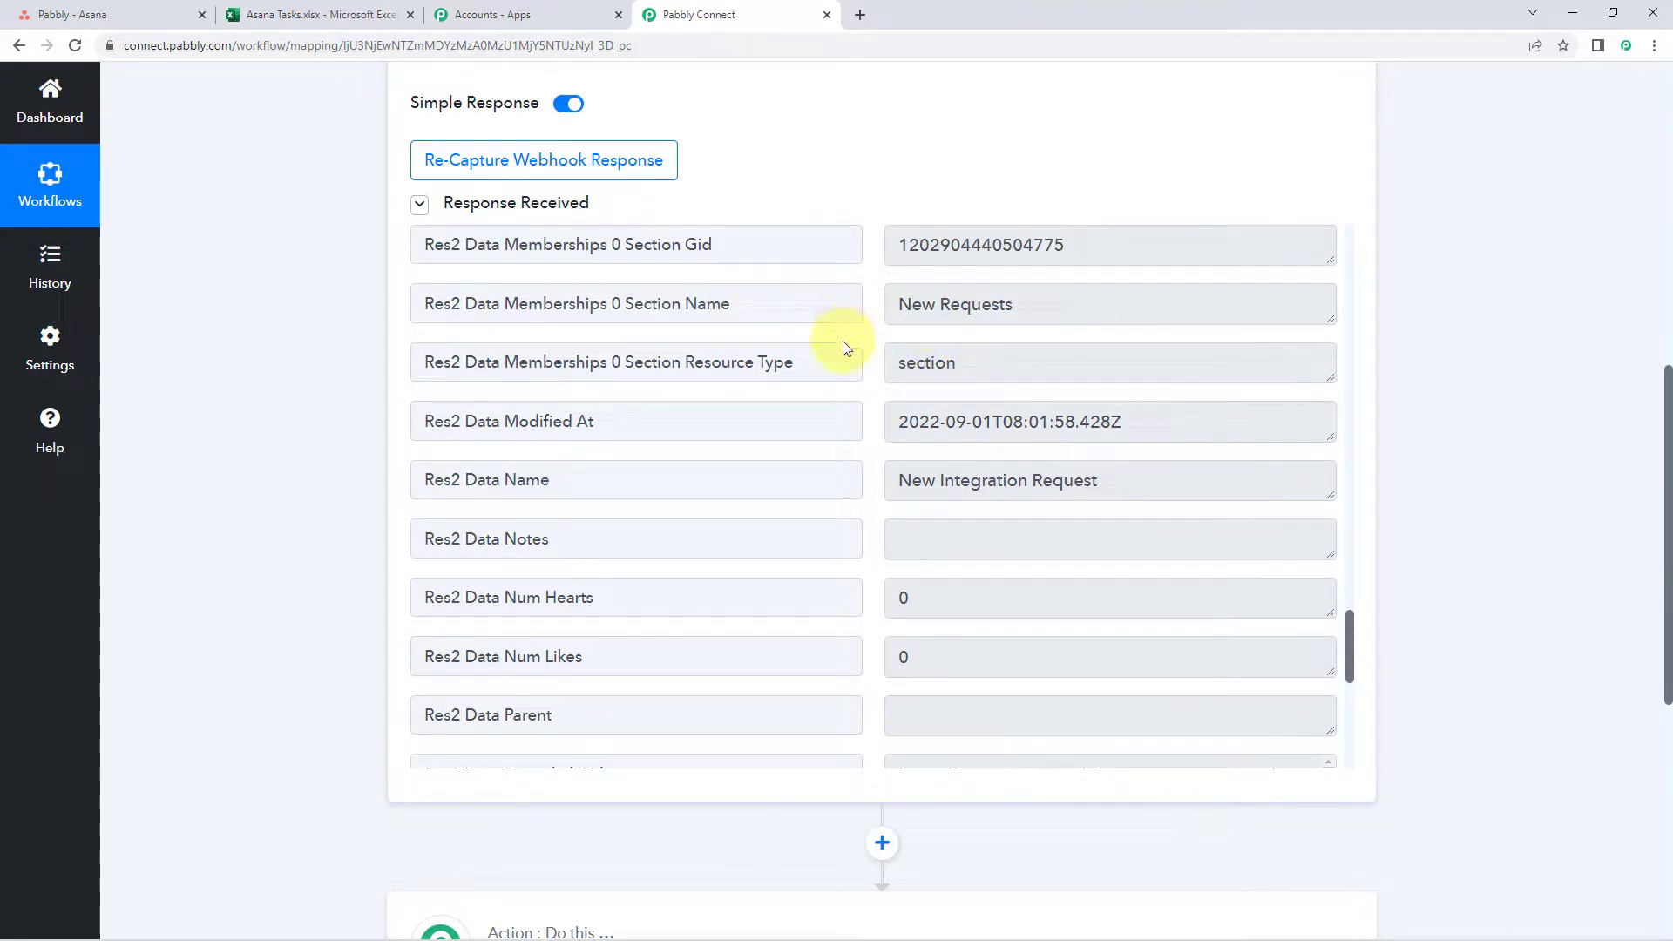
click(148, 15)
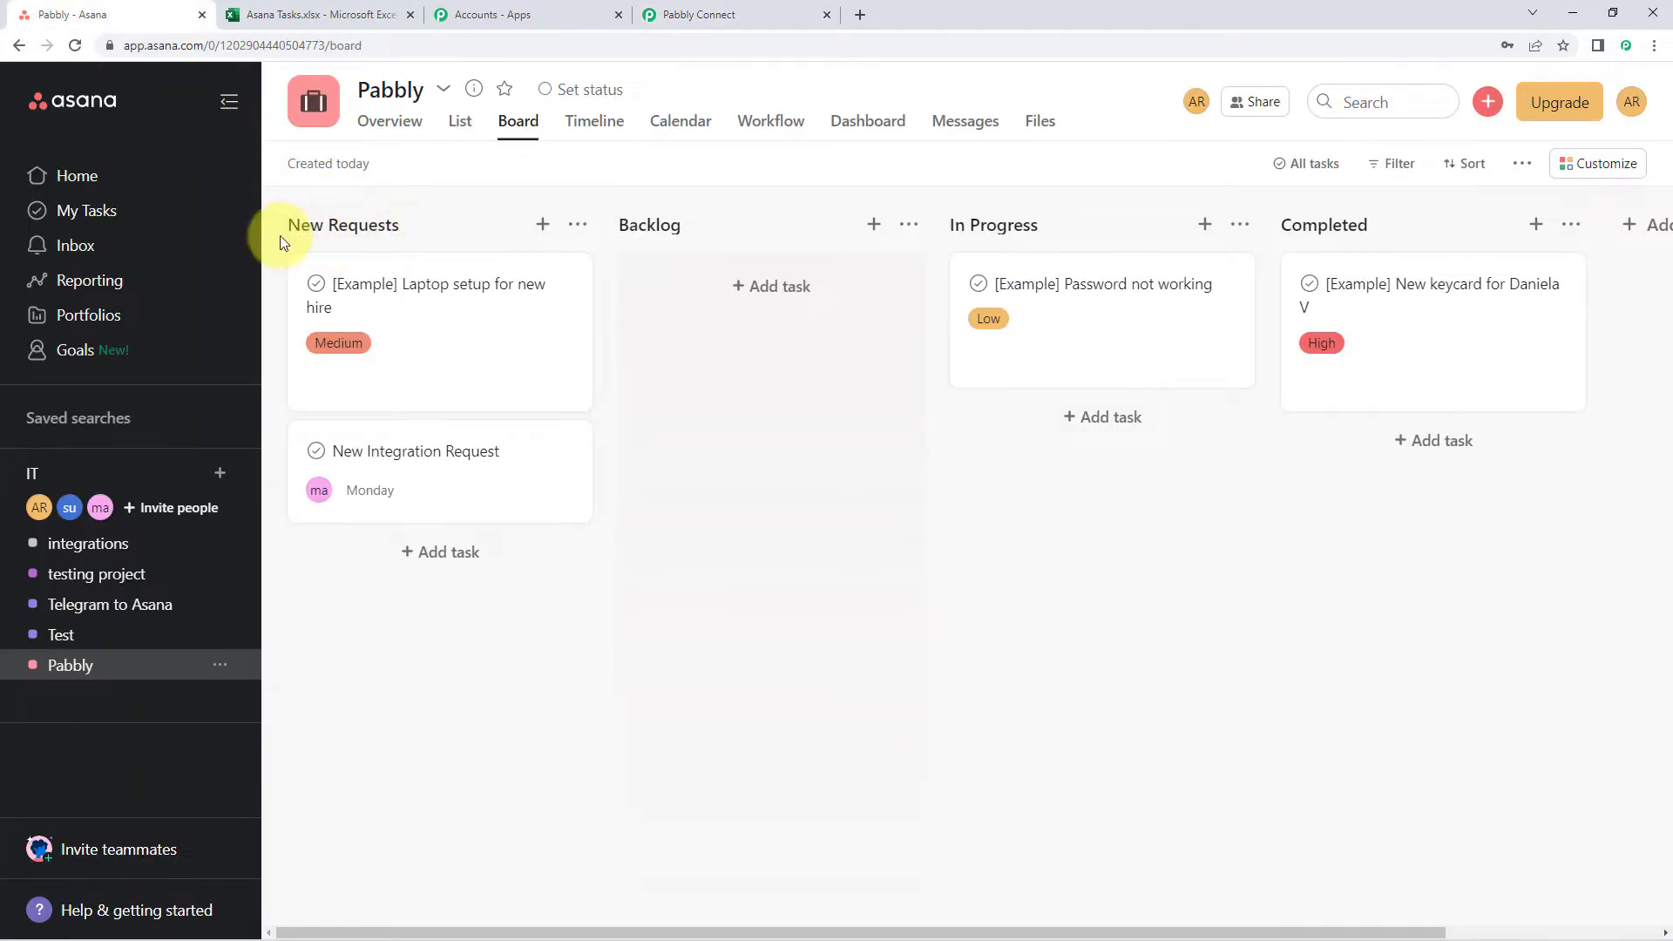
Step: Back in Pabbly Connect, inspect the task name in the response and enlarge the Res2 Data Notes field to examine it
click(688, 14)
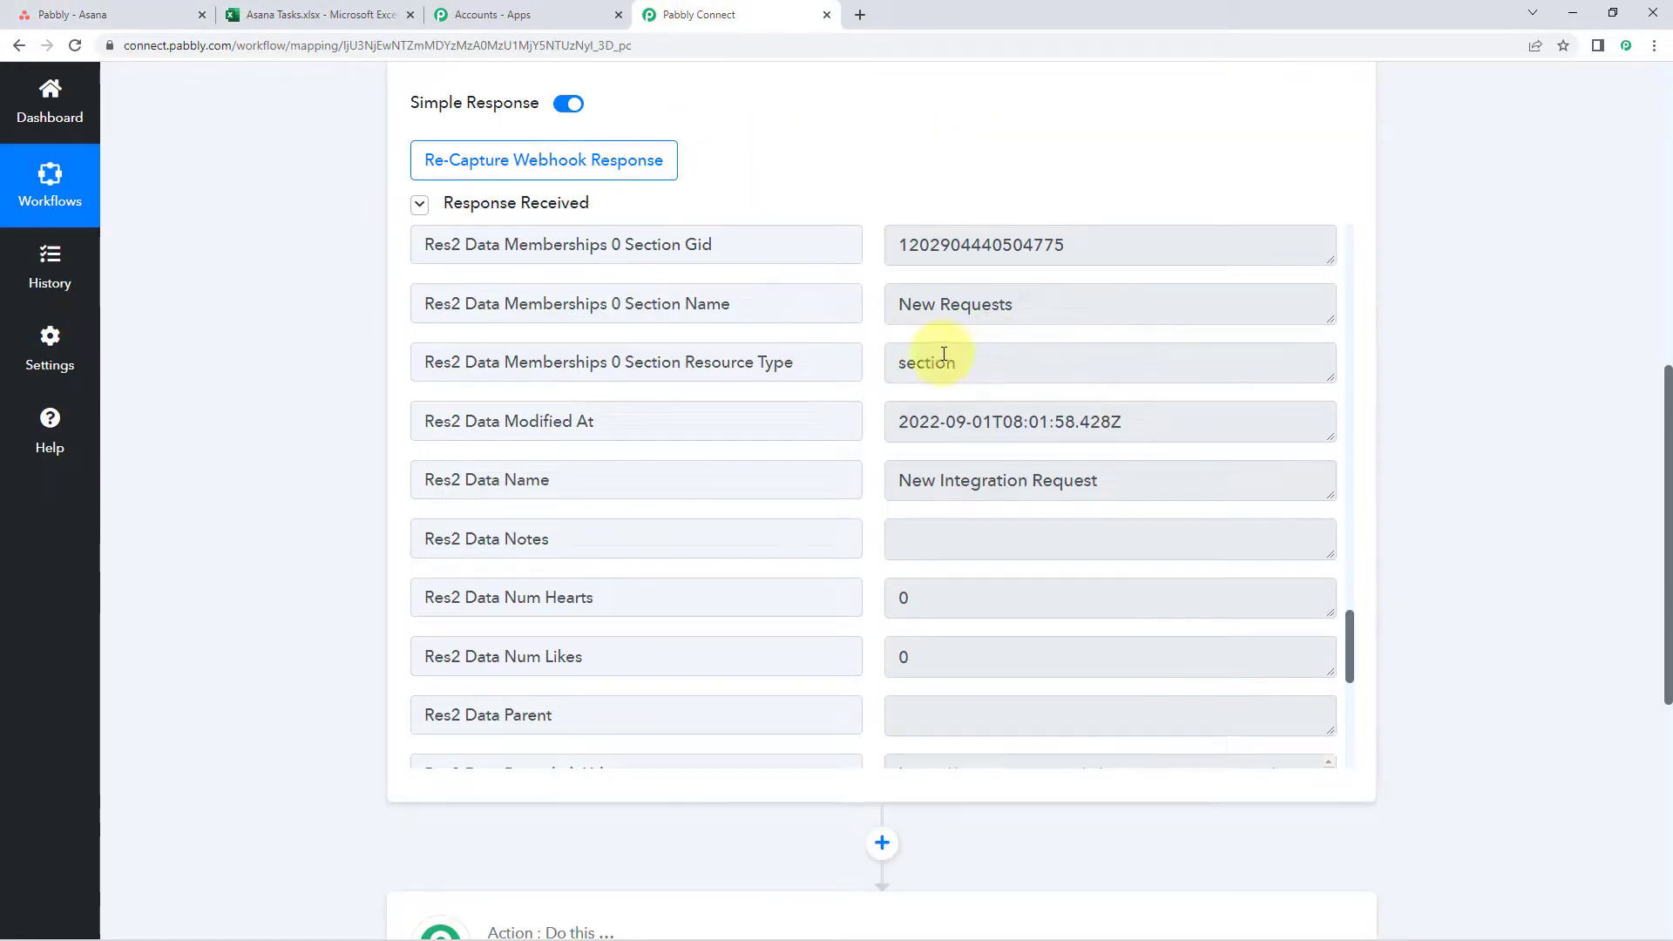
scroll(950, 350, down, 2)
drag(898, 307, 1187, 308)
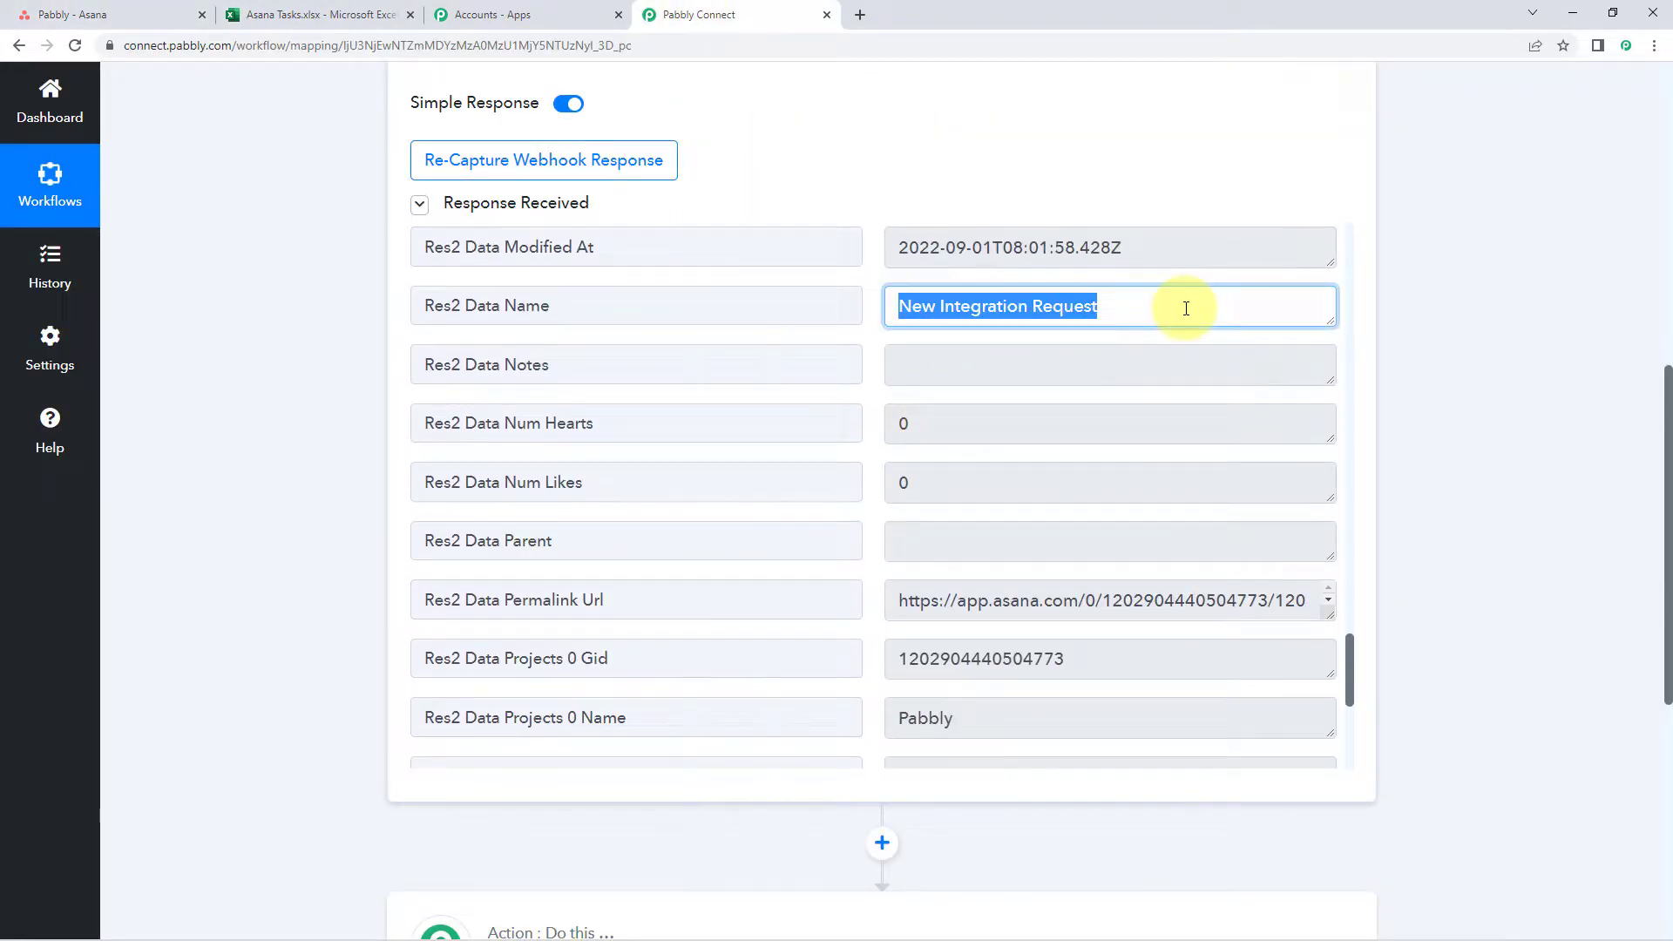
click(683, 362)
click(990, 370)
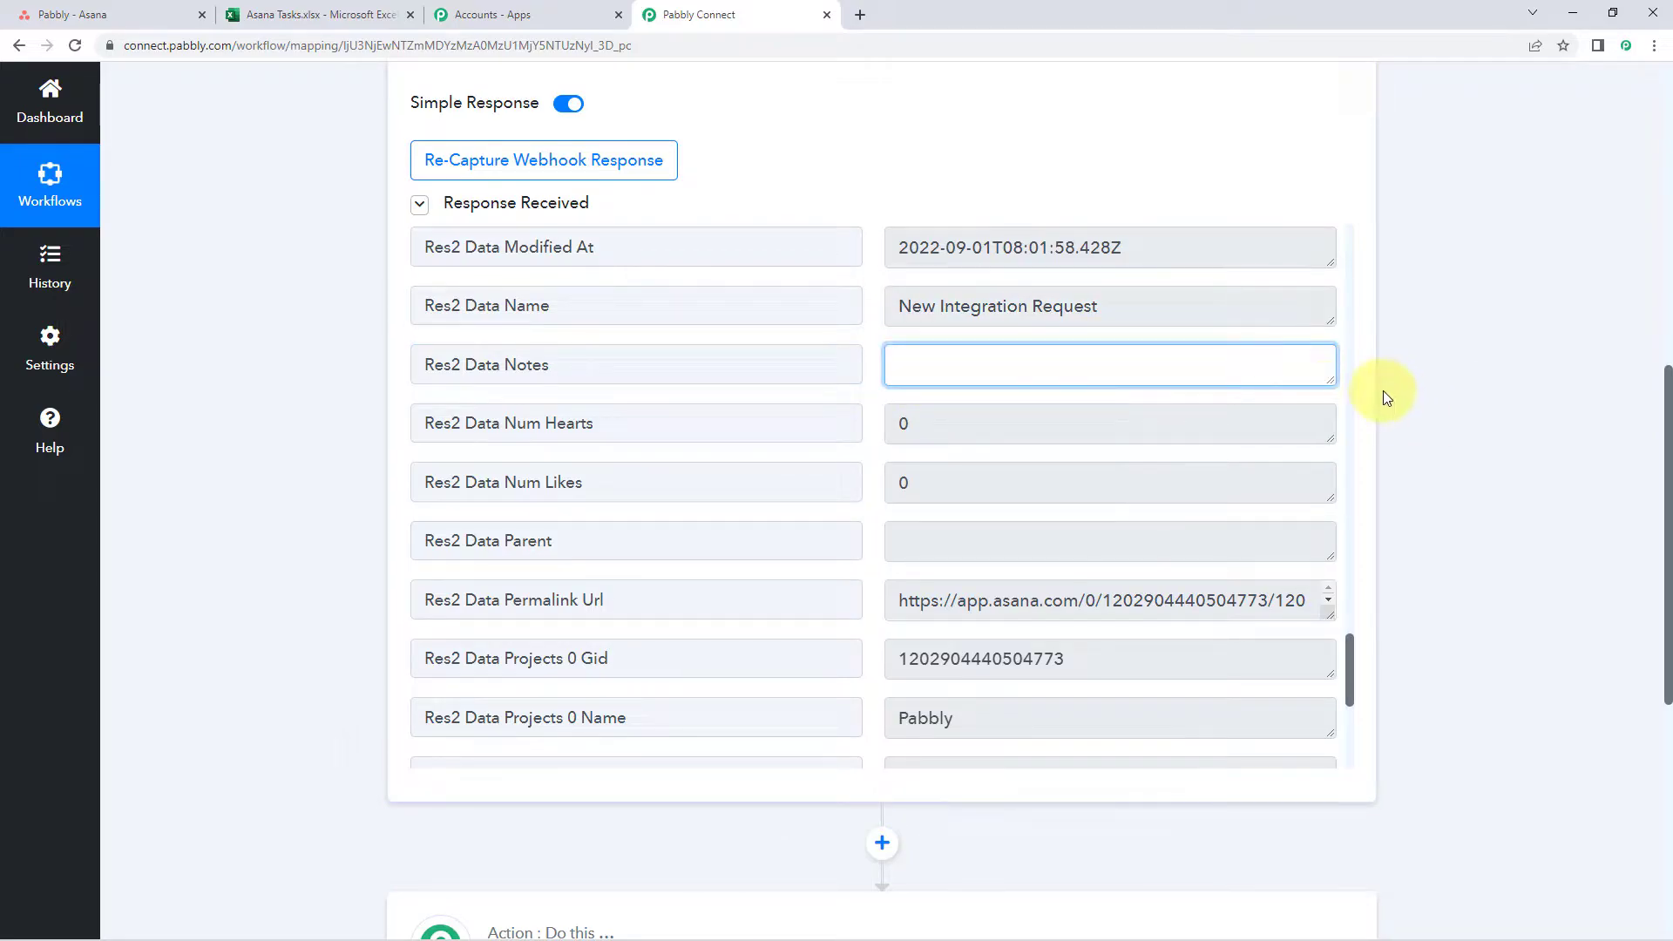
drag(1332, 374, 1330, 513)
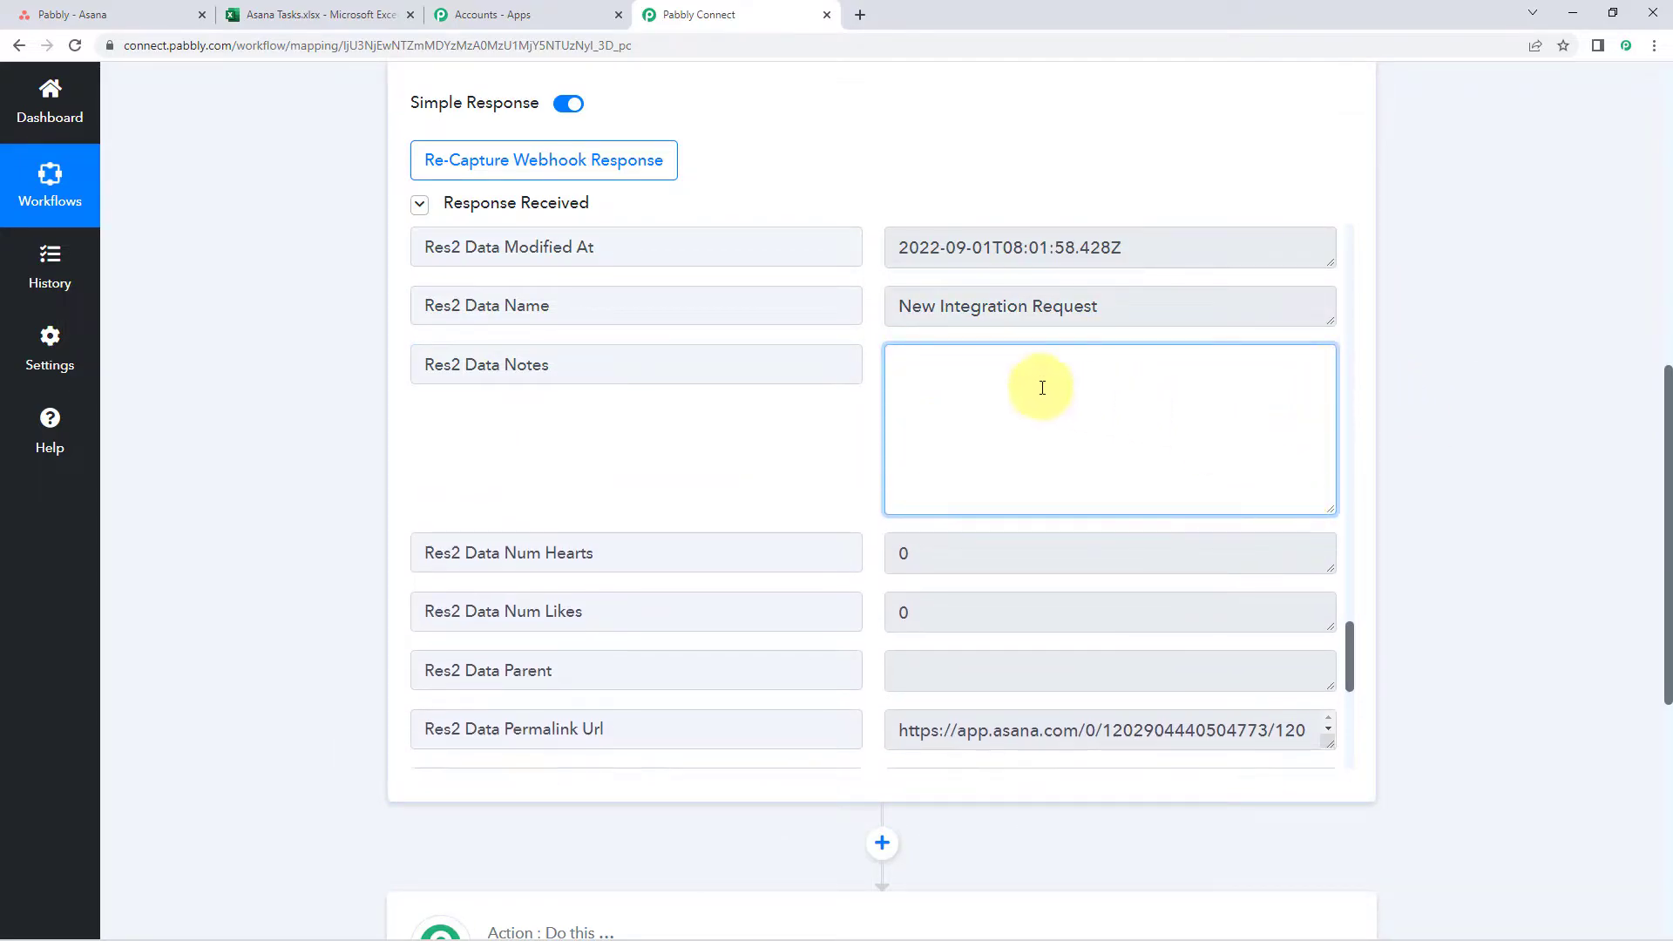
click(874, 341)
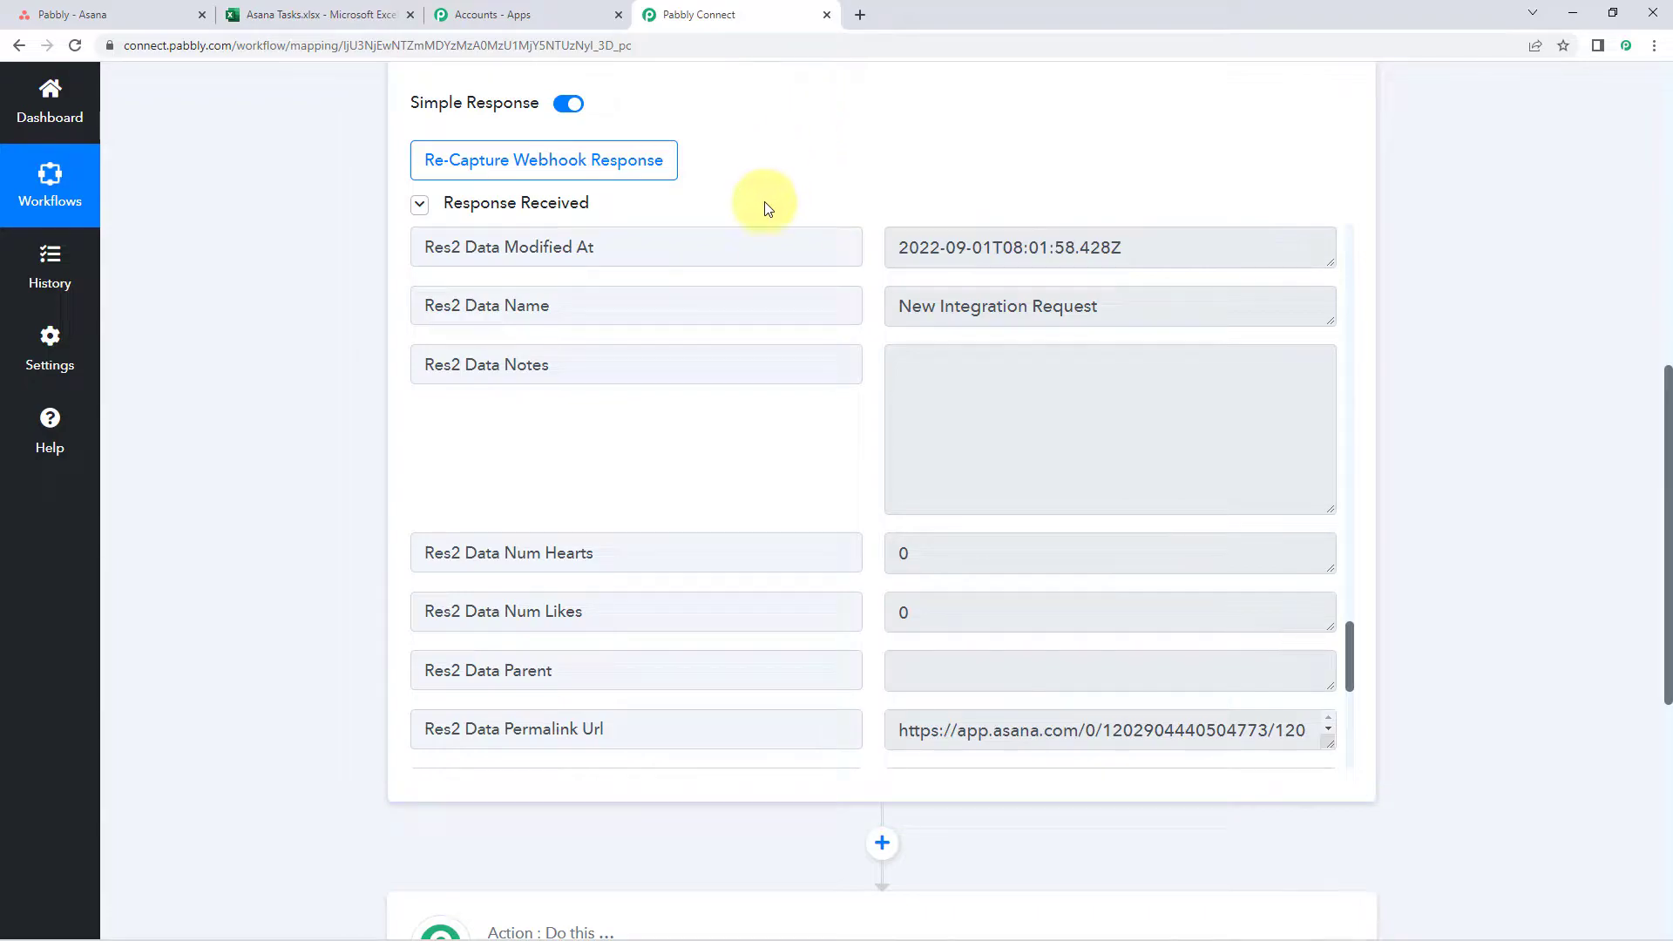
Step: Review the New Integration Request description in Asana, close the task, and return to the action step in Pabbly Connect
click(113, 14)
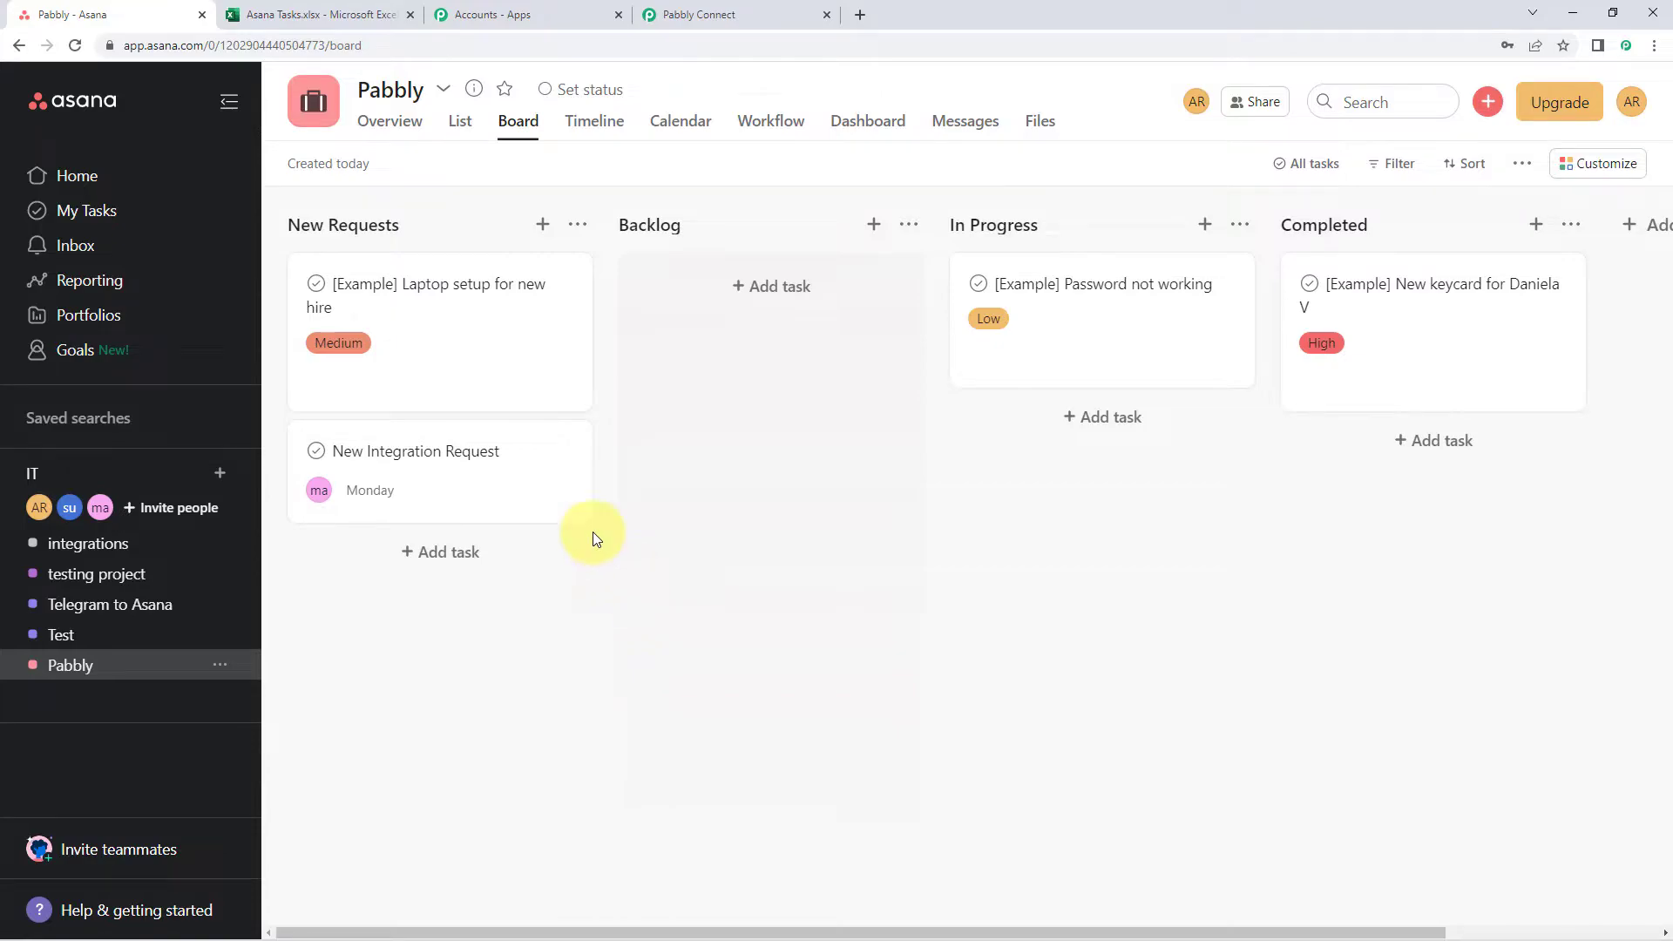
click(486, 477)
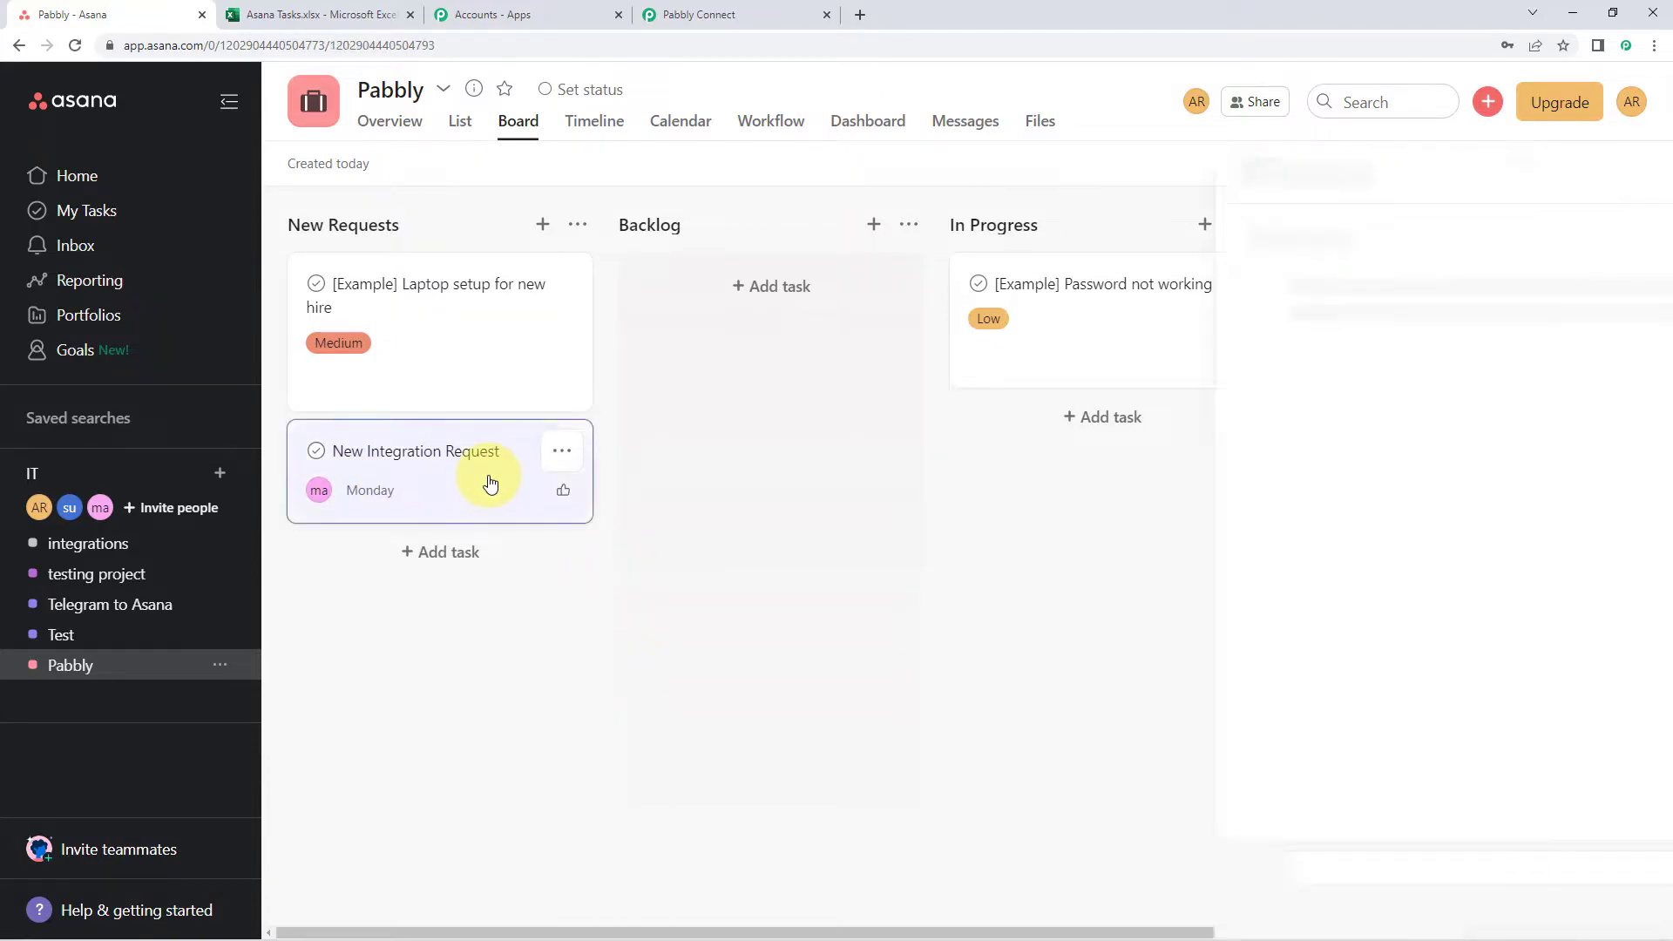
scroll(1221, 518, down, 1)
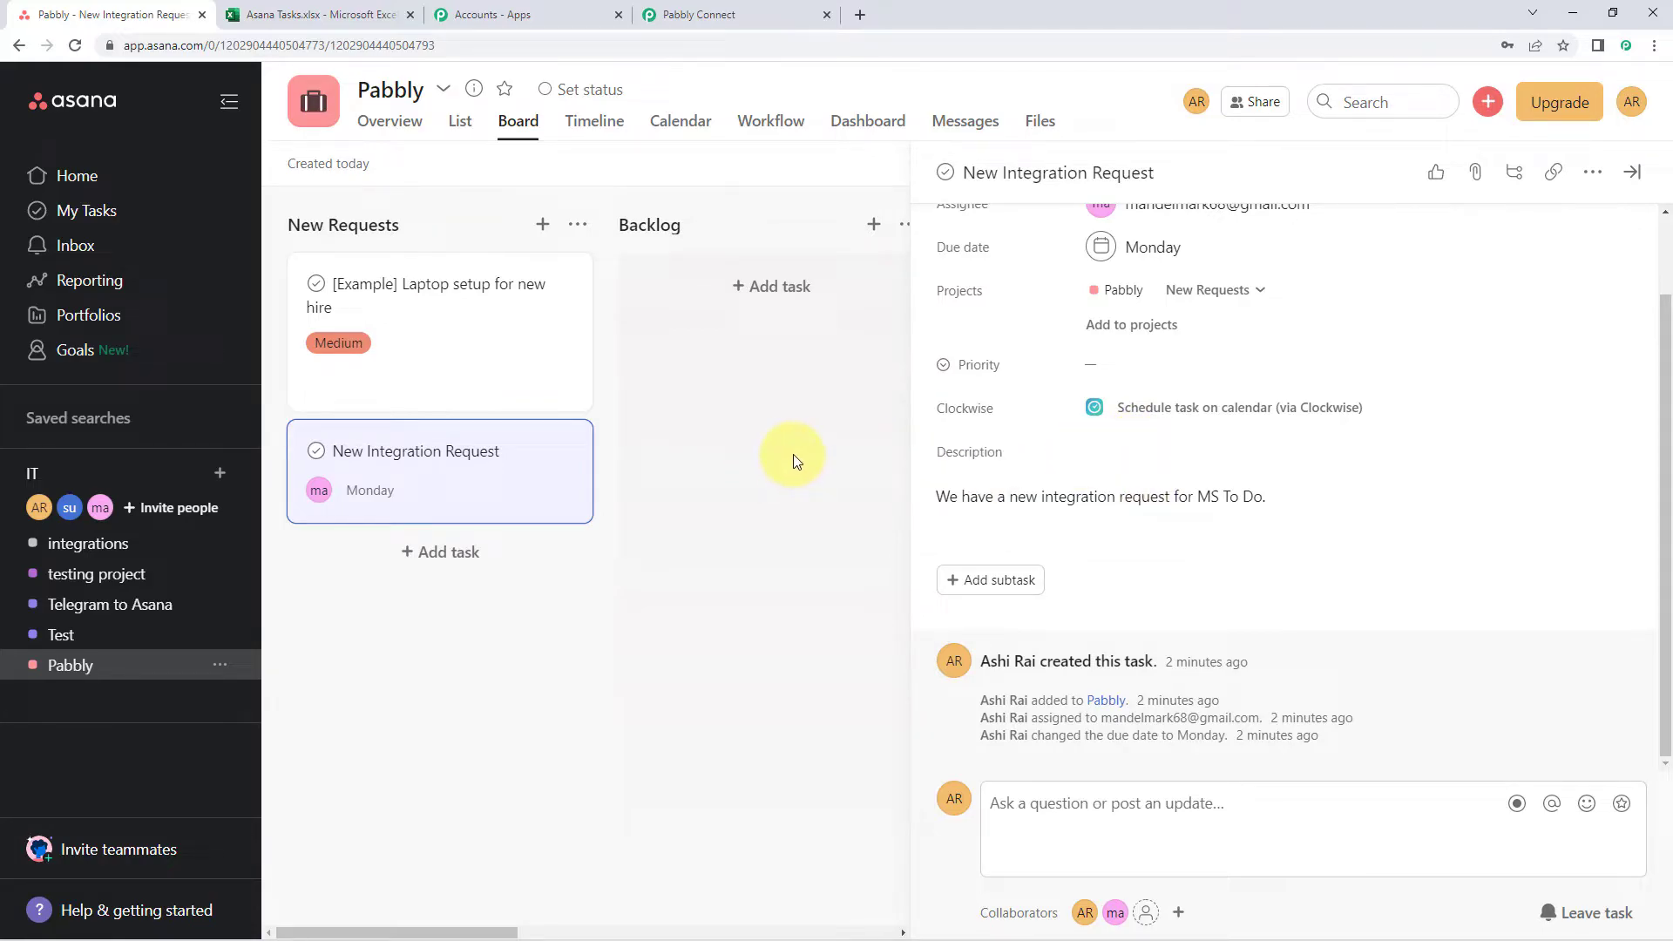
click(824, 462)
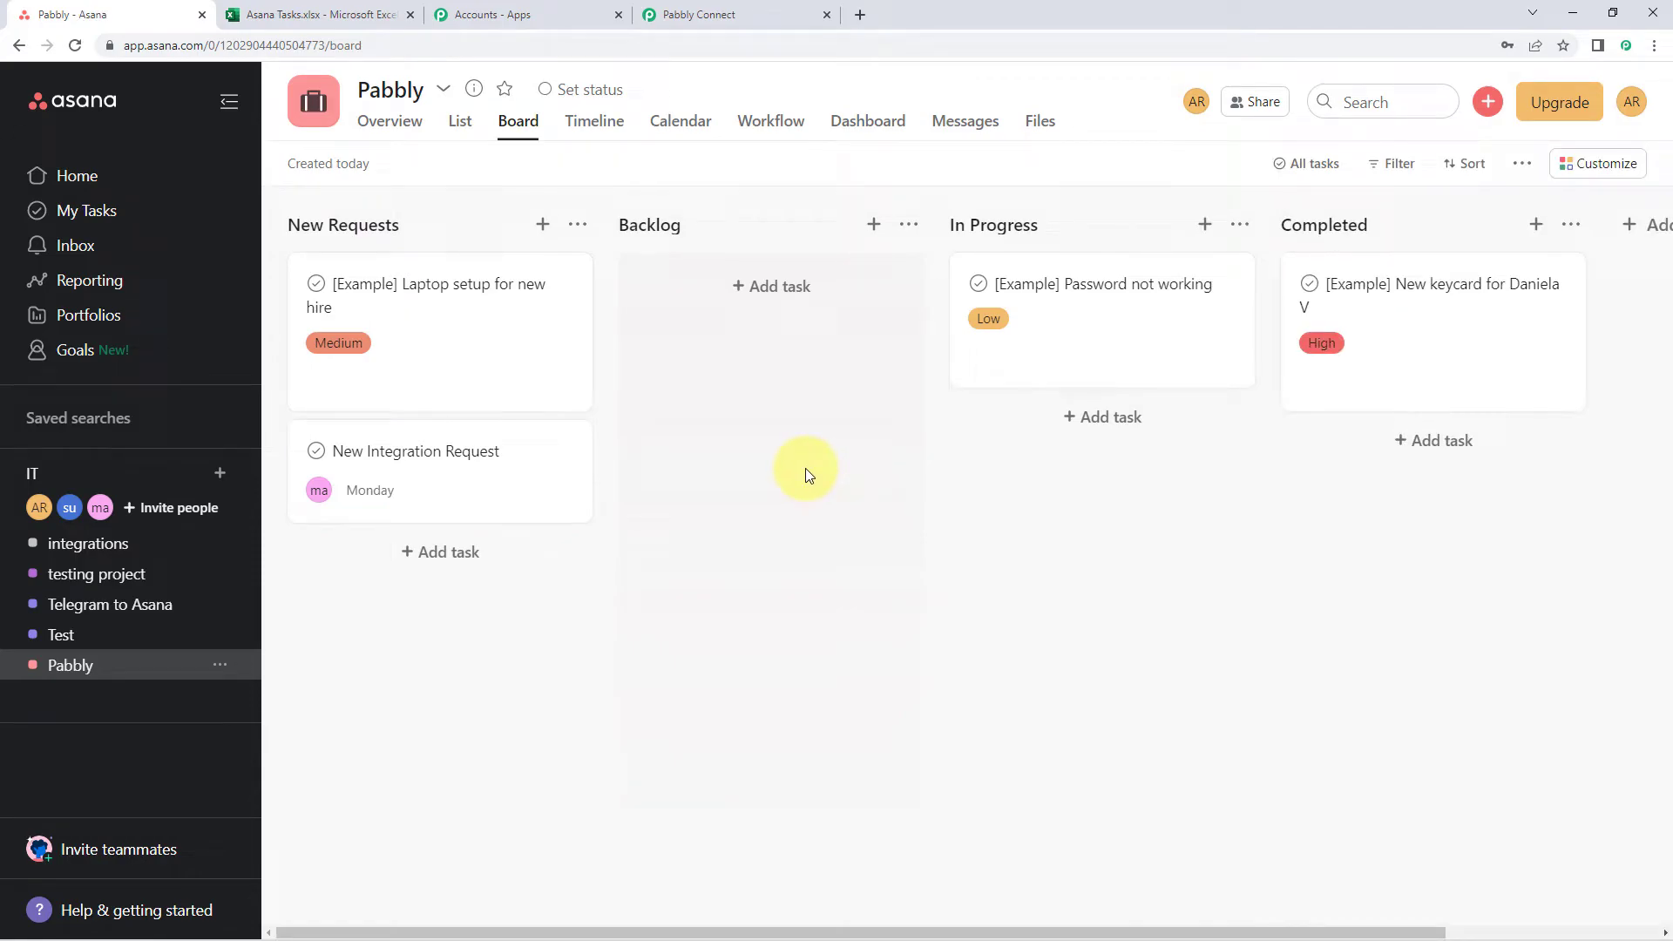
click(740, 14)
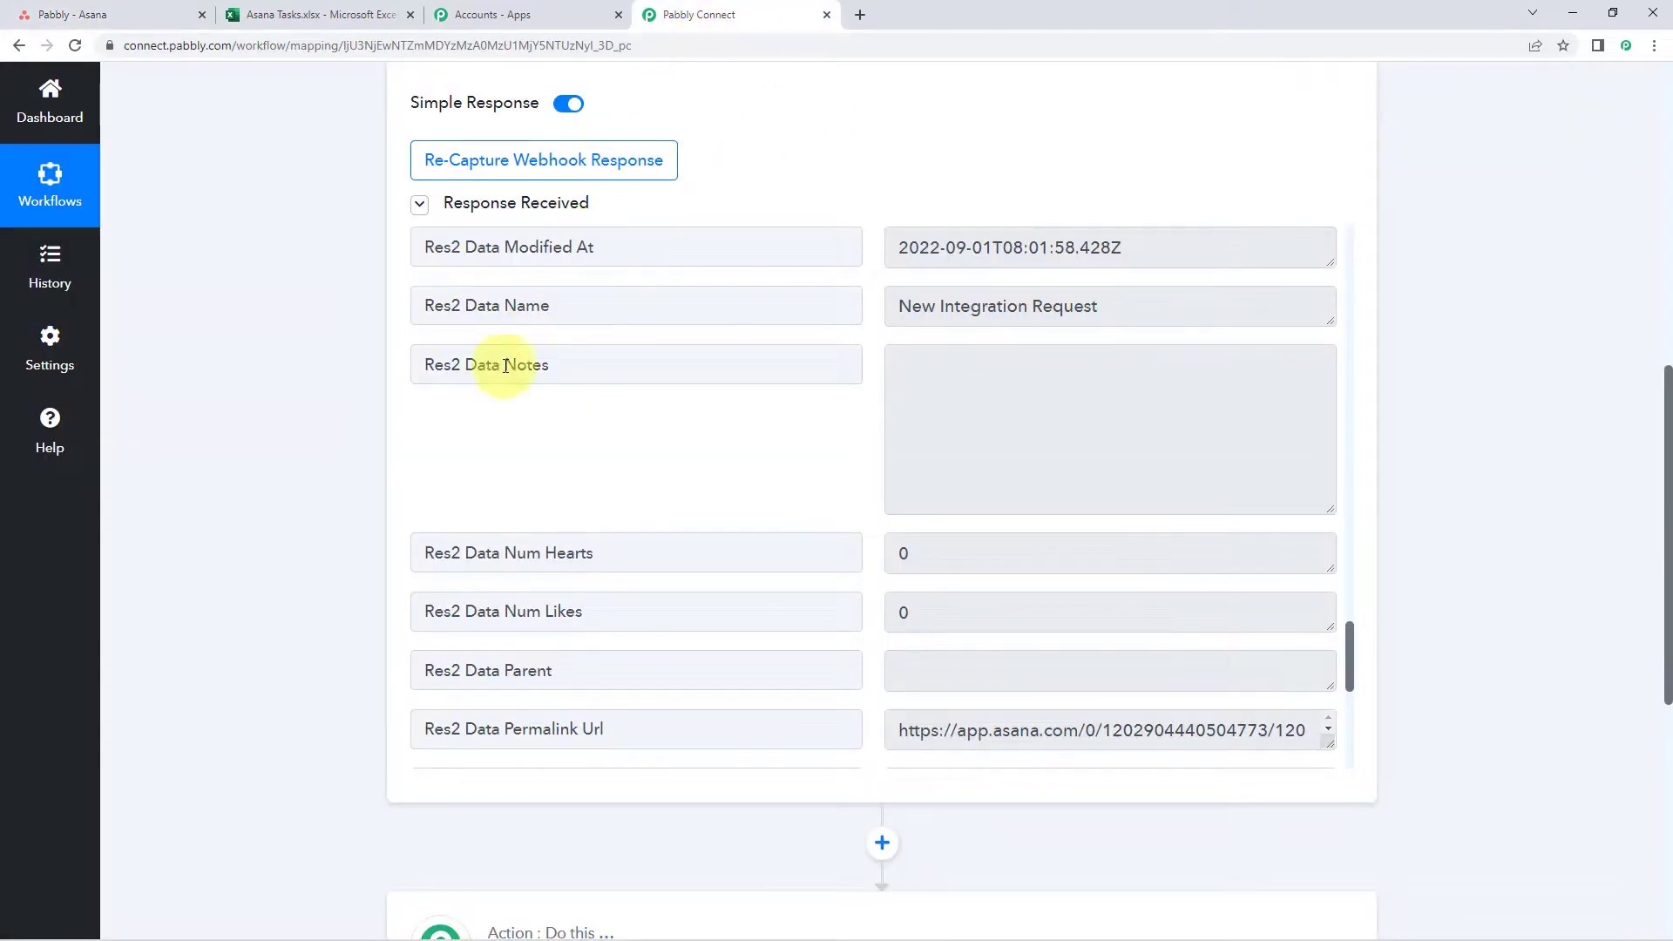
scroll(375, 423, down, 5)
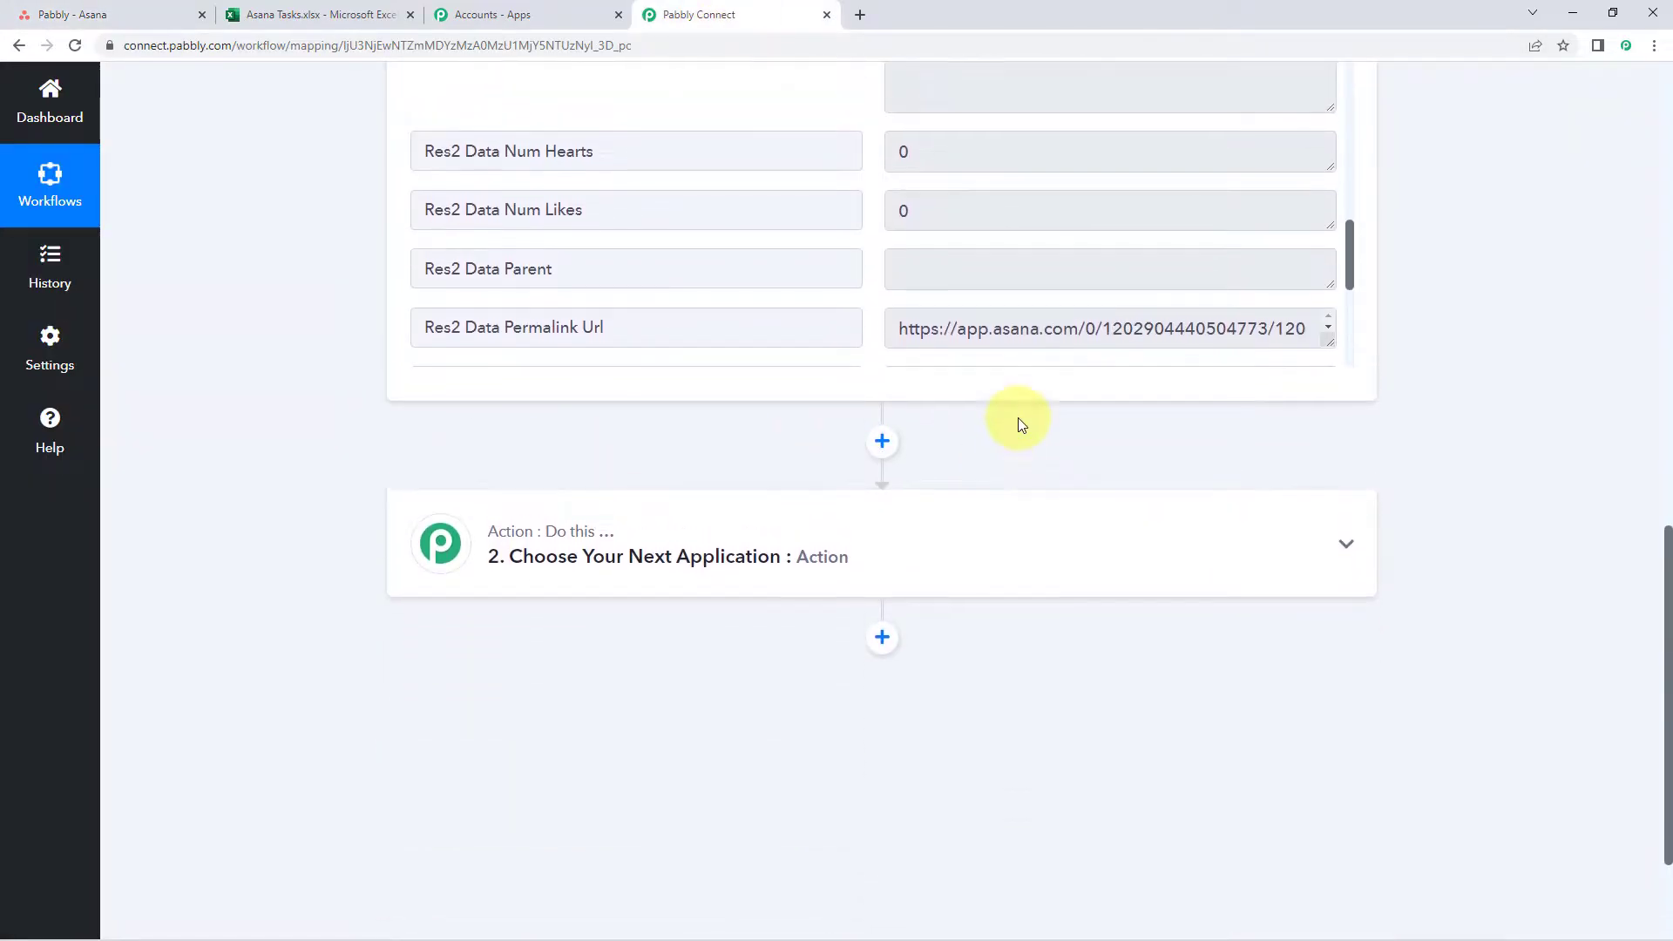
Step: Find the new task's Res1 Events 0 Resource Gid in the captured Asana trigger response and examine its label and value
scroll(1022, 425, up, 3)
scroll(874, 453, up, 15)
scroll(875, 460, up, 10)
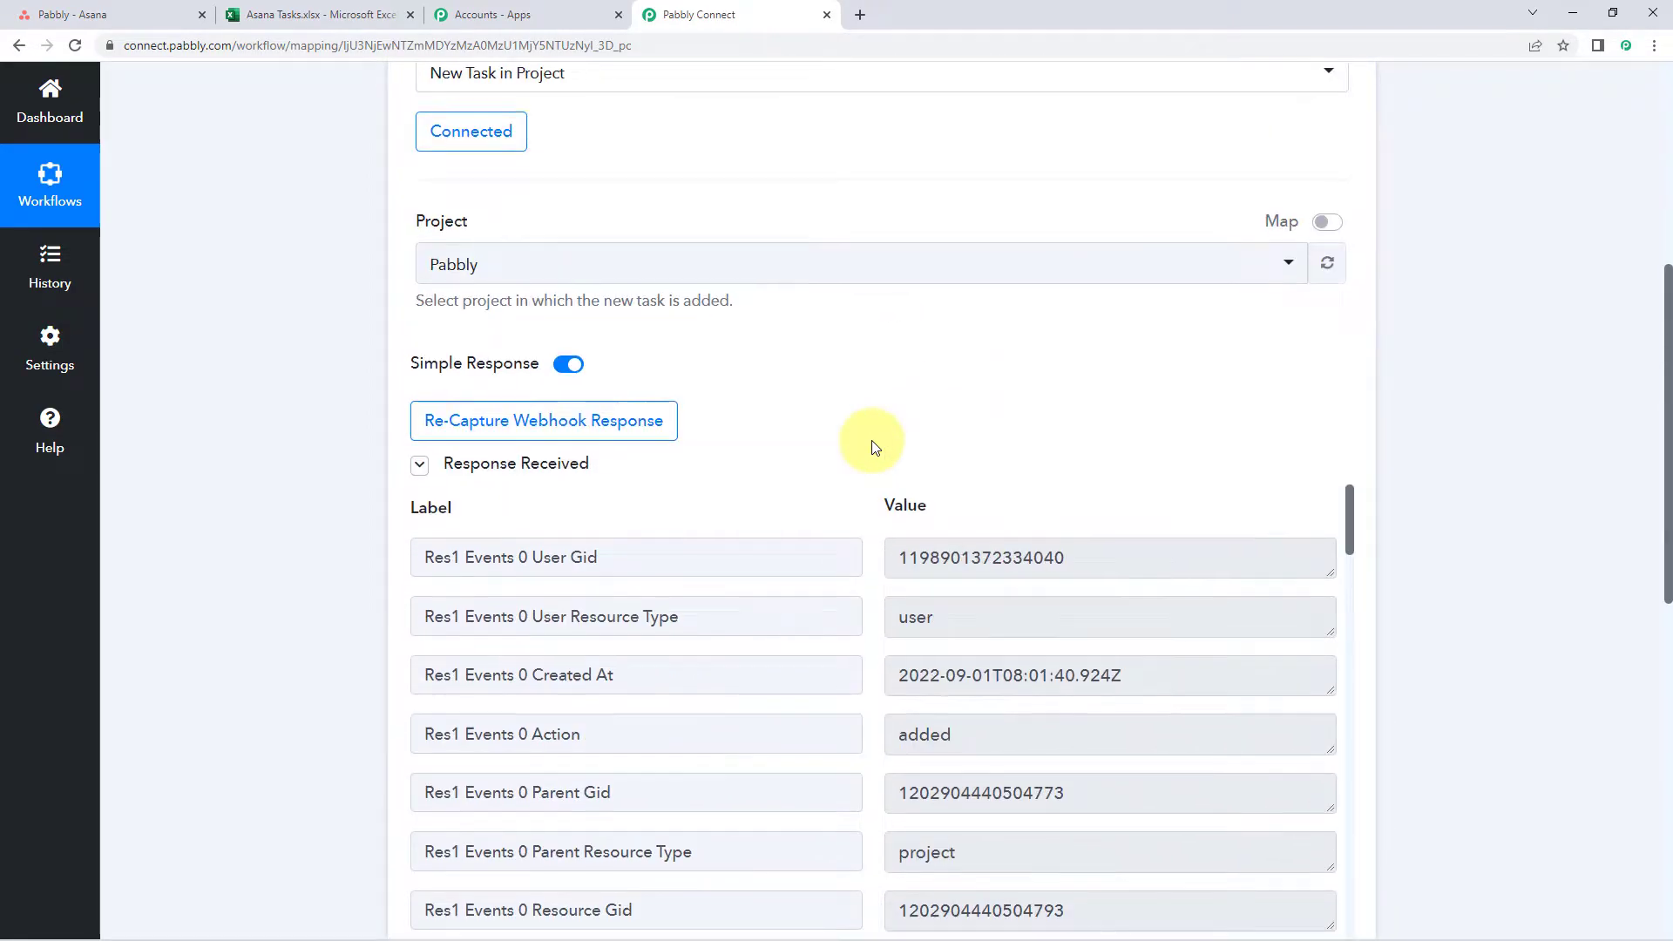
scroll(874, 448, down, 1)
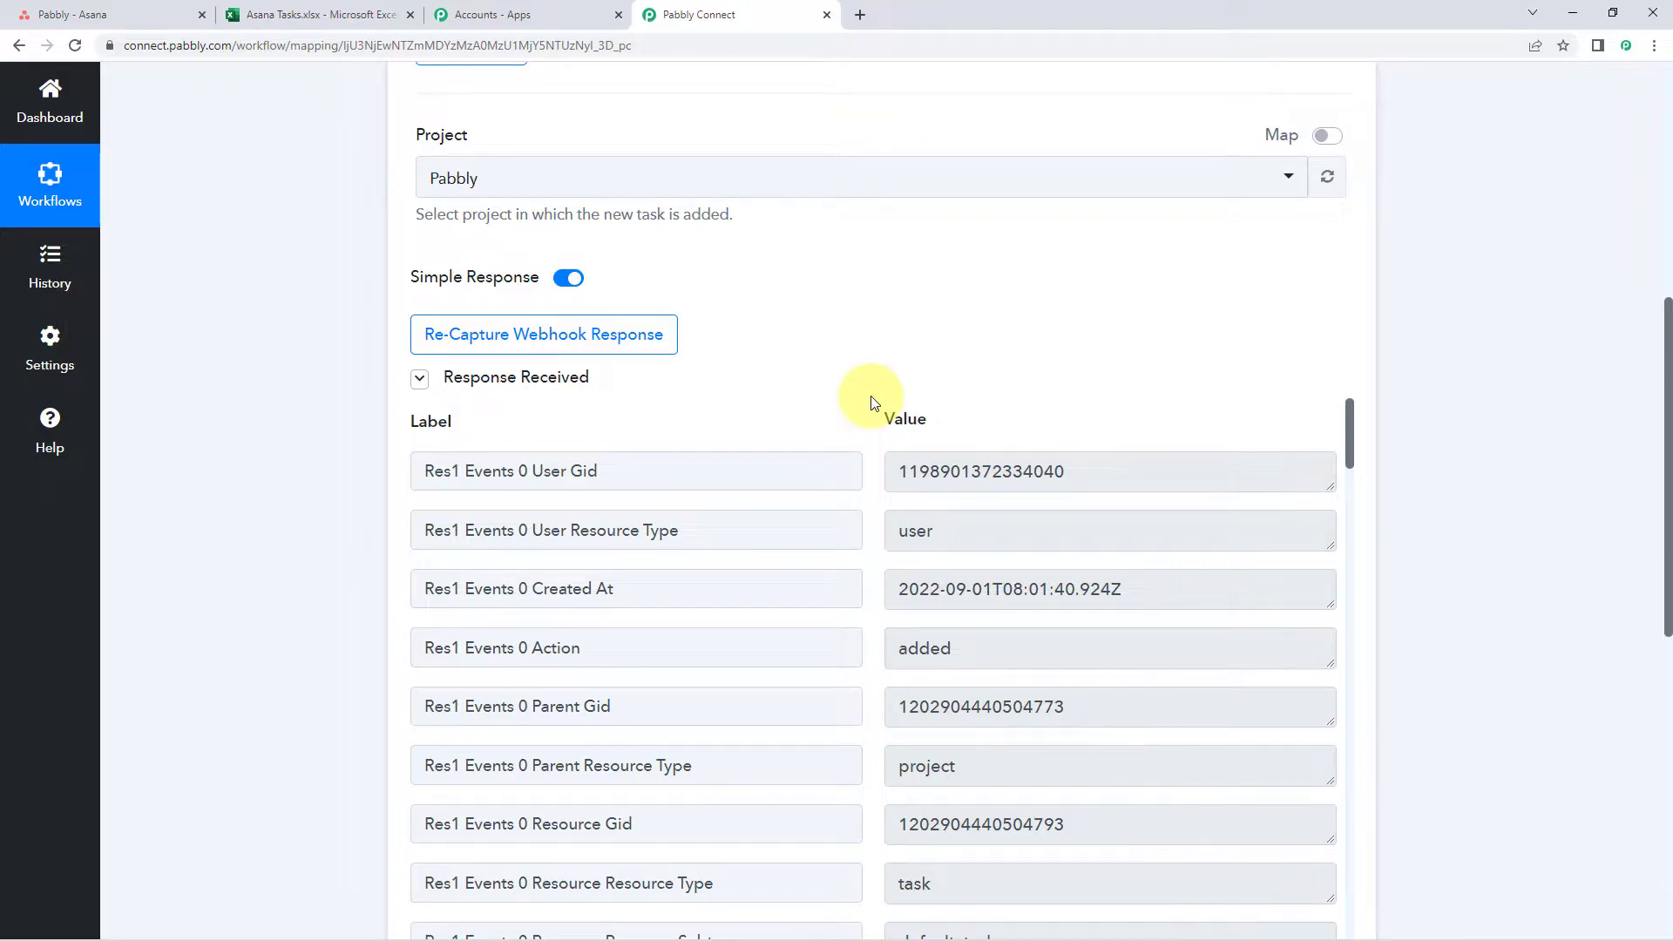
scroll(871, 402, down, 1)
scroll(856, 408, down, 2)
scroll(856, 416, down, 1)
click(710, 479)
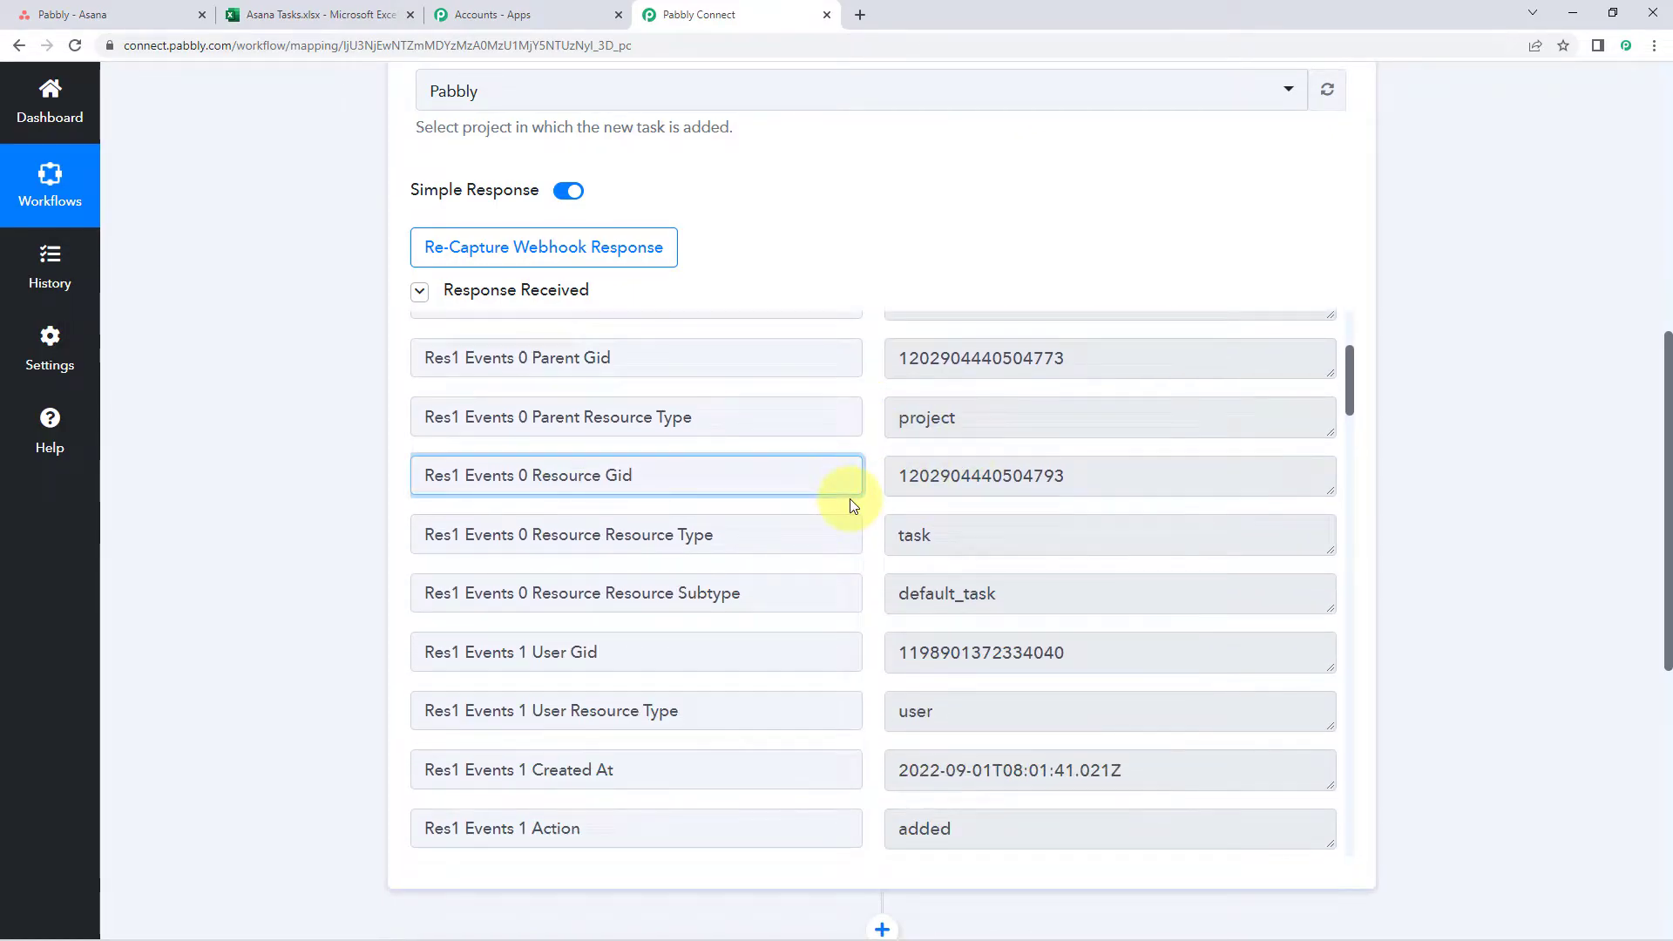
scroll(846, 510, down, 1)
drag(679, 391, 479, 402)
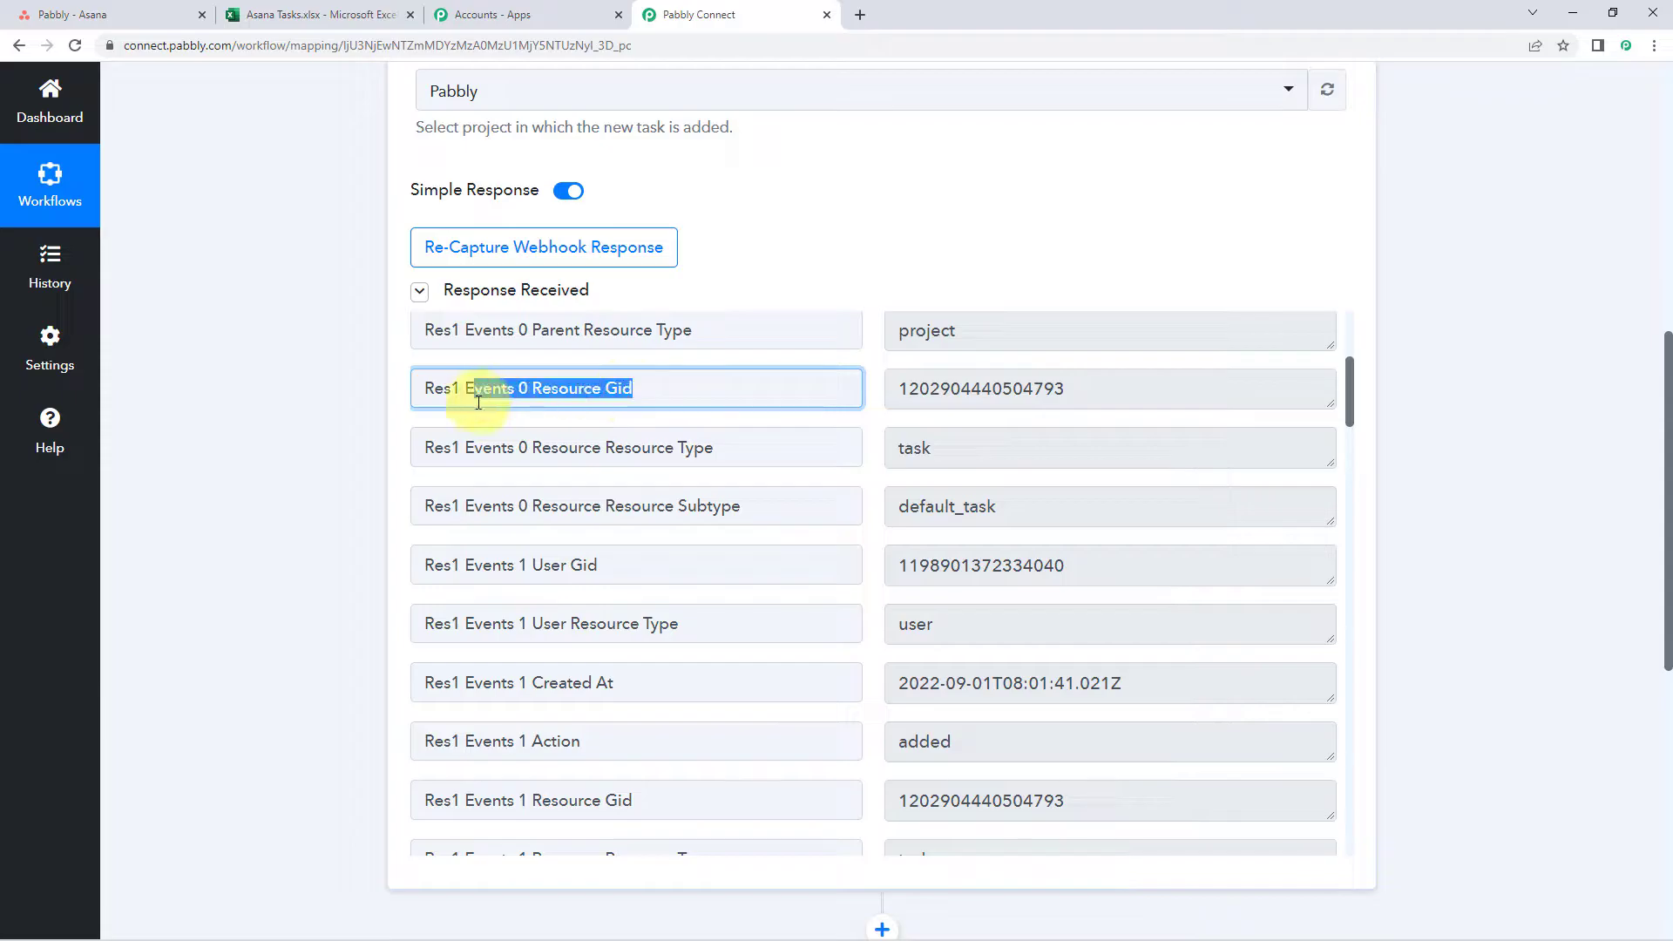
click(880, 380)
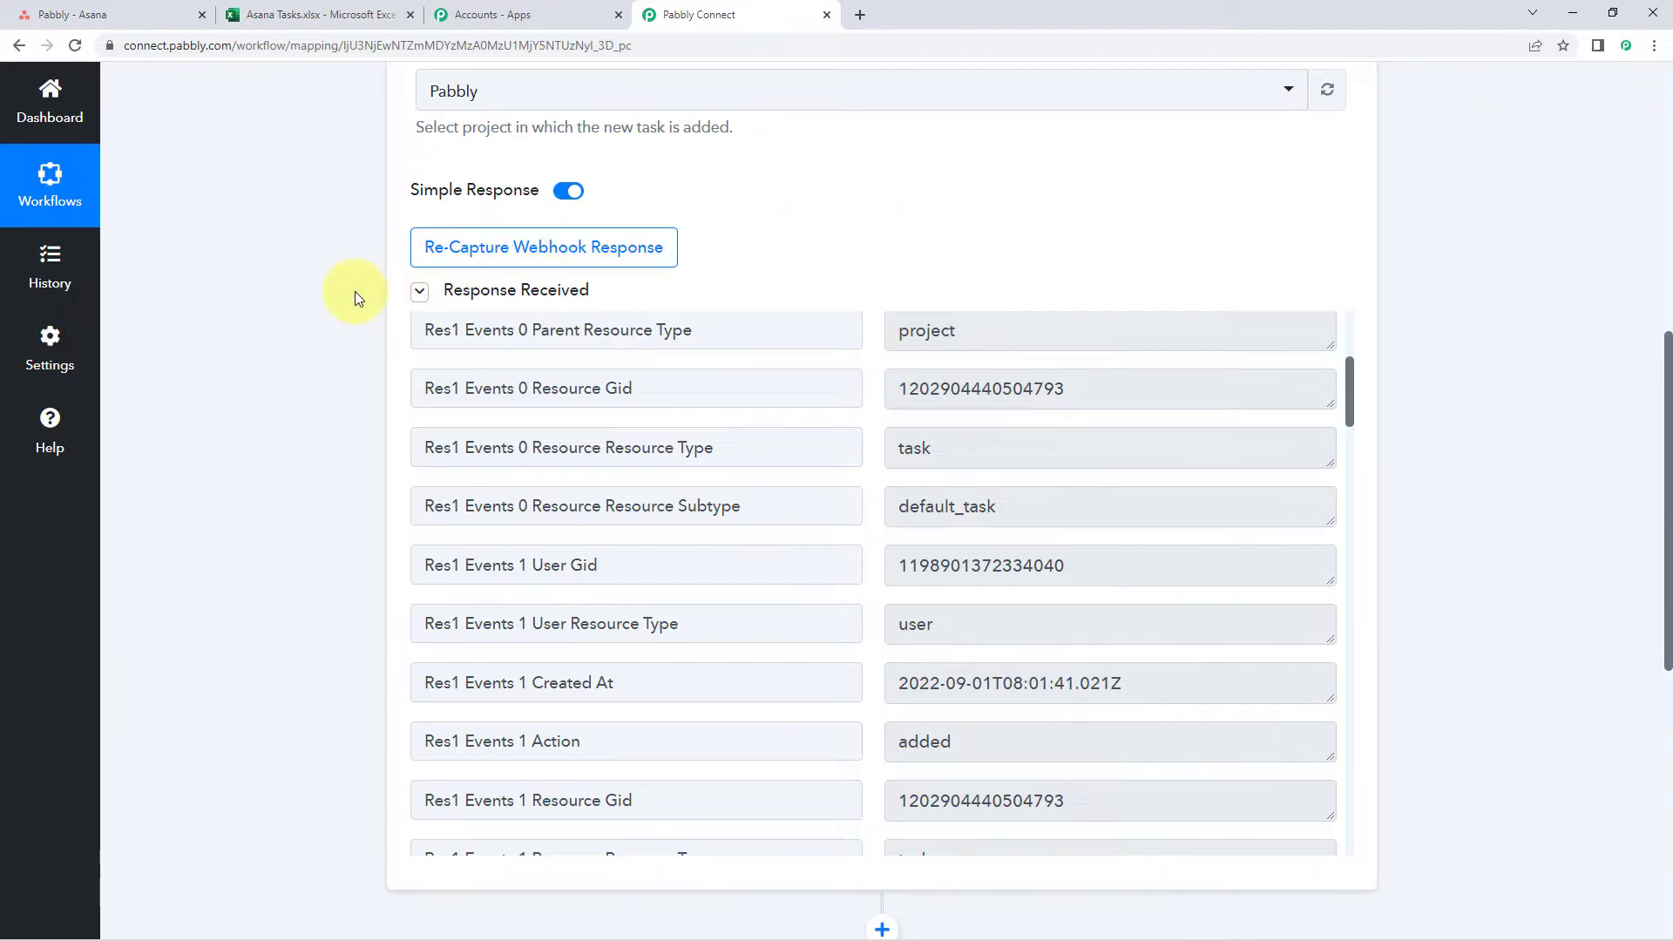
Step: Choose Delay by Pabbly as the app for the workflow's second step
scroll(356, 298, down, 8)
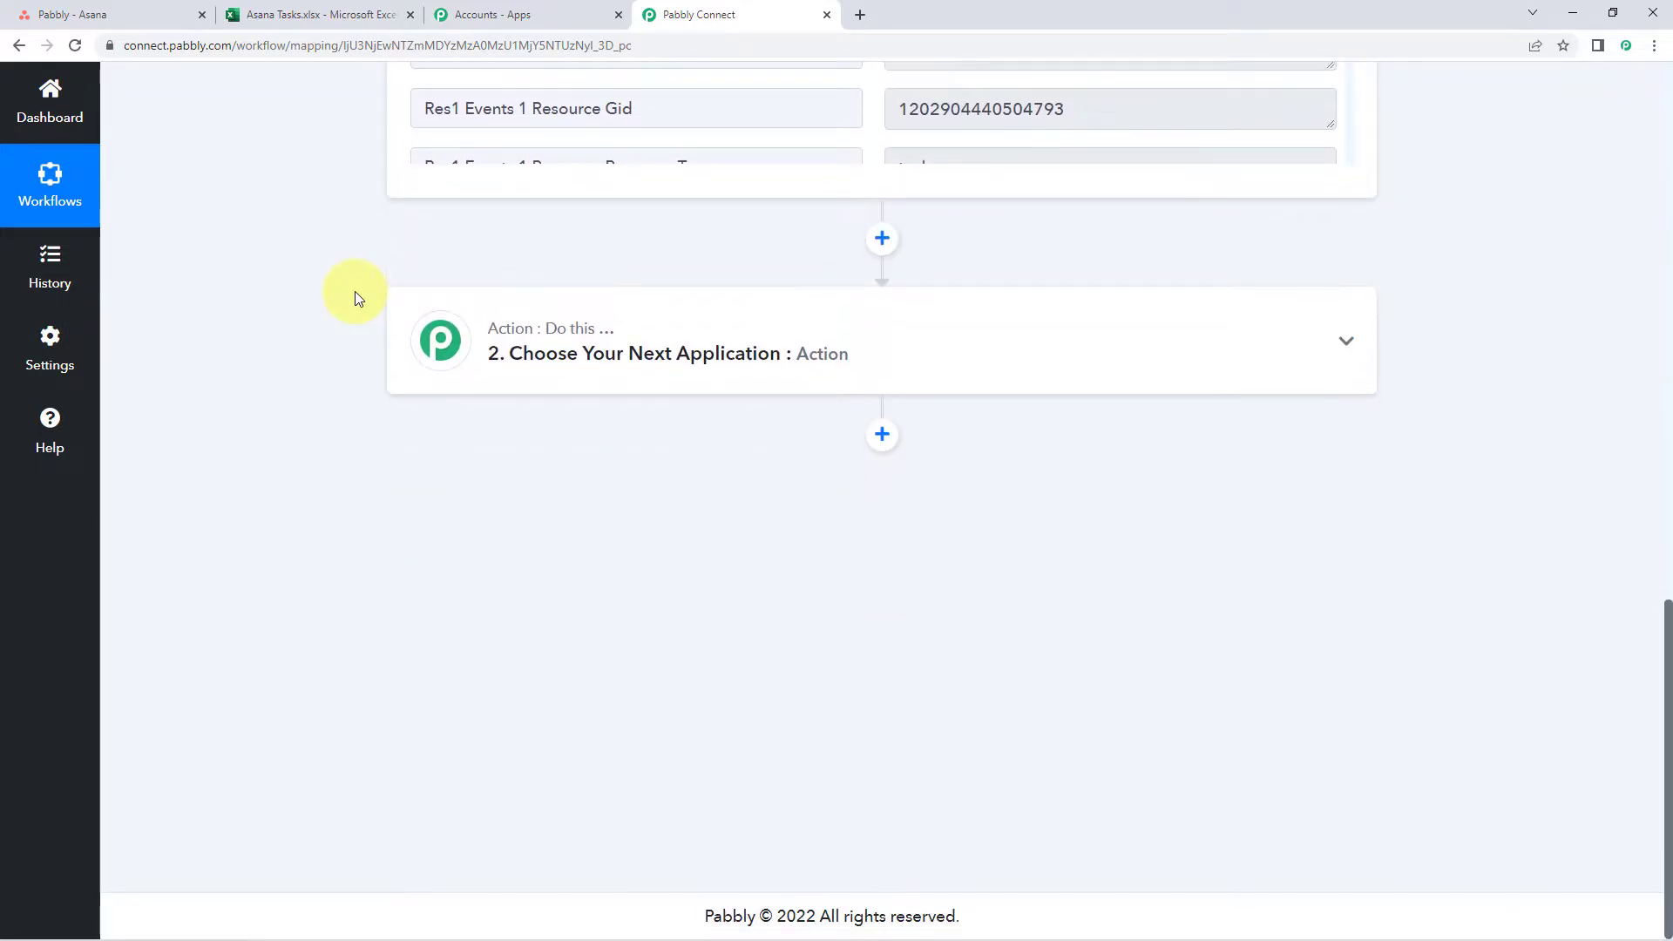
click(765, 349)
click(508, 463)
text(D)
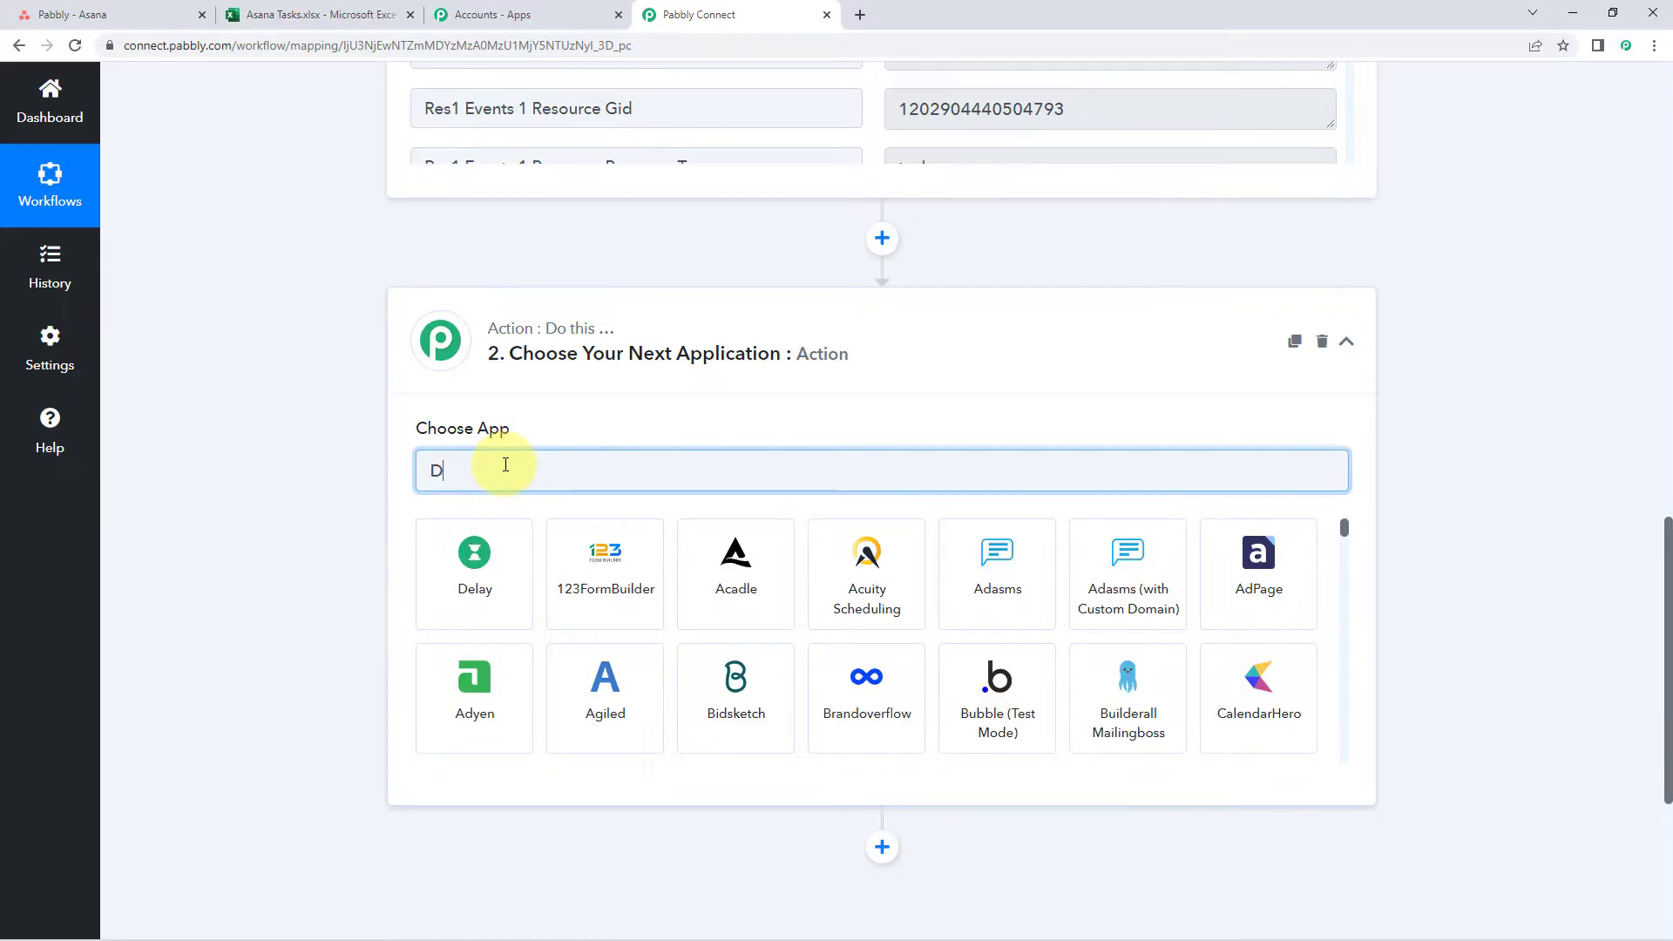
click(506, 553)
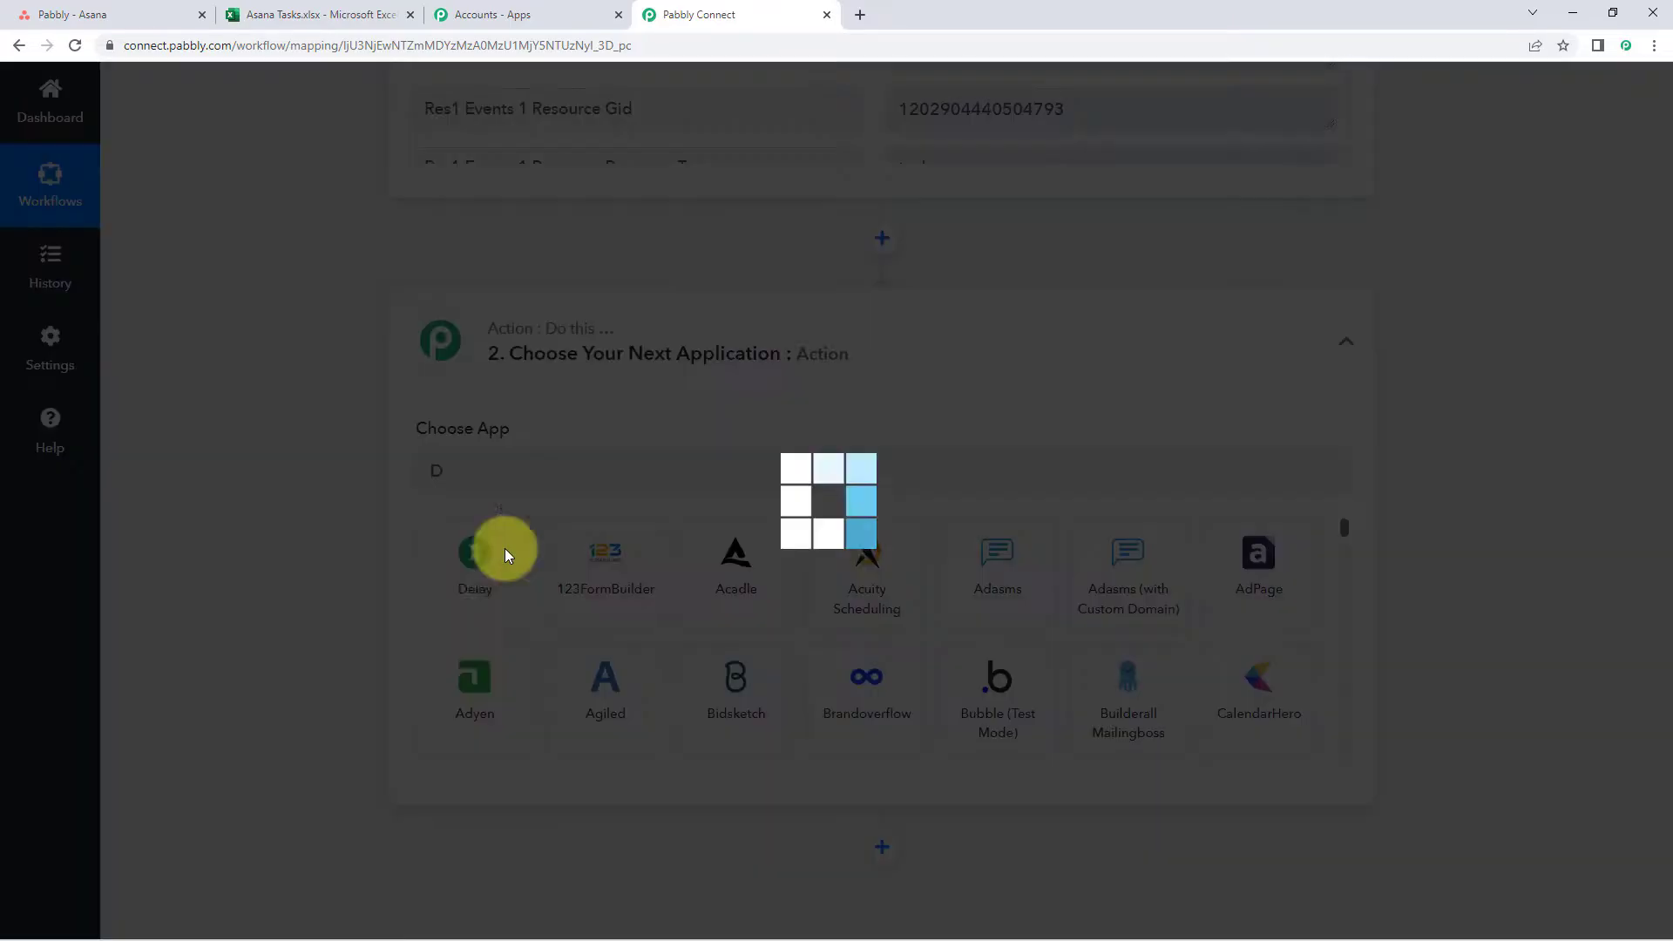
Step: Configure the delay as Delay For with unit Minutes and value 5, and save it with a test request
scroll(336, 530, down, 1)
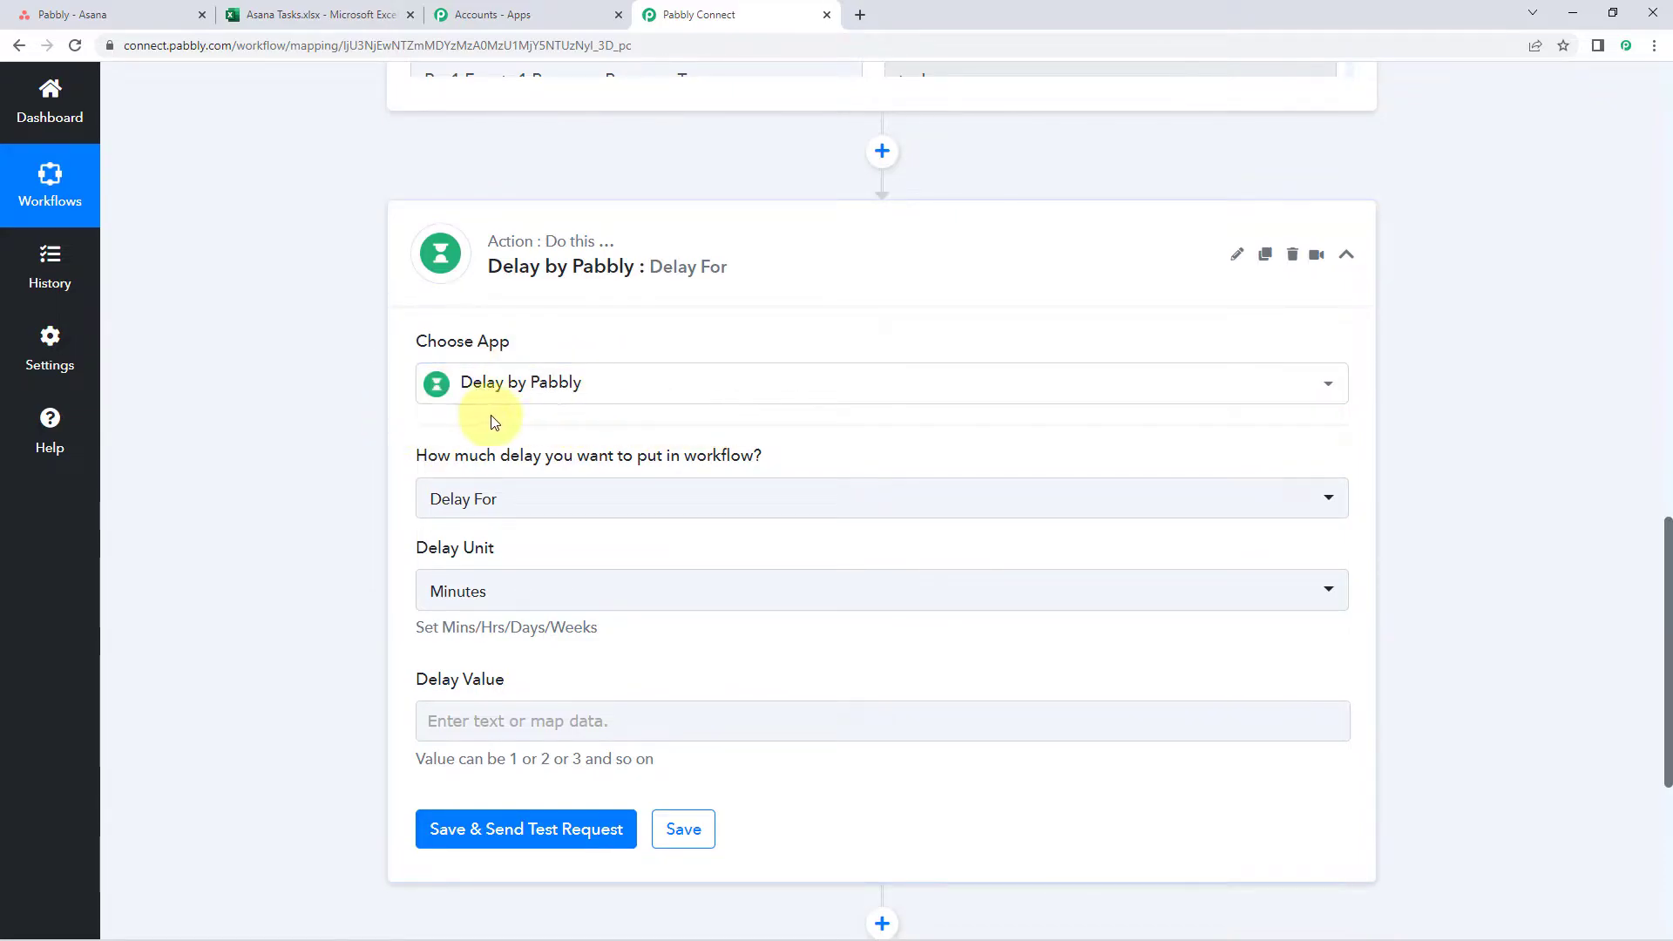
scroll(378, 410, down, 1)
mouse_move(636, 385)
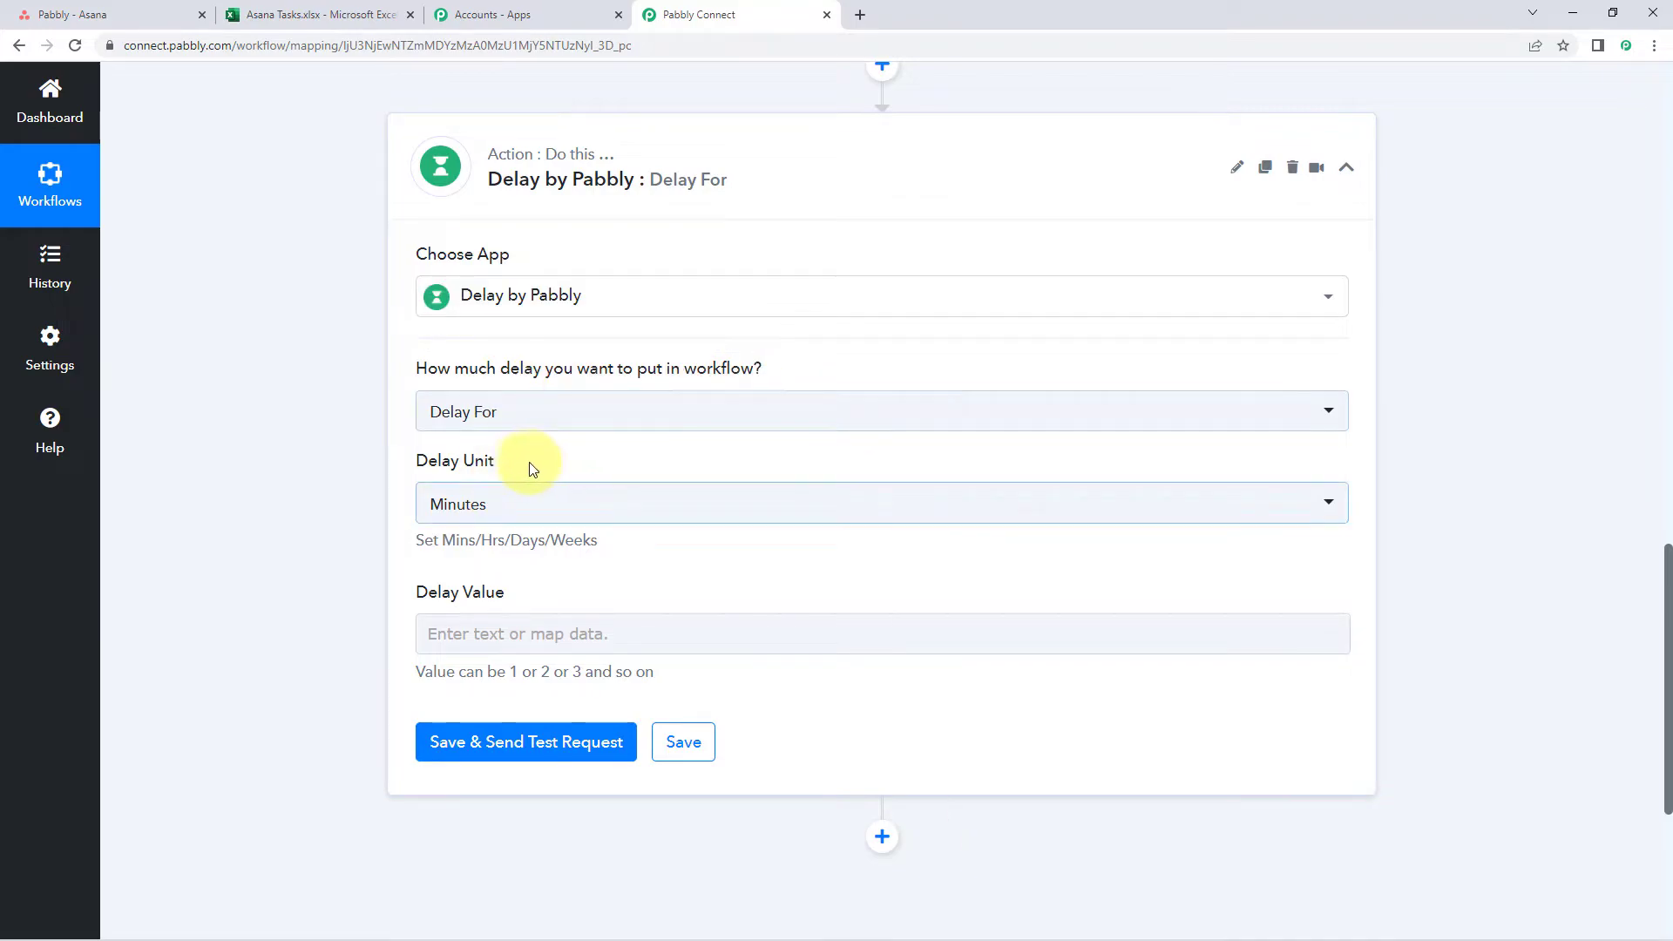
click(526, 421)
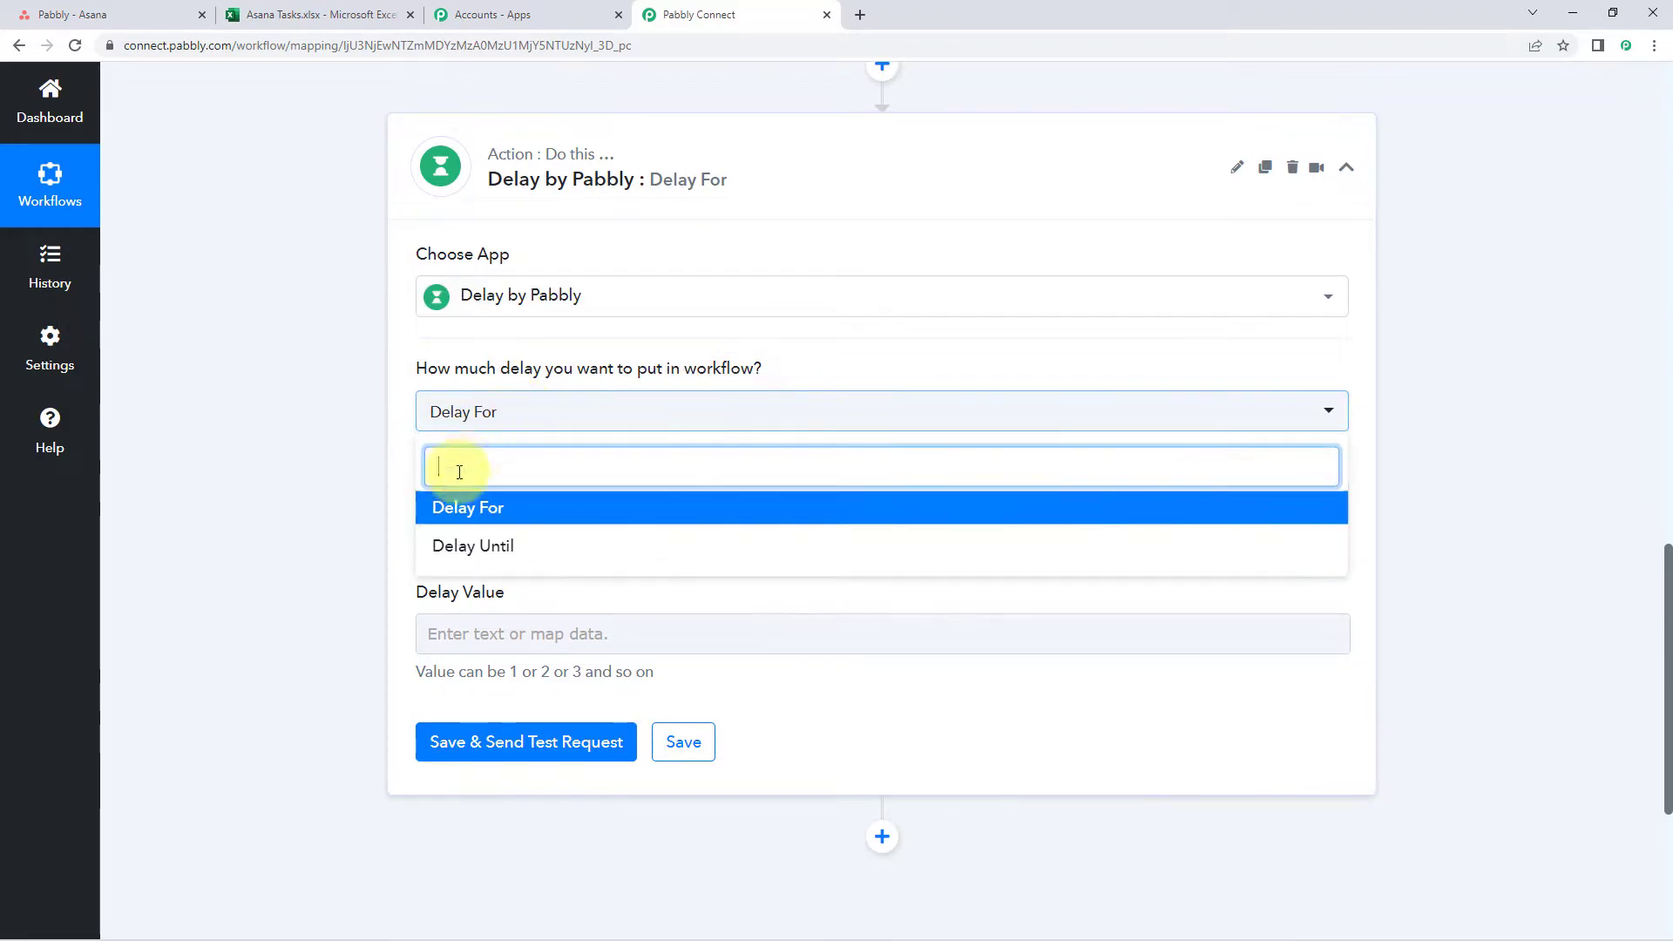
click(497, 512)
click(504, 514)
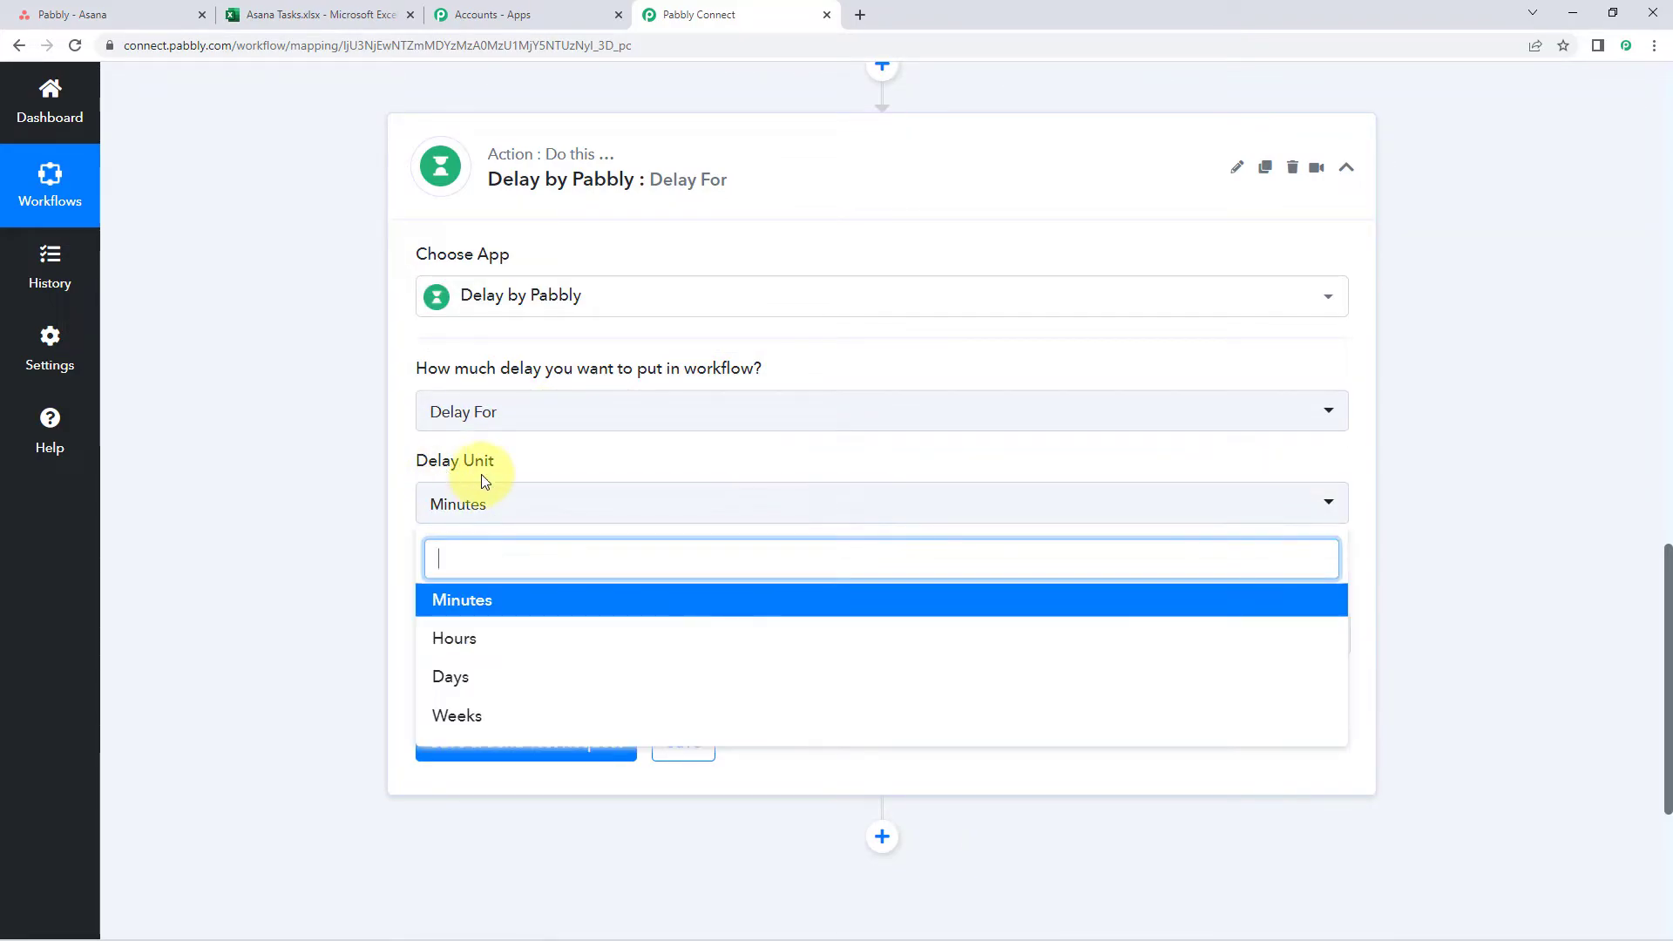
click(465, 592)
click(444, 649)
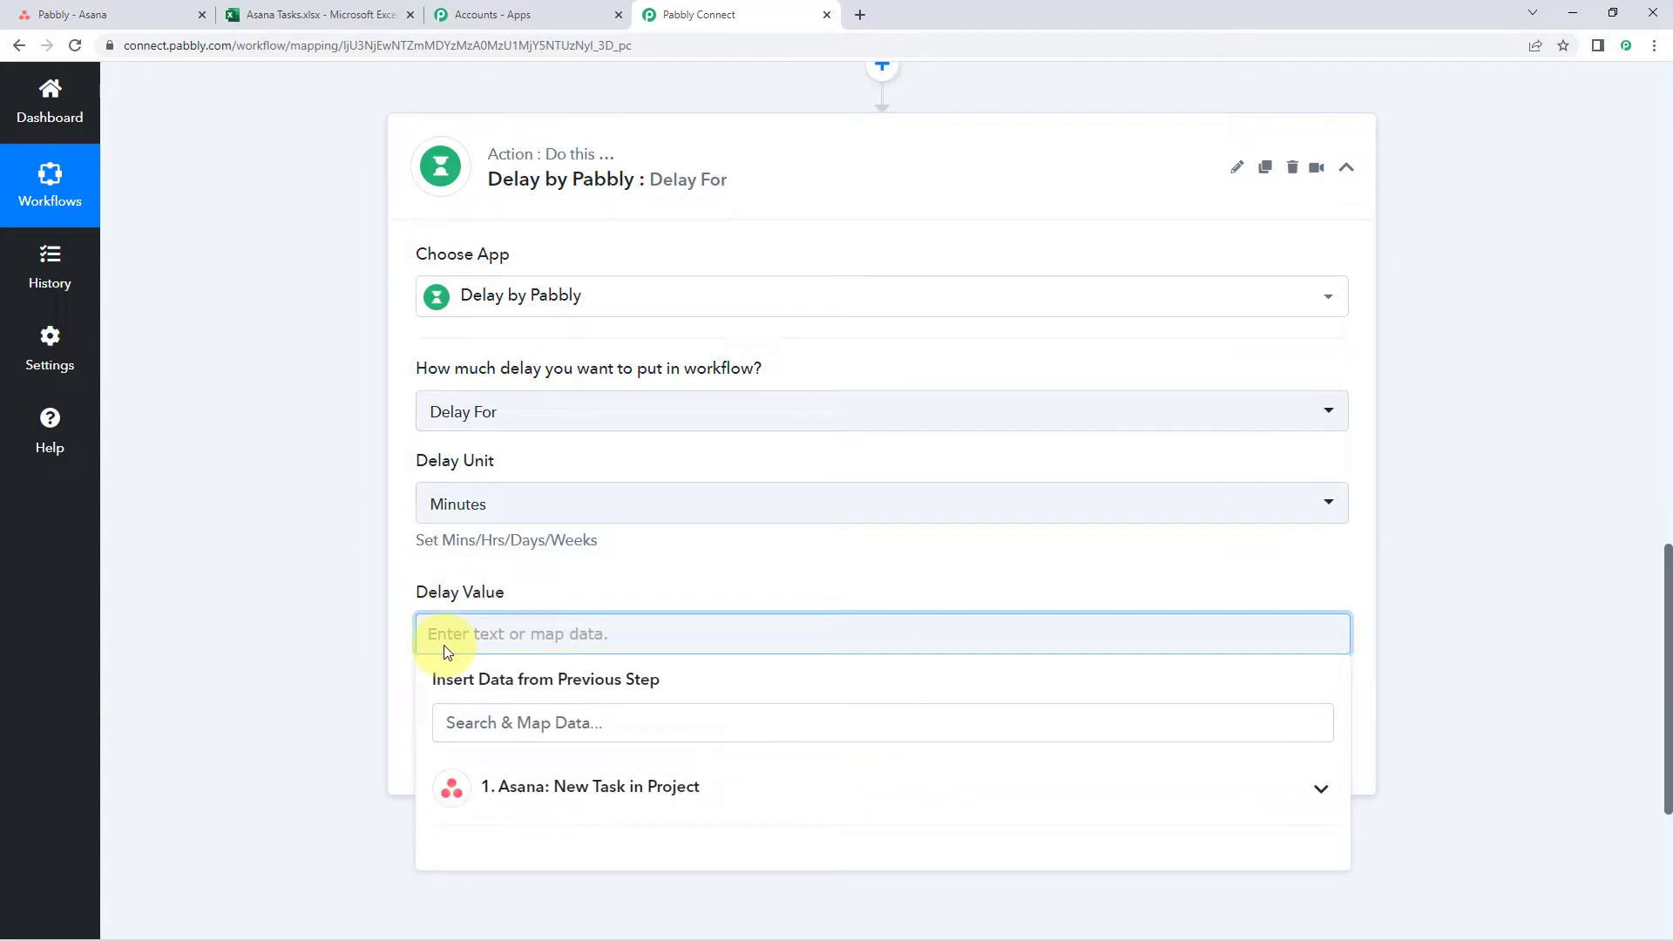
text(5)
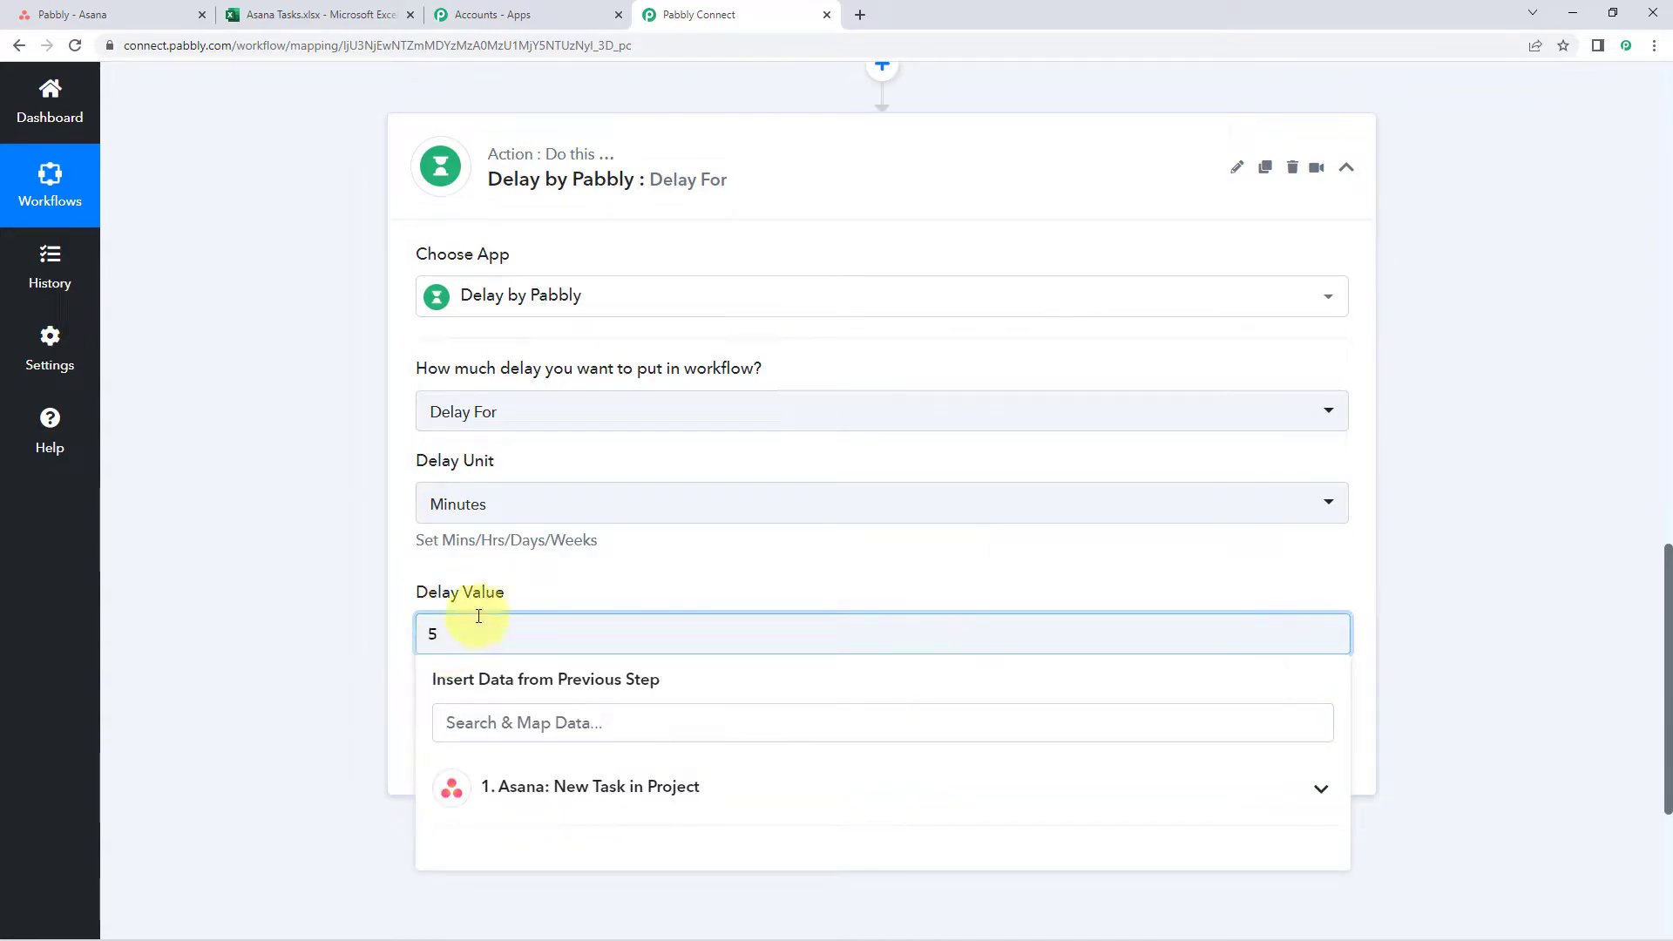
click(645, 560)
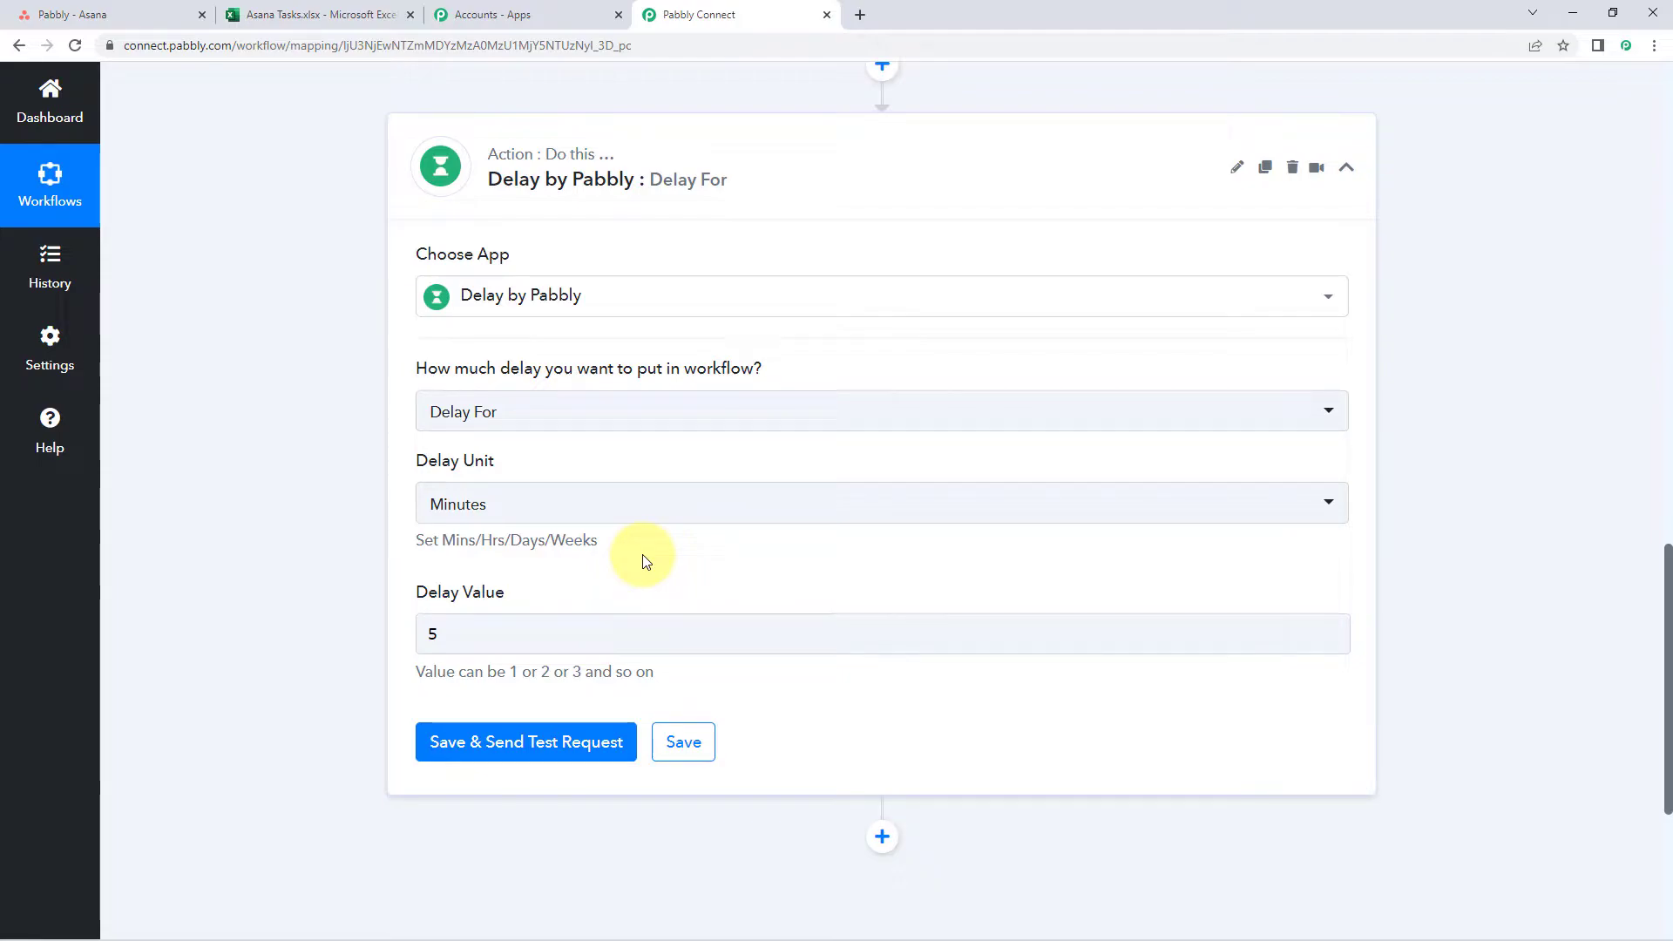
scroll(376, 453, down, 2)
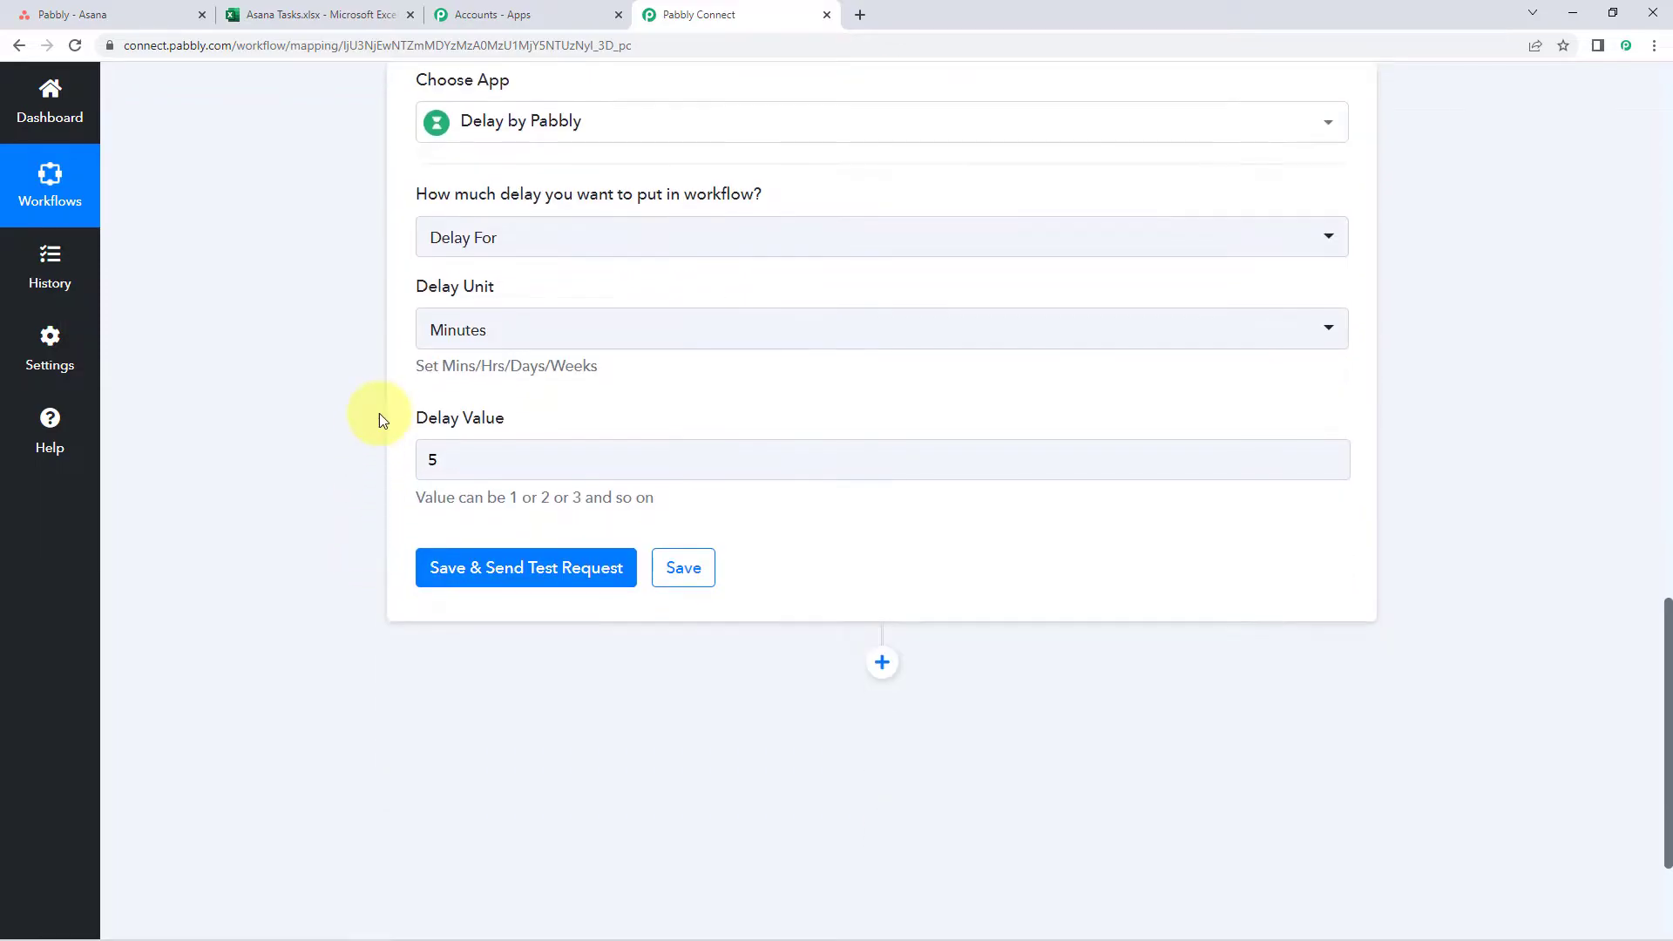
click(500, 575)
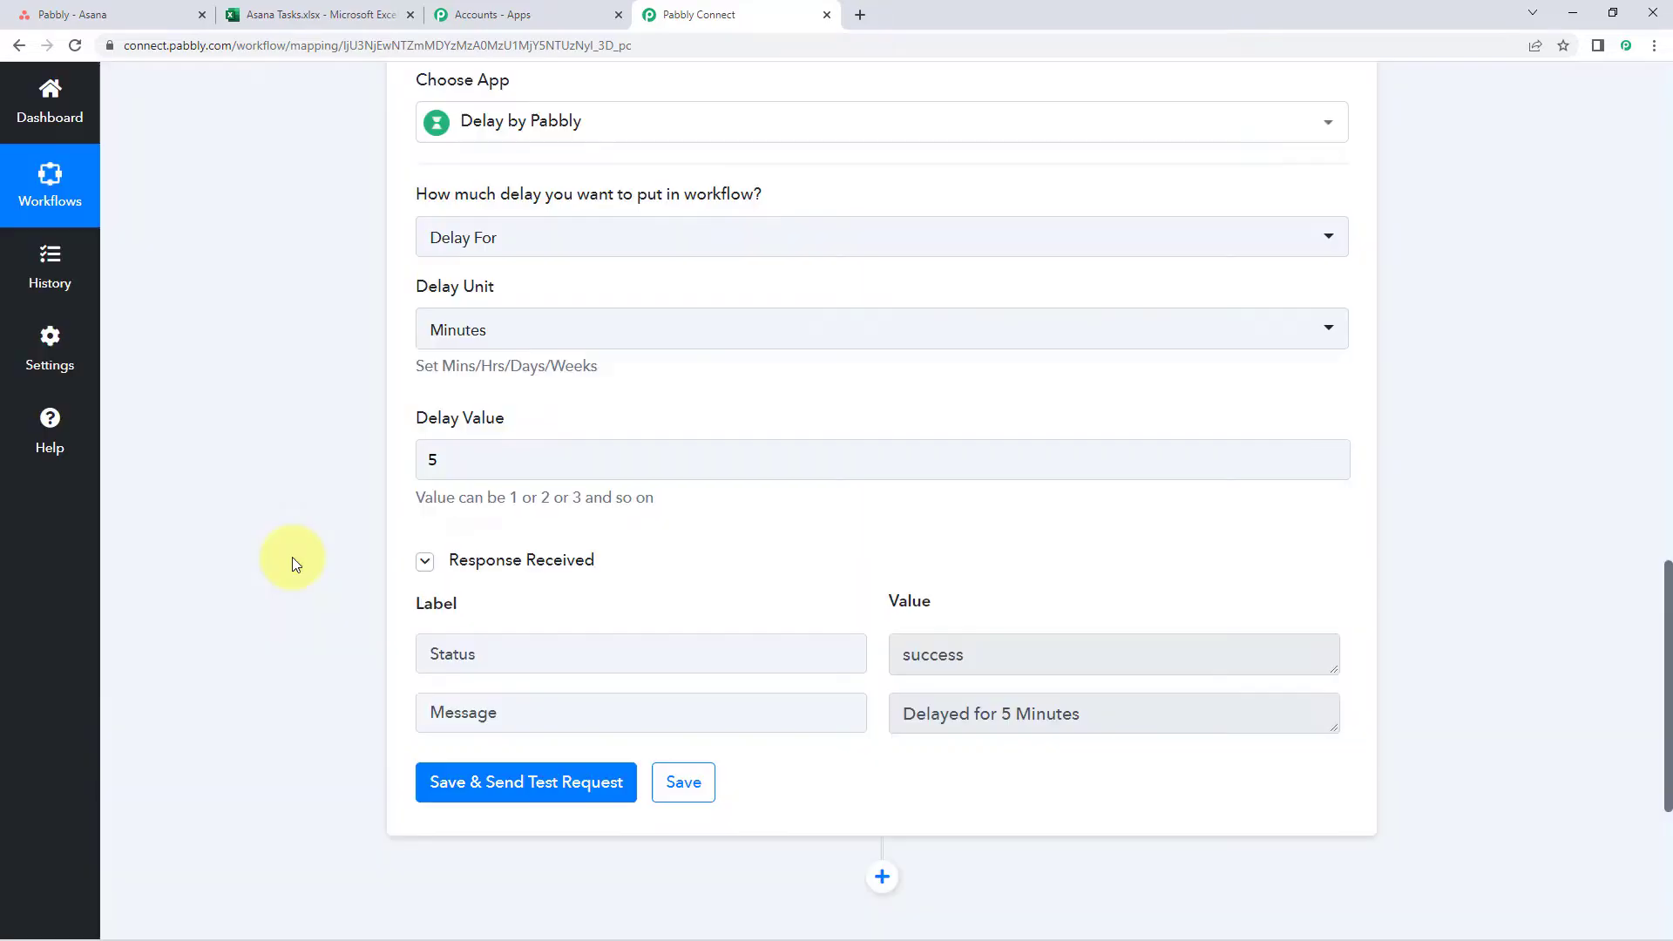
Step: Recheck the trigger response and add an action step after the delay with Asana as its app
scroll(366, 506, down, 2)
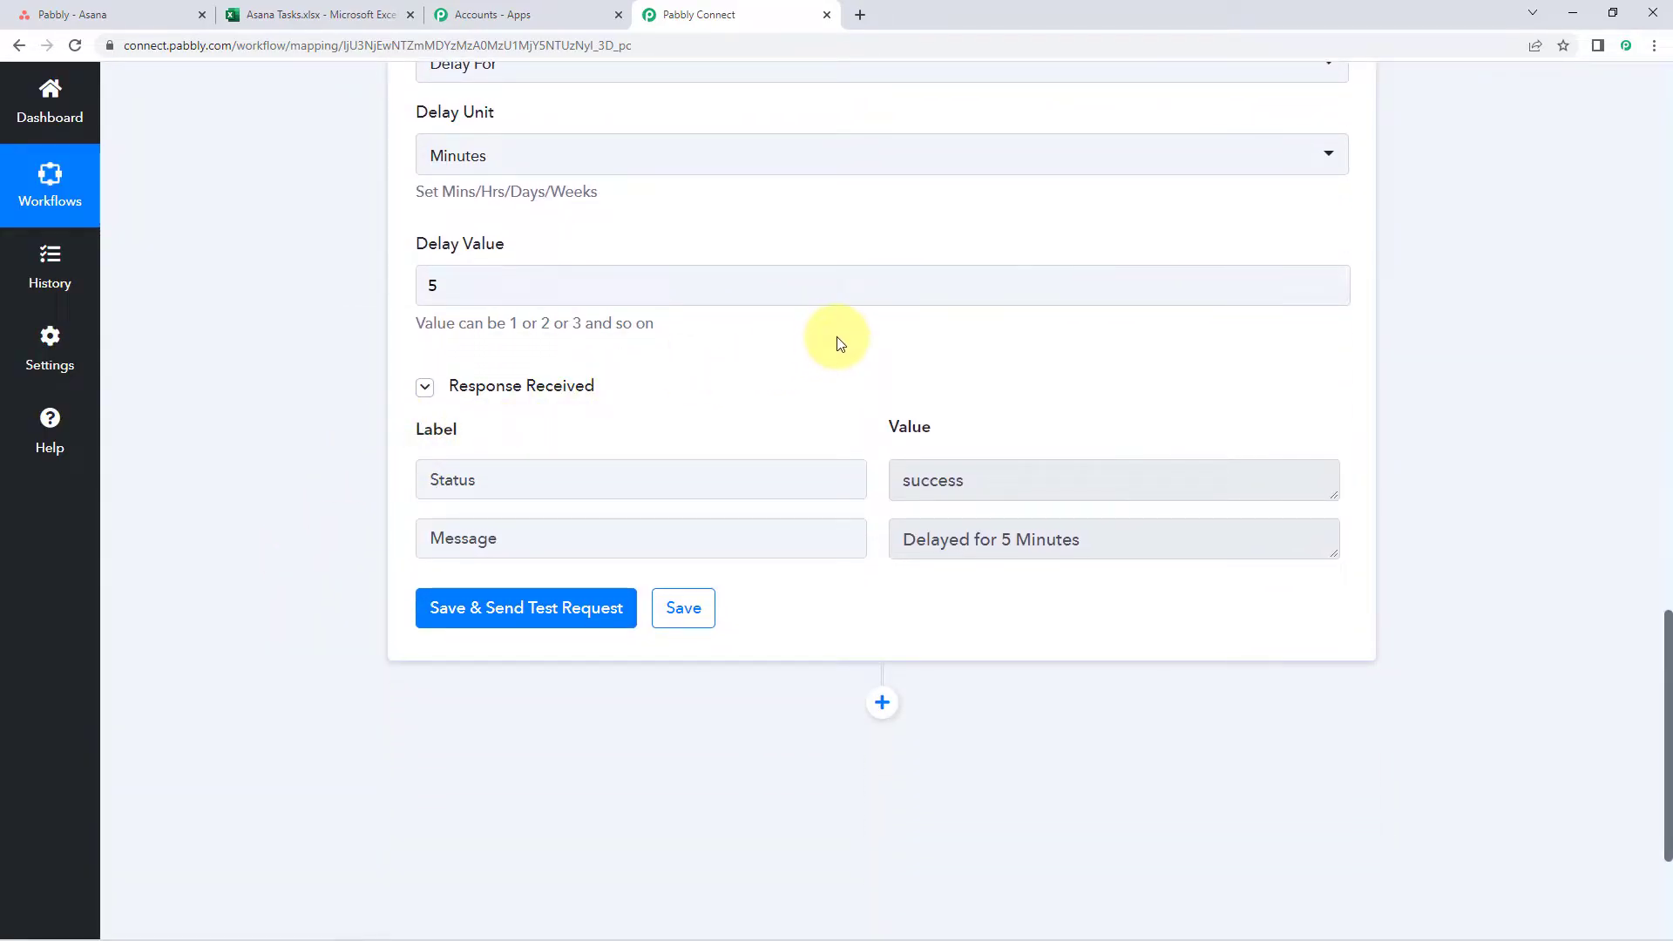
scroll(839, 342, up, 10)
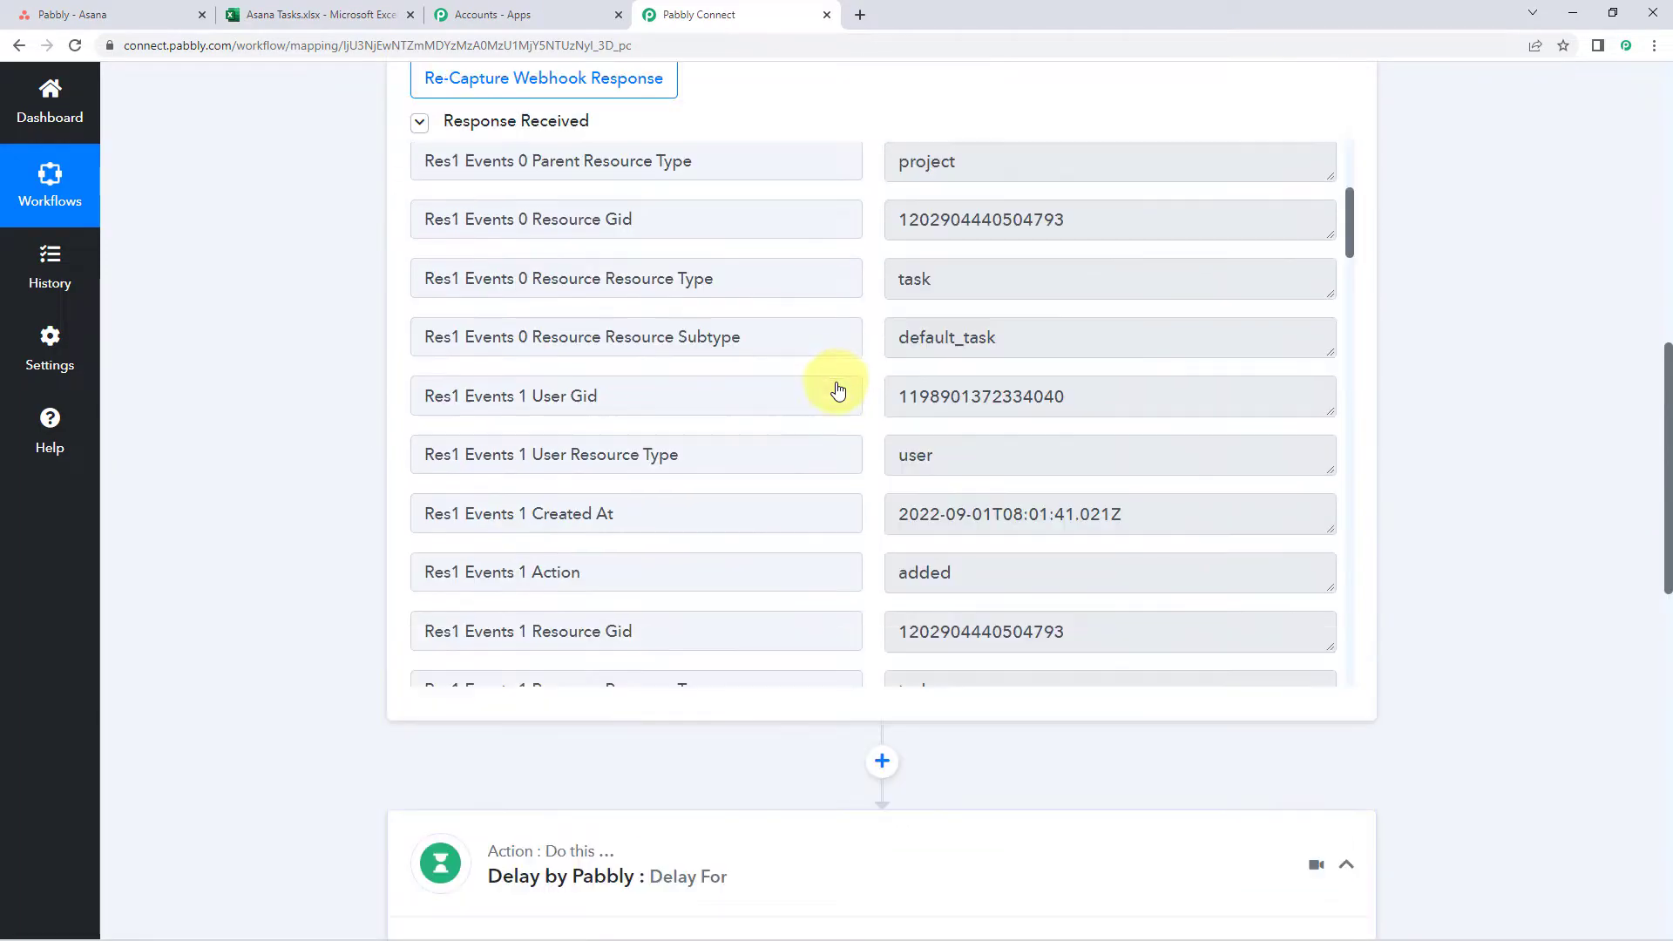
scroll(855, 322, up, 3)
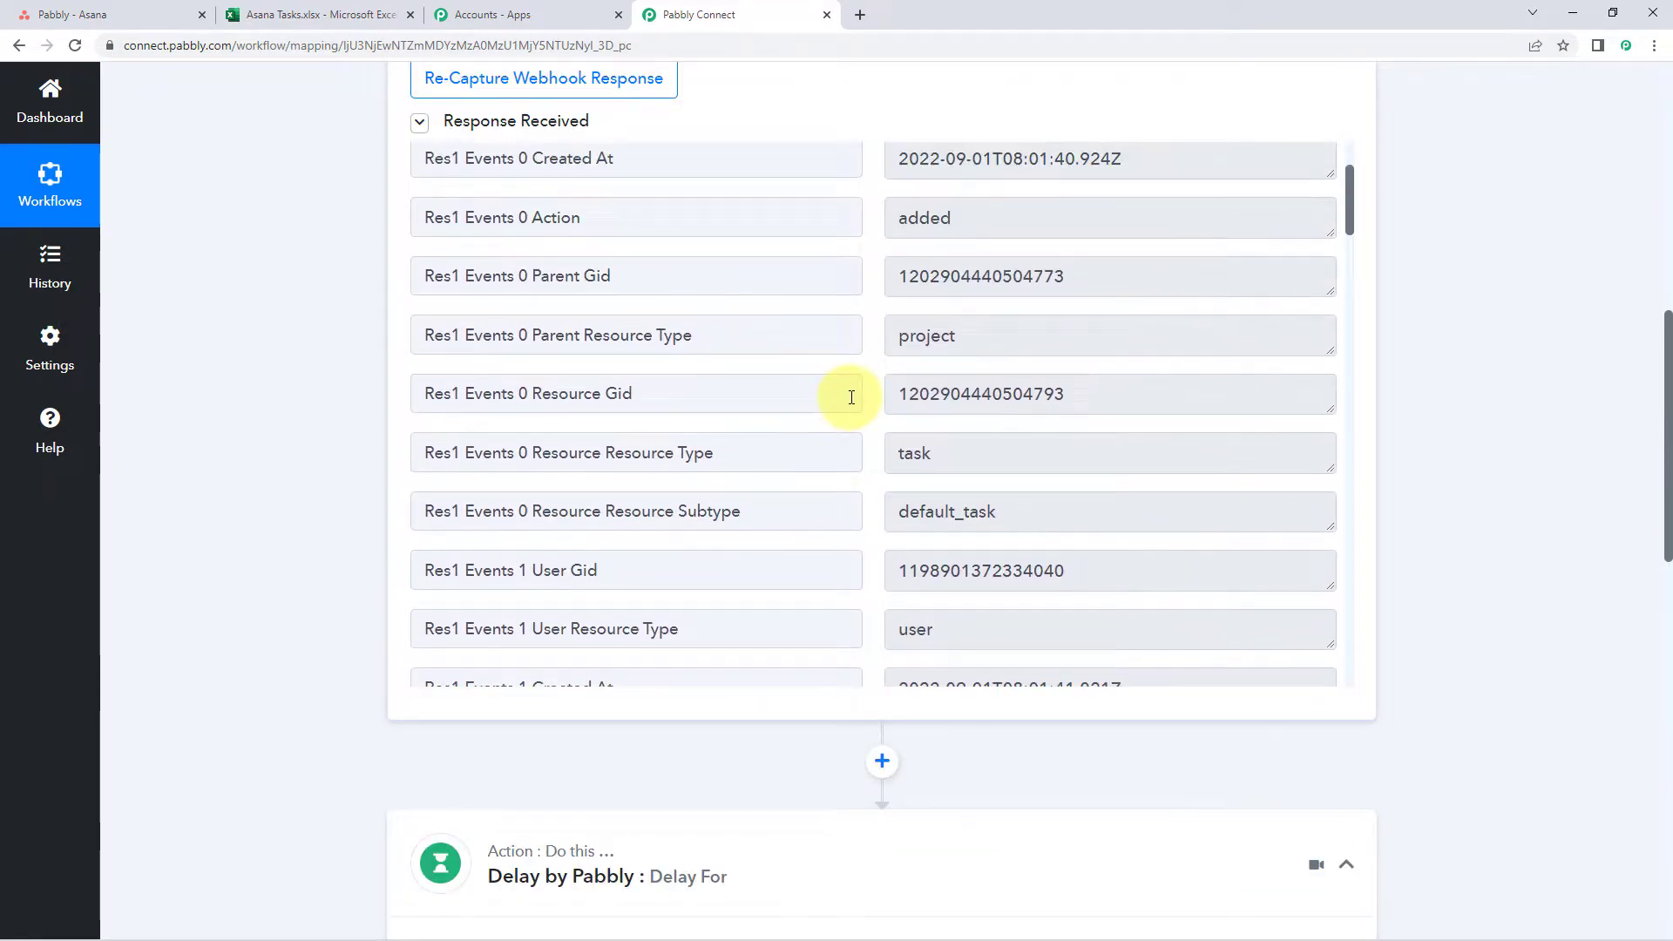
scroll(854, 396, down, 5)
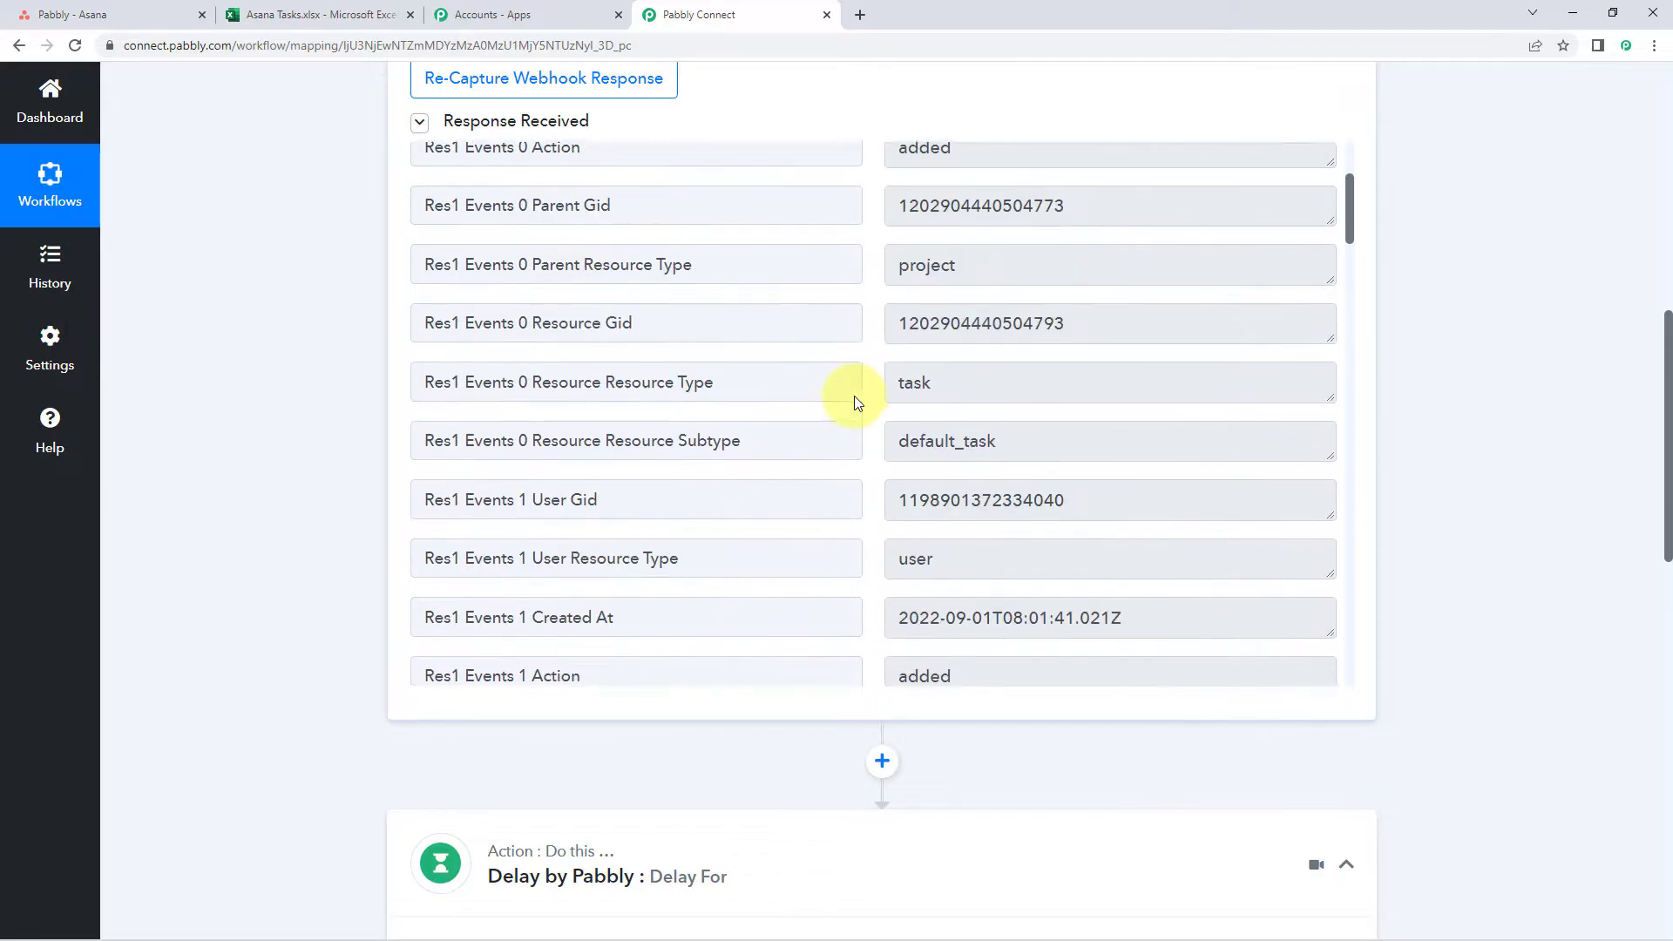
scroll(288, 416, down, 10)
scroll(288, 415, down, 1)
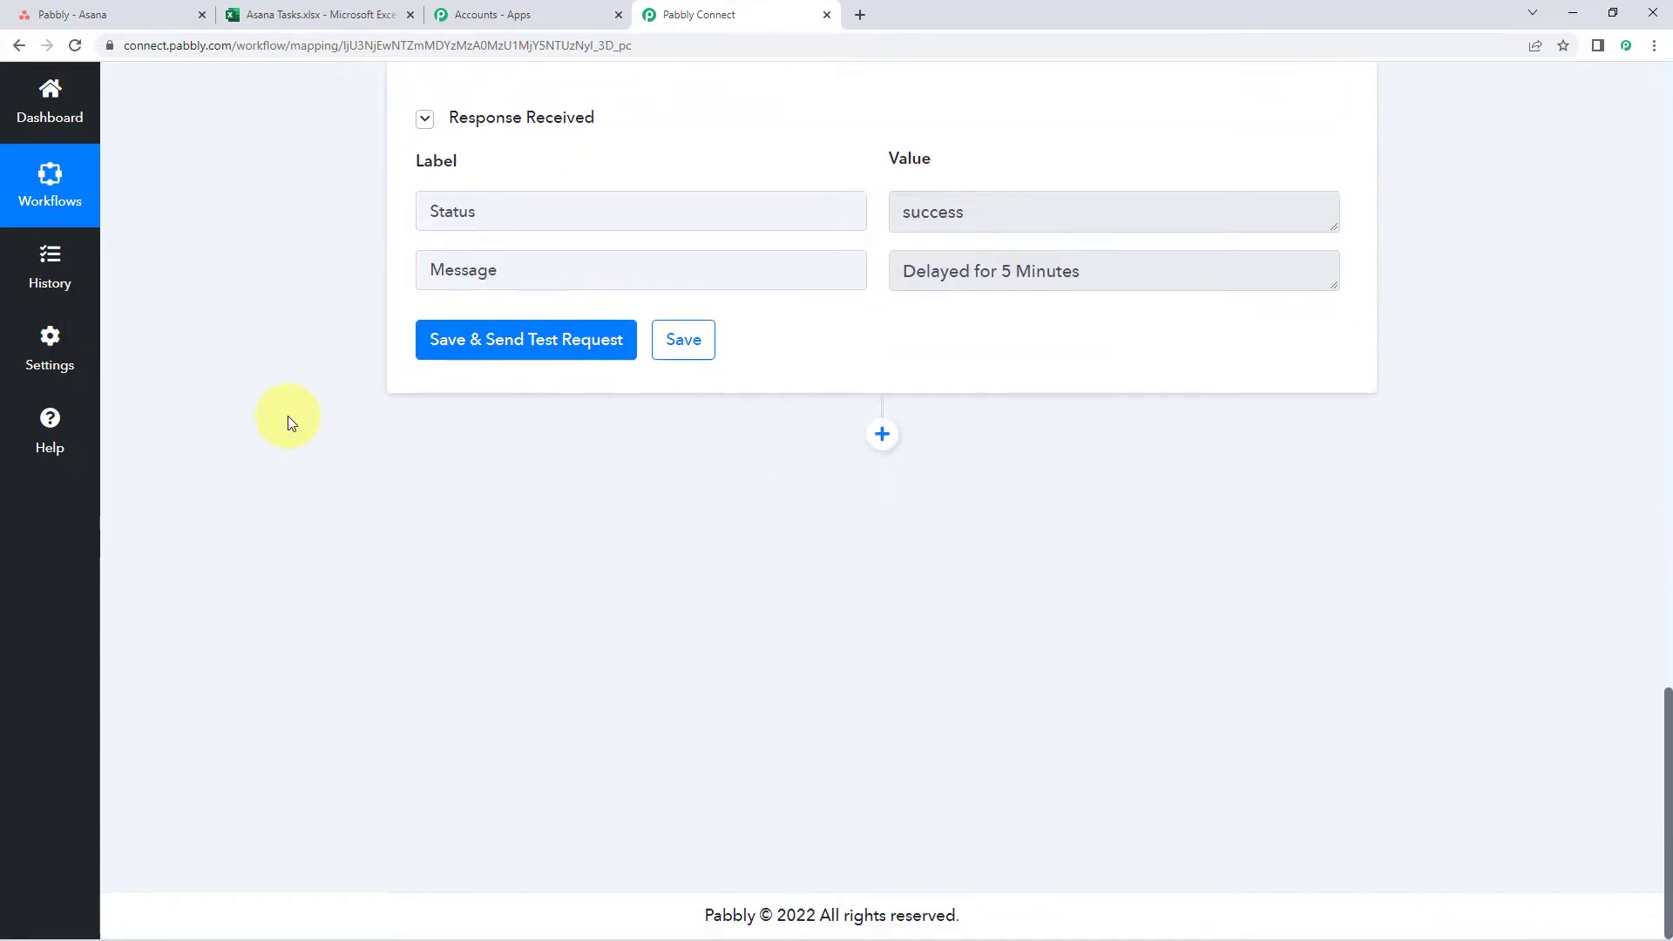
click(881, 432)
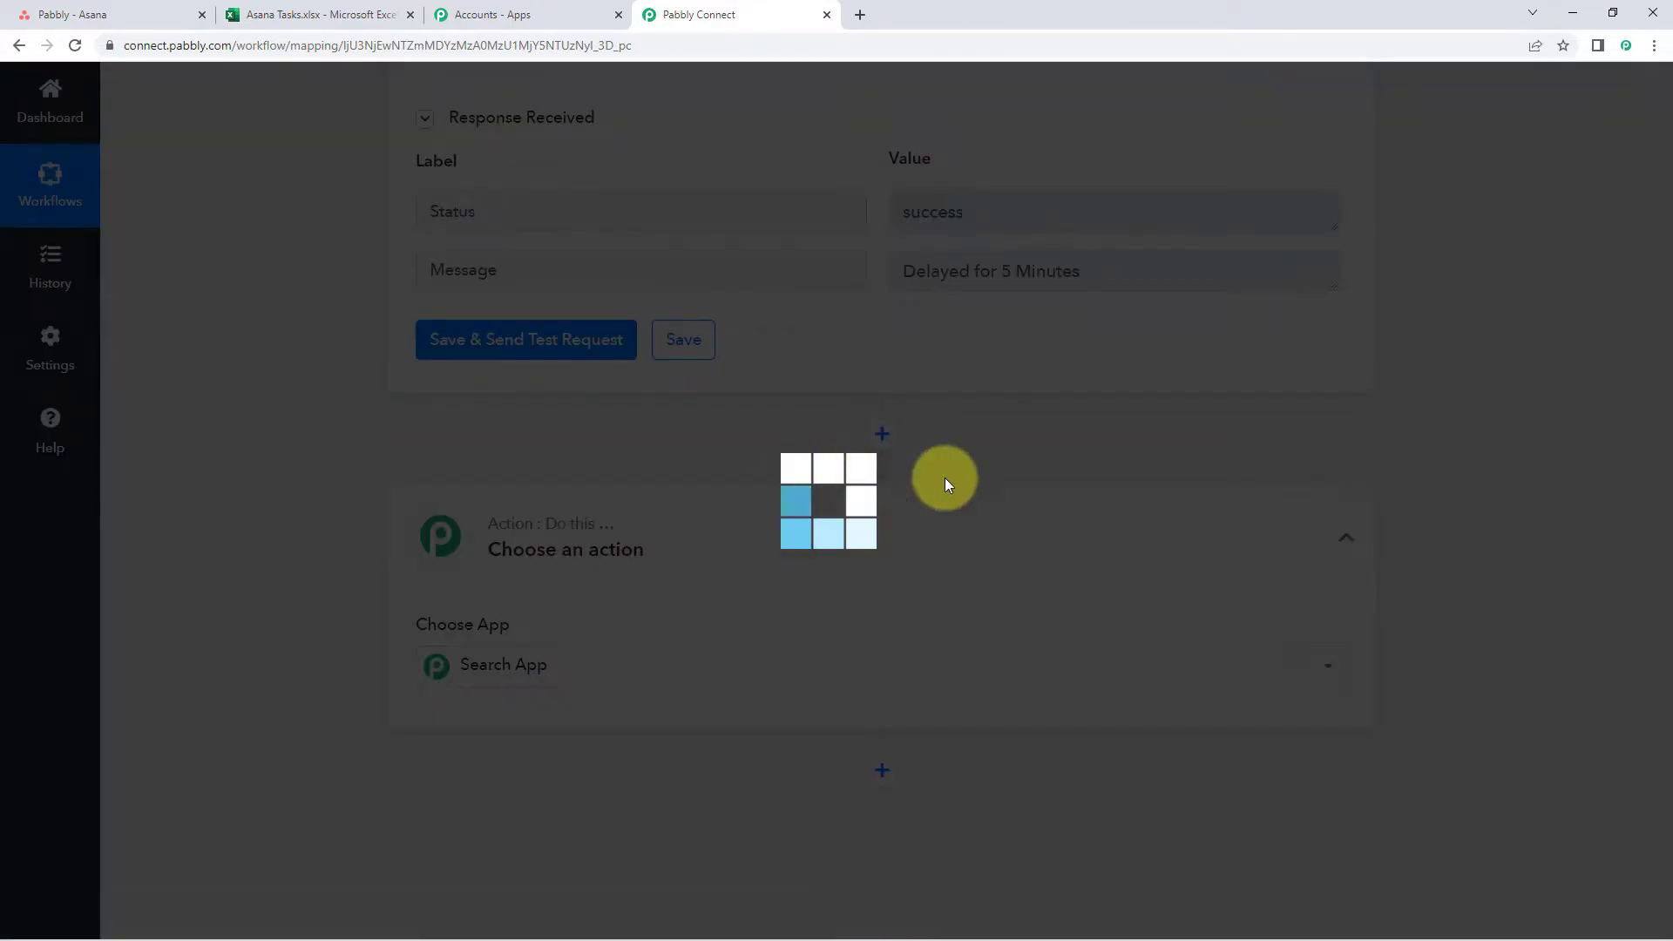
text(Asana)
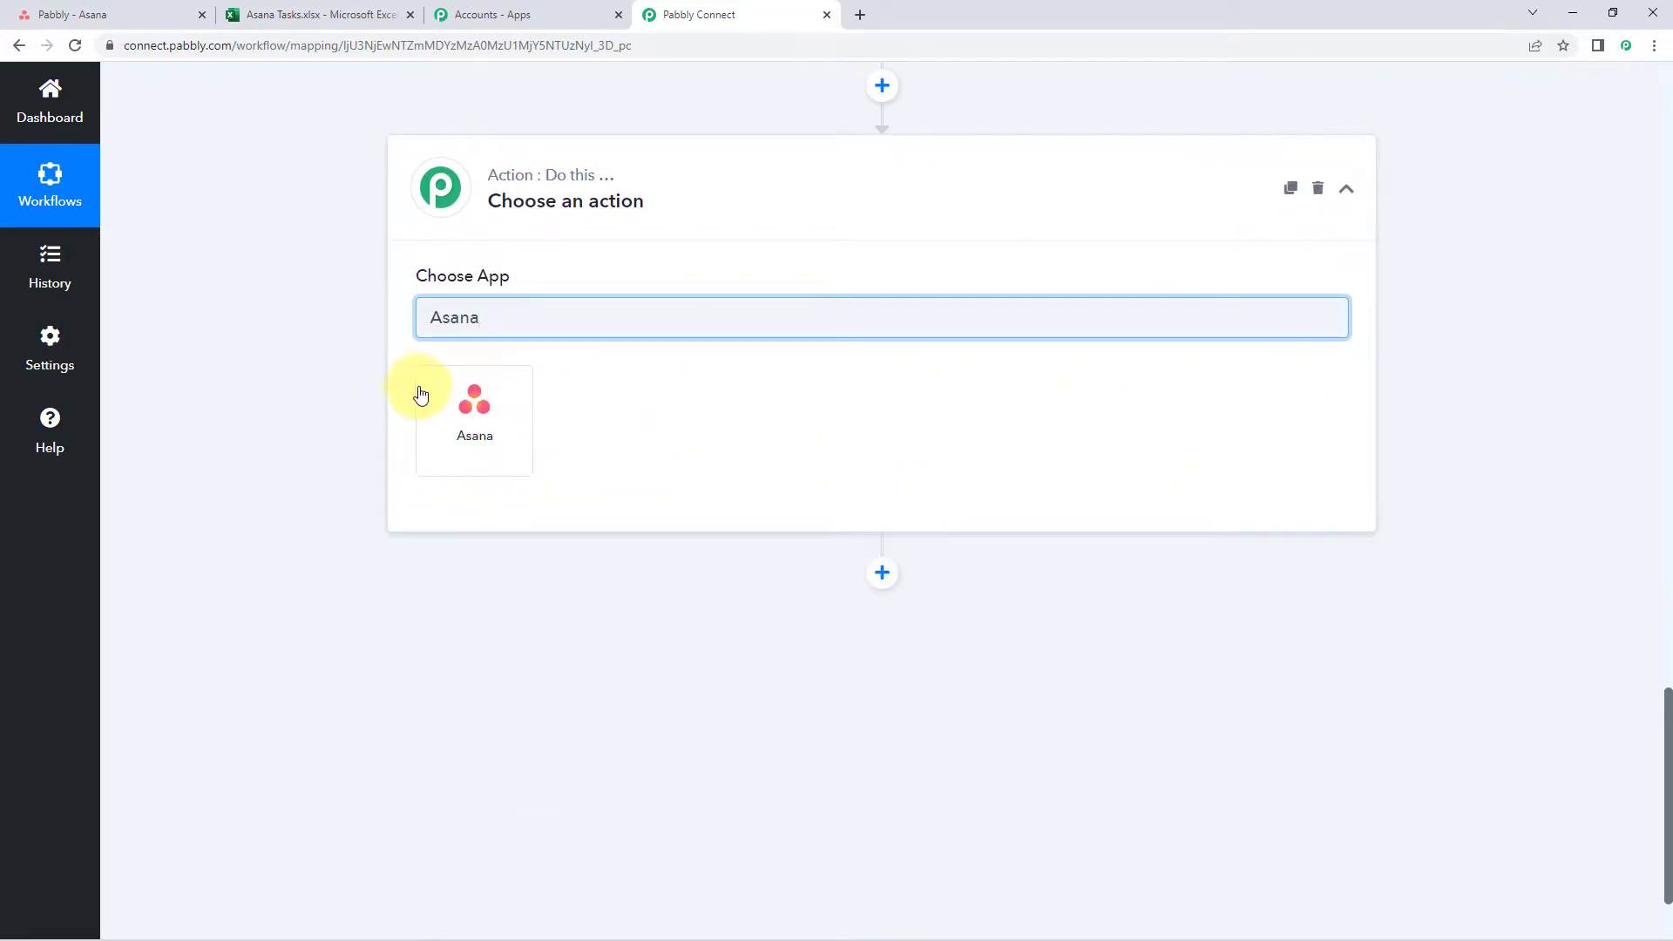
click(427, 387)
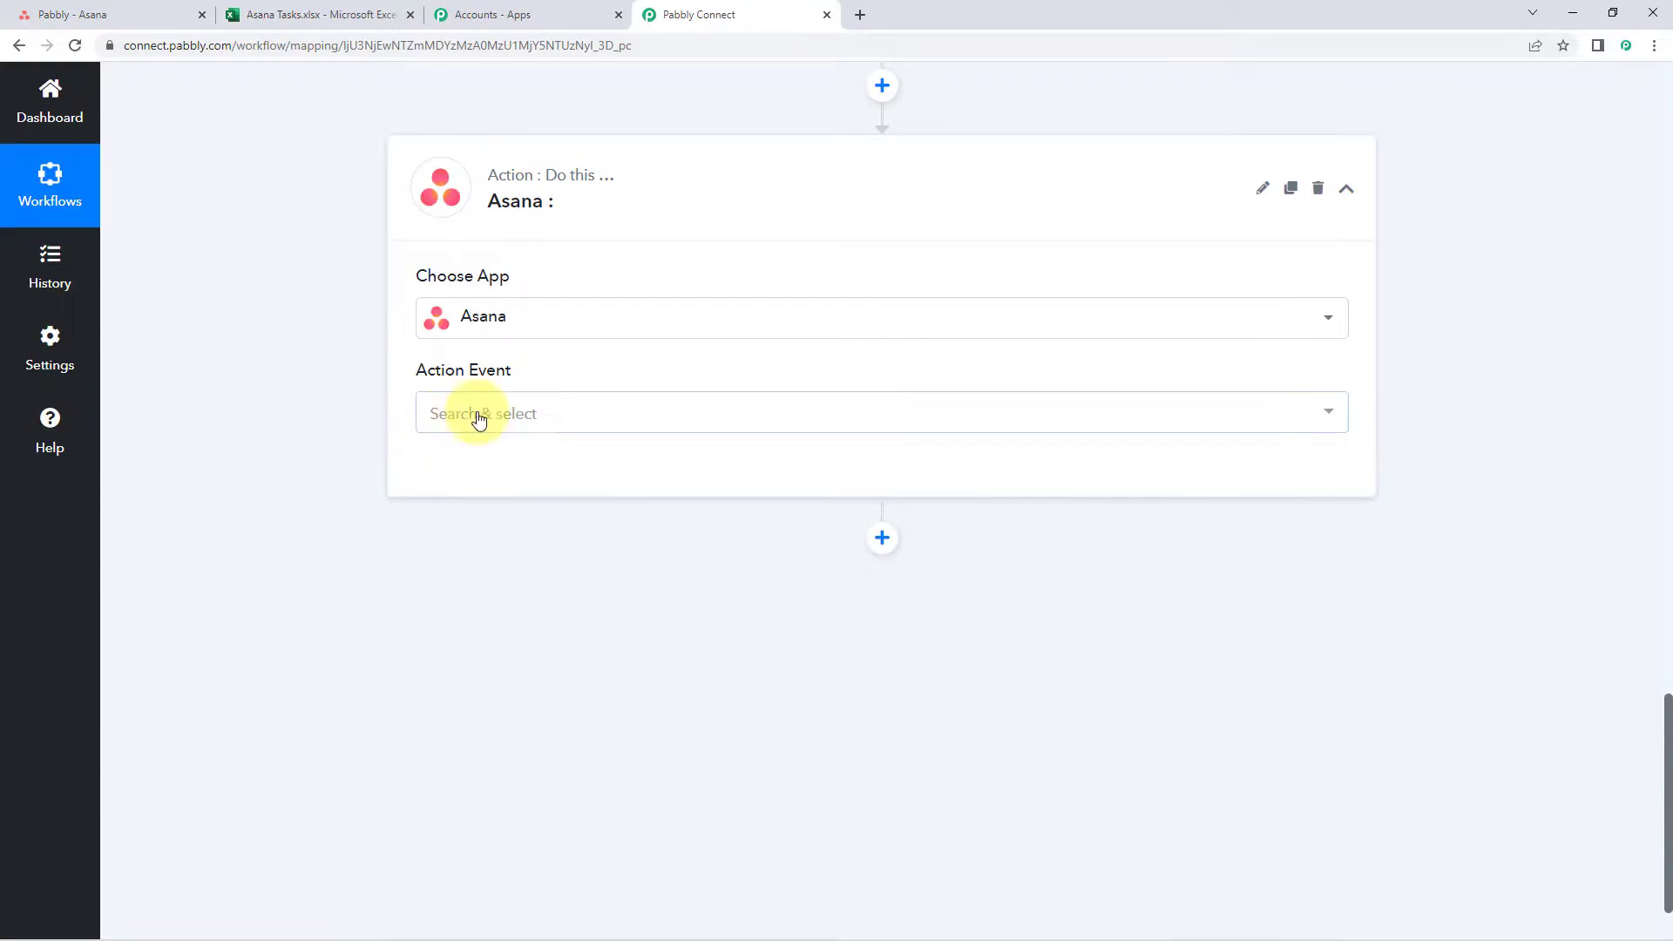
Step: Set the Asana action event to Get a Task and connect it with the existing connection Asana #28
click(598, 431)
scroll(306, 408, down, 2)
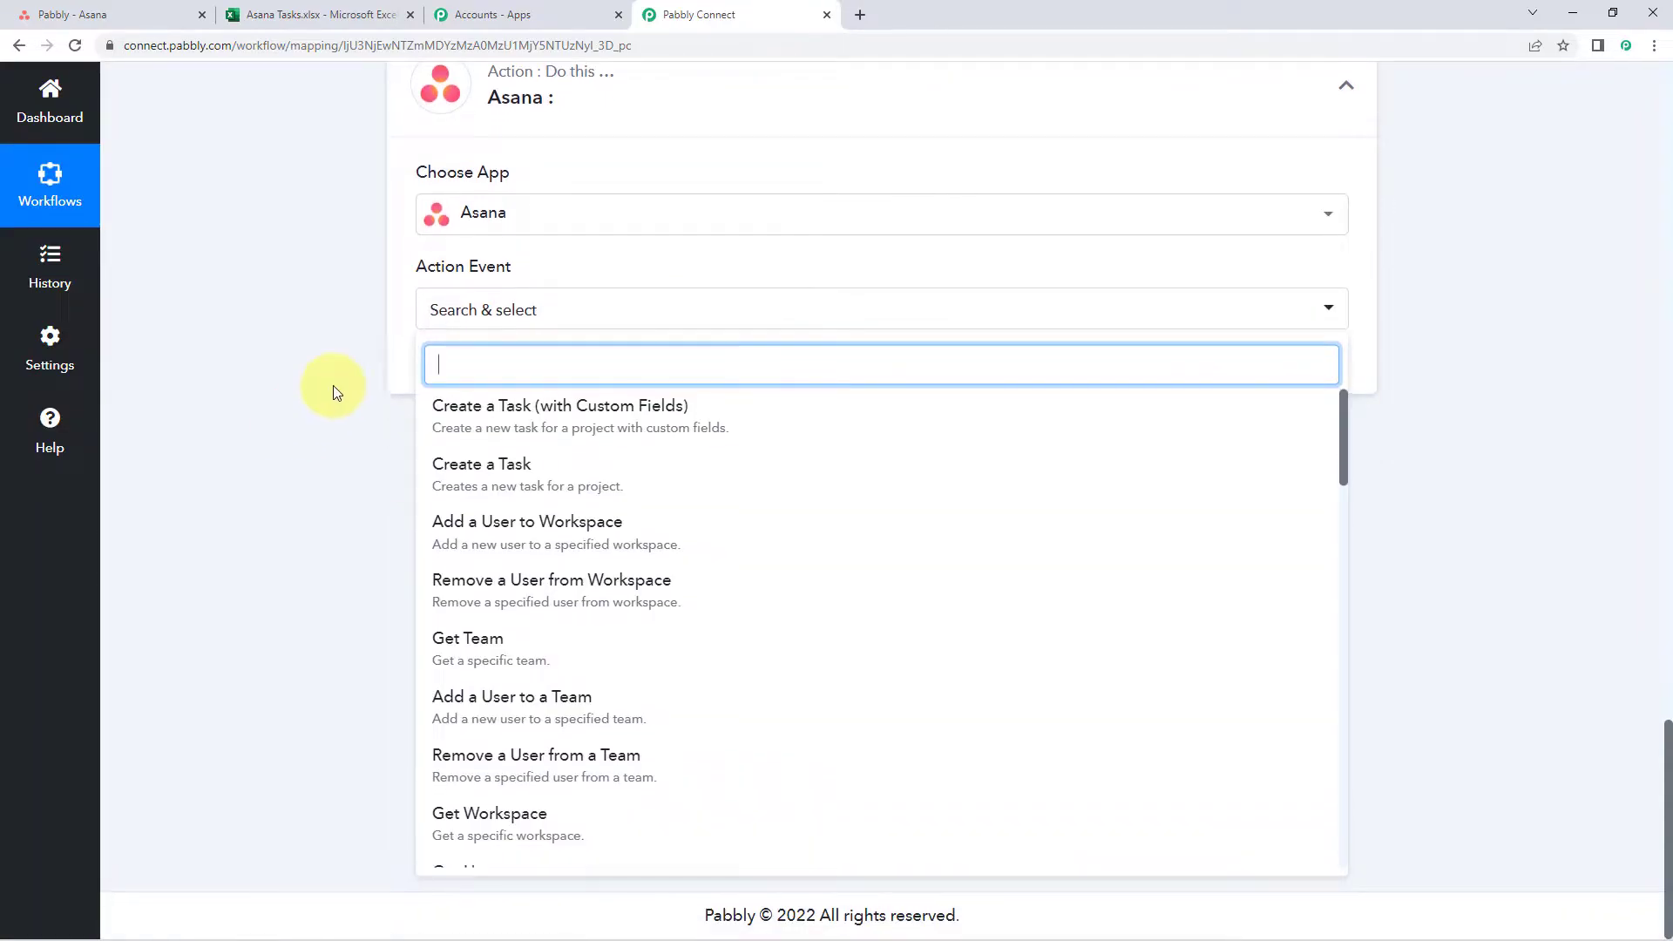
scroll(610, 467, down, 4)
scroll(621, 475, down, 6)
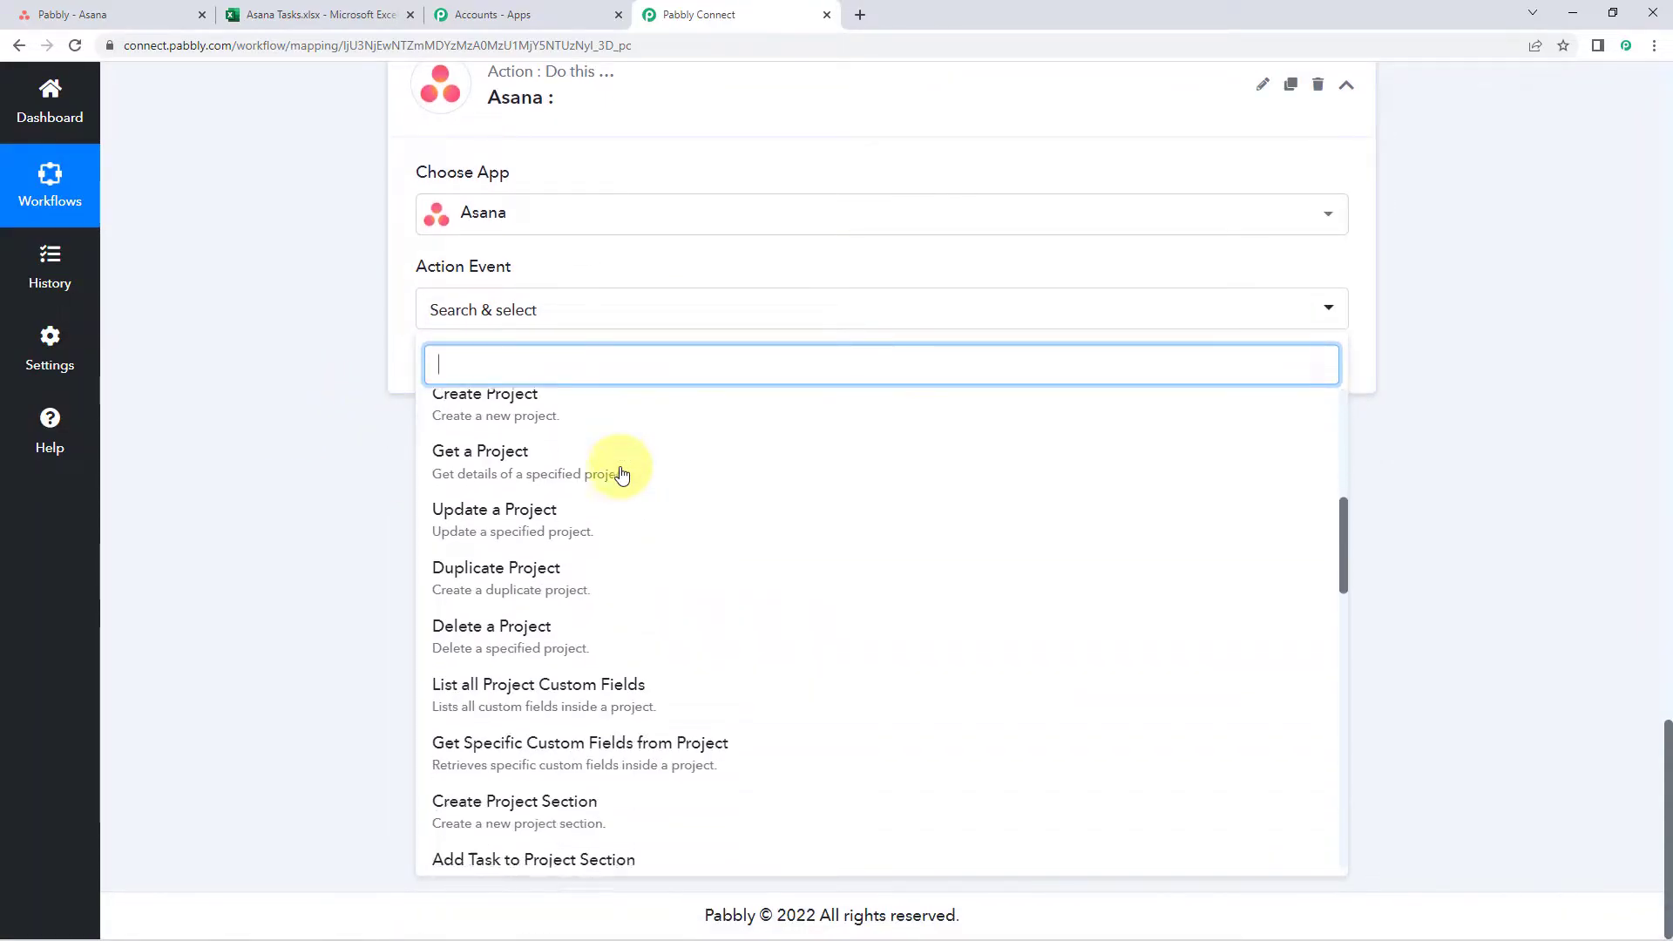
scroll(573, 493, down, 7)
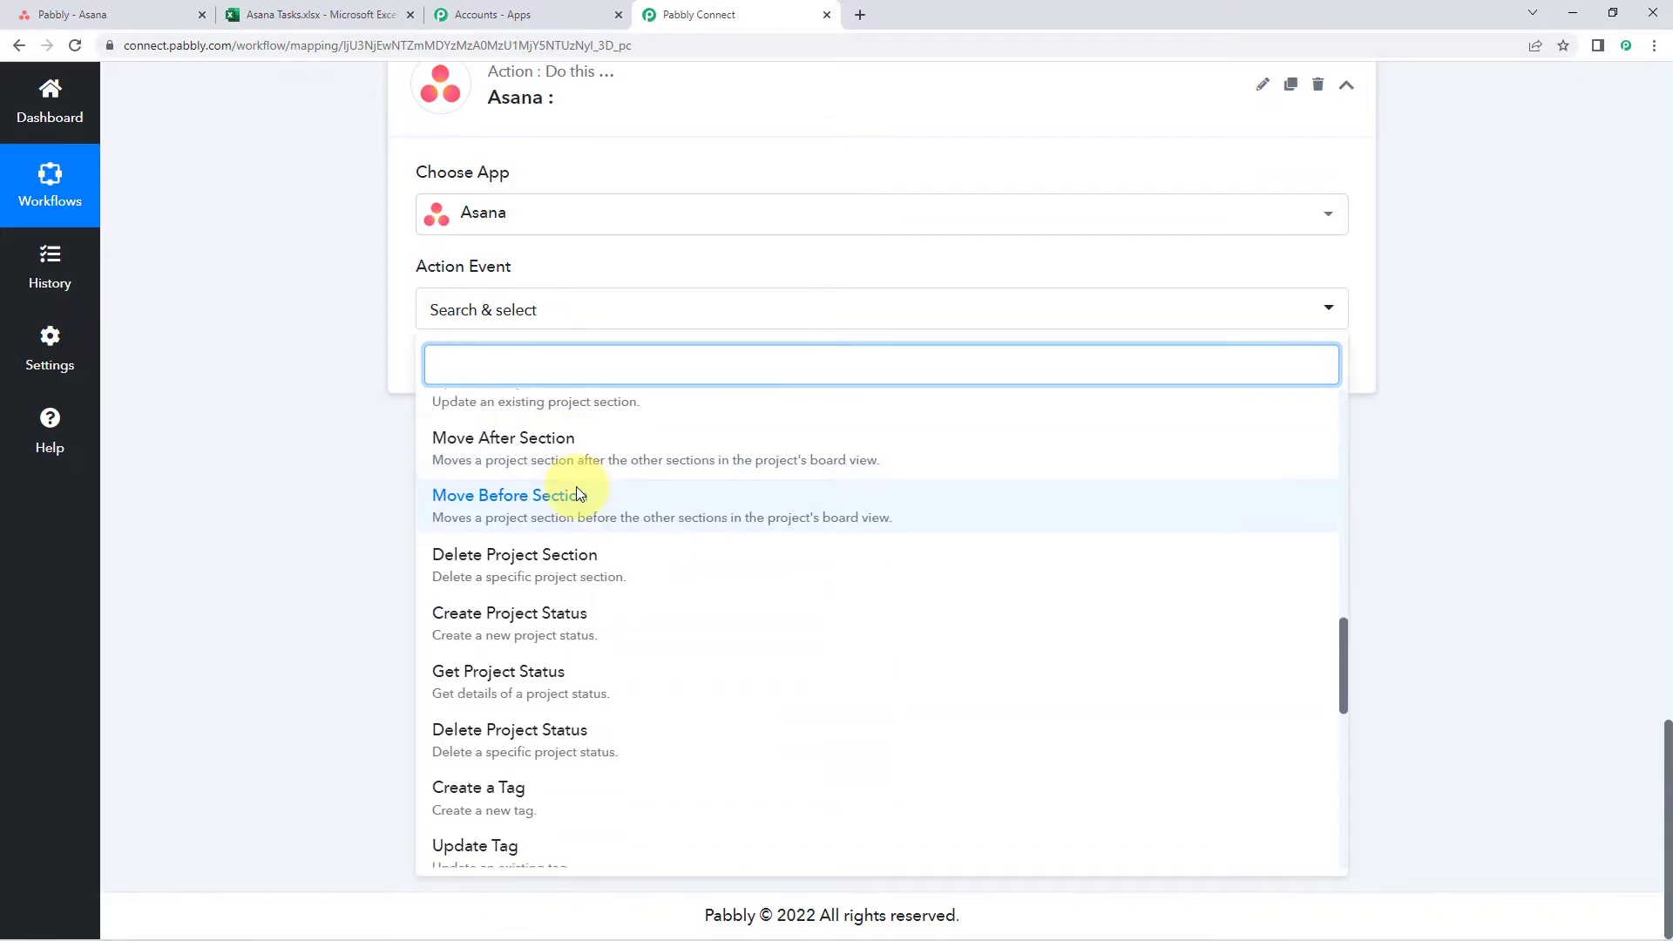
scroll(579, 495, down, 4)
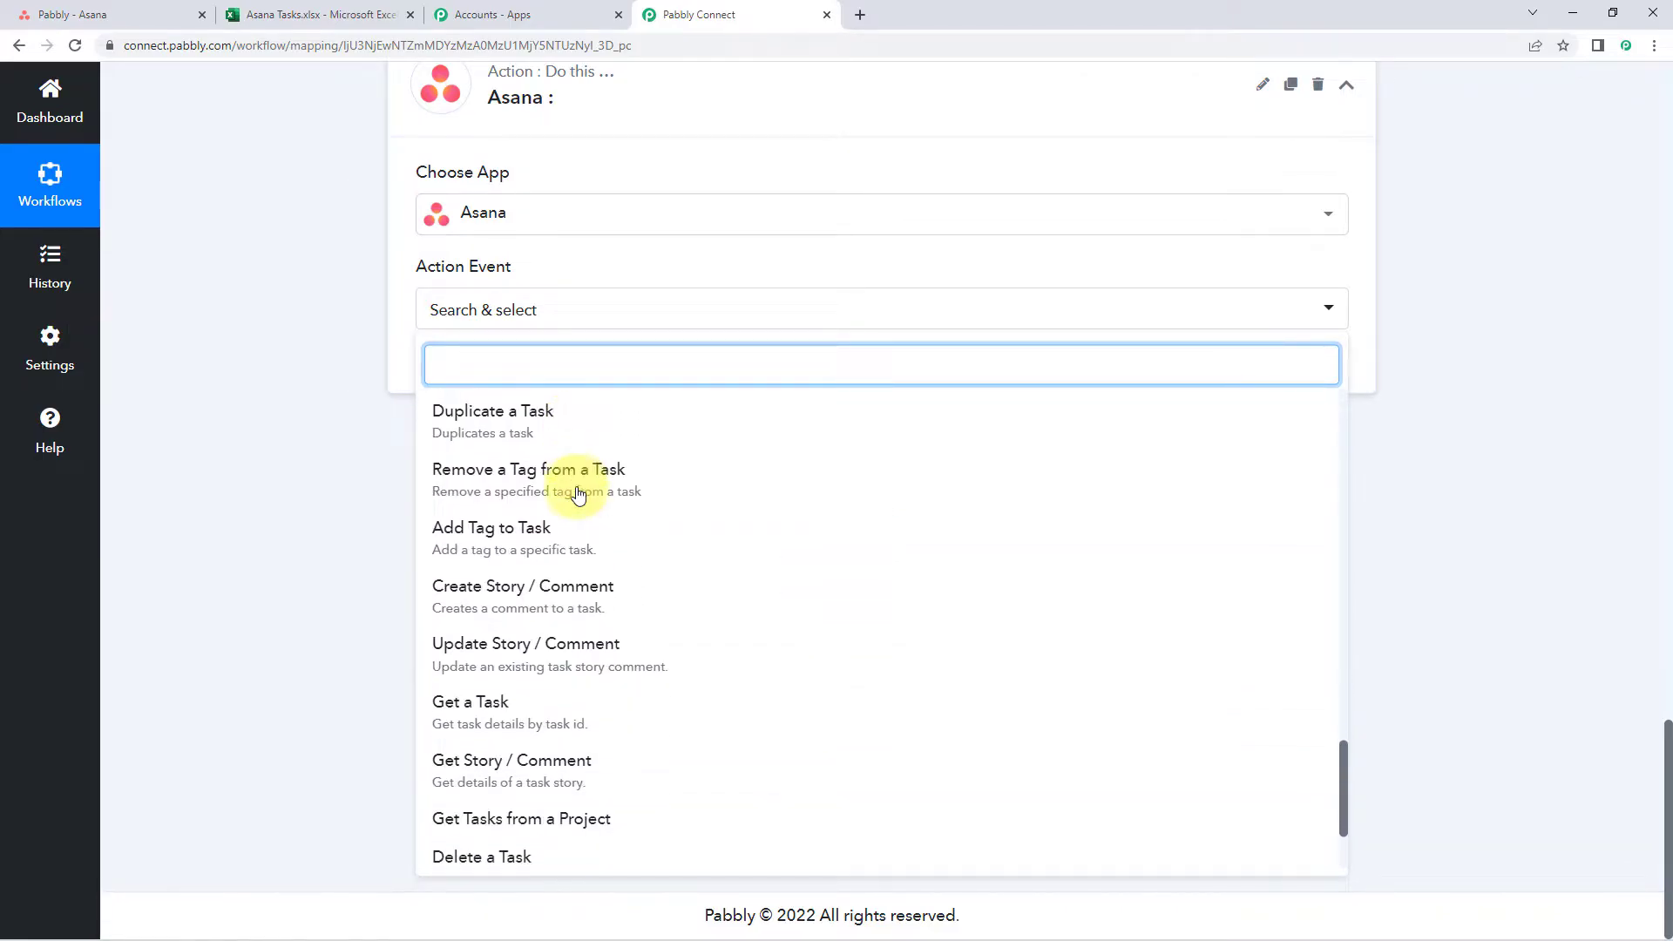
click(530, 624)
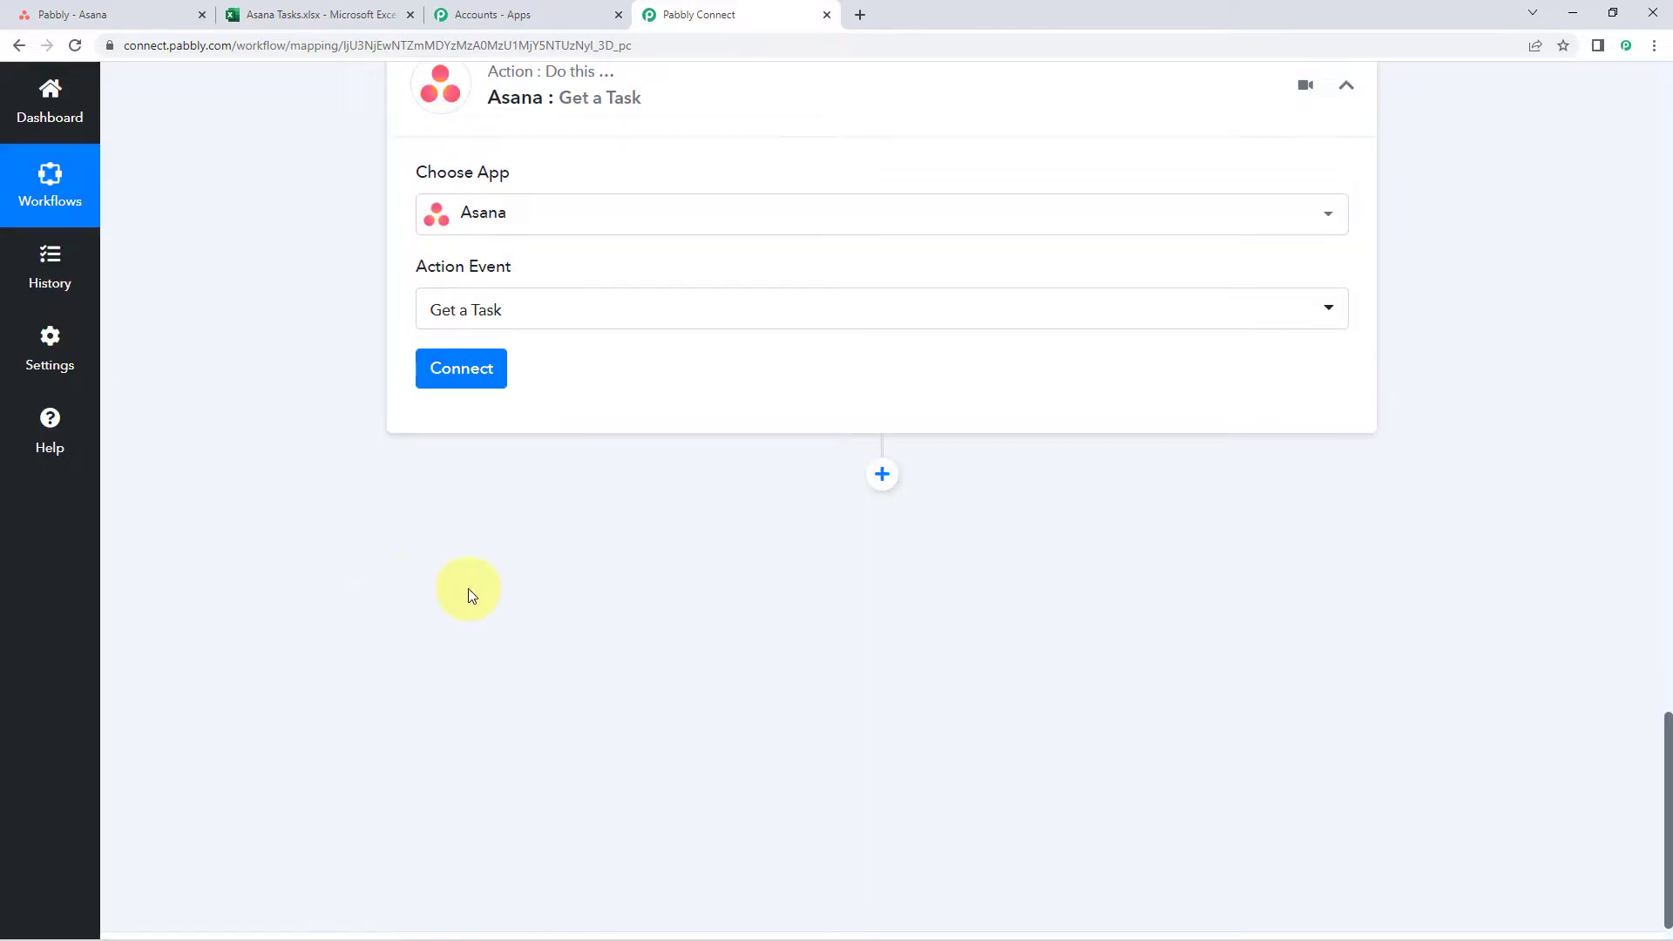
click(465, 370)
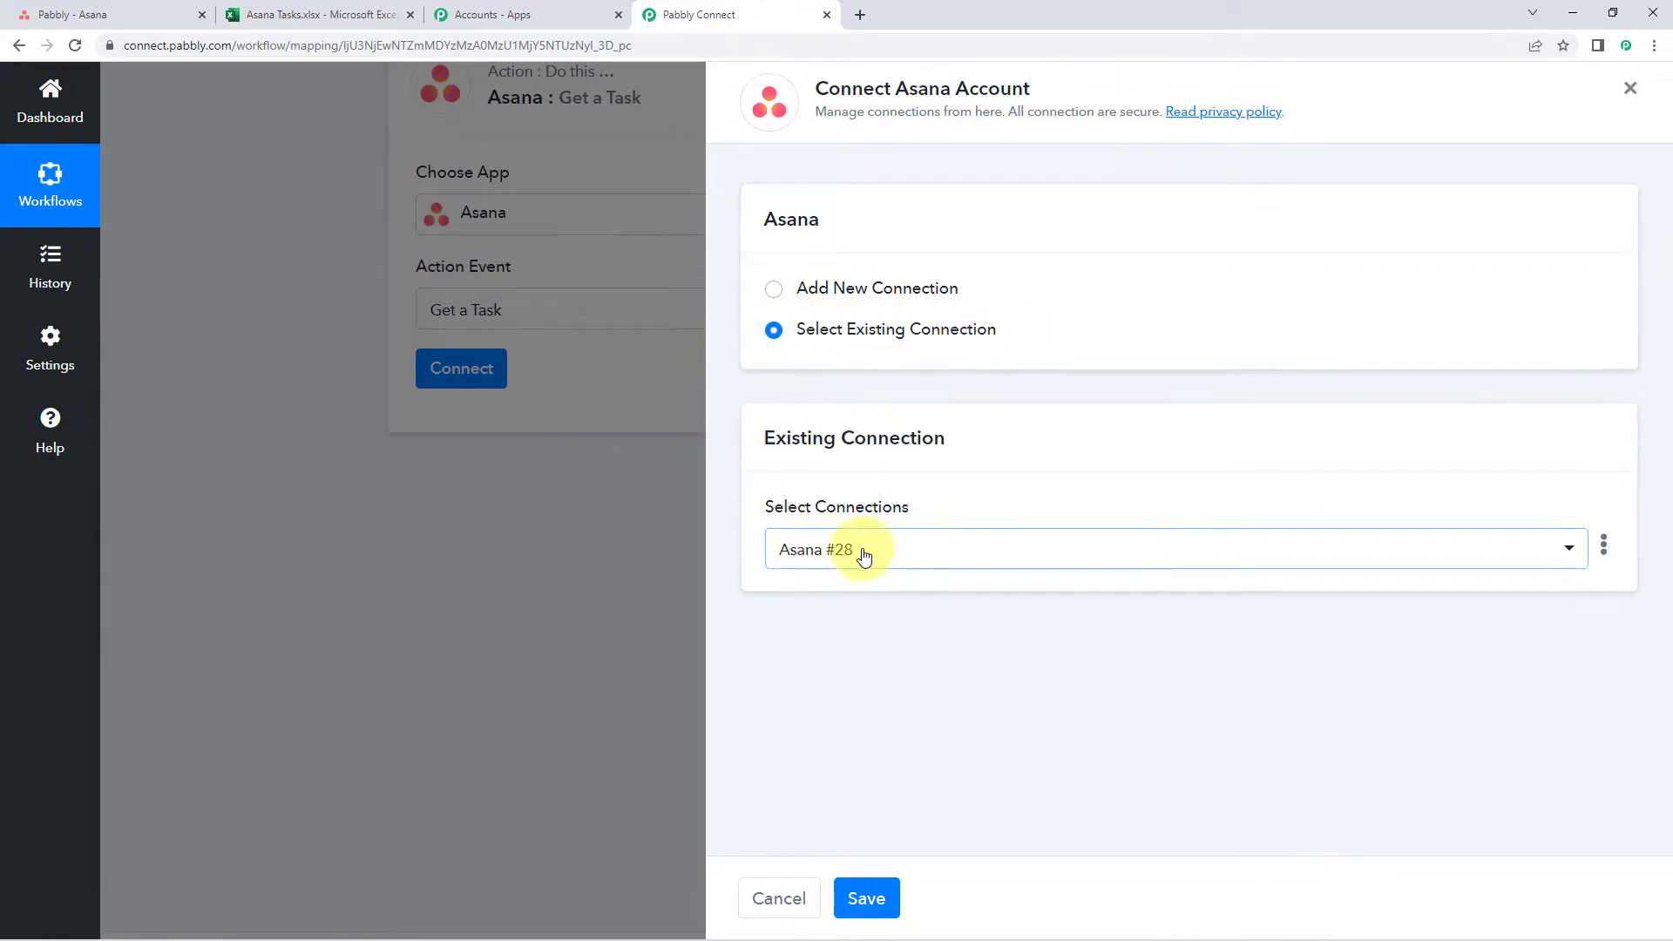
click(868, 902)
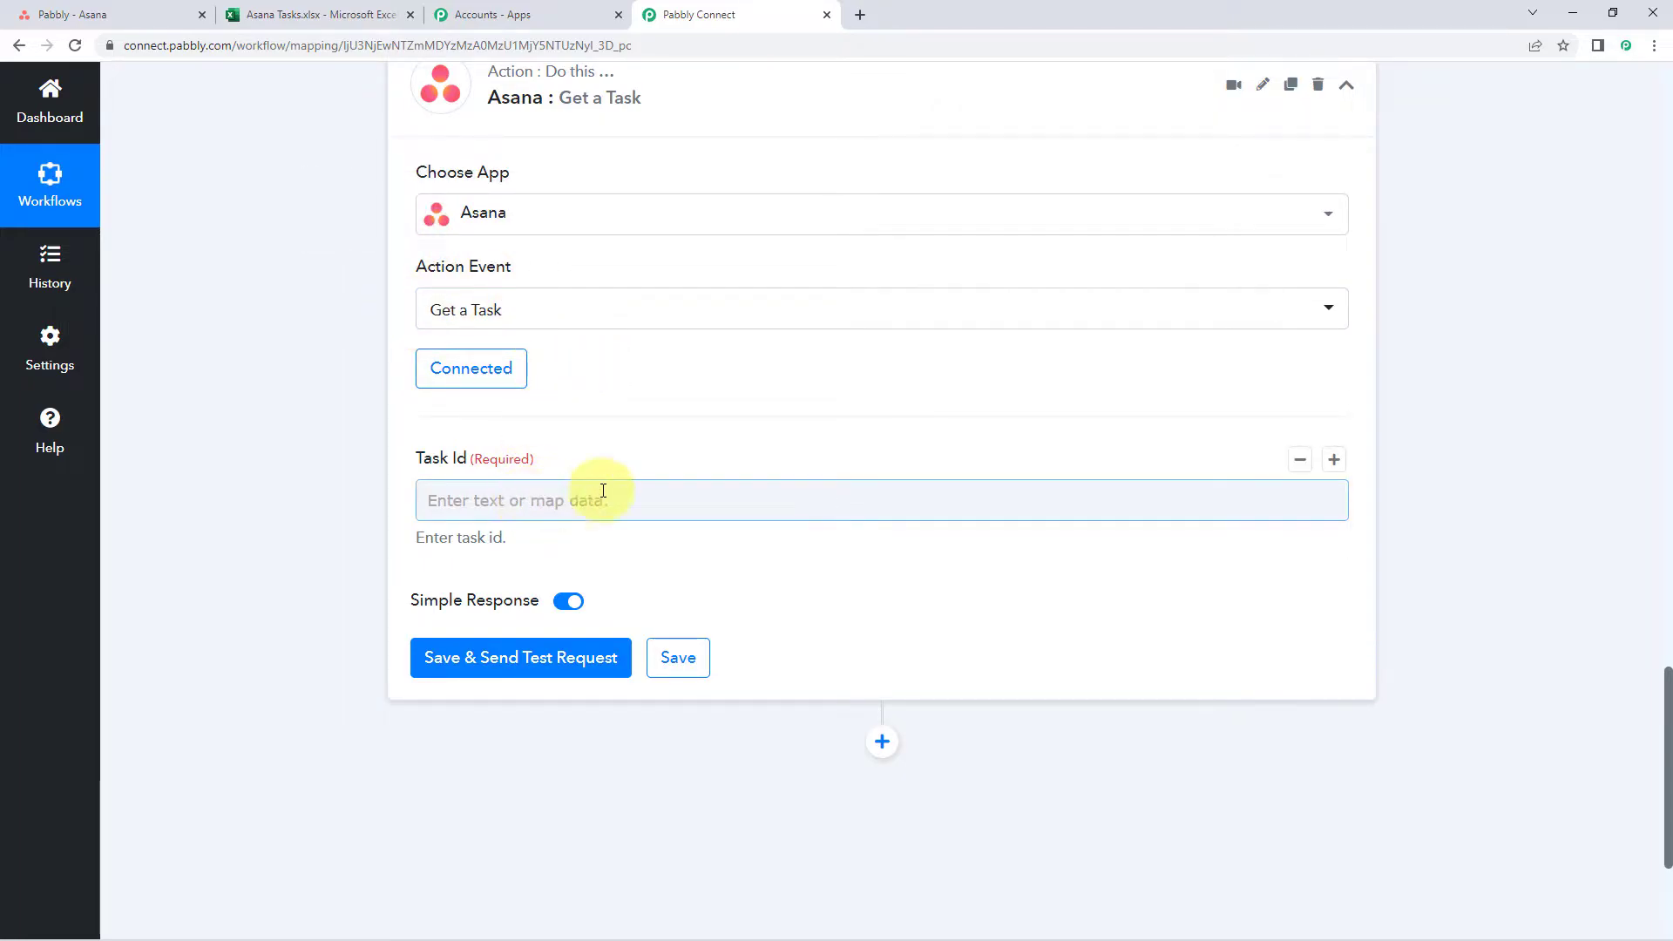
Step: Collapse the Delay by Pabbly step and locate the task's Resource Gid in the Asana trigger response
scroll(761, 432, up, 5)
scroll(797, 453, up, 8)
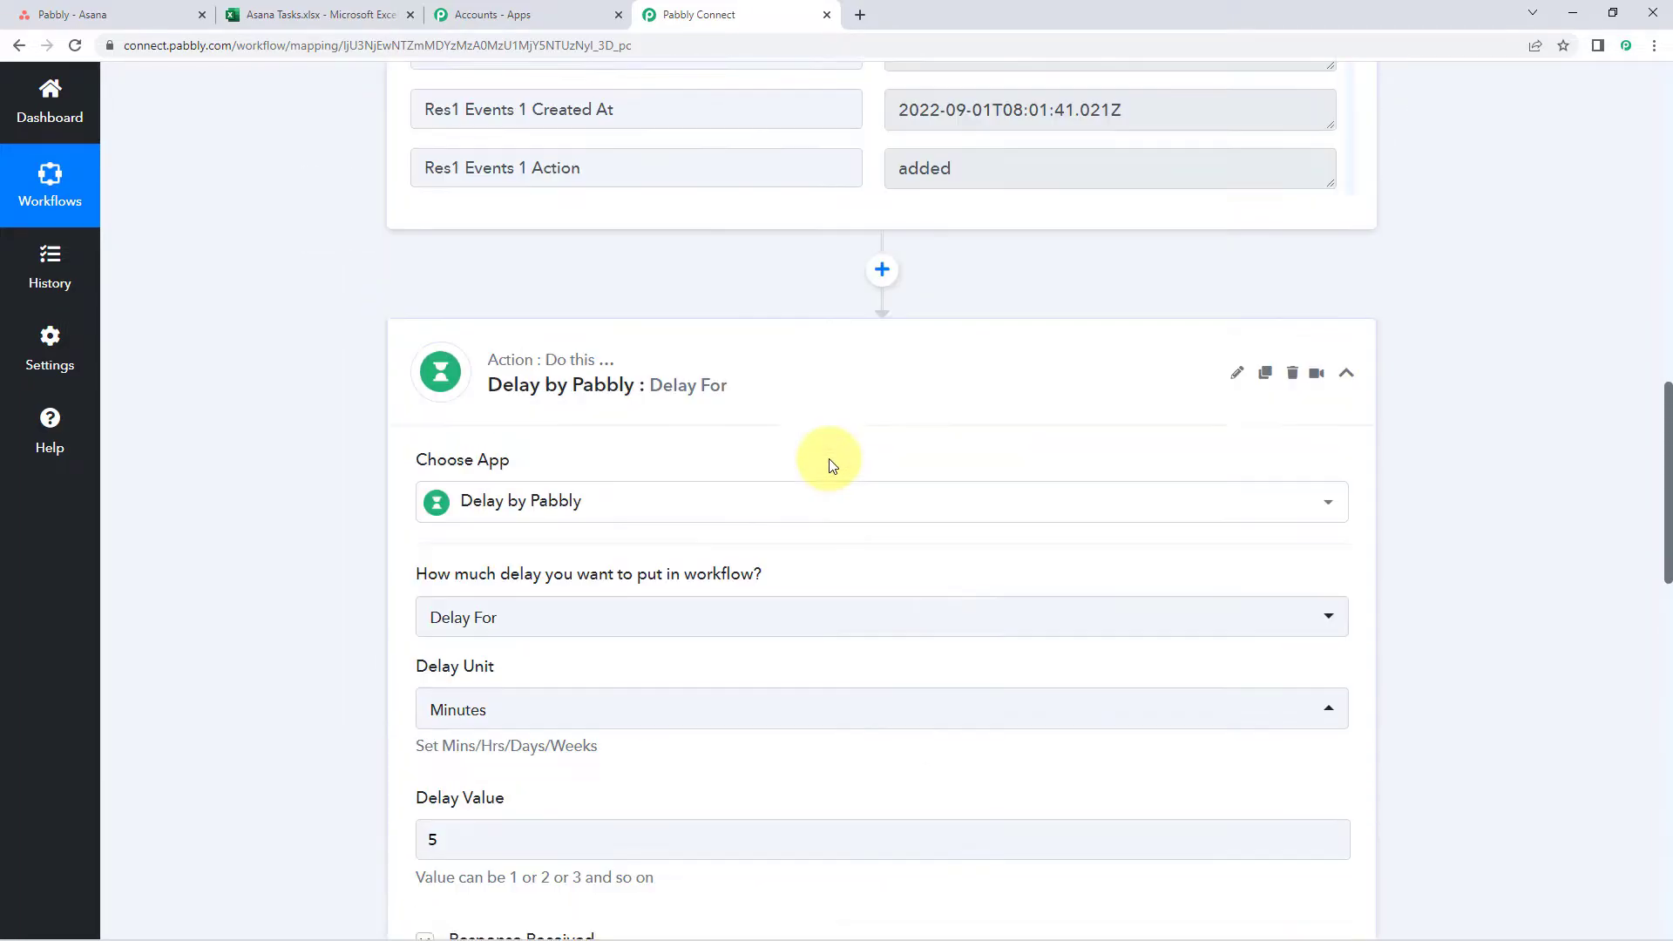
click(823, 401)
scroll(825, 388, up, 4)
scroll(823, 424, up, 2)
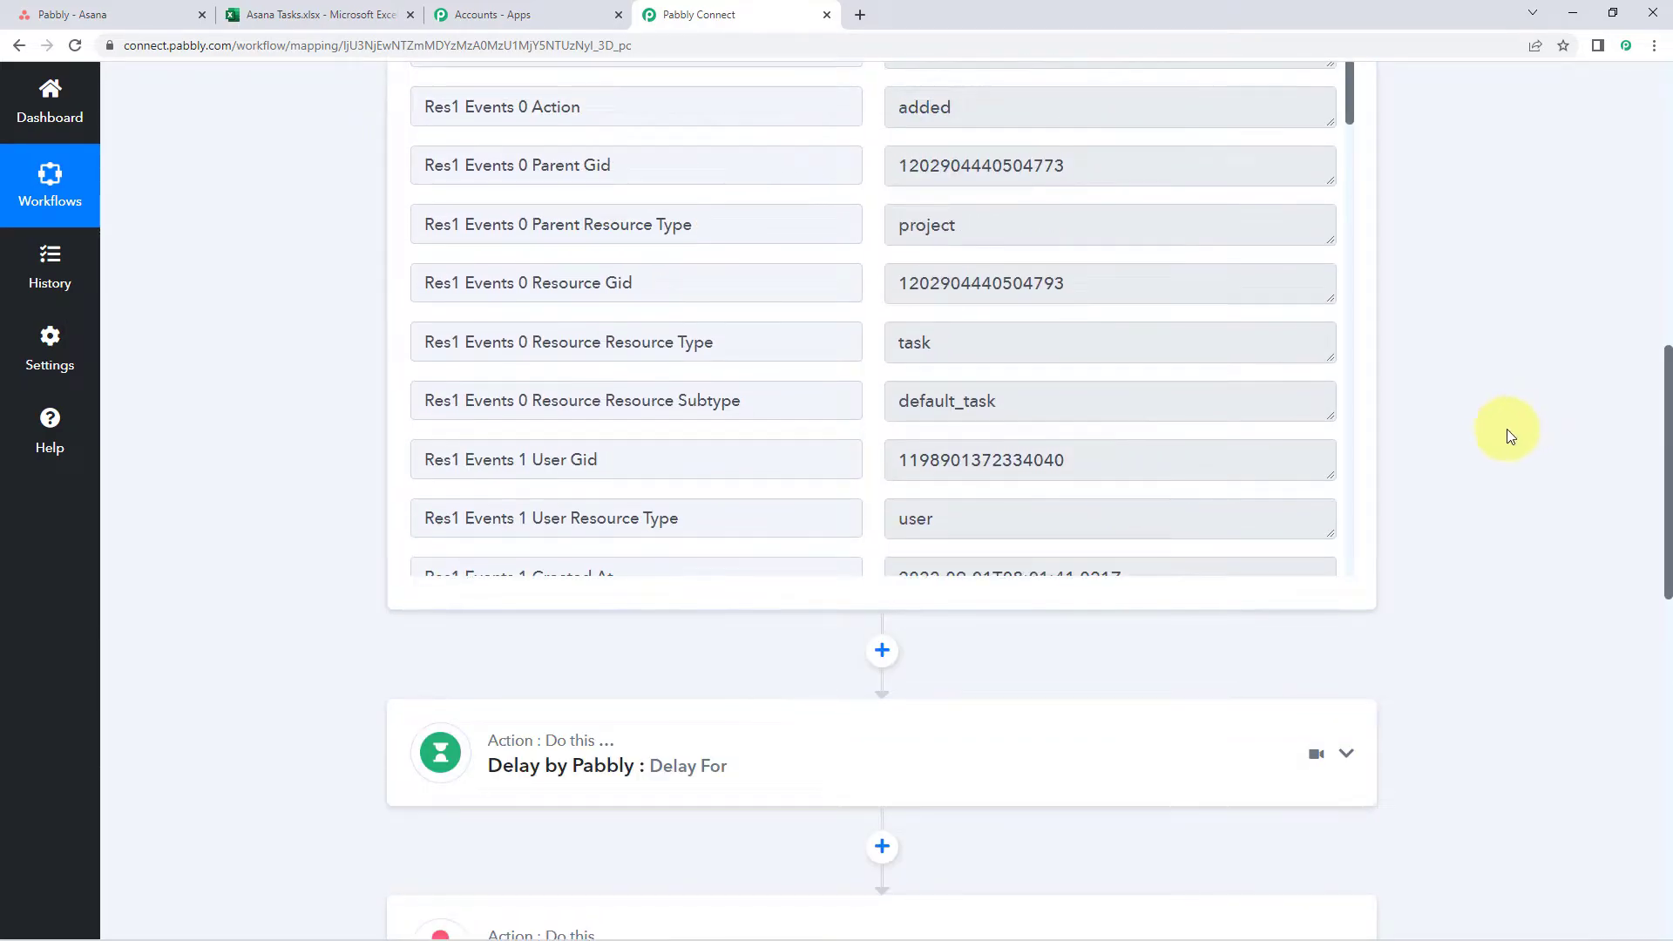
scroll(1511, 427, up, 2)
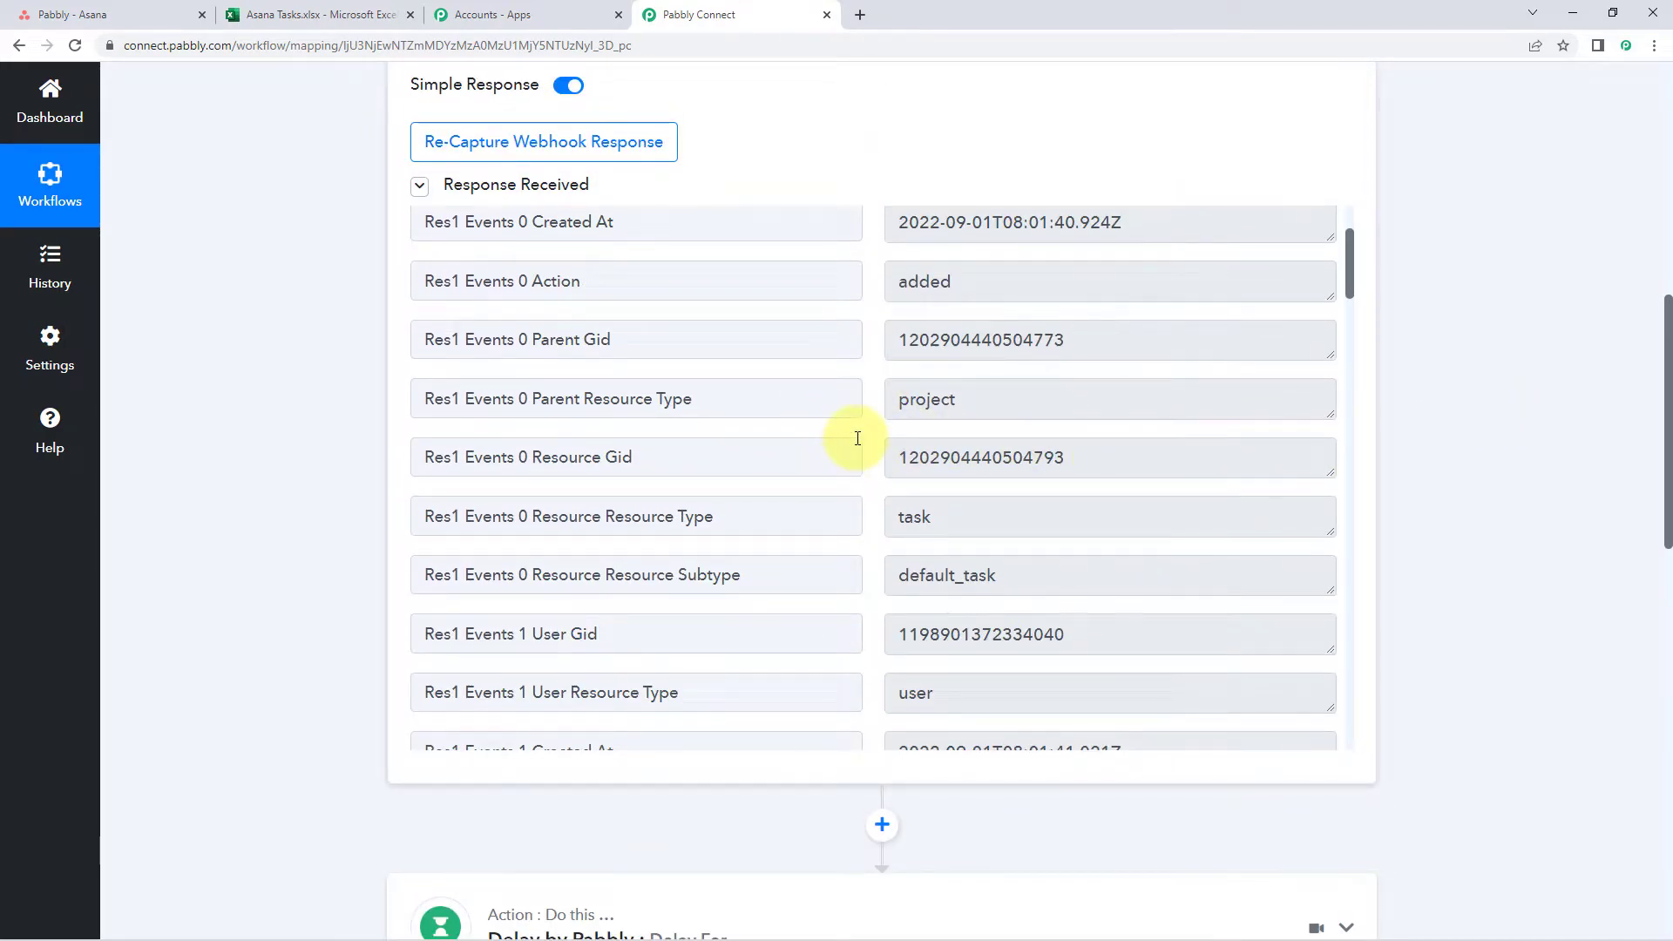
Step: Examine the Res1 Events 0 Parent Gid value in the Asana trigger's response as a candidate for the task ID
scroll(858, 439, up, 2)
scroll(857, 438, up, 2)
scroll(880, 406, down, 2)
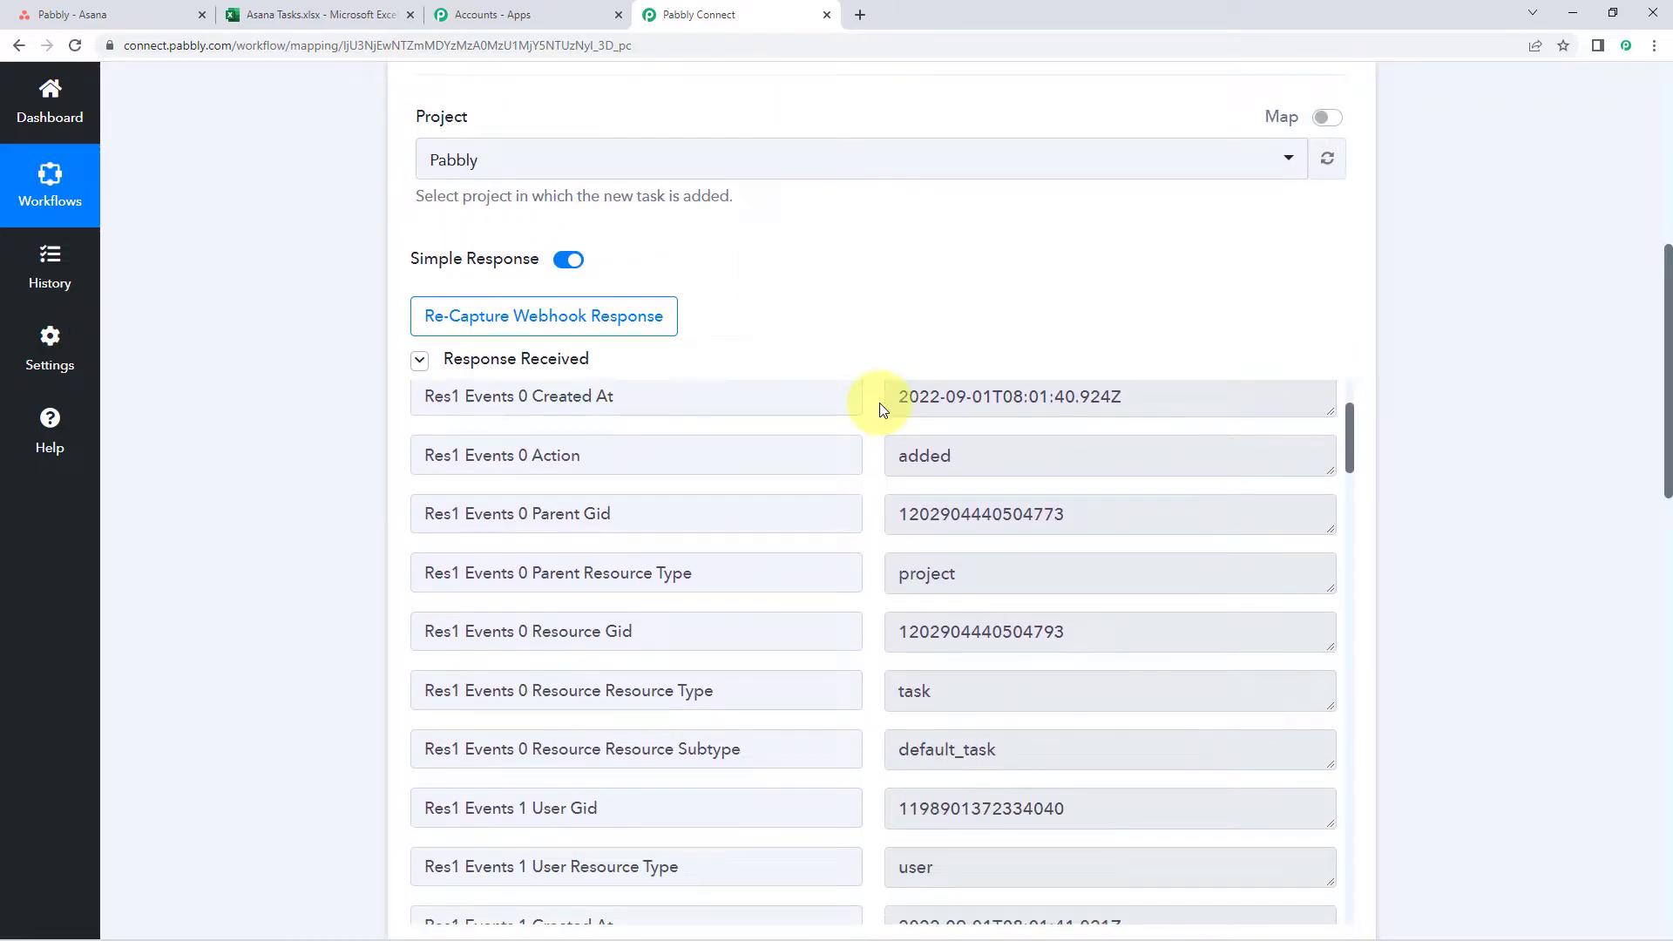
drag(888, 518, 1059, 542)
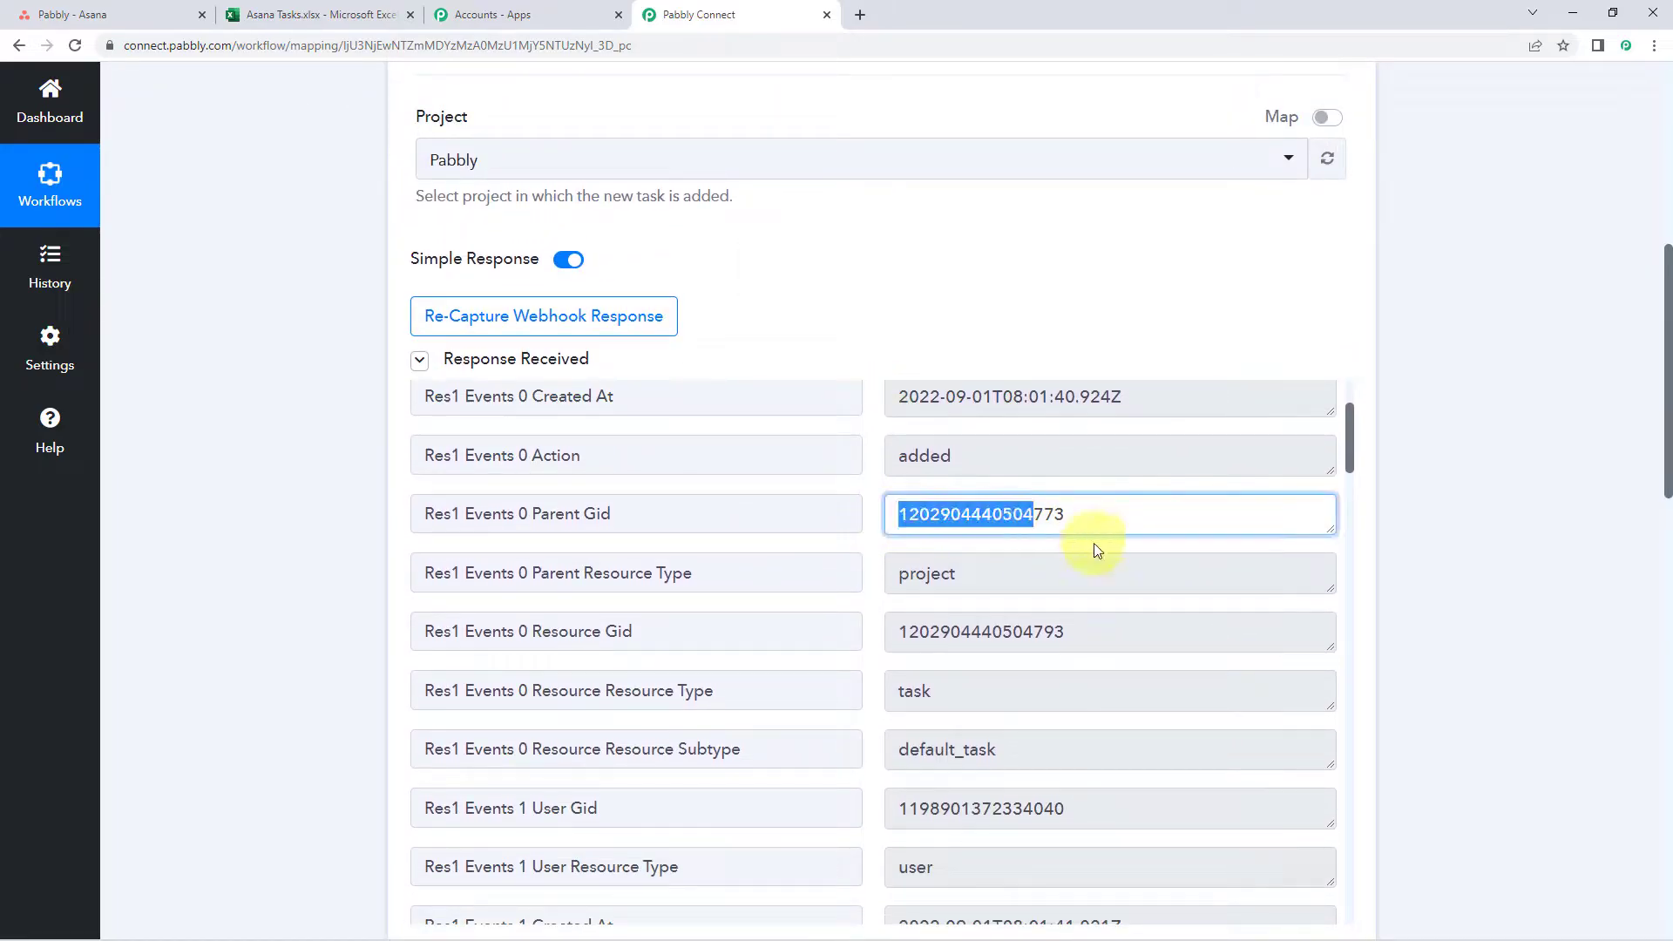
click(633, 514)
drag(631, 517, 355, 523)
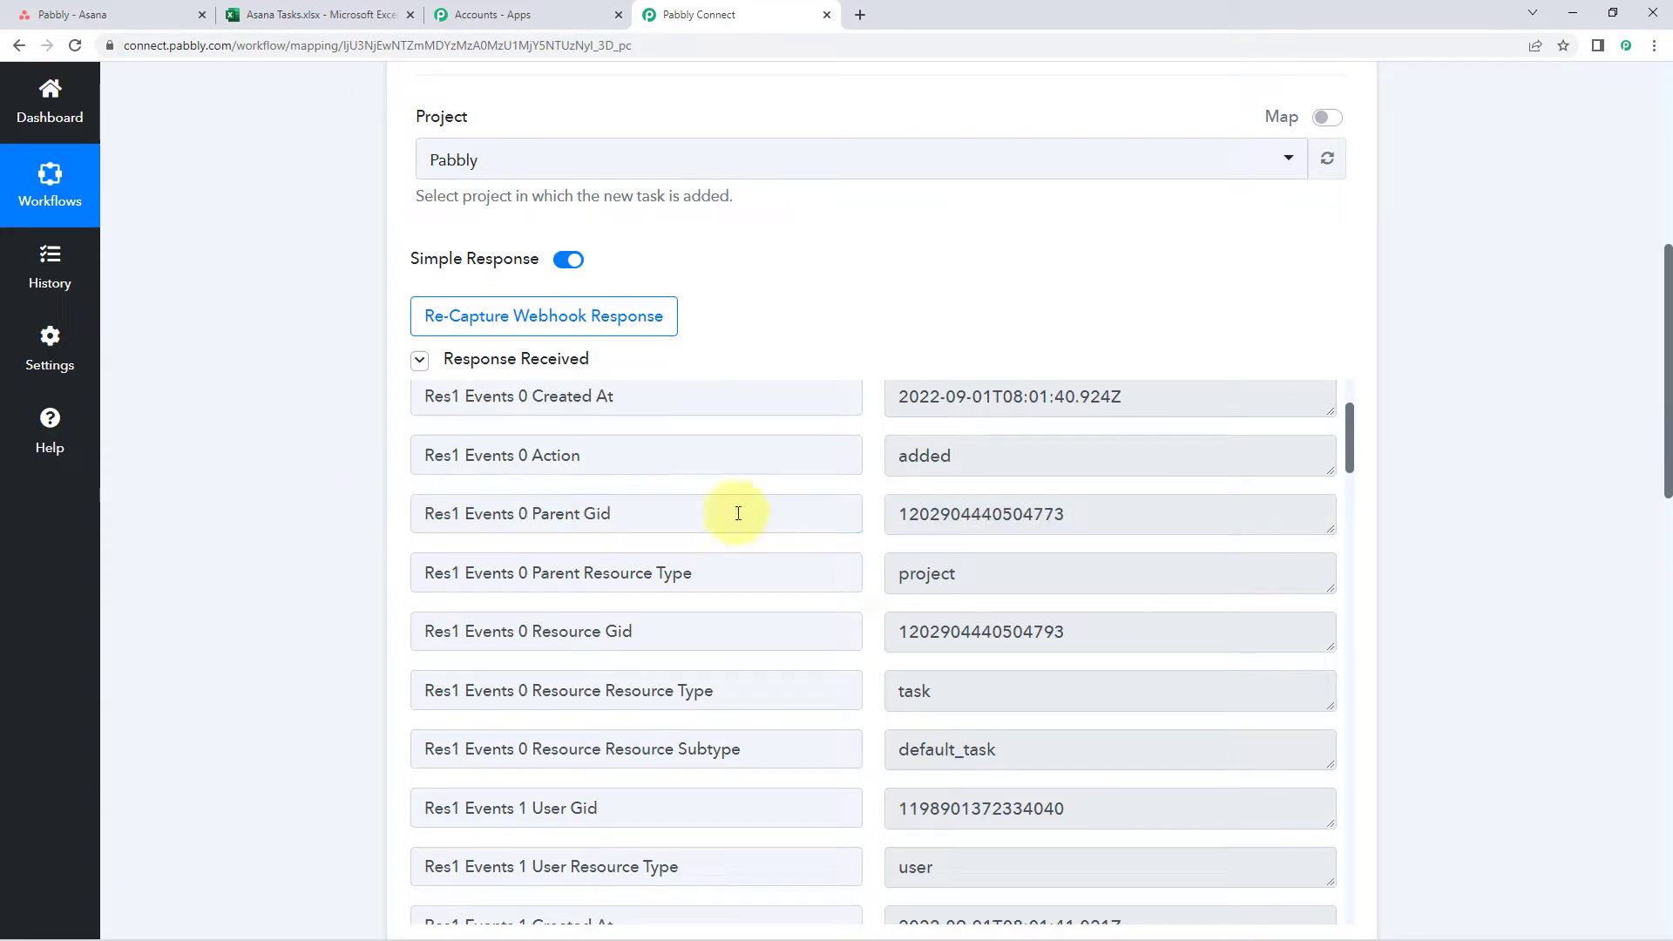
drag(1123, 503, 921, 515)
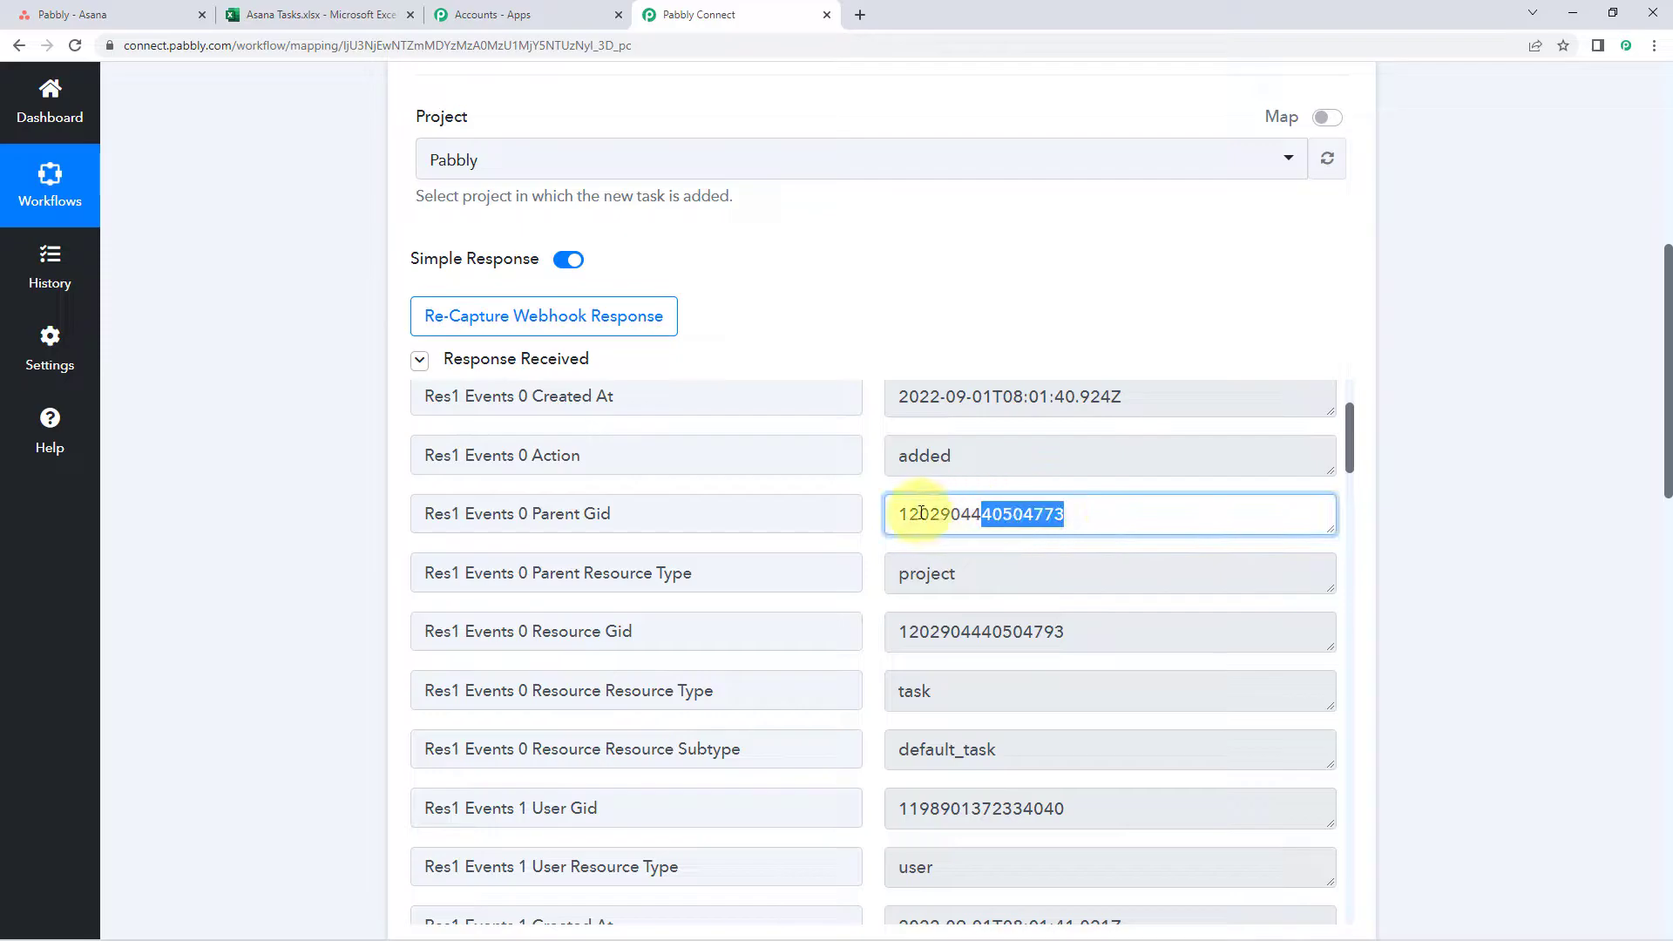
click(851, 485)
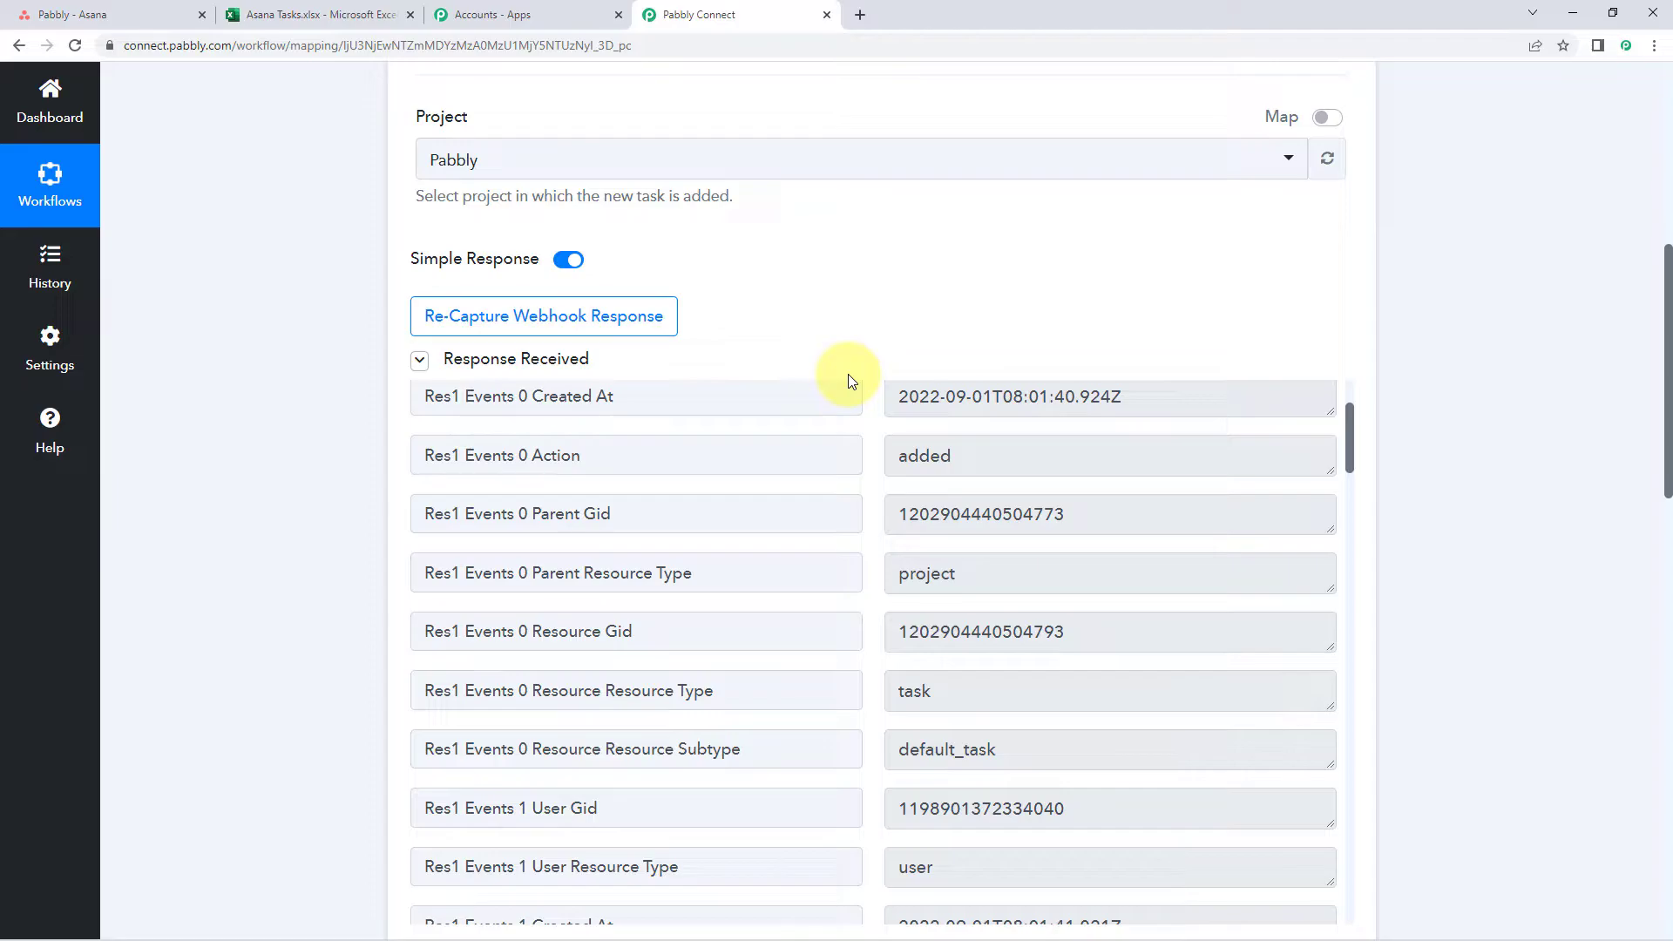
drag(1070, 515, 903, 518)
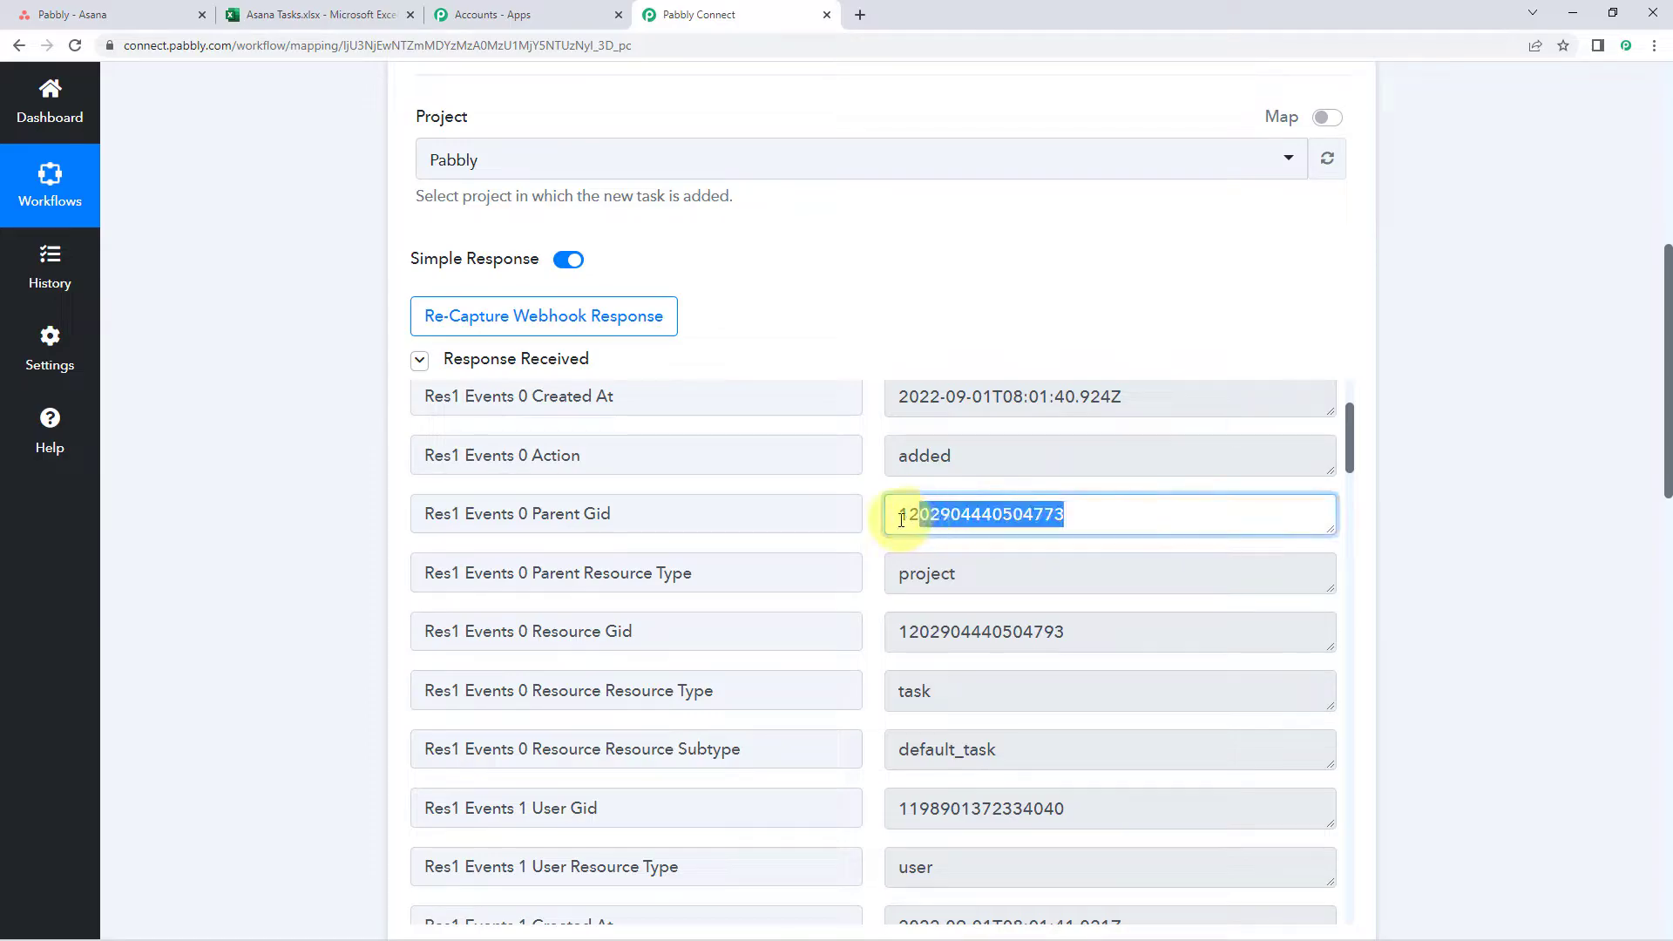
click(871, 507)
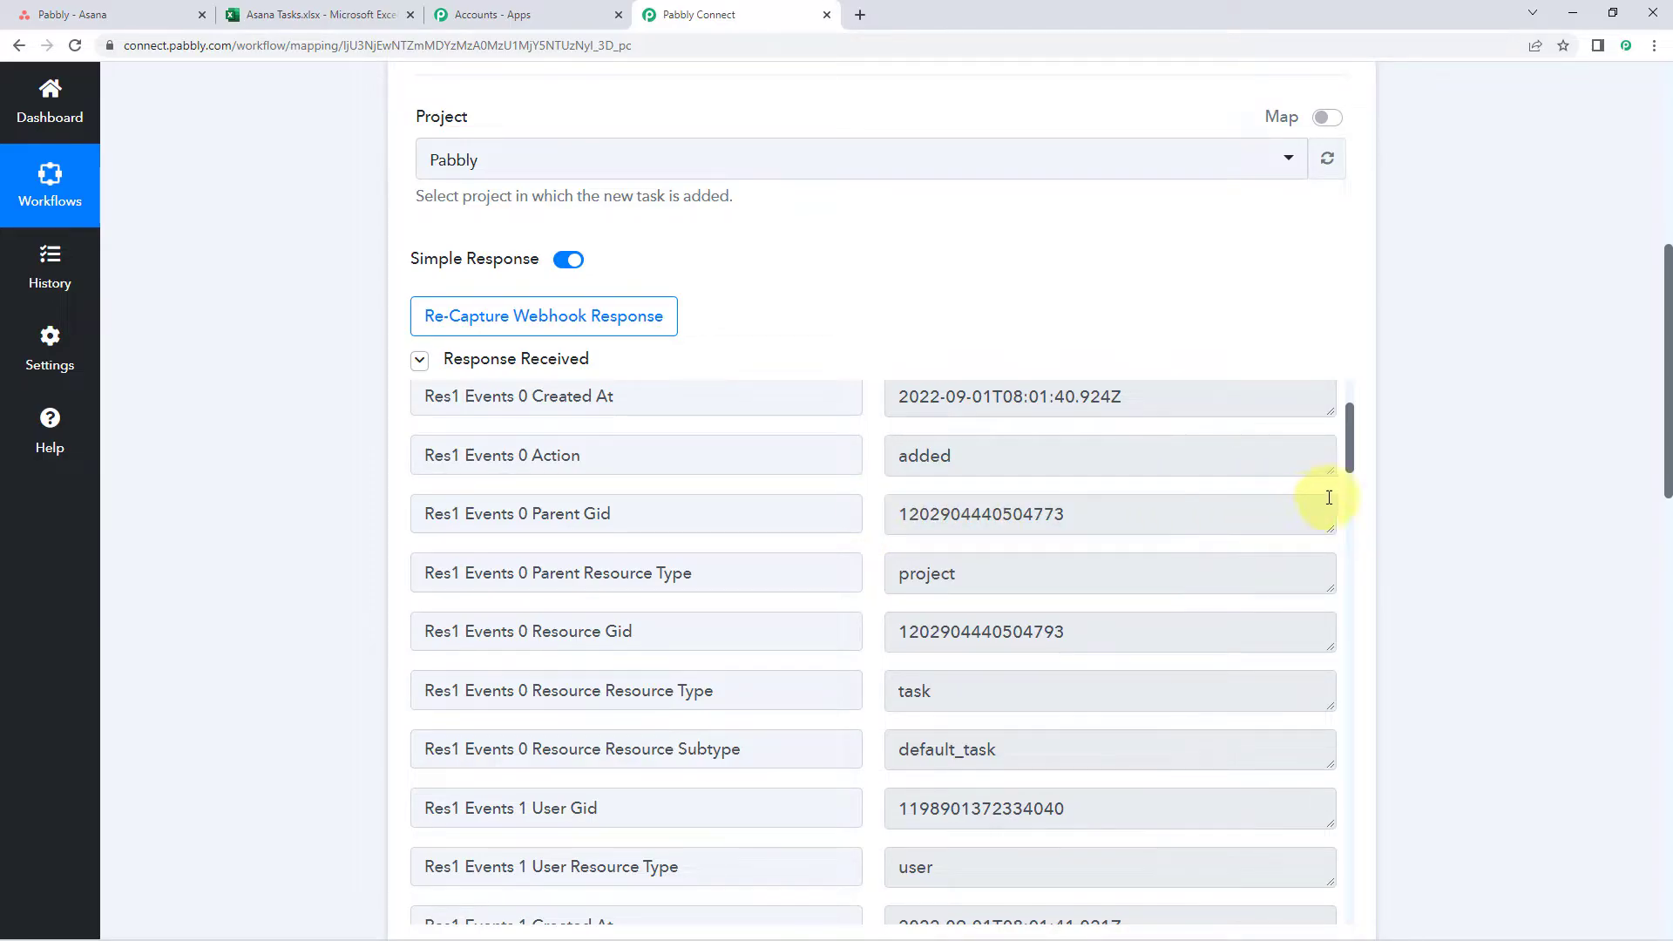
drag(1083, 503, 862, 523)
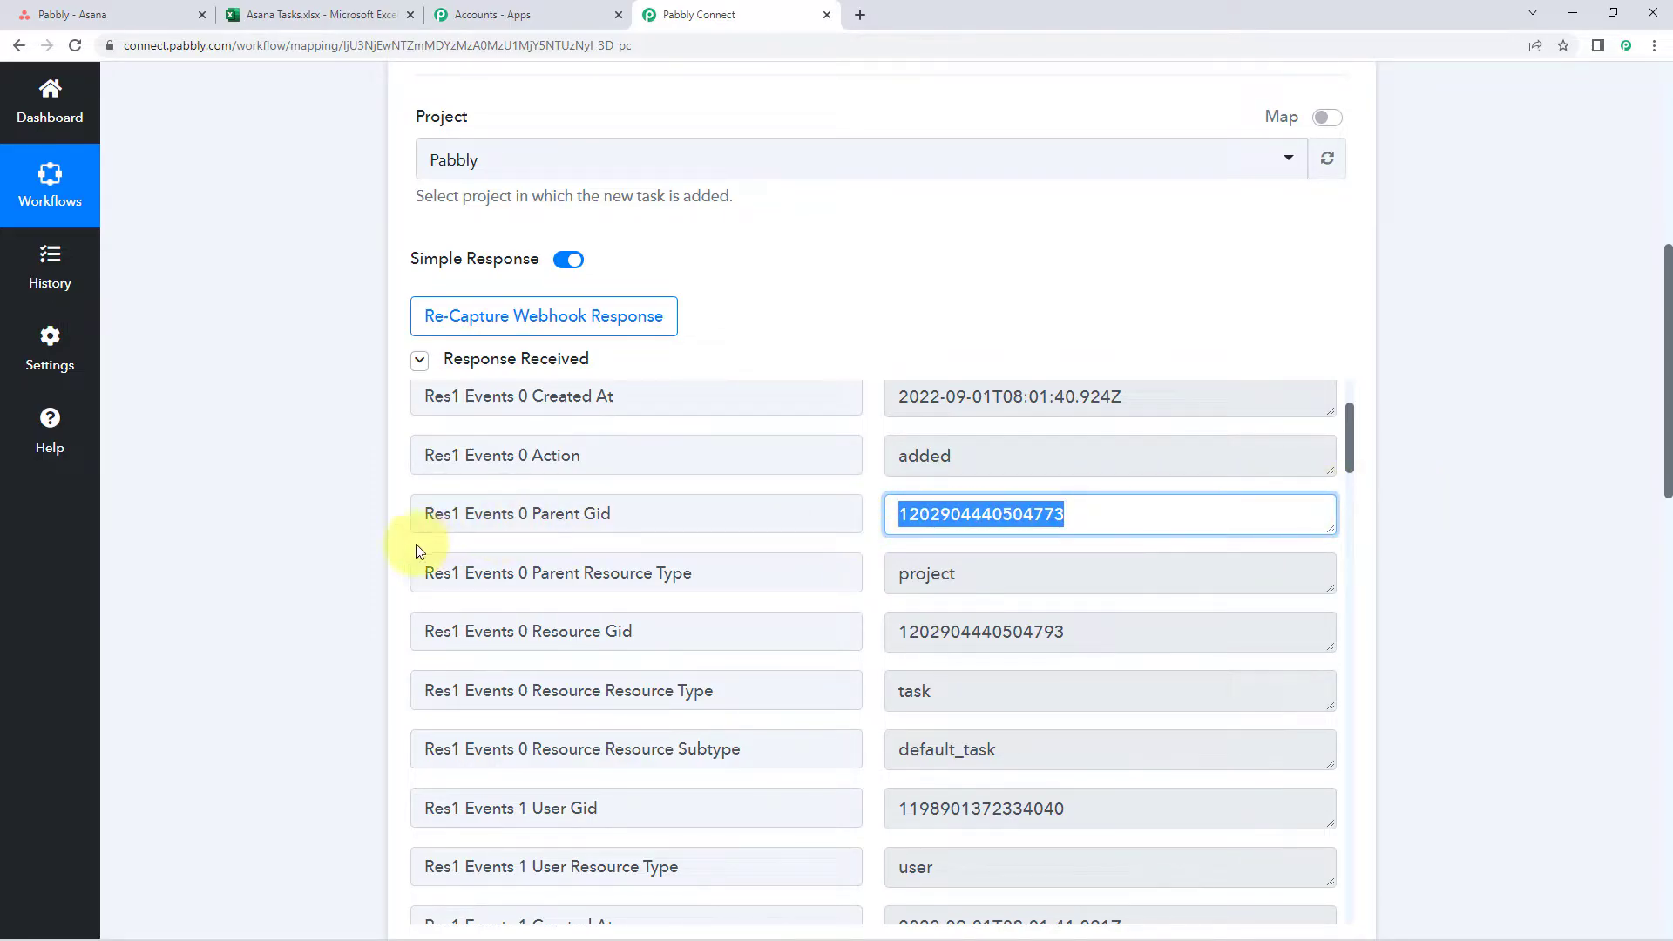
Step: Try mapping the Get a Task step's Task Id to the trigger's Res1 Events 0 Parent Gid and save it with a test request
scroll(354, 549, down, 2)
scroll(354, 549, down, 13)
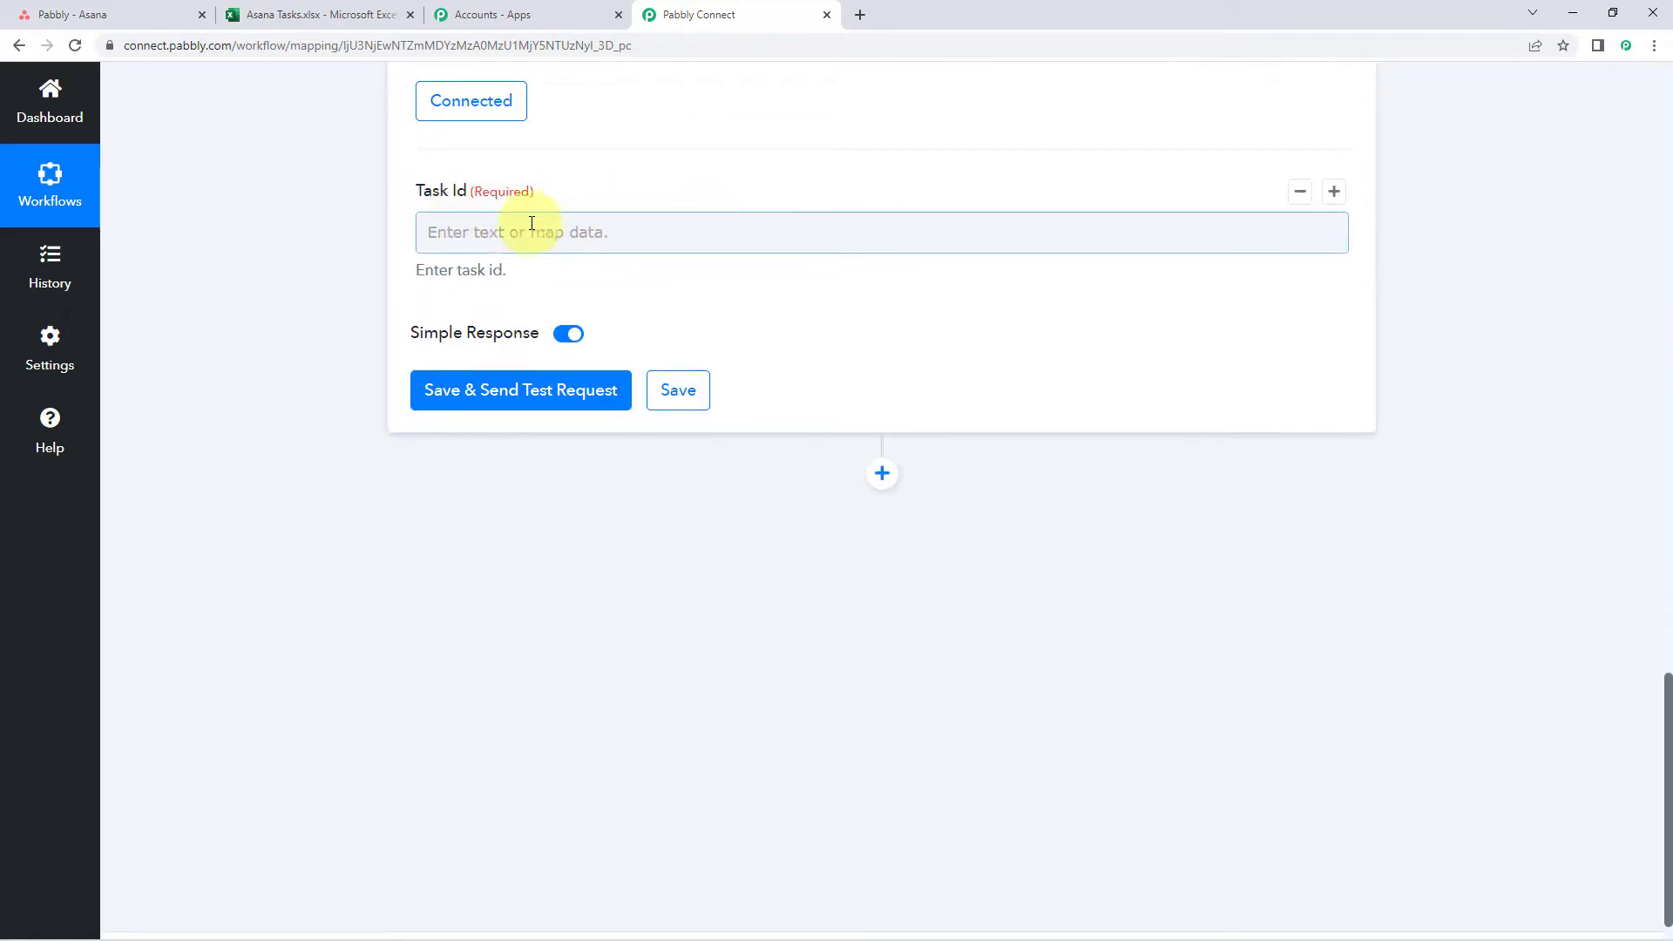
click(466, 231)
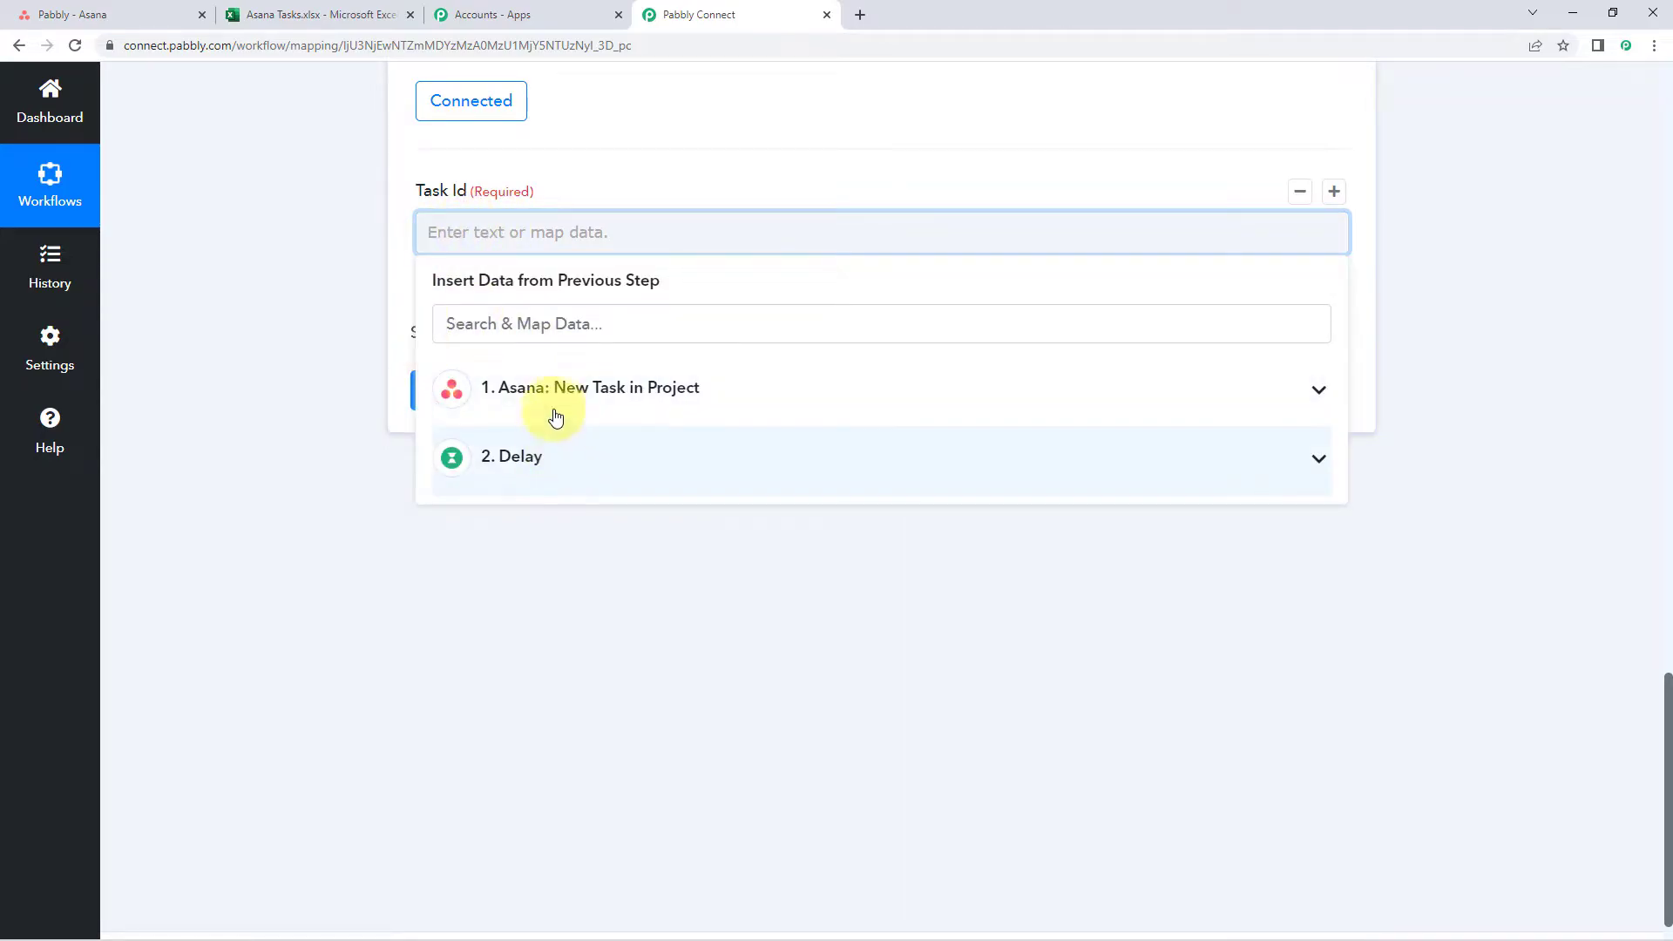
click(605, 405)
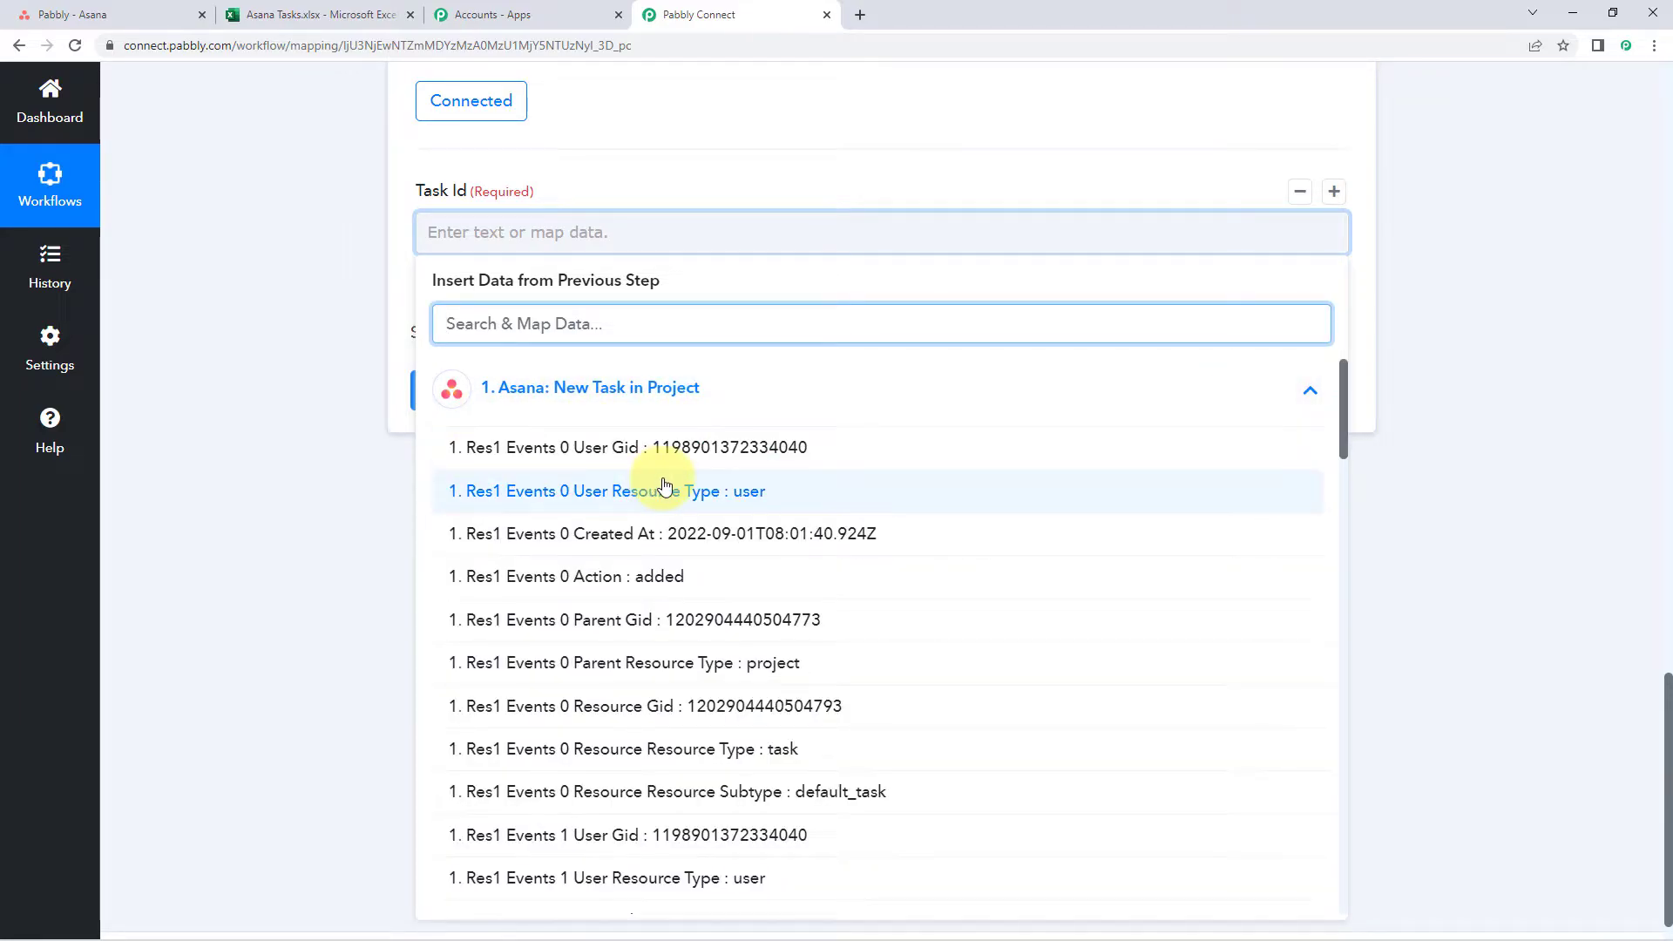
scroll(665, 485, down, 4)
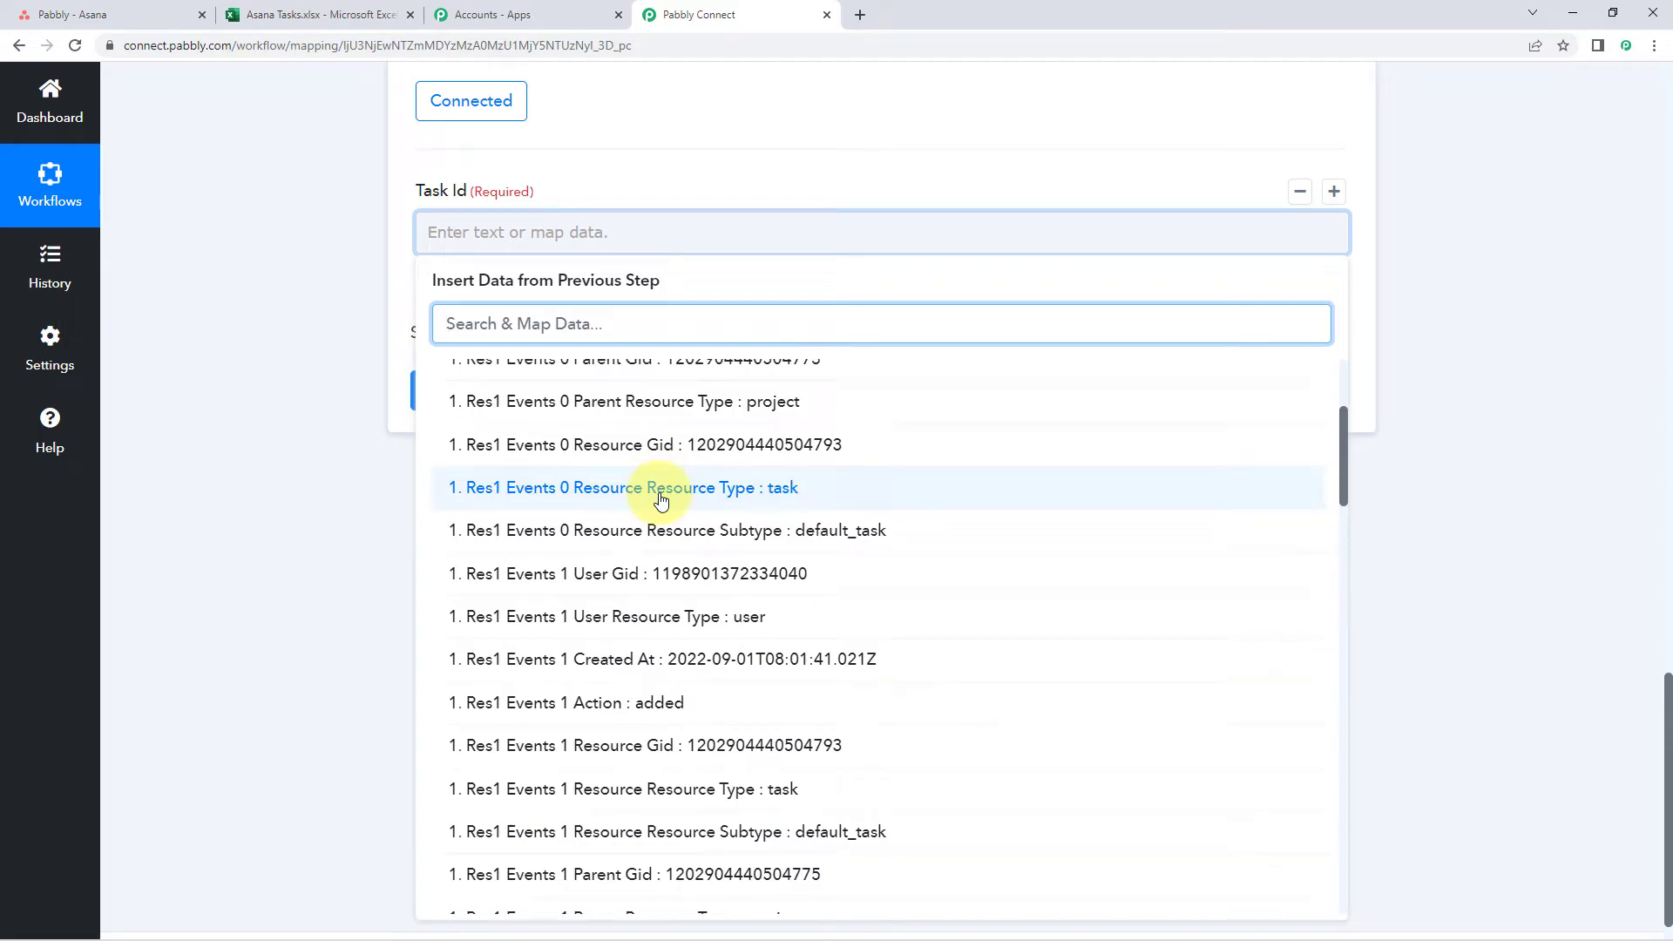
scroll(662, 486, down, 1)
scroll(660, 498, down, 1)
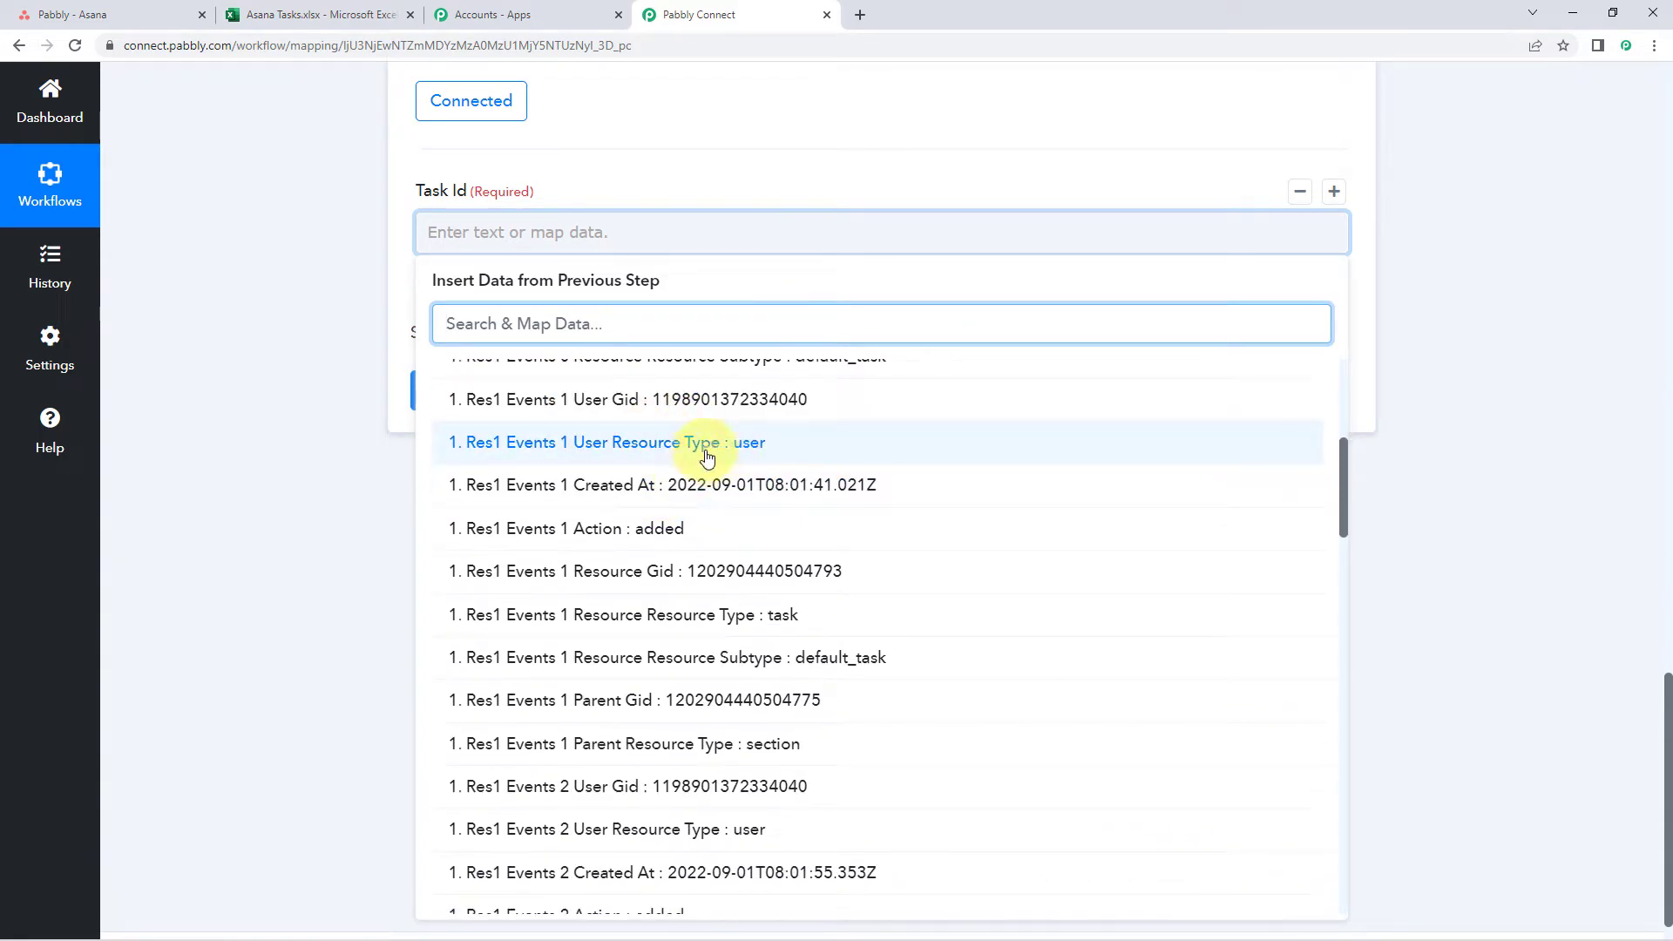
scroll(667, 479, up, 3)
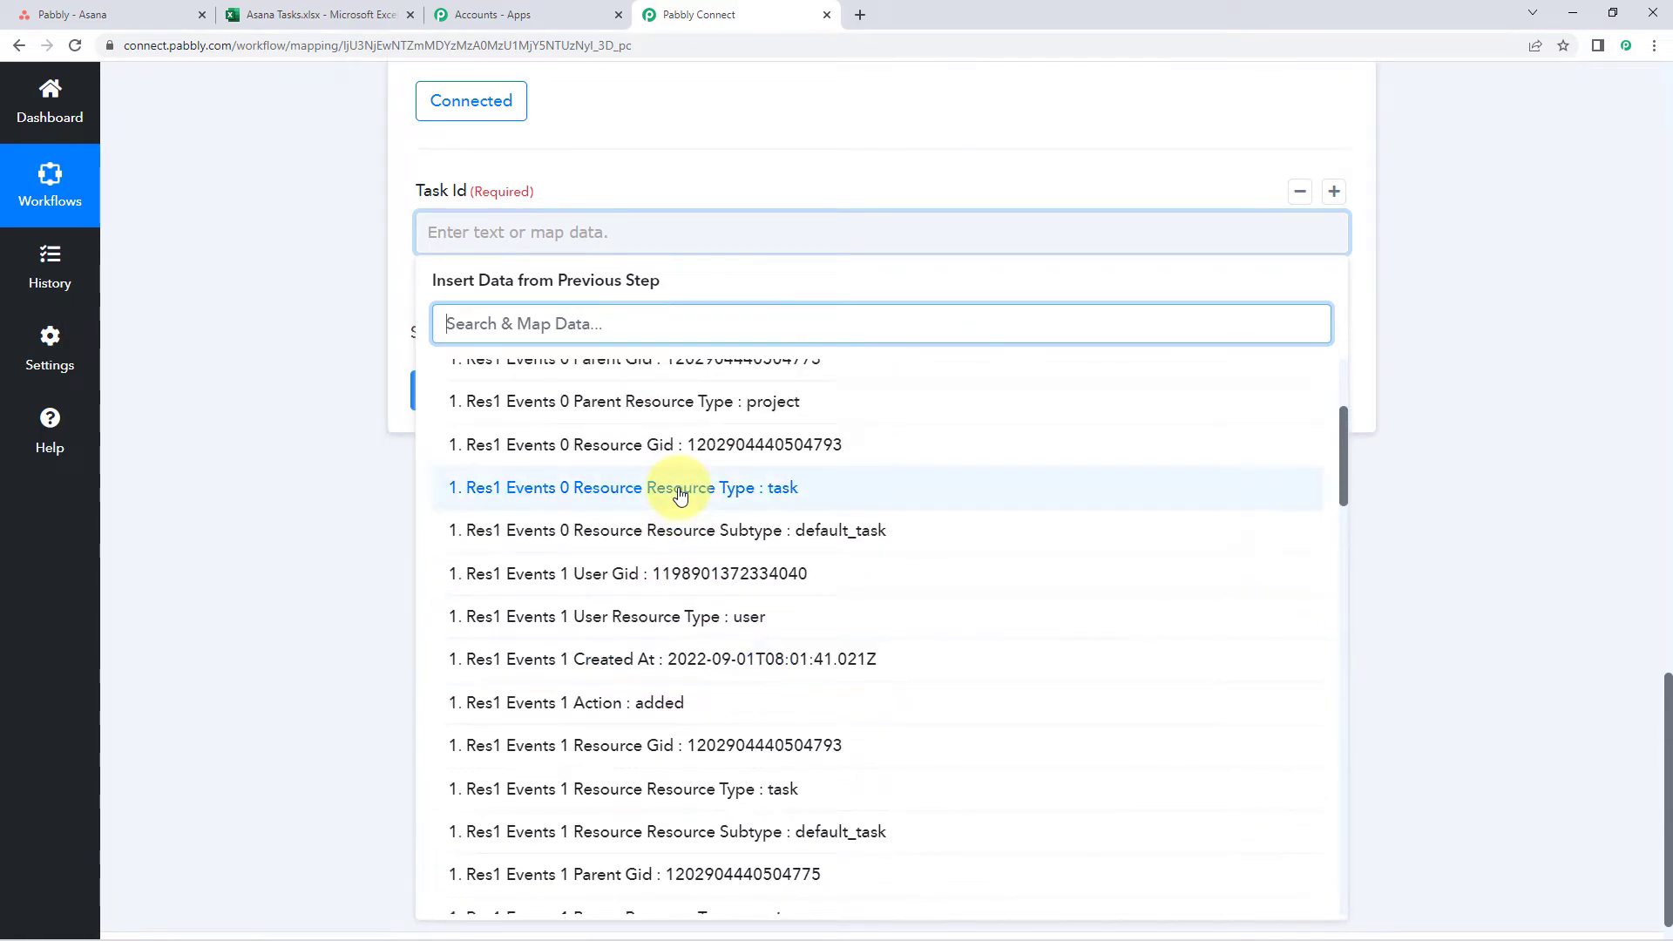
click(621, 449)
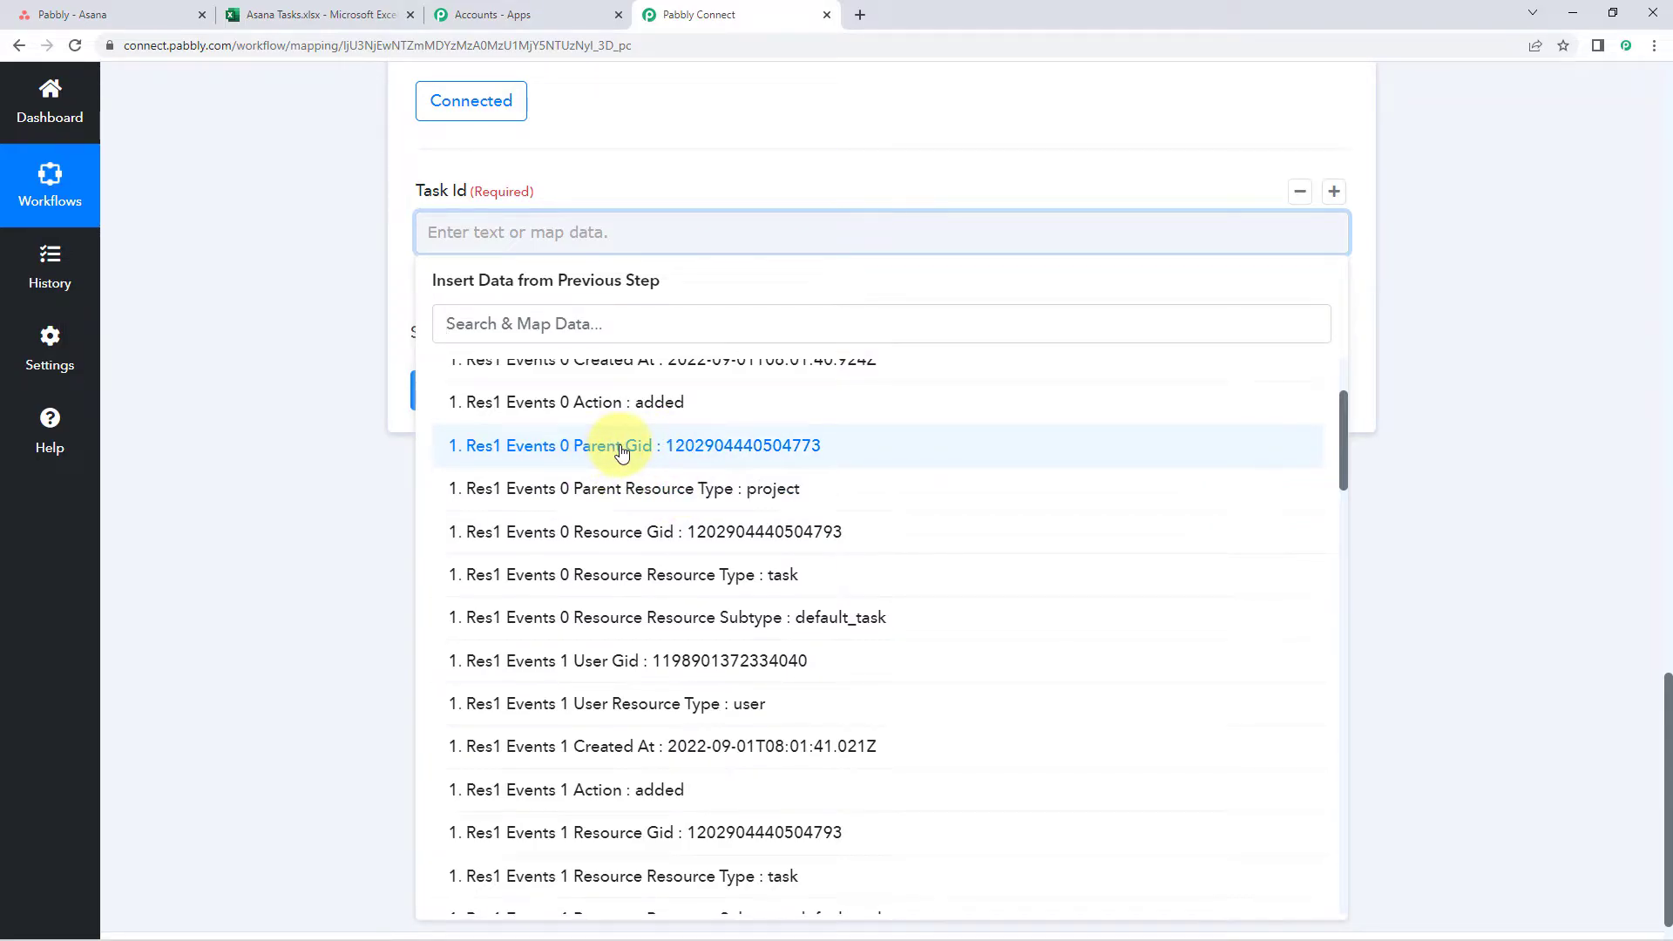
click(622, 449)
click(349, 323)
click(494, 420)
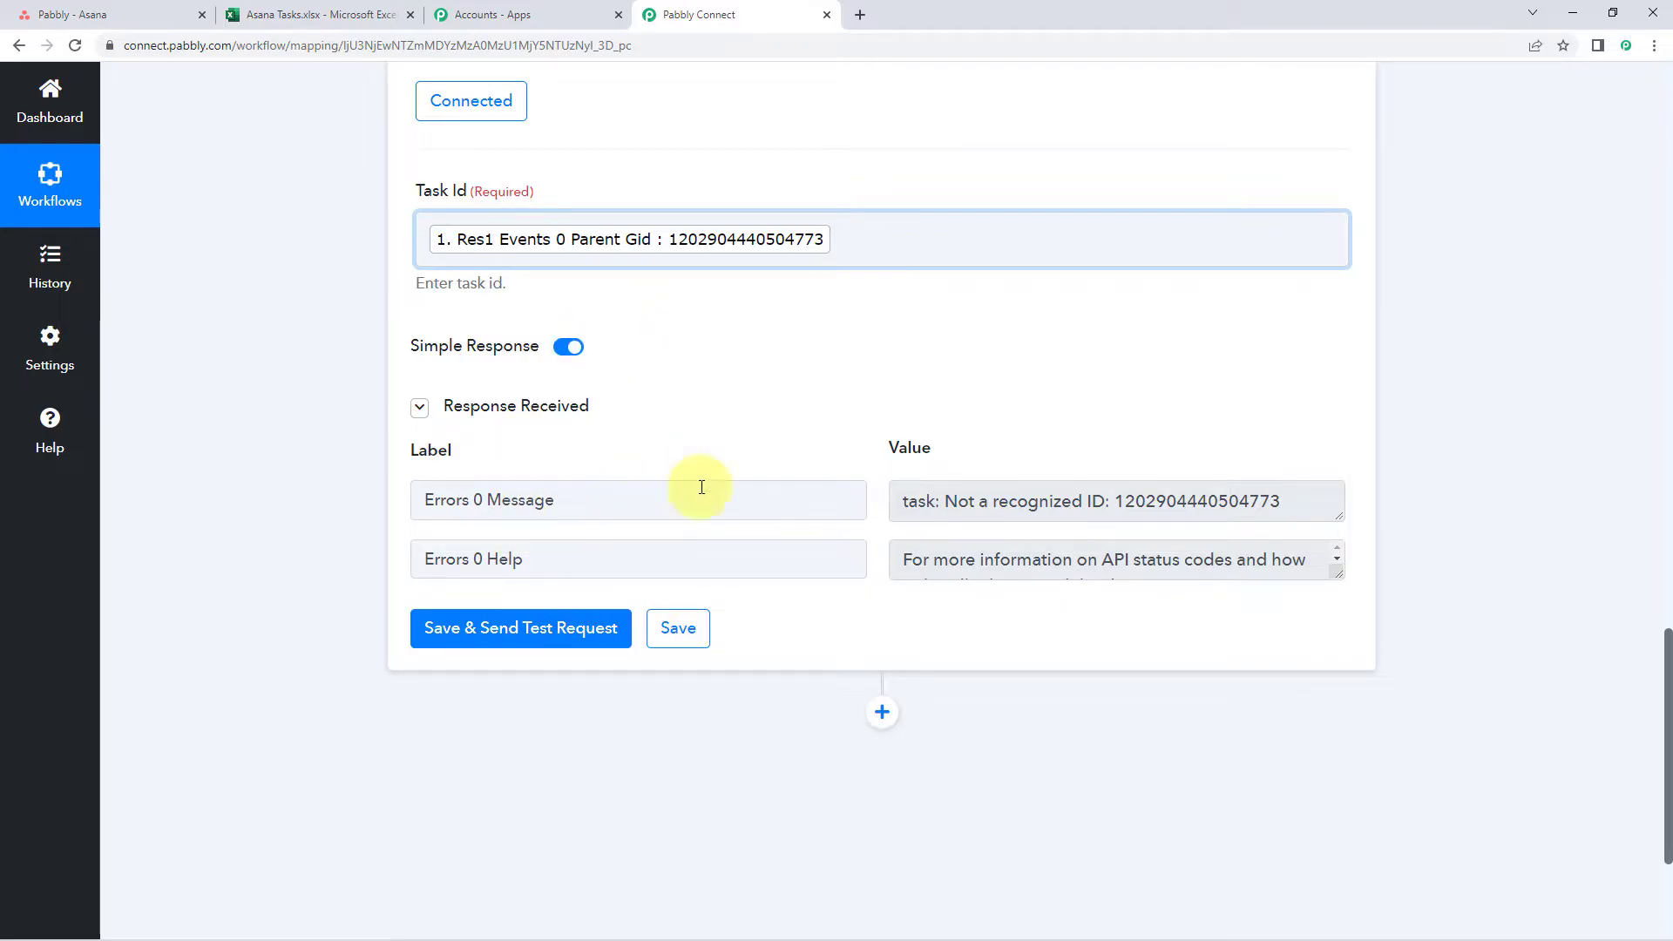
Step: Replace the Task Id mapping with the trigger's Res1 Events 0 Resource Gid and save the step with a test request
click(886, 235)
key(BackSpace)
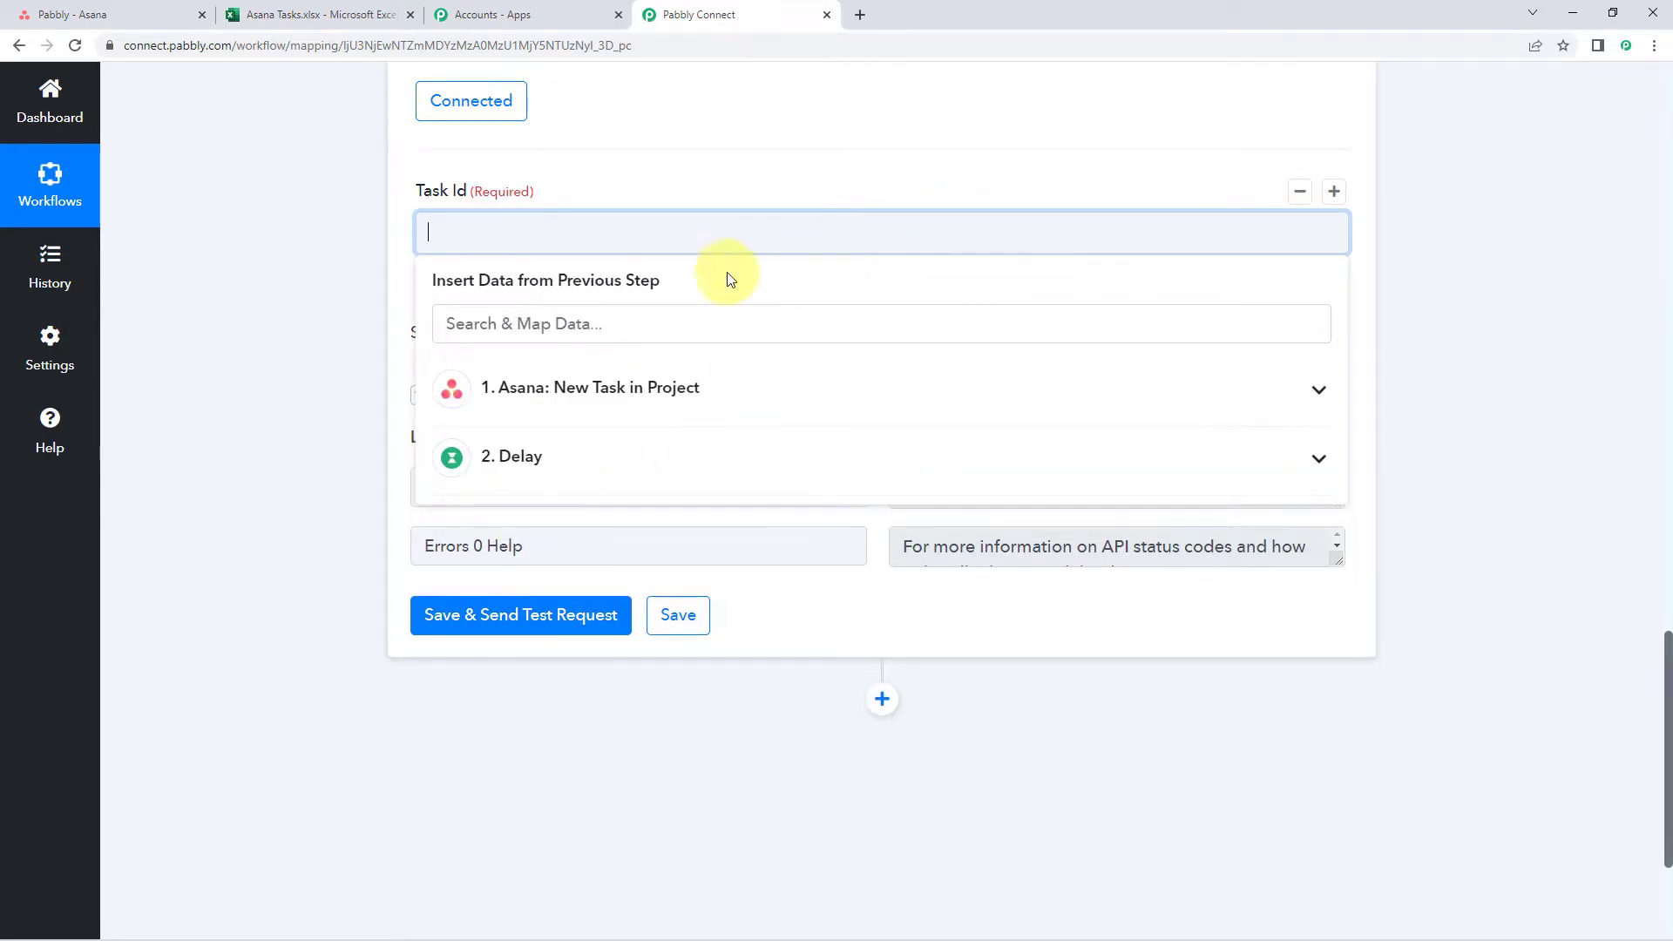
click(649, 387)
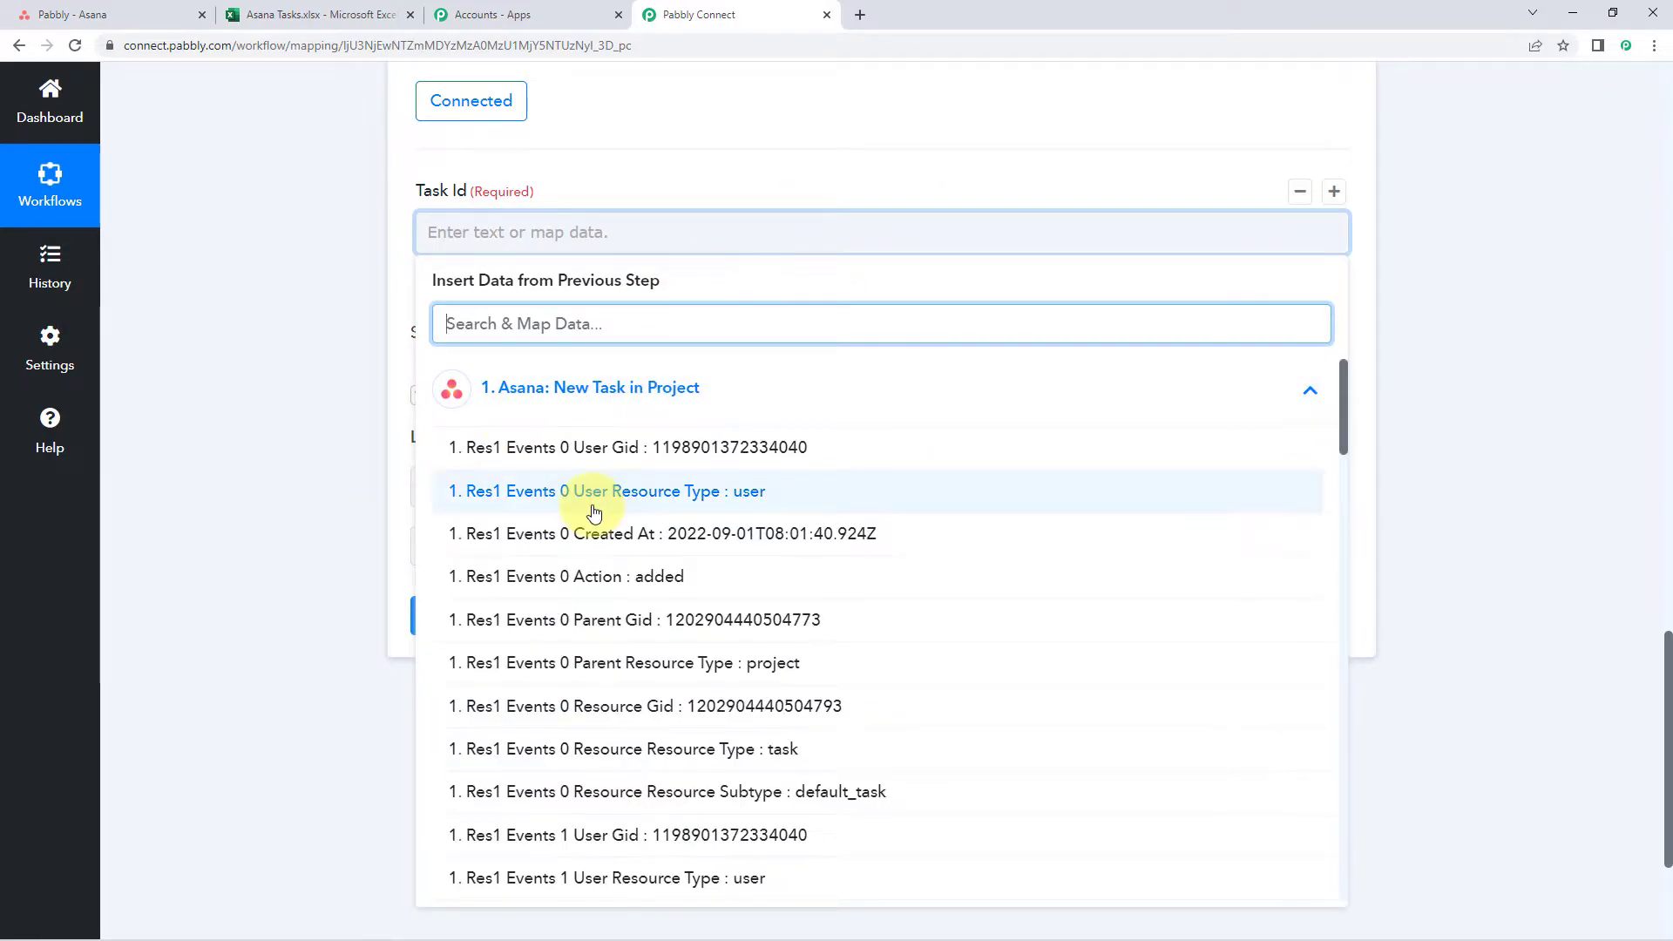
scroll(596, 513, down, 1)
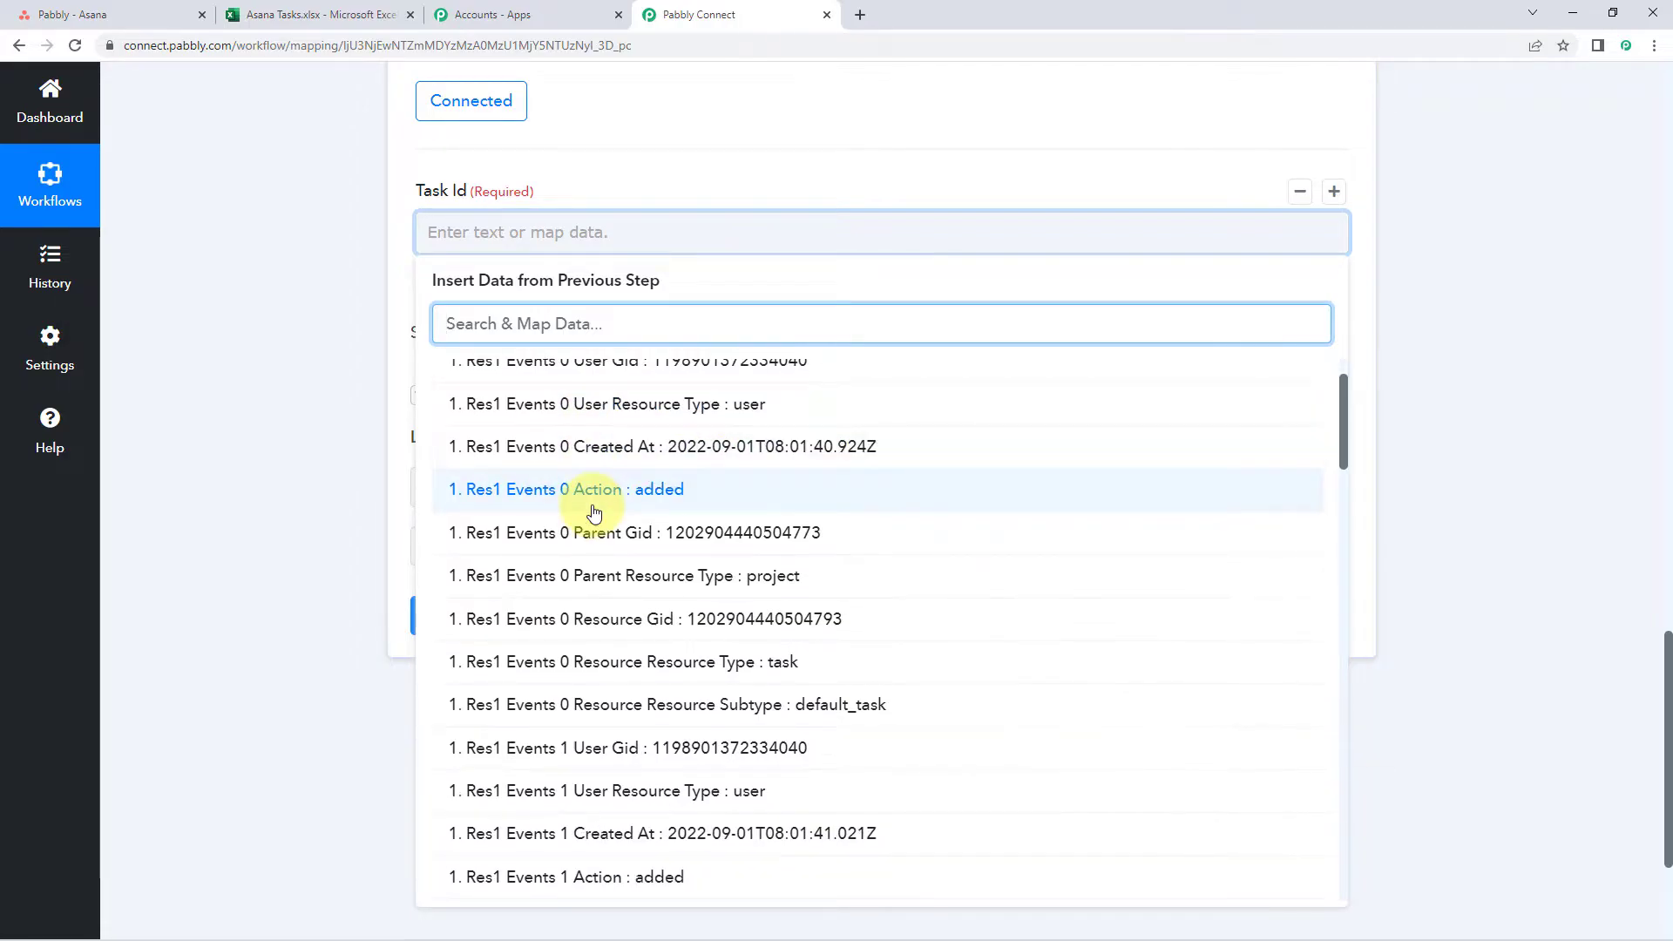
click(651, 620)
click(378, 438)
click(560, 645)
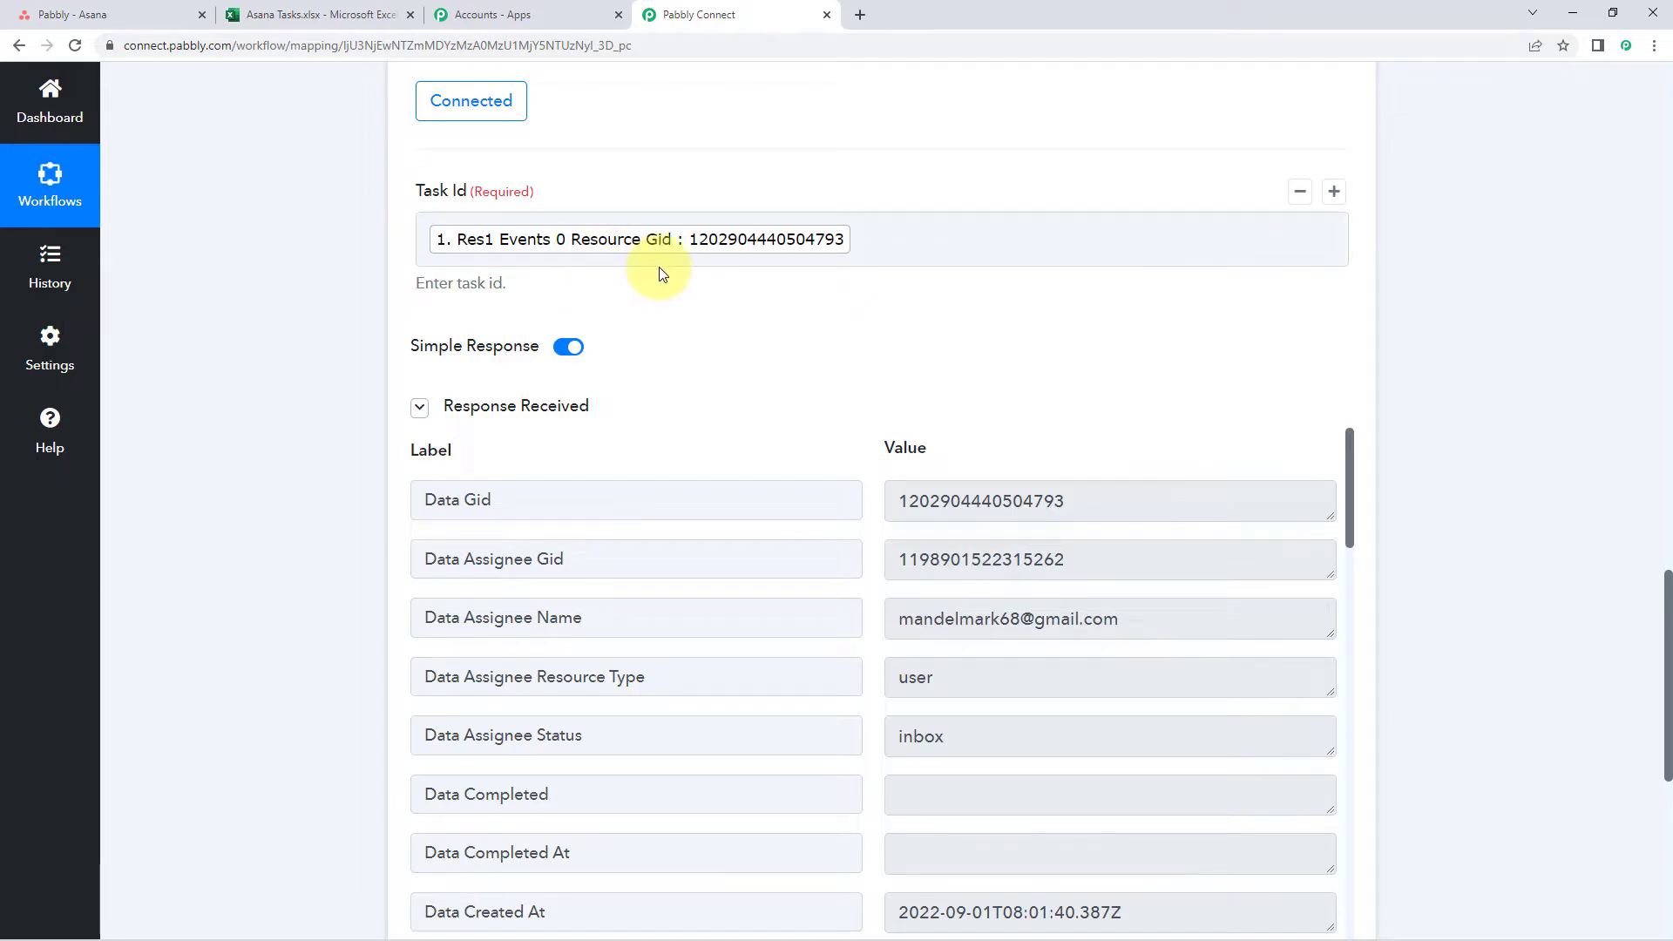
Step: Check the assignee and Data Due On fields in the Get a Task response
scroll(366, 337, down, 5)
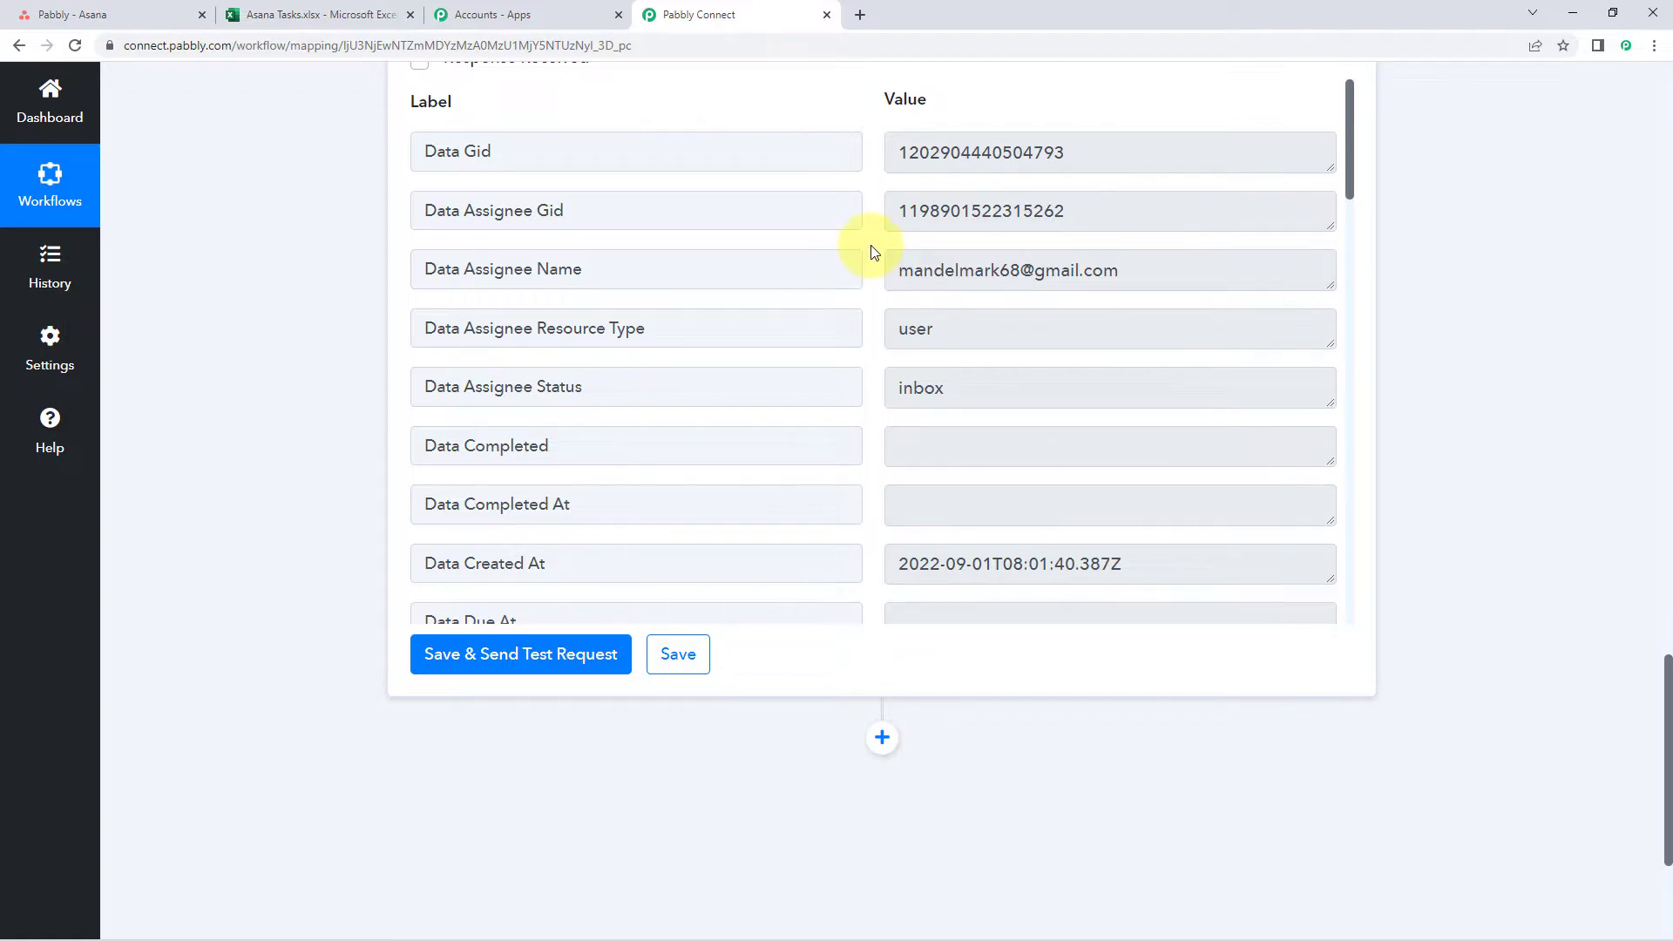
drag(901, 274, 1157, 279)
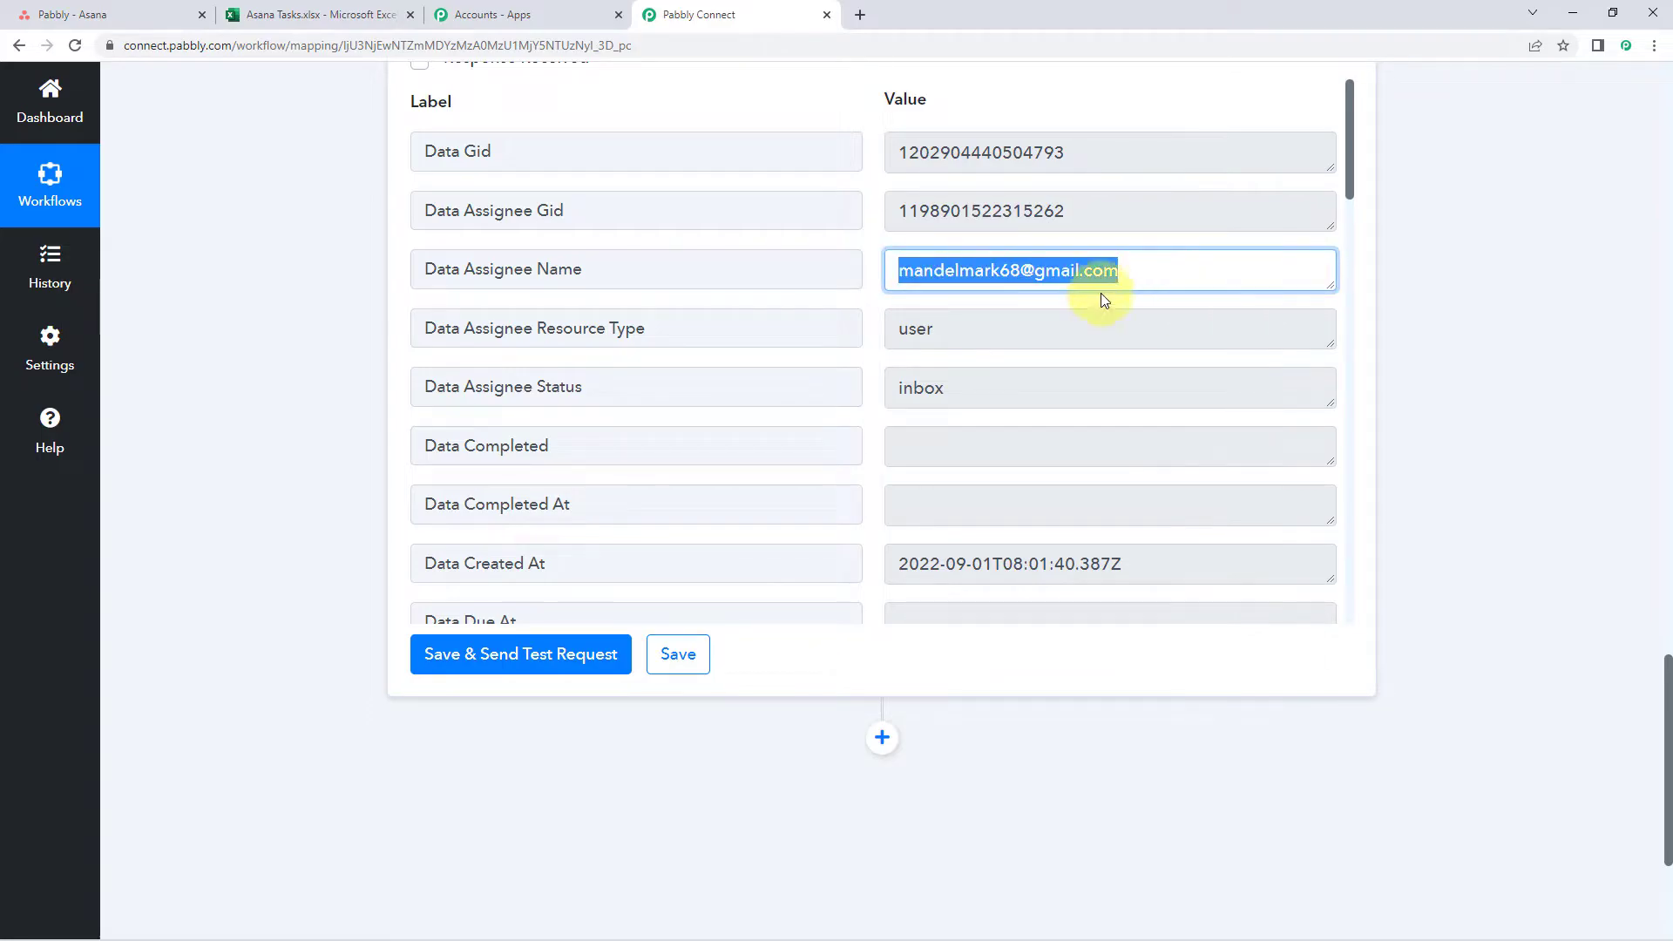
scroll(876, 332, down, 2)
scroll(875, 331, down, 2)
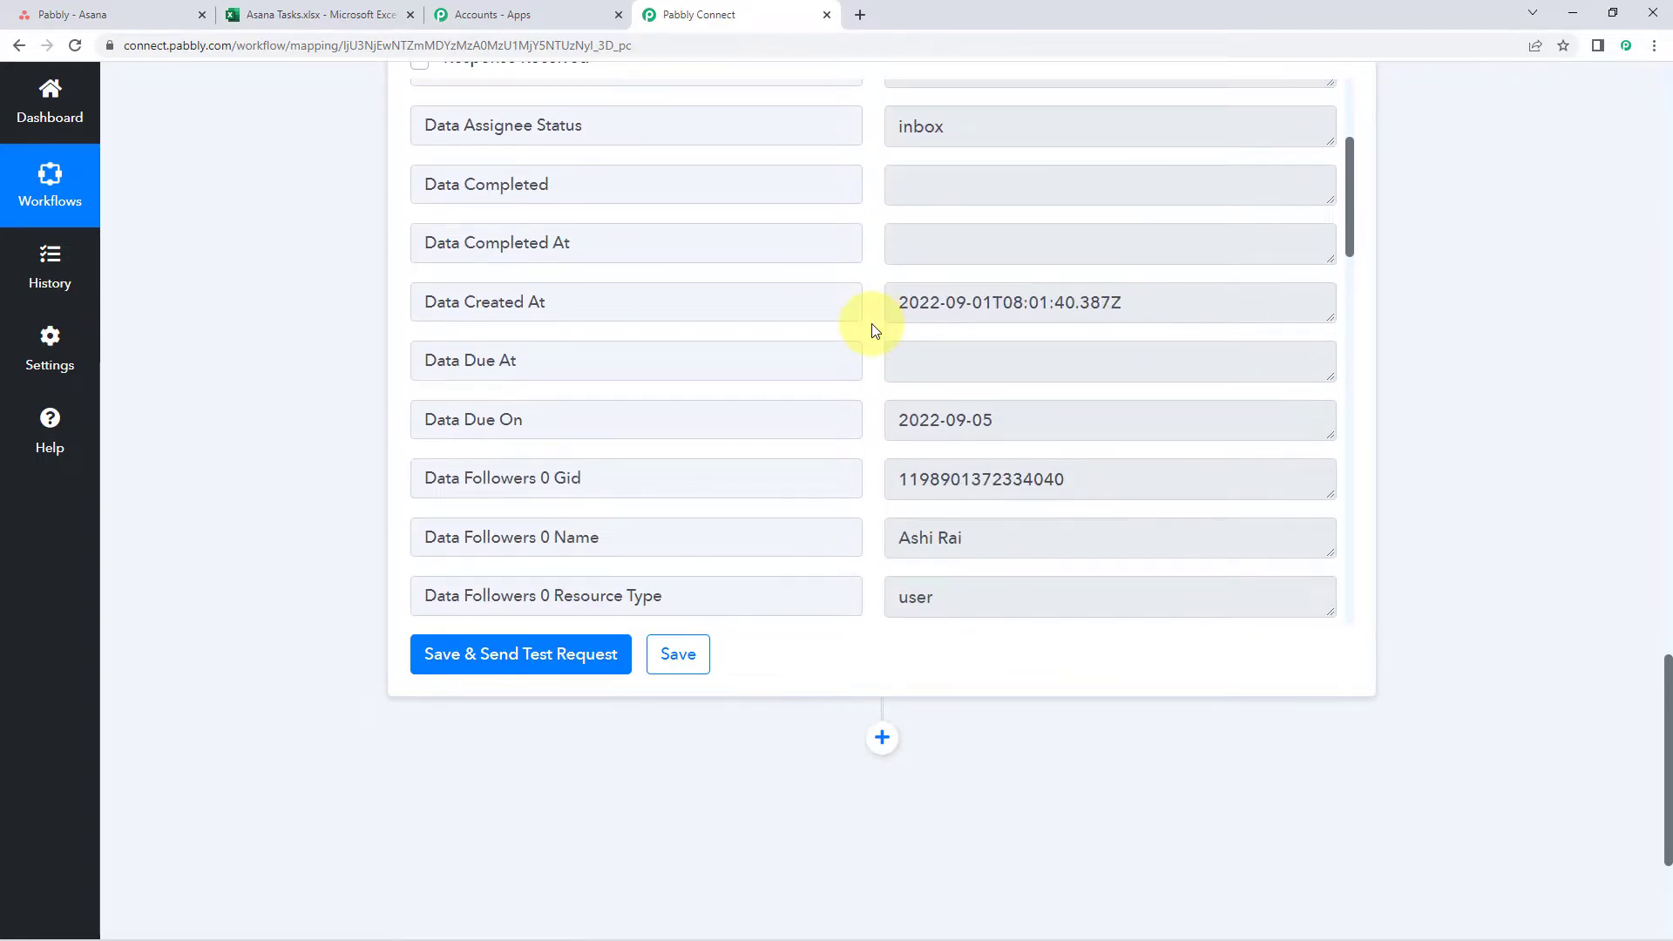
drag(1064, 331, 875, 333)
click(868, 333)
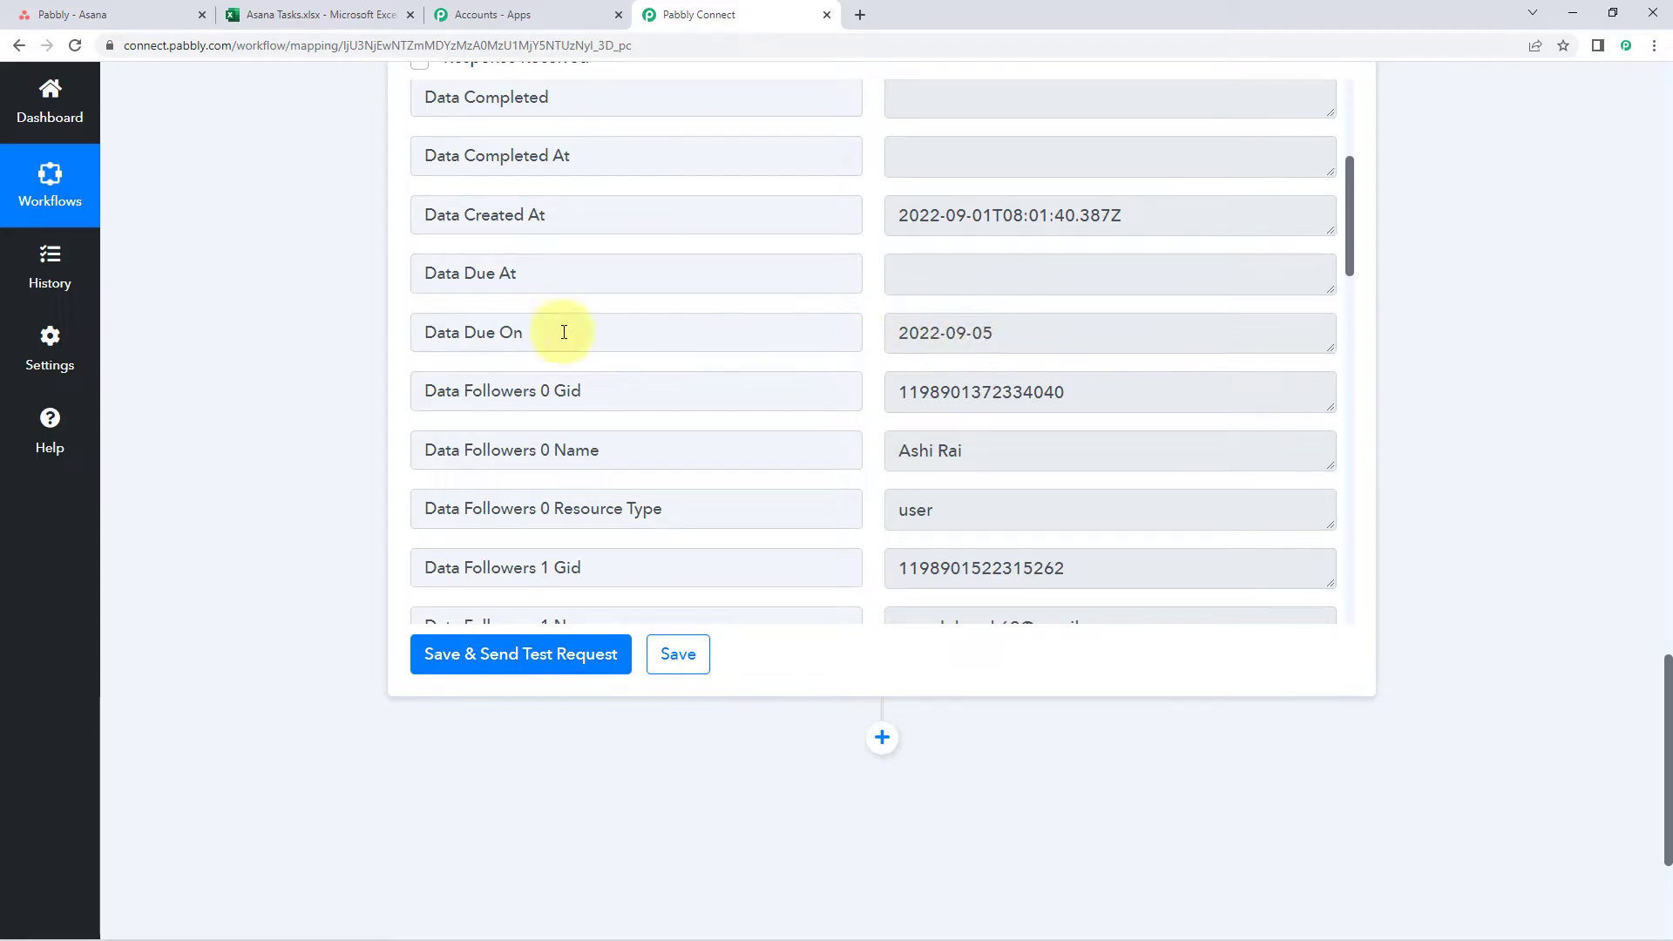
Step: Switch to Asana, check the New Integration Request task's due date on its calendar, and return to Pabbly Connect
click(61, 14)
click(441, 479)
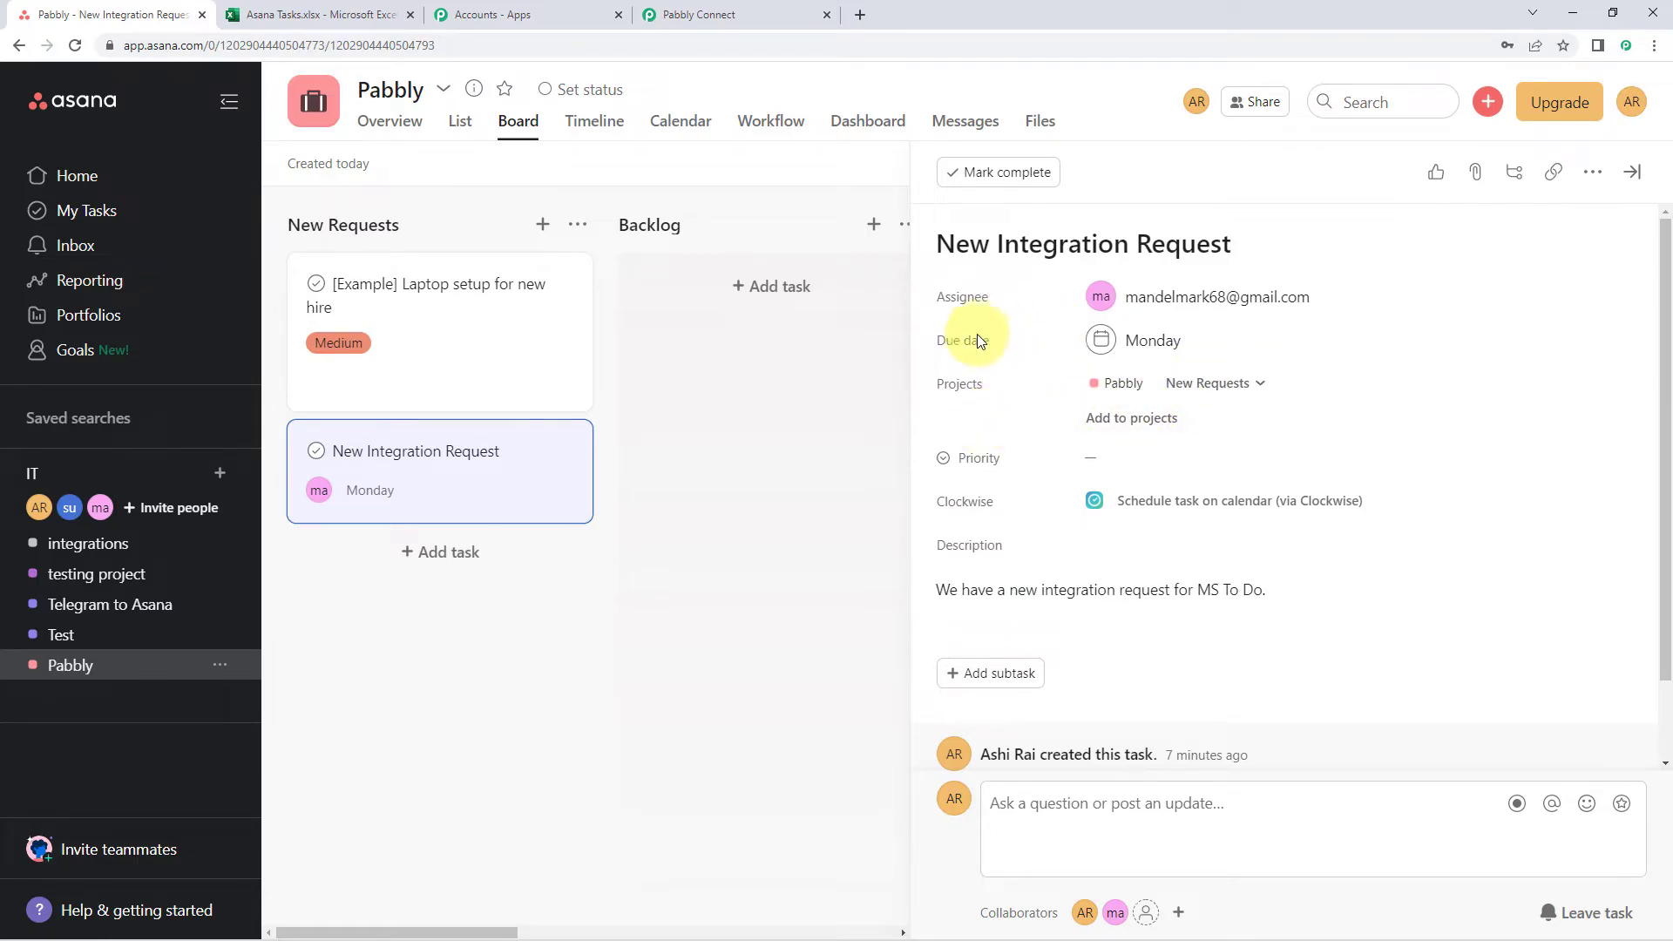
click(1151, 342)
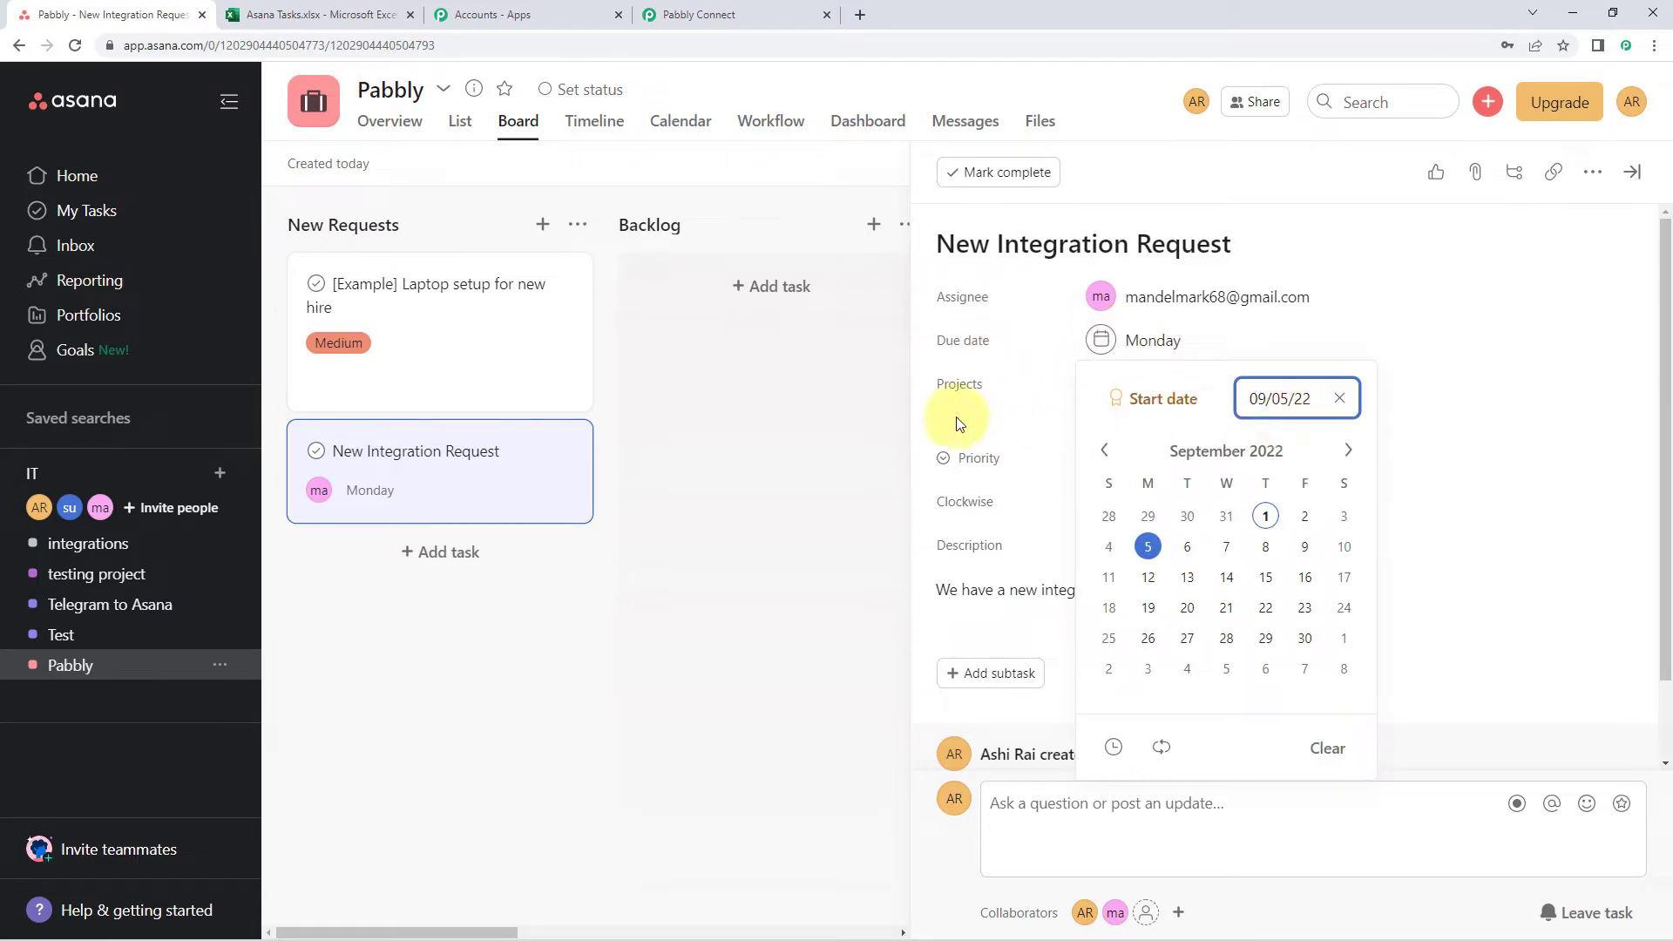
click(743, 427)
click(744, 12)
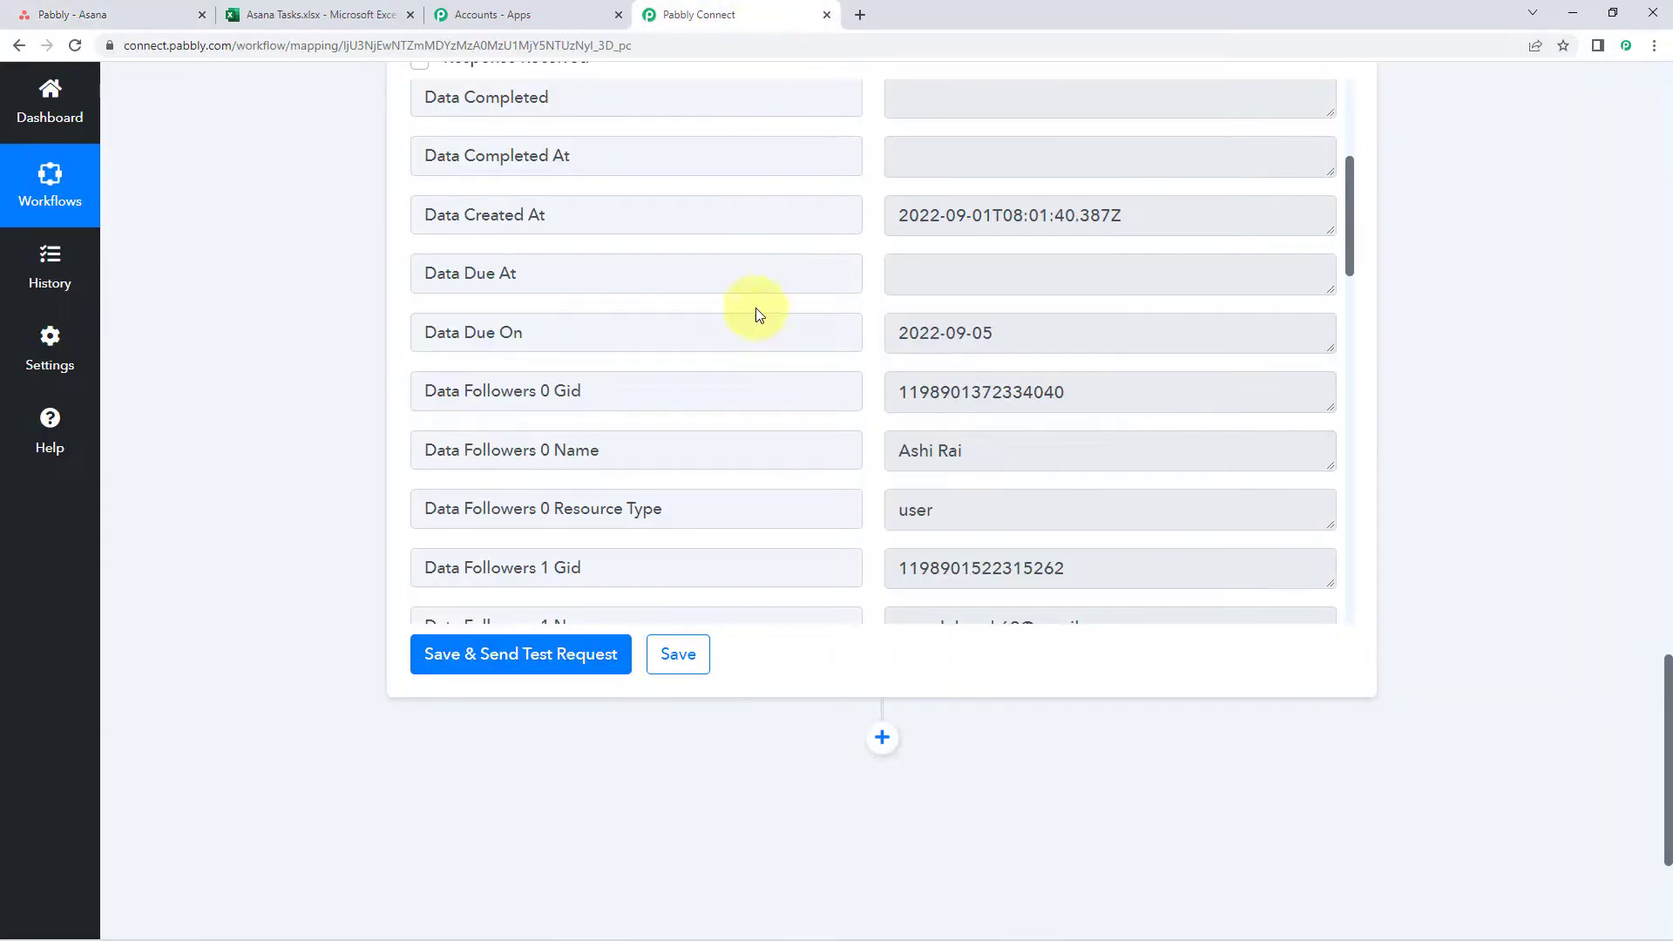
Step: Check the project name and section name of the task in the Get a Task response
scroll(858, 313, down, 2)
scroll(850, 288, down, 6)
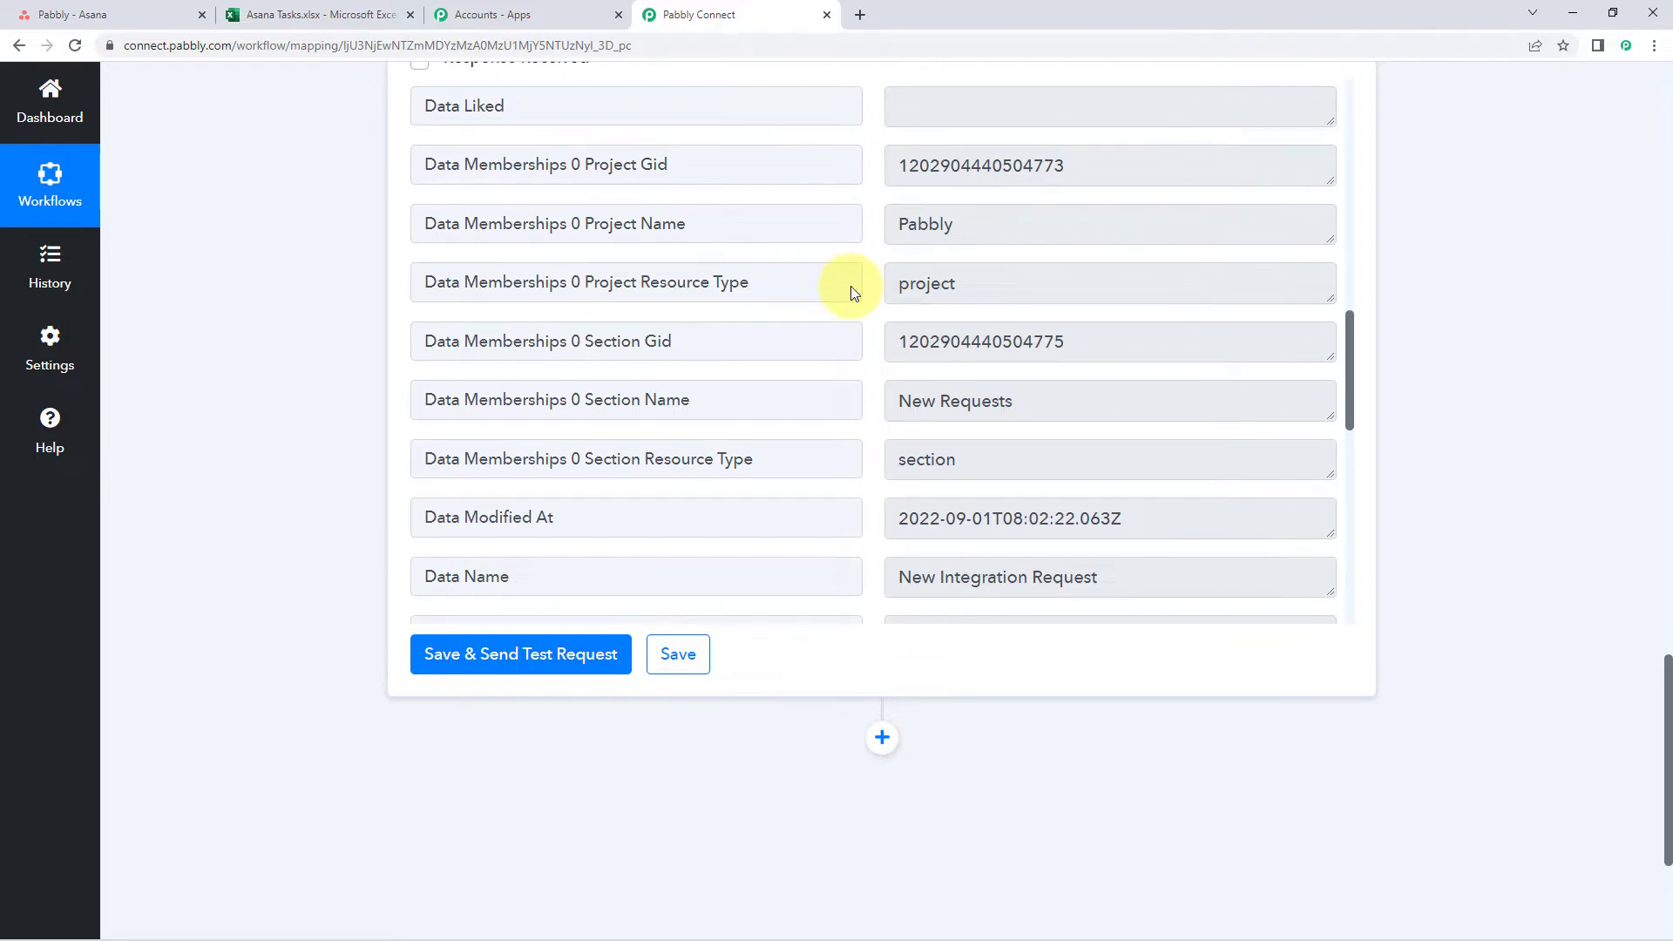
scroll(851, 287, down, 1)
drag(1017, 123, 885, 142)
drag(1016, 314, 710, 311)
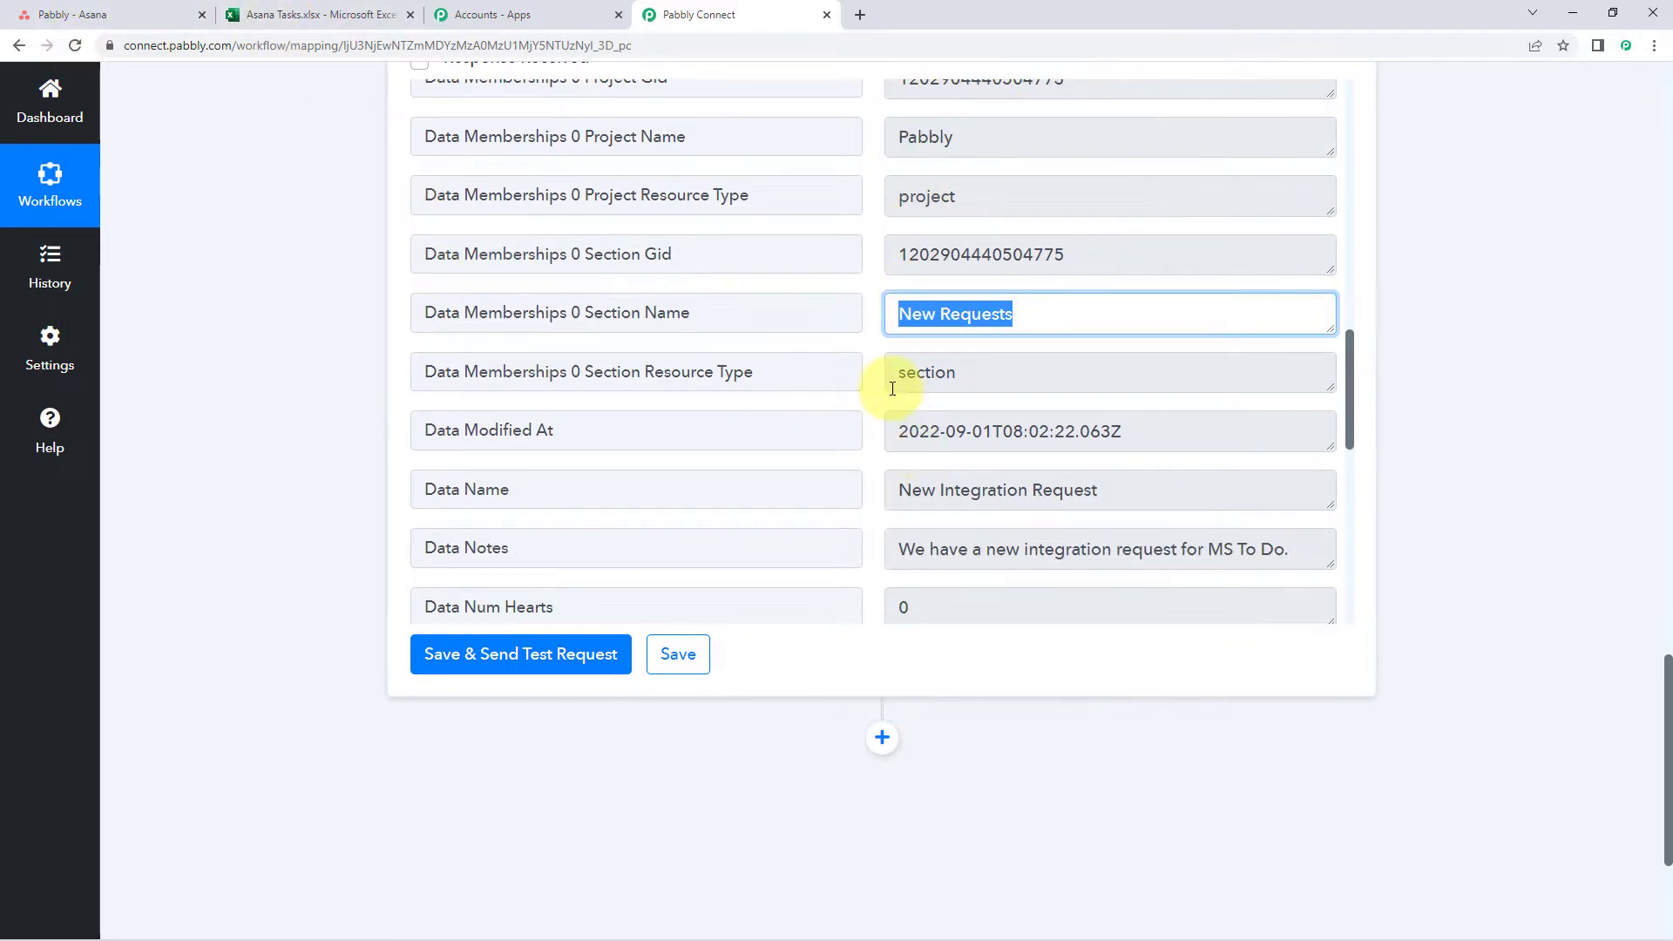
Step: Check the task's Data Name and Data Notes in the response, enlarging the notes field to read it in full
scroll(893, 389, down, 2)
drag(1100, 315, 939, 317)
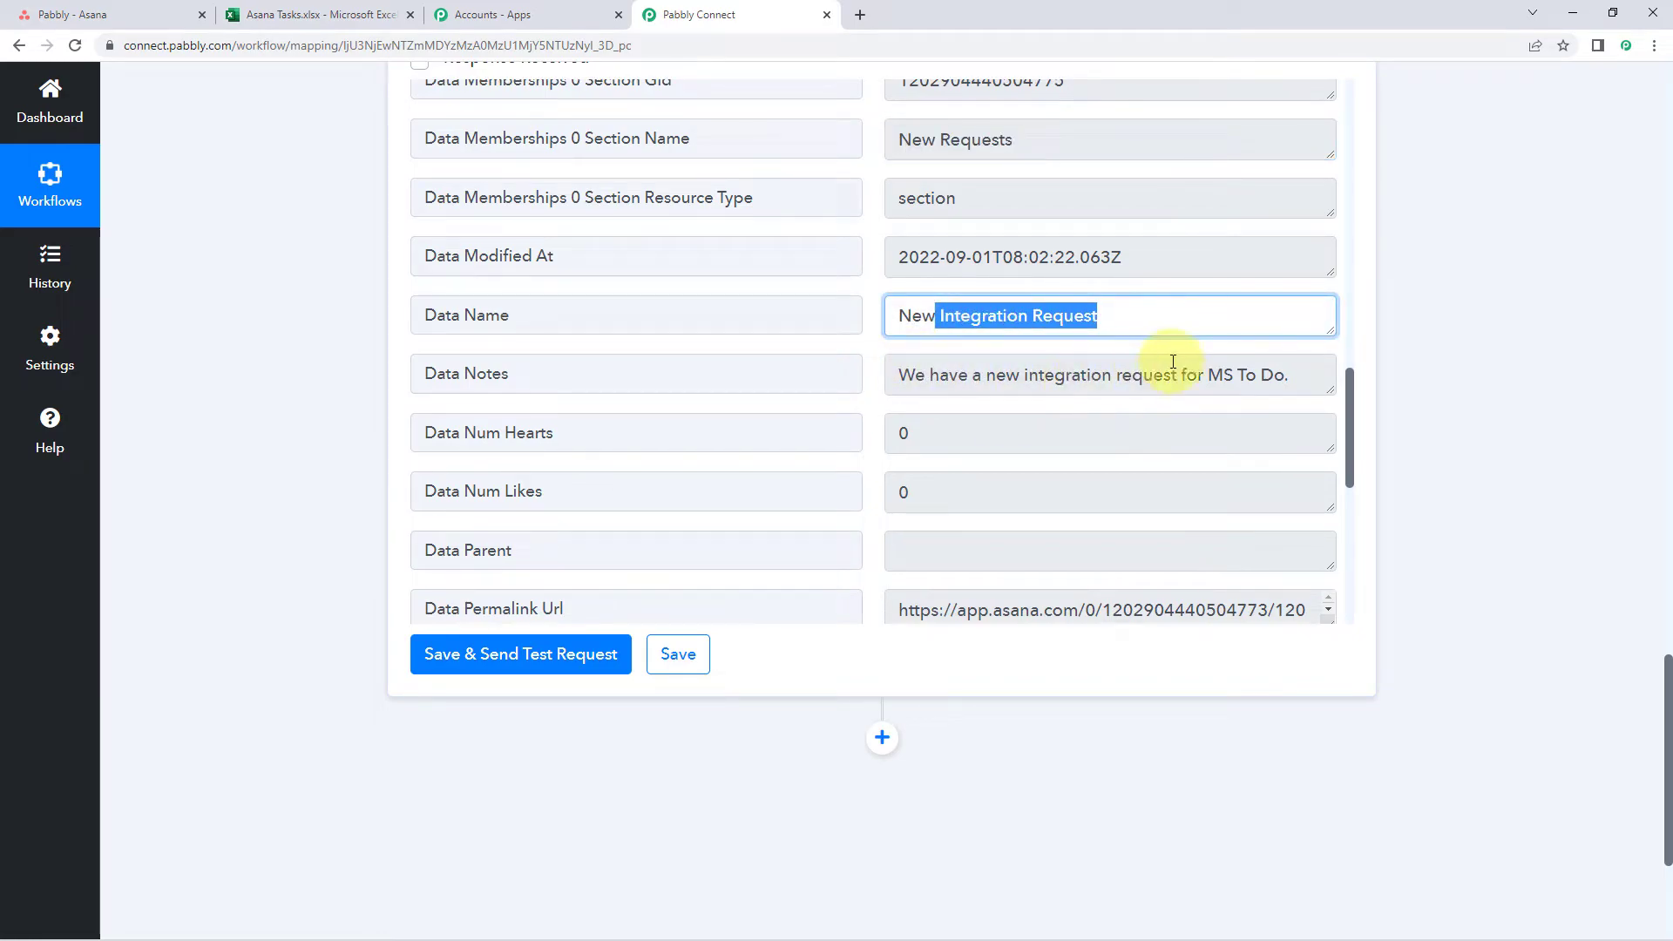
drag(1325, 388, 1332, 469)
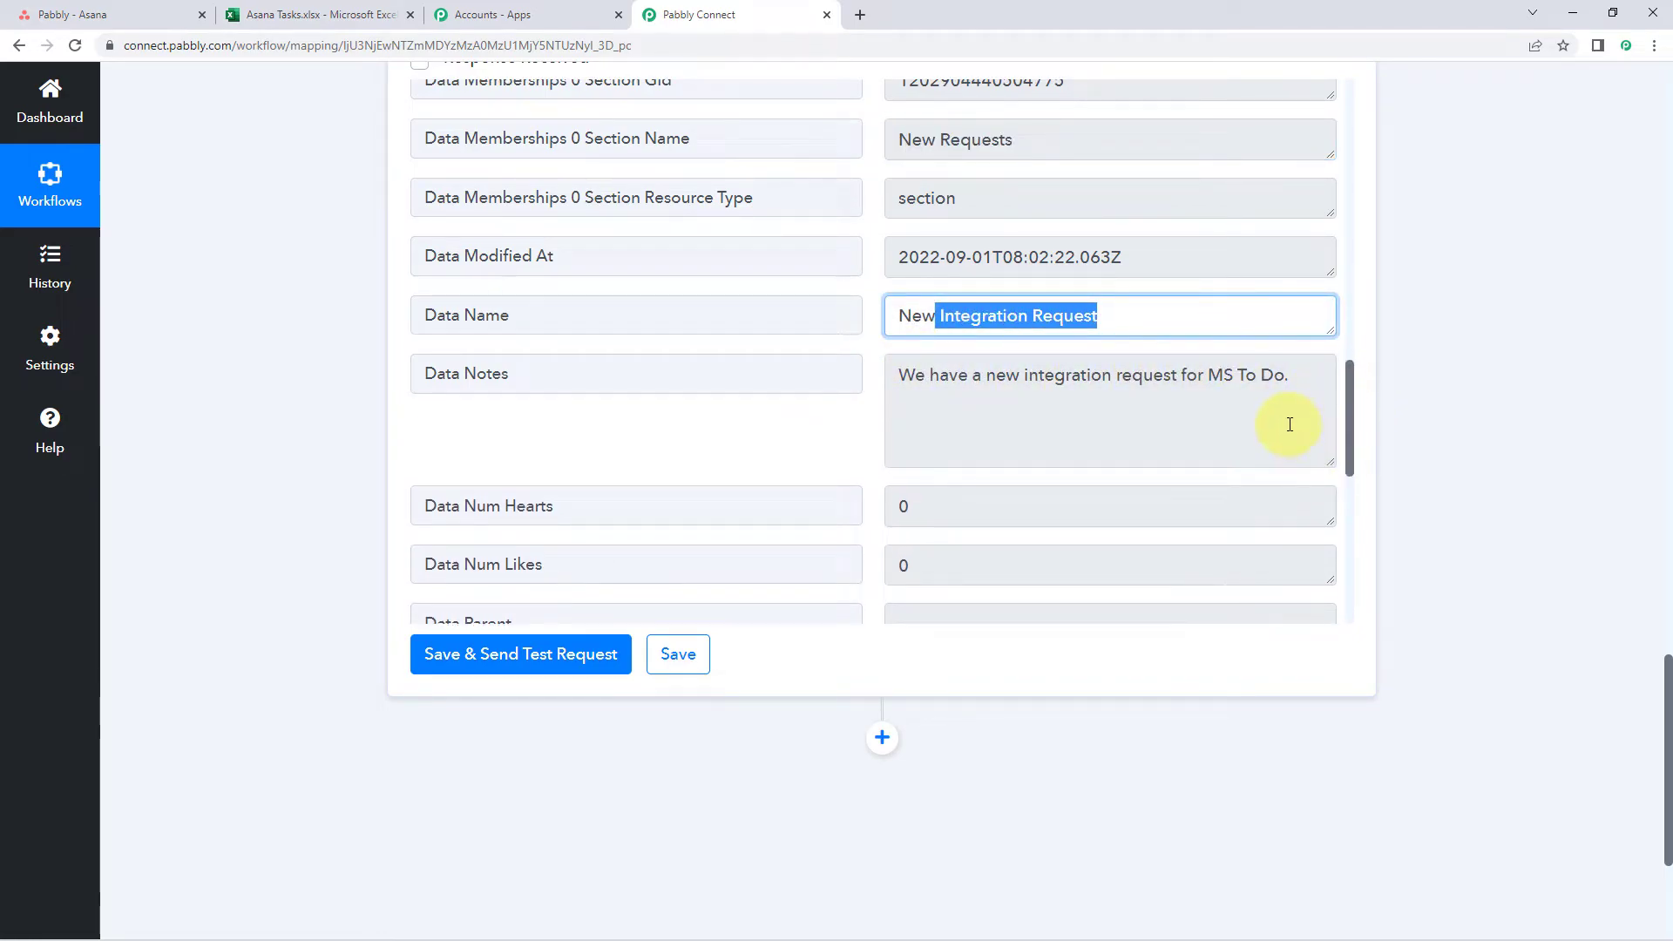
click(1290, 424)
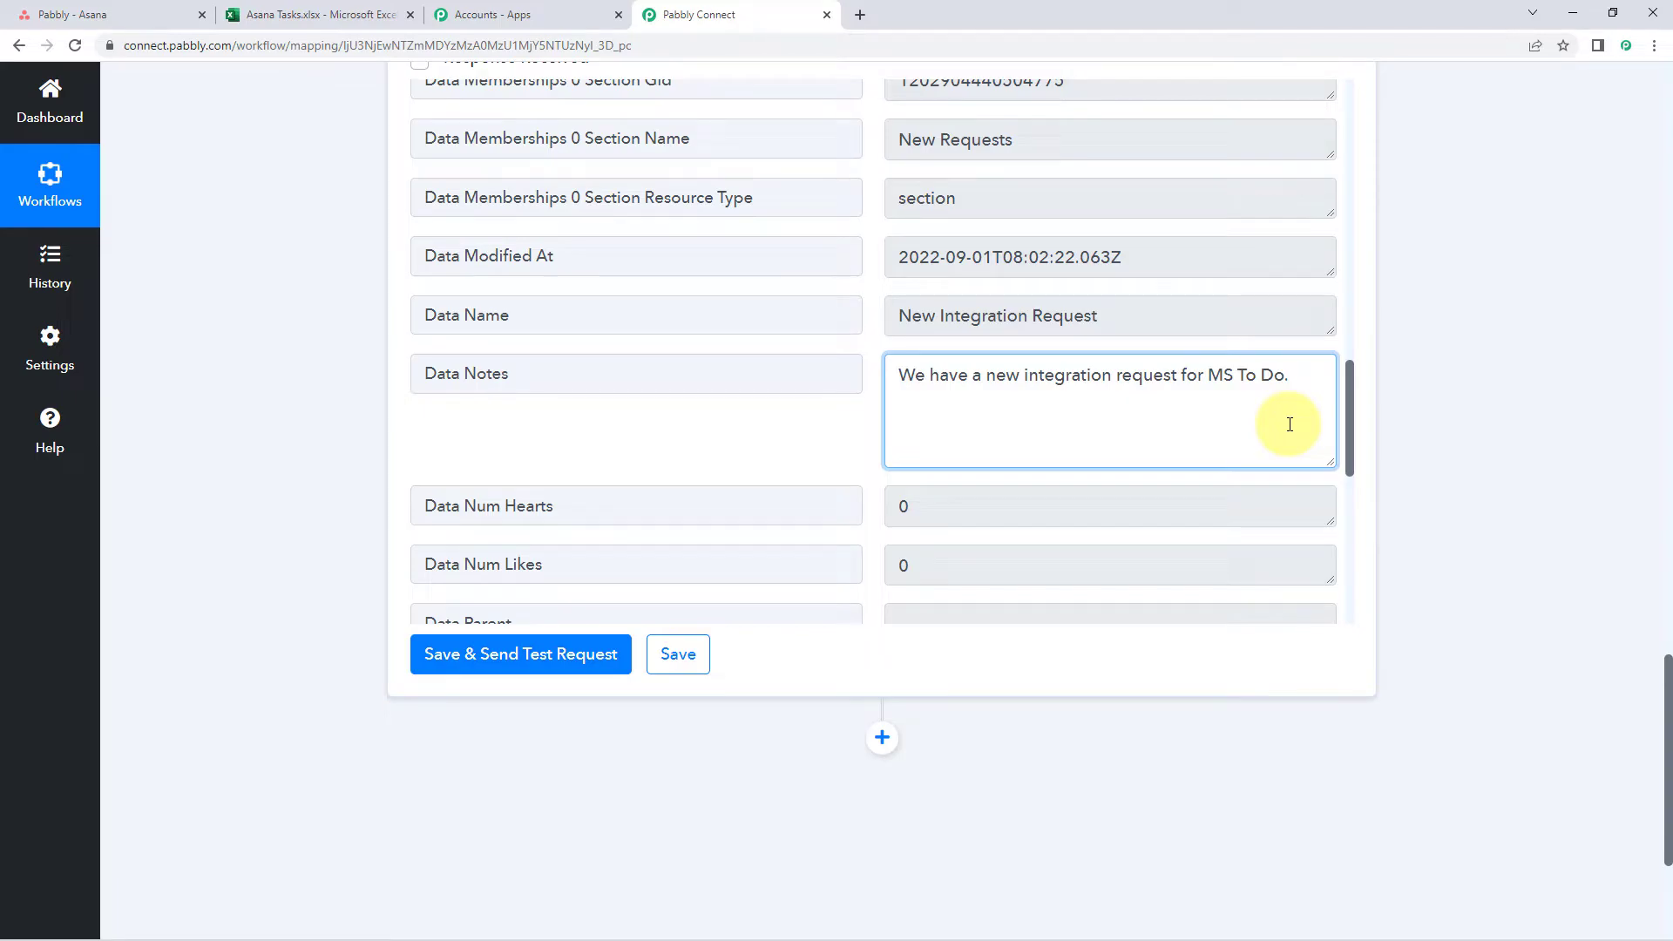
drag(1315, 378, 897, 413)
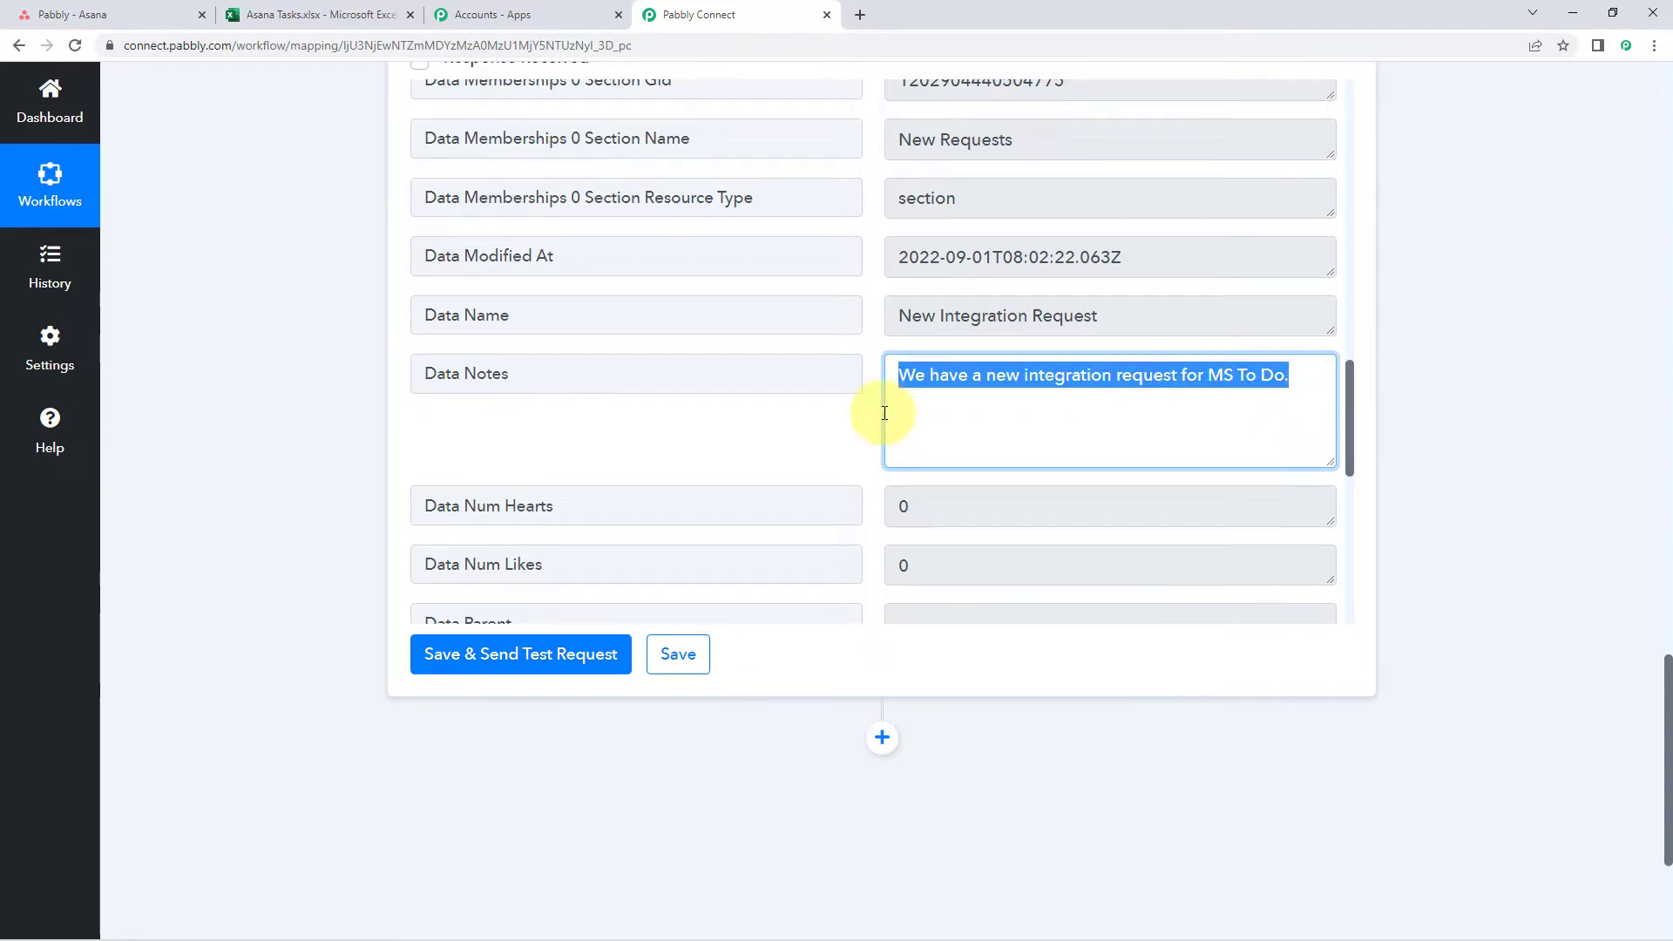
click(866, 413)
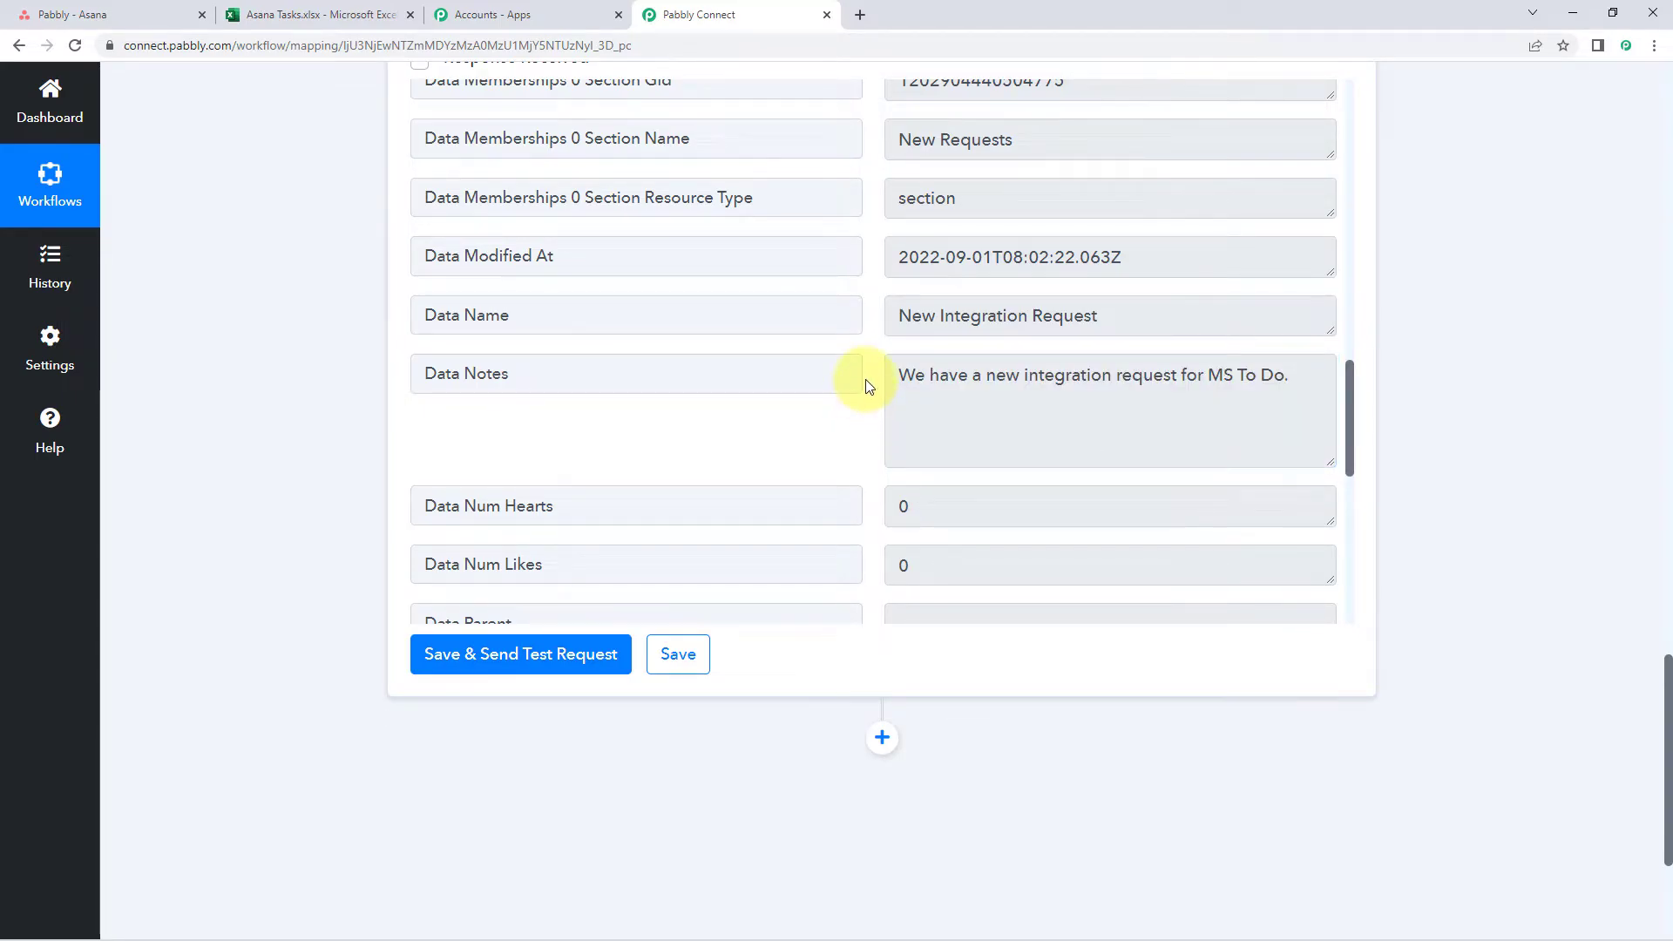
scroll(868, 386, down, 2)
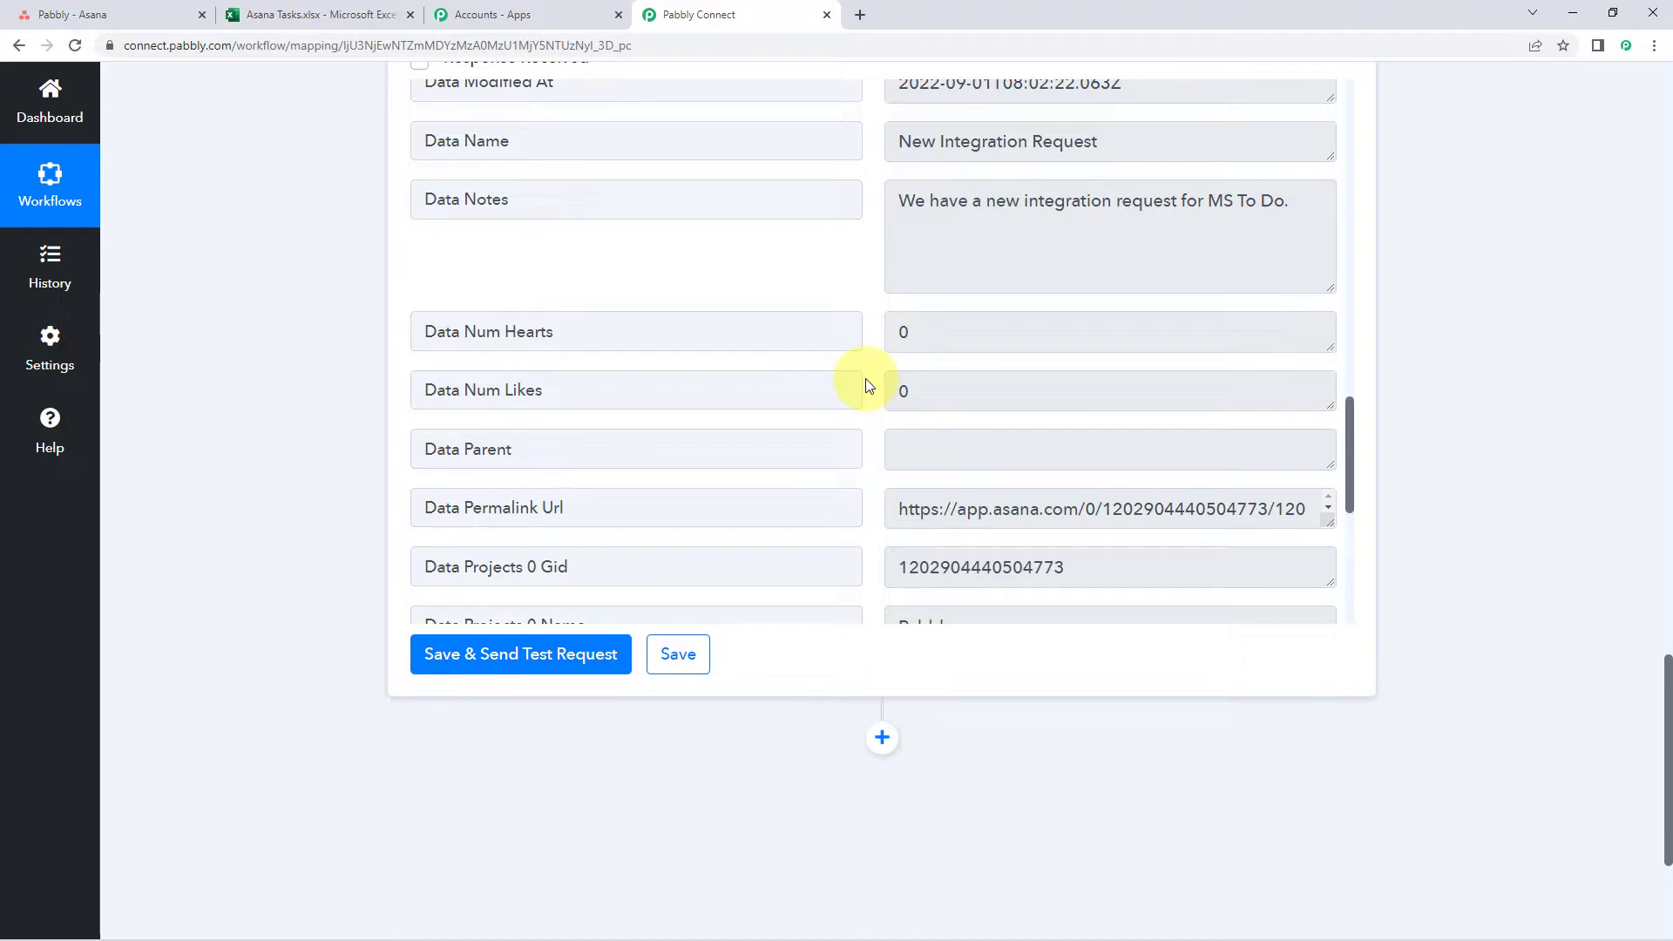
Step: Add an action step after Get a Task and choose Microsoft Excel as its app
scroll(1404, 302, down, 3)
scroll(1403, 301, down, 1)
click(882, 433)
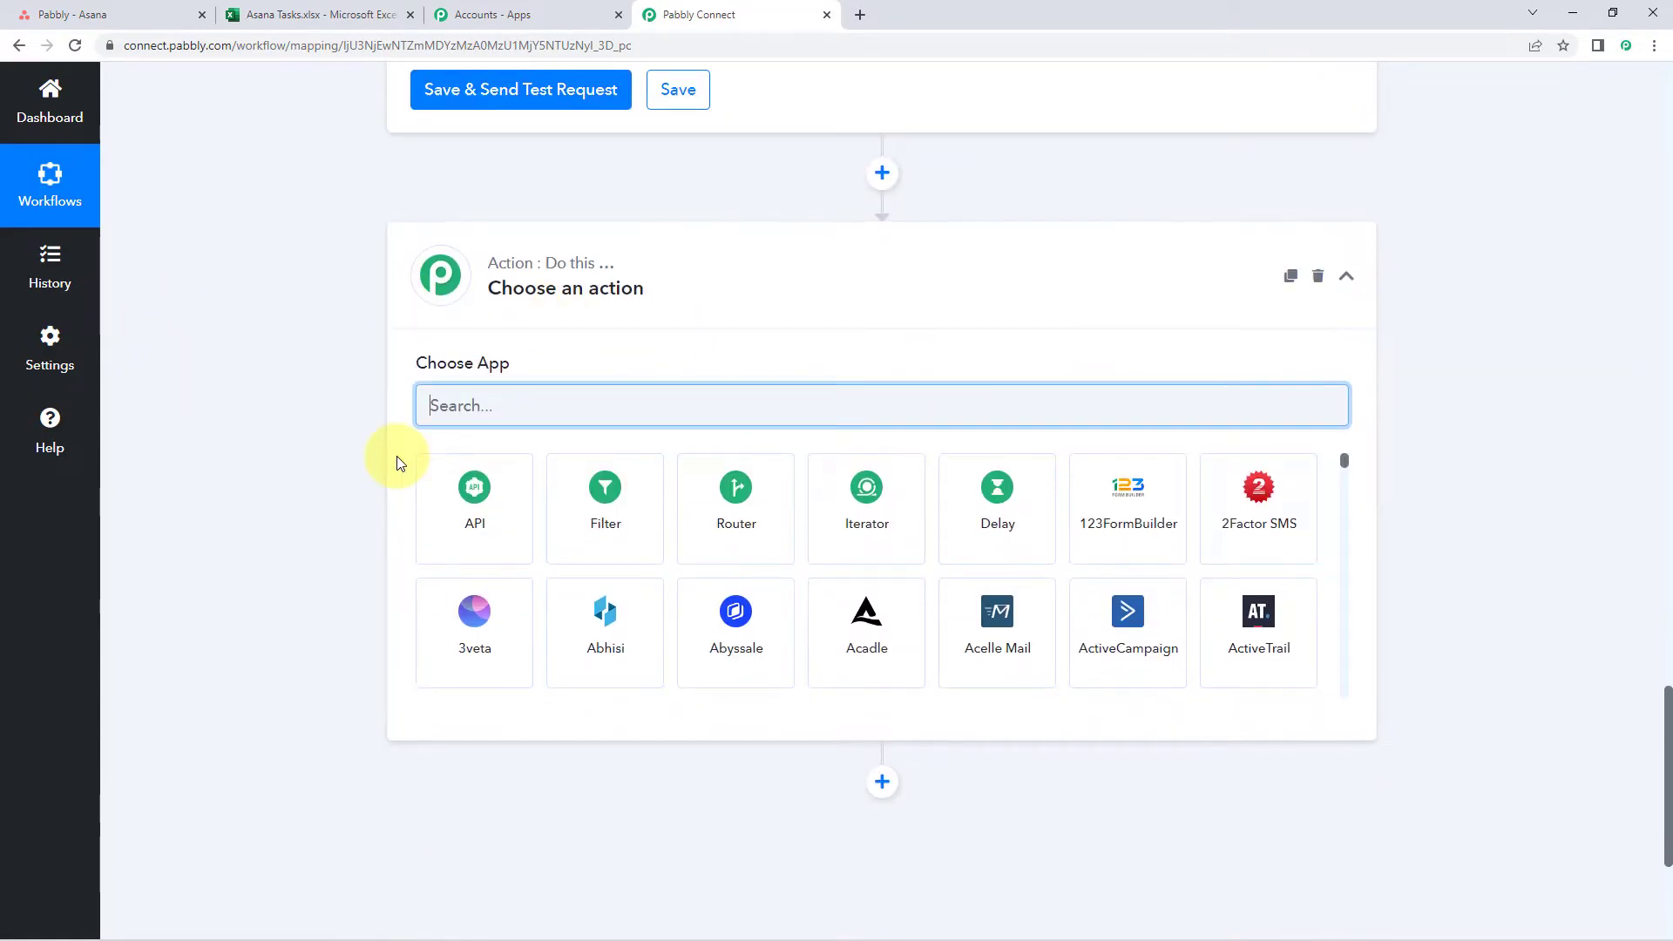
text(Micrsoft)
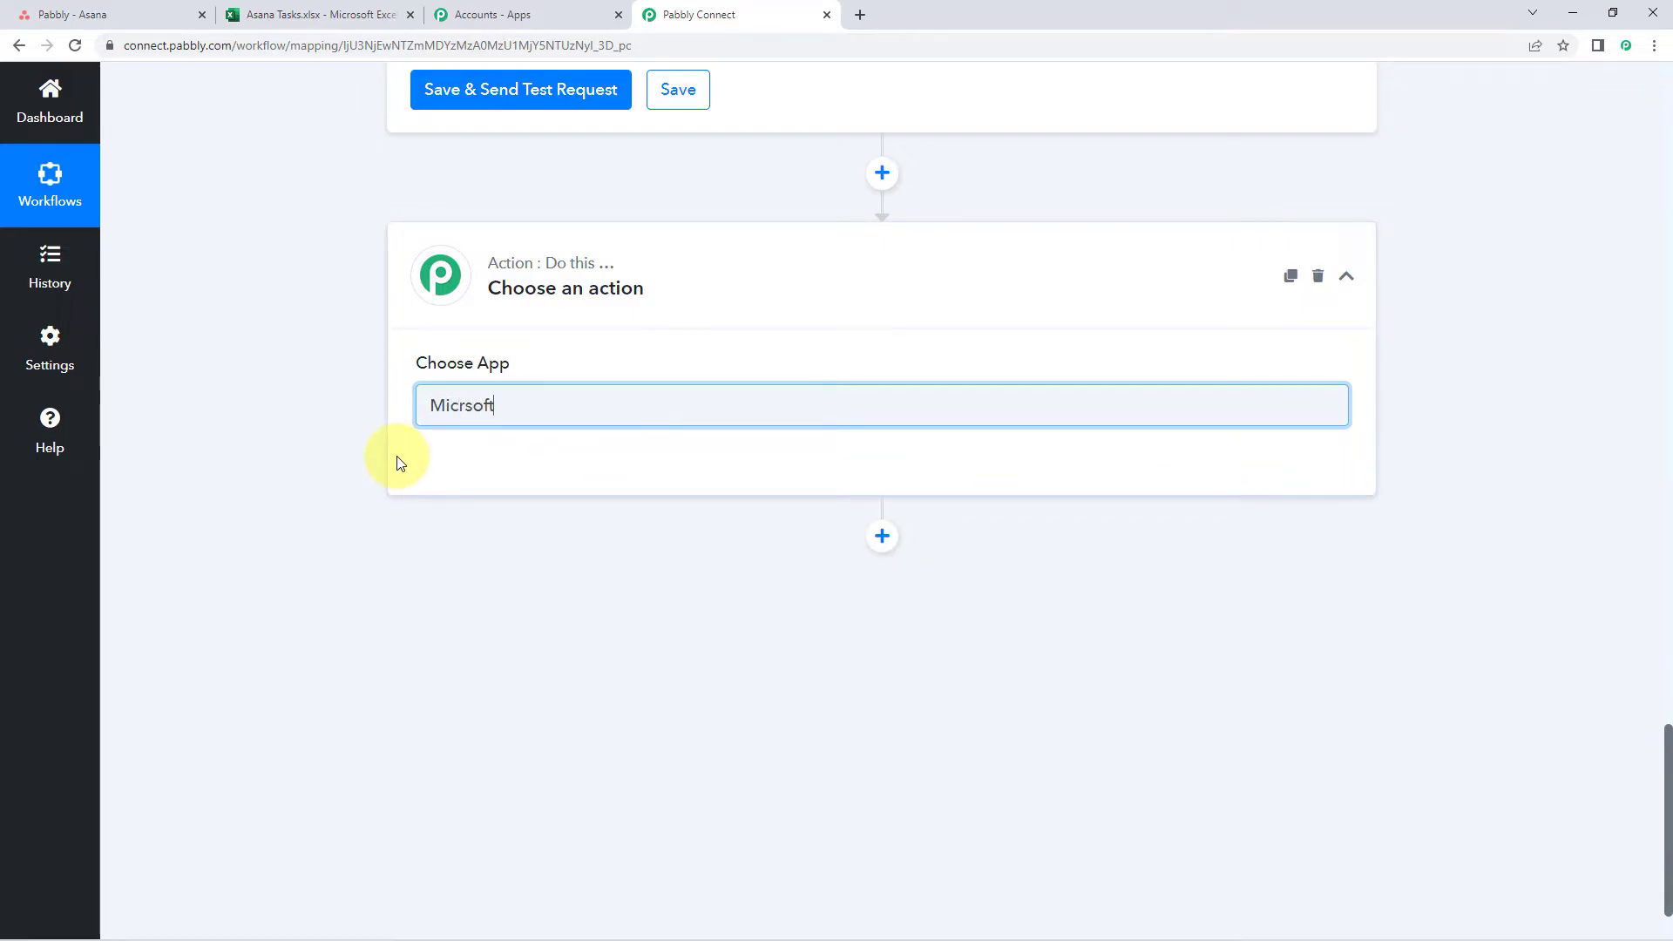
key(BackSpace)
key(BackSpace)
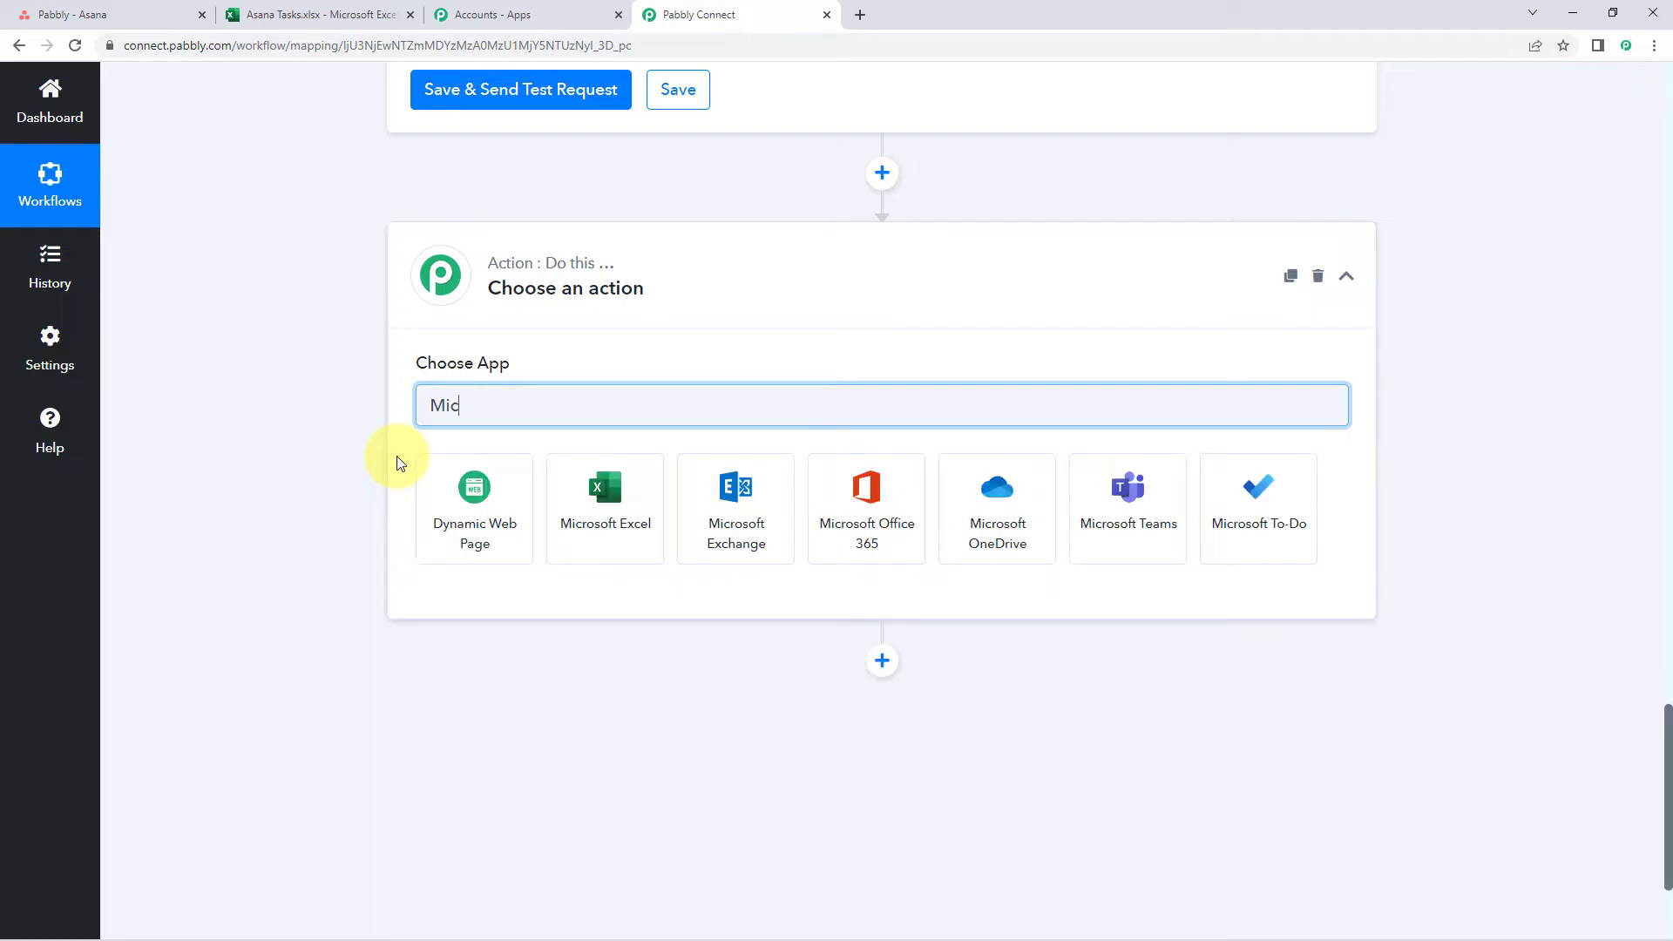
text(ro)
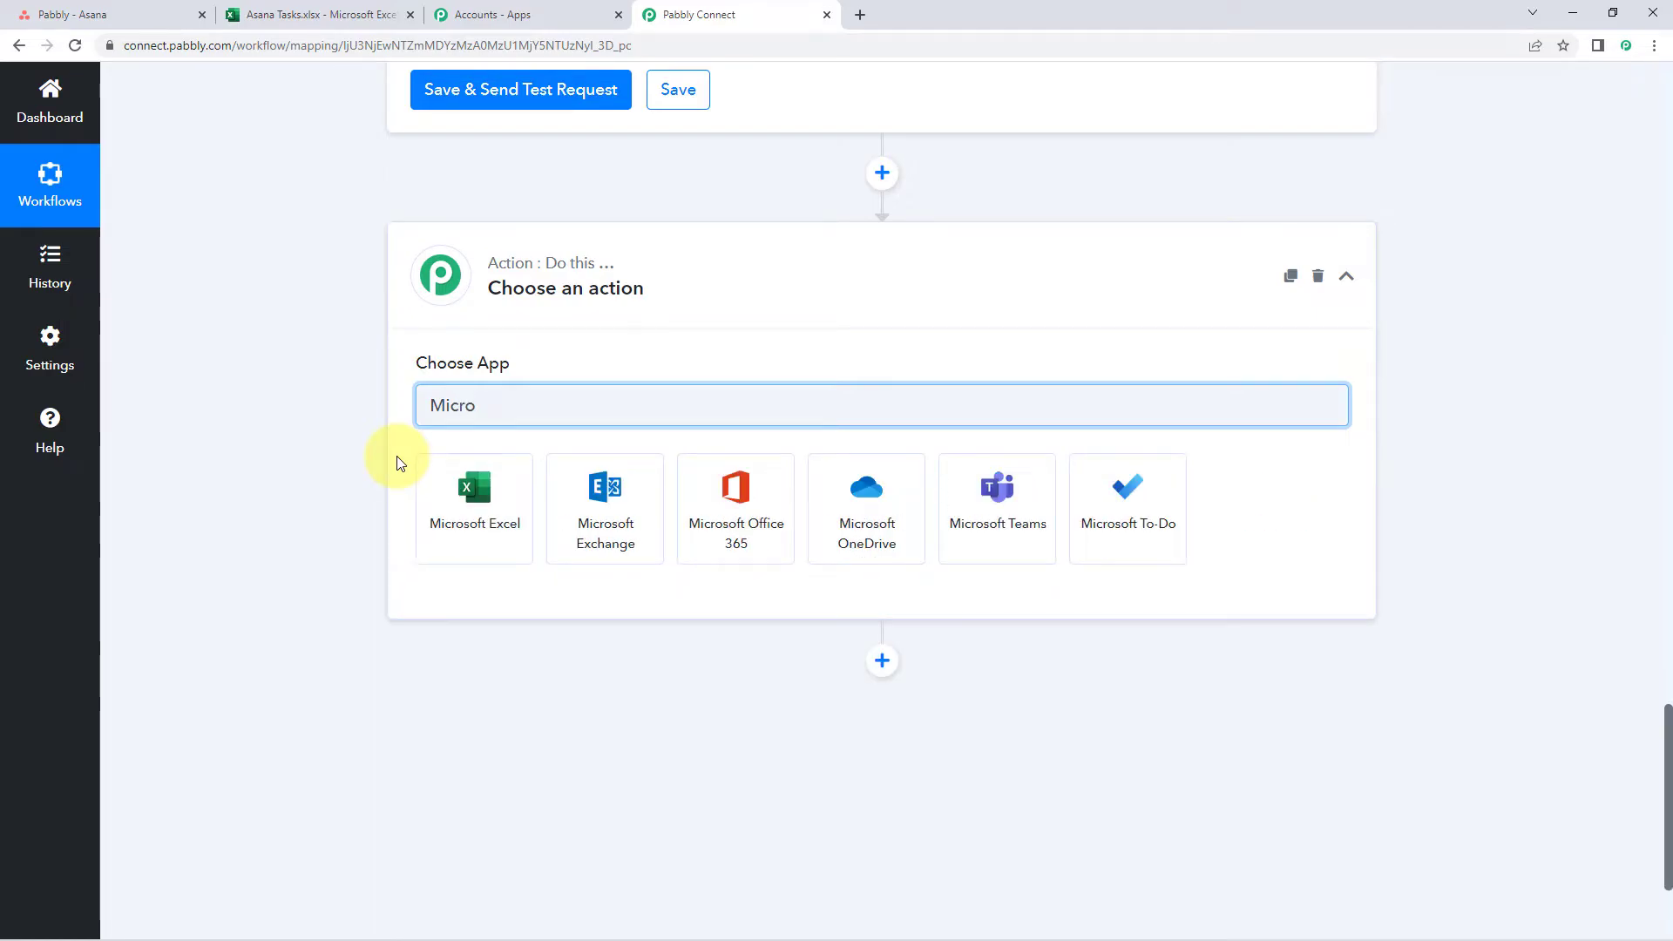
click(429, 478)
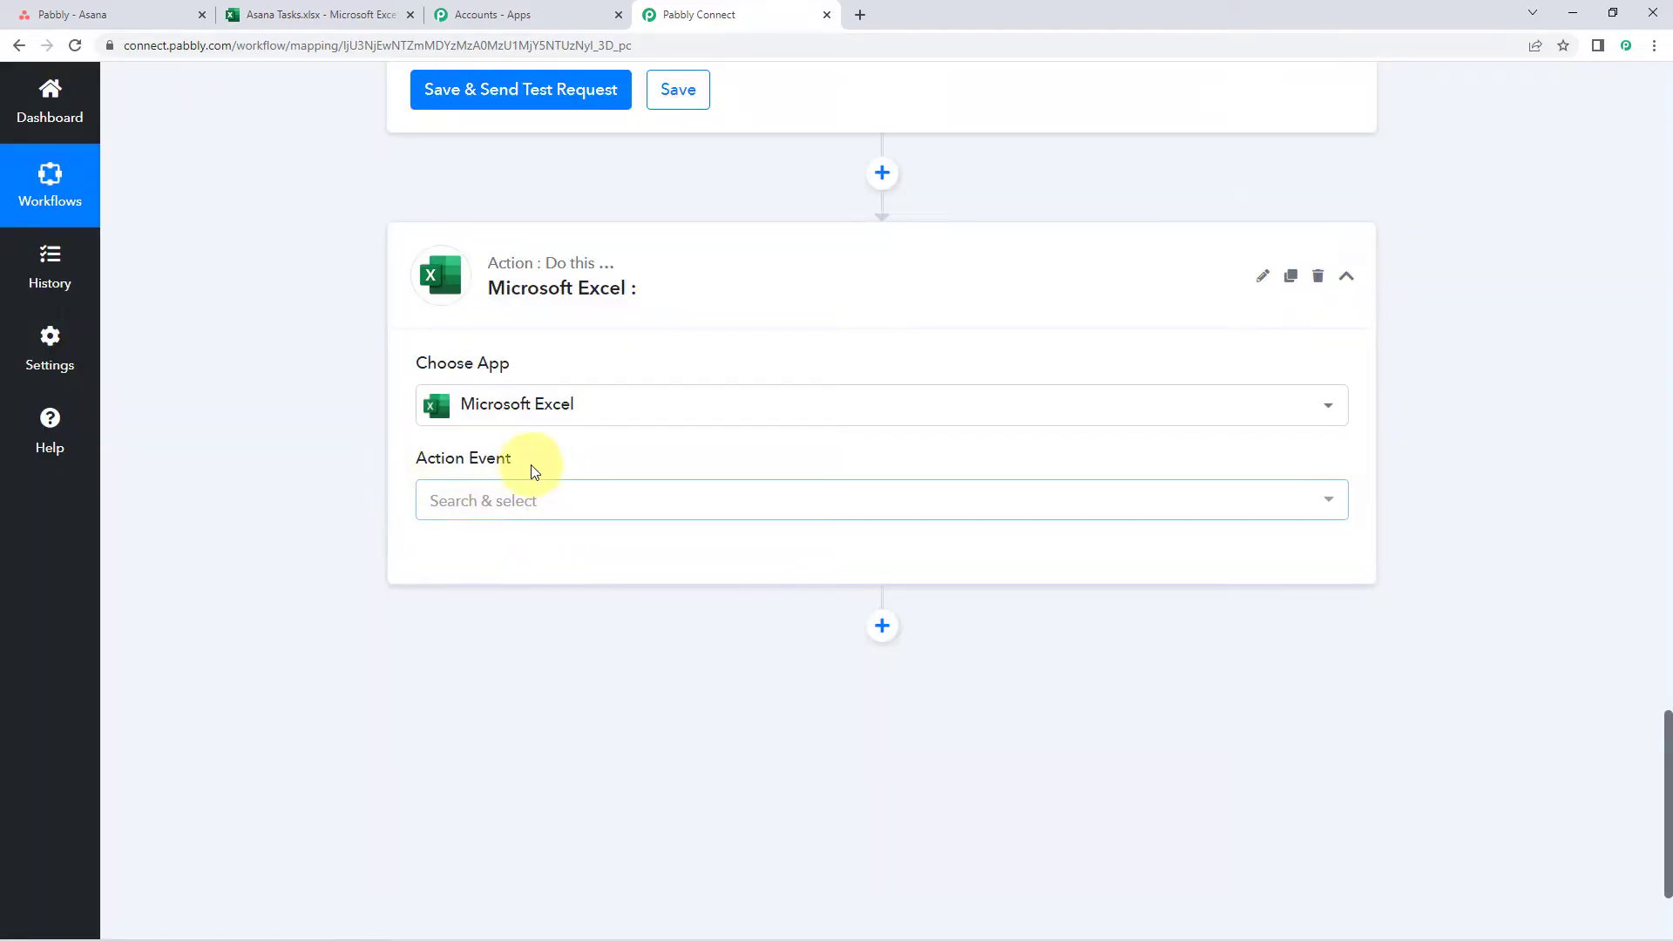
Step: Set the Microsoft Excel step's action event to Add Row To Worksheet
click(468, 516)
scroll(352, 482, down, 1)
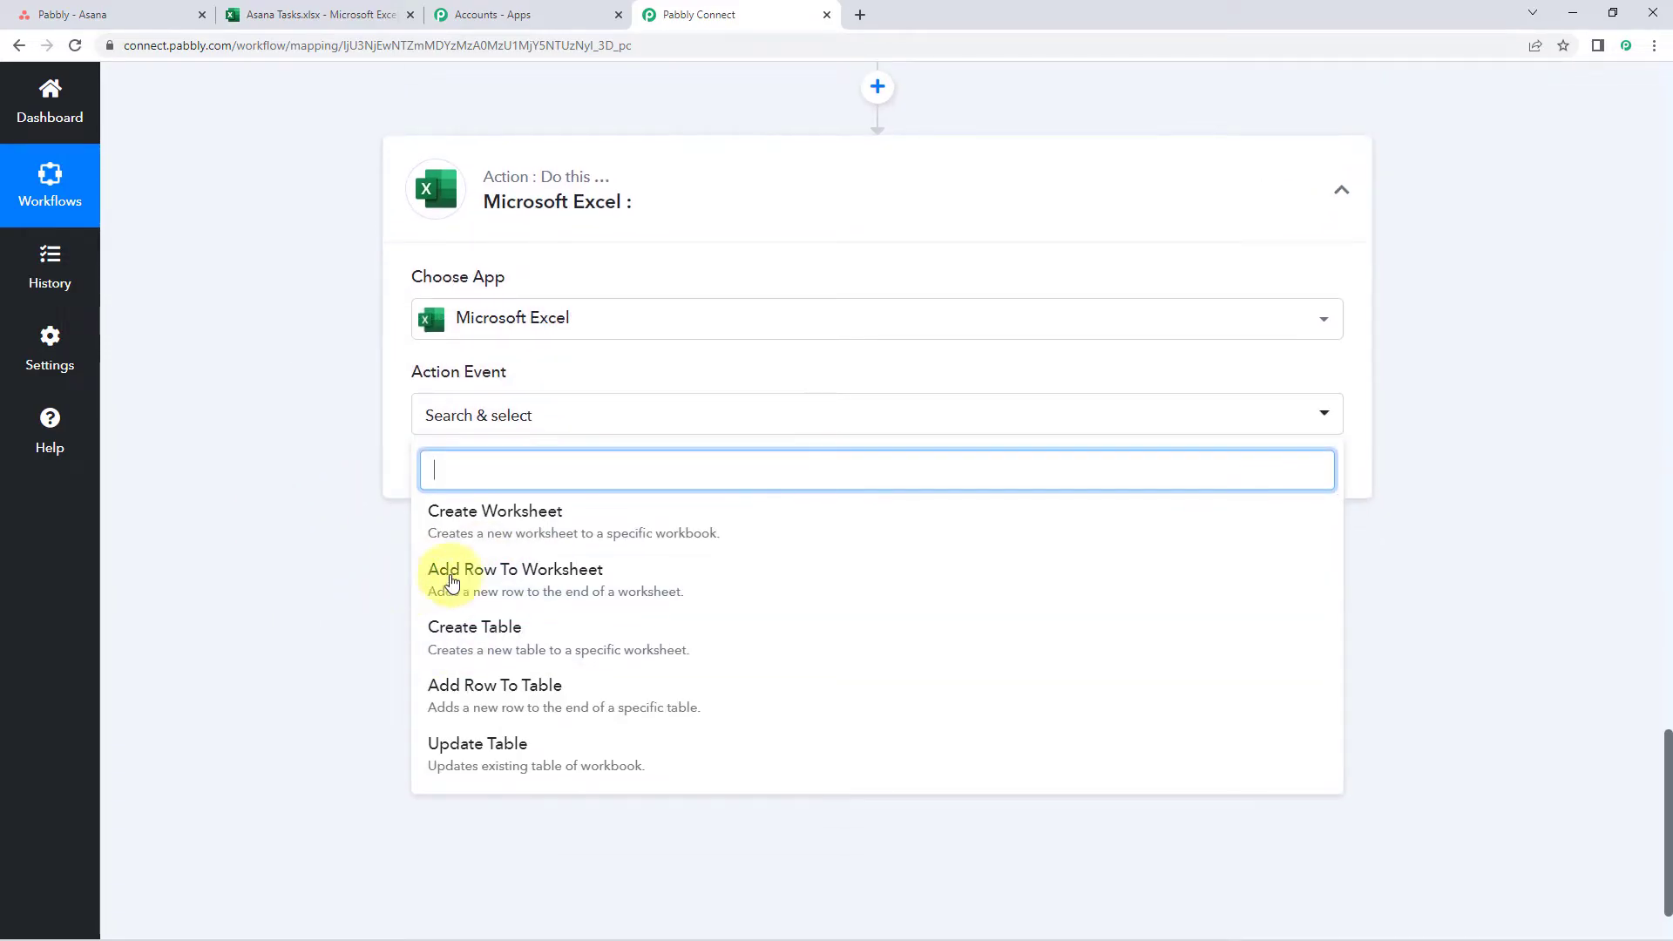
click(533, 583)
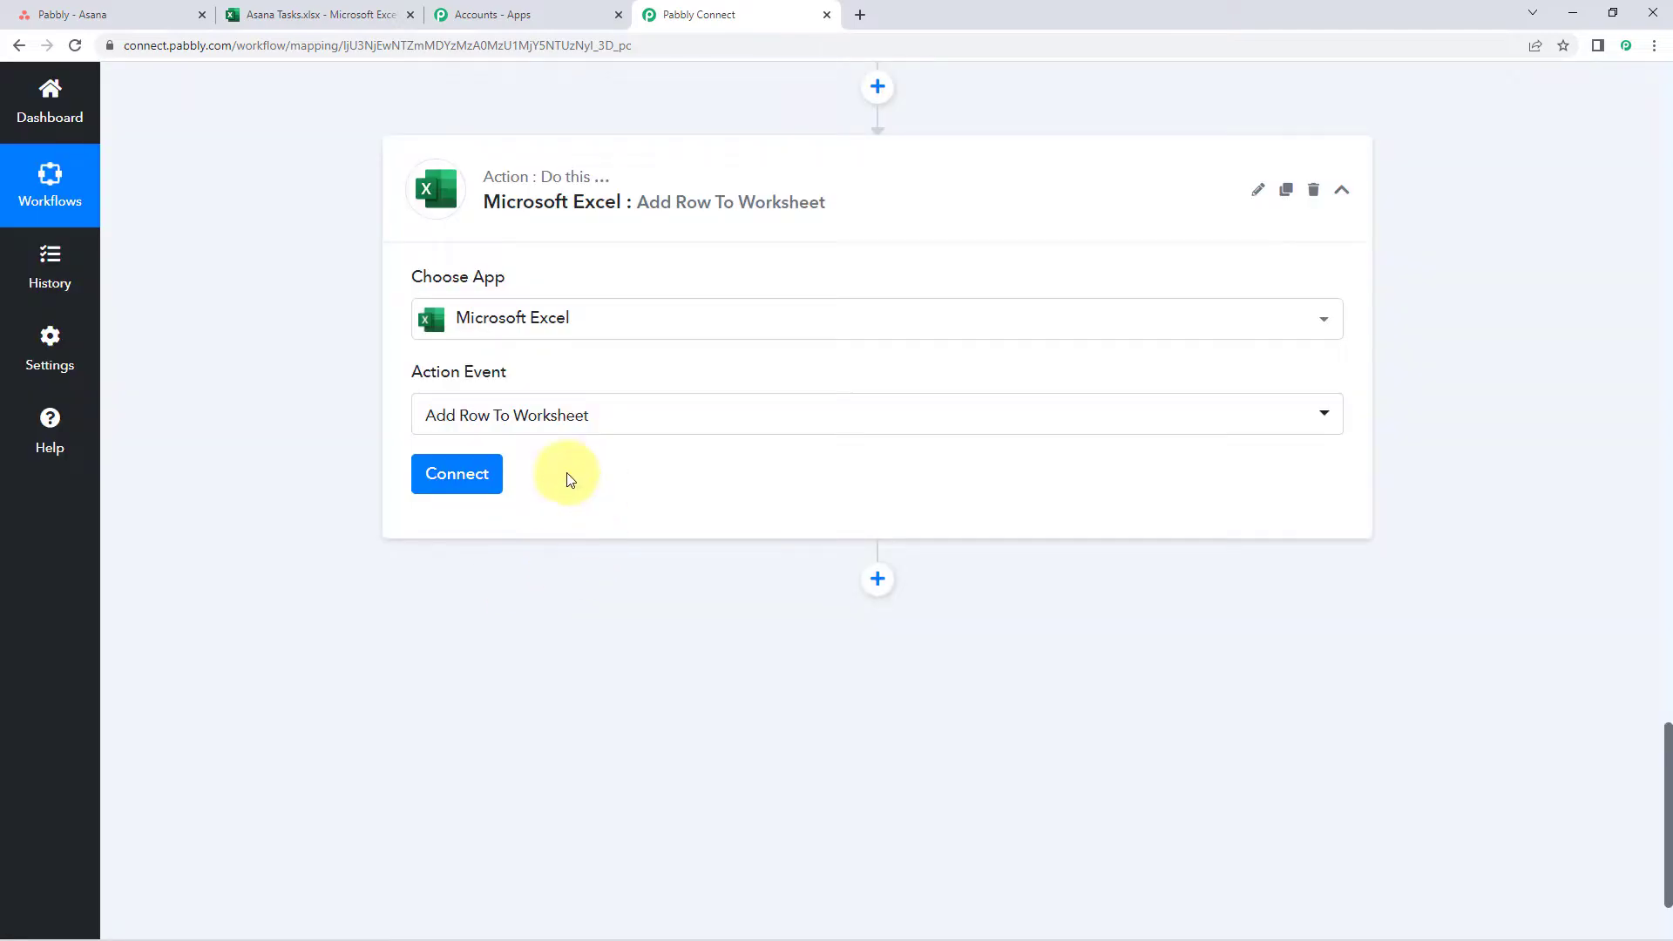
Step: Connect the Excel step through a new Microsoft Excel connection and grant Pabbly Connect the requested account permissions
click(456, 477)
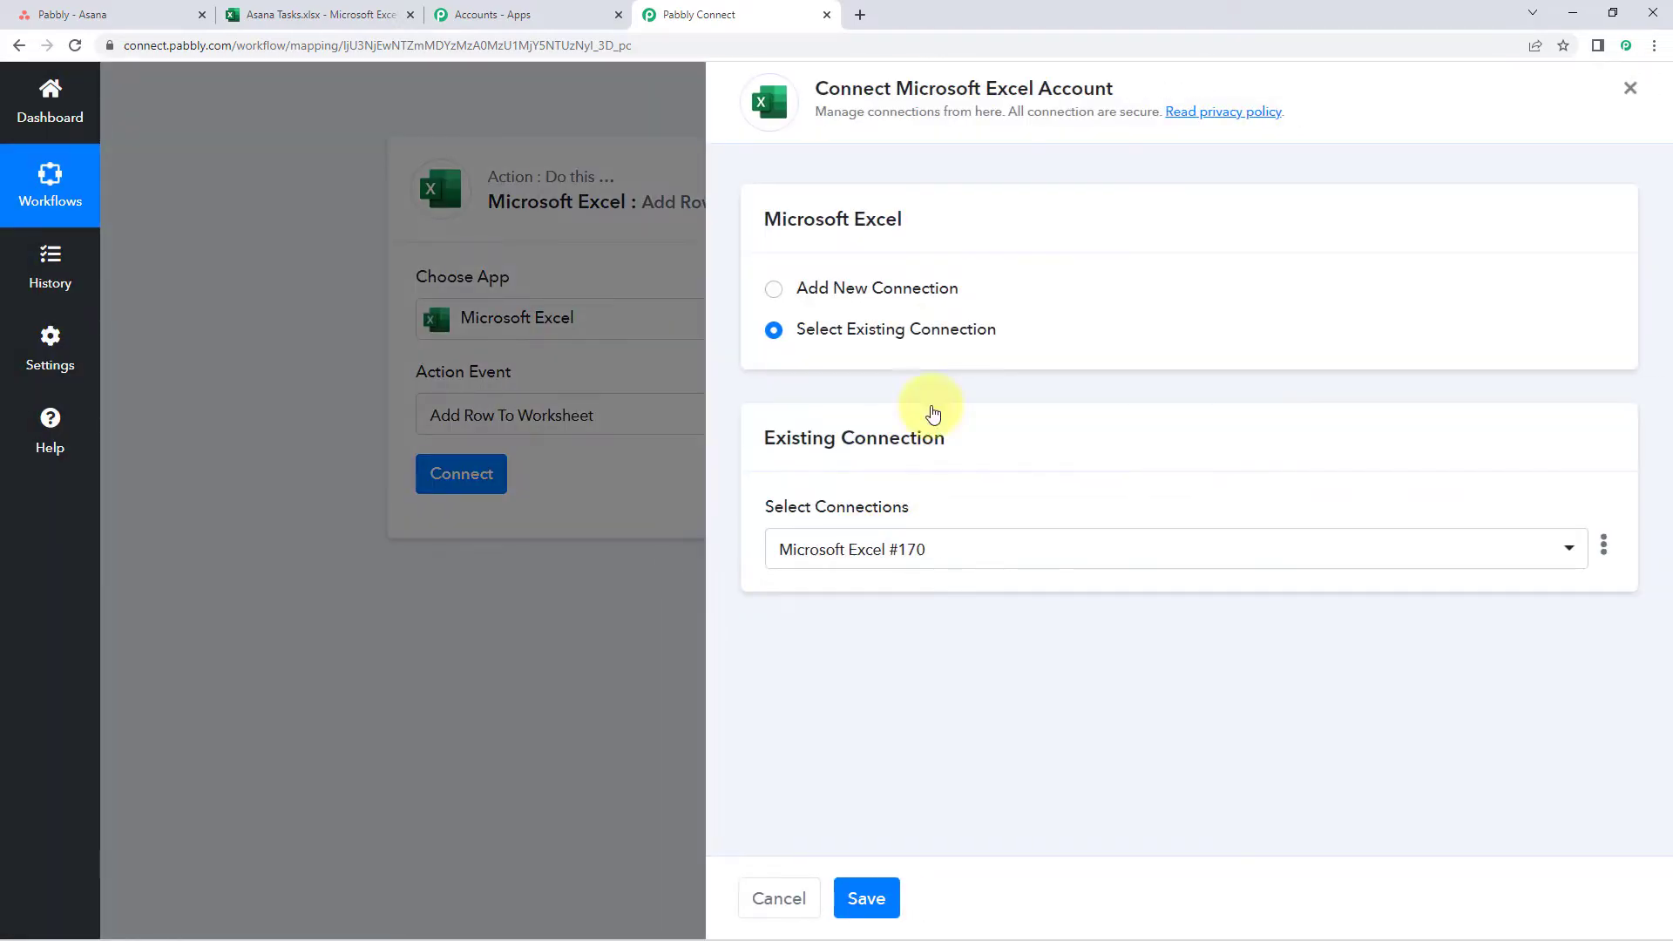
click(775, 289)
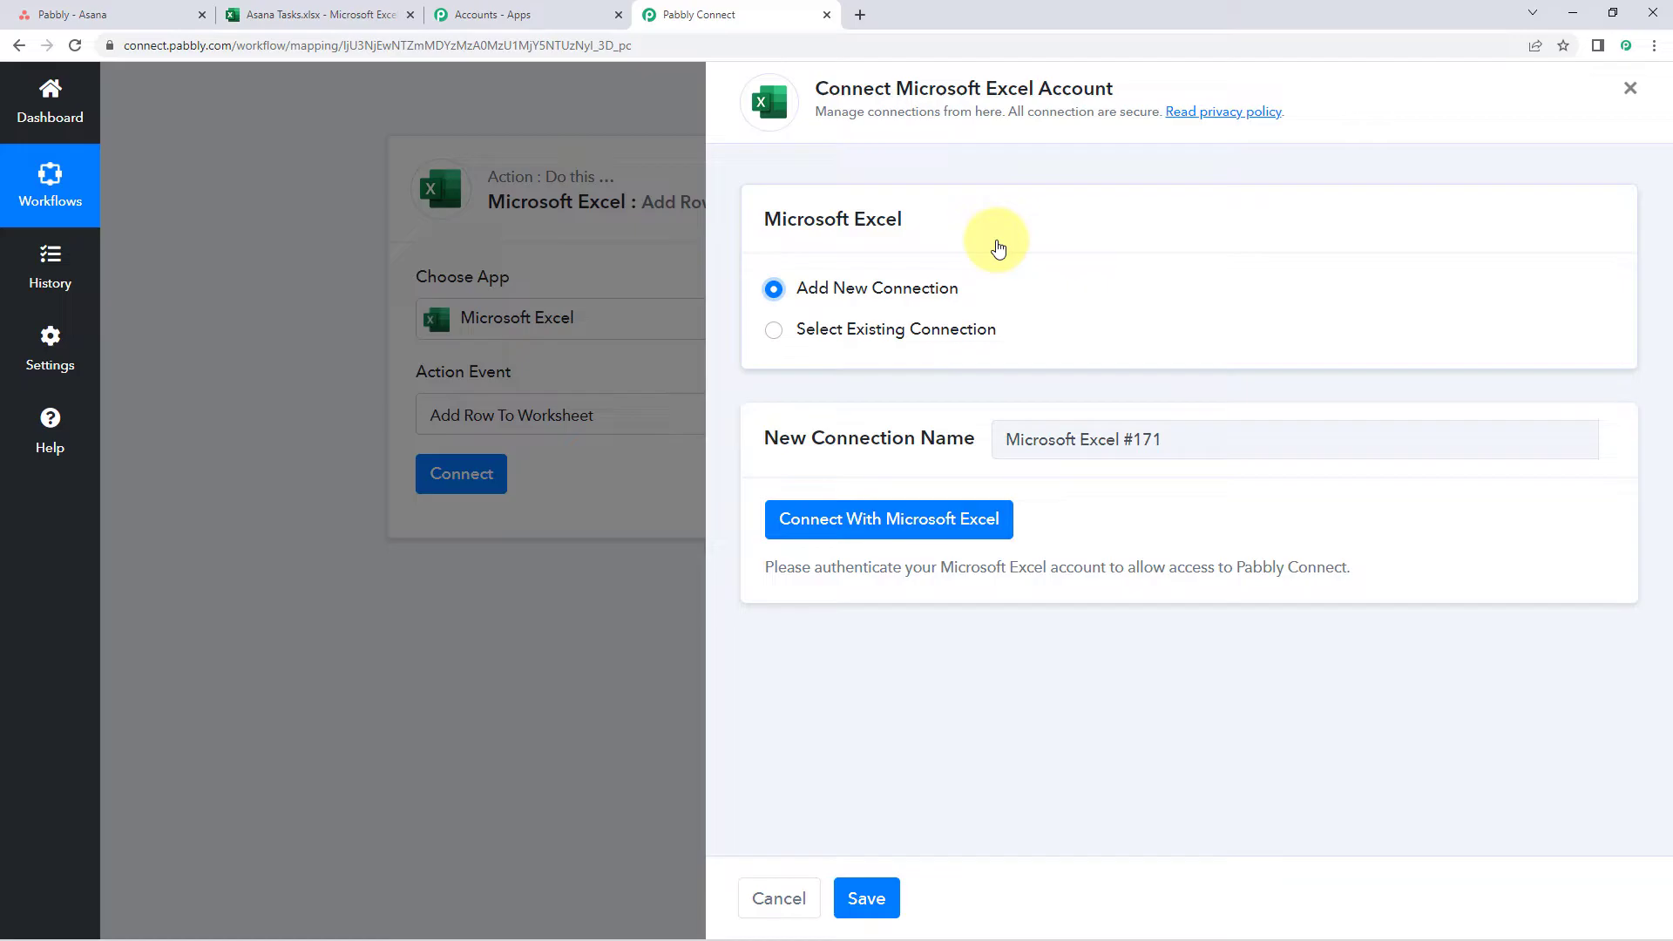
click(887, 521)
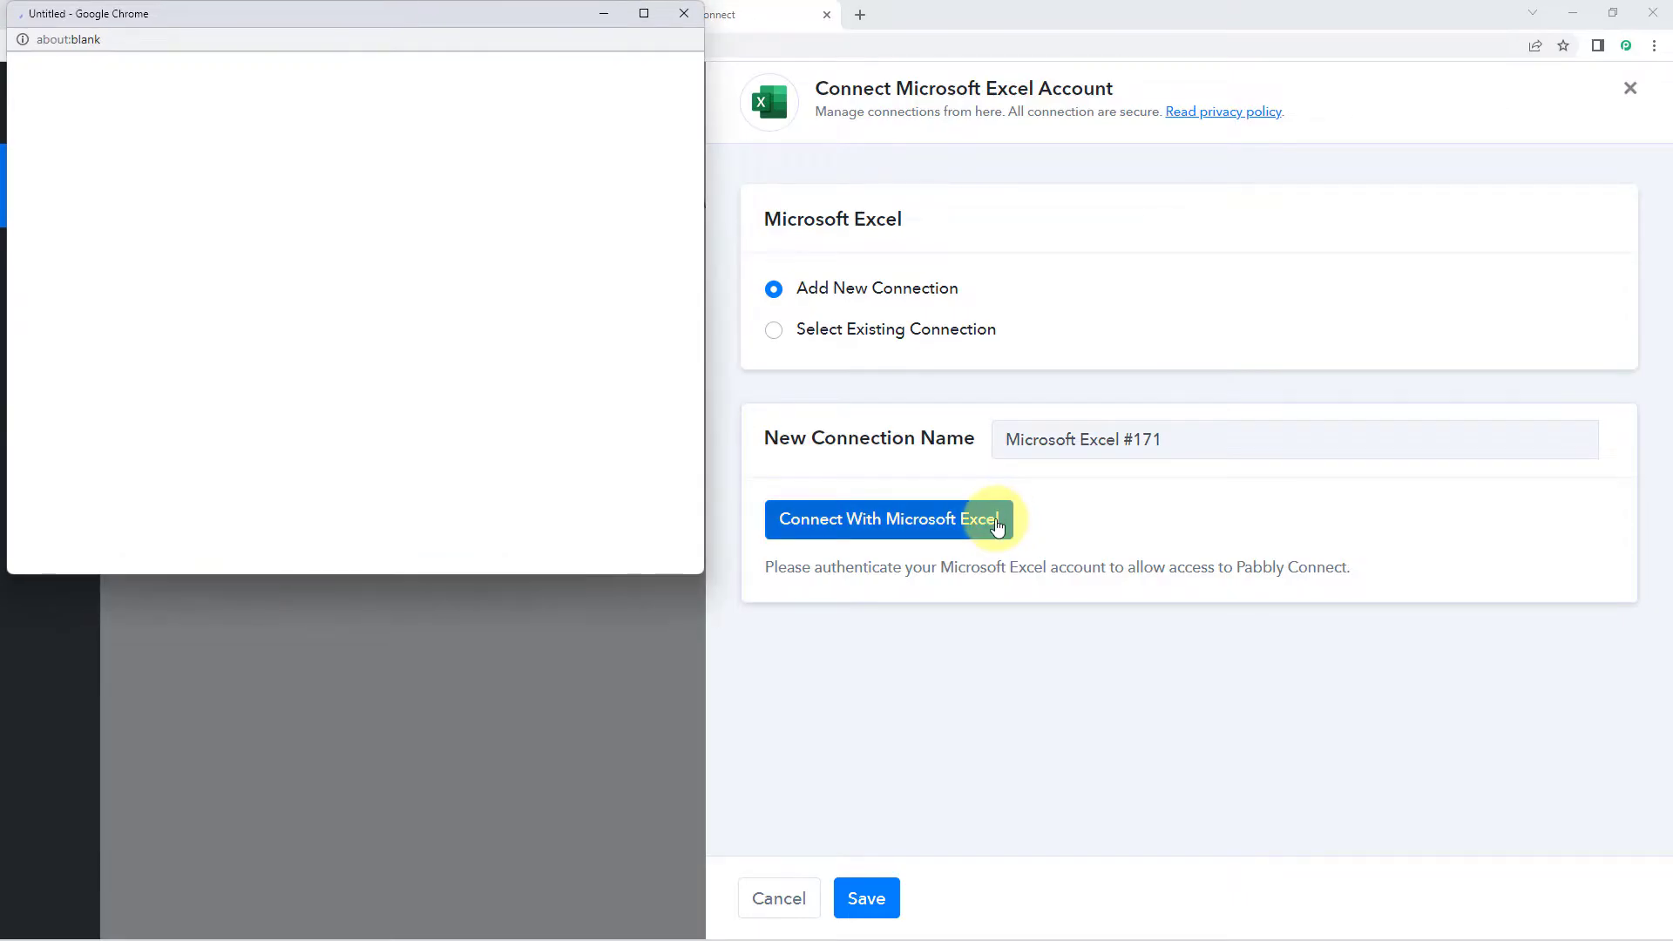
click(287, 14)
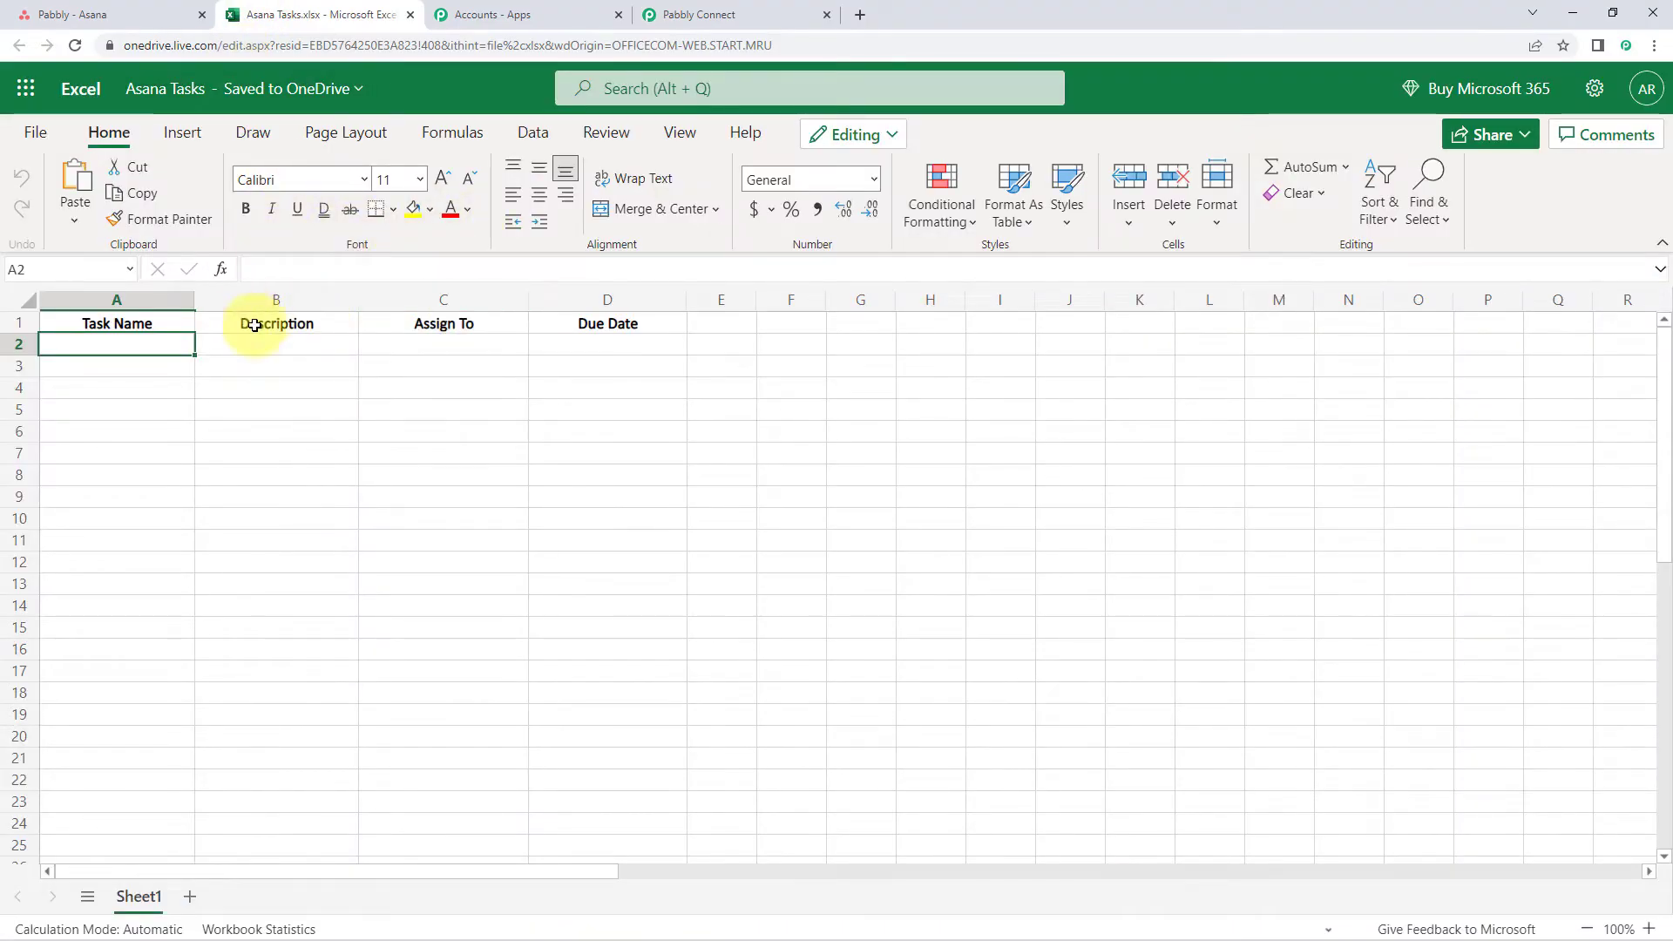
click(717, 16)
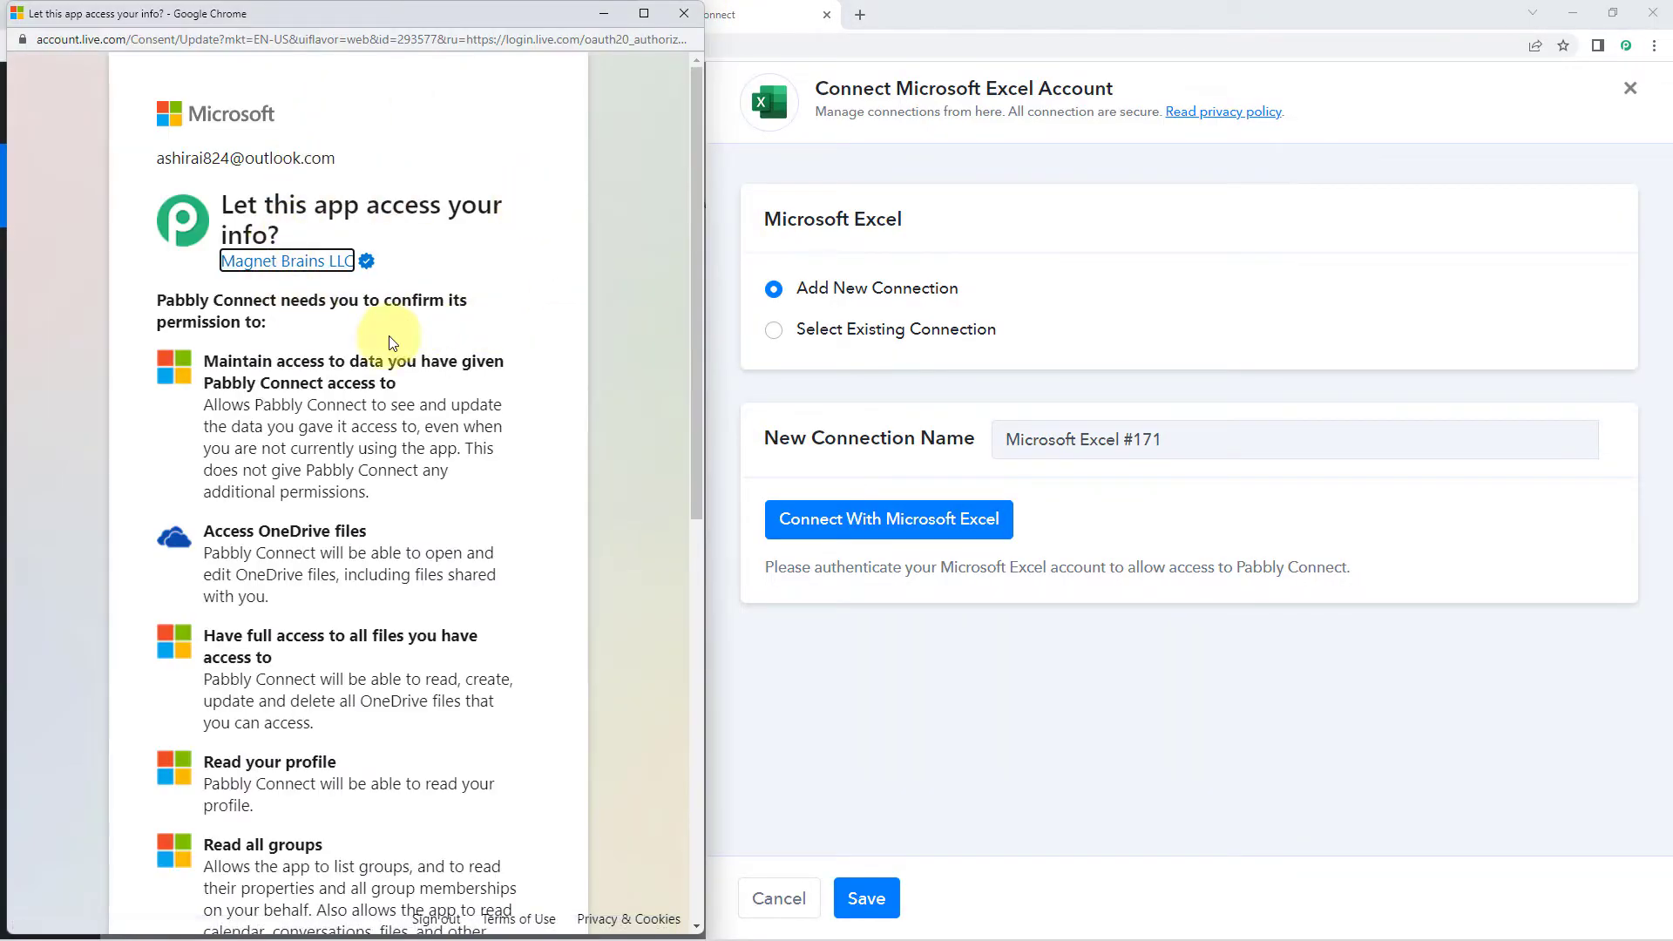
scroll(558, 346, down, 8)
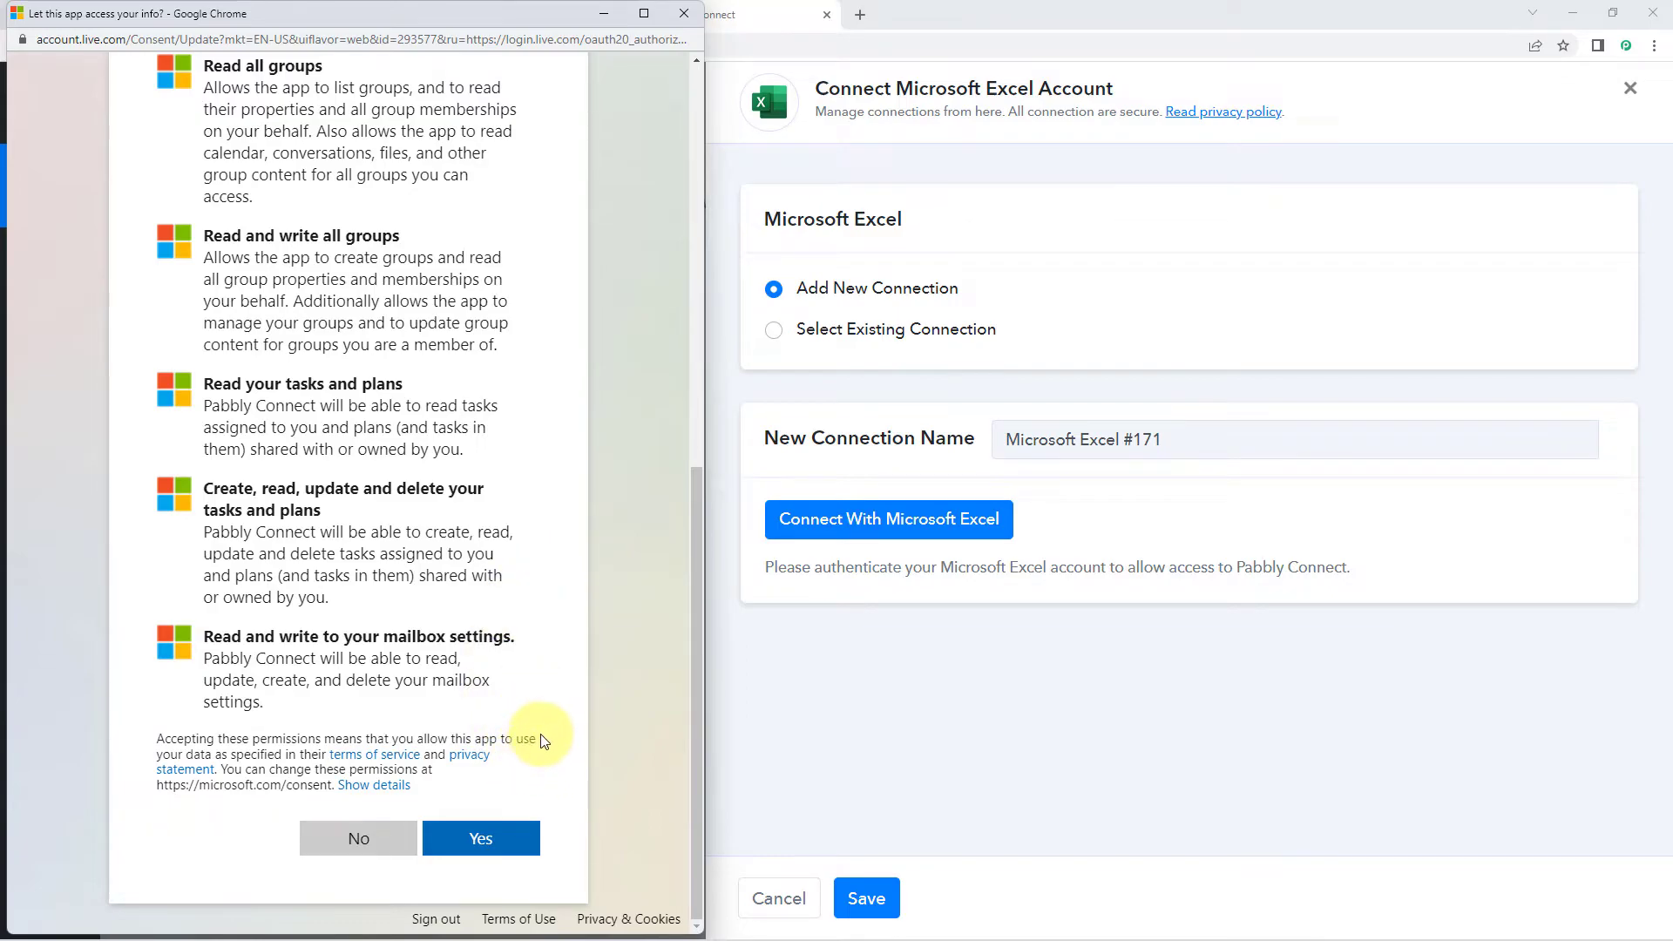
click(501, 852)
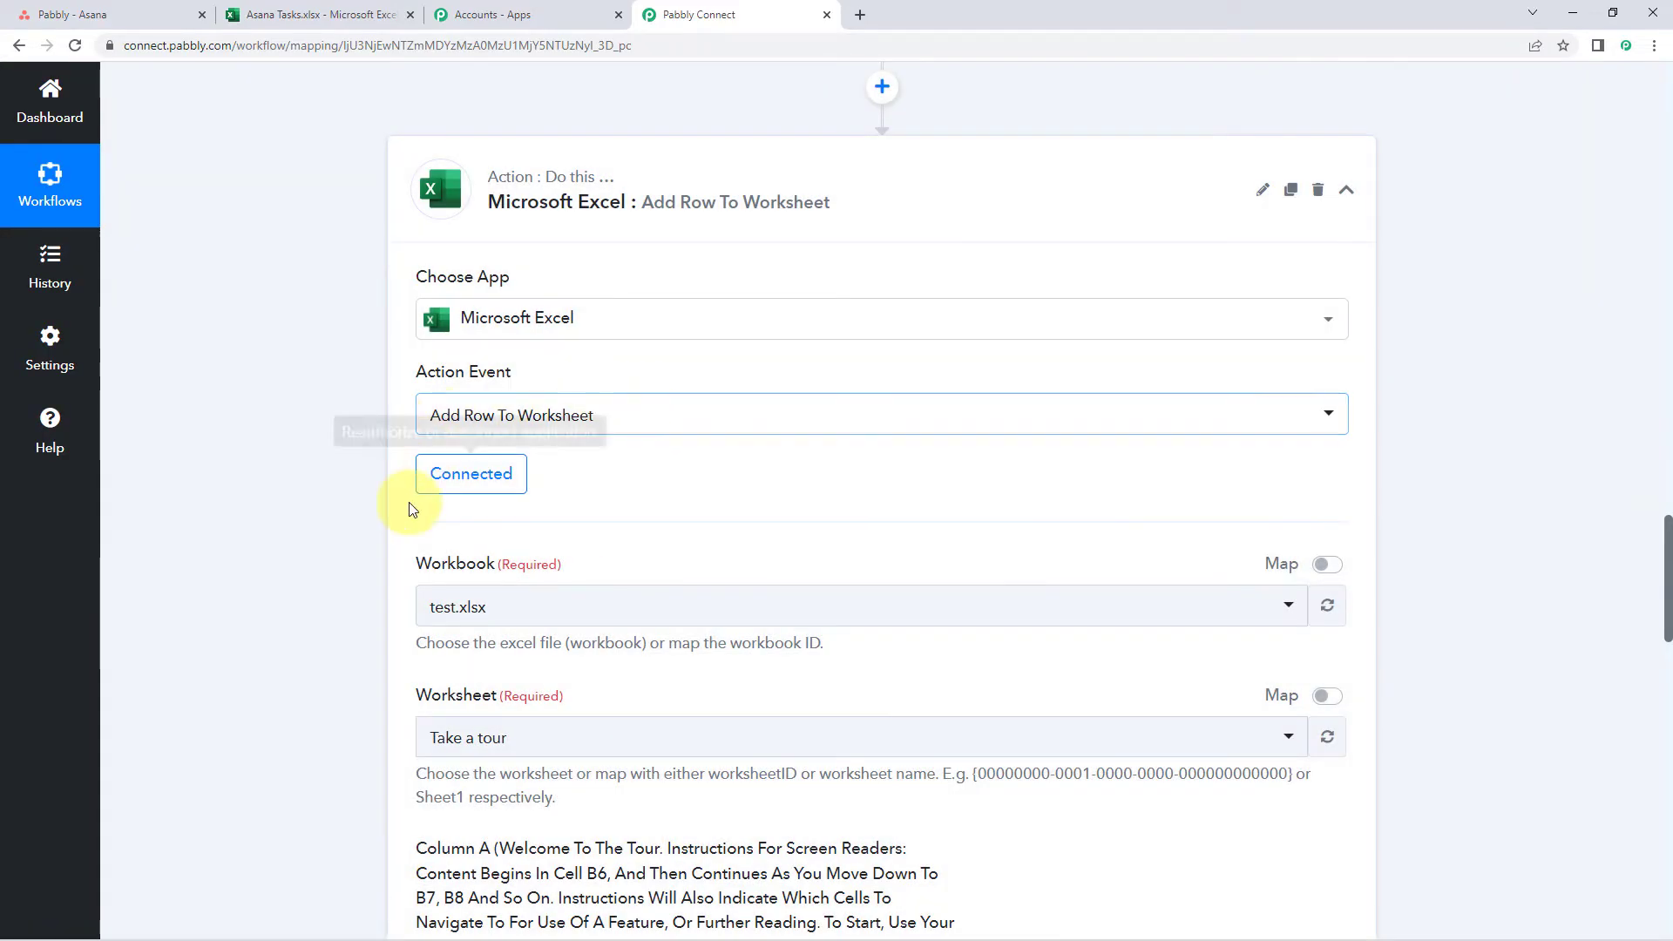
Step: Check the workbook's name in Excel and select Asana Tasks.xlsx as the Add Row To Worksheet step's workbook
scroll(601, 467, down, 2)
scroll(510, 350, down, 1)
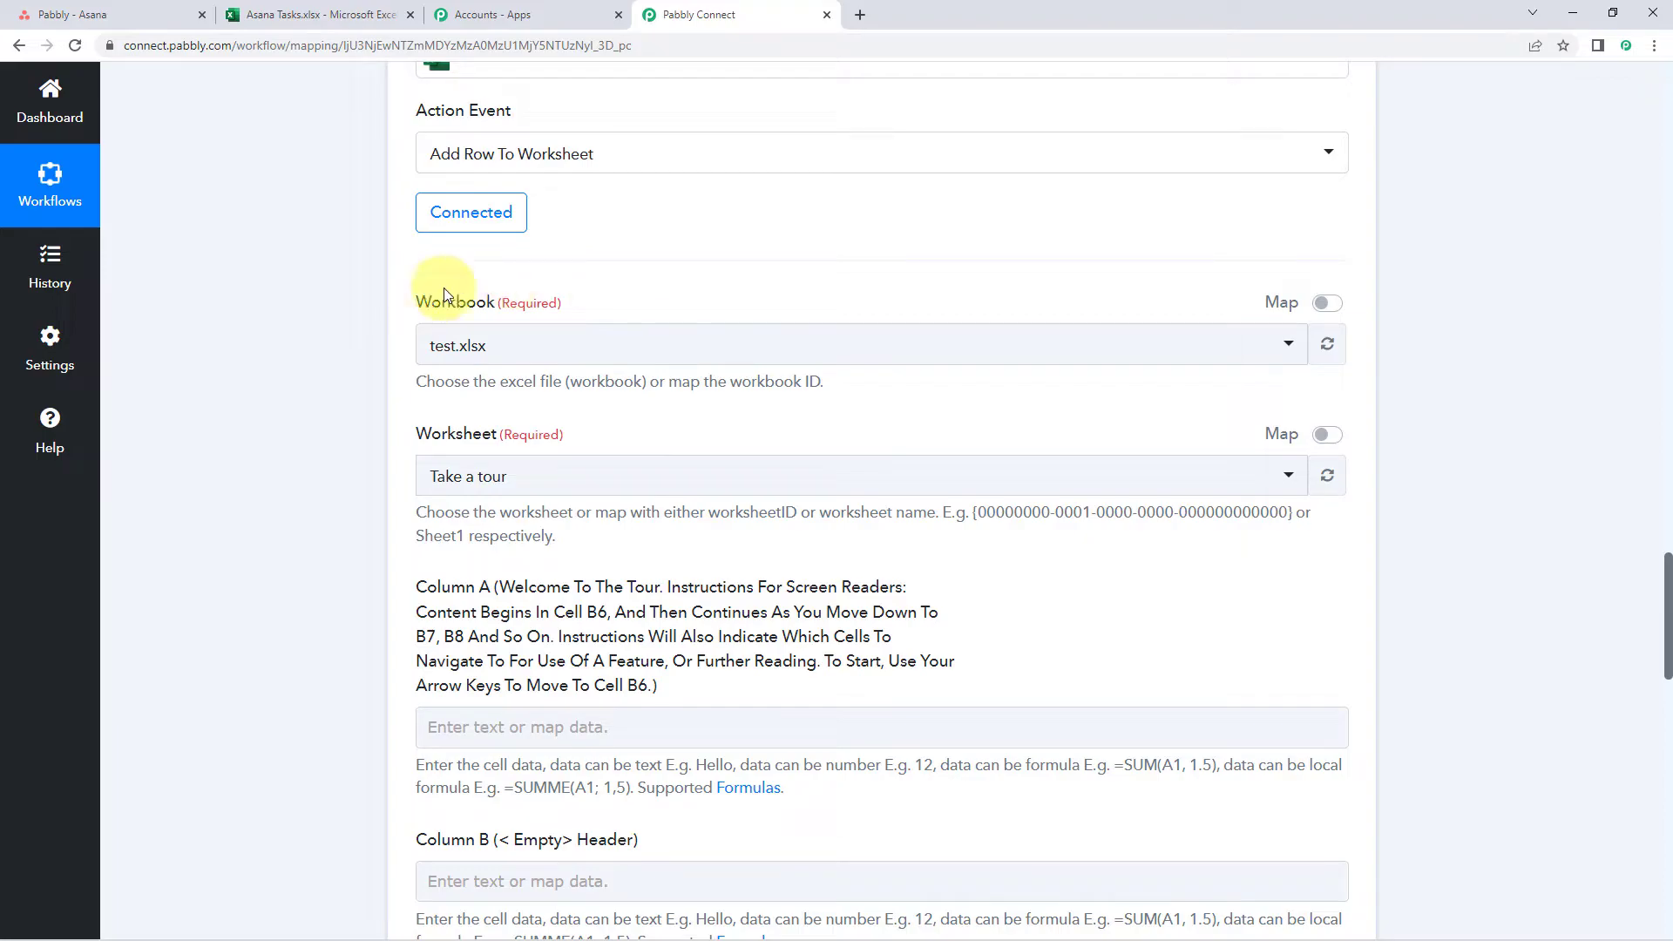
click(594, 347)
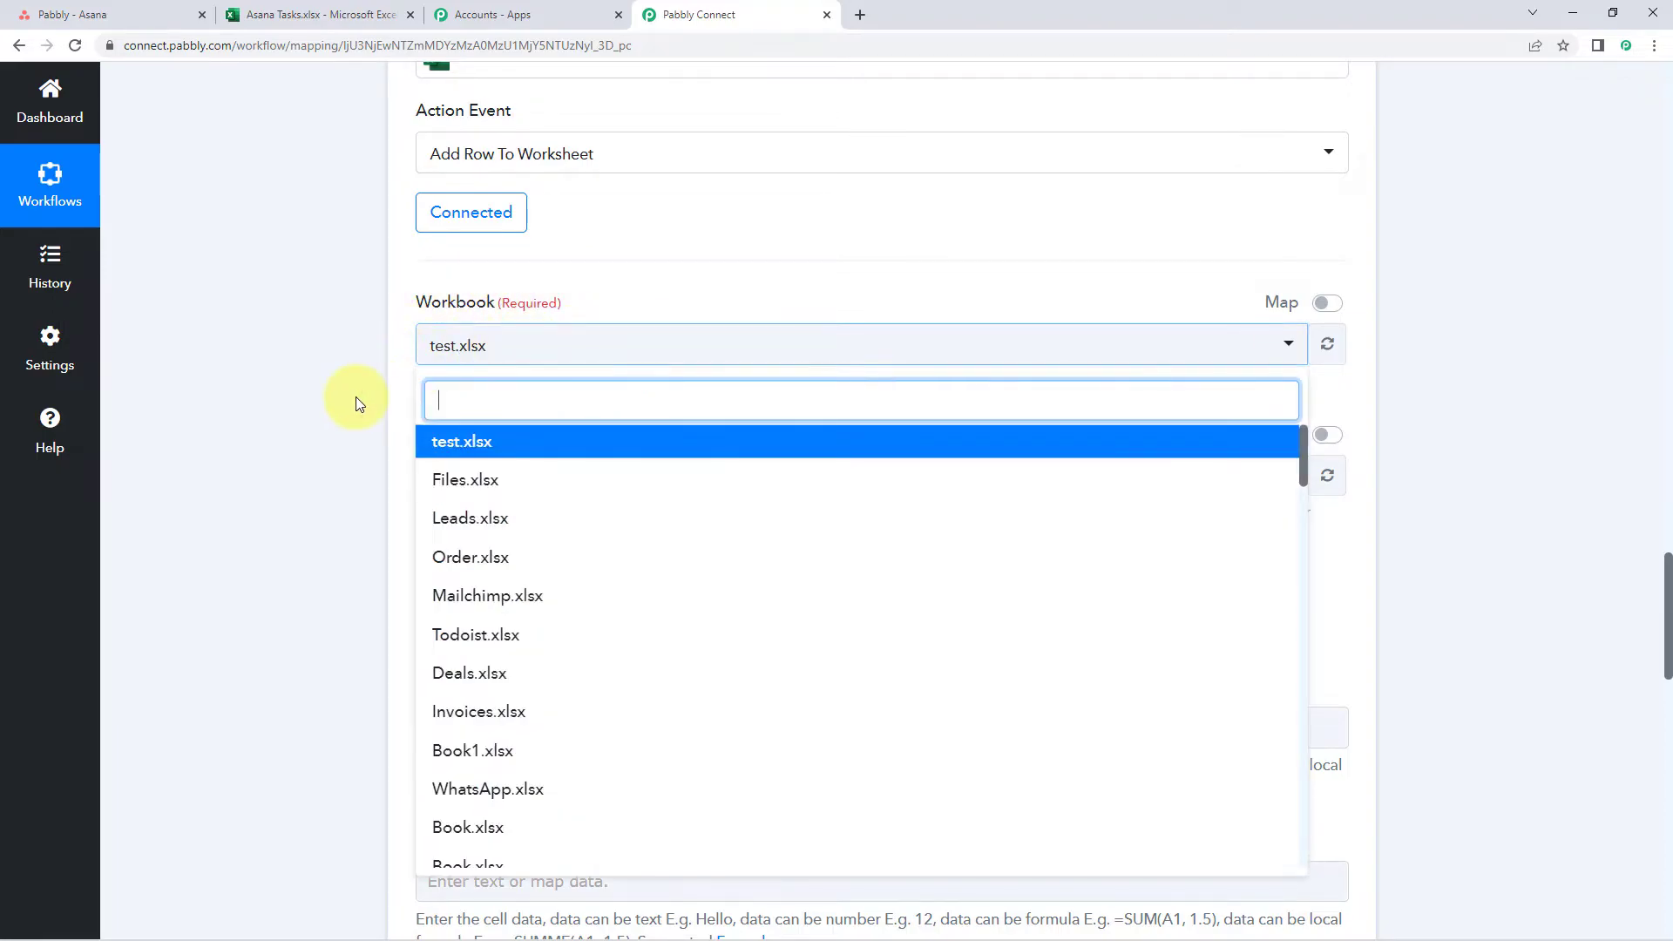
scroll(355, 395, down, 2)
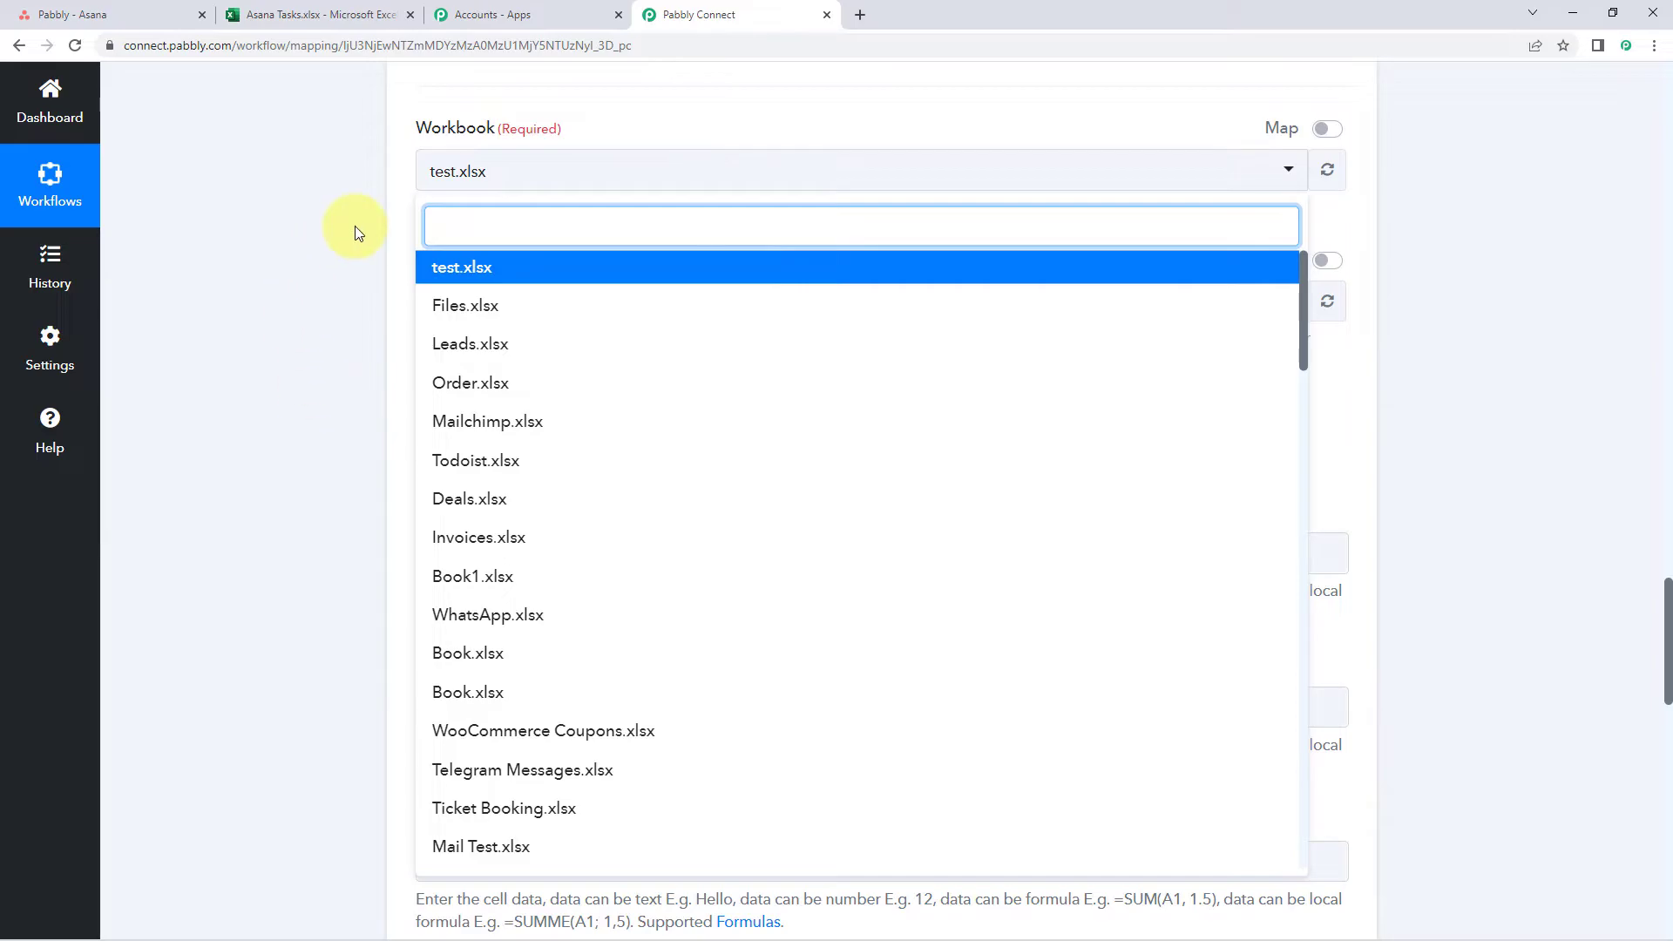
click(314, 14)
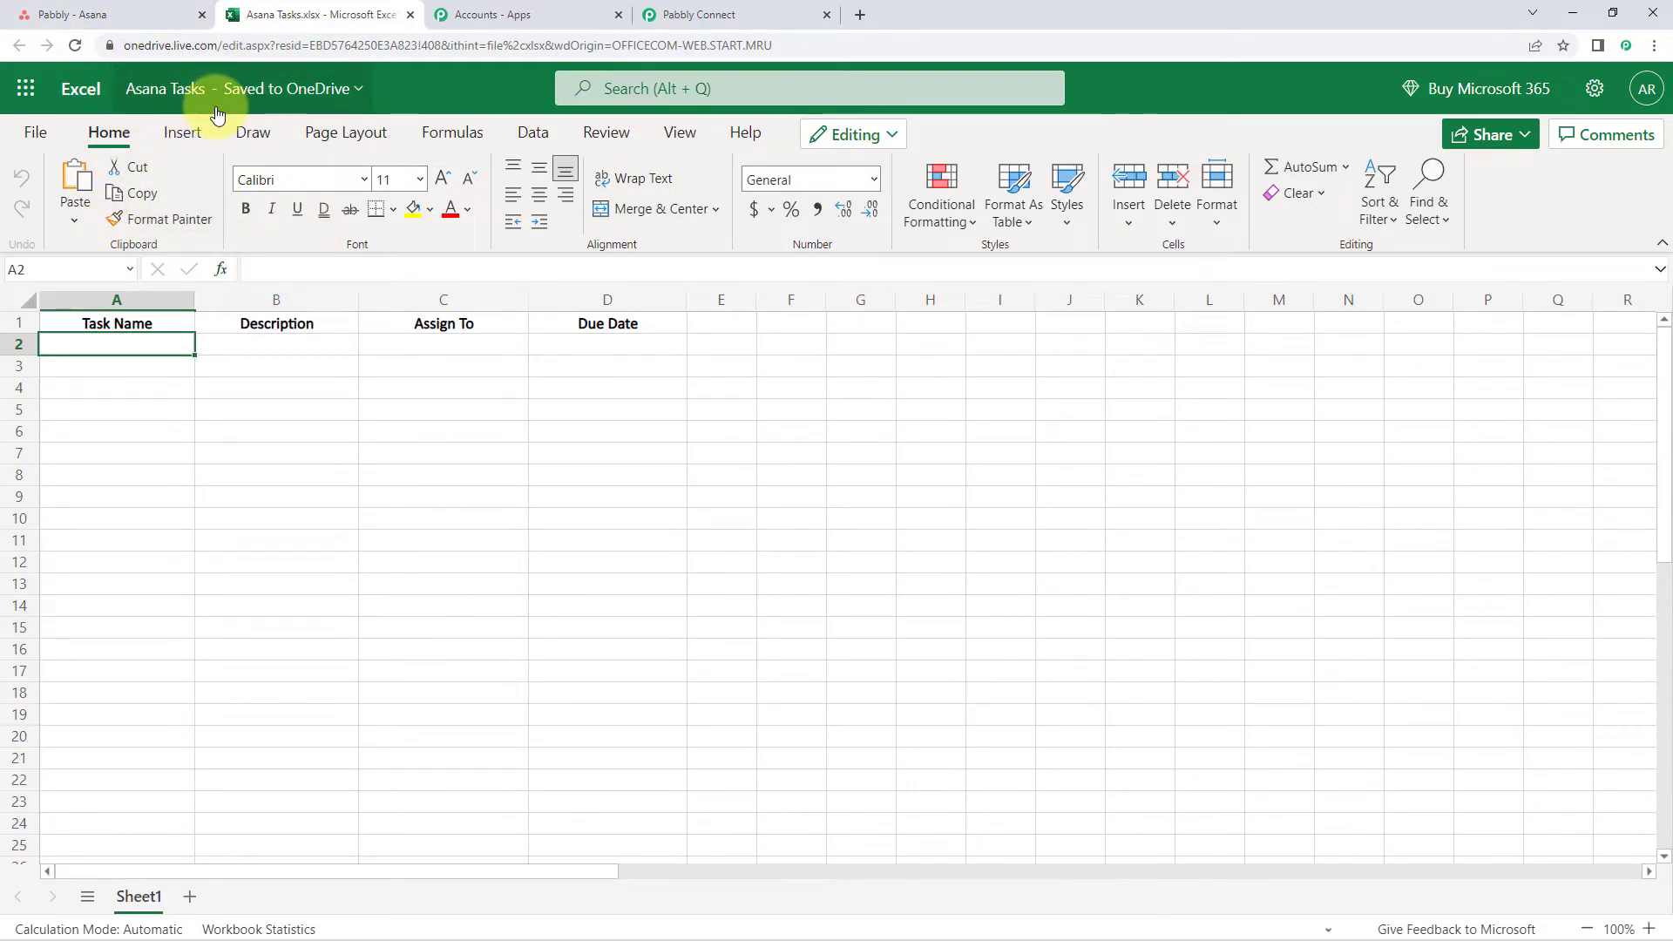
click(784, 14)
text(As)
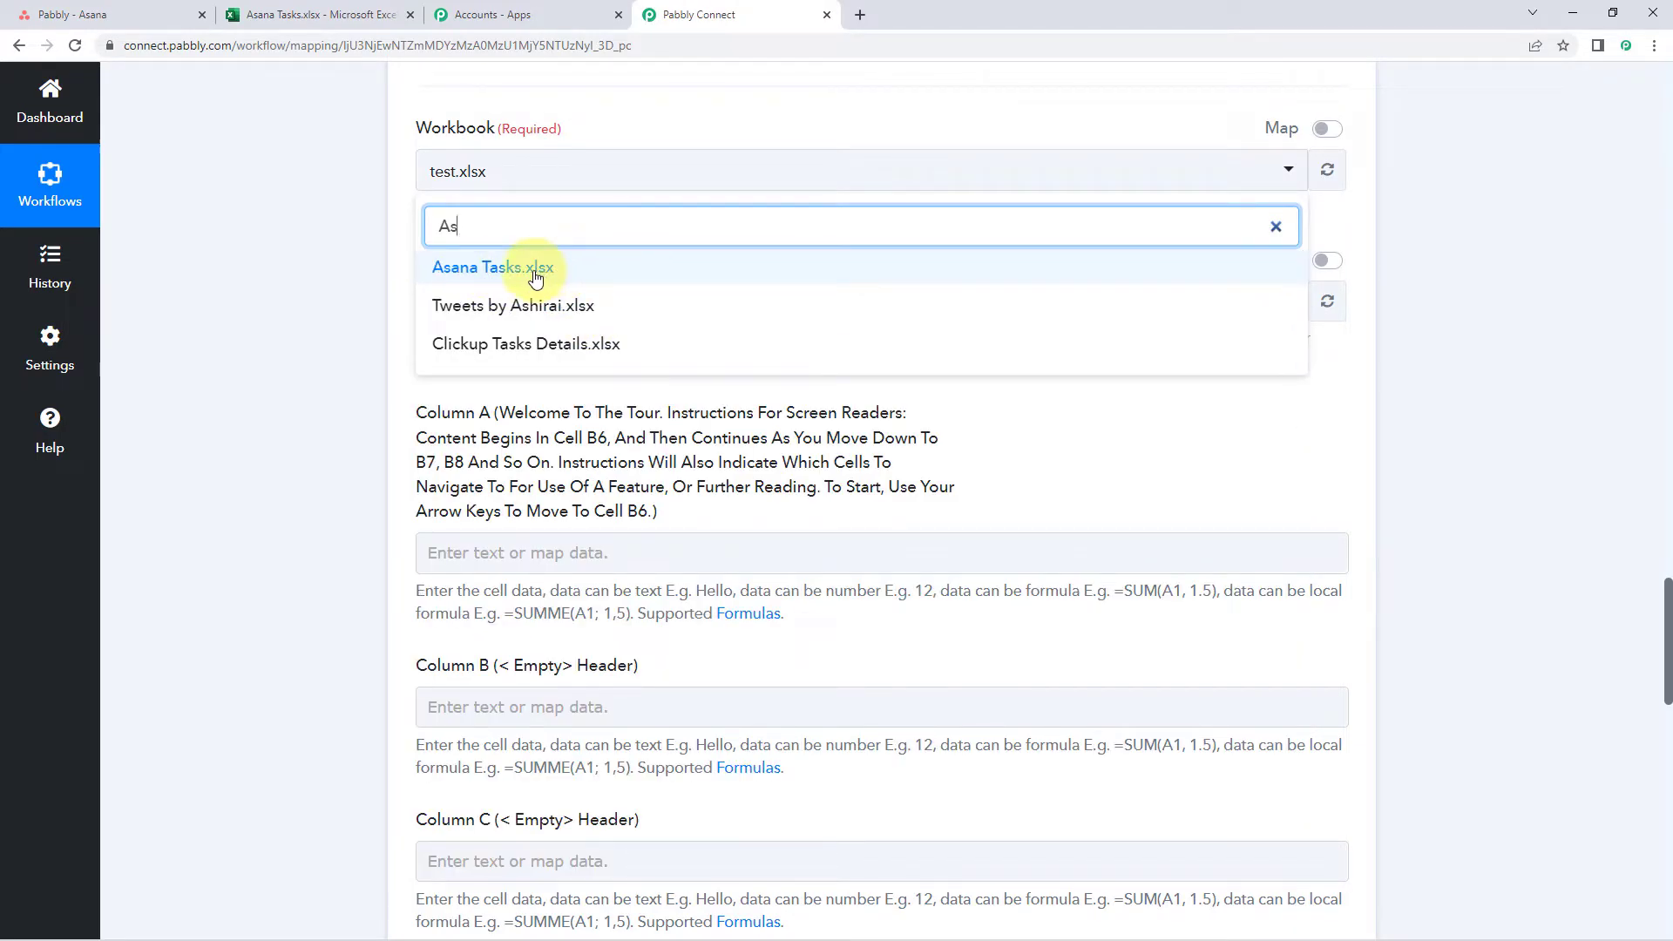
click(535, 274)
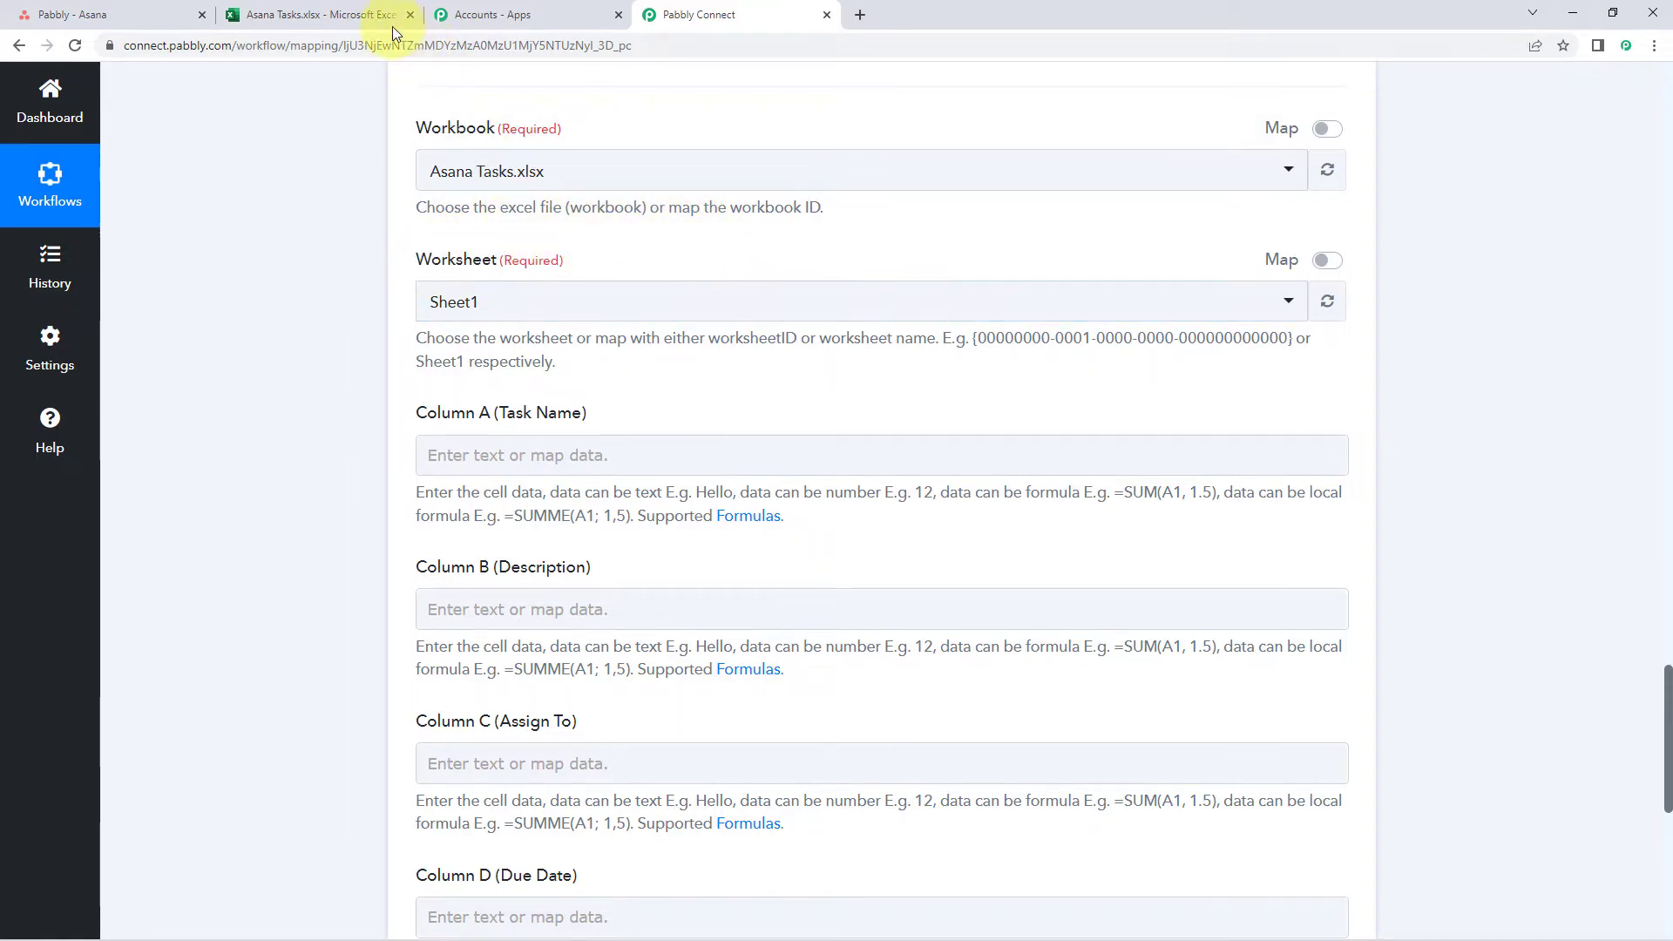
Step: Check the sheet name in the Asana Tasks workbook and select Sheet1 as the worksheet in Pabbly Connect
click(314, 15)
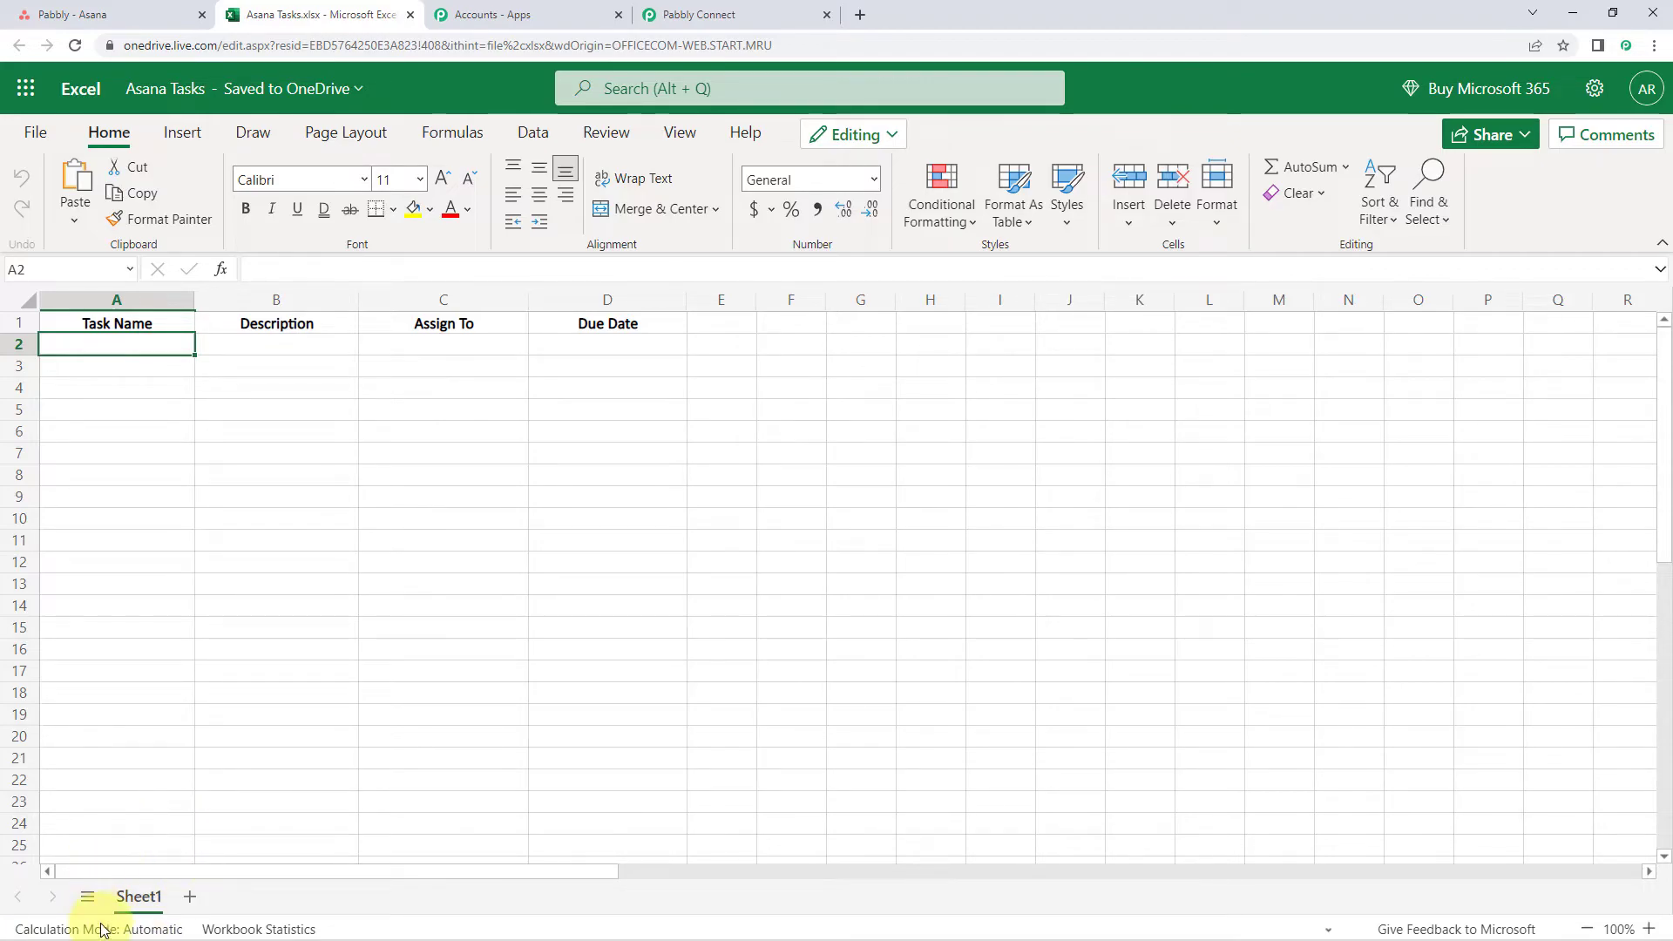
click(704, 10)
click(529, 325)
click(494, 403)
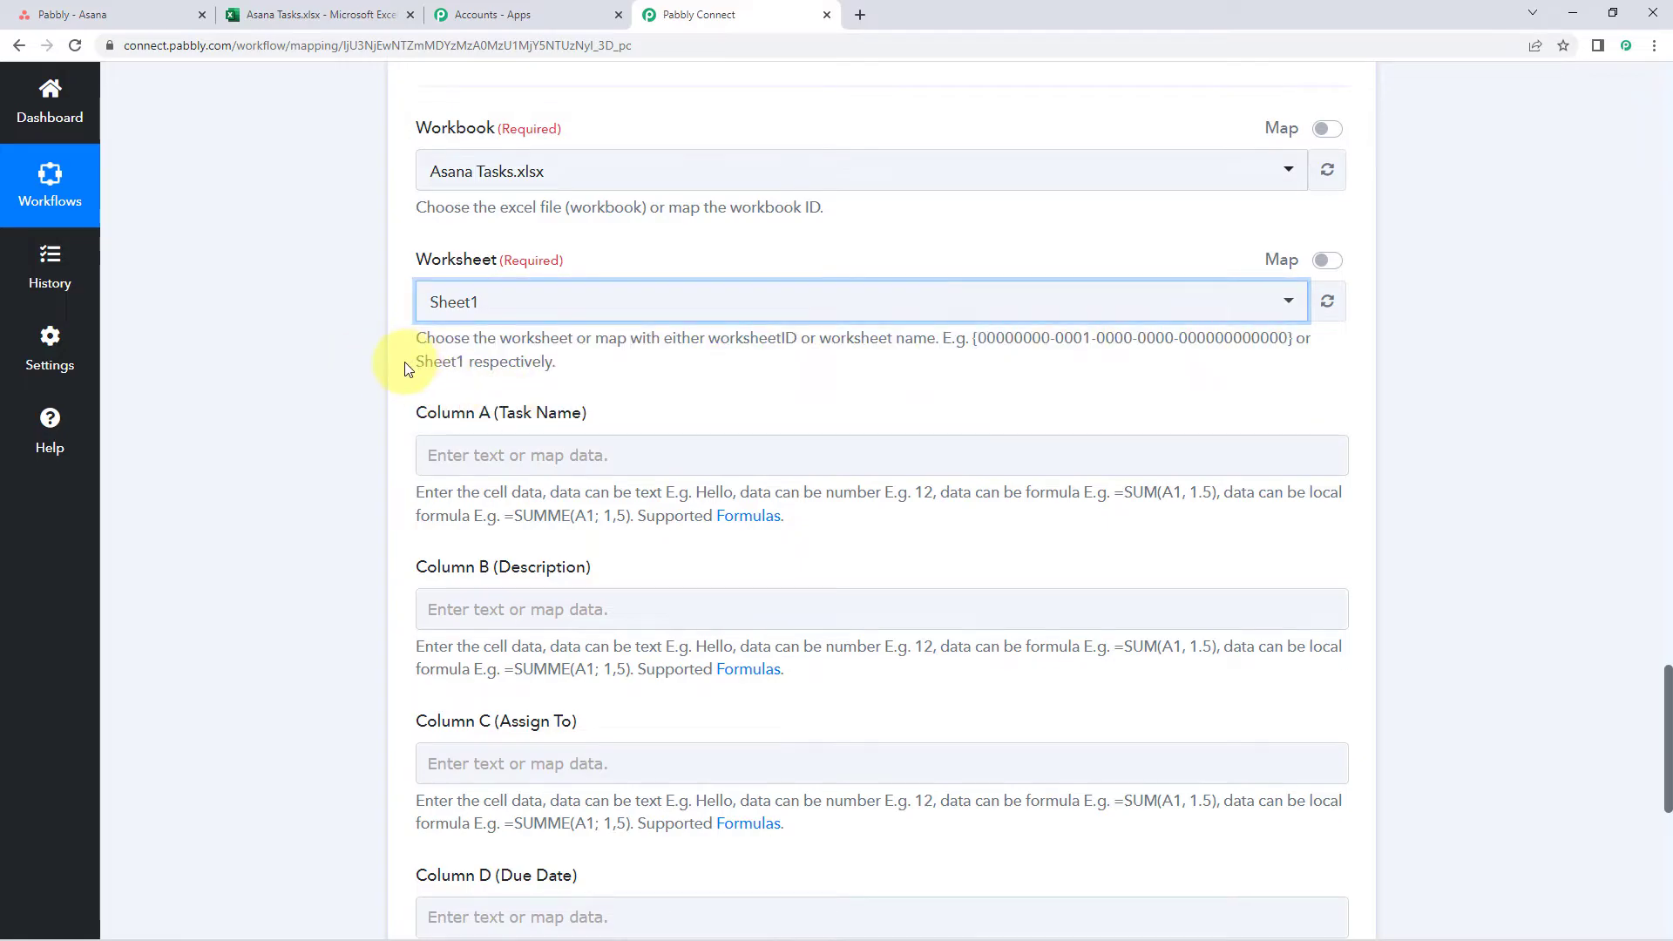
Step: Compare the step's column fields with the Task Name, Description, Assign To and Due Date headers in the Excel workbook, returning to Pabbly Connect
scroll(548, 310, down, 3)
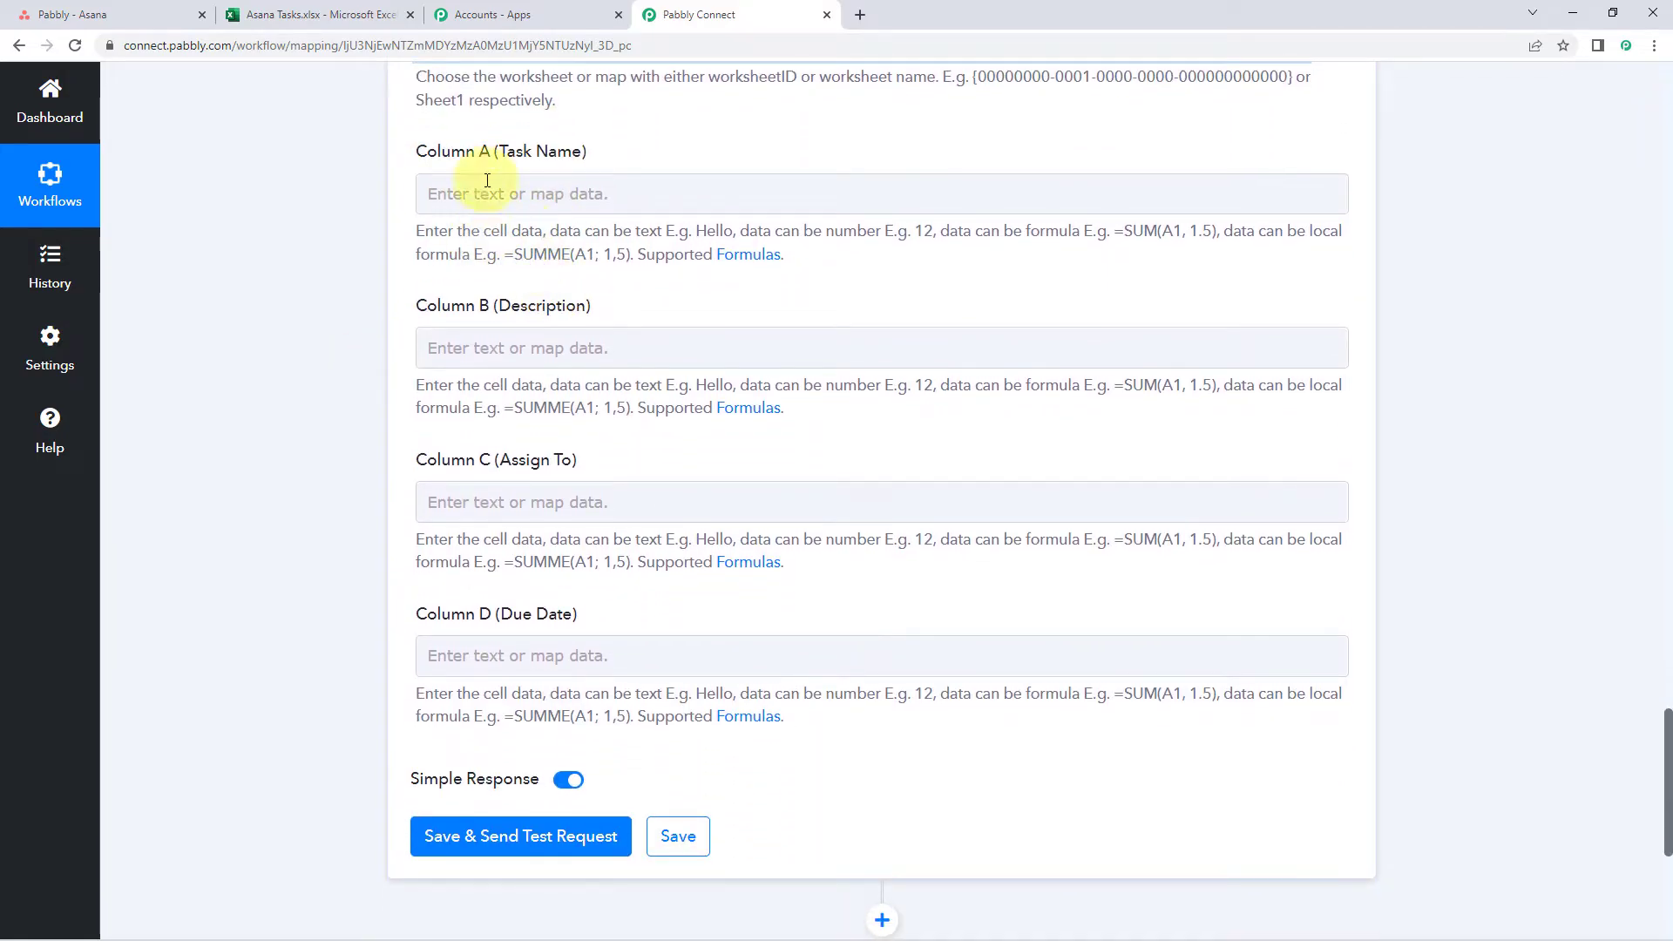
click(342, 10)
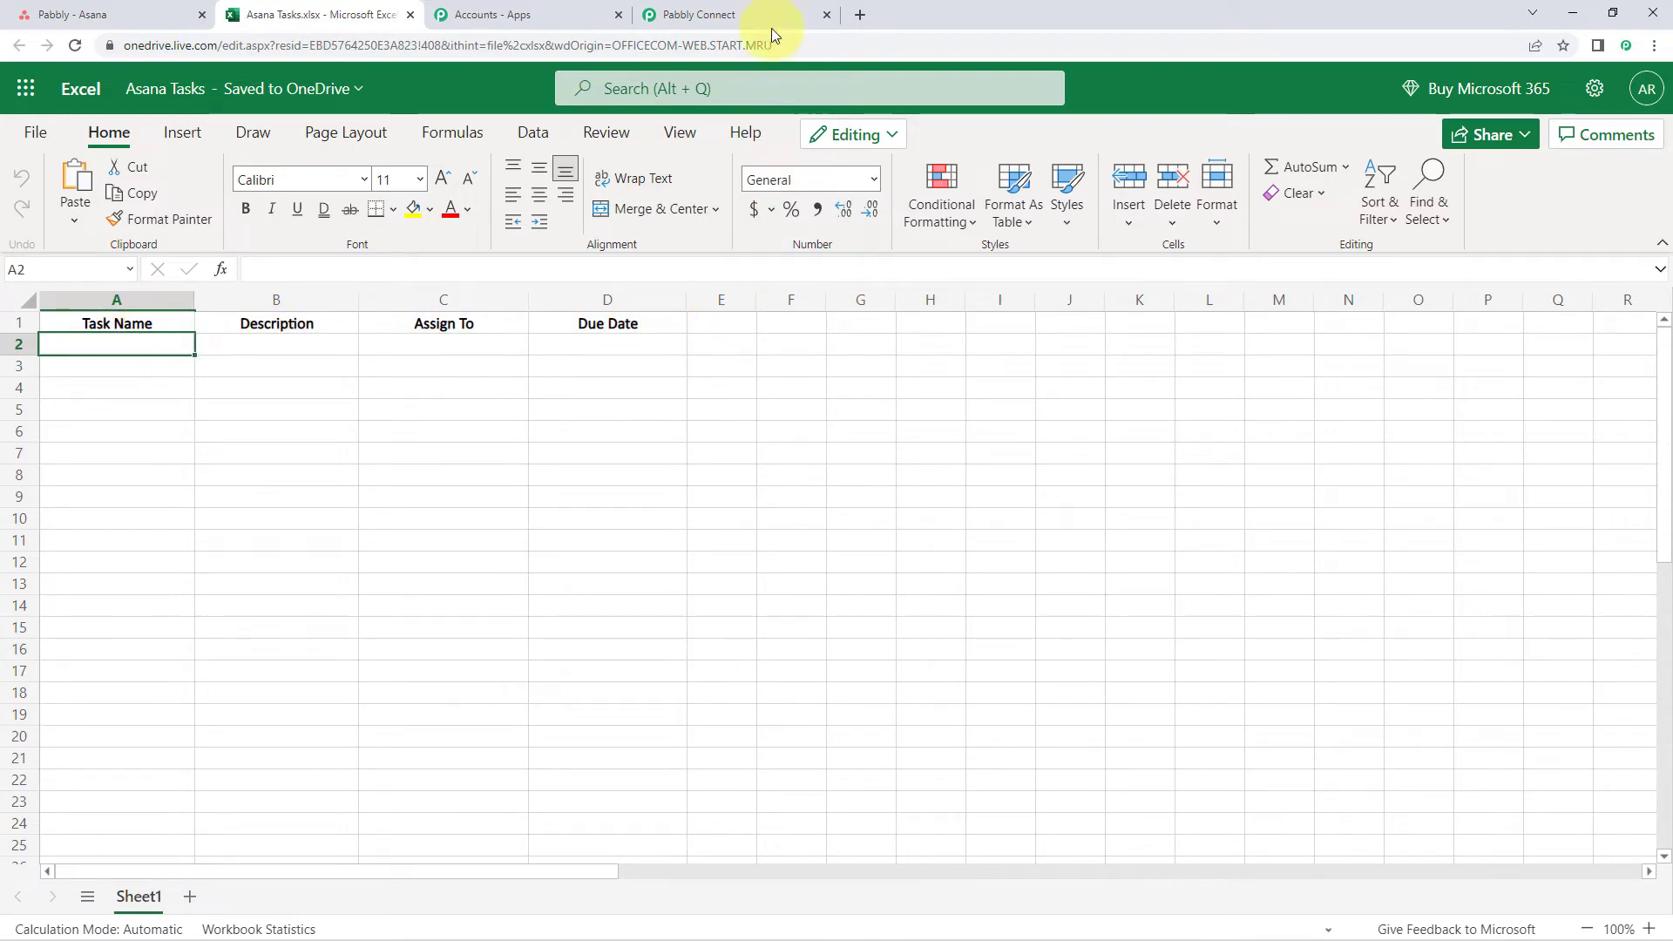
drag(78, 322, 578, 319)
click(114, 353)
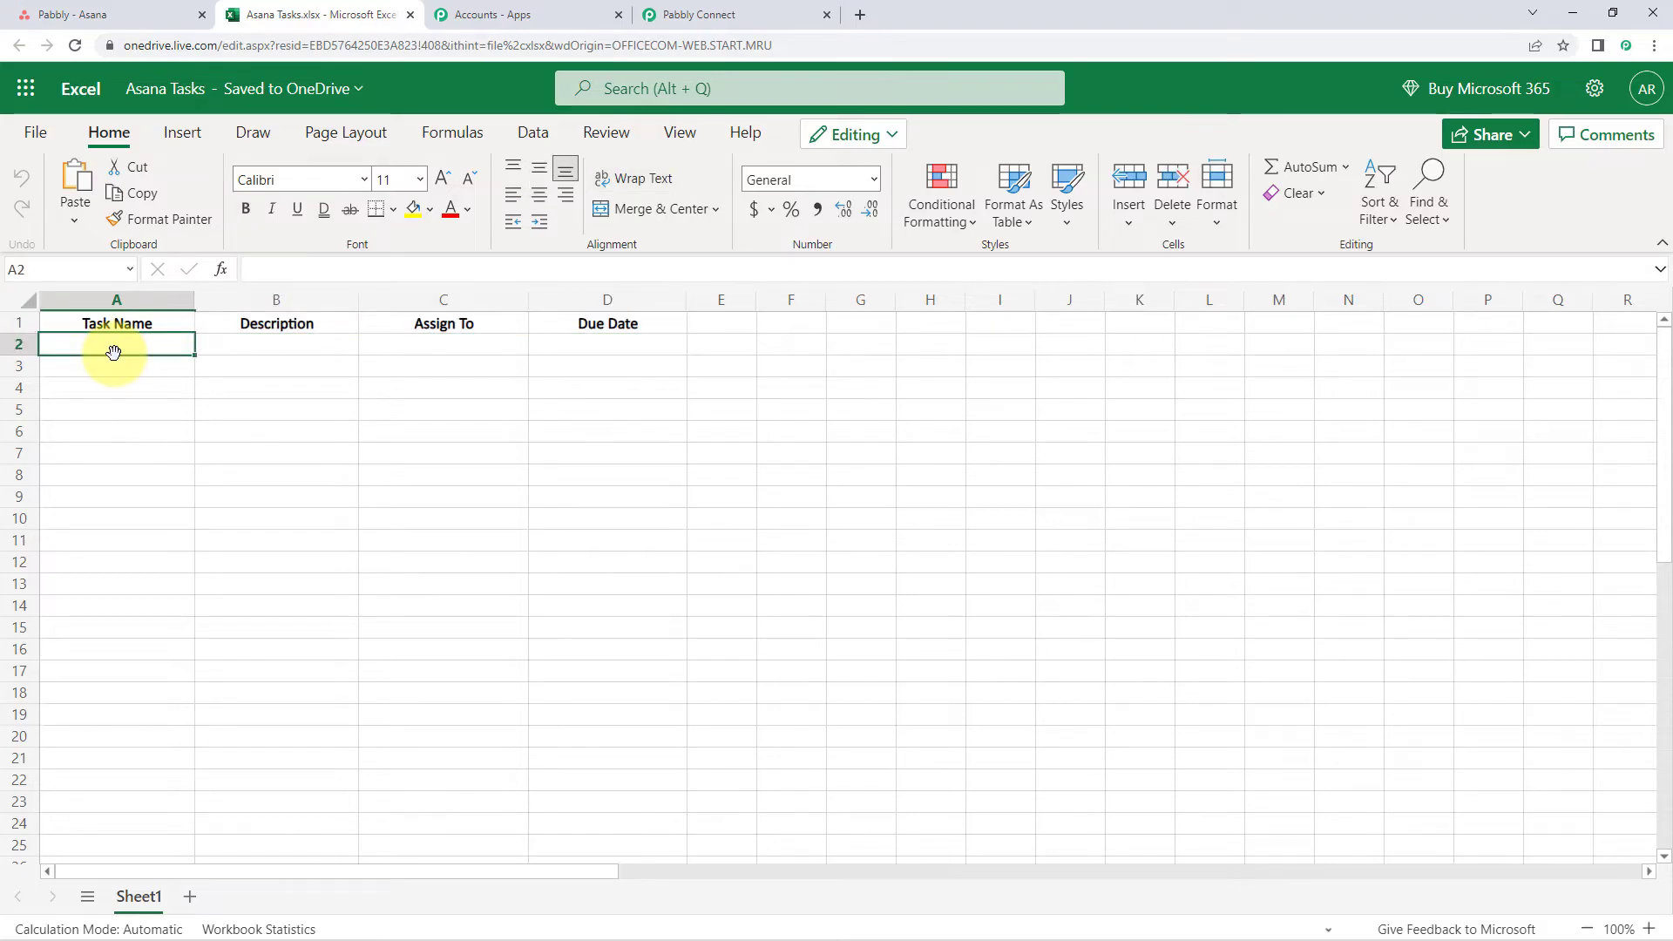
click(262, 342)
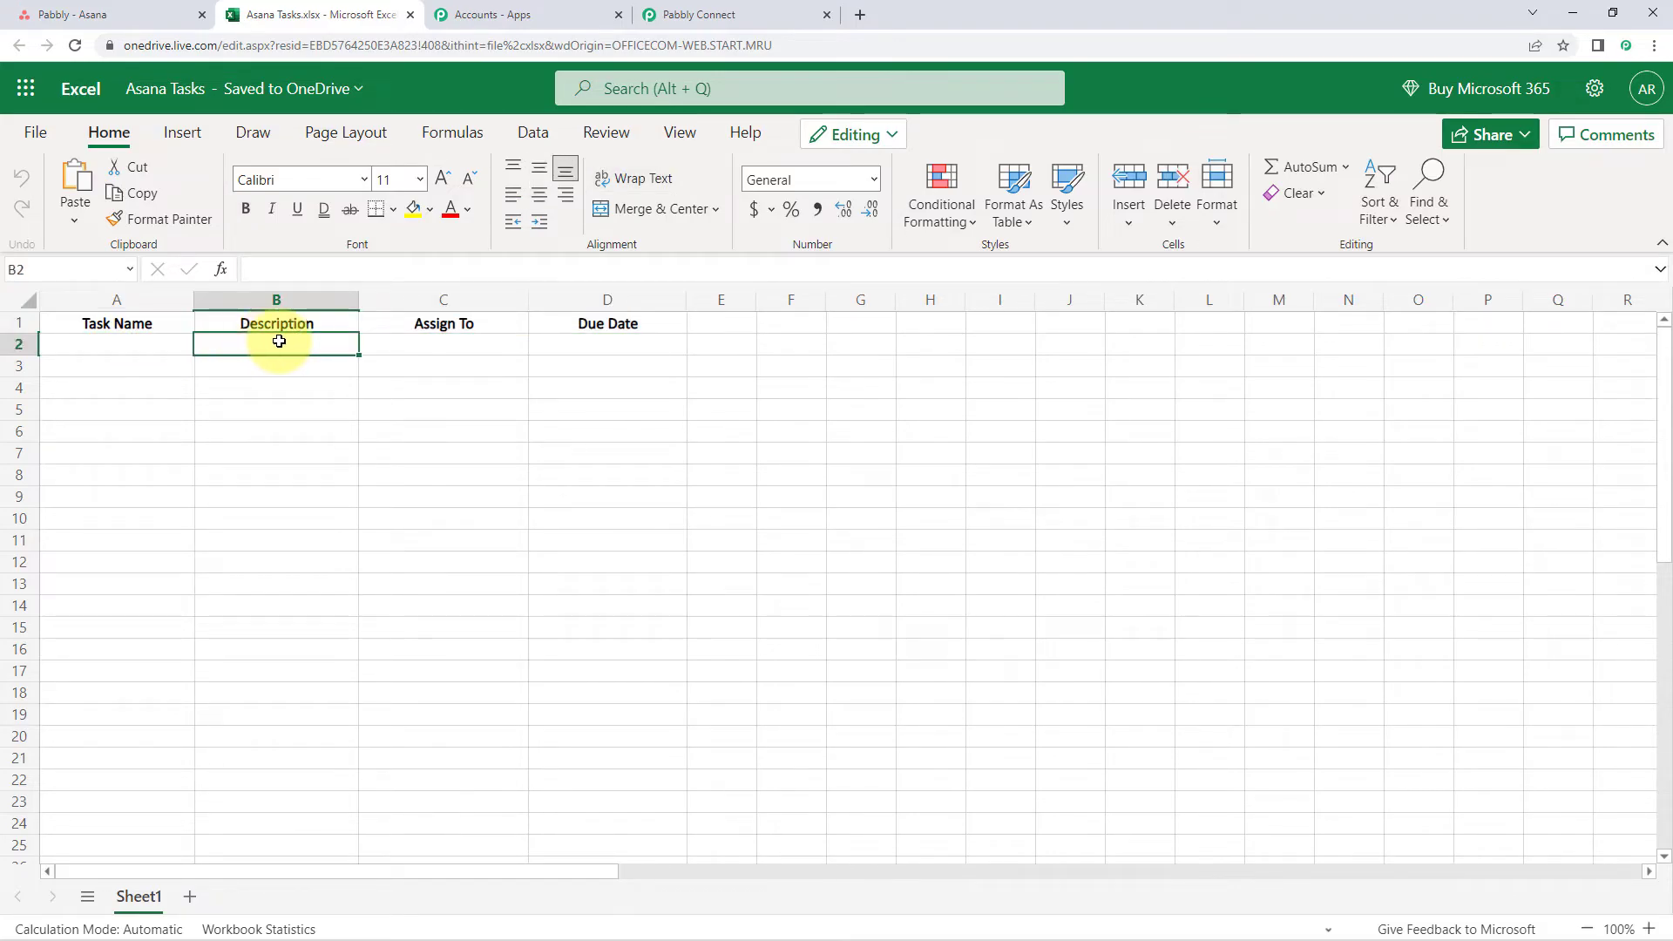
click(463, 352)
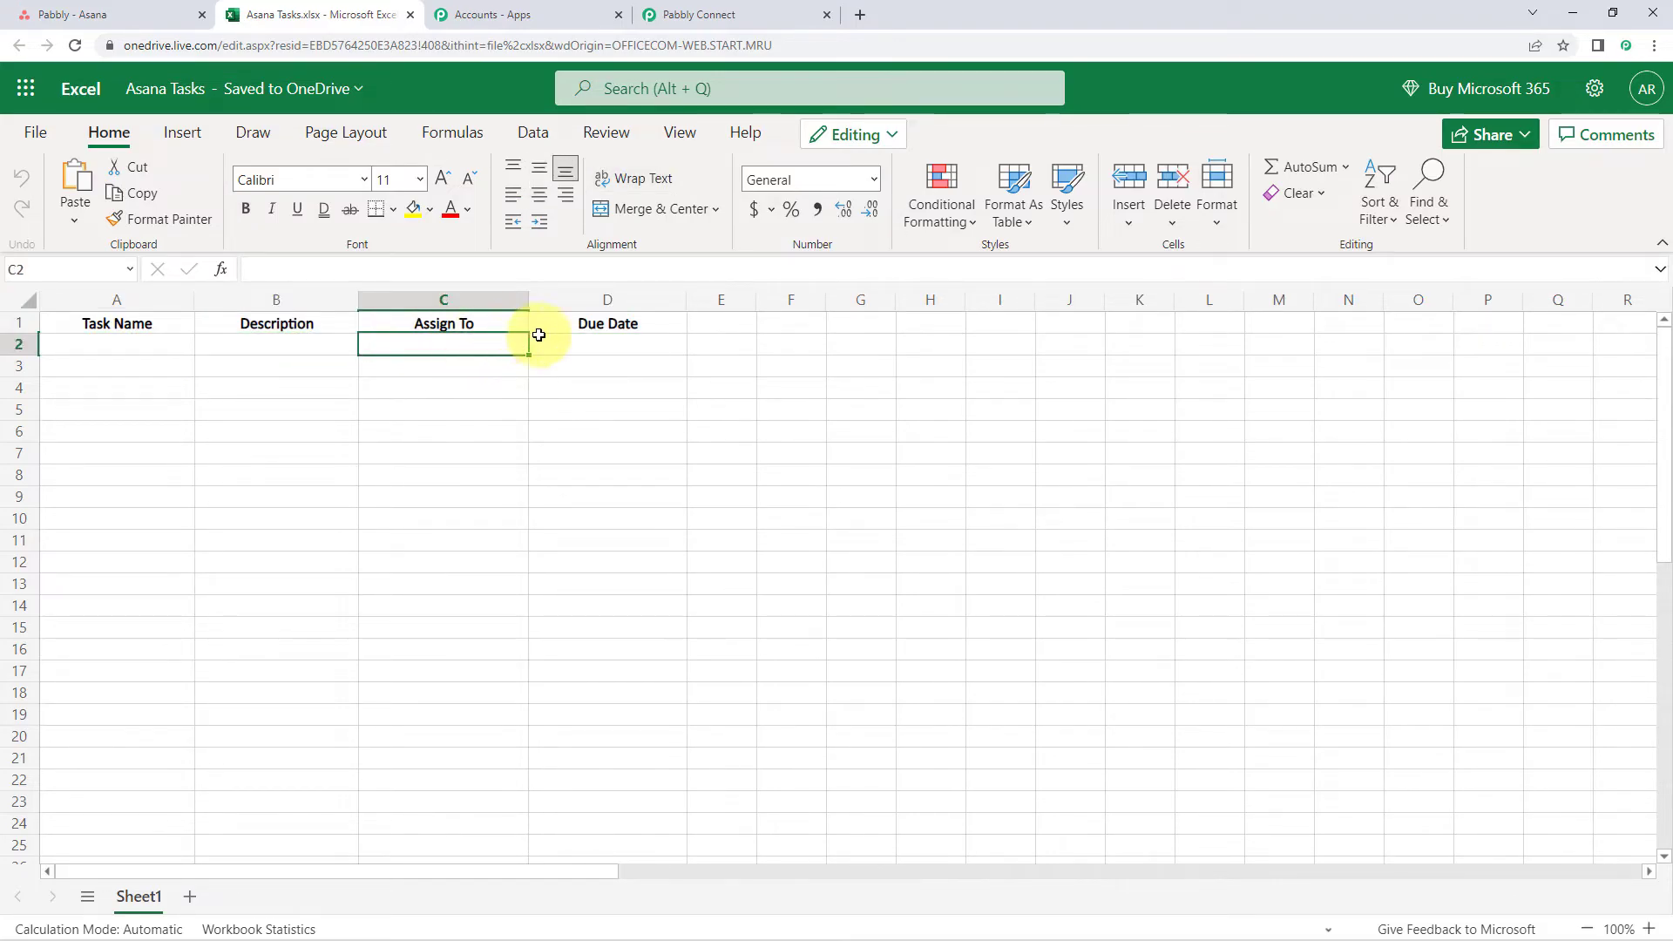
click(626, 350)
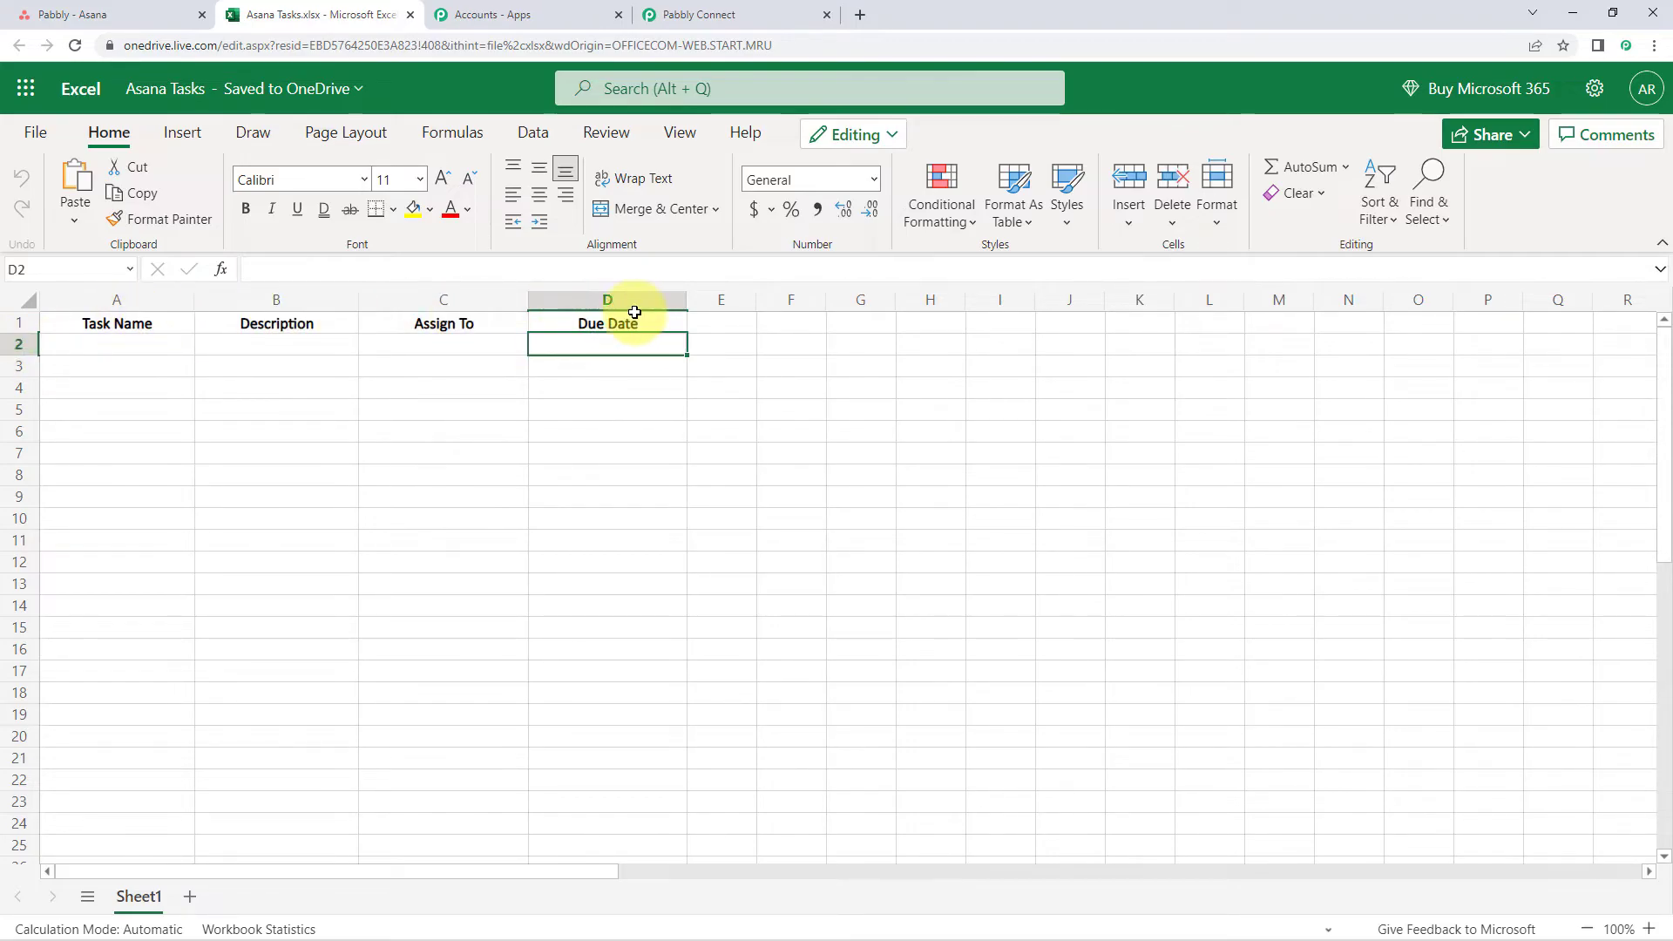
click(755, 12)
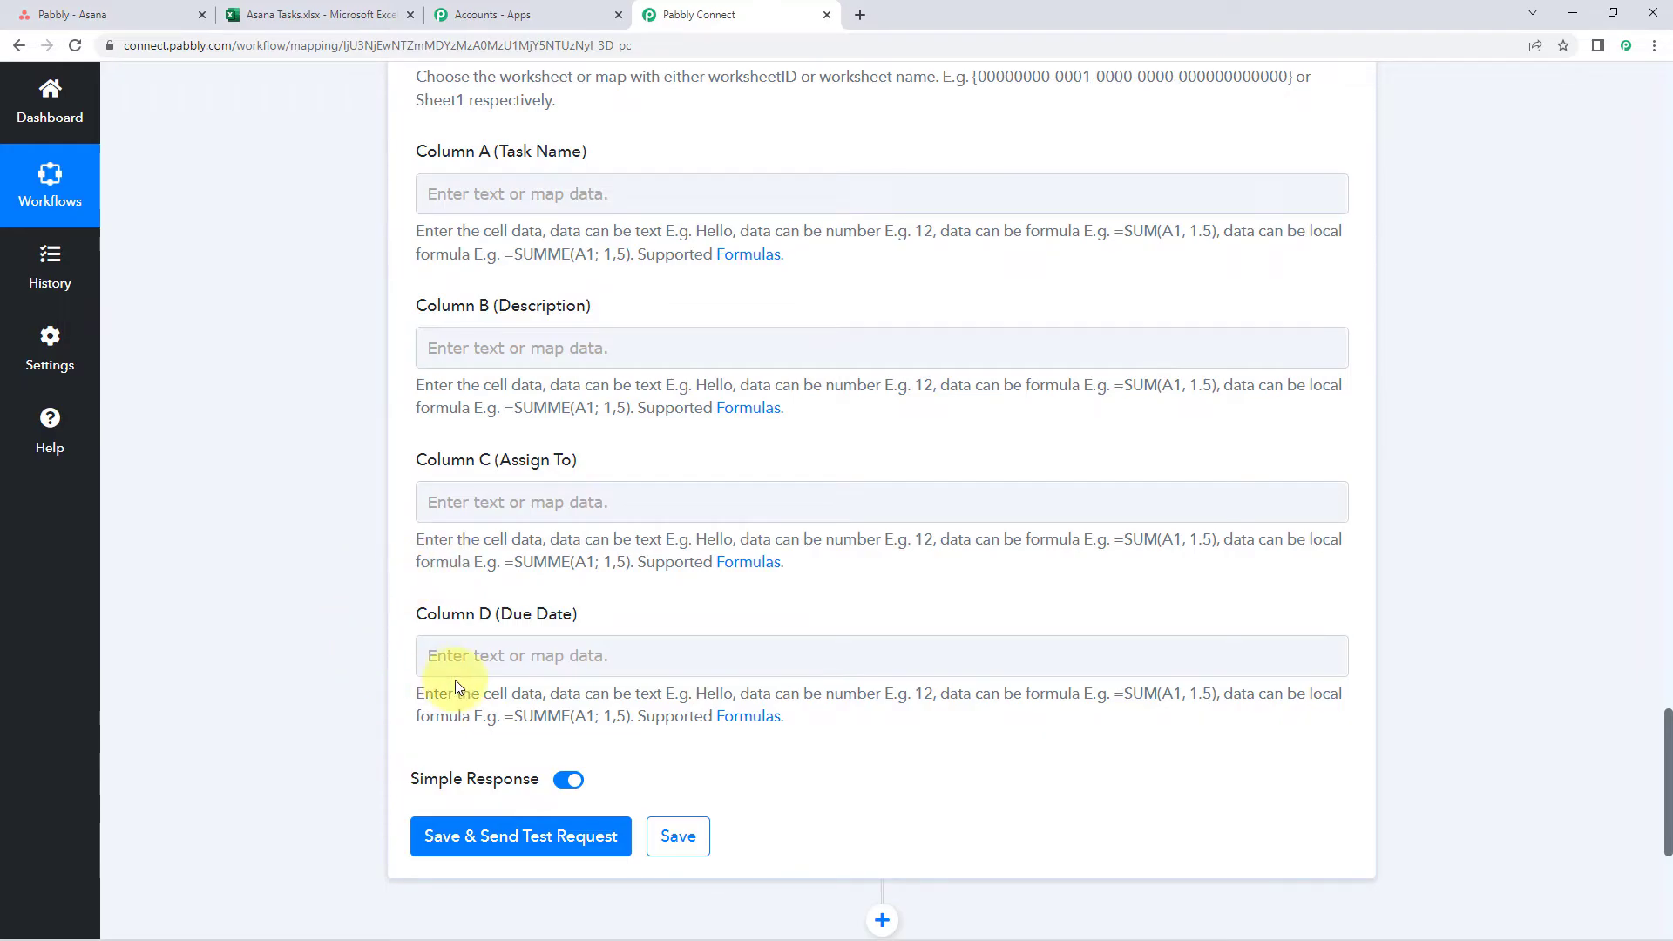
Step: Open Column A (Task Name) for mapping and expand the data from the Asana: Get a Task step
click(579, 208)
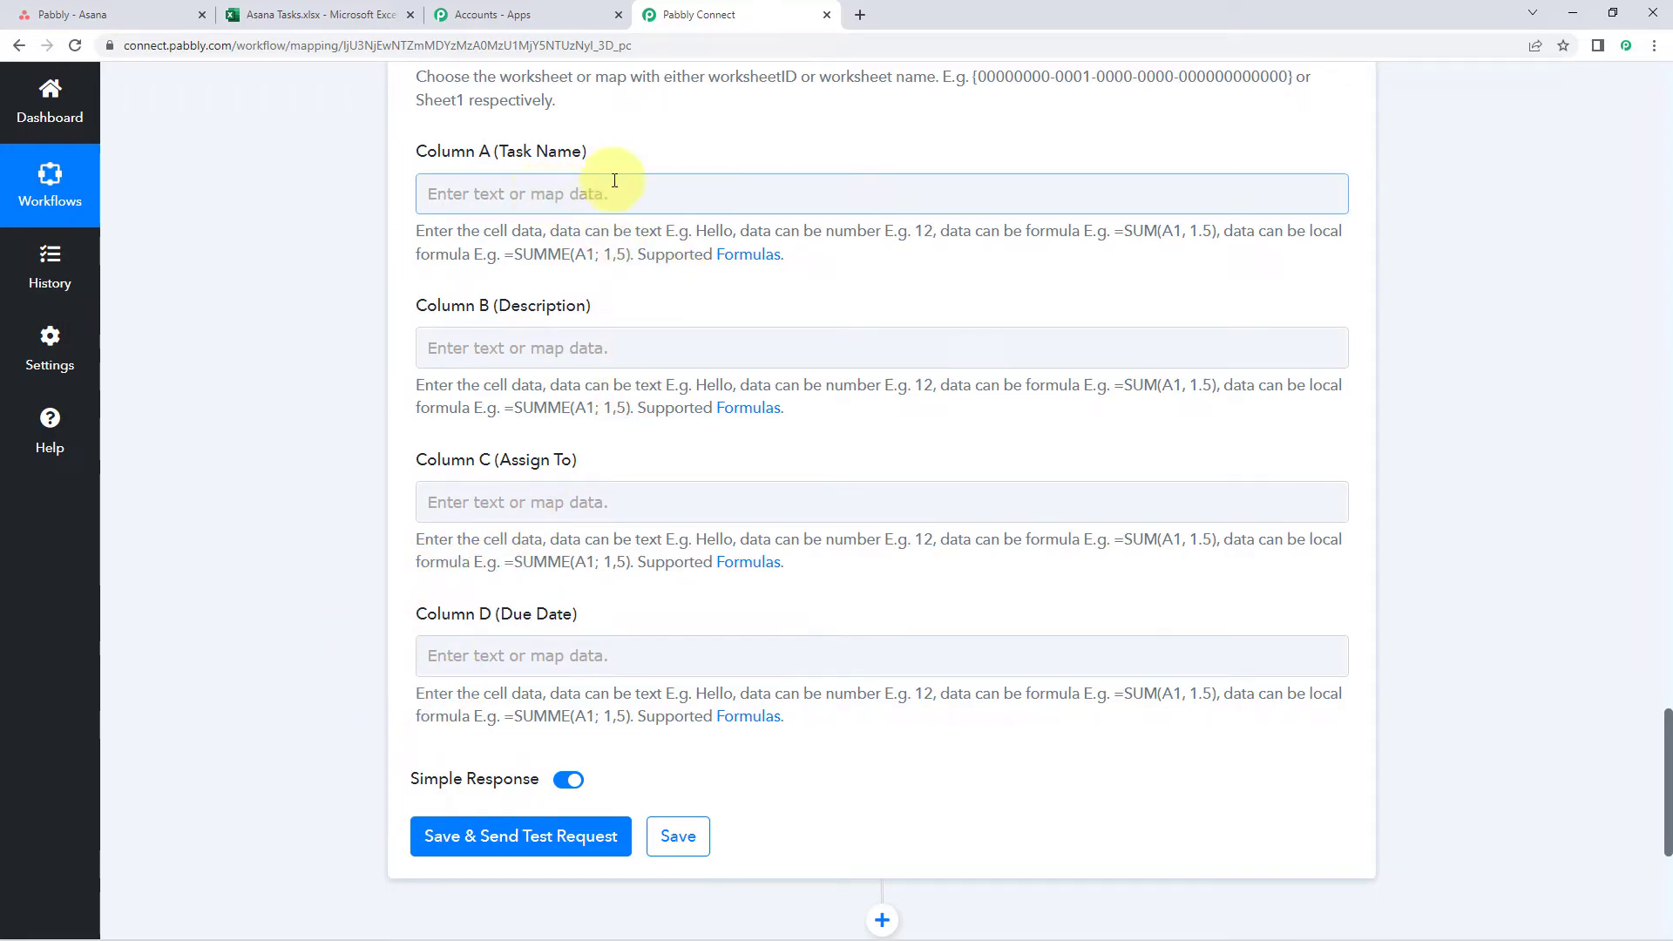
scroll(802, 337, up, 18)
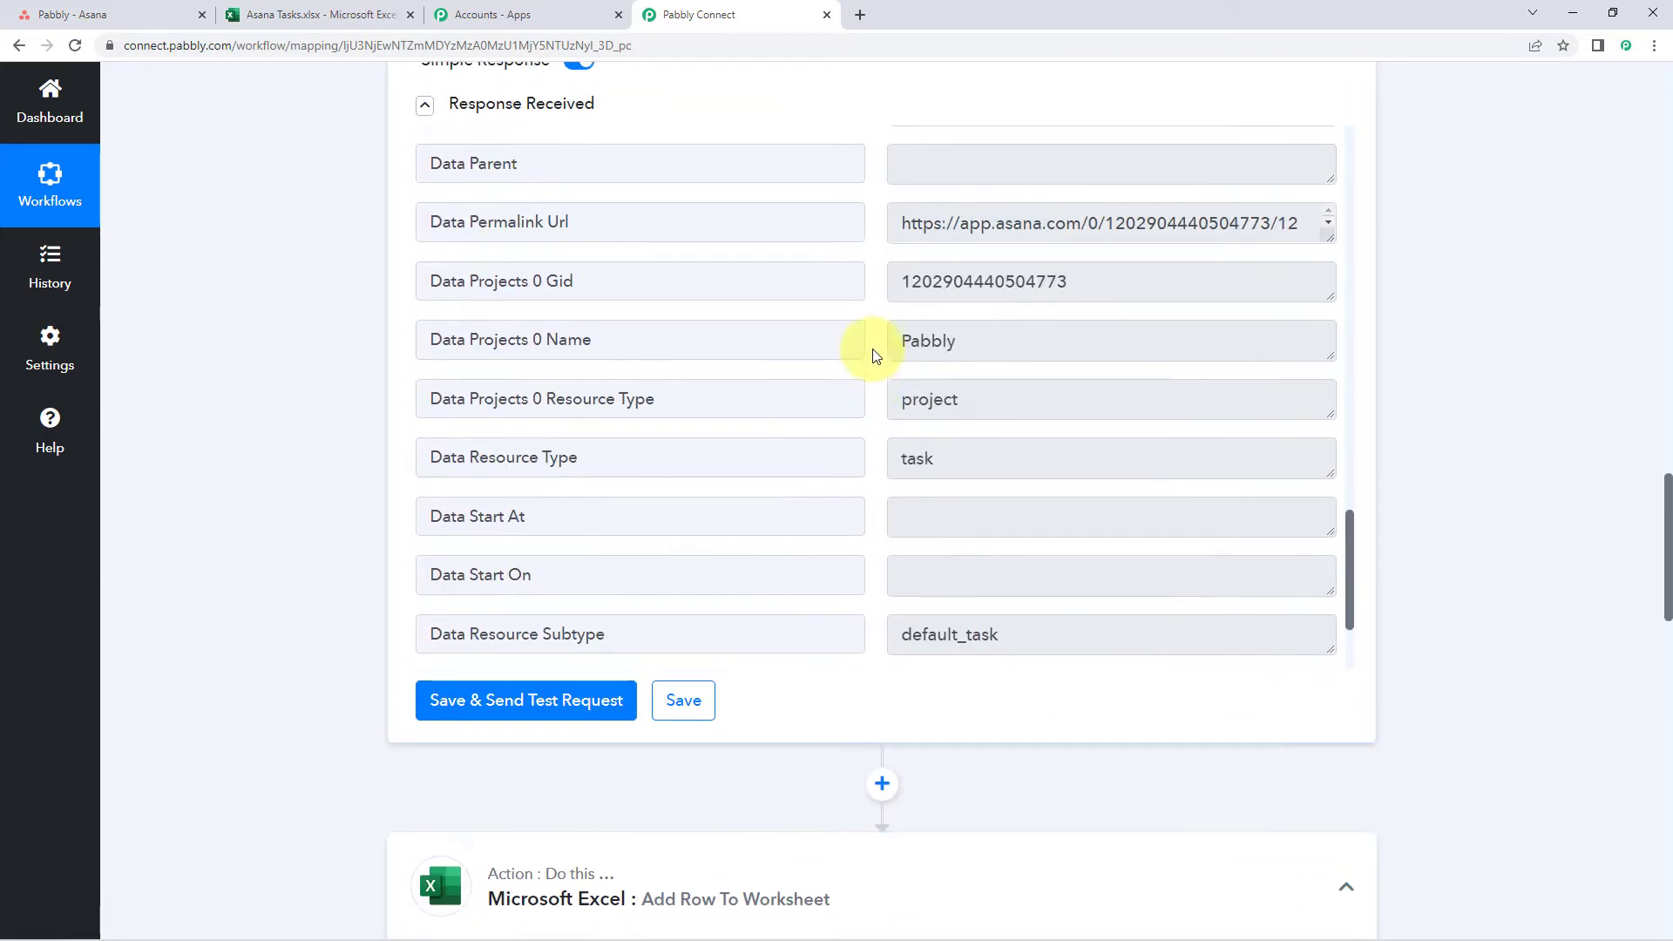
scroll(299, 508, down, 15)
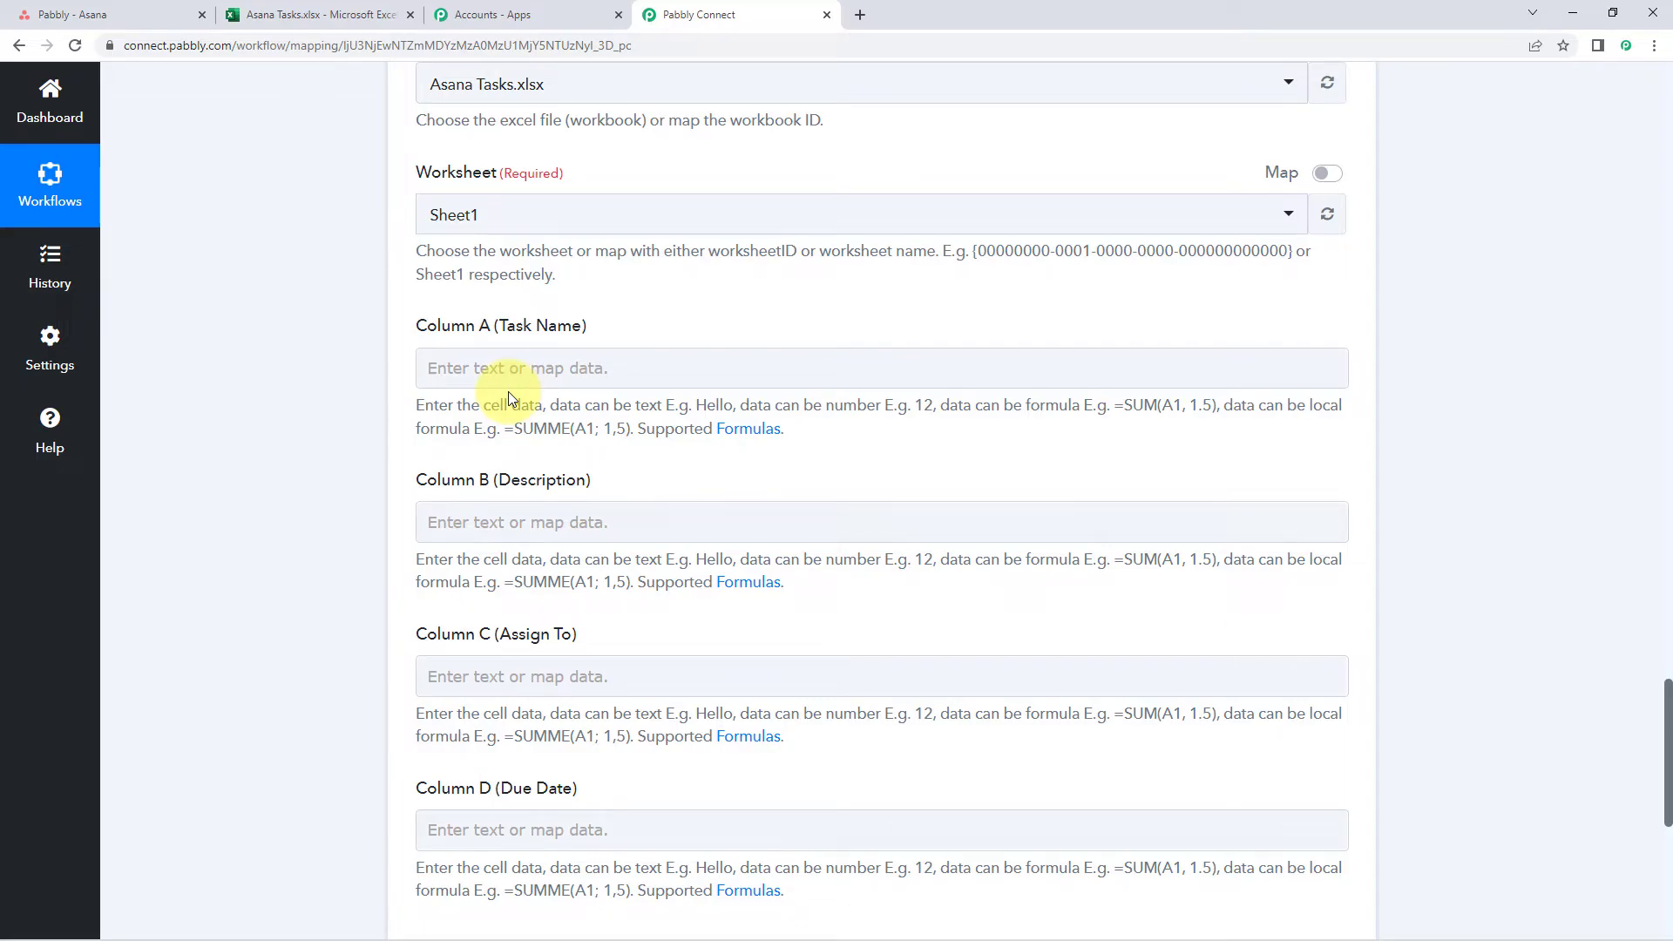
click(523, 370)
click(451, 368)
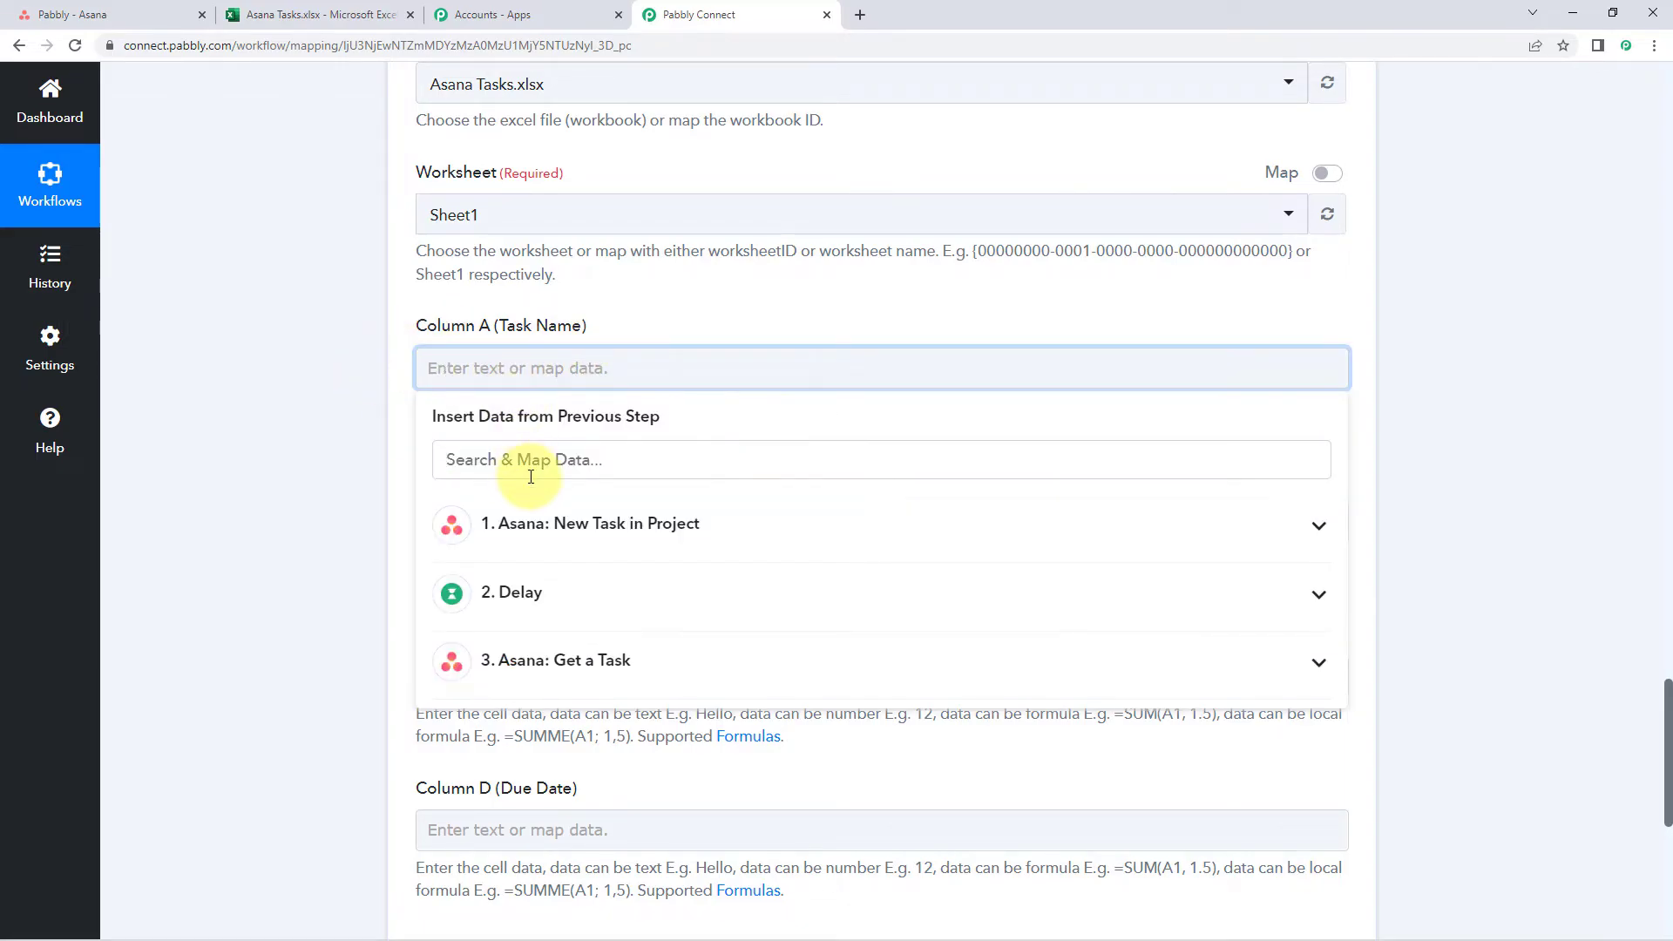
scroll(368, 521, down, 1)
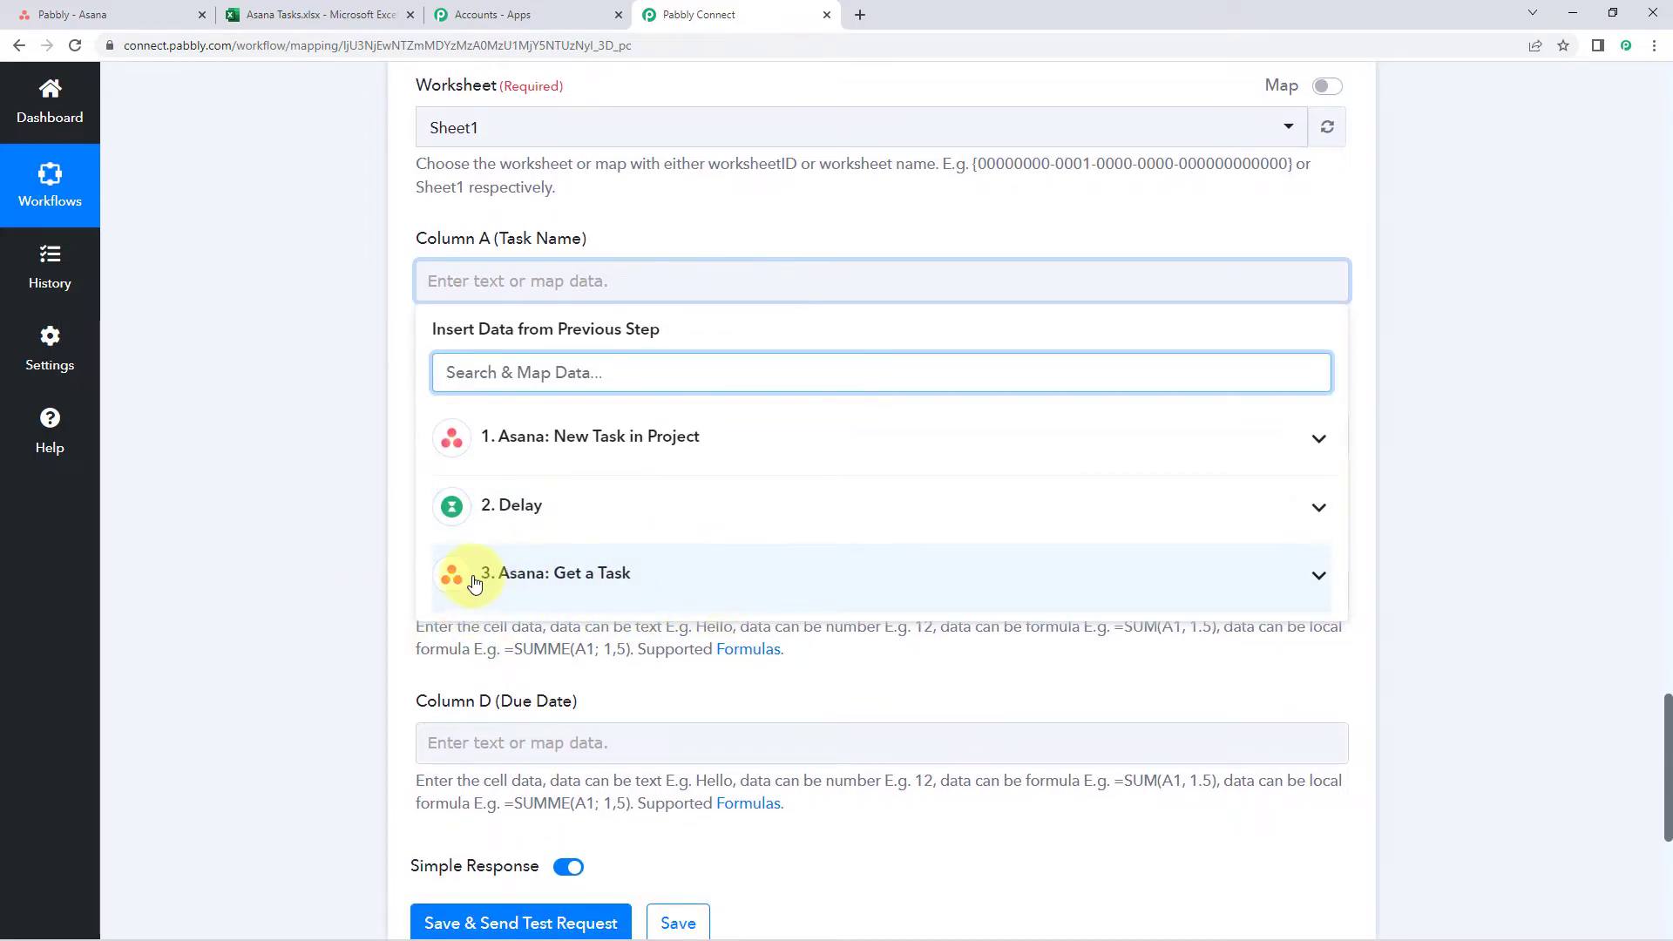
click(649, 581)
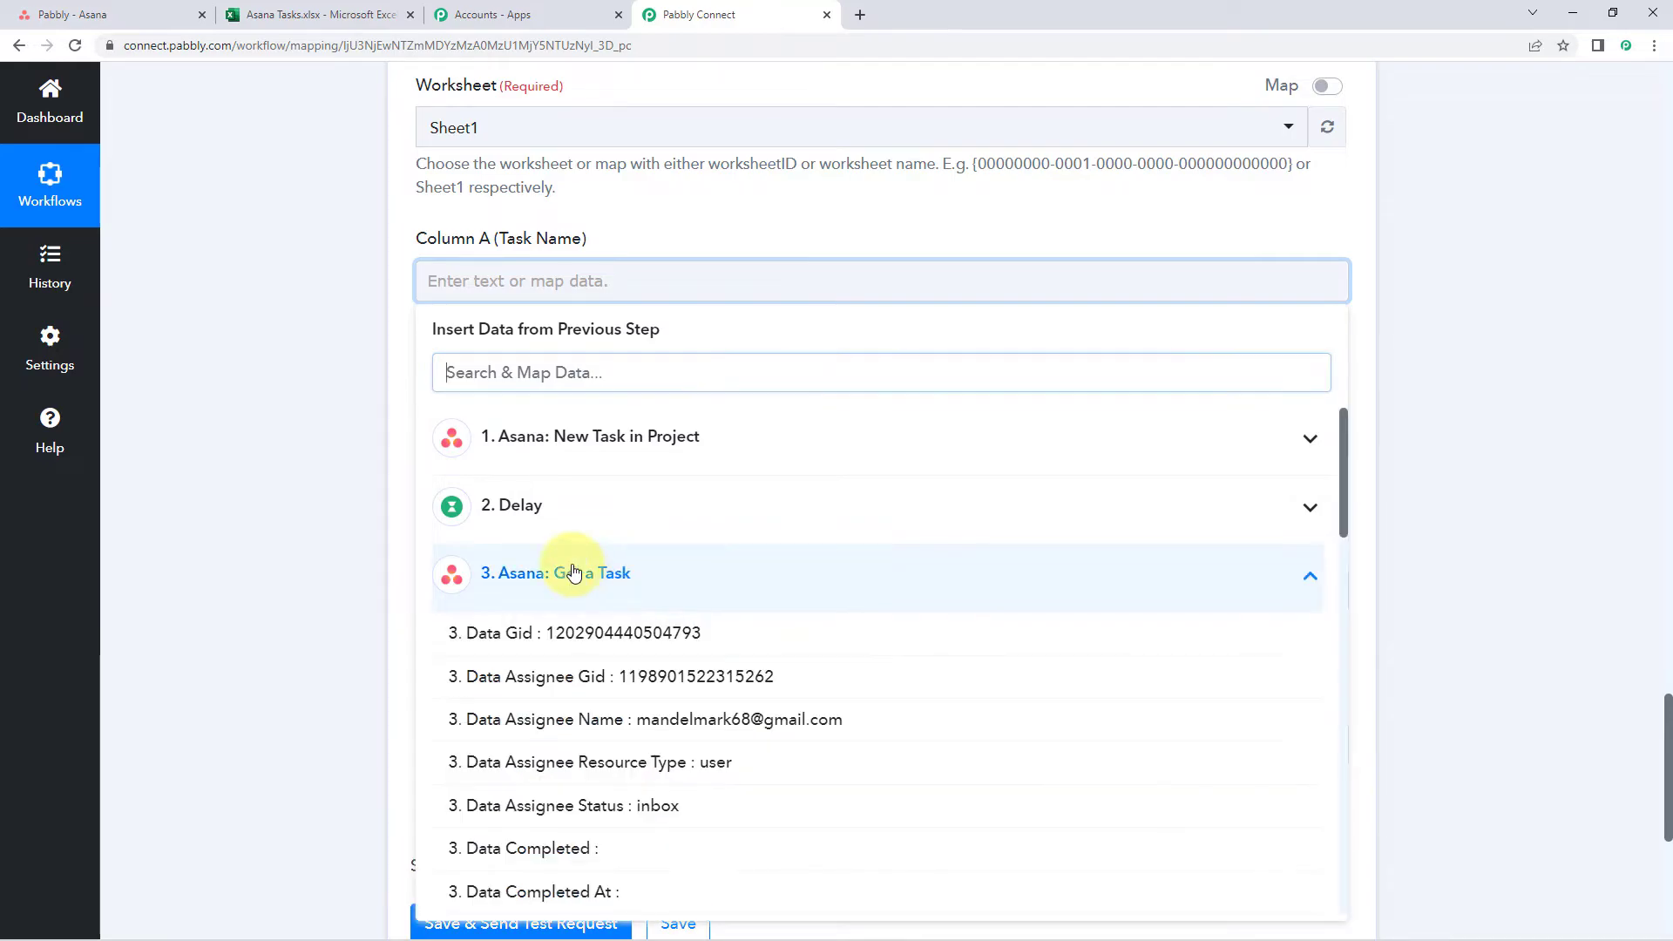
scroll(345, 540, down, 1)
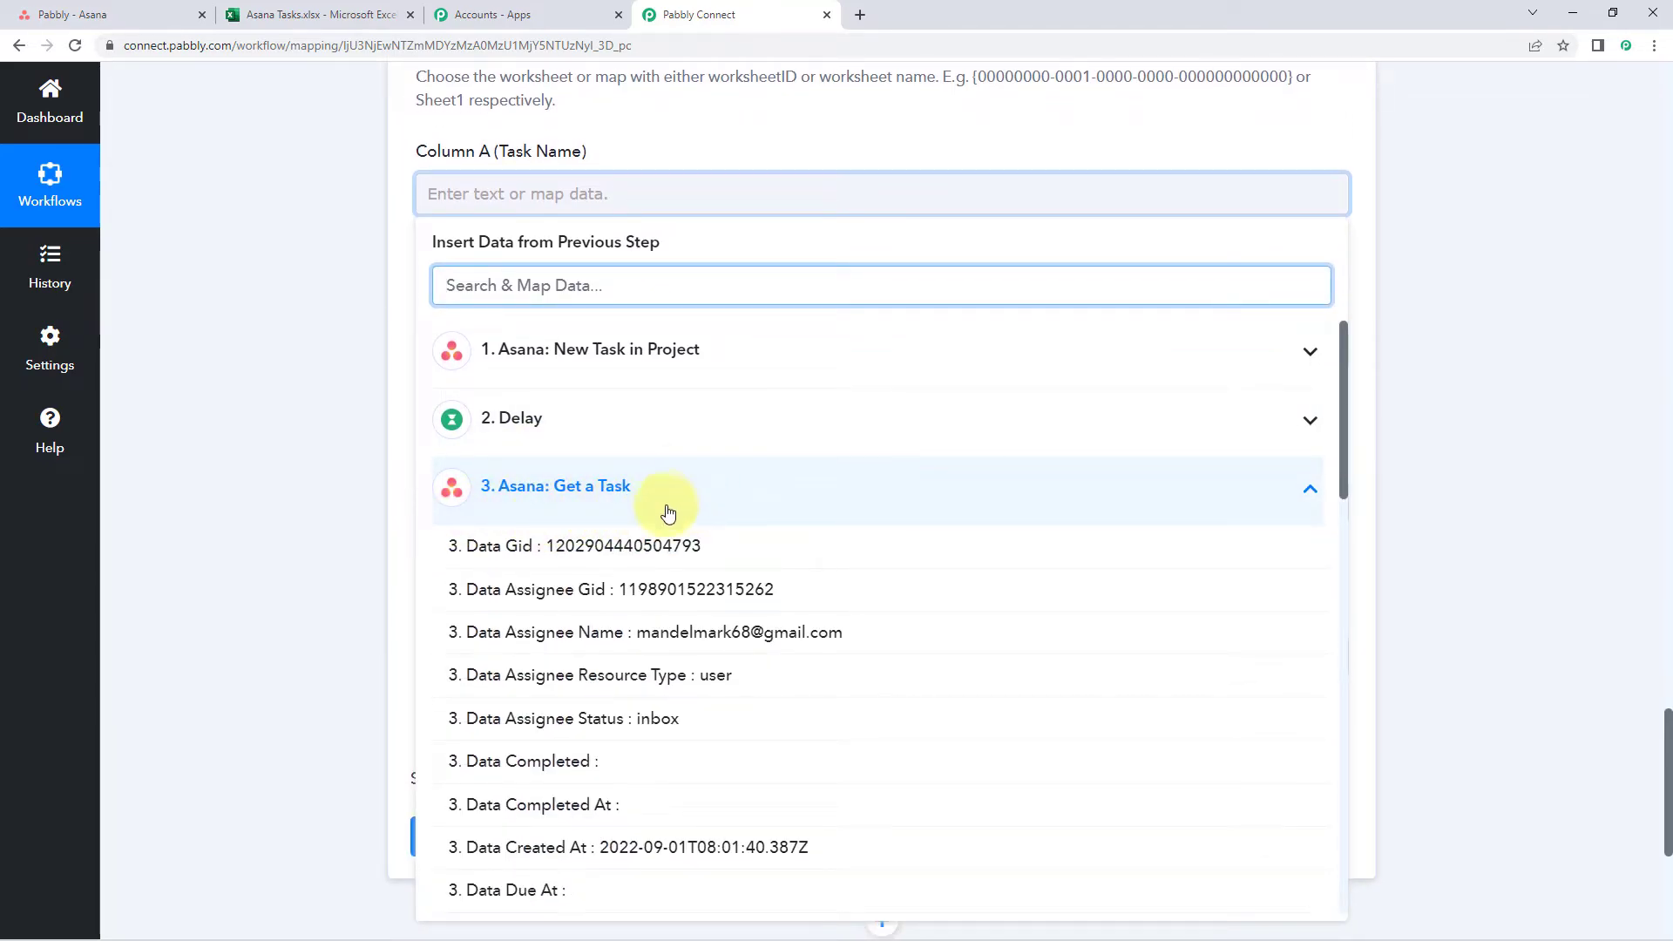
scroll(692, 575, down, 1)
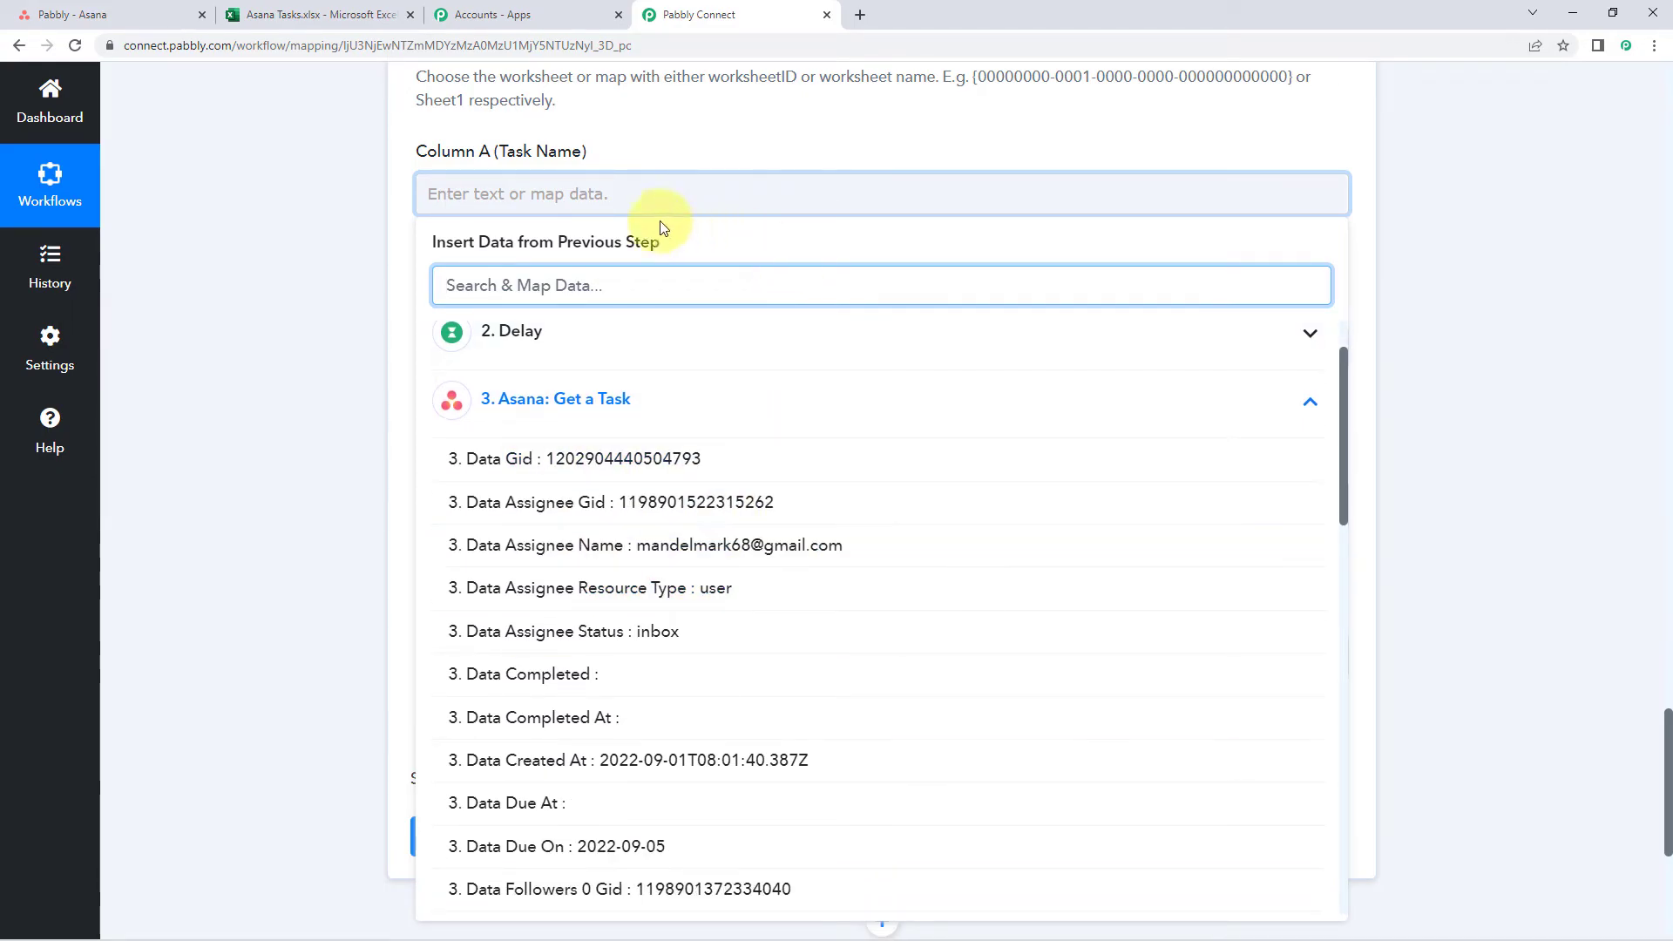
Step: Check the Task Name header in the Excel workbook and map Column A (Task Name) to Get a Task's Data Name in Pabbly Connect
click(317, 12)
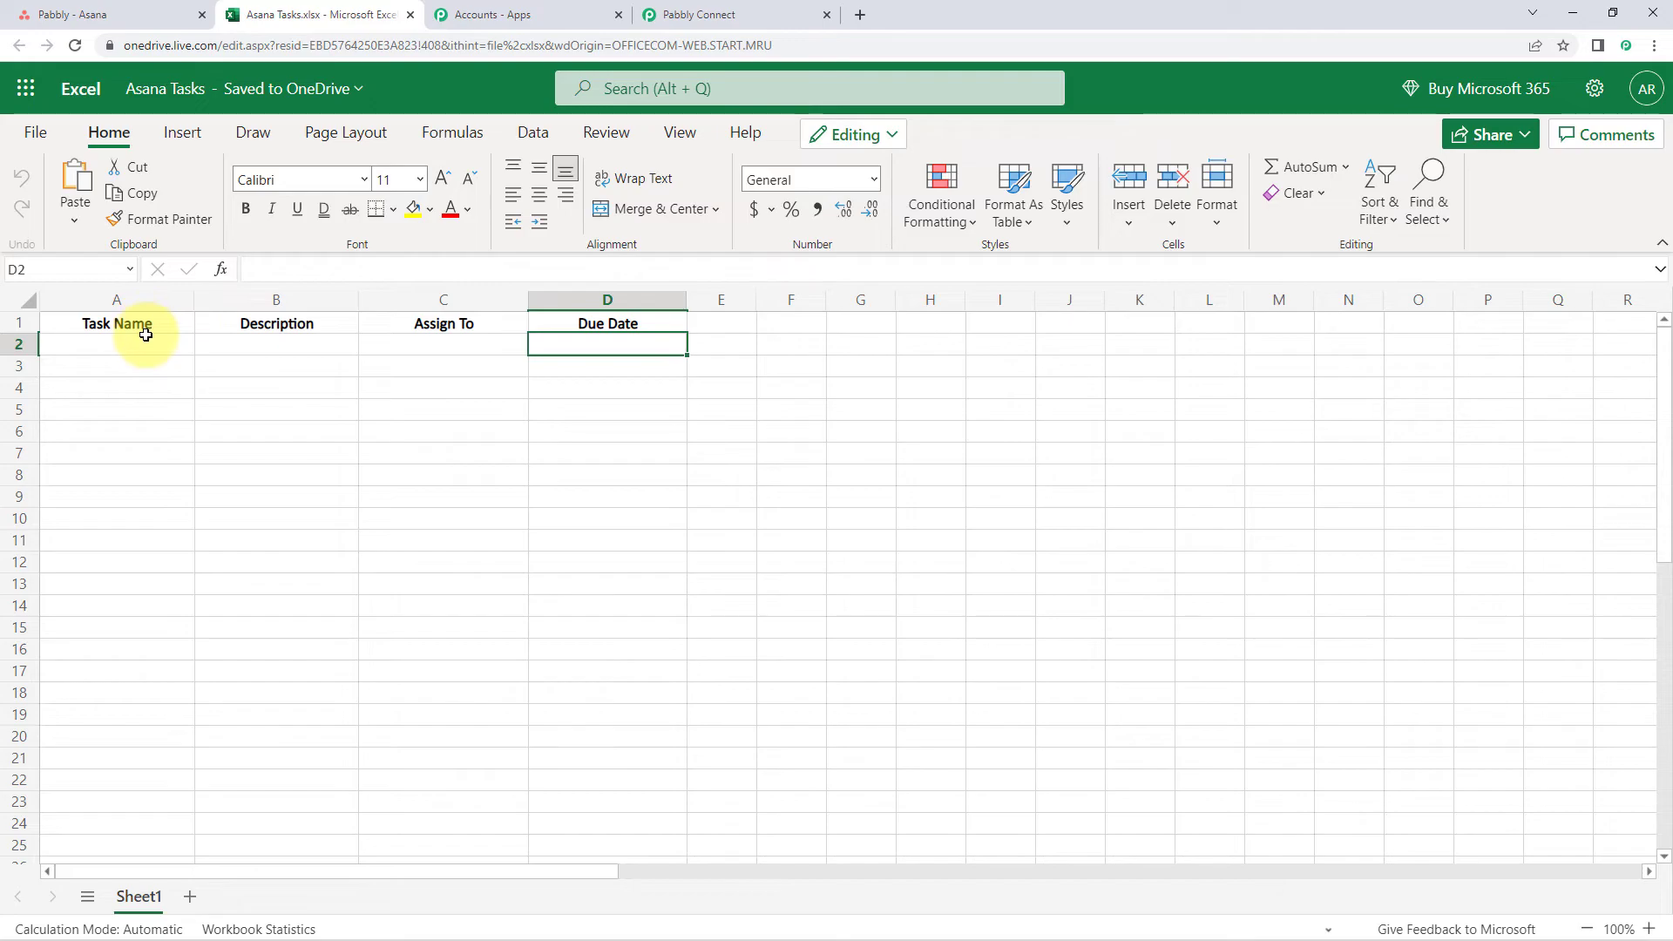
click(697, 14)
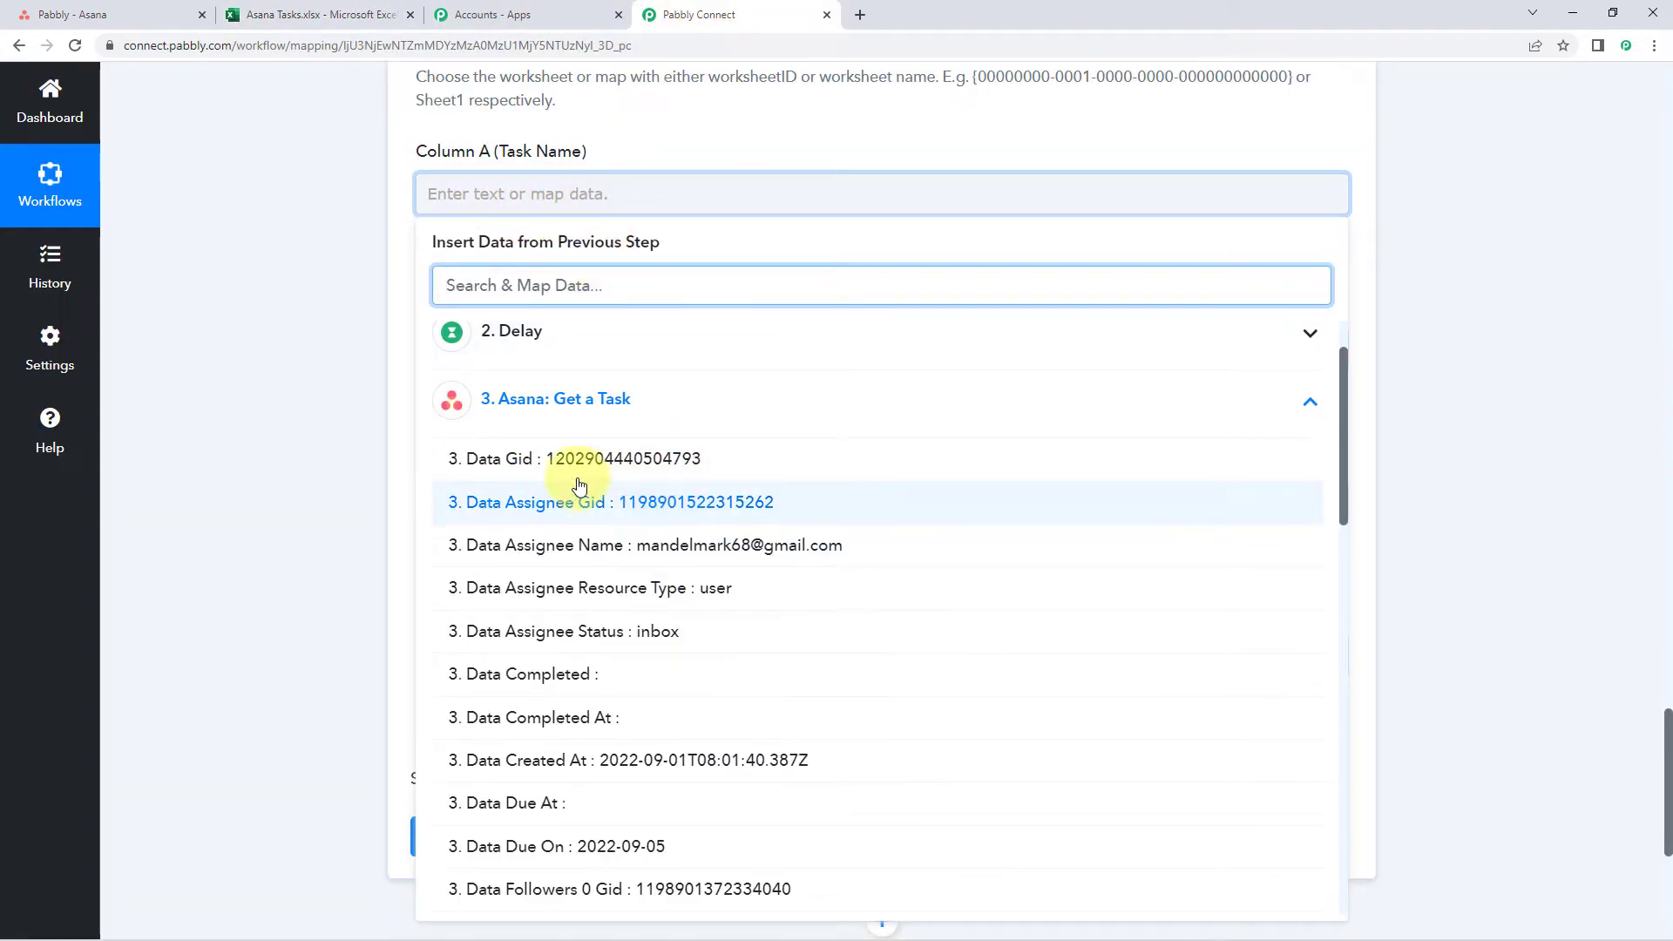
scroll(665, 490, down, 8)
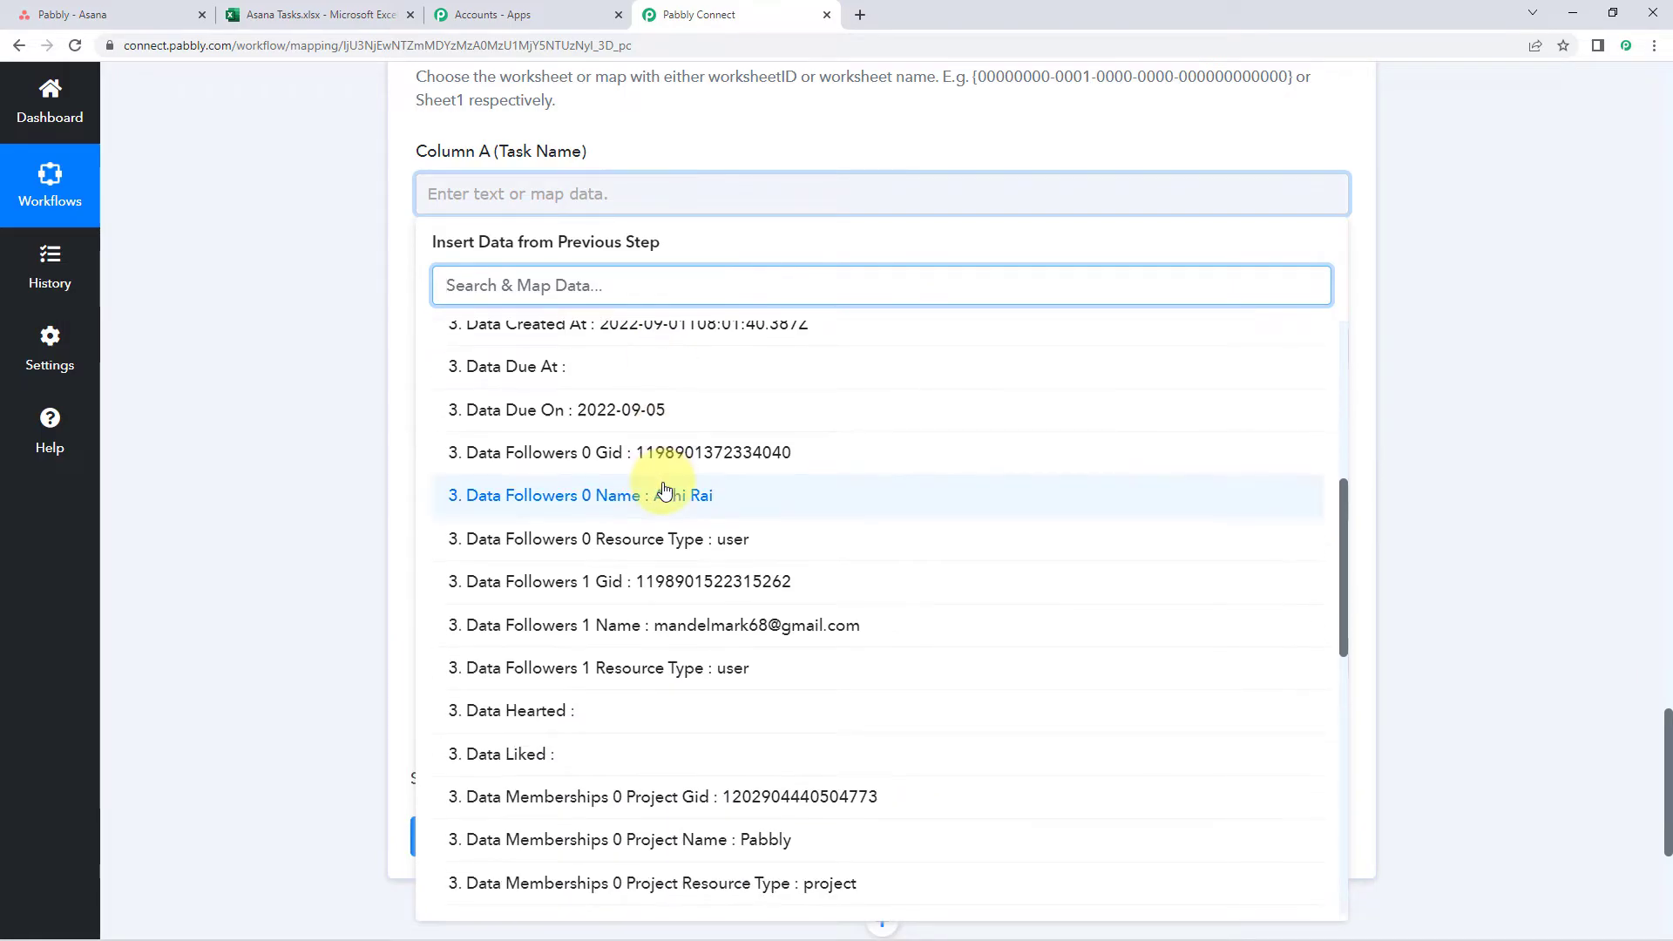
scroll(665, 490, down, 5)
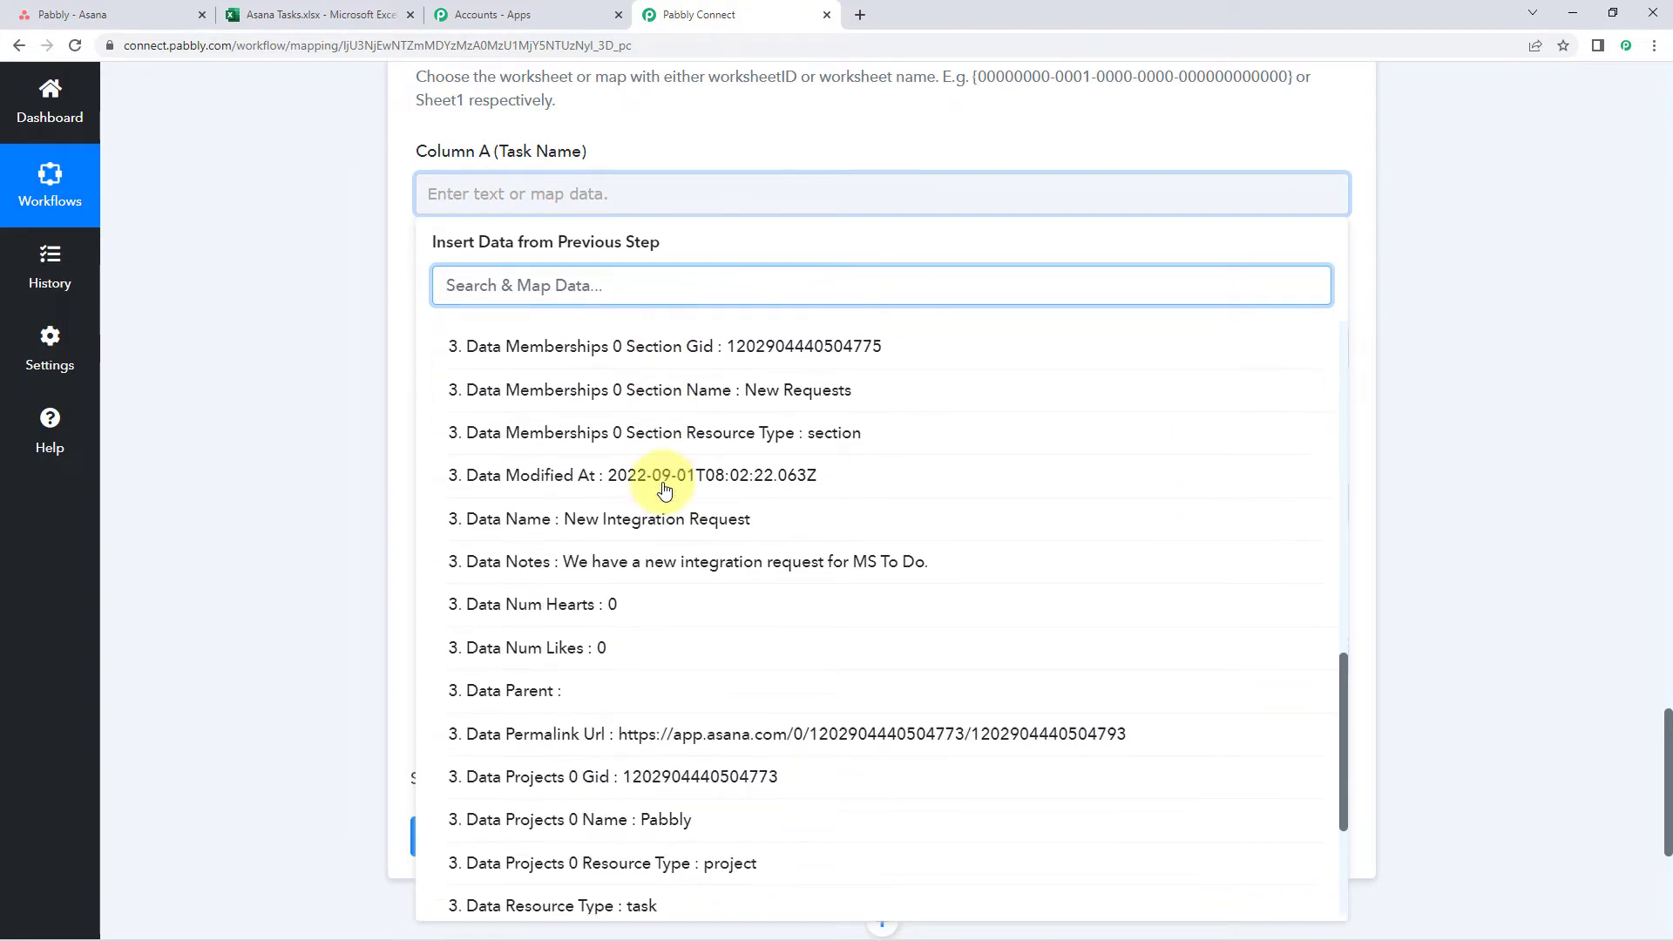
scroll(665, 490, down, 3)
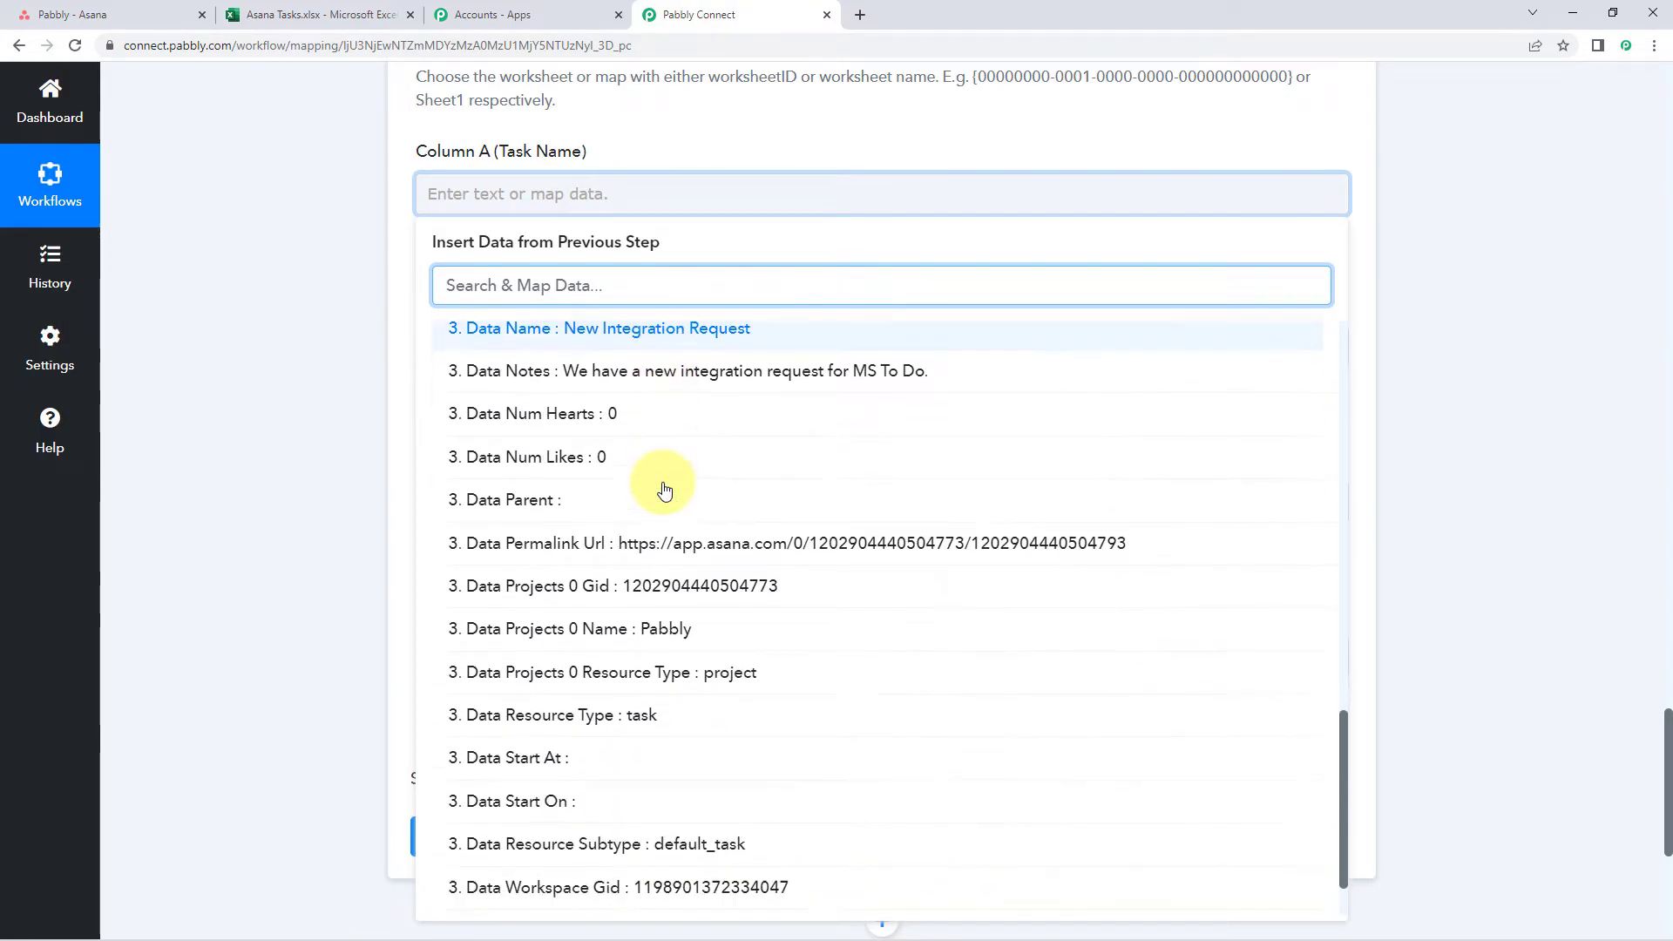
scroll(665, 490, up, 3)
scroll(665, 489, down, 3)
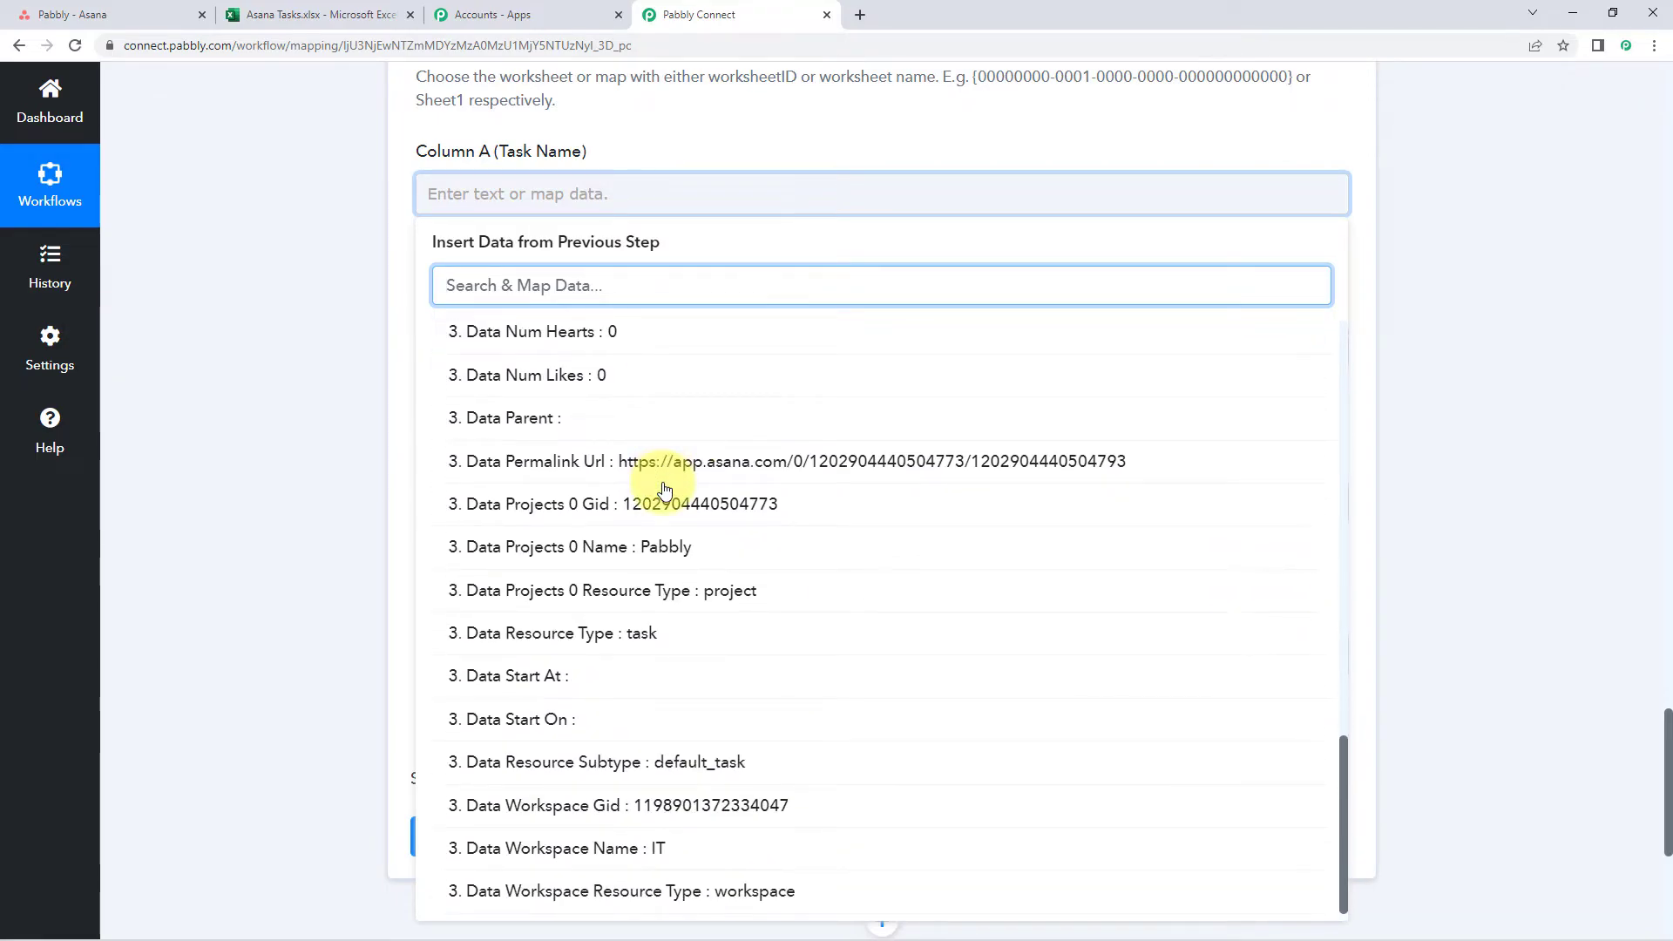
scroll(665, 490, up, 1)
scroll(665, 489, up, 2)
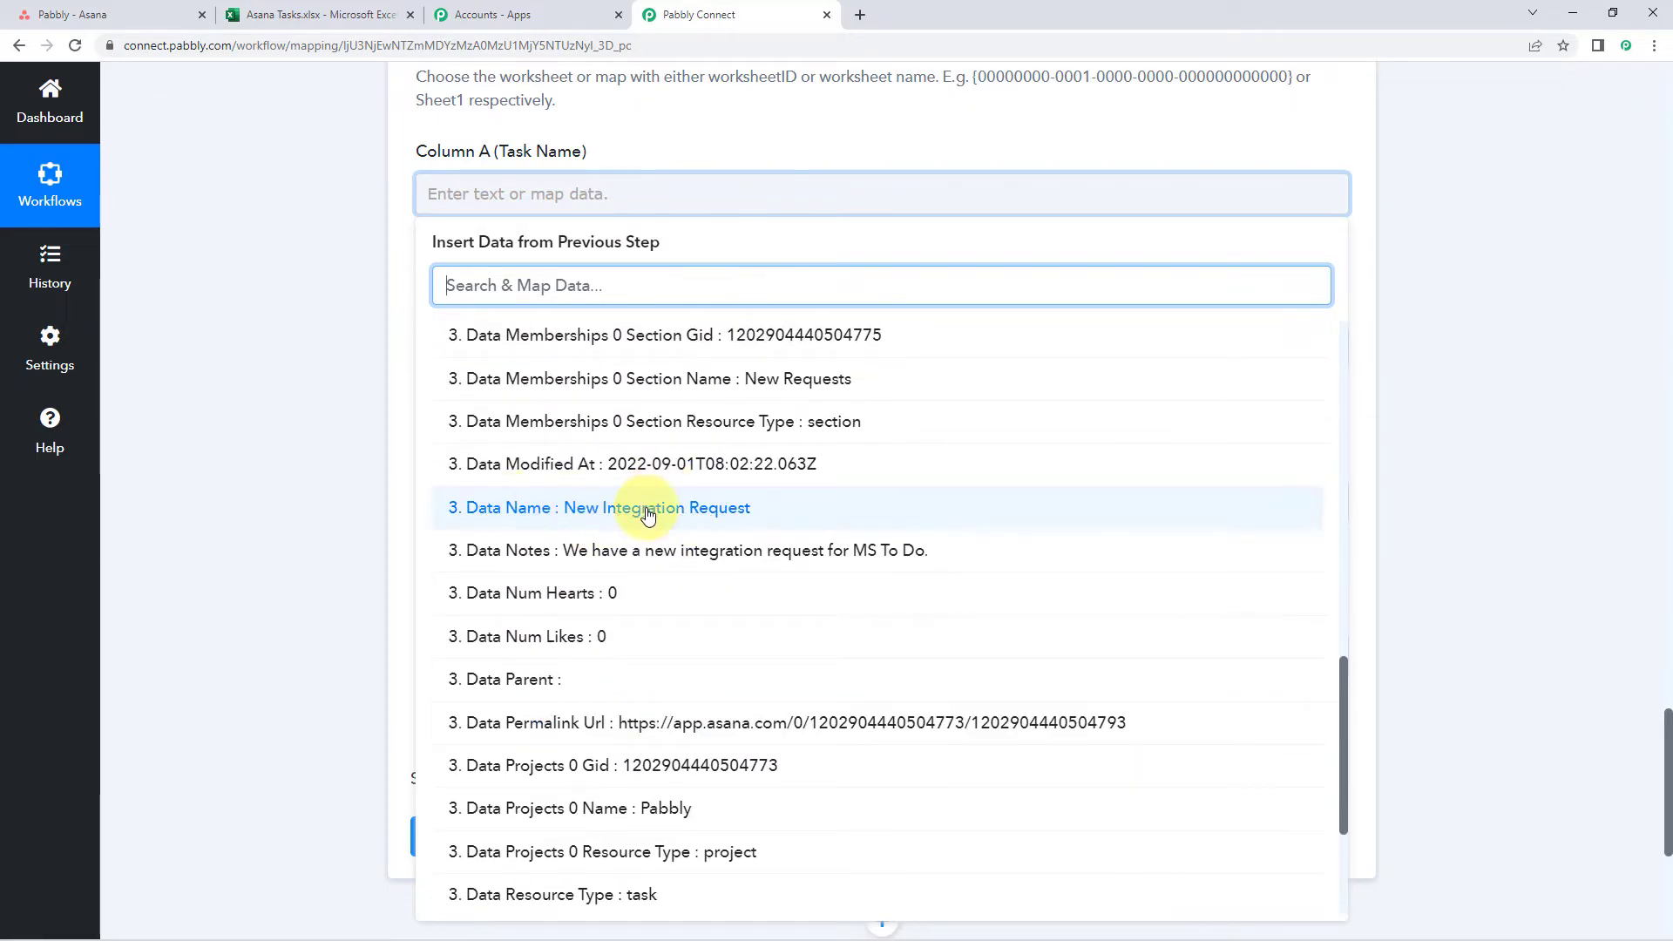
click(553, 514)
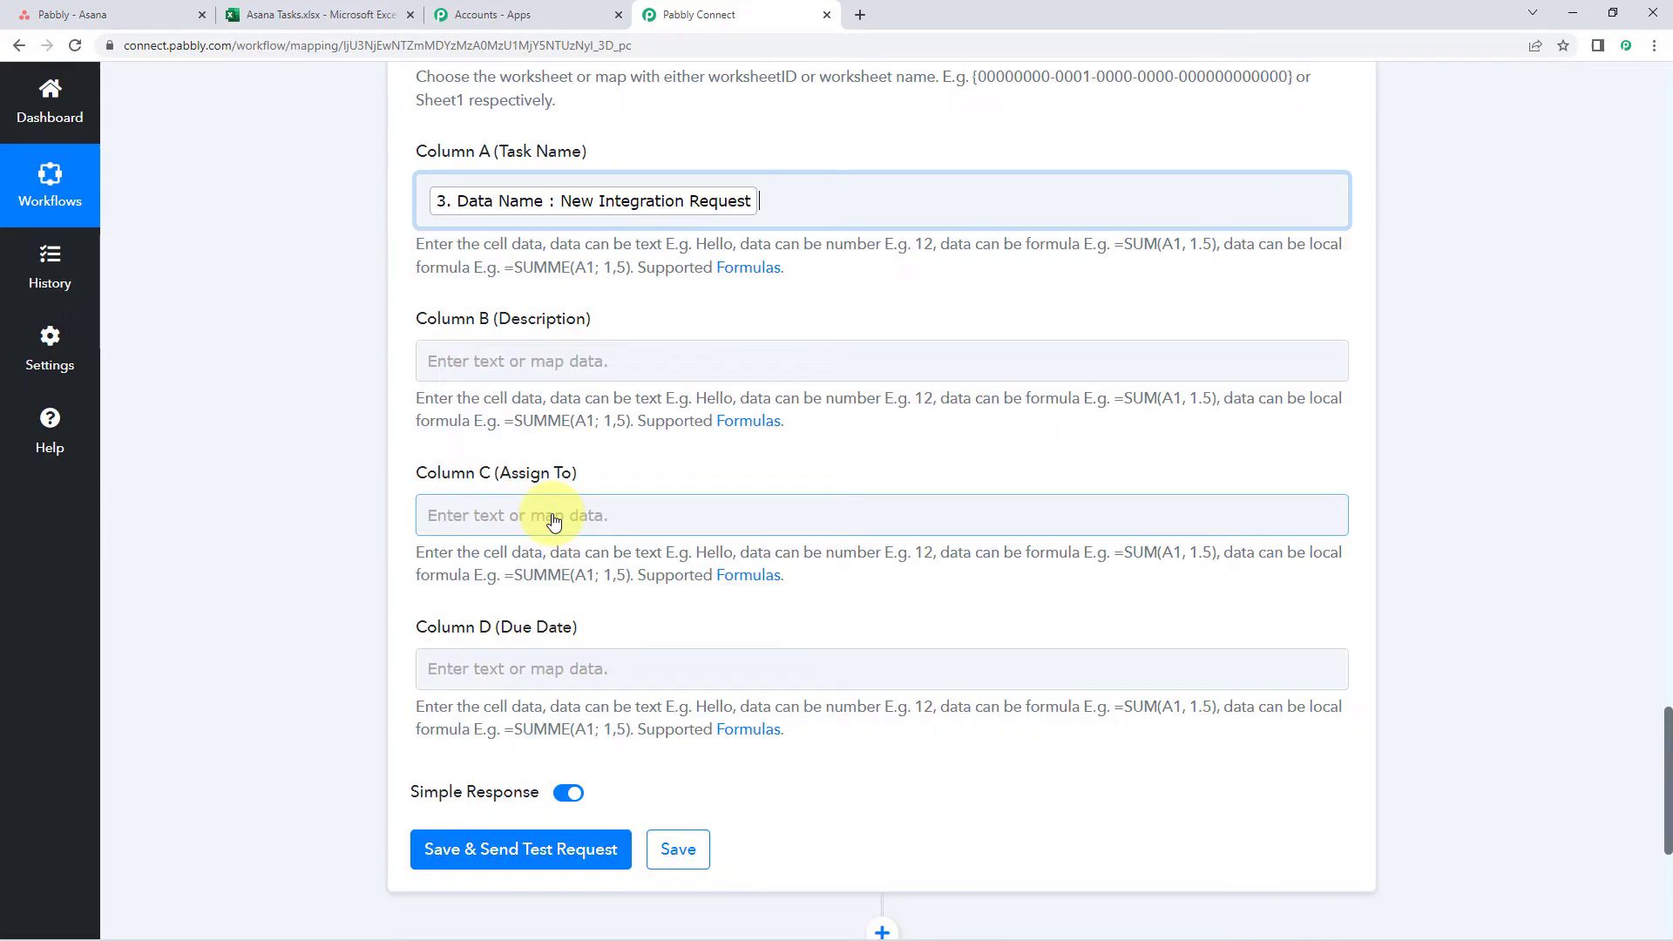
click(724, 127)
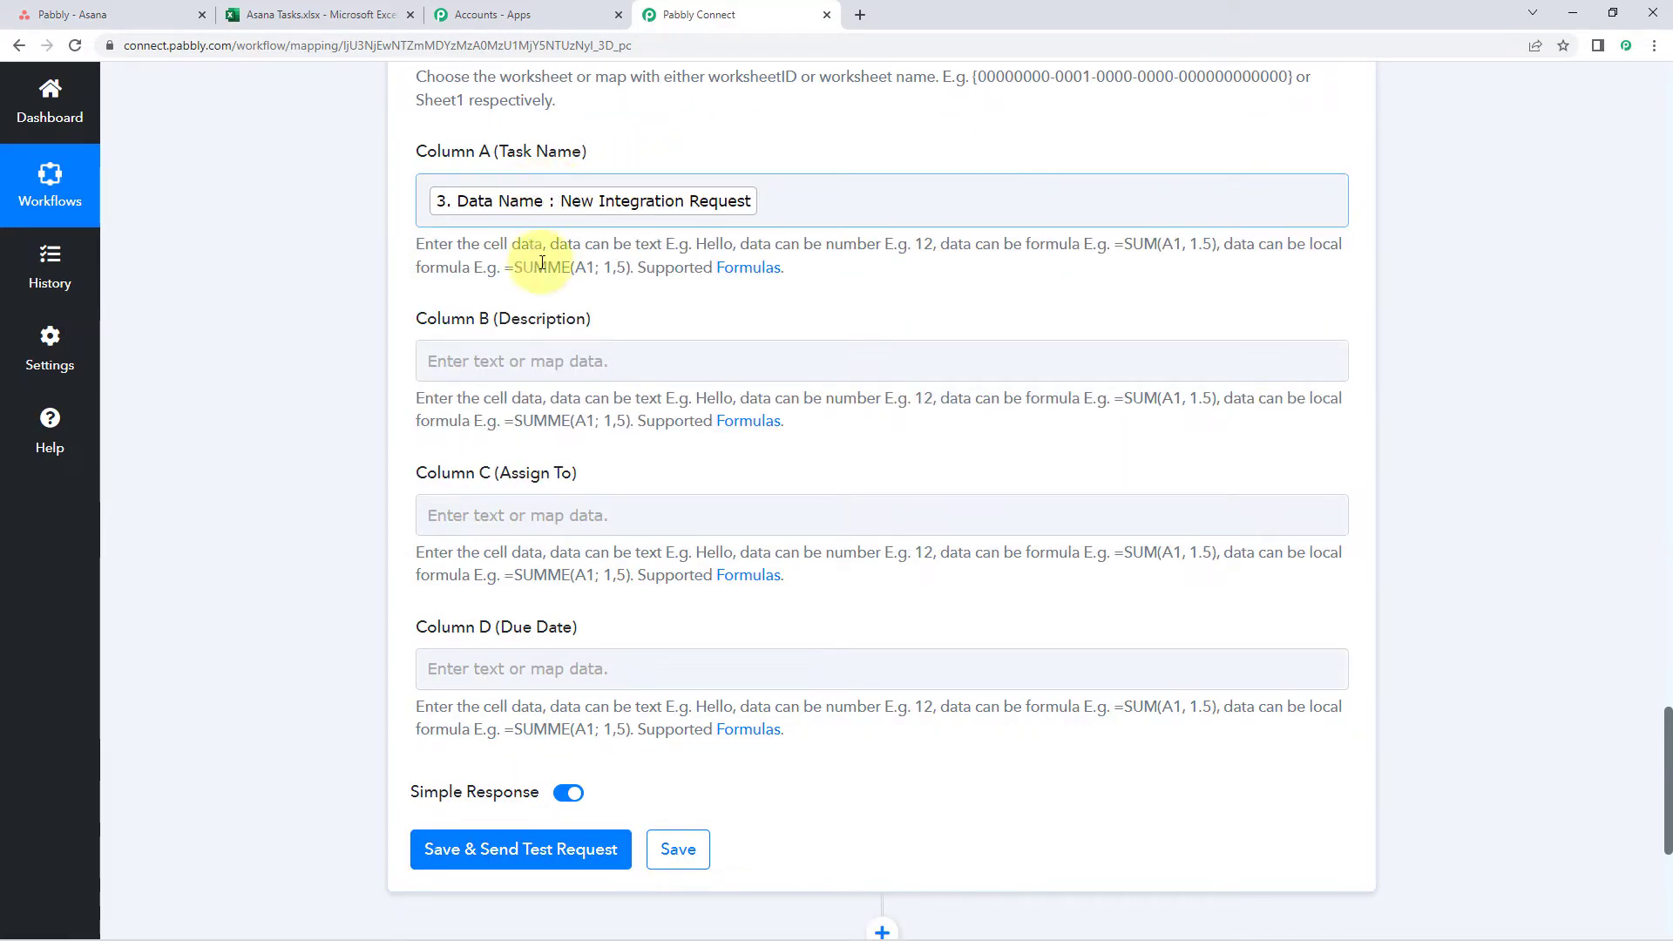
Step: Map Column B (Description) to the Data Notes value from the Asana: Get a Task step
click(459, 352)
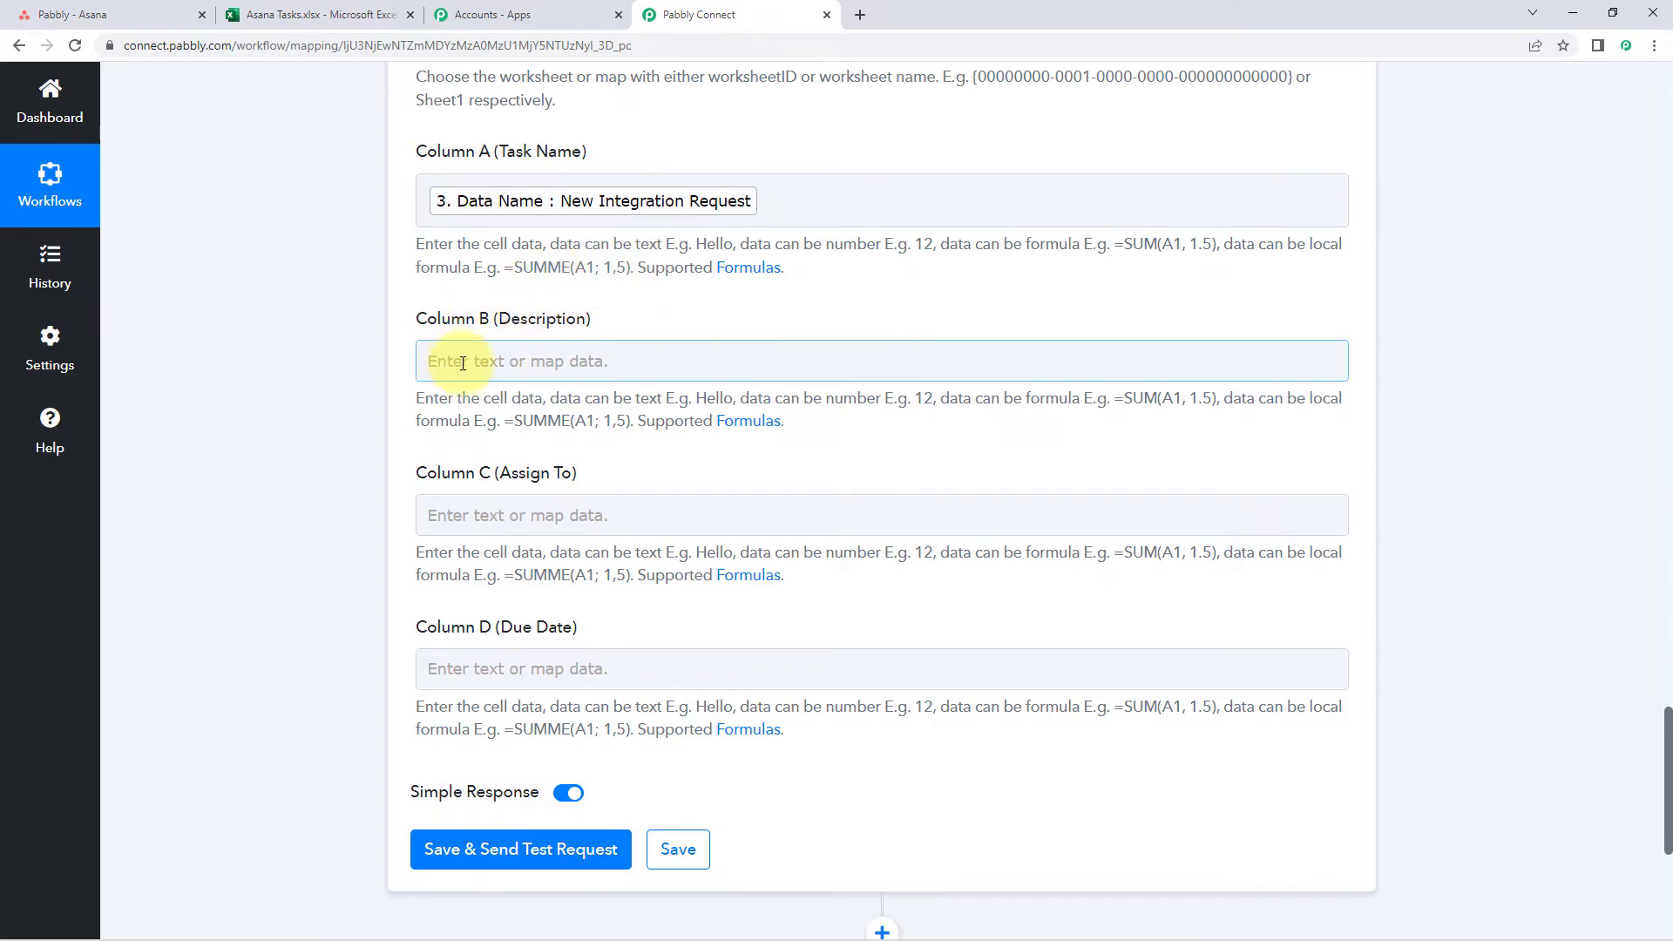
click(462, 363)
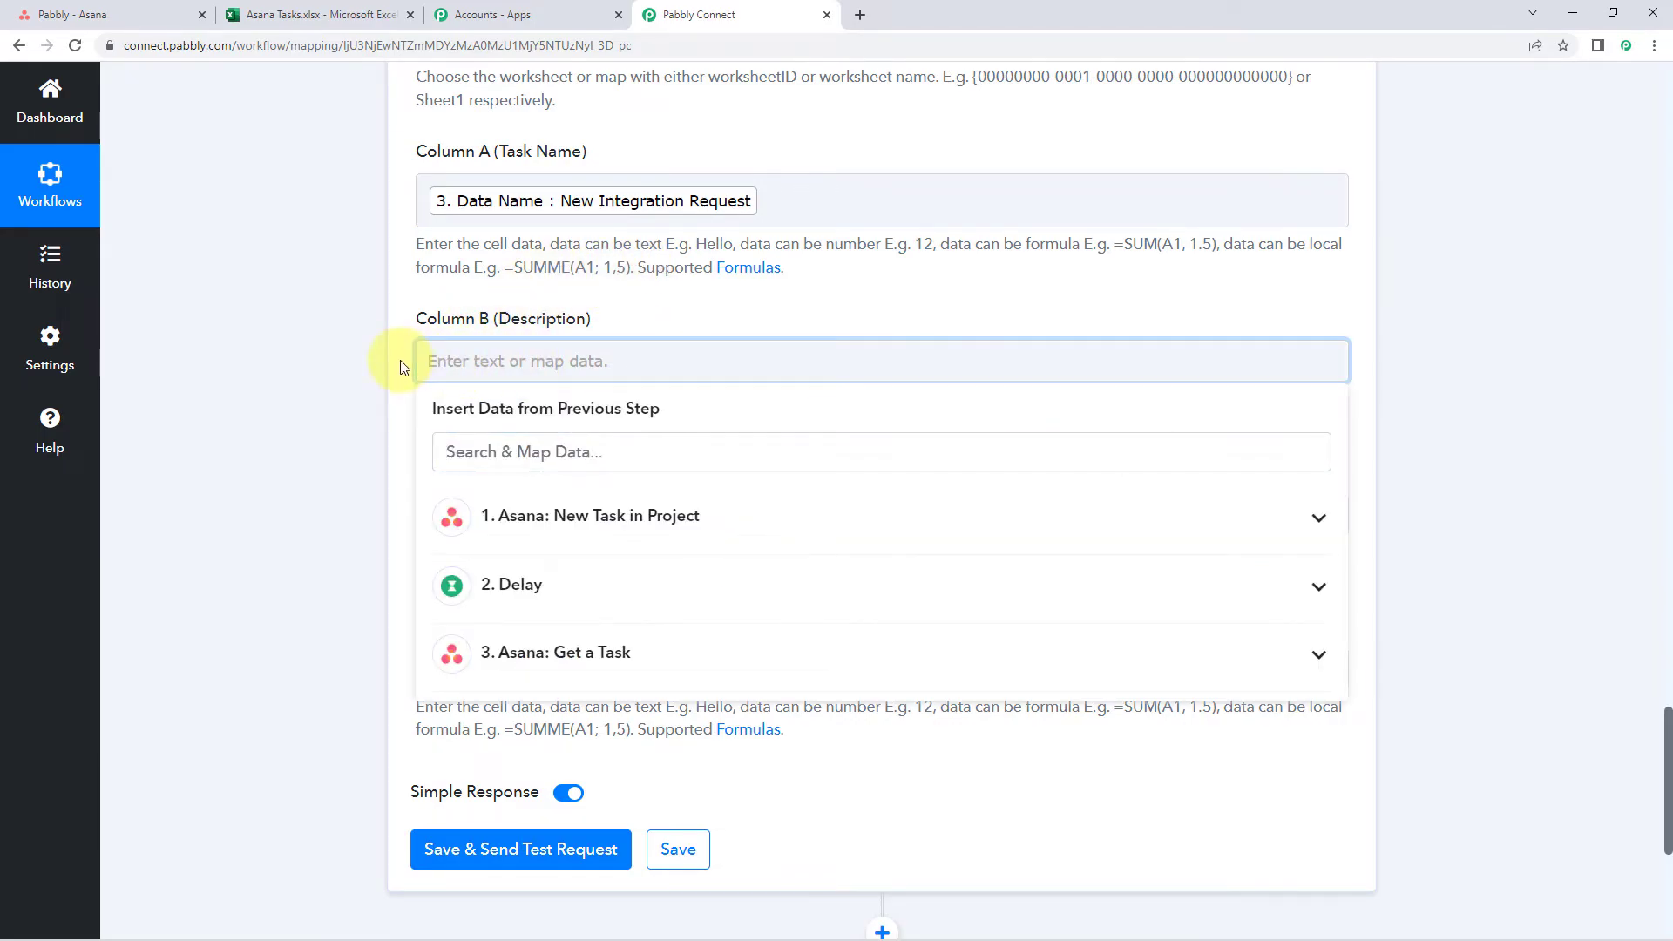
scroll(518, 230, down, 2)
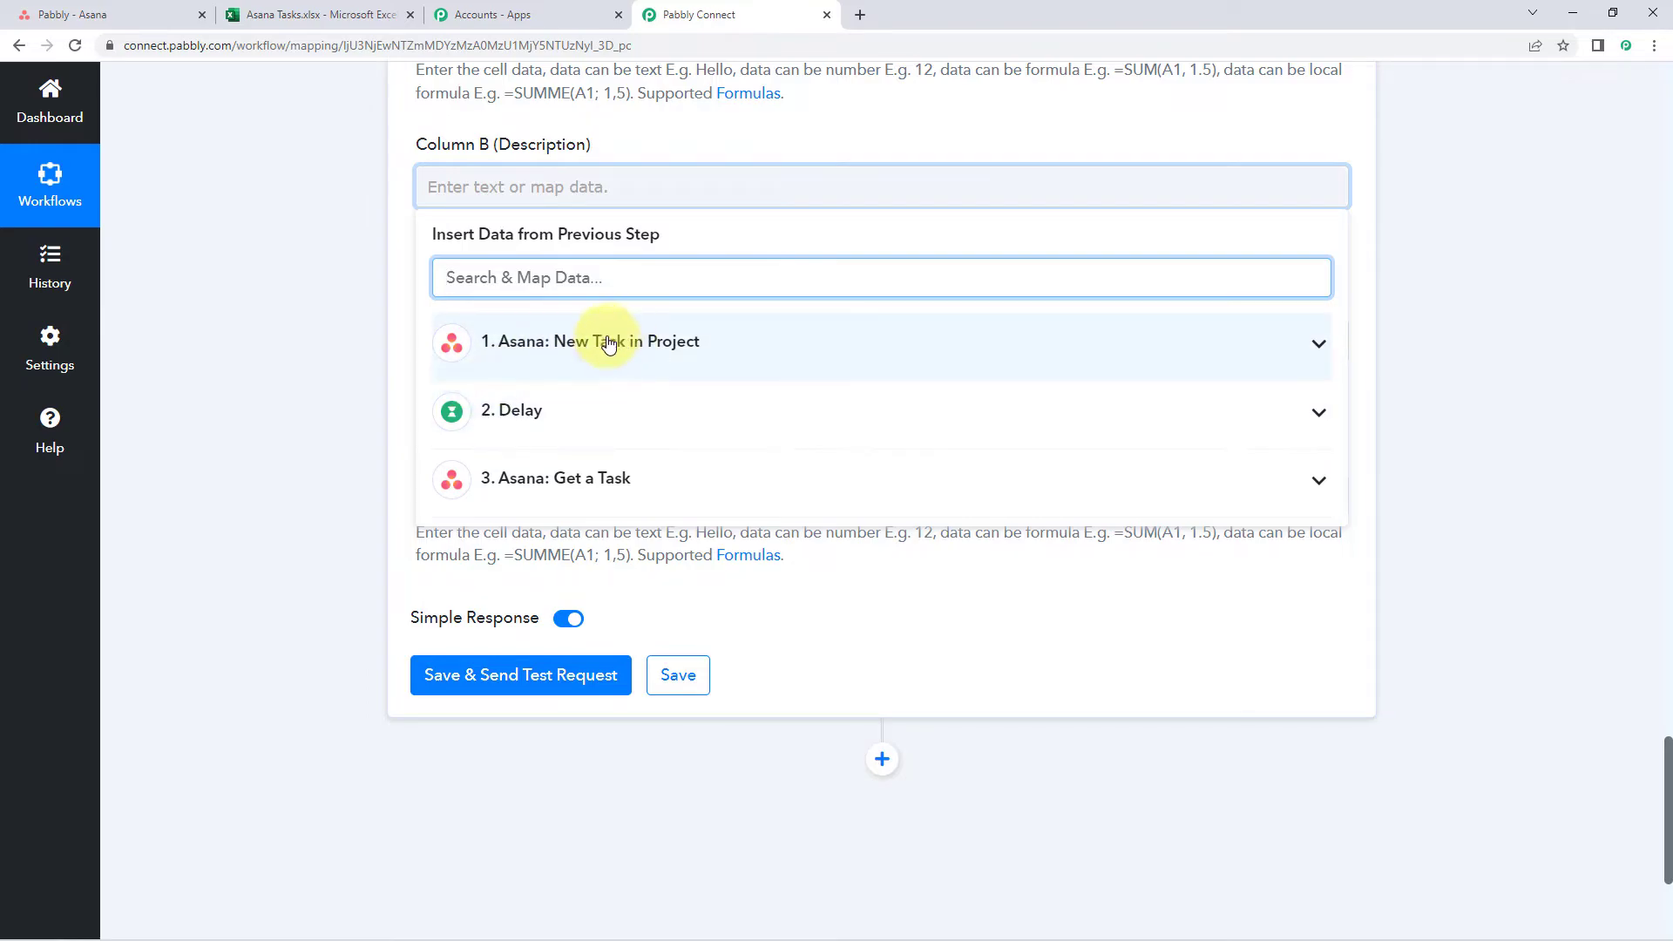
click(577, 482)
scroll(561, 576, down, 10)
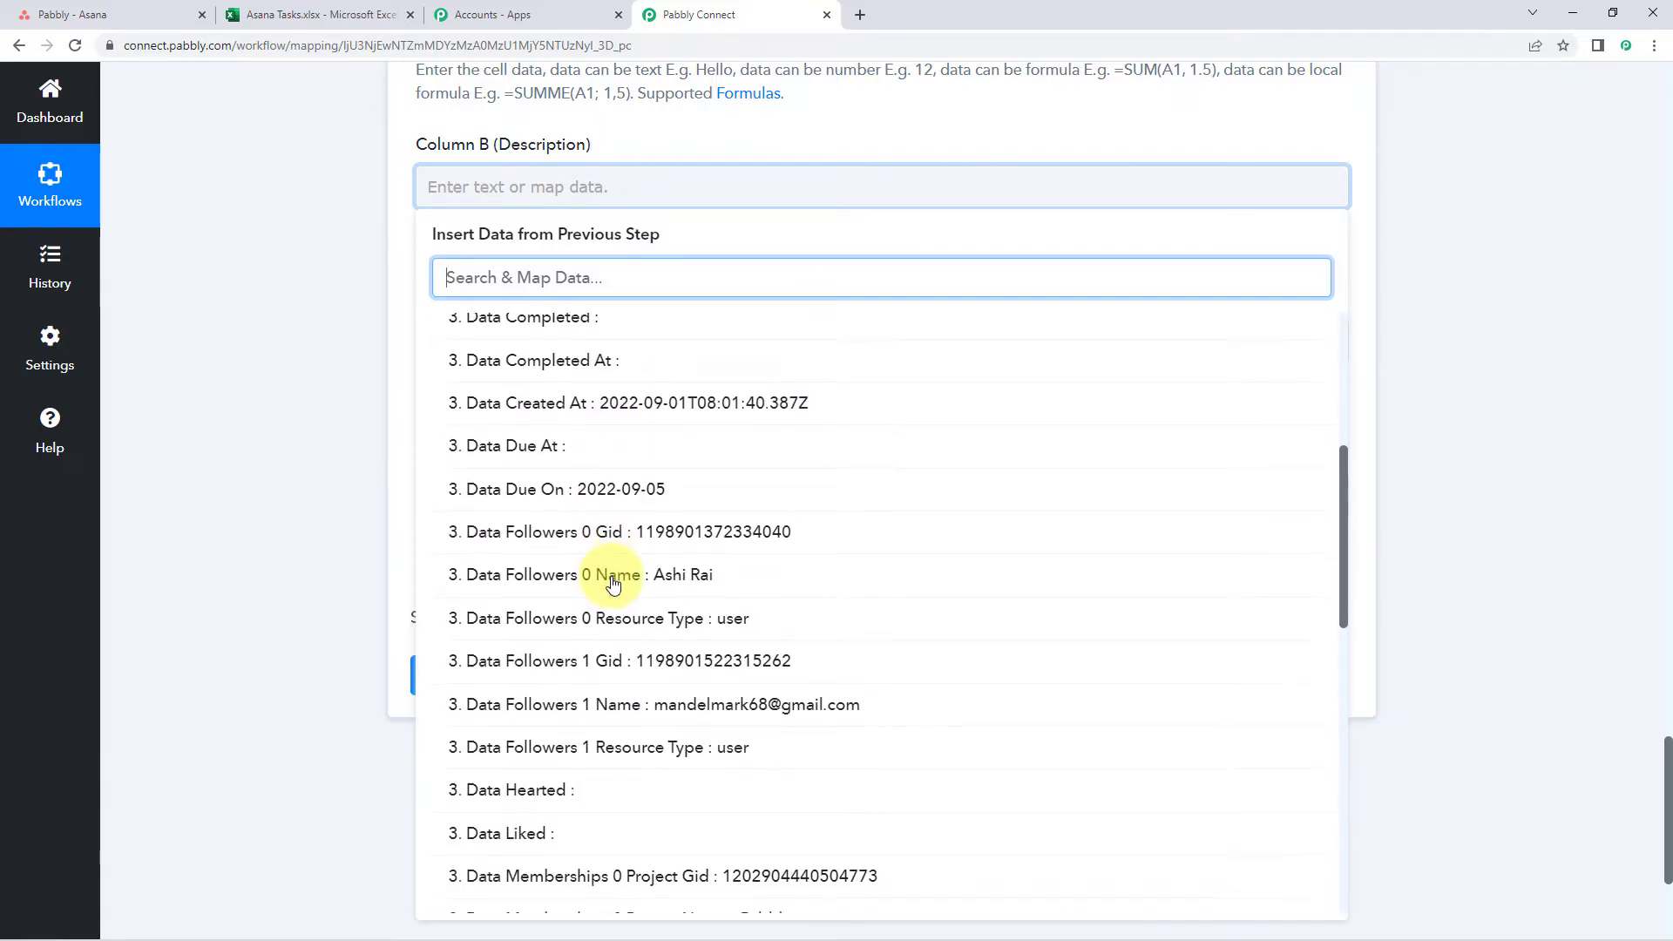
scroll(612, 579, down, 4)
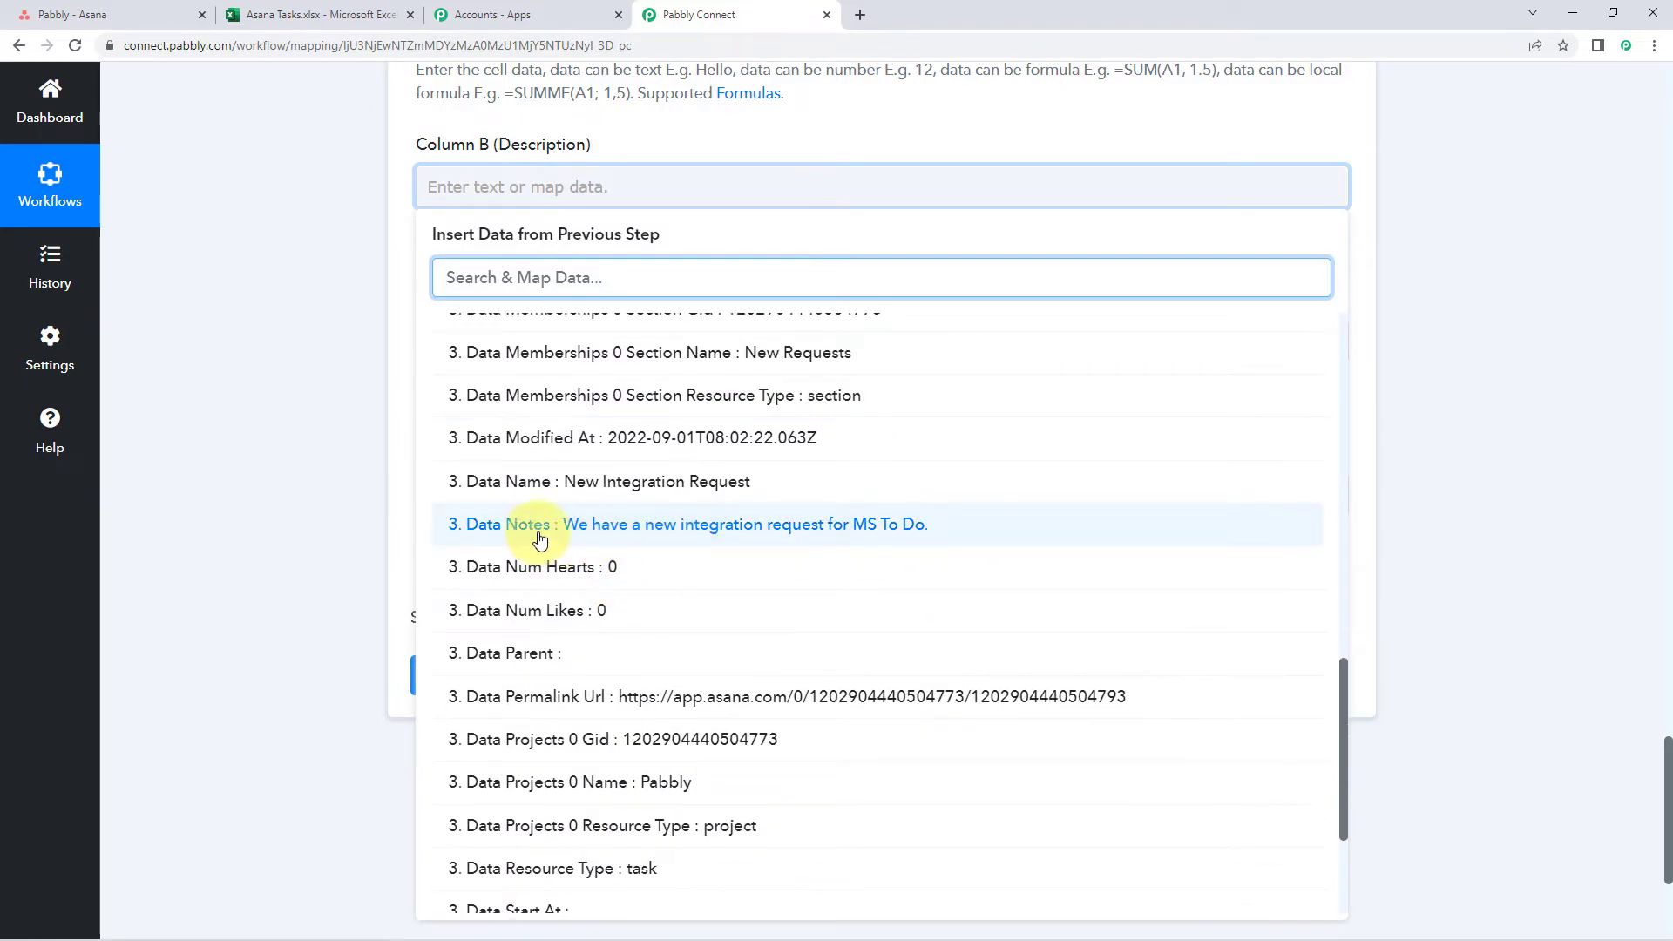
click(565, 524)
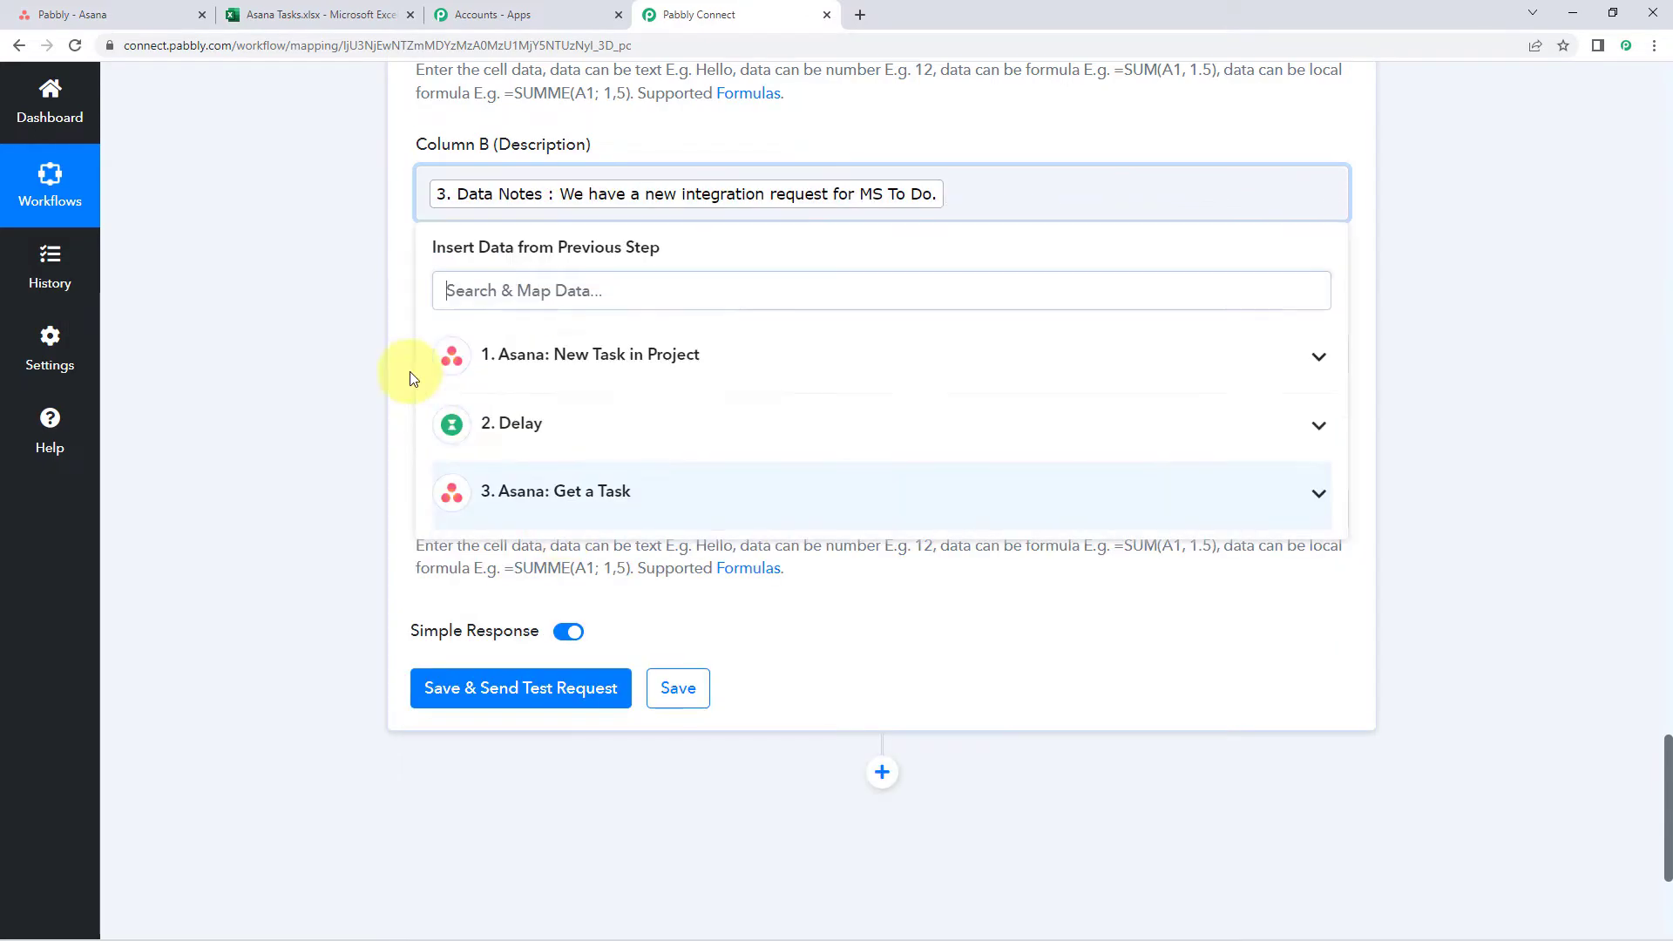
click(366, 329)
Step: Map Column C (Assign To) to the Data Assignee Name value from the Asana: Get a Task step
click(521, 361)
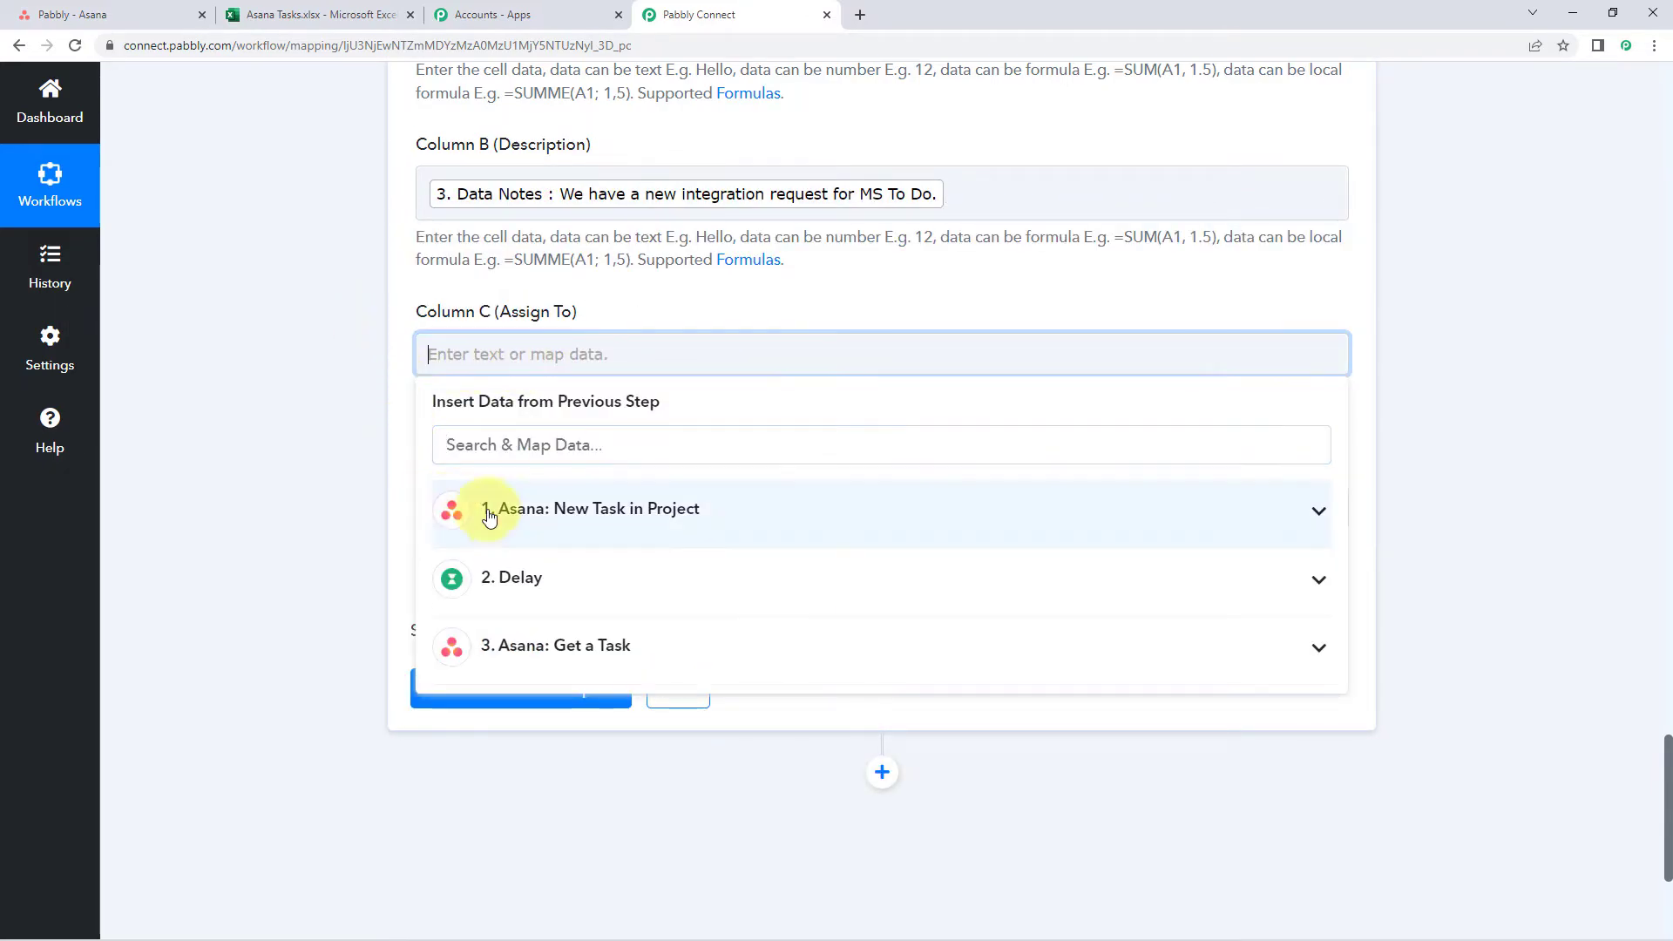
click(562, 643)
scroll(366, 479, down, 3)
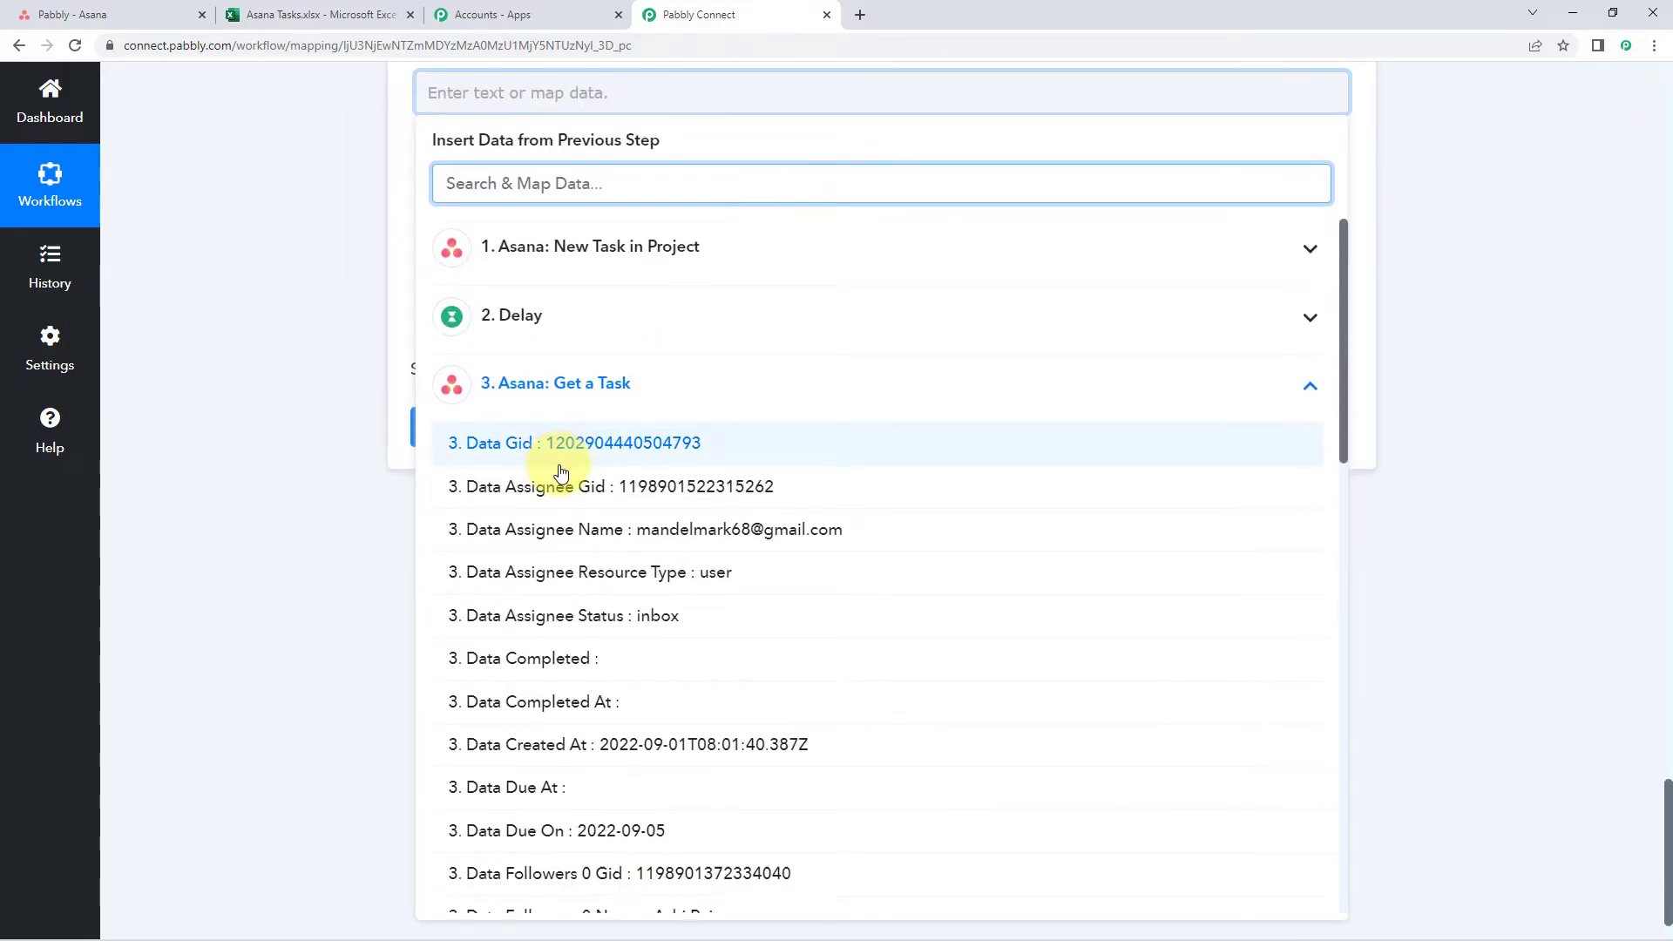
scroll(456, 463, down, 1)
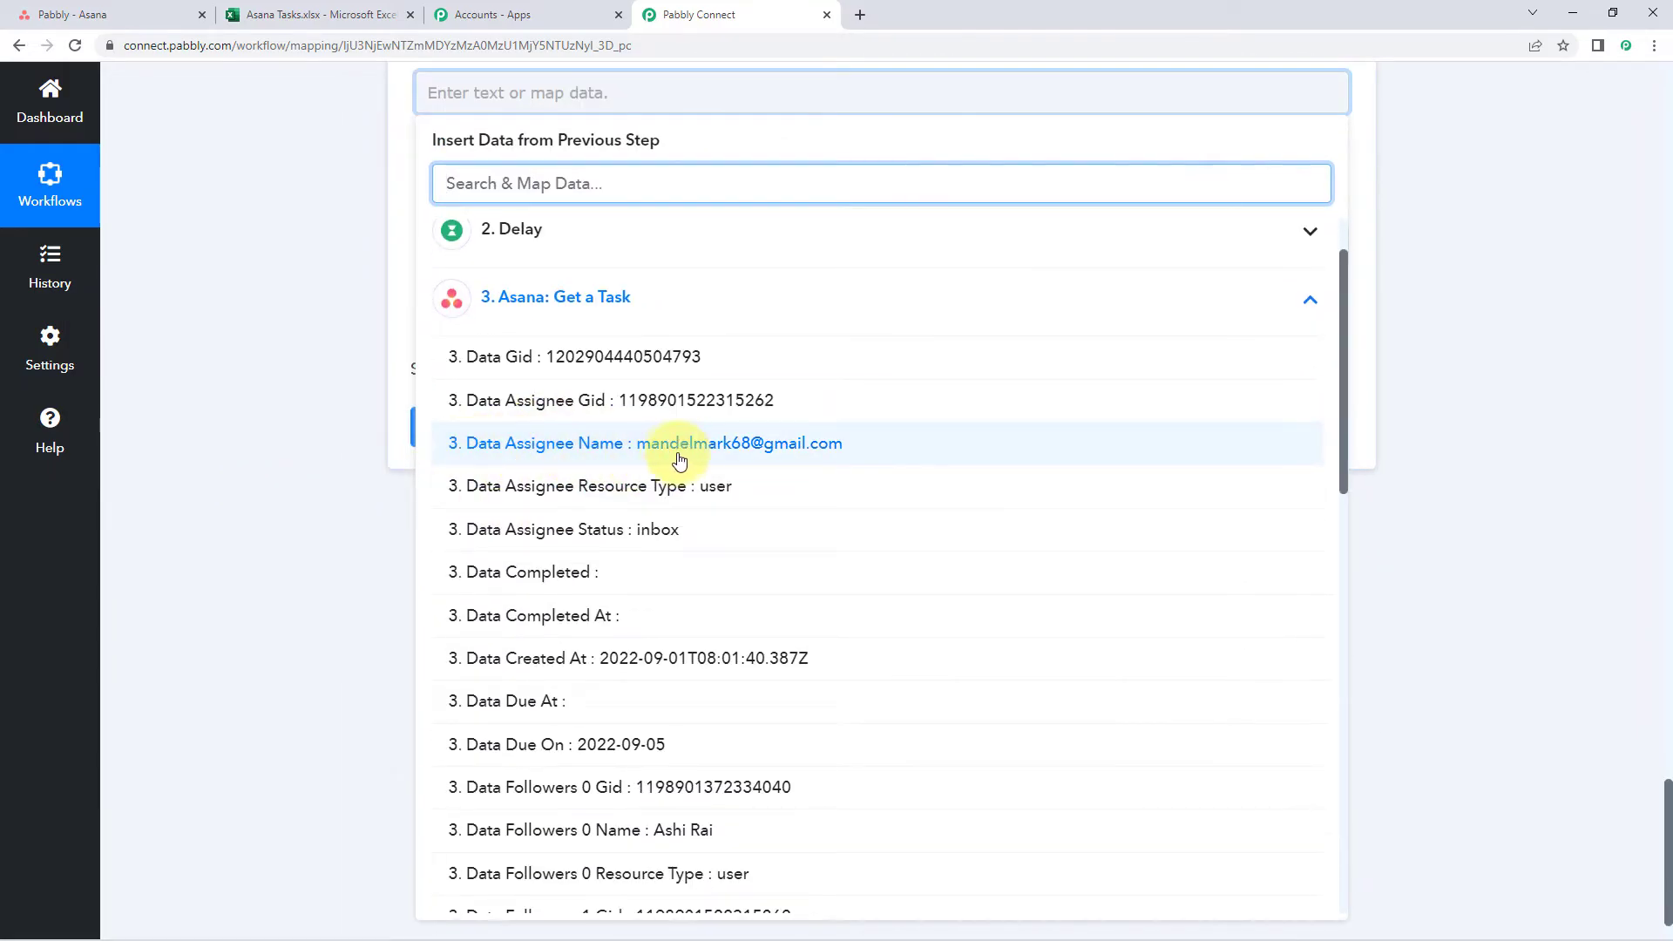
click(575, 444)
click(340, 290)
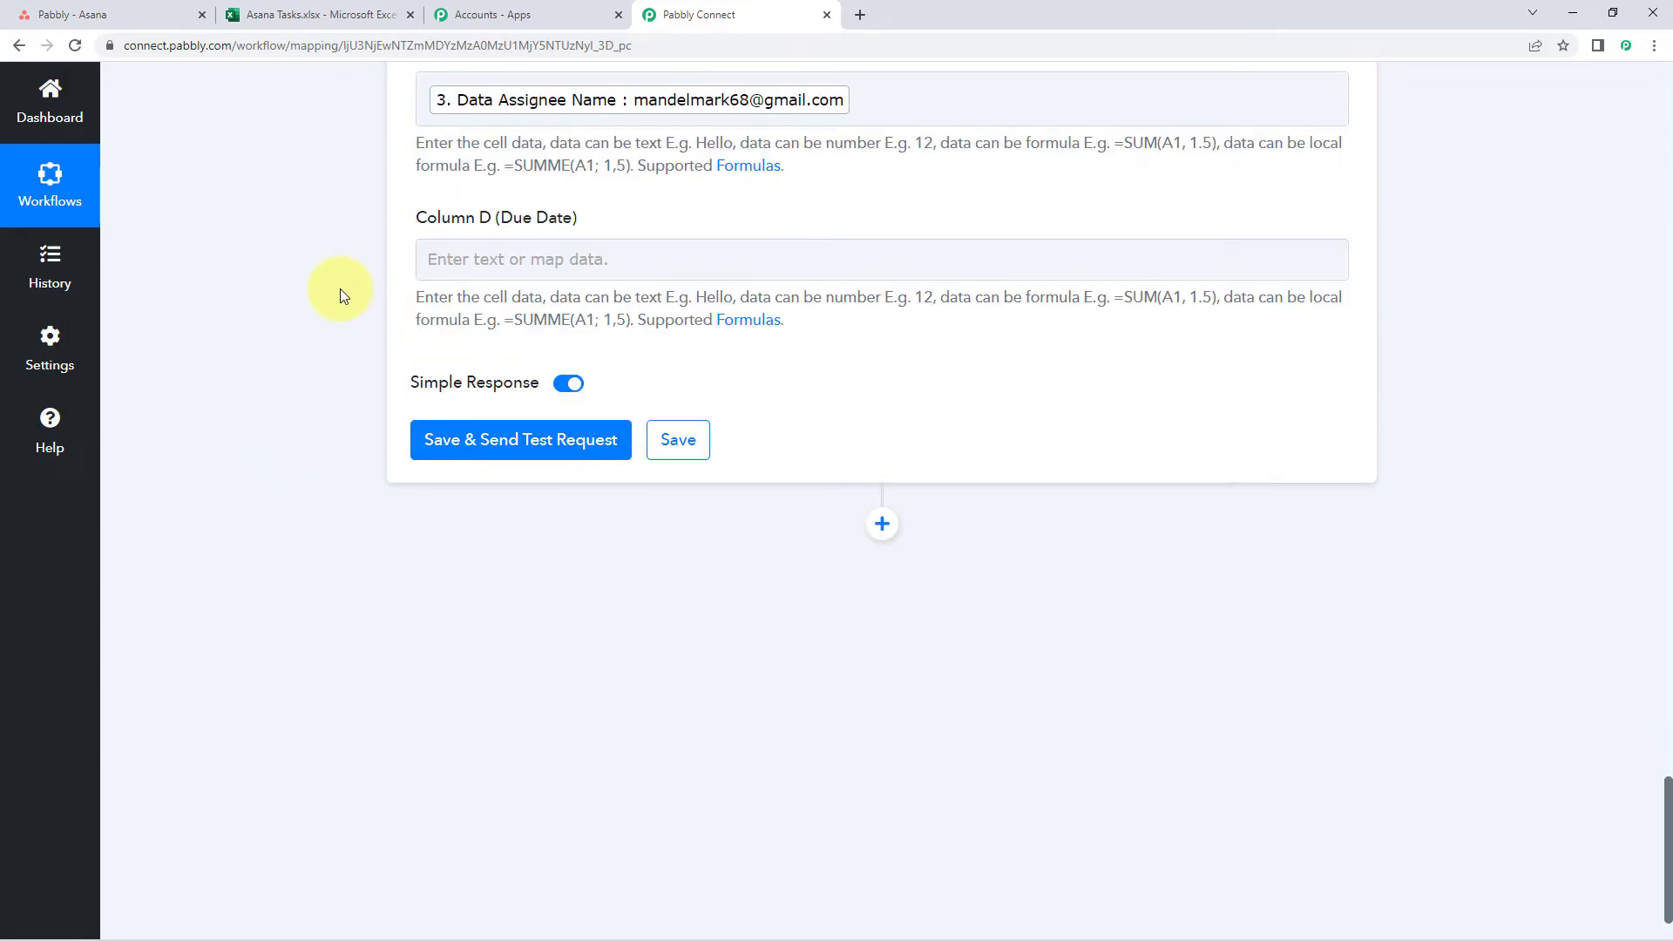
Step: Map Column D (Due Date) to the Data Due On value from the Asana: Get a Task step
click(523, 348)
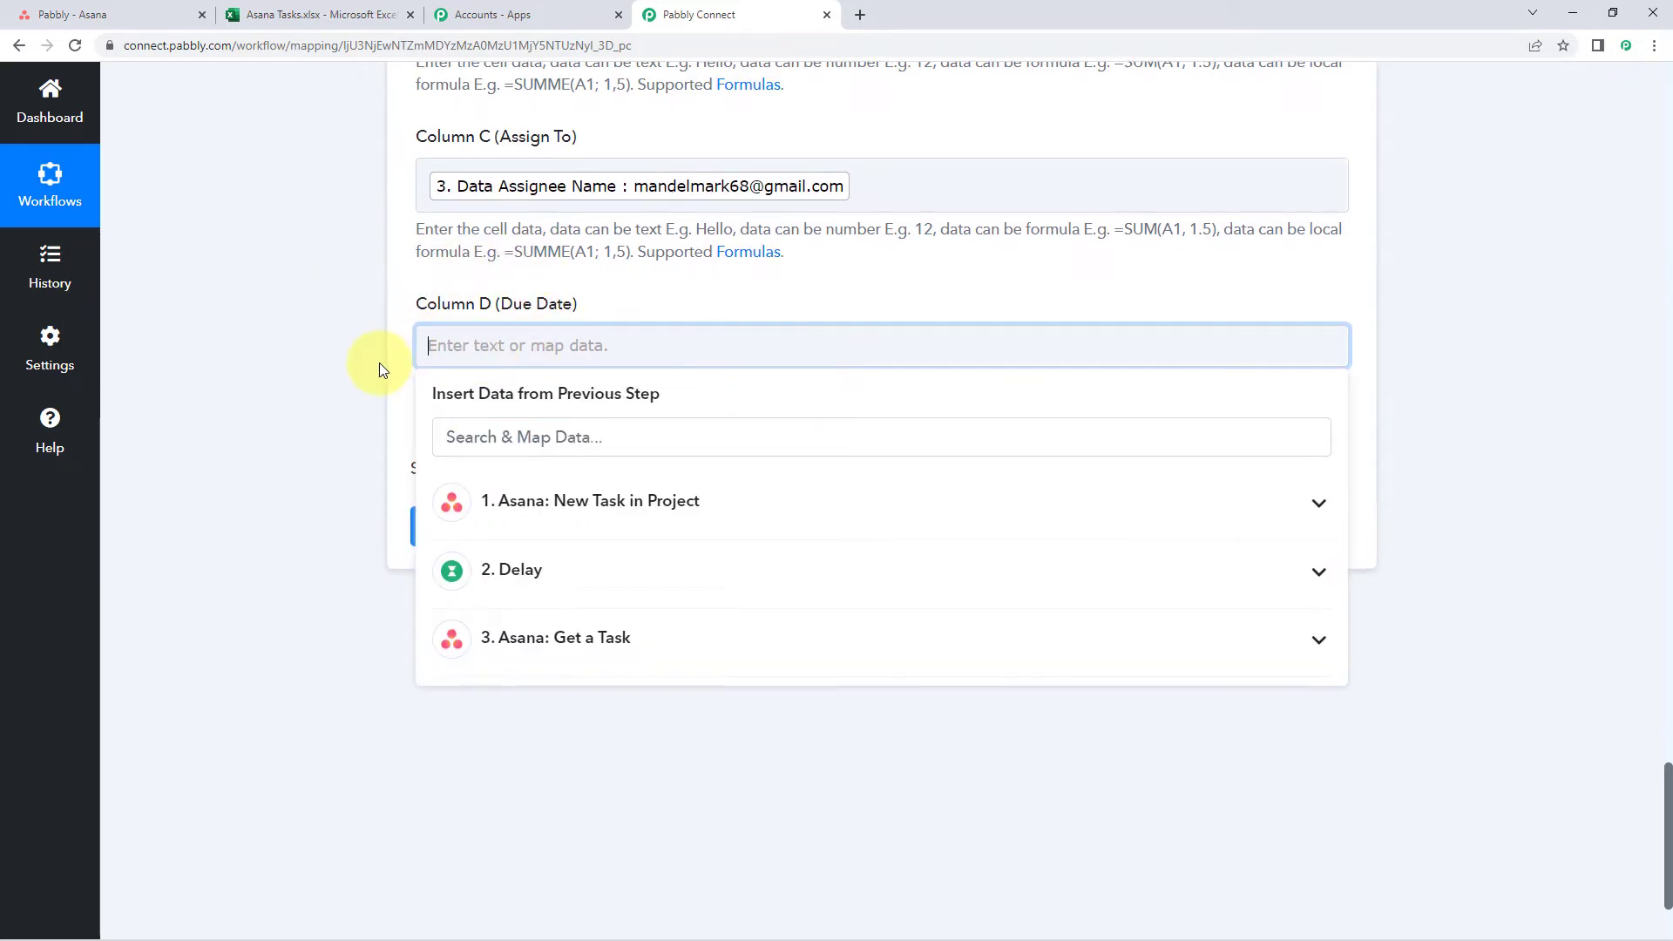
scroll(453, 427, down, 1)
click(553, 562)
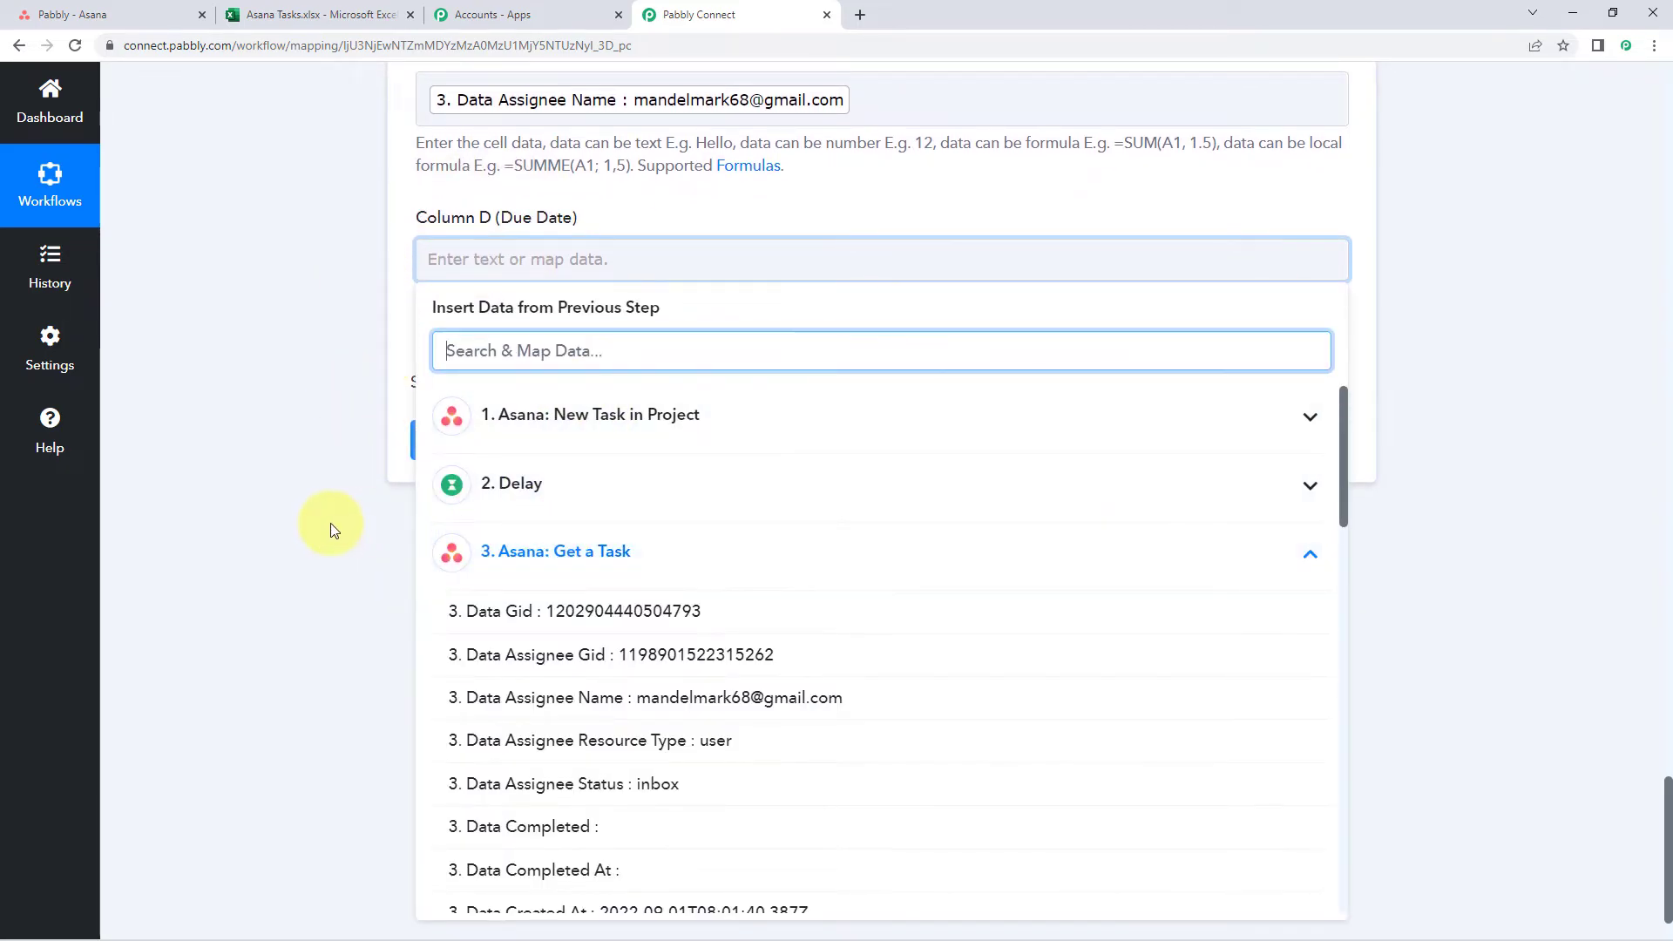
scroll(462, 521, down, 1)
scroll(461, 521, down, 4)
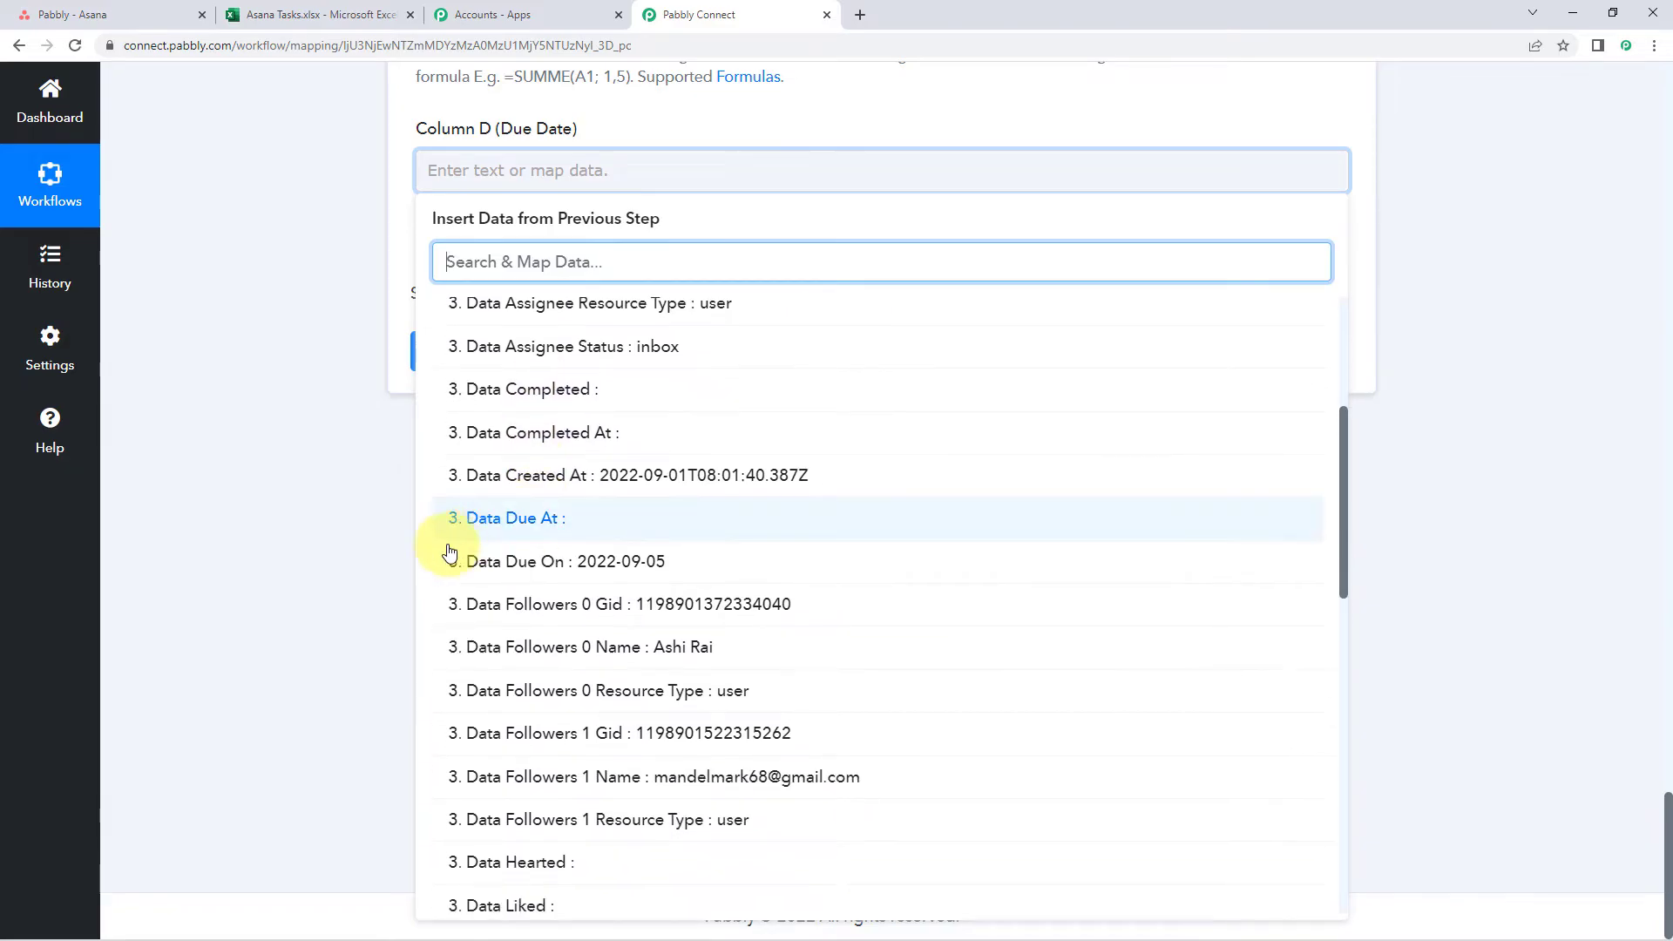
click(552, 562)
click(353, 420)
Step: Review the column mappings against the Asana Tasks workbook in Excel, and save the Add Row To Worksheet step with a test request in Pabbly Connect
scroll(353, 420, up, 2)
scroll(353, 421, up, 5)
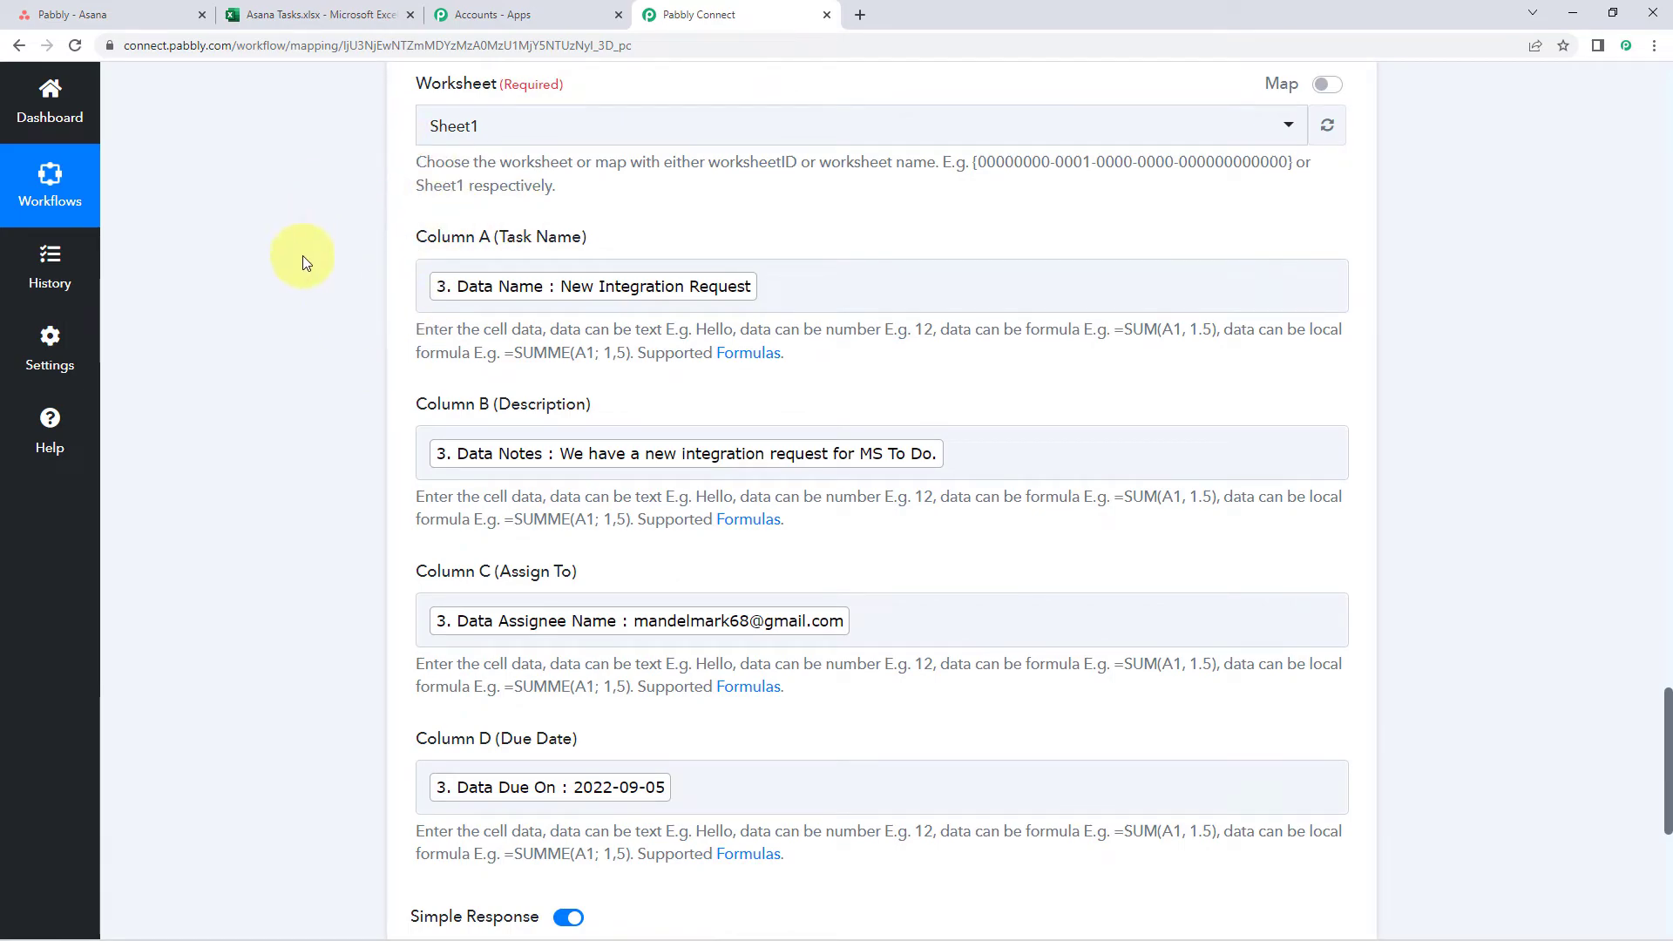
scroll(419, 273, down, 3)
click(314, 14)
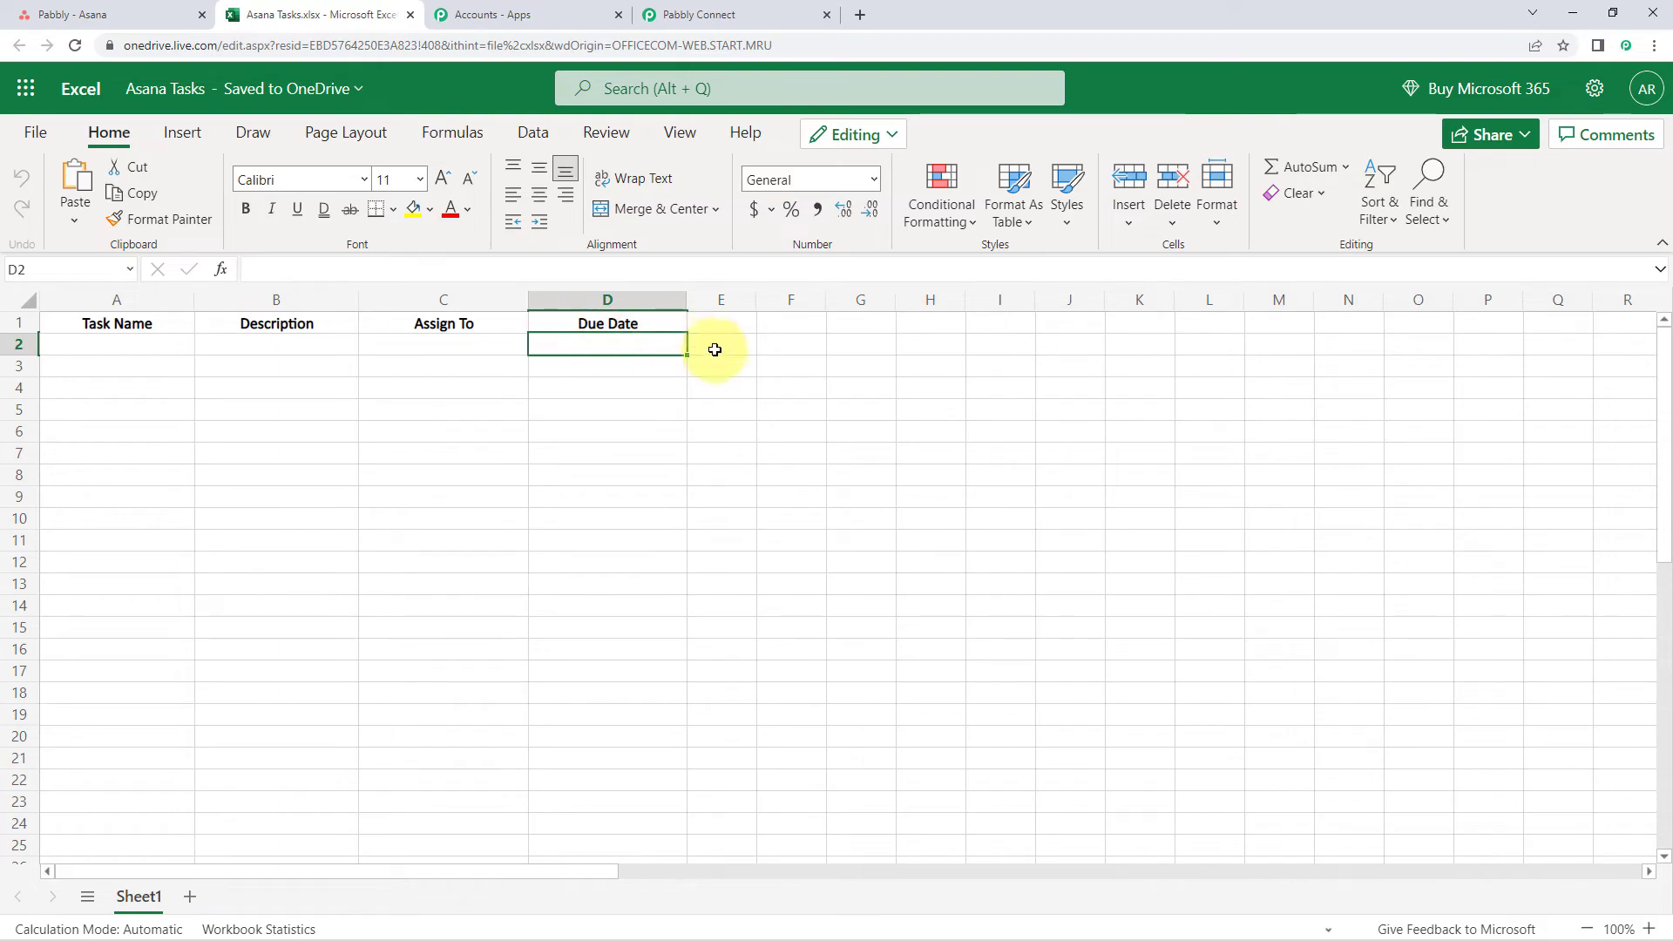
click(768, 13)
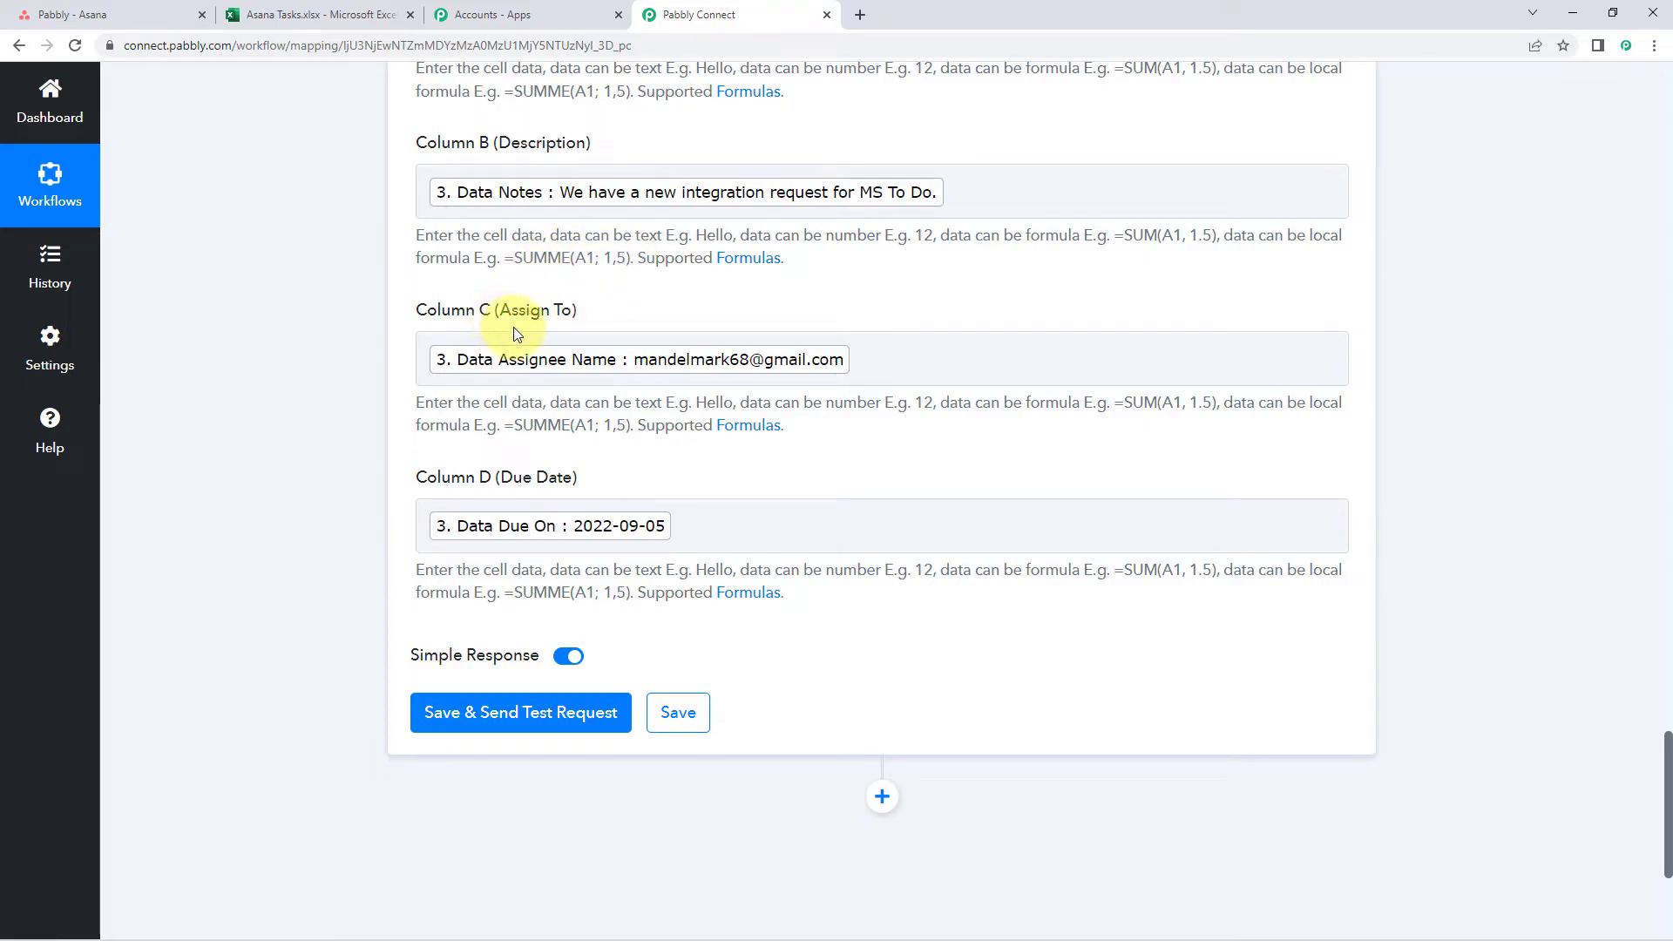
scroll(336, 462, down, 4)
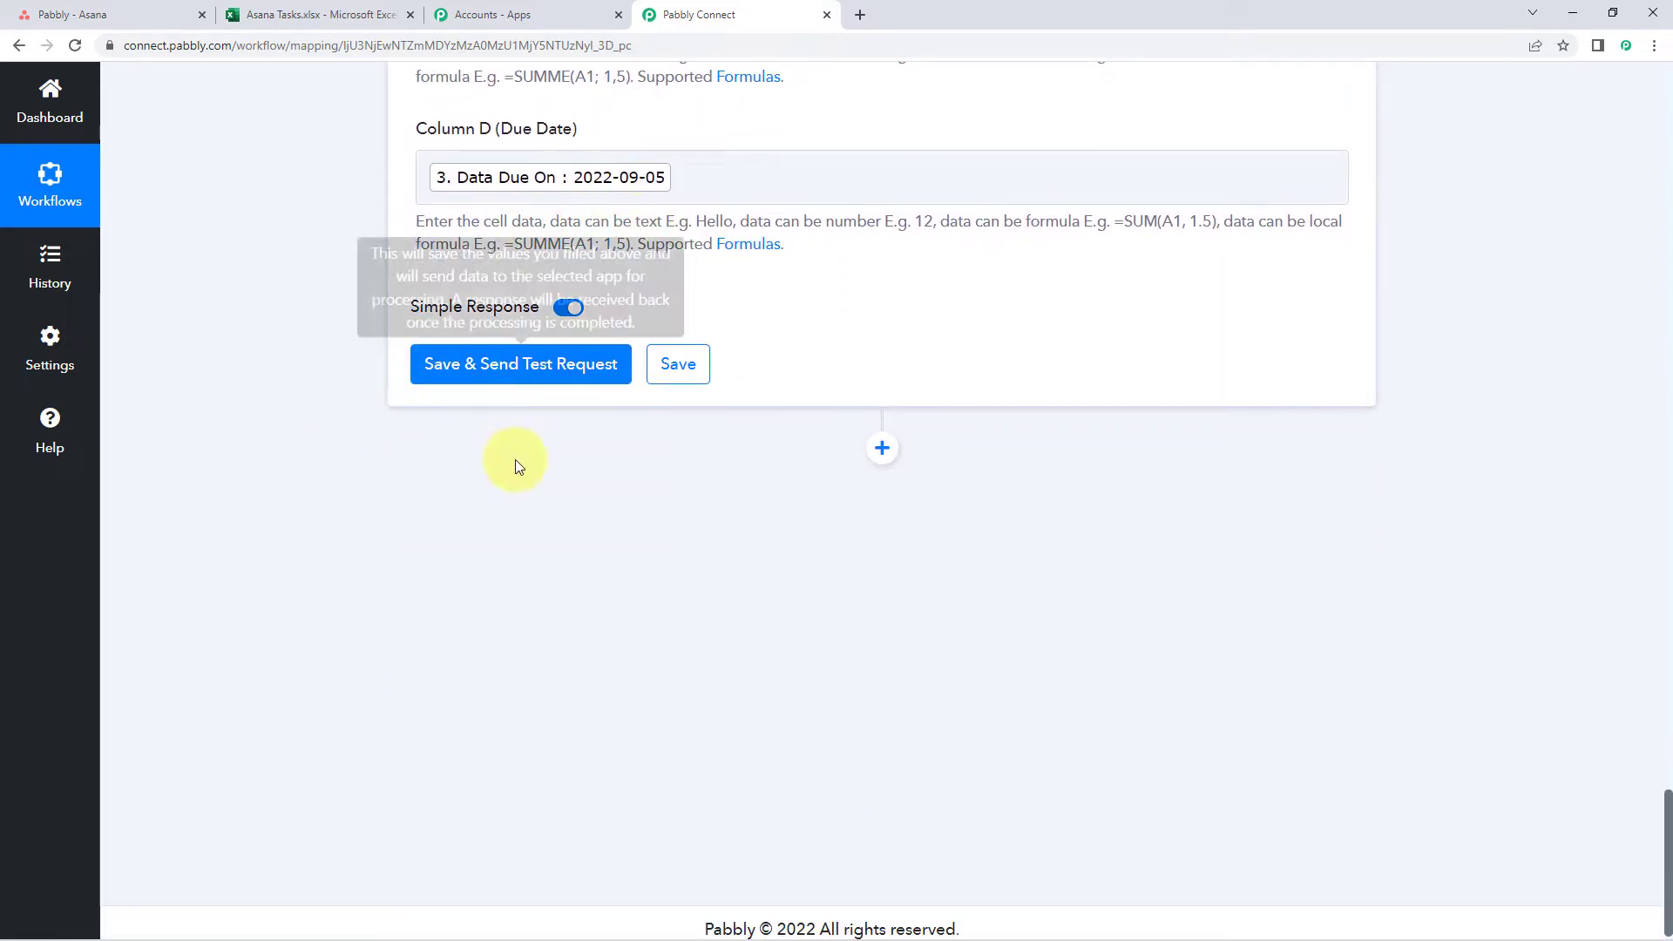
click(497, 380)
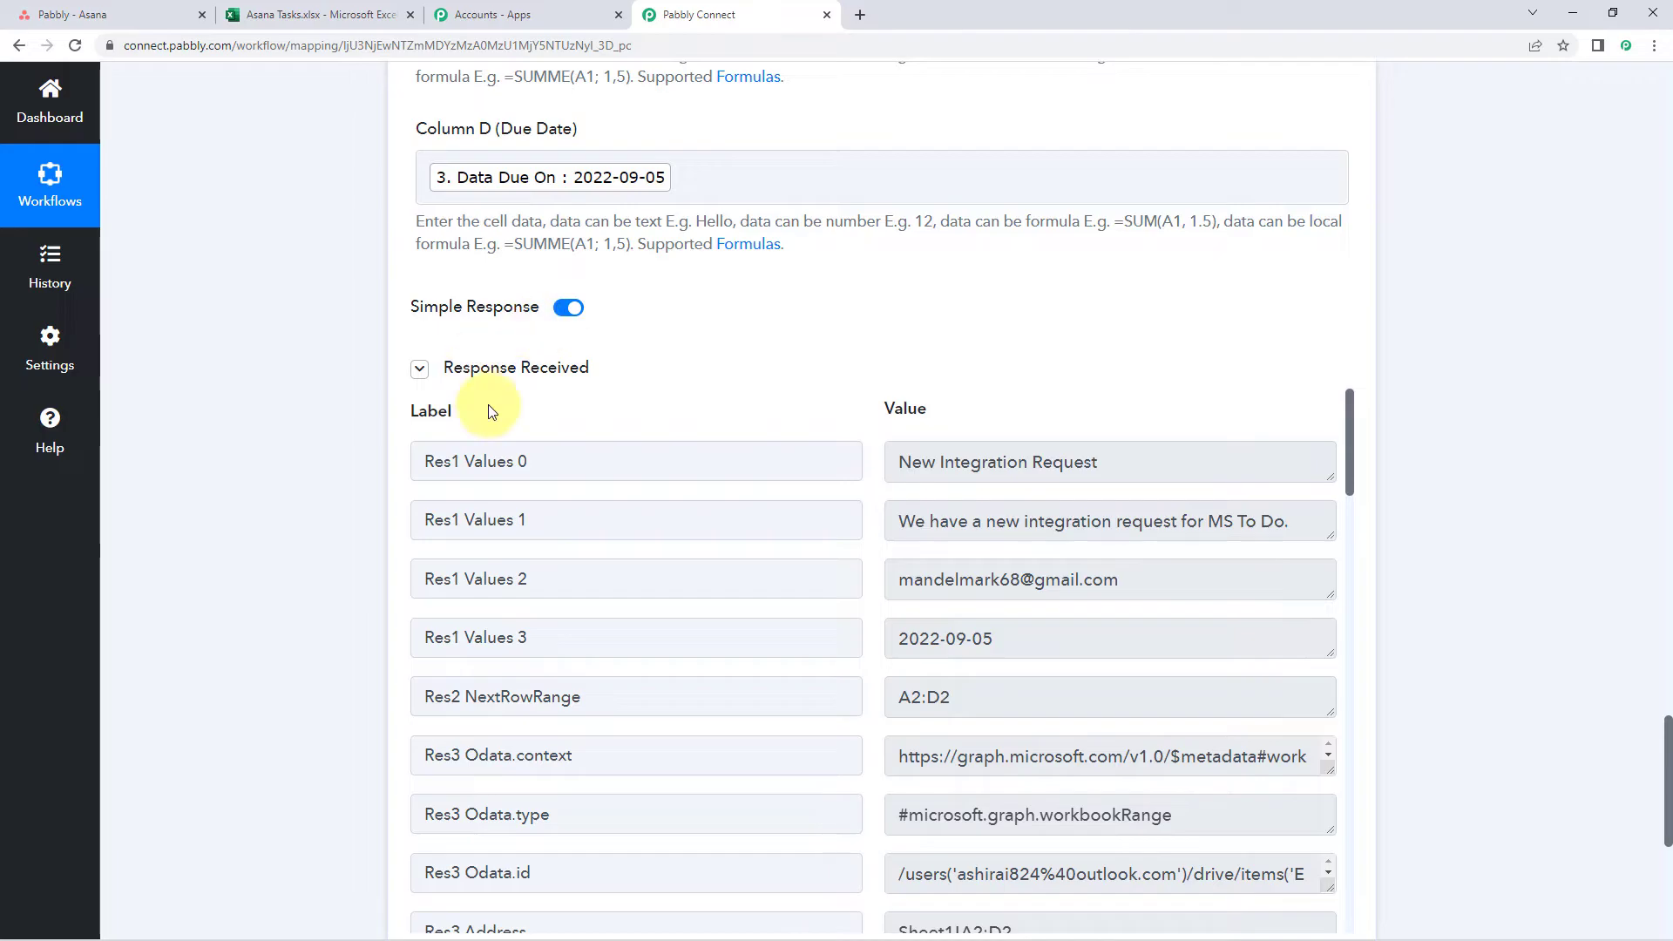
Step: Review the response of the Add Row To Worksheet test, and reload the Asana Tasks workbook in Excel
scroll(876, 419, down, 2)
scroll(867, 417, up, 2)
scroll(852, 386, down, 1)
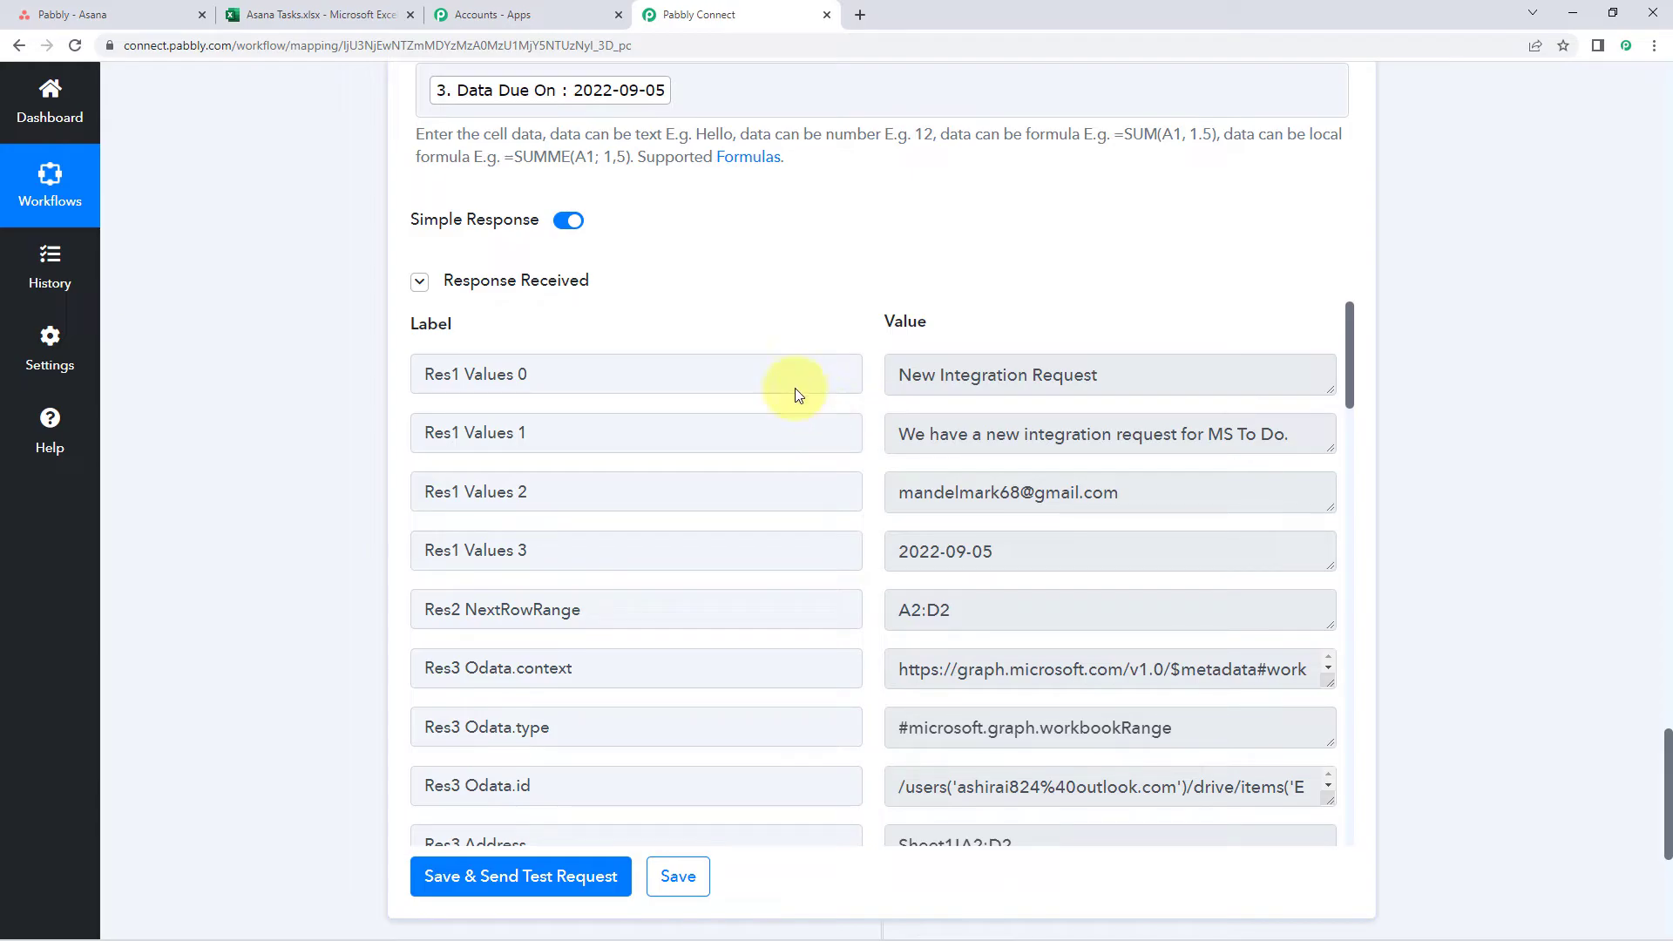
click(311, 17)
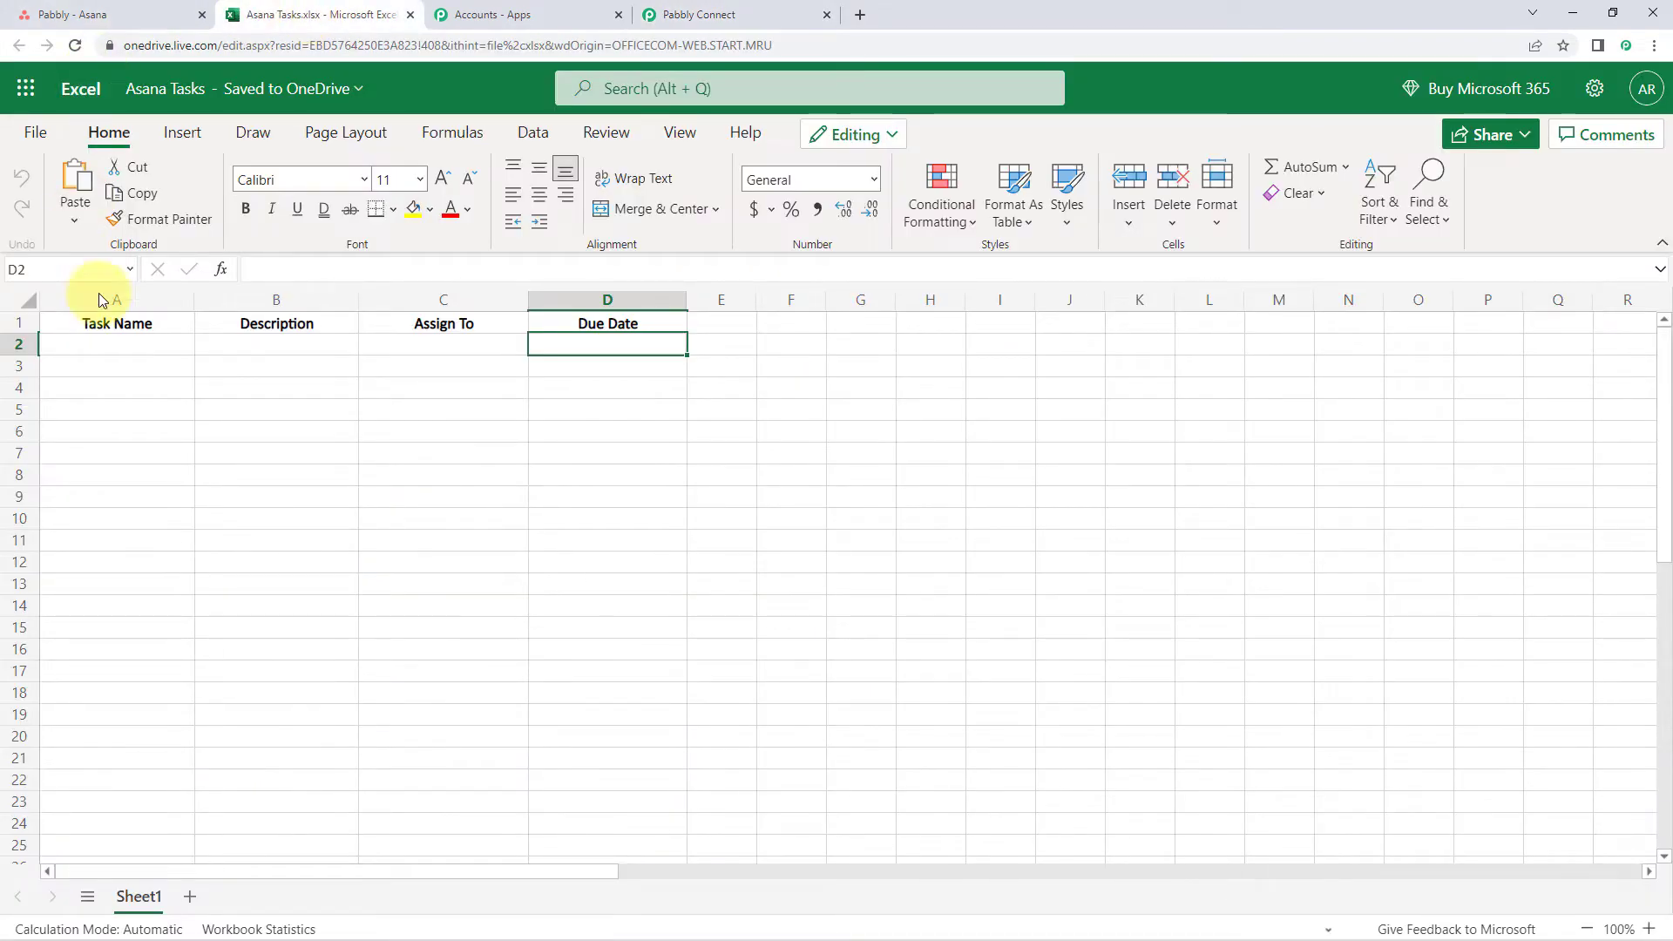
click(77, 47)
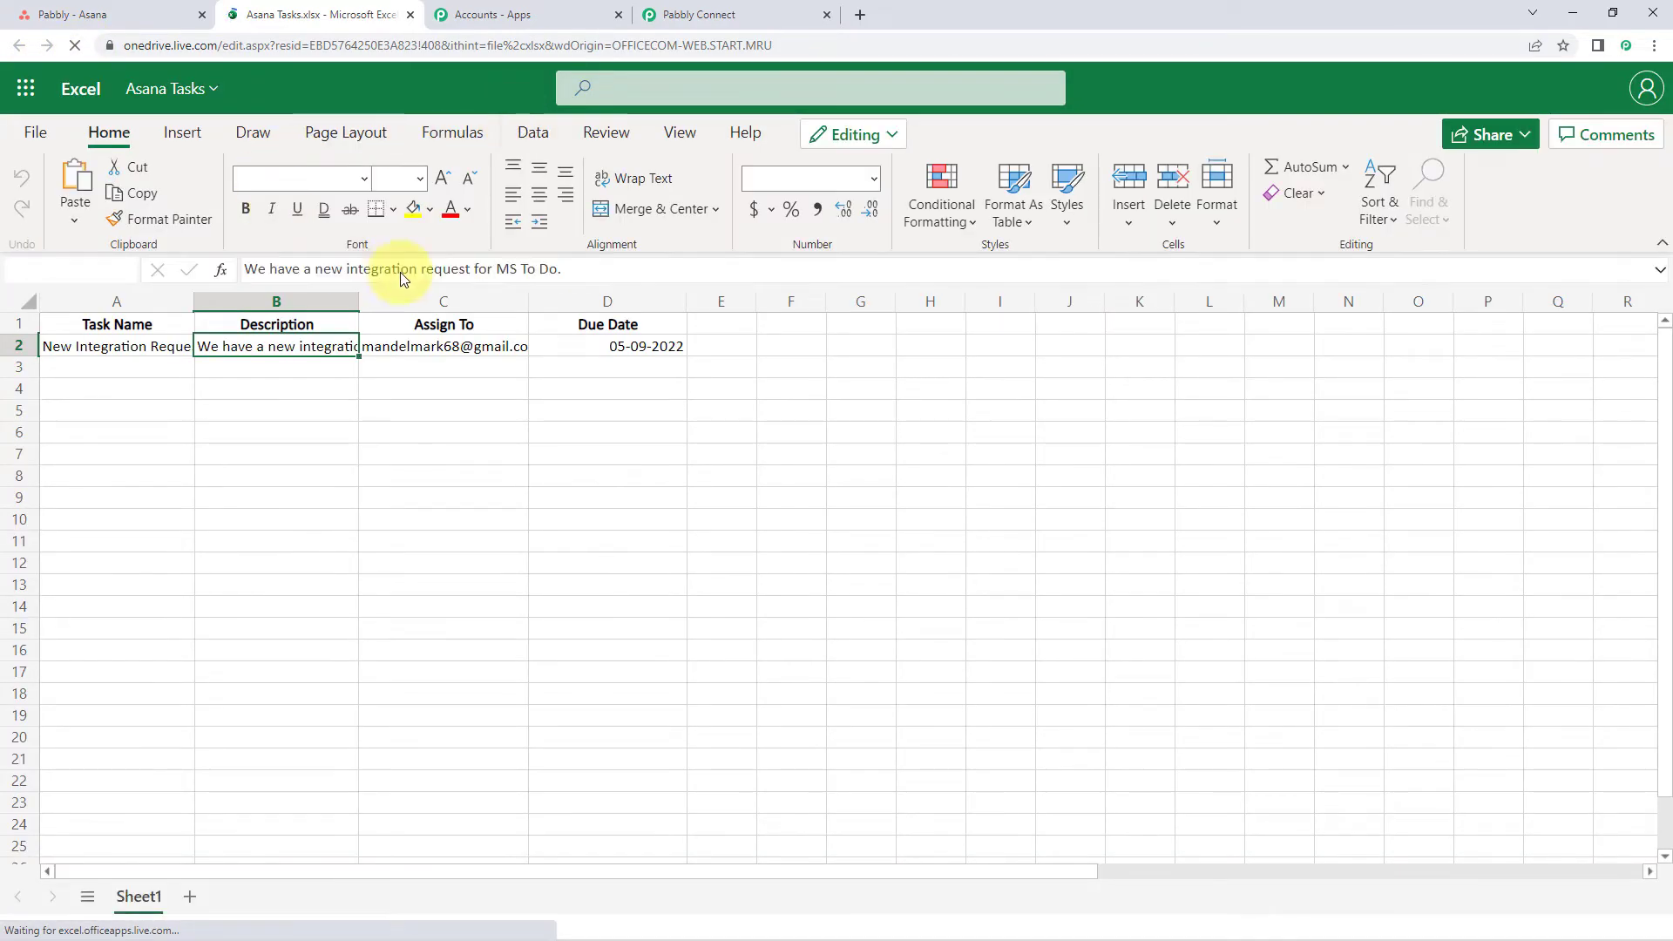
Step: Widen the Task Name, Description and Assign To columns to fit the row 2 data, making Description about 34.86 wide
drag(195, 302, 215, 303)
drag(382, 301, 487, 306)
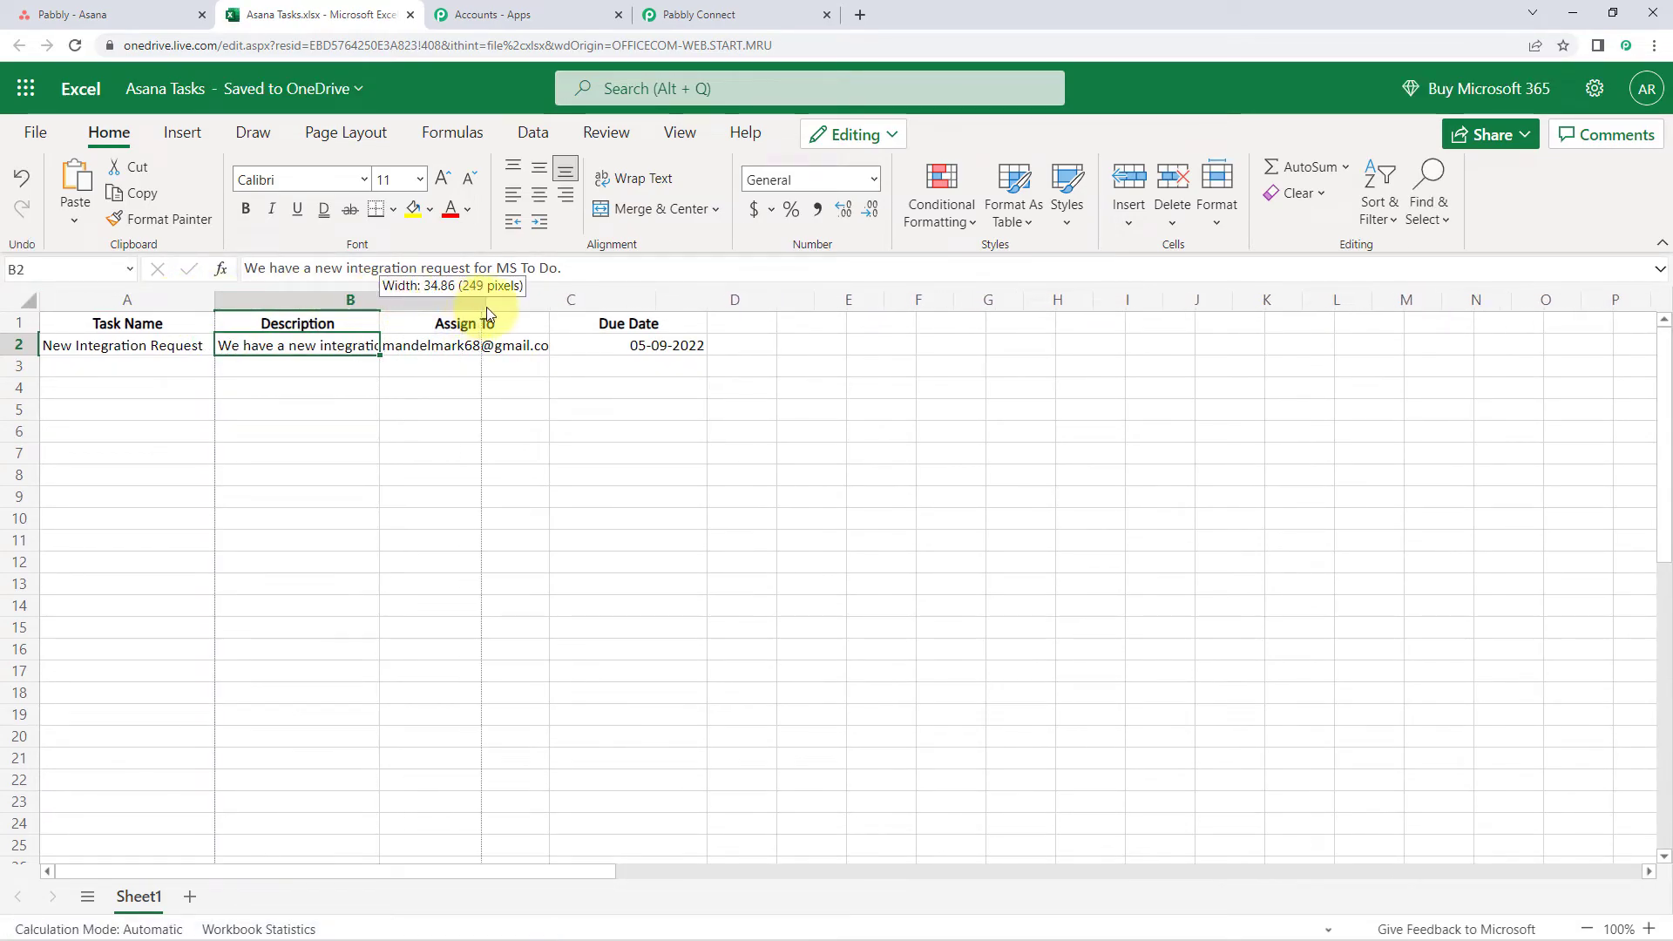
drag(656, 307, 705, 312)
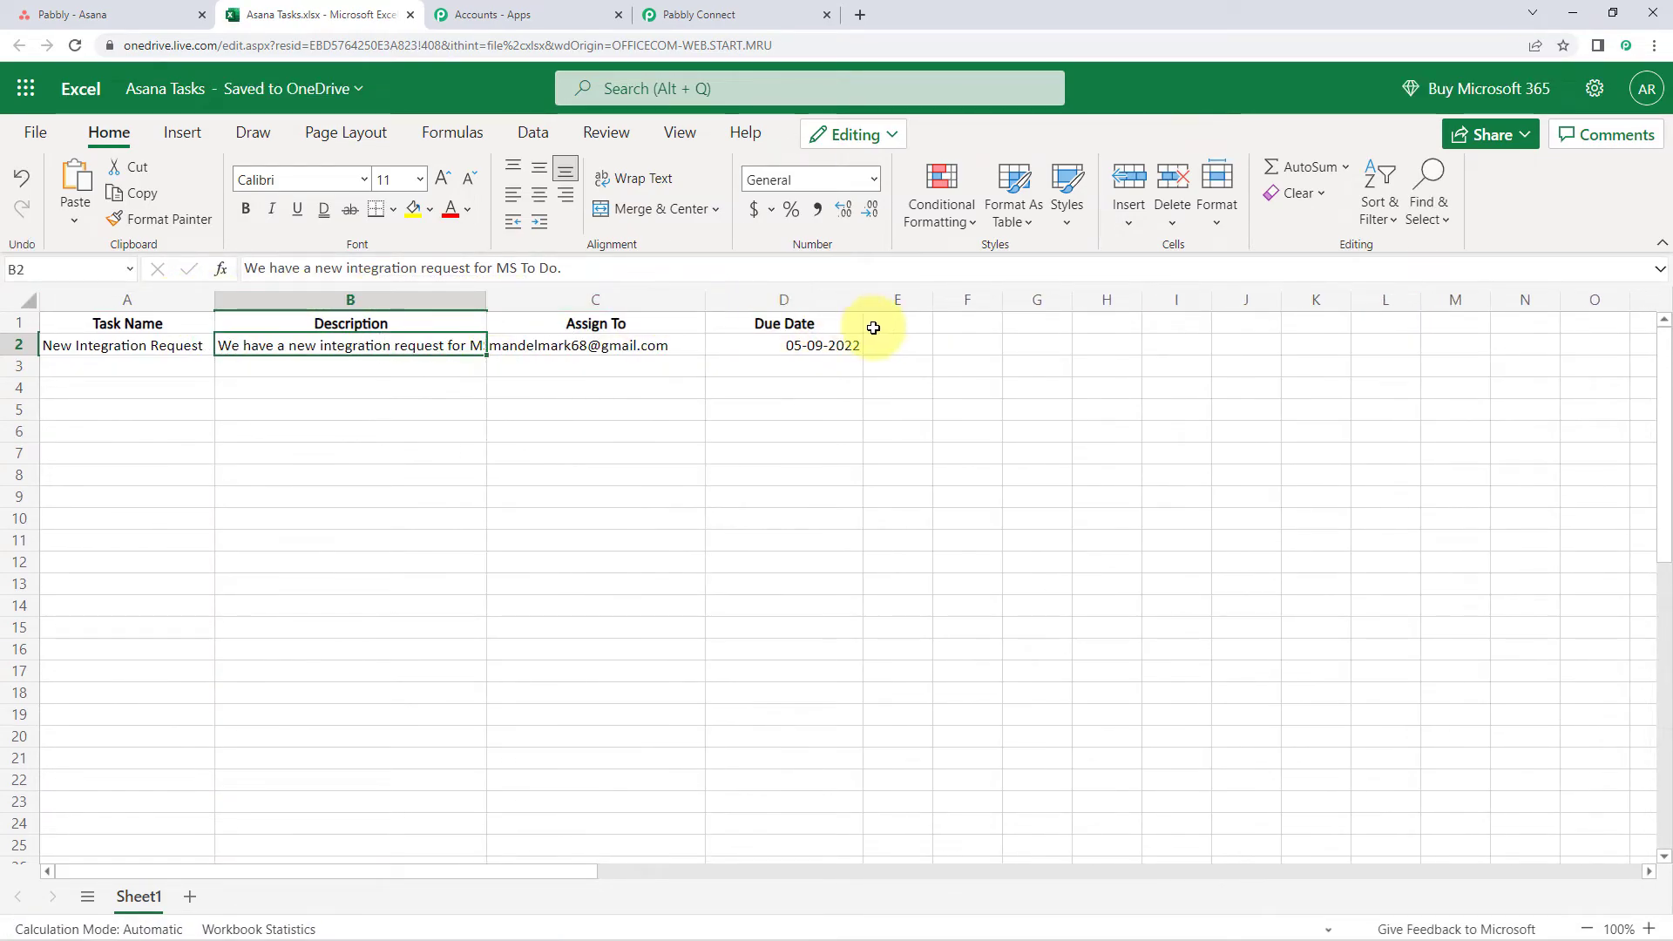
Step: Turn on text wrapping for the whole of row 2
click(22, 347)
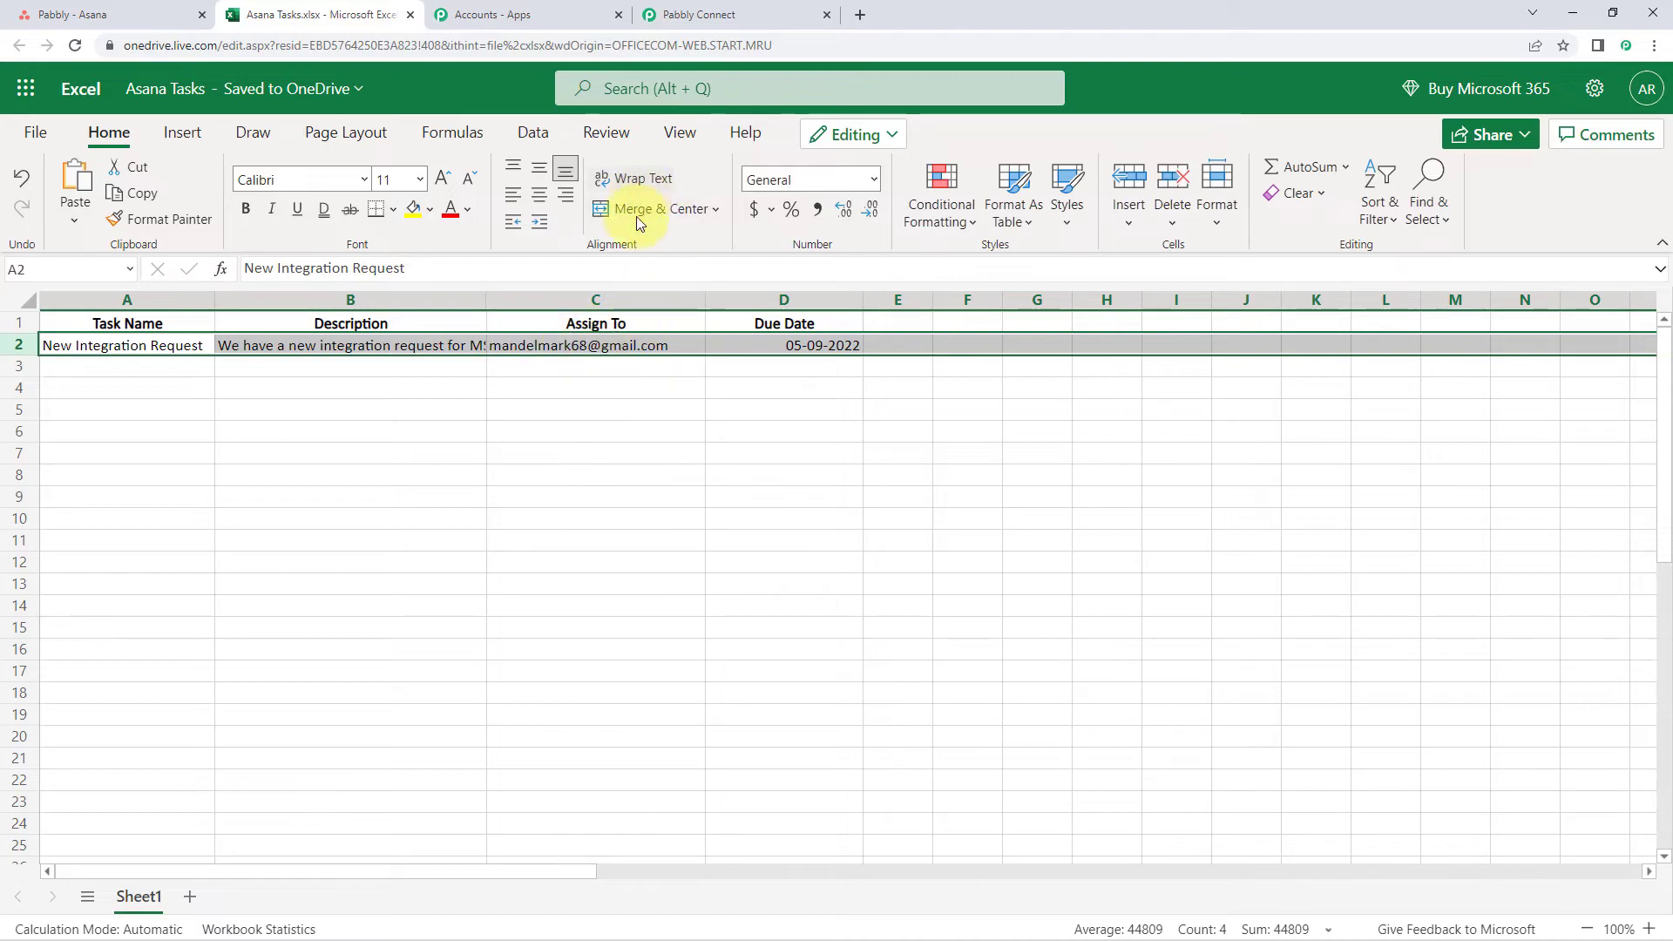
click(645, 180)
click(427, 375)
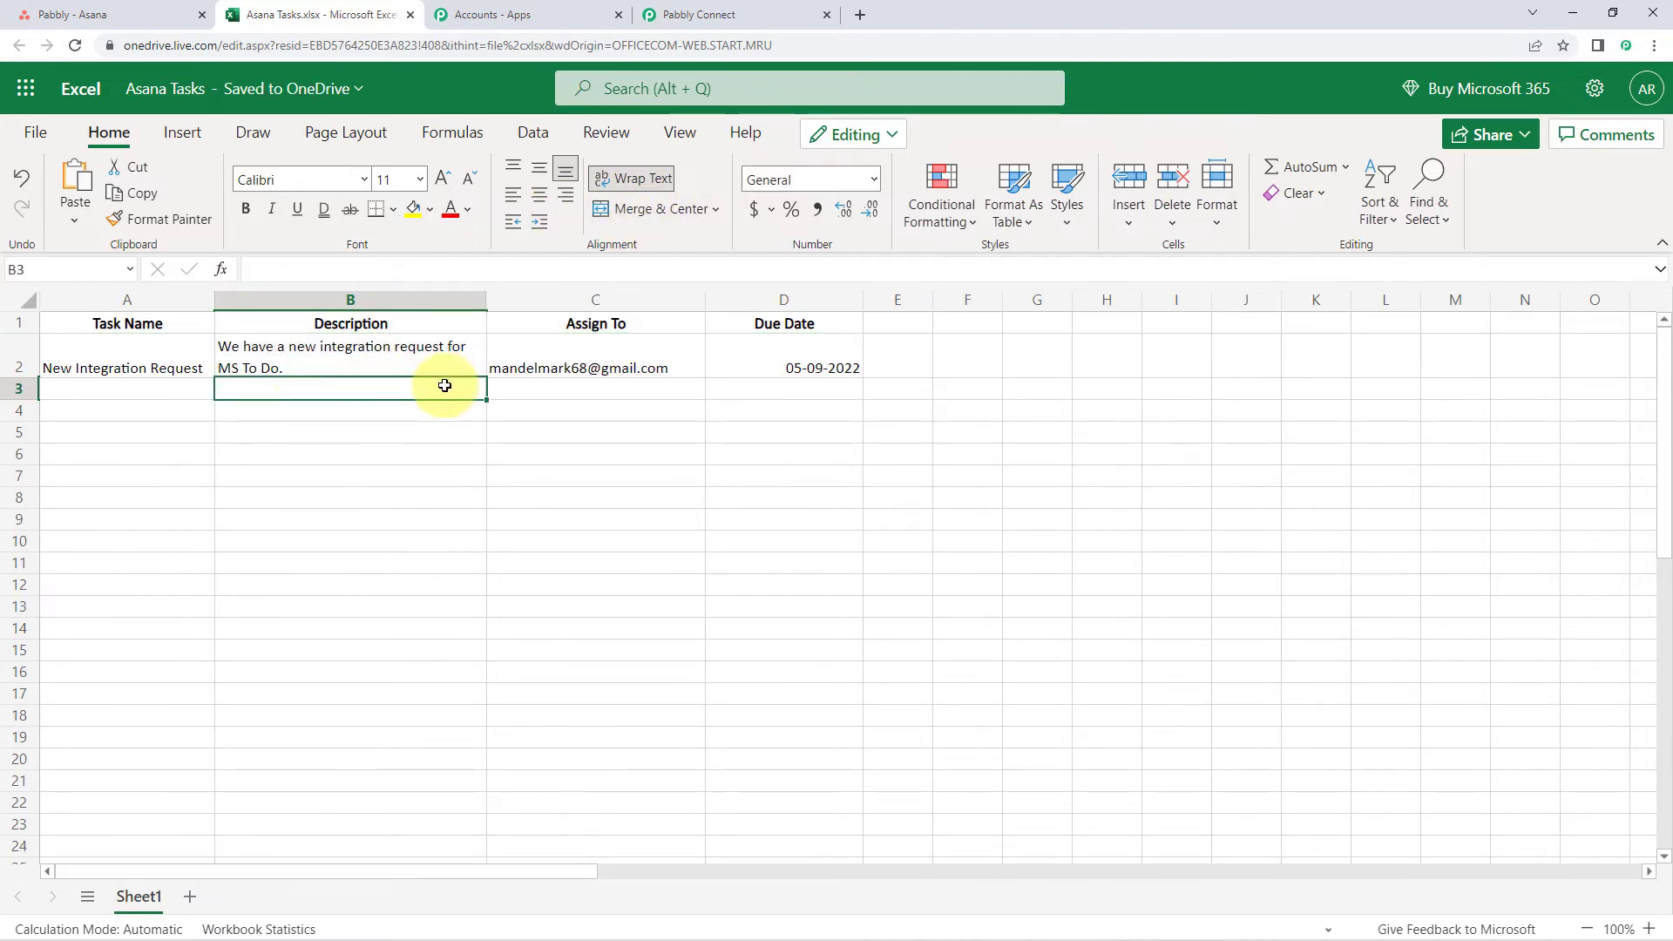
Step: Compare the row 2 task name with the New Integration Request card in Asana, and check its description, assignee and due date in Excel
click(138, 366)
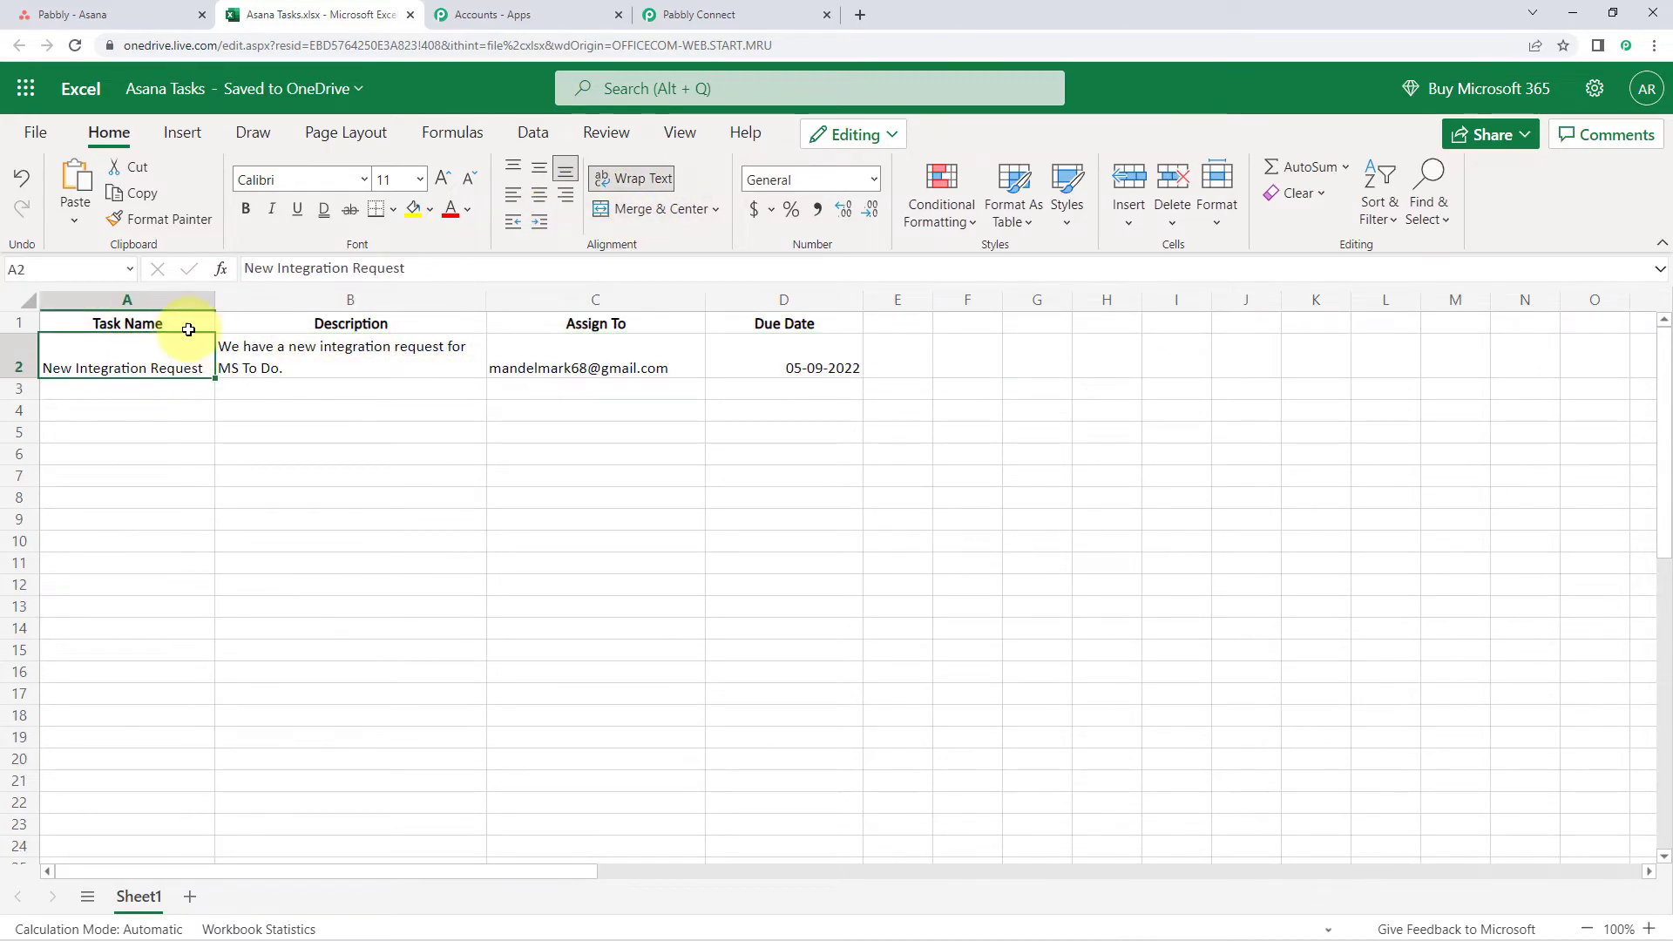
click(61, 10)
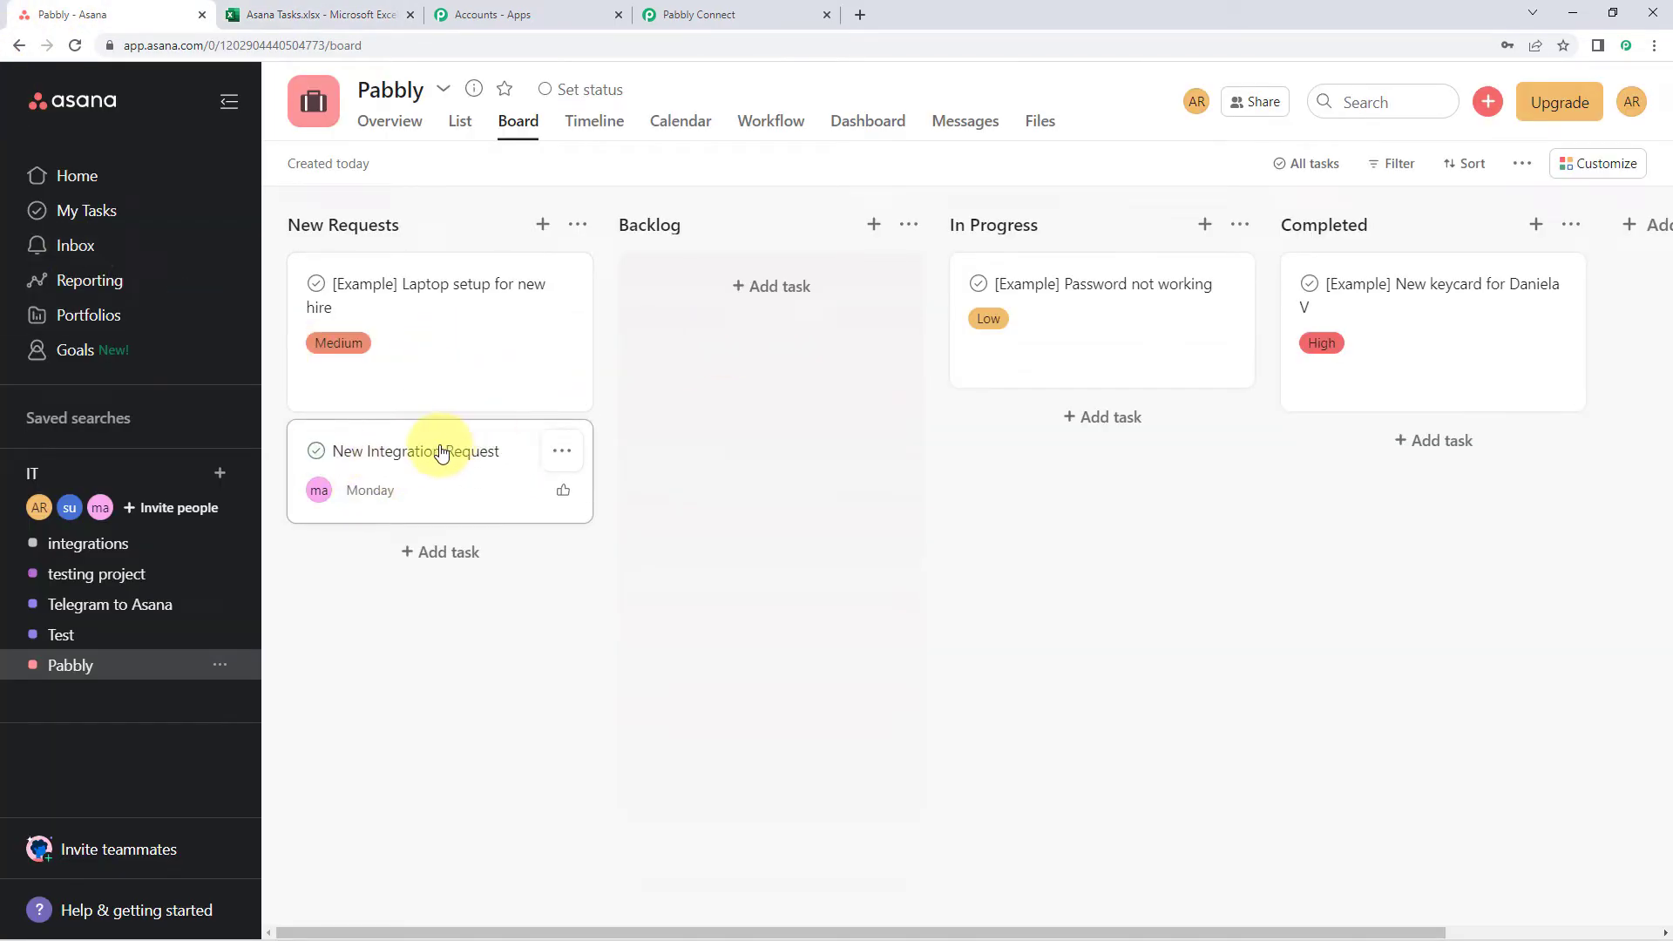
click(344, 15)
click(381, 368)
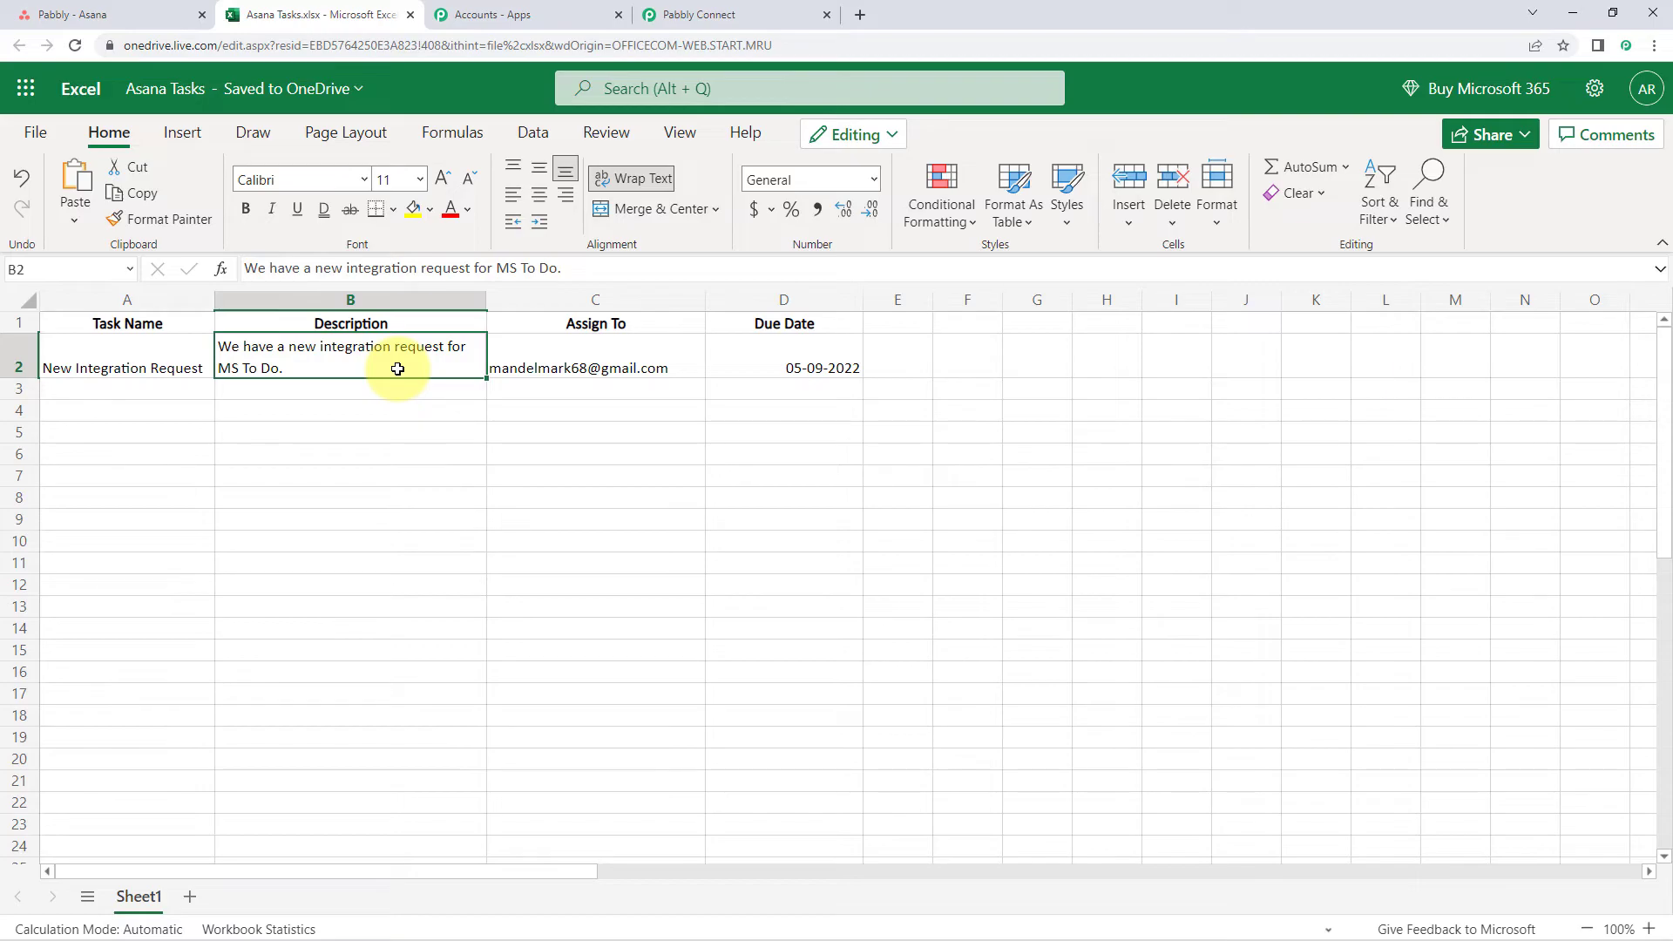
click(599, 368)
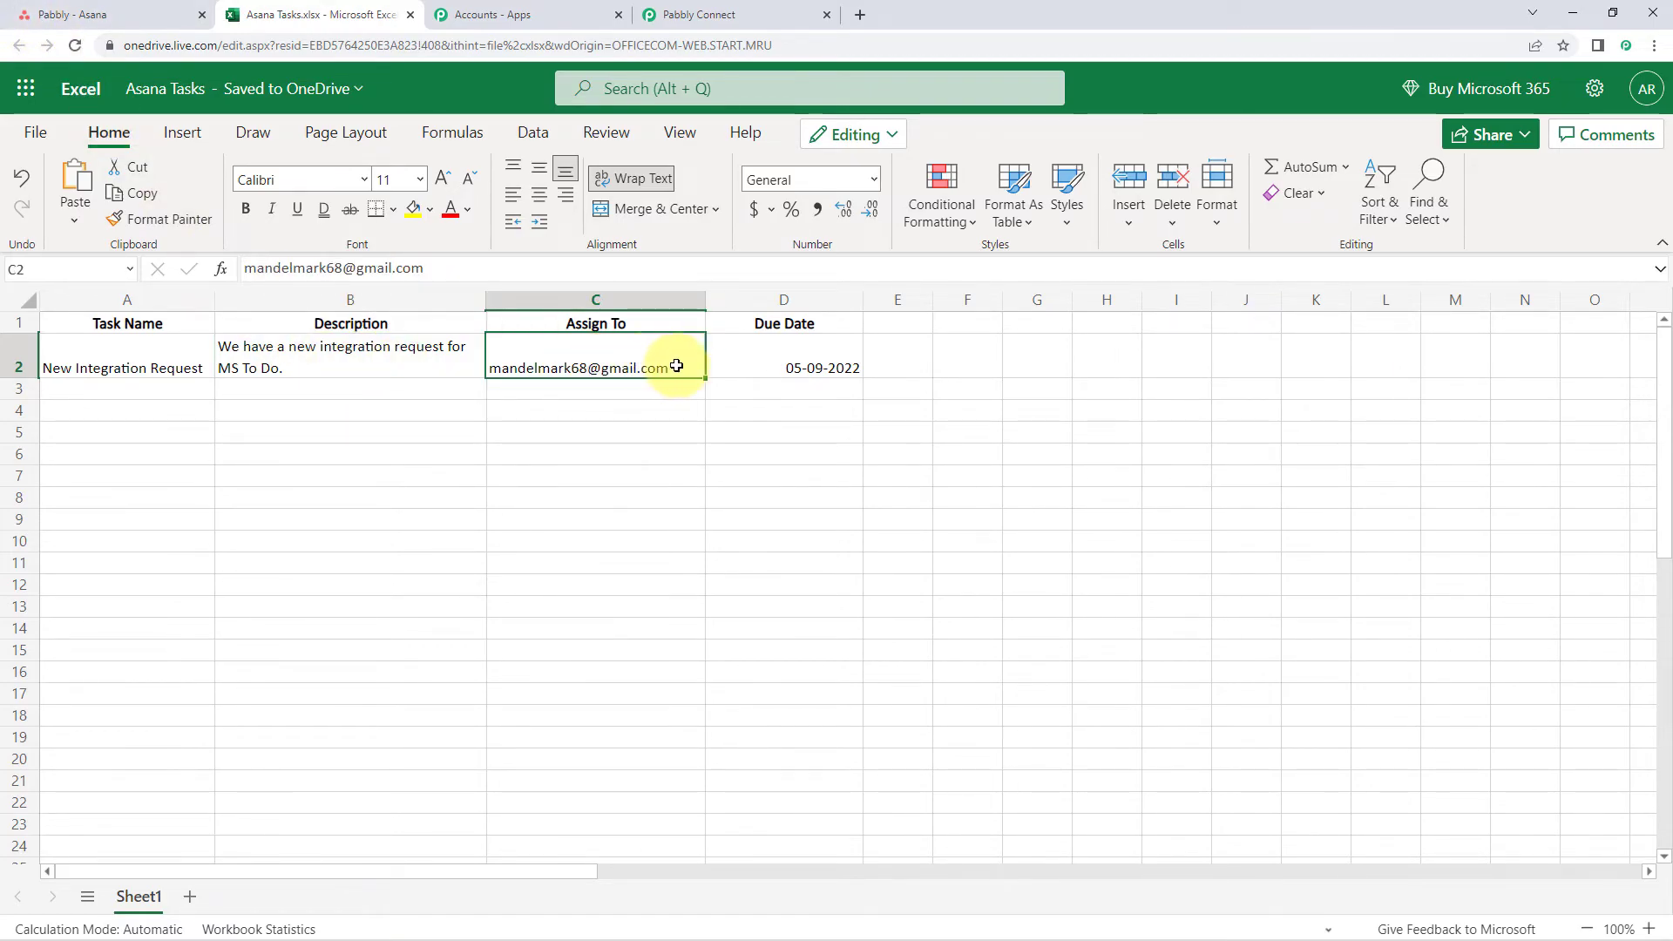
click(771, 367)
Step: Align all cells of Sheet1 to the middle vertically and center them horizontally
click(27, 300)
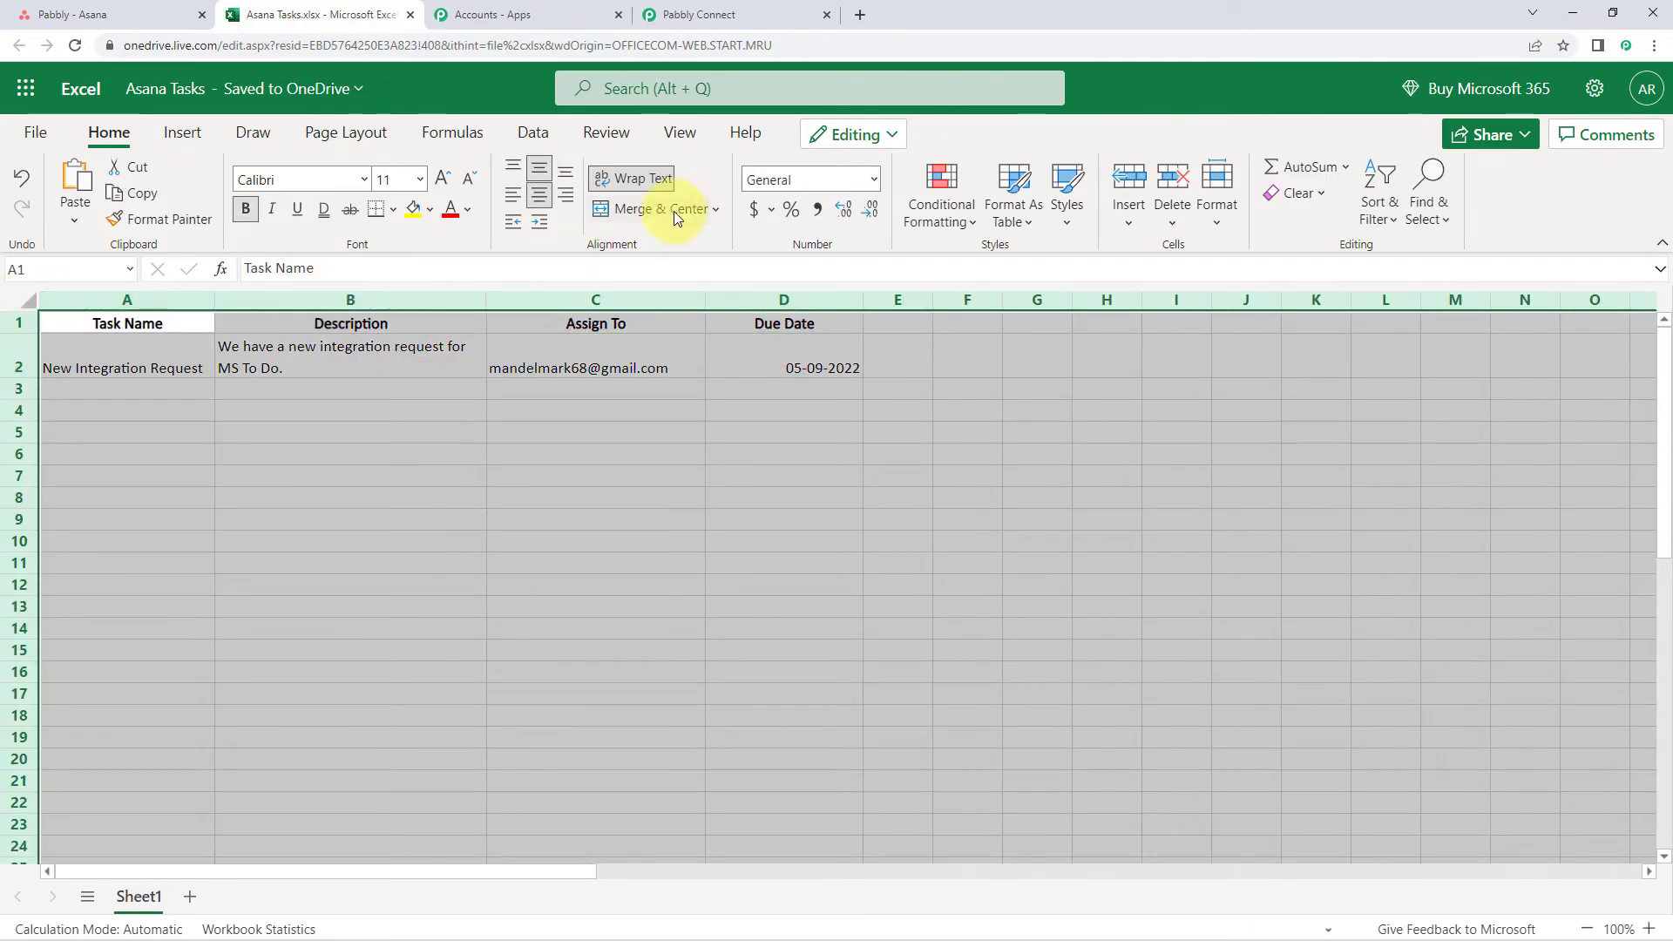
click(537, 174)
click(539, 195)
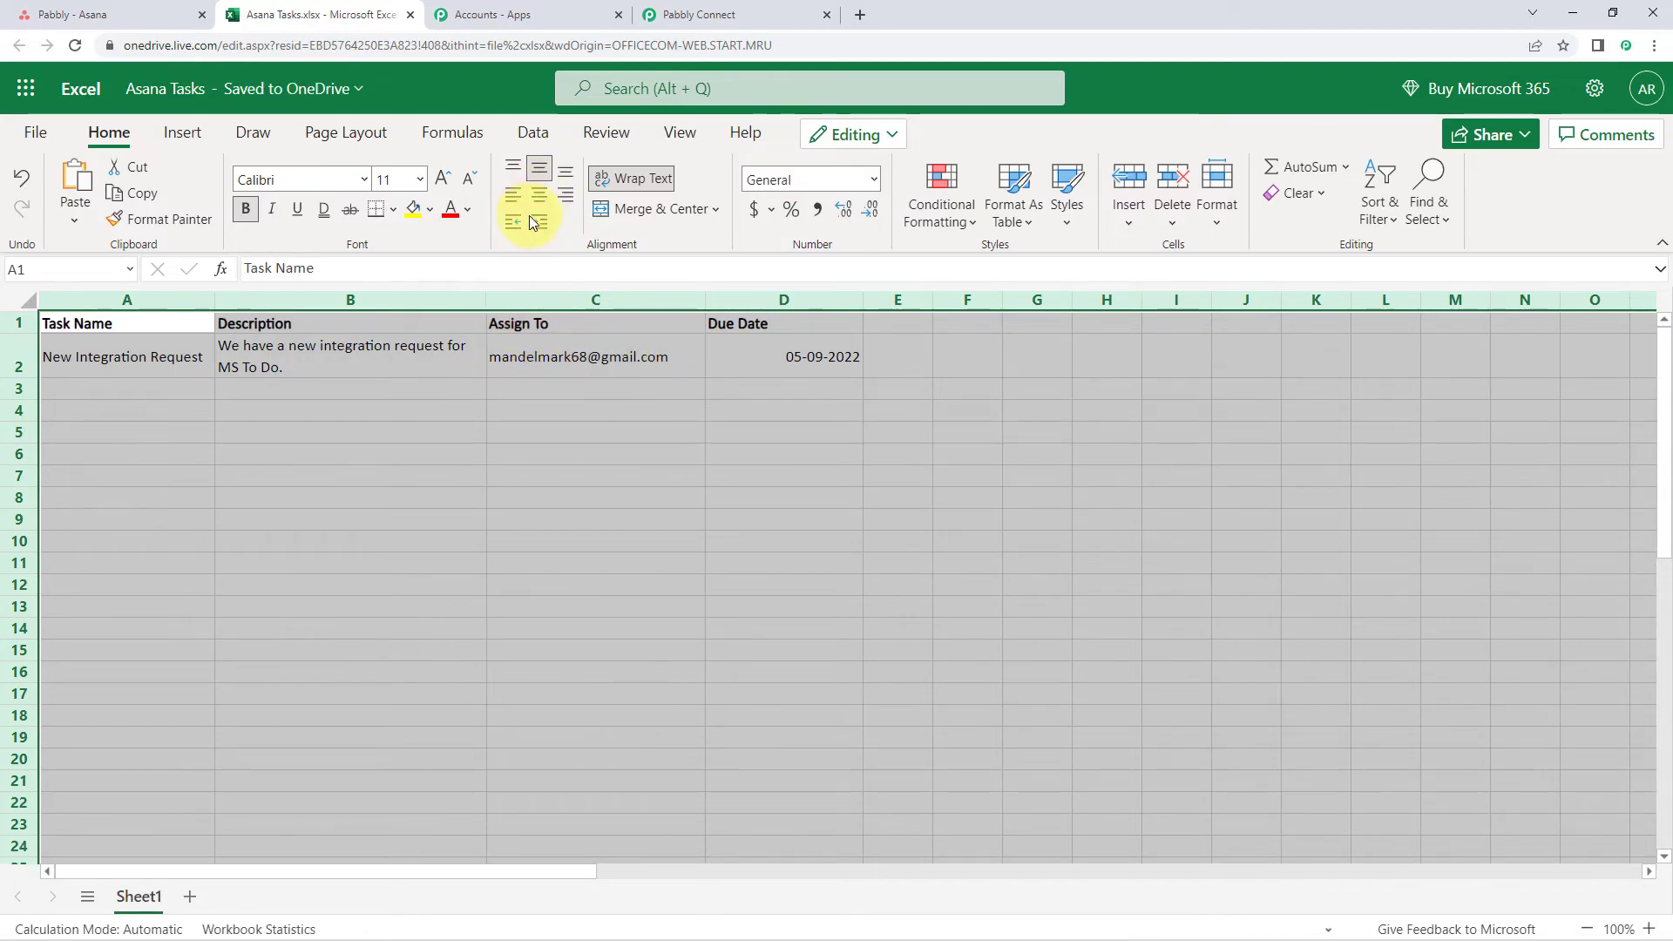
click(540, 195)
click(505, 427)
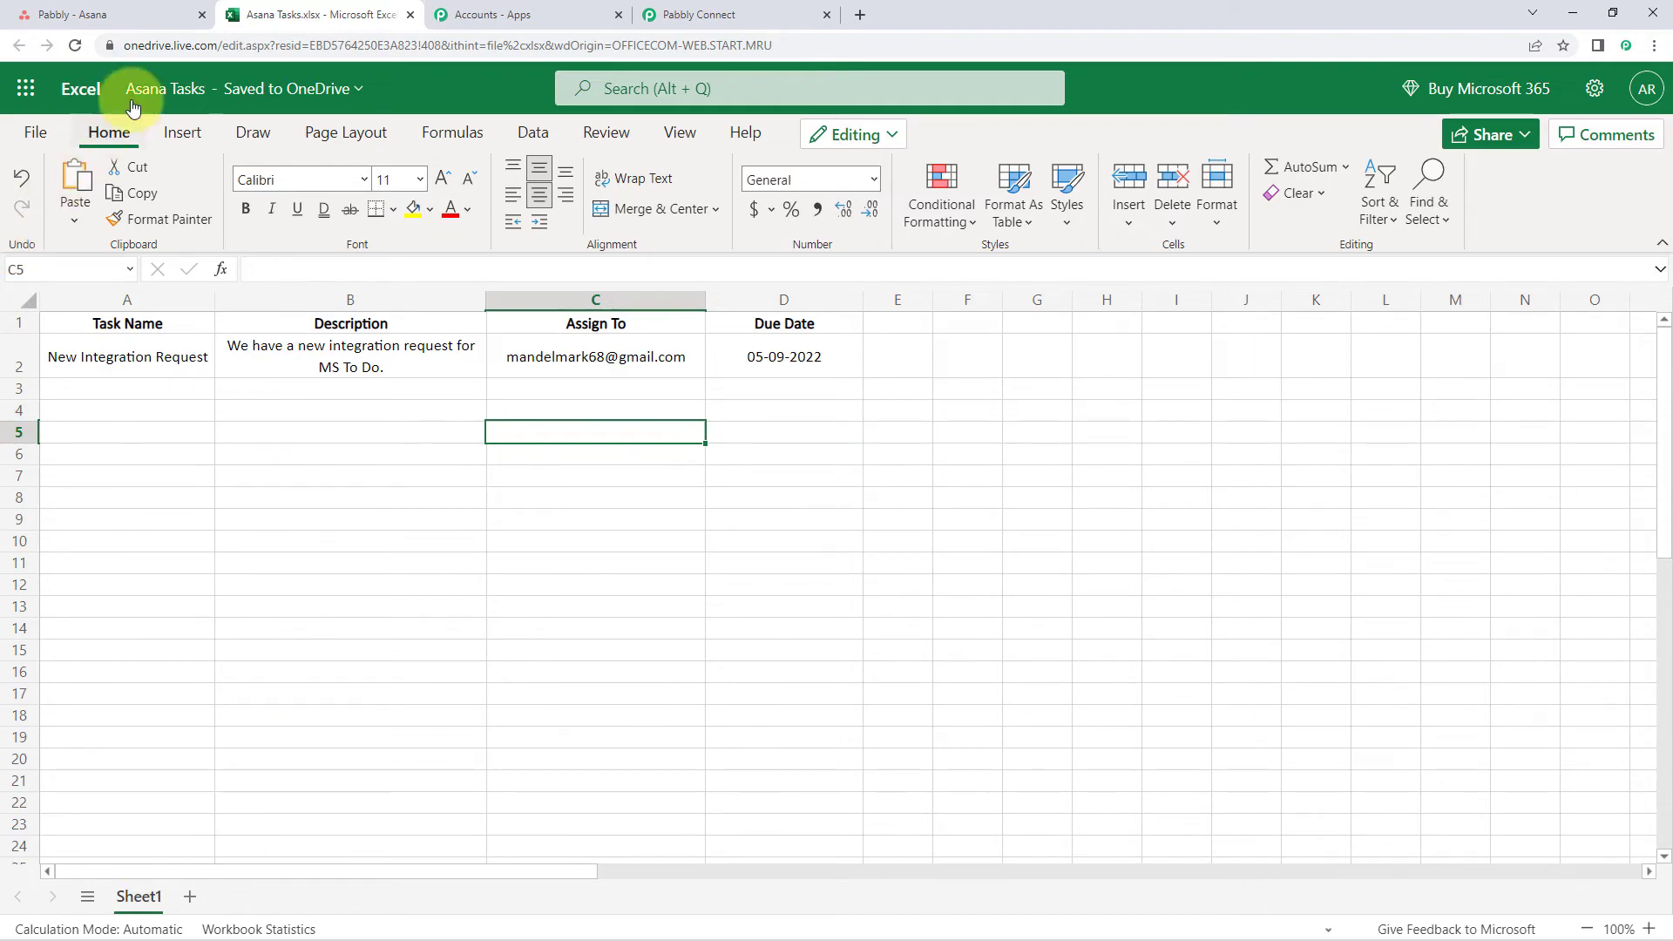
Step: In Asana, add a task named Test Task under New Requests, assigned to the account owner and due 09/15/22
click(119, 10)
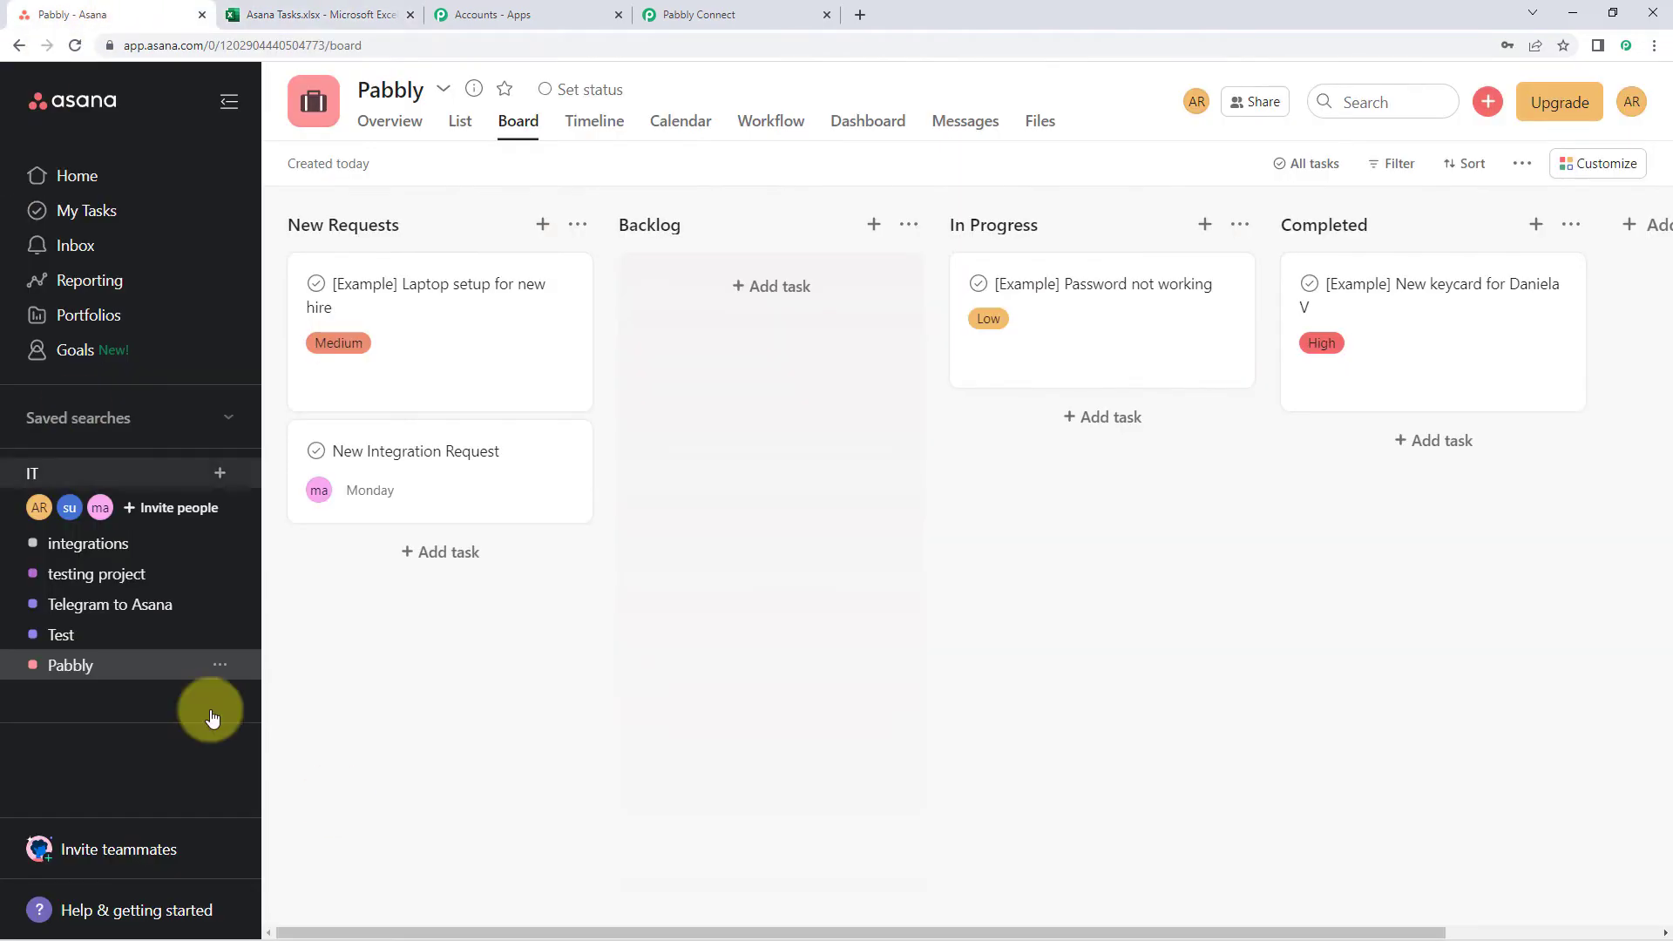
click(440, 558)
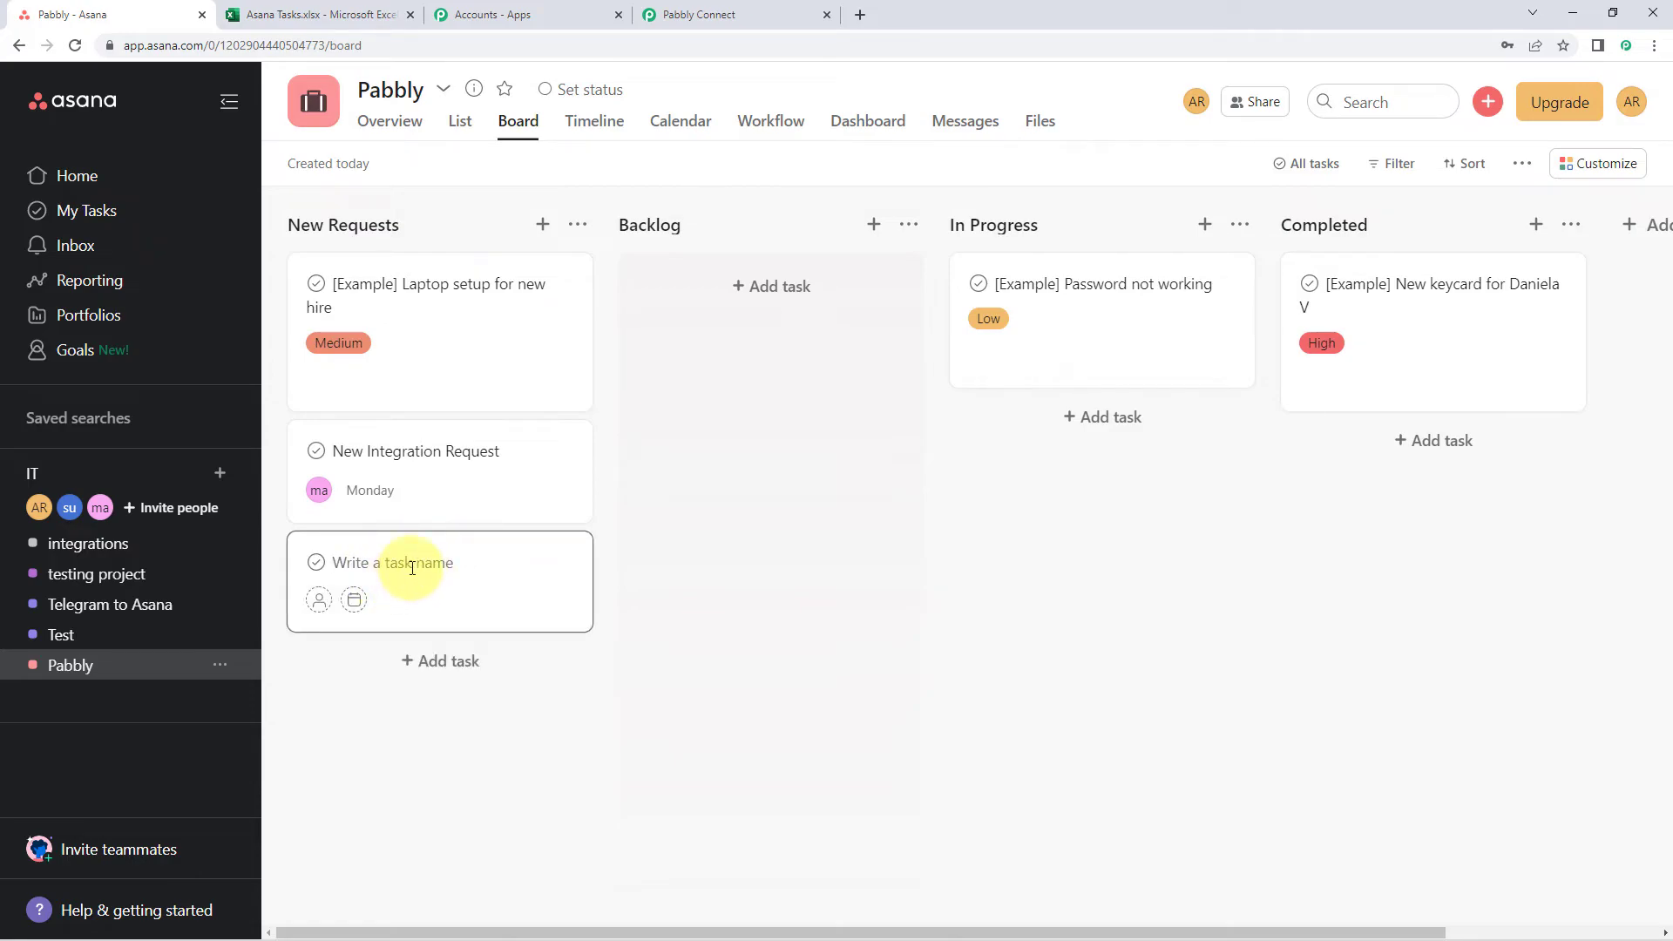
text(Test Task)
click(319, 599)
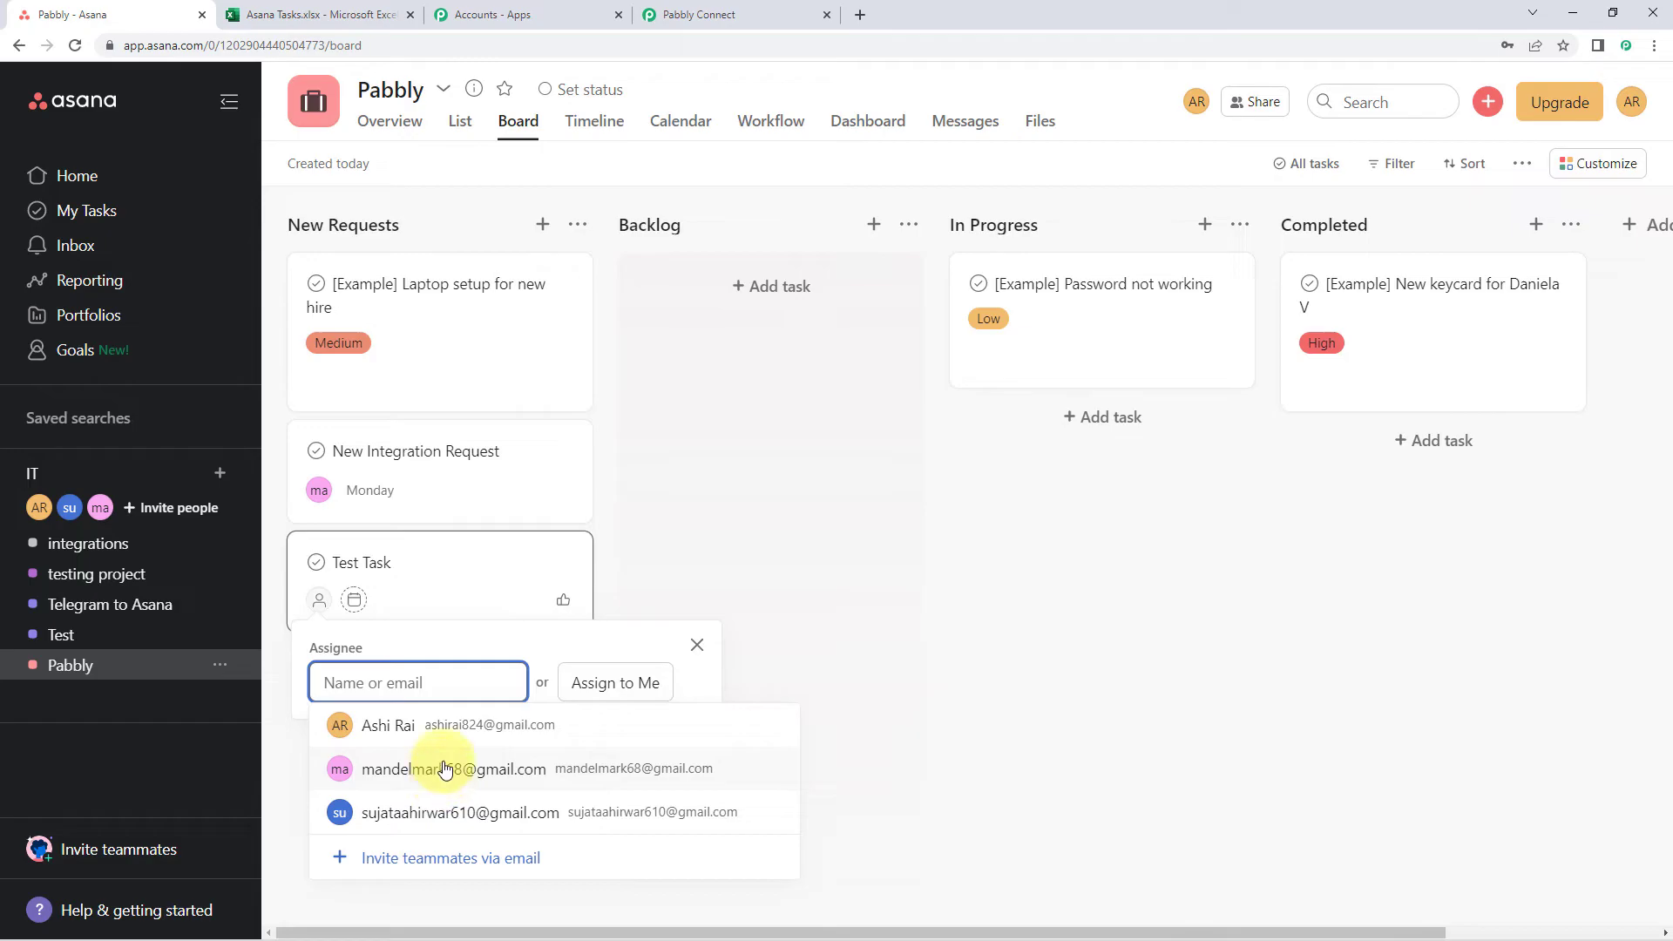
click(448, 728)
click(354, 600)
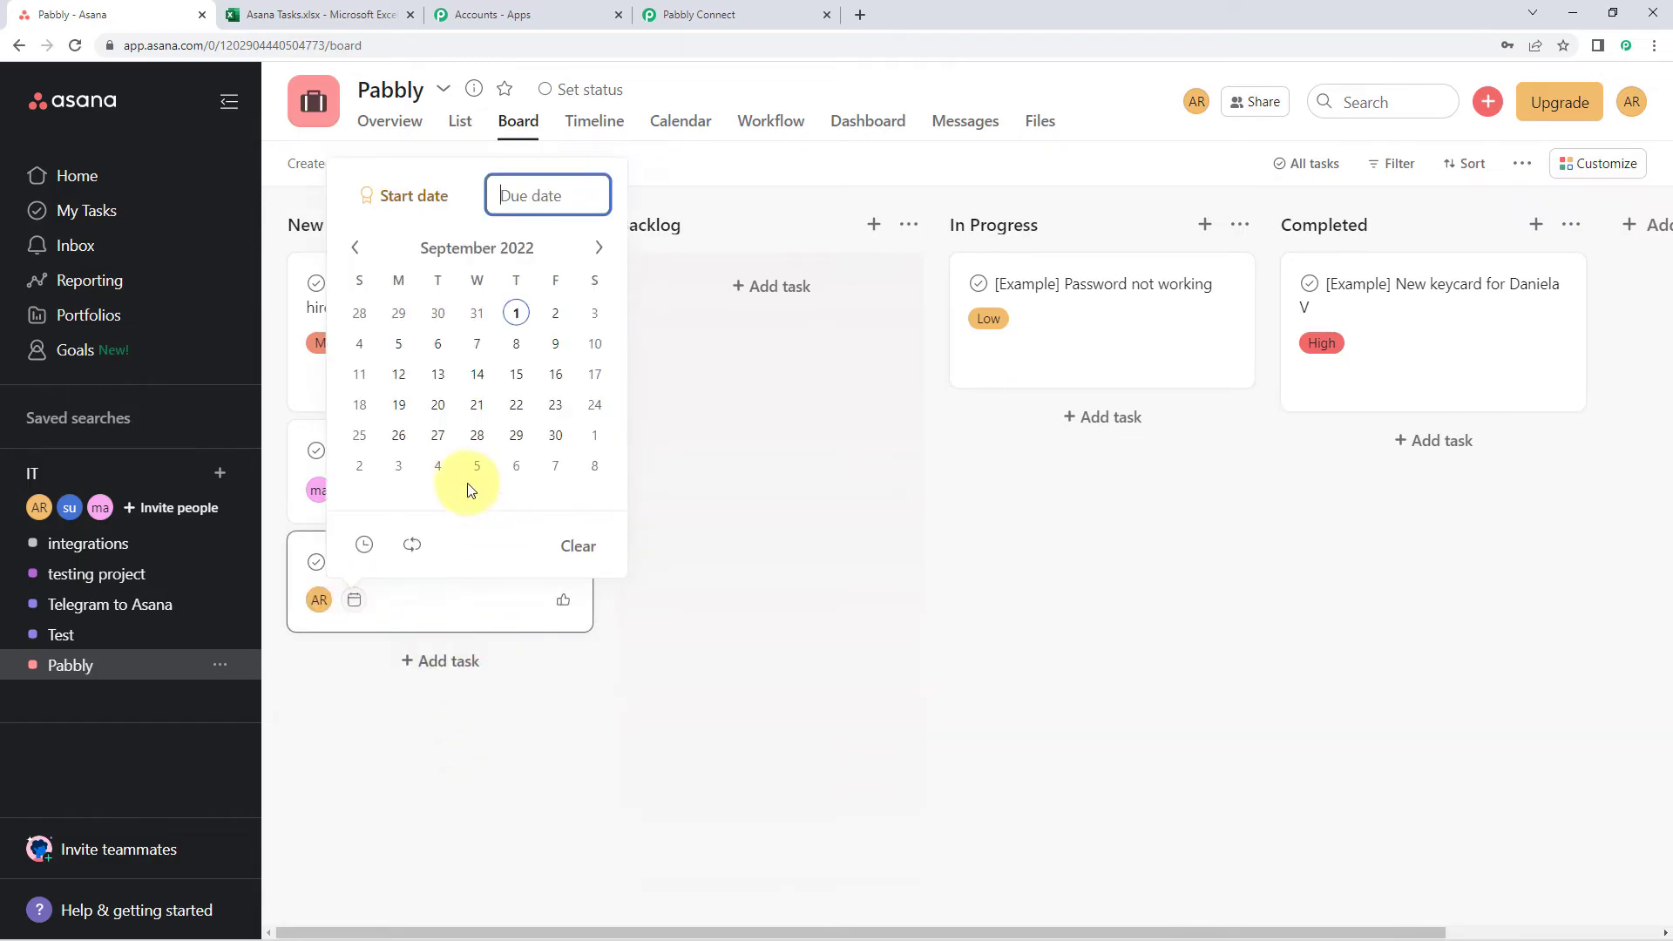
click(518, 376)
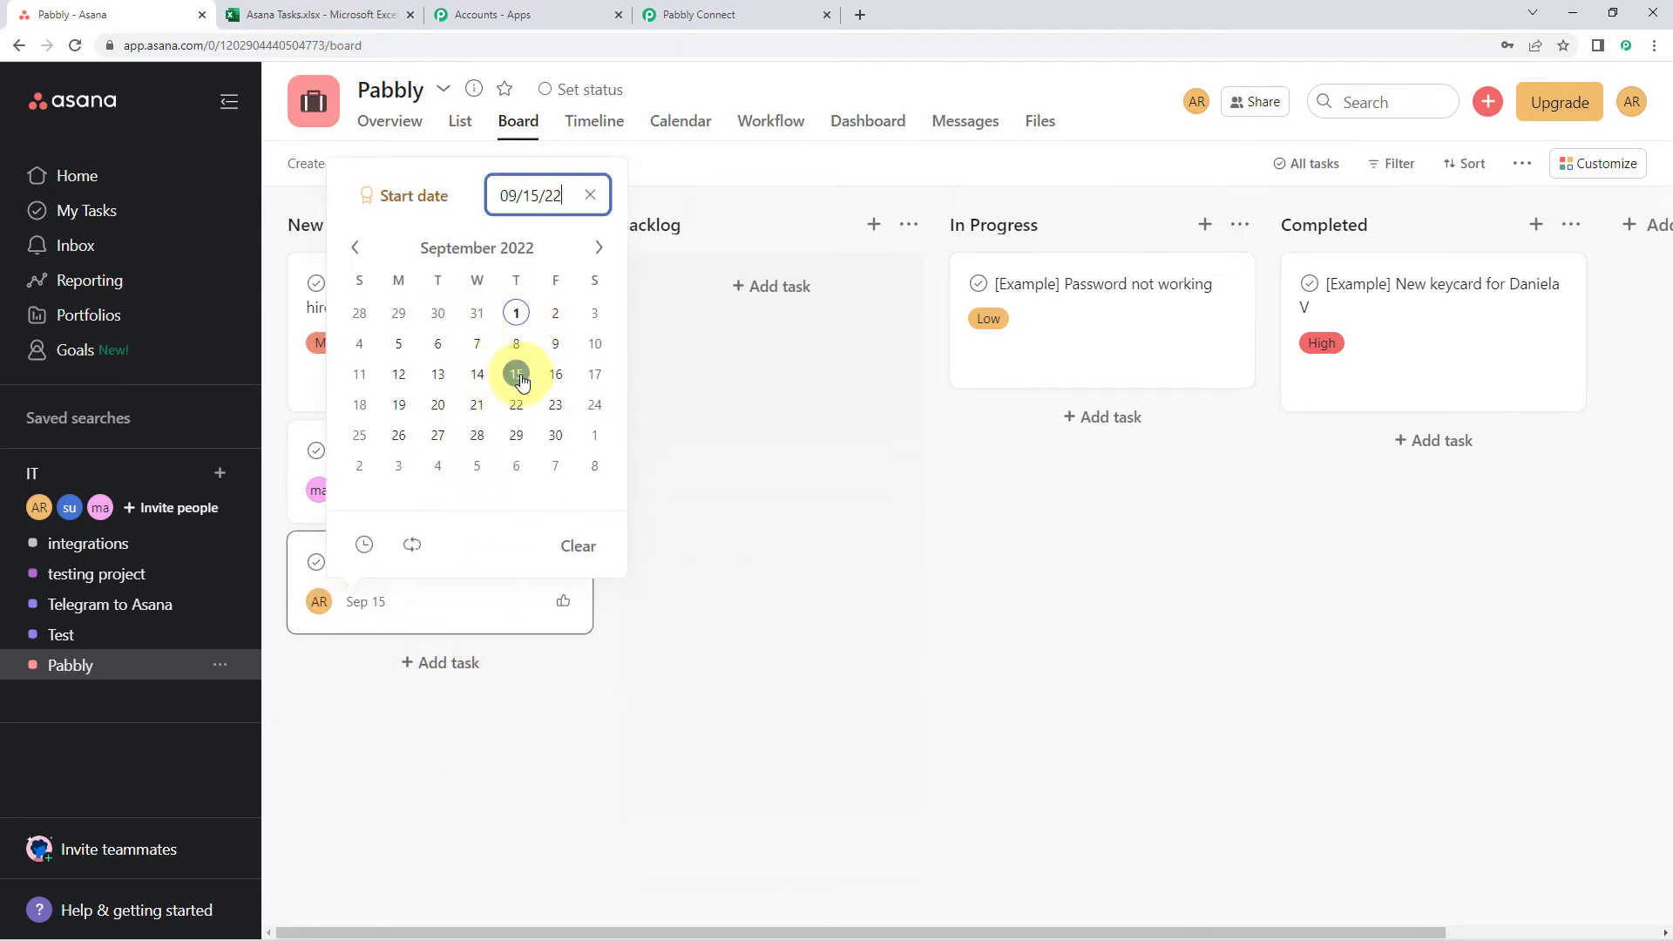
click(658, 643)
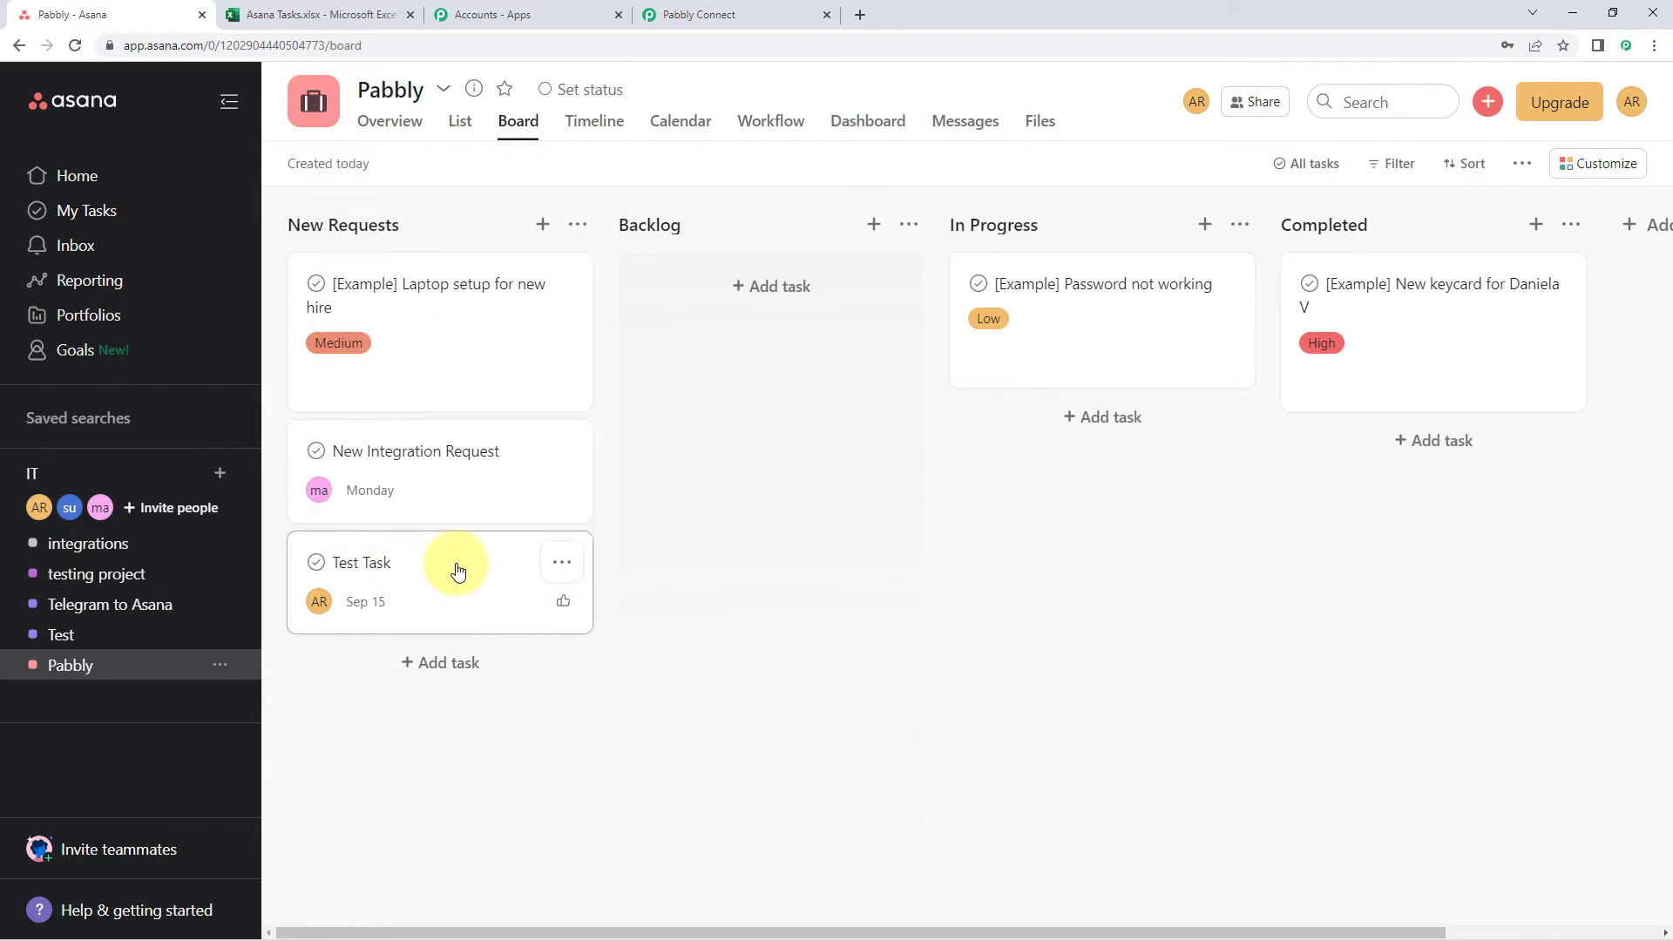
Step: Add the description "We are just testing this automation." to Test Task and close its details
click(496, 622)
click(1110, 587)
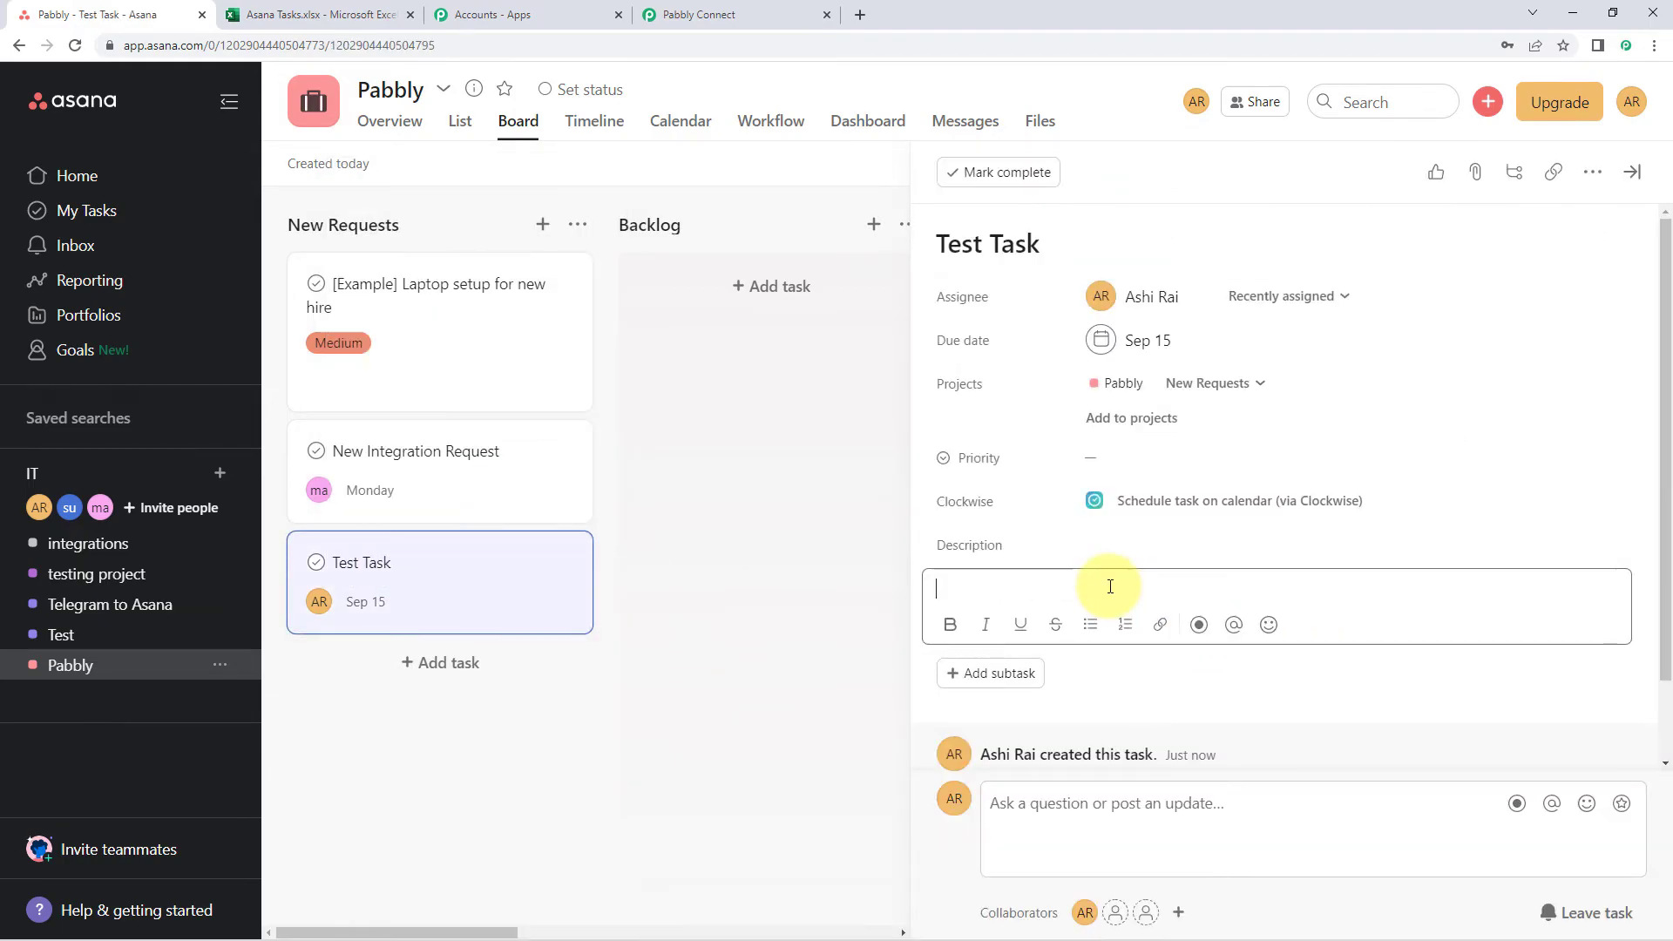
text(We are just testing this auto)
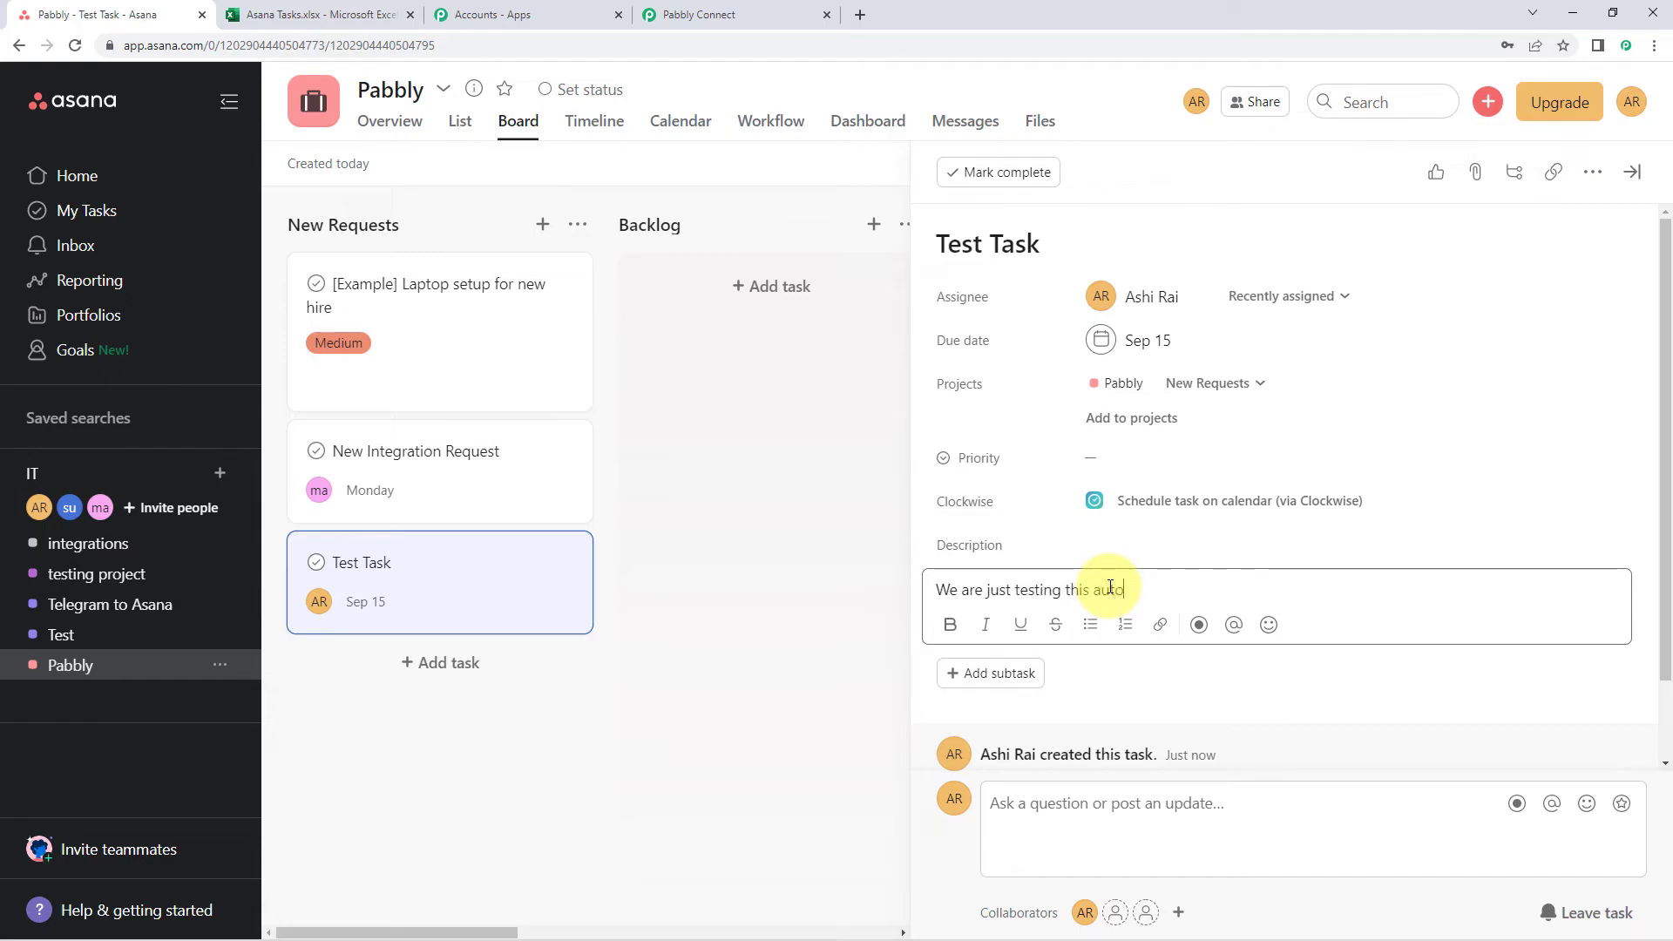
text(matiom)
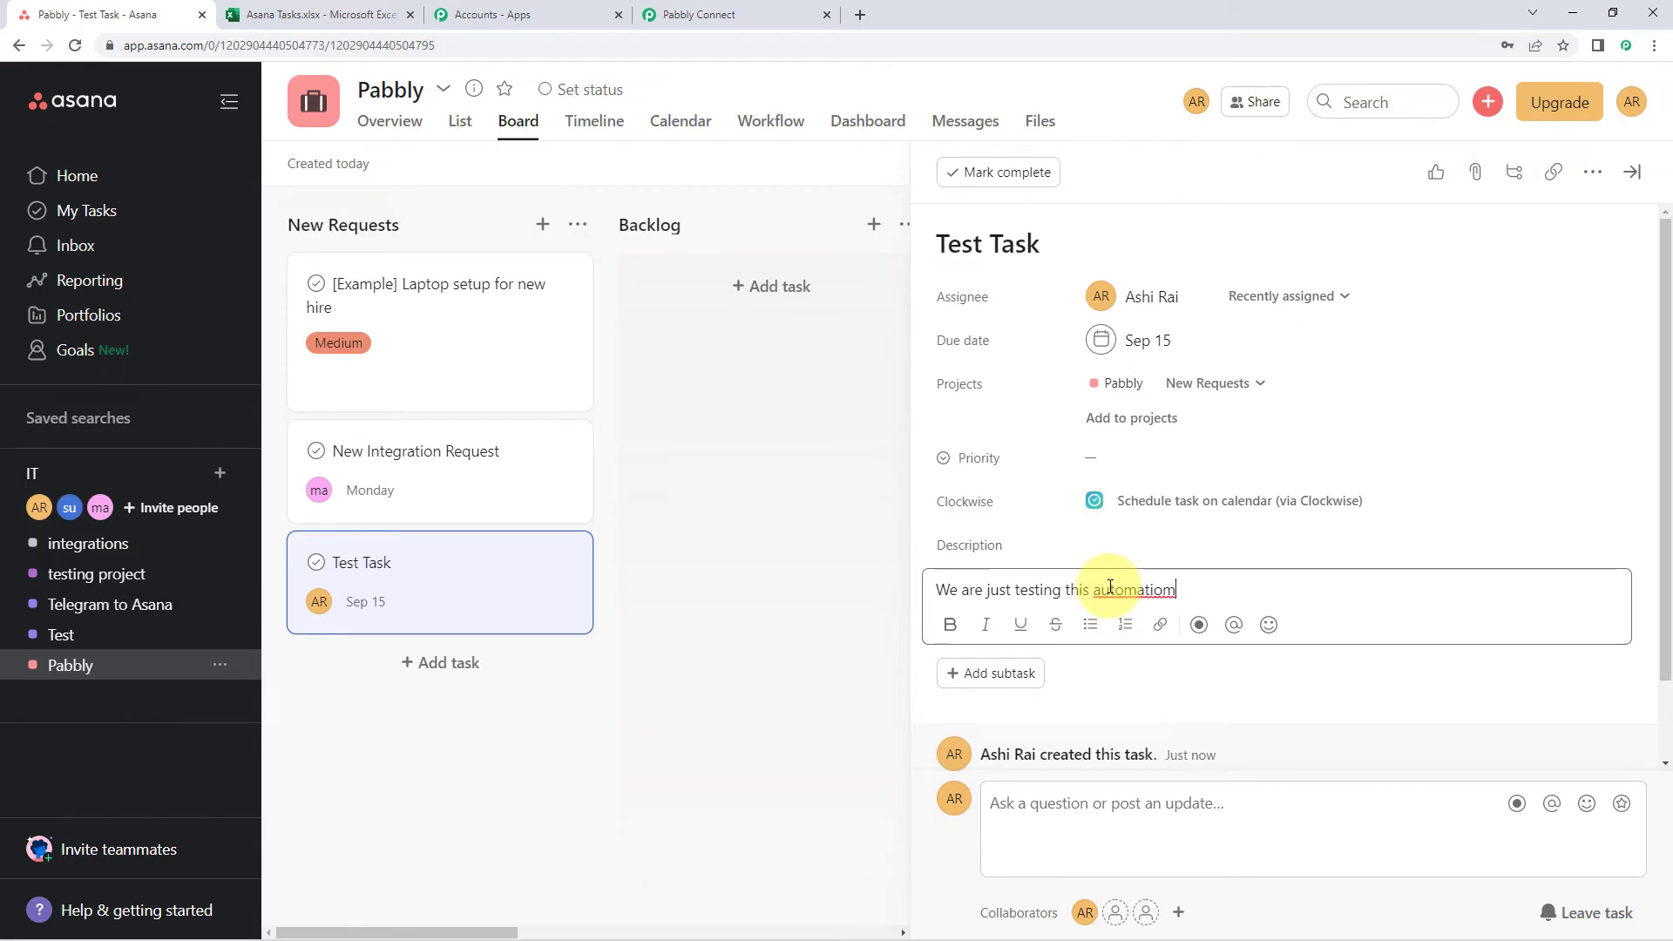
key(BackSpace)
text(n.)
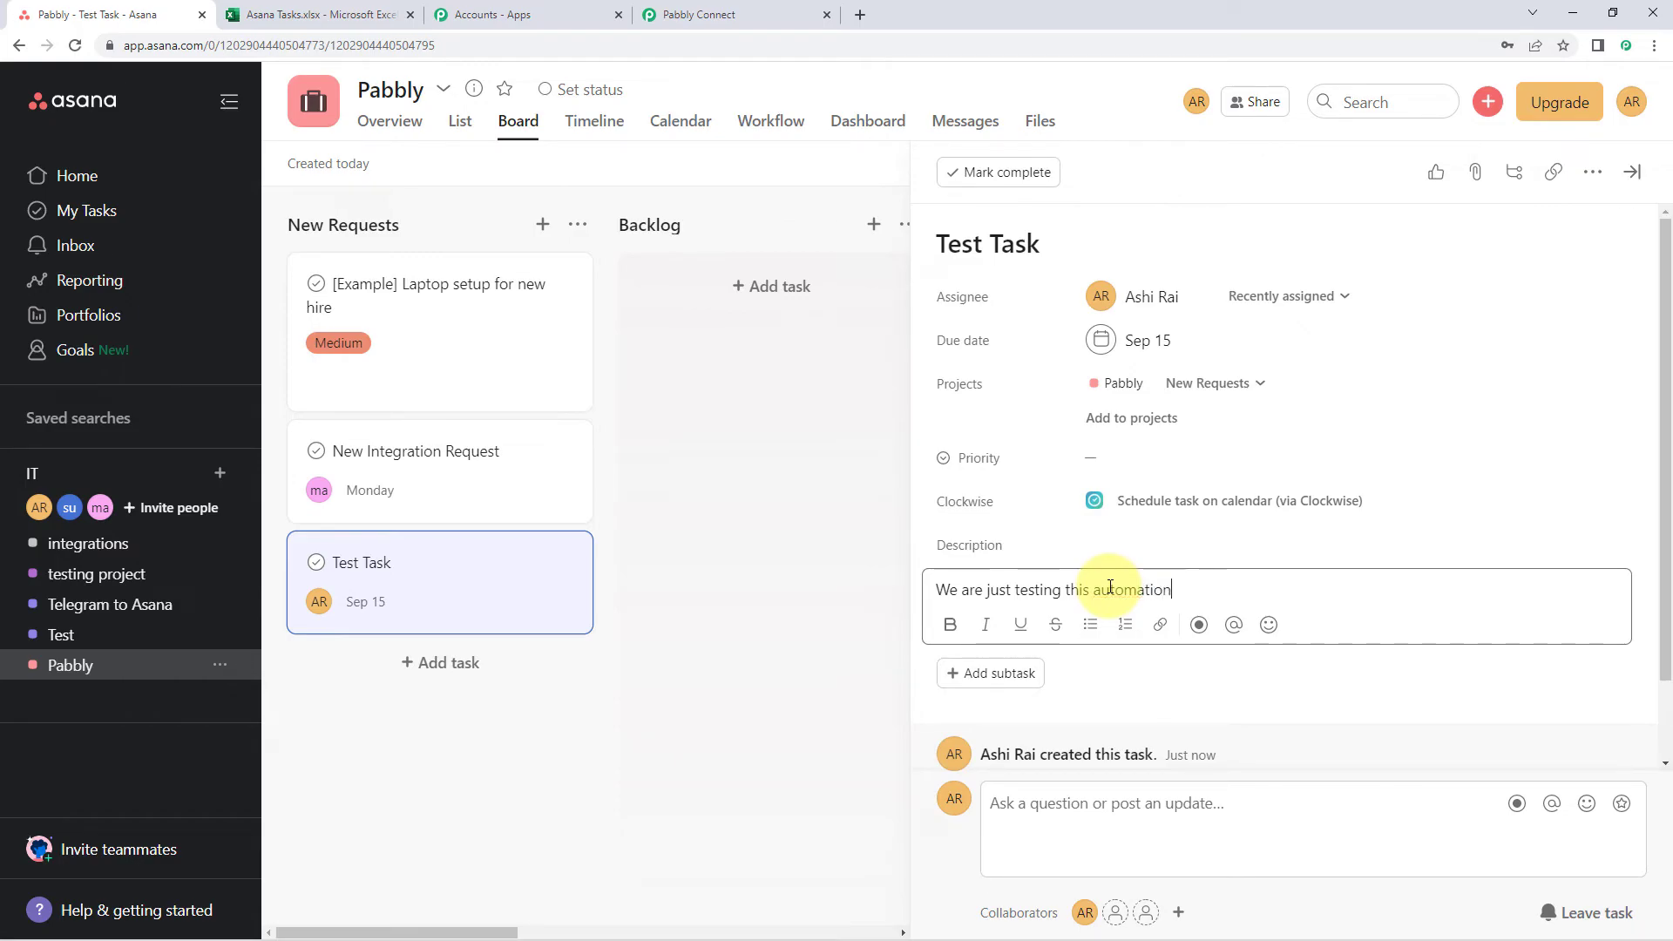
click(736, 567)
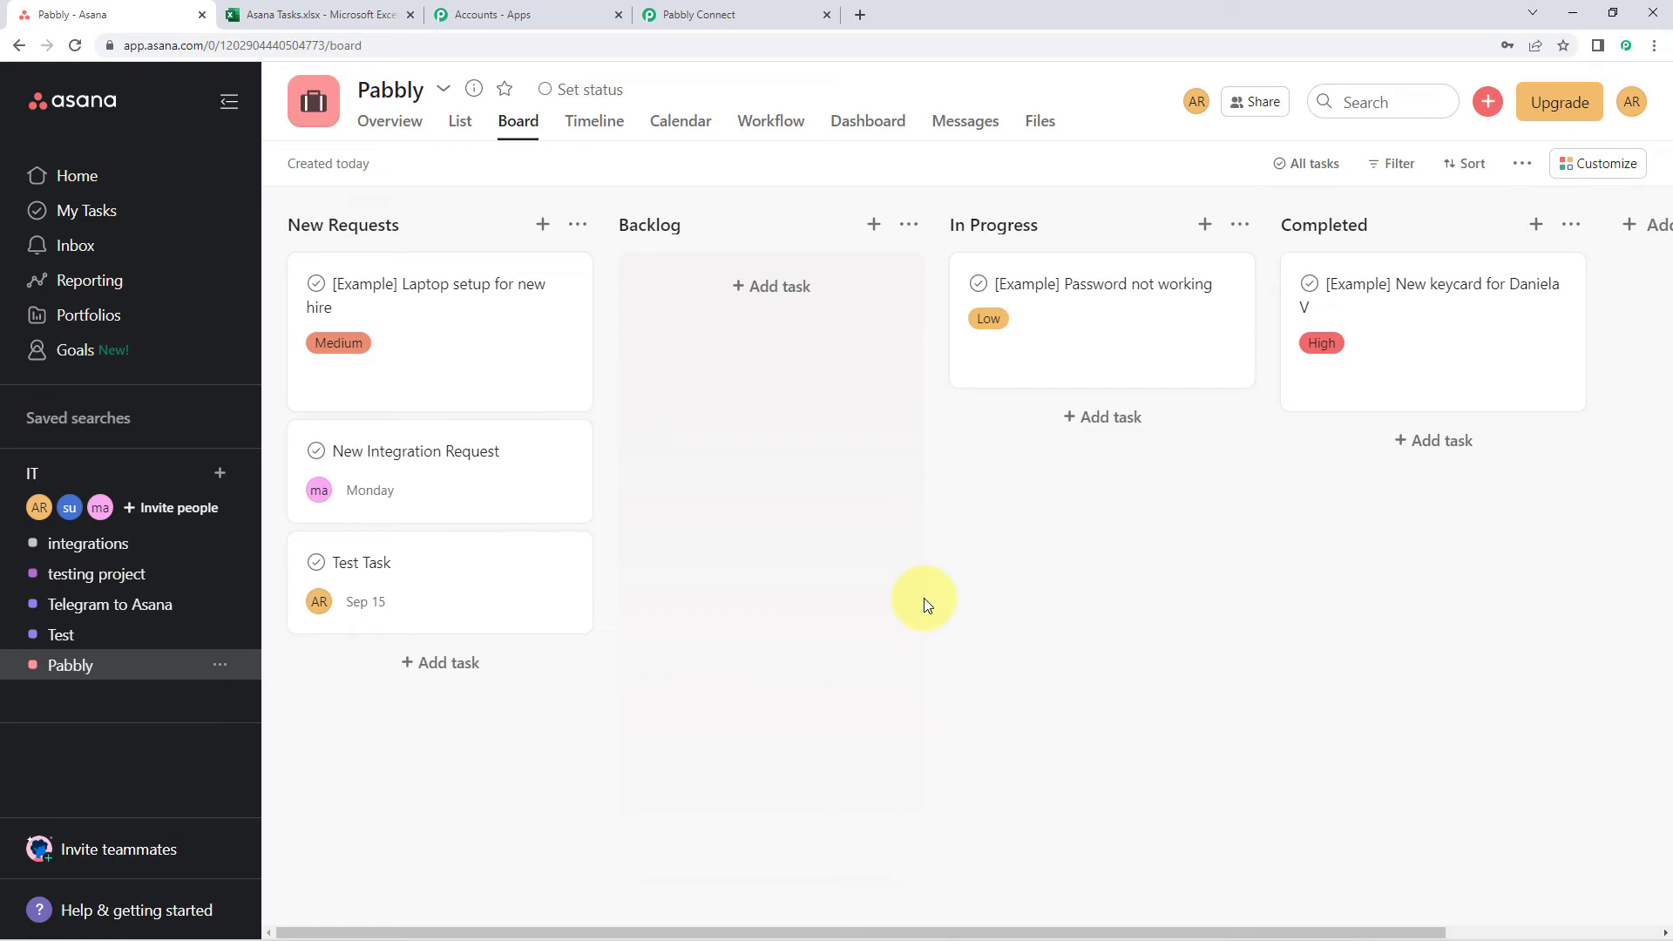
Step: Look back over the workflow's Microsoft Excel and Asana: Get a Task steps in Pabbly Connect
click(672, 7)
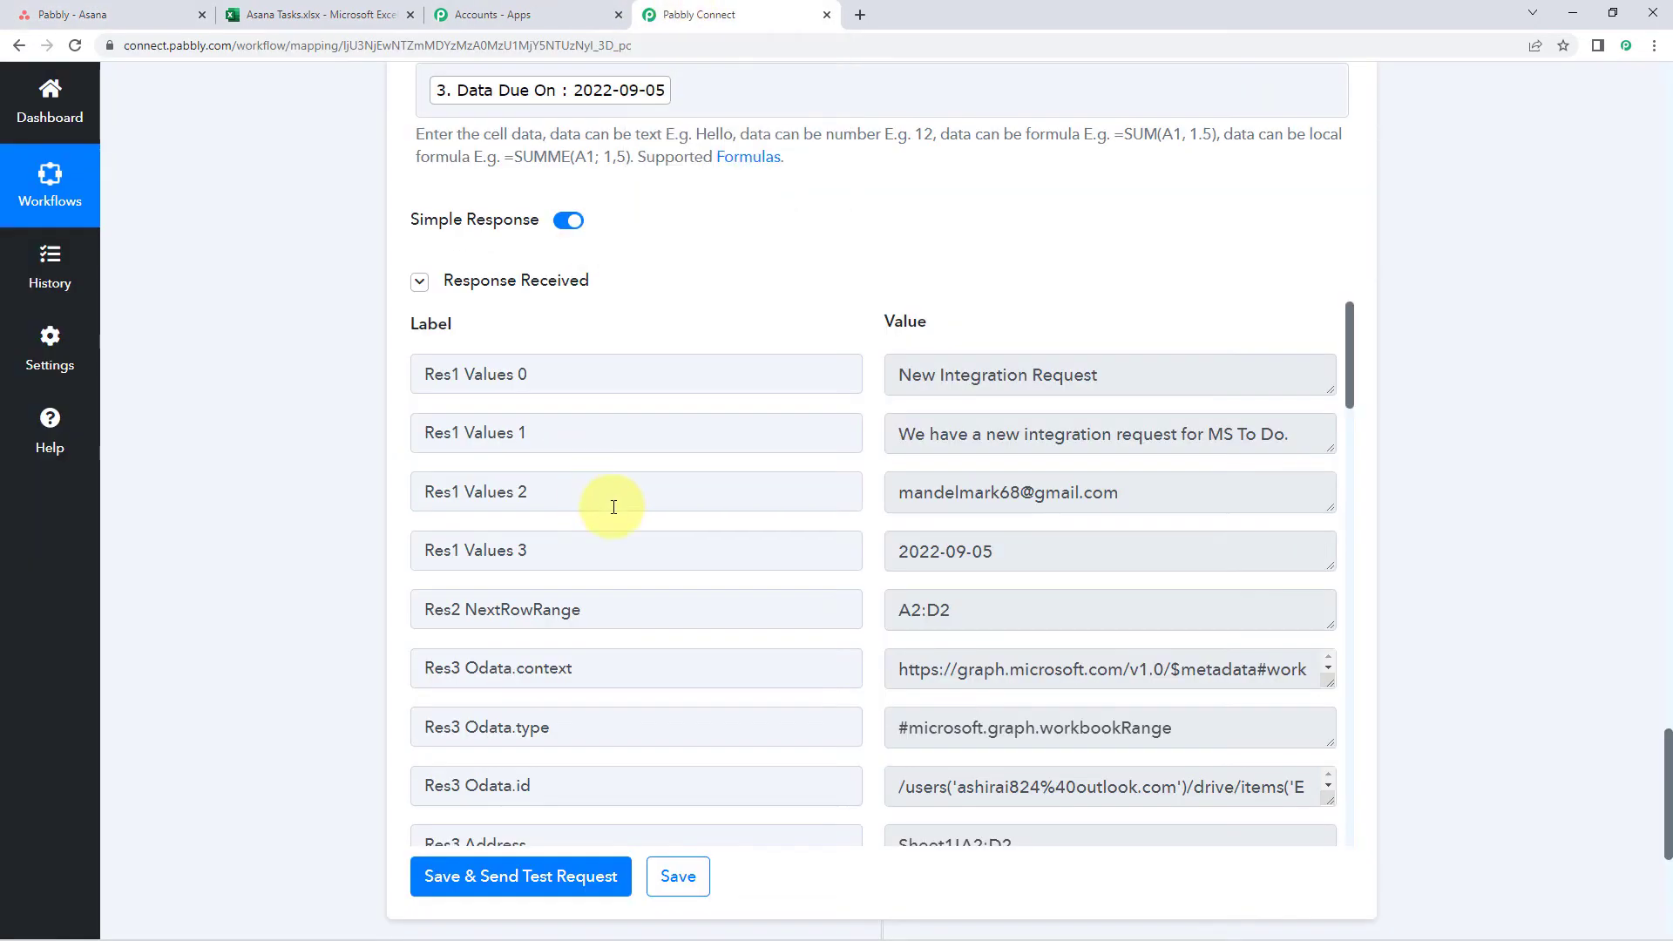
scroll(601, 488, up, 10)
scroll(623, 523, up, 5)
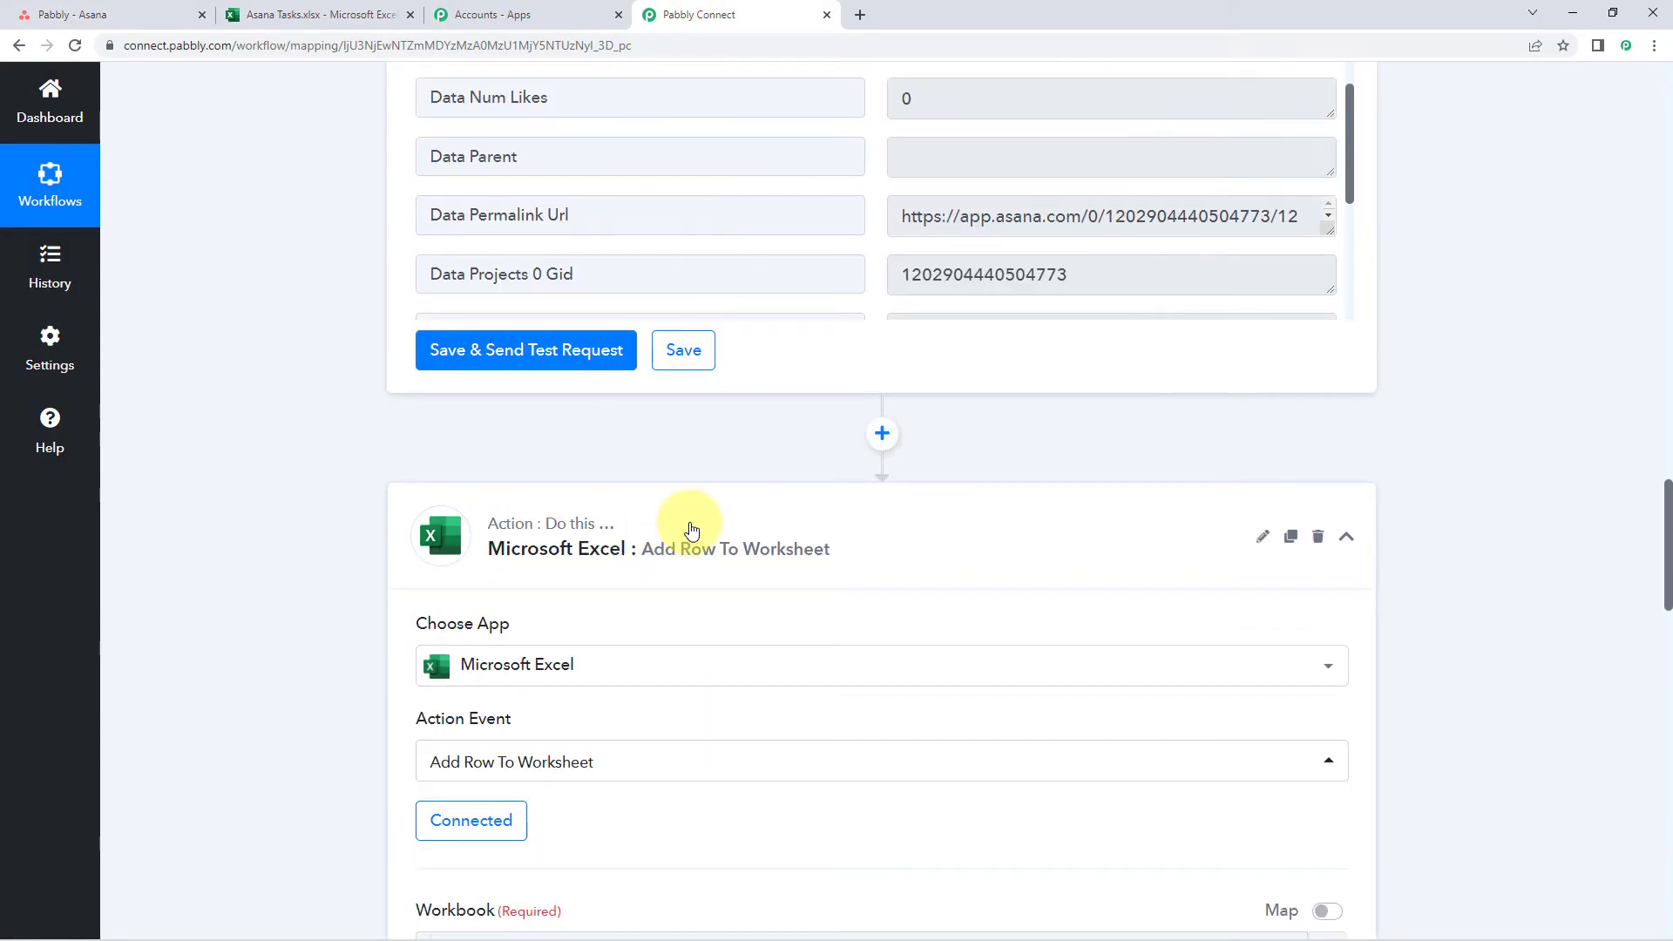
scroll(663, 488, up, 4)
scroll(441, 291, up, 5)
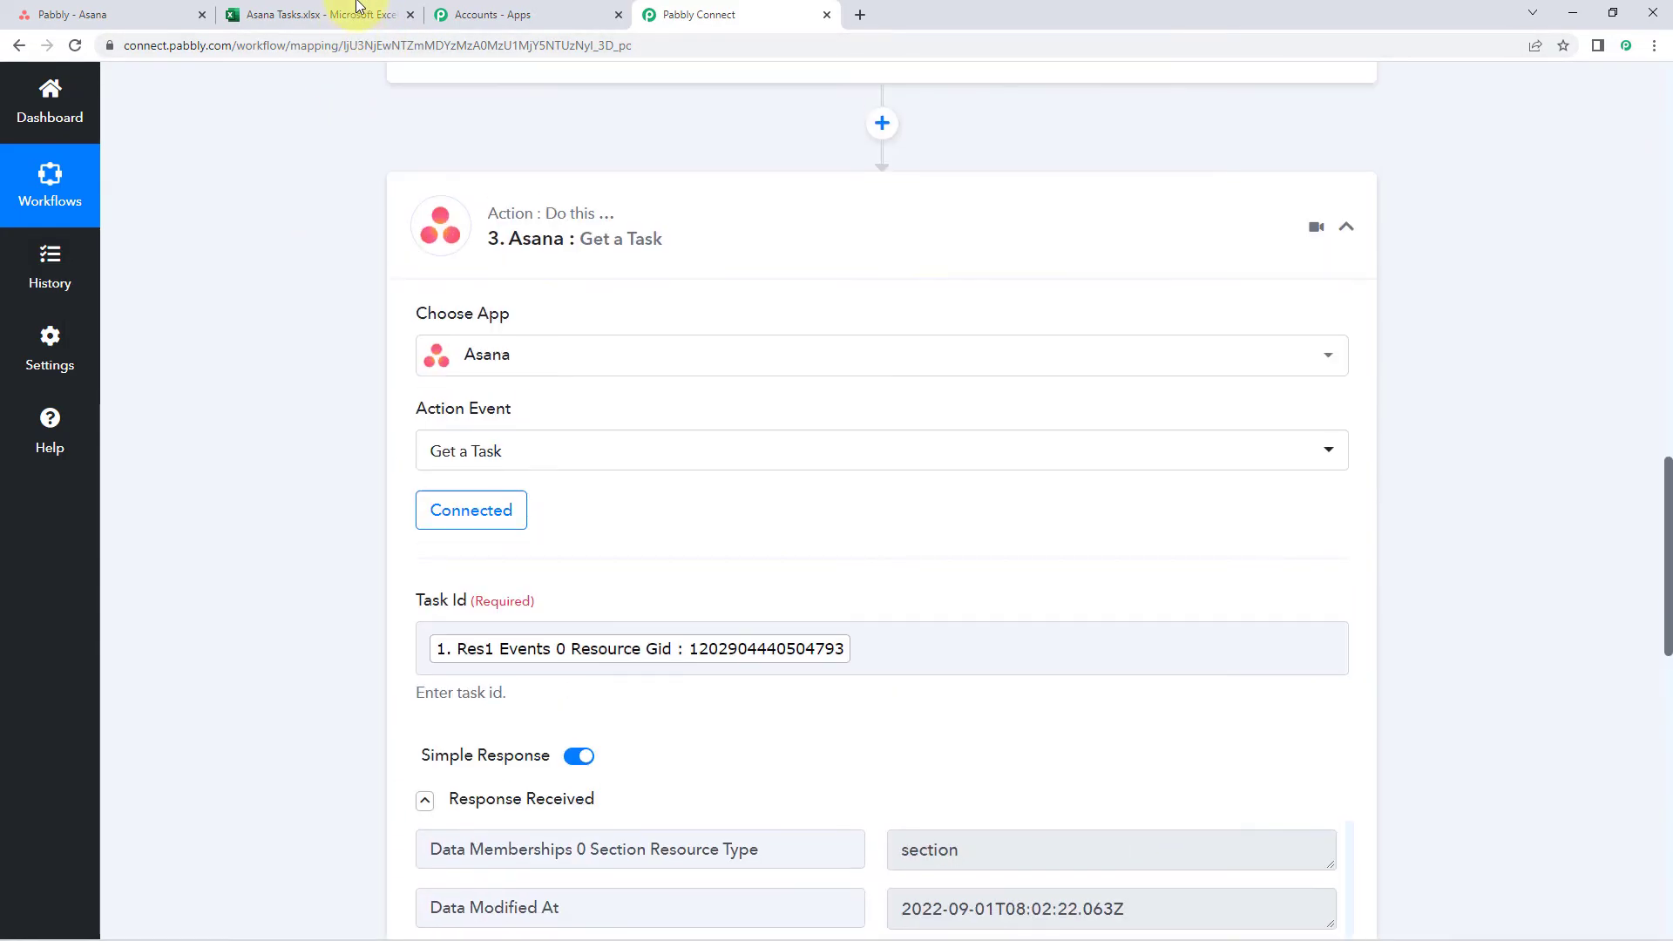
Step: Reload the Asana Tasks workbook in Excel and check the task name, description and assignee in row 3
click(314, 14)
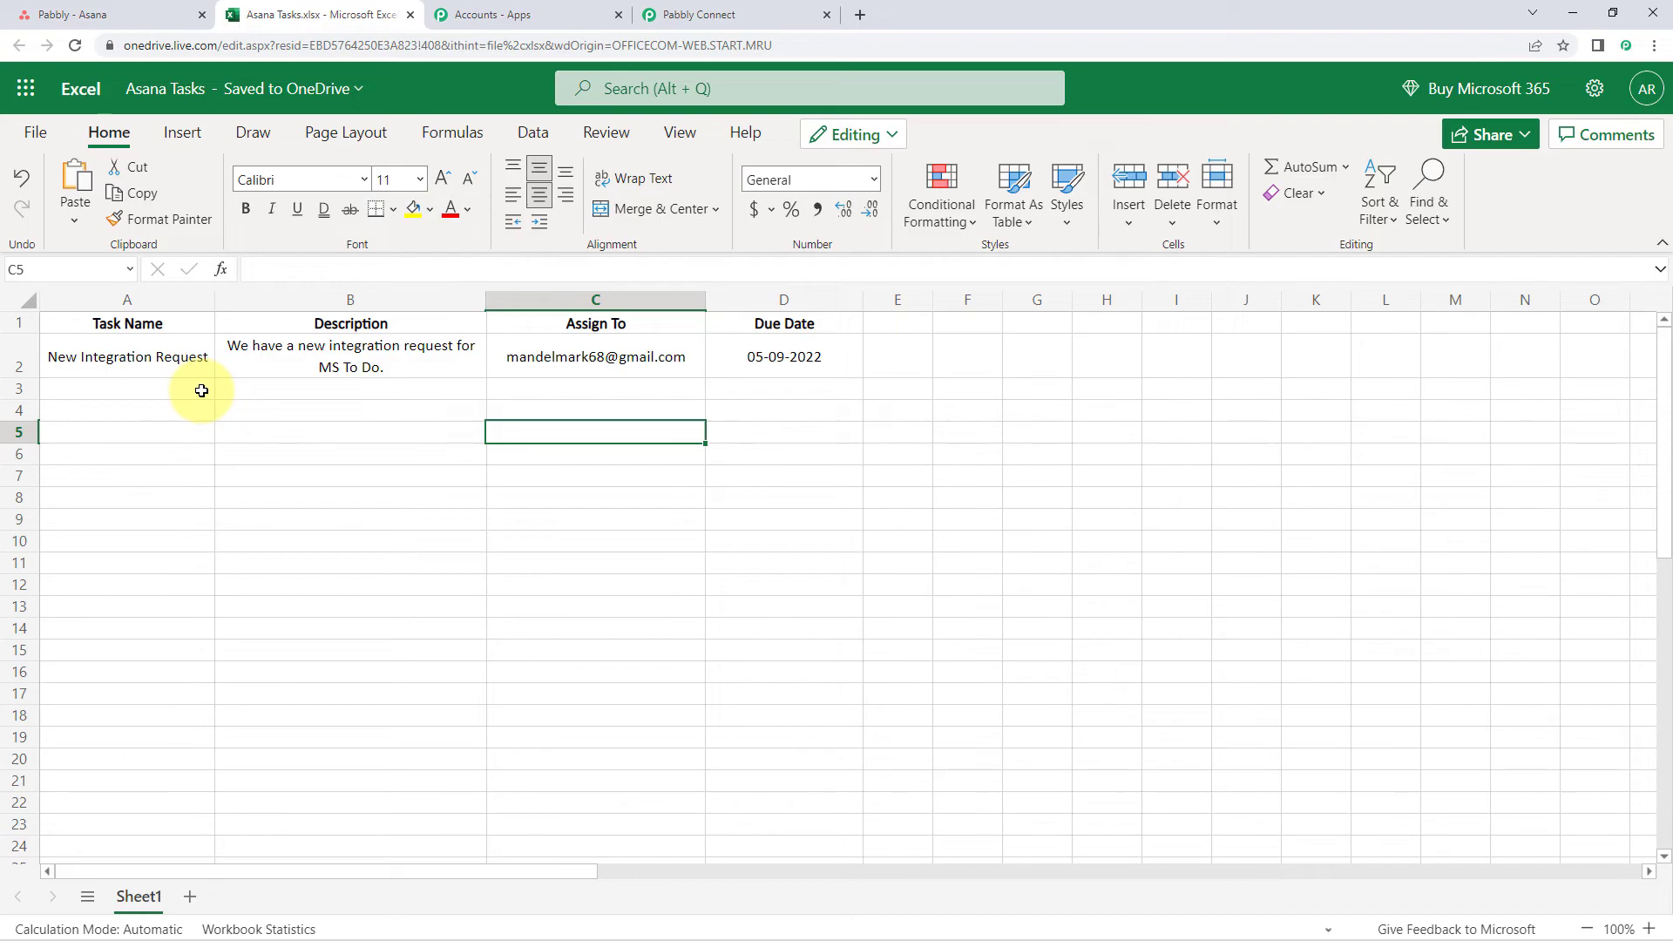
key(Up)
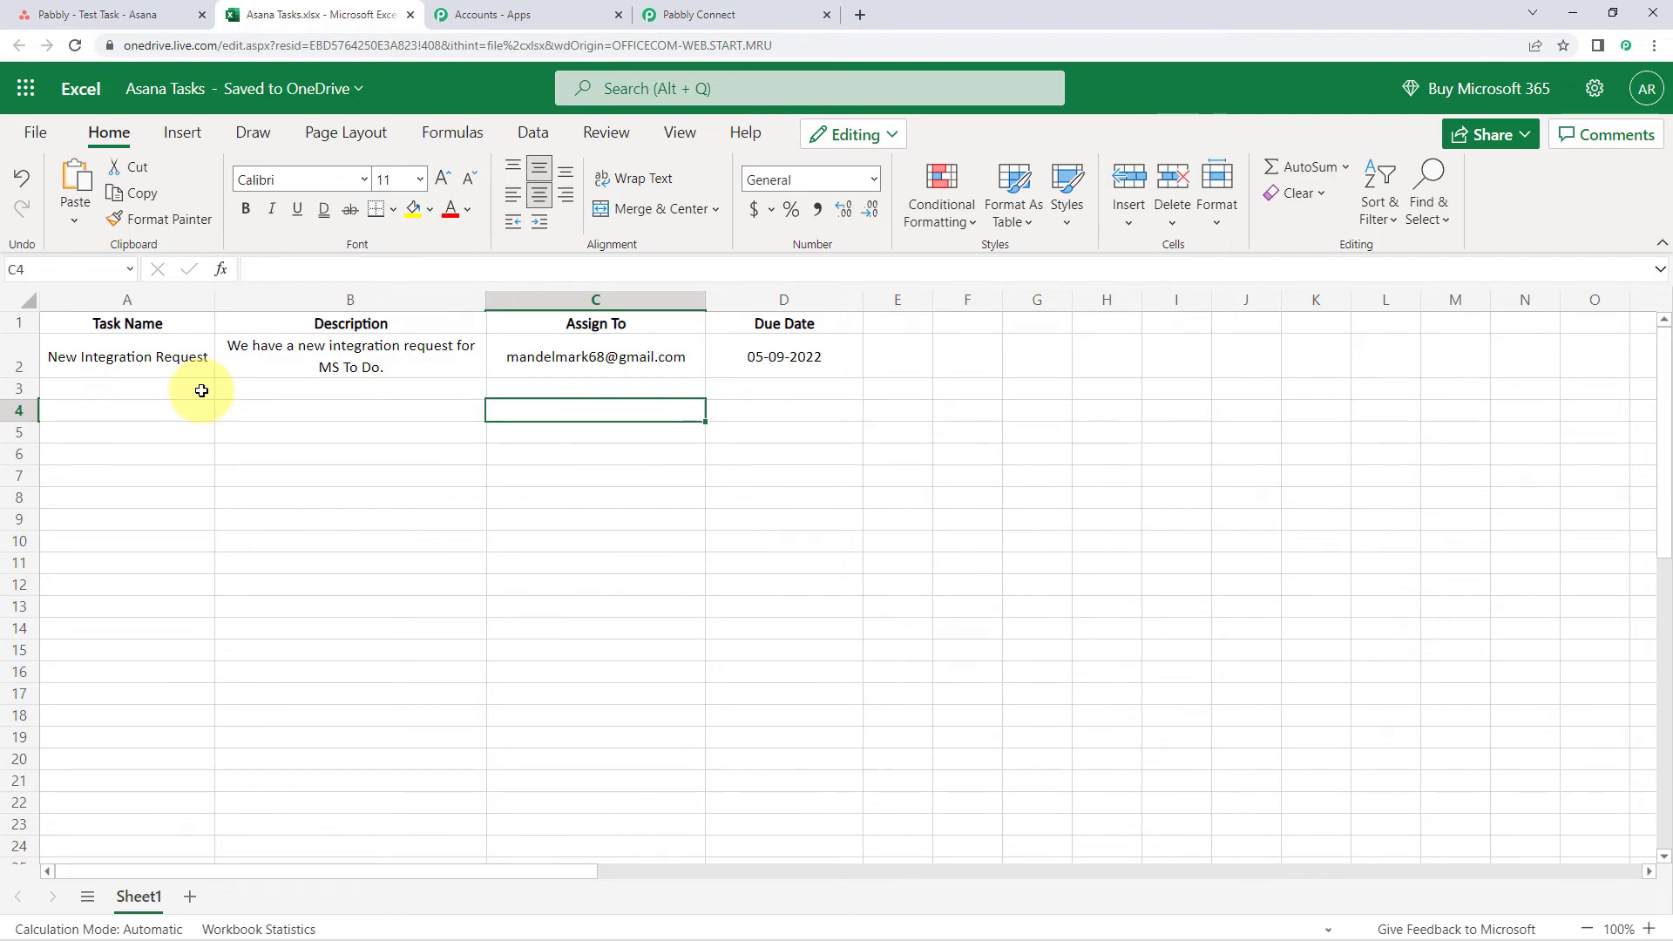
click(76, 49)
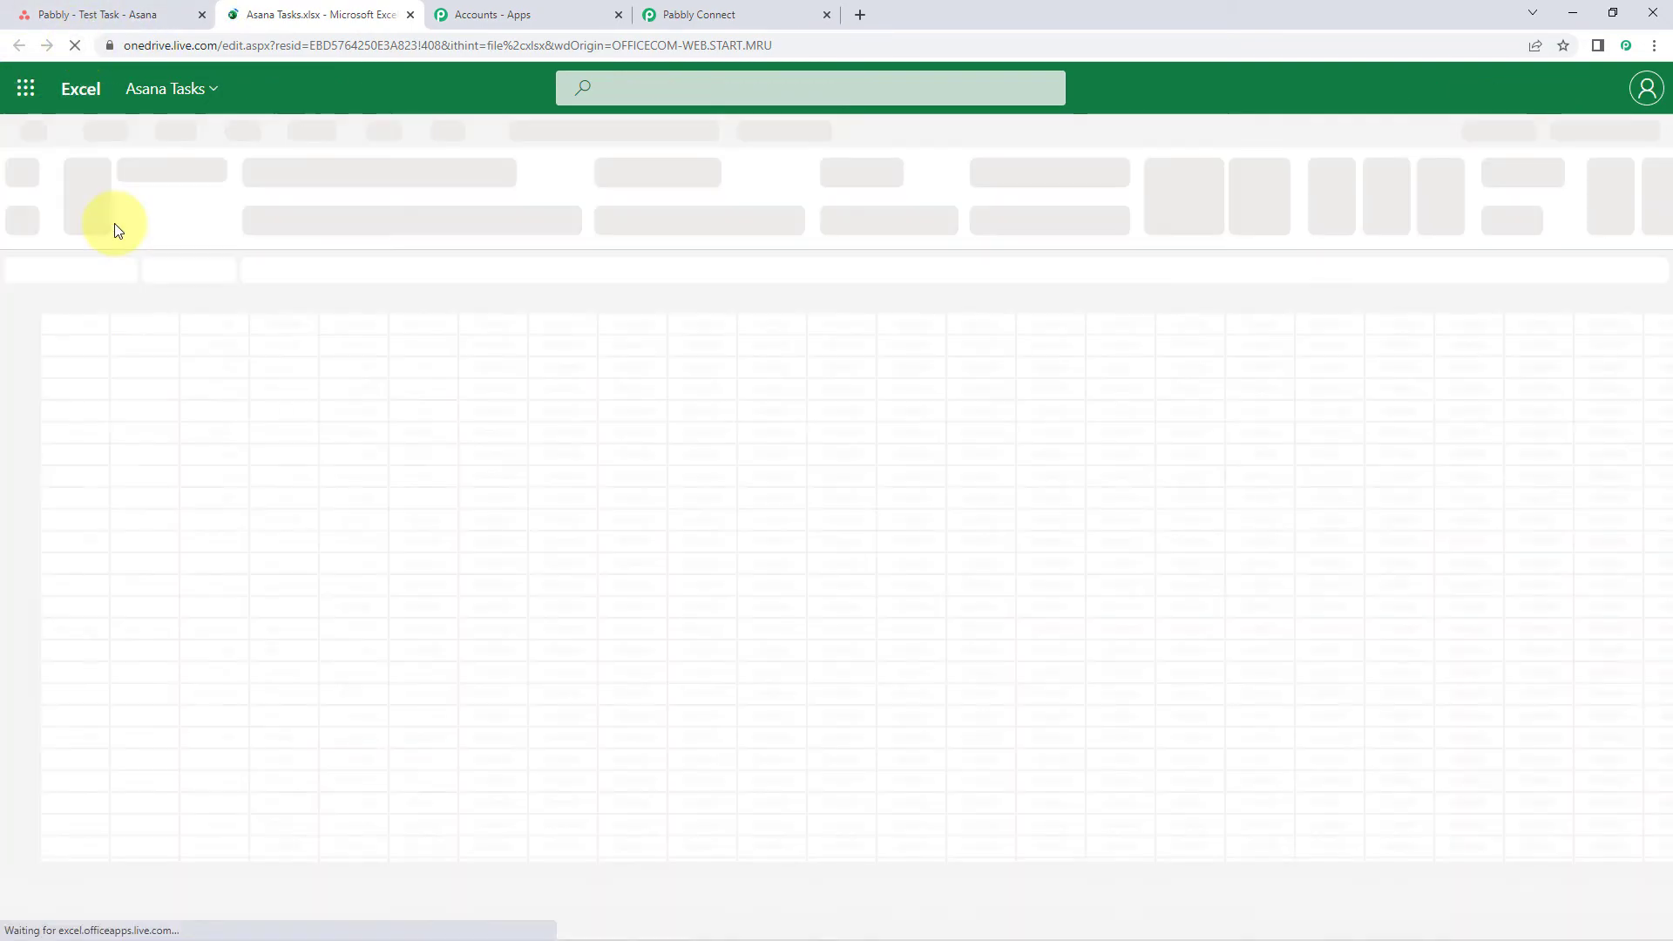
click(157, 412)
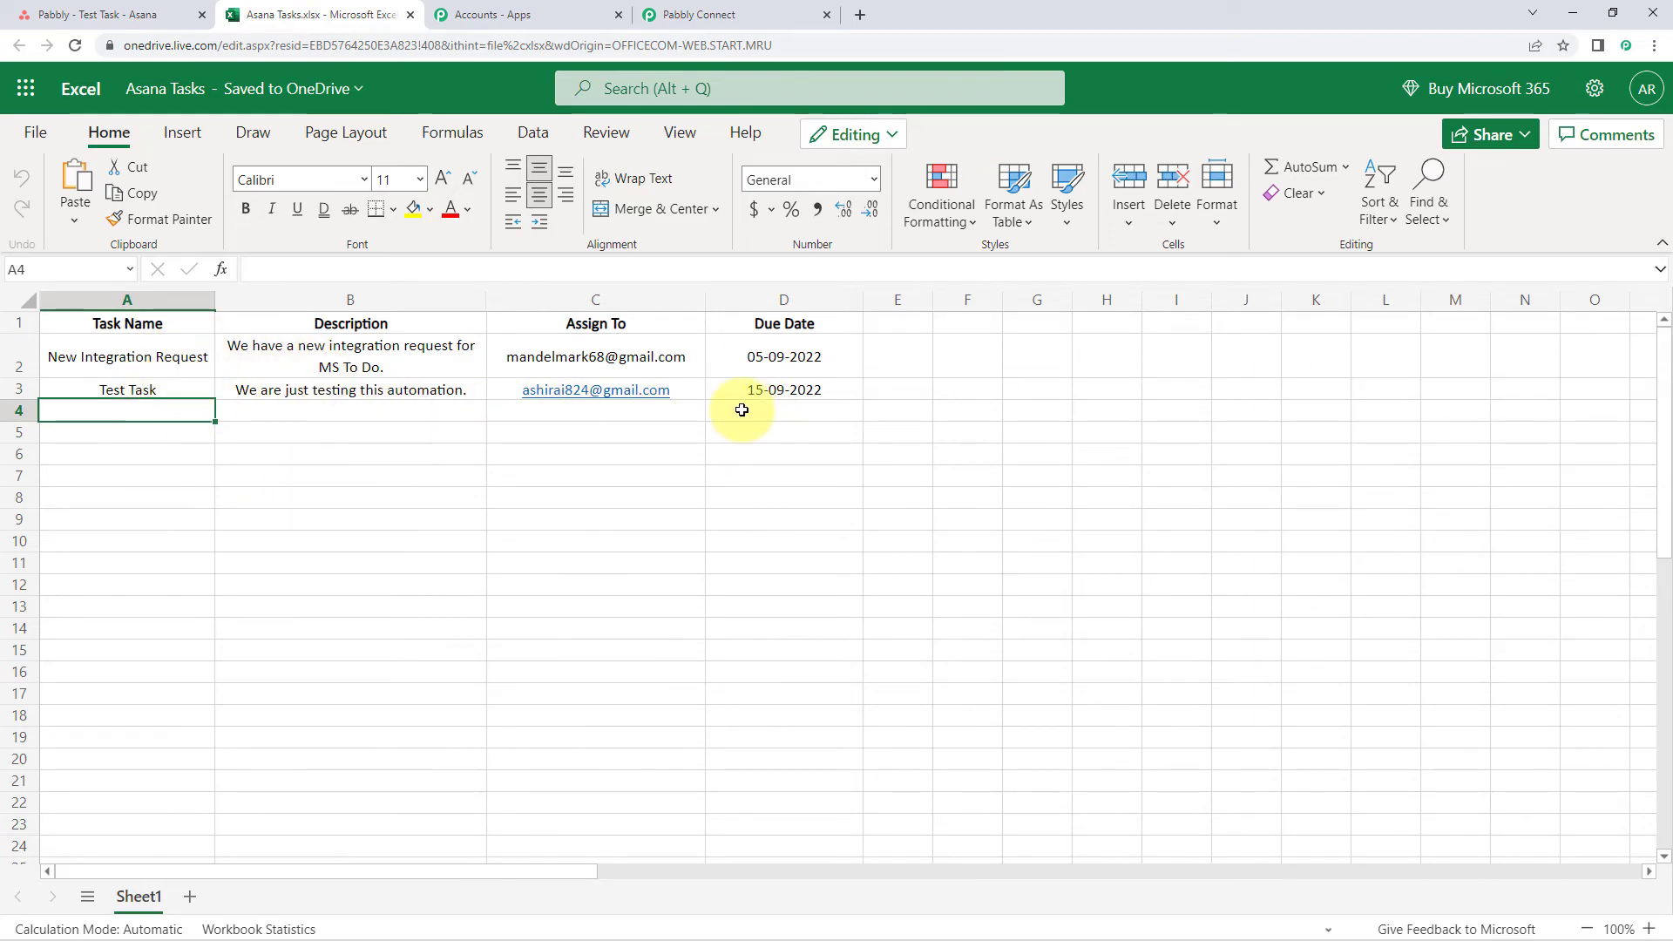
click(146, 394)
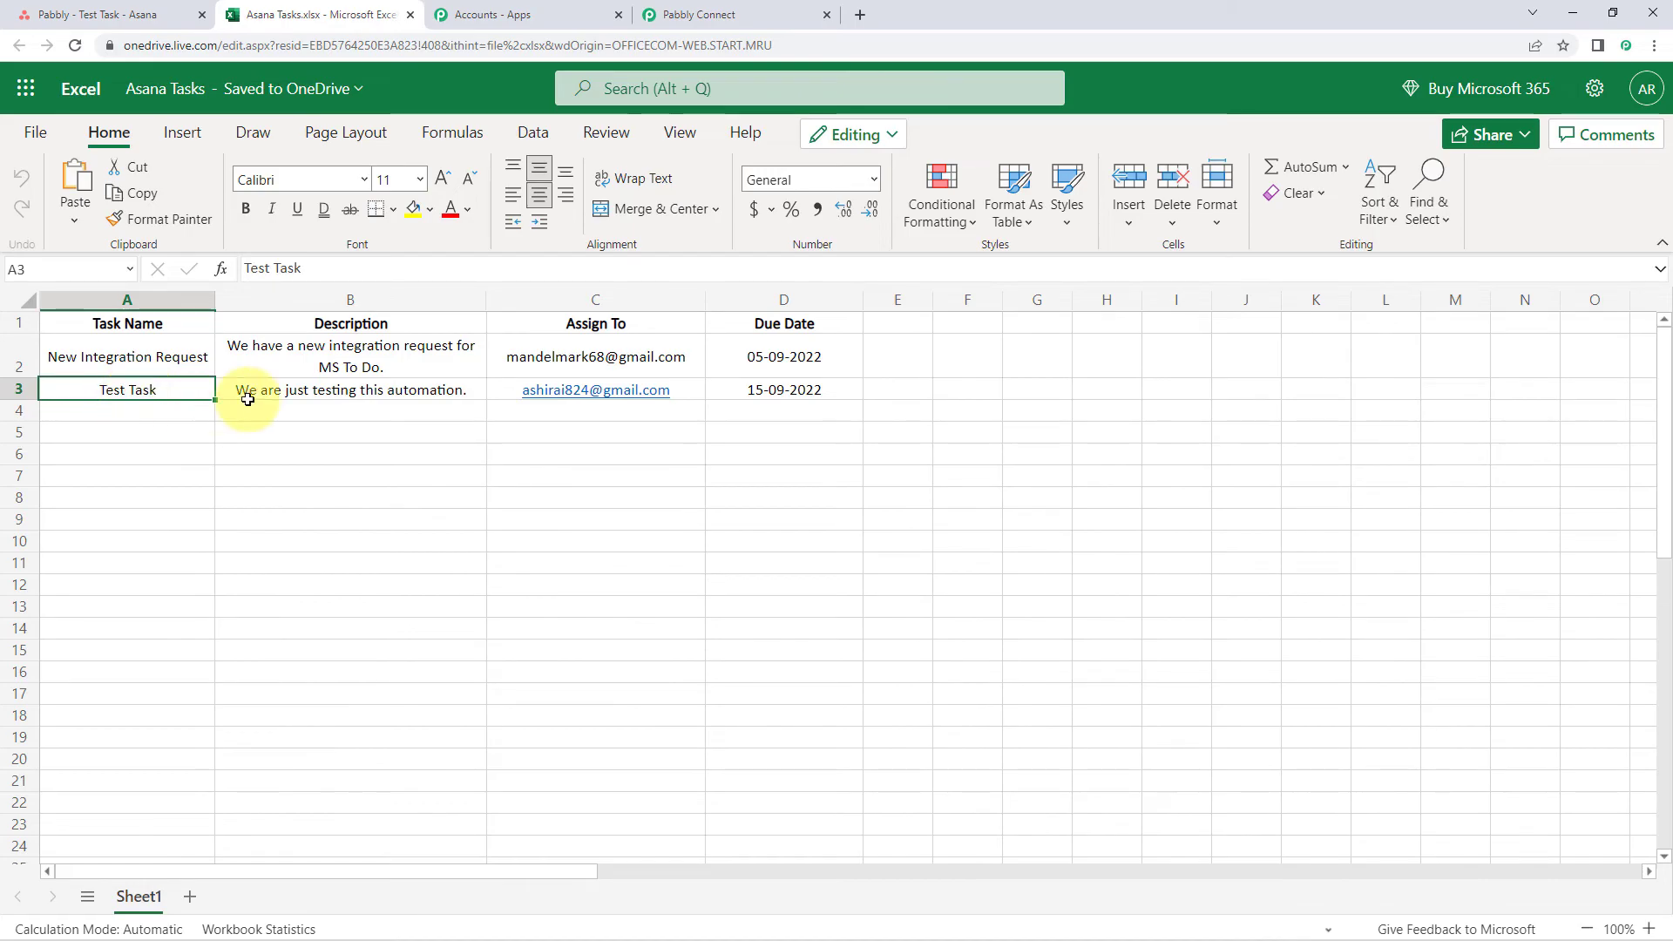
click(383, 395)
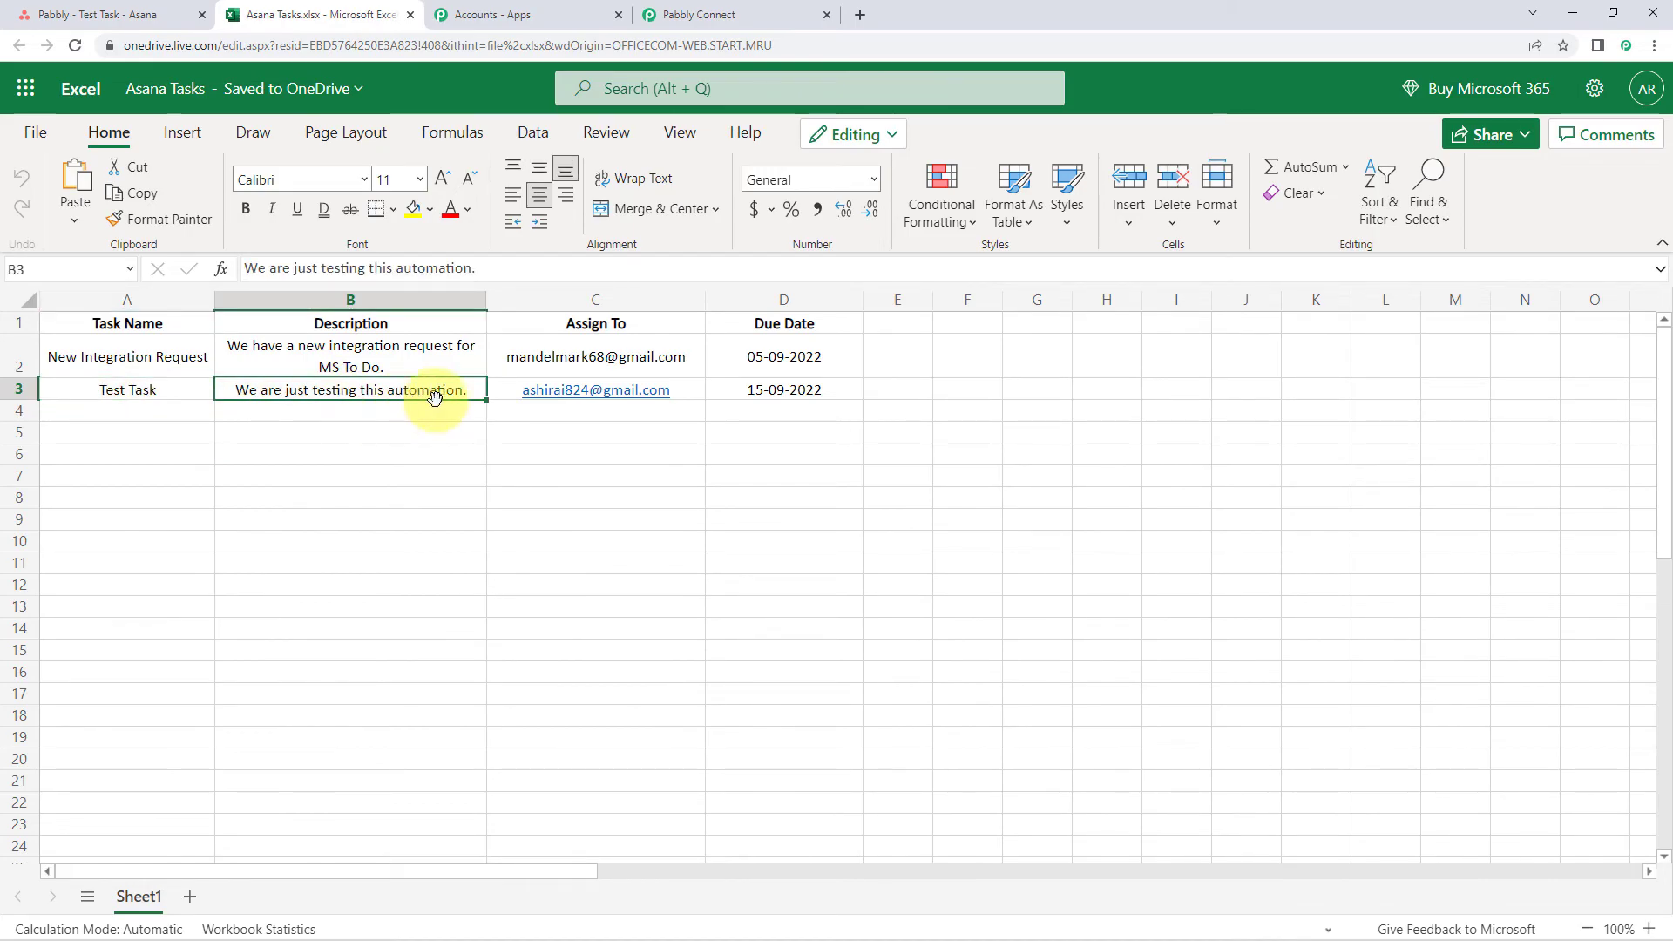
click(541, 391)
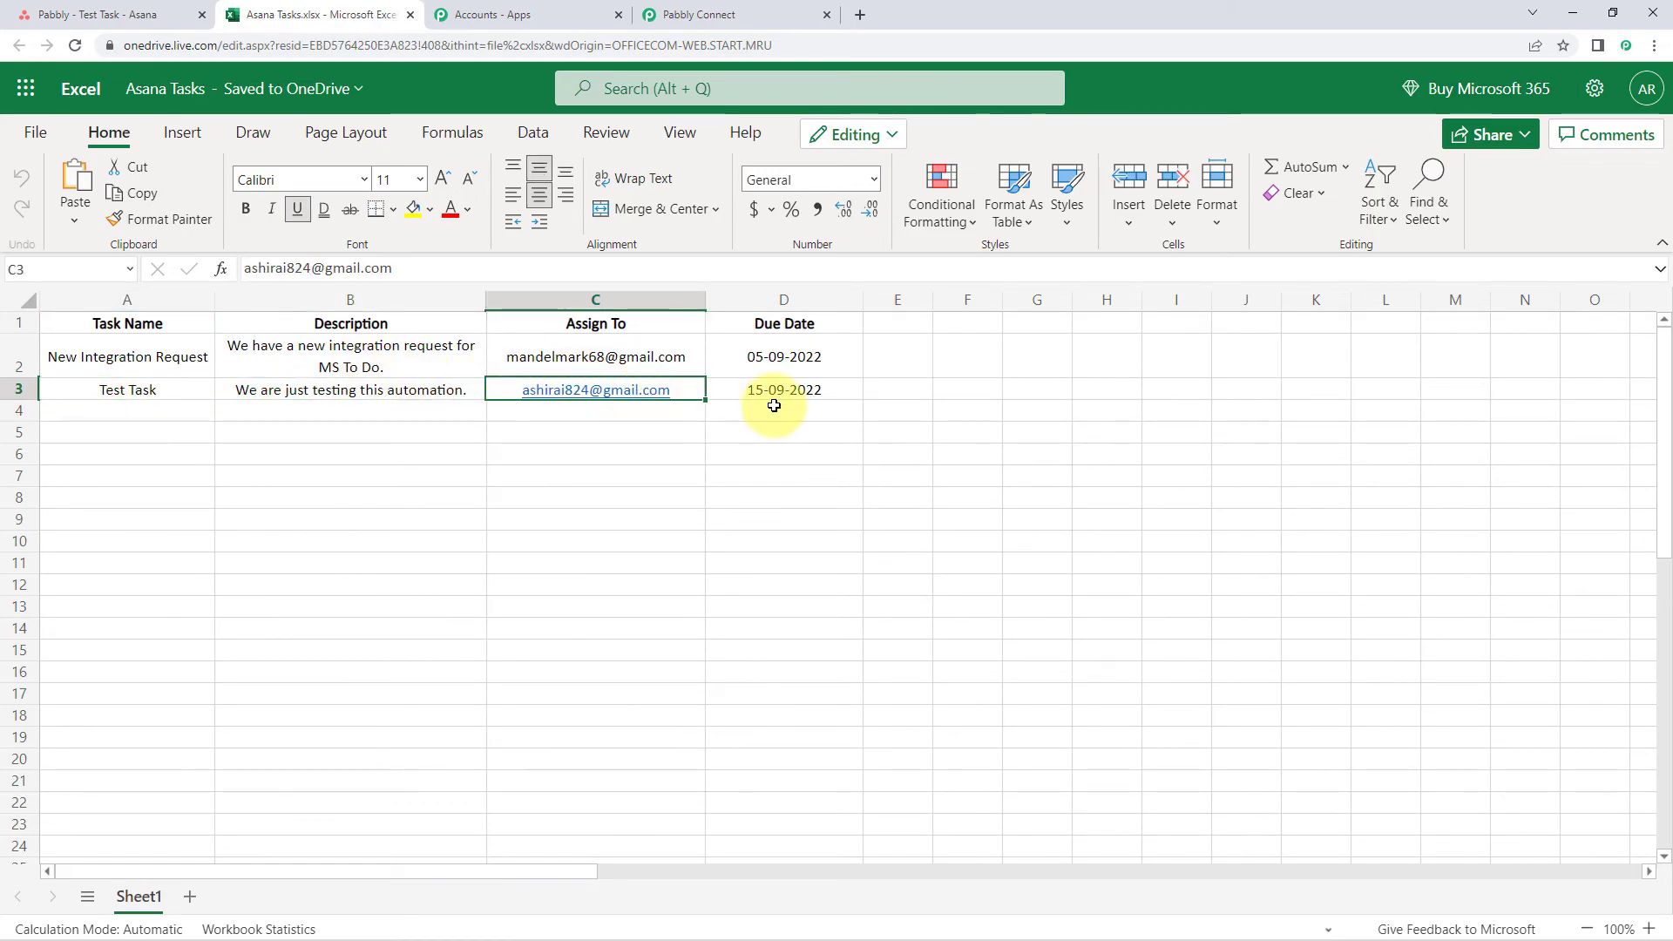
Step: Check the due date recorded for Test Task in row 3 of the Asana Tasks workbook
click(799, 392)
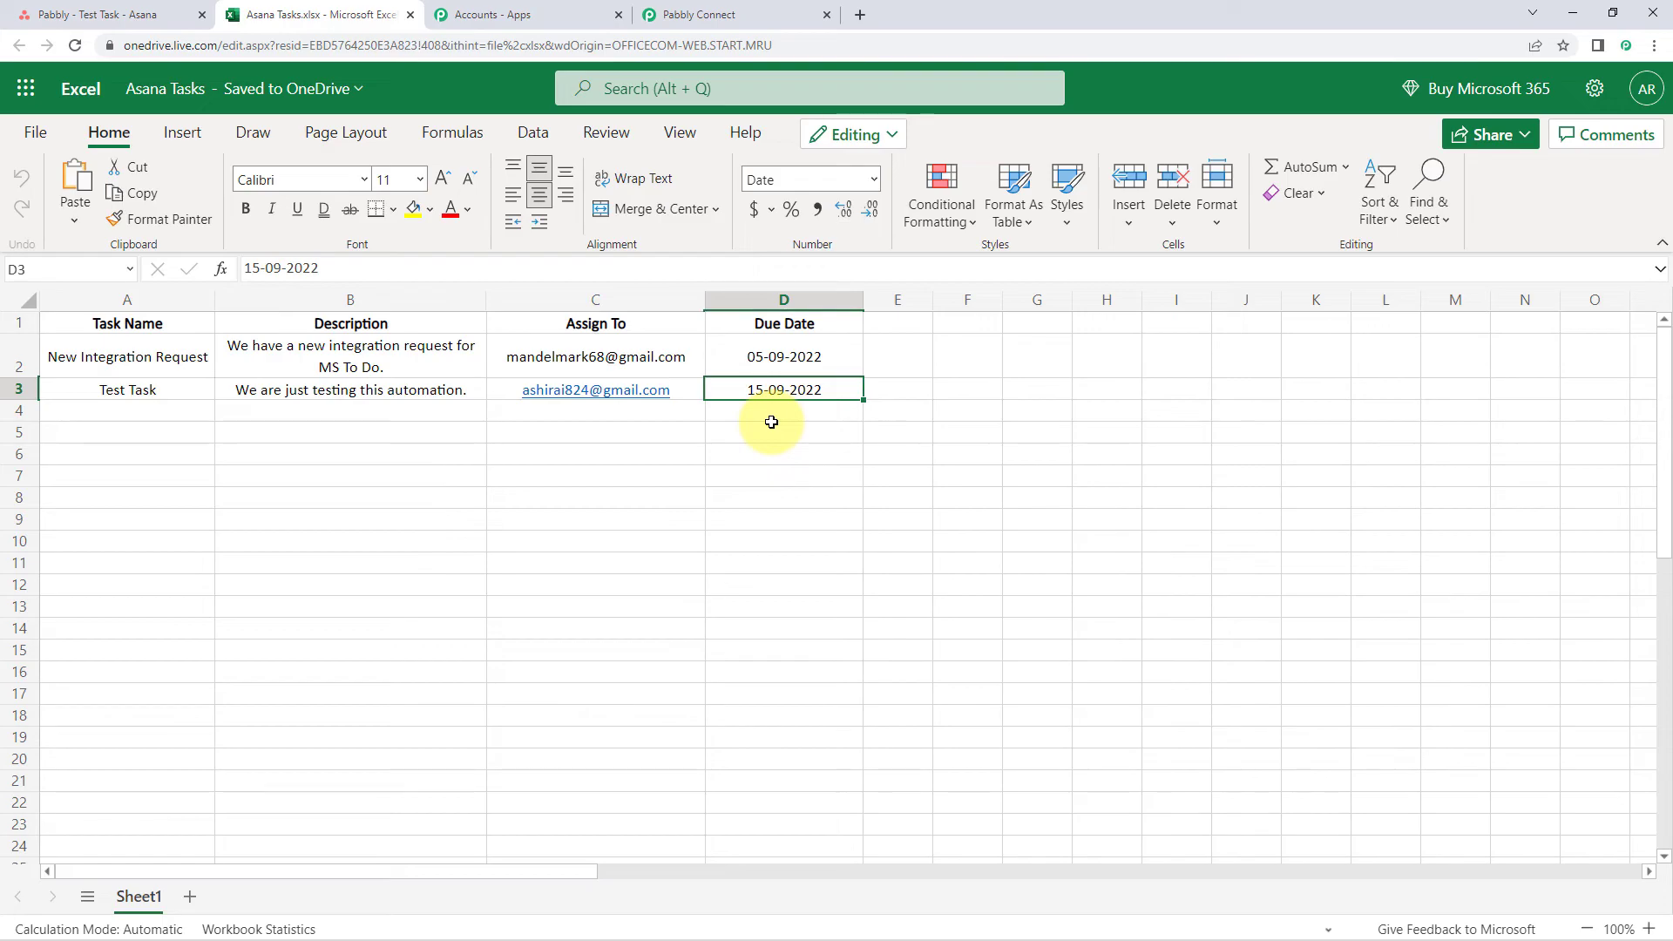
Step: Switch to the workflow in Pabbly Connect and collapse its expanded steps, from the Asana trigger through Asana: Get a Task
click(798, 13)
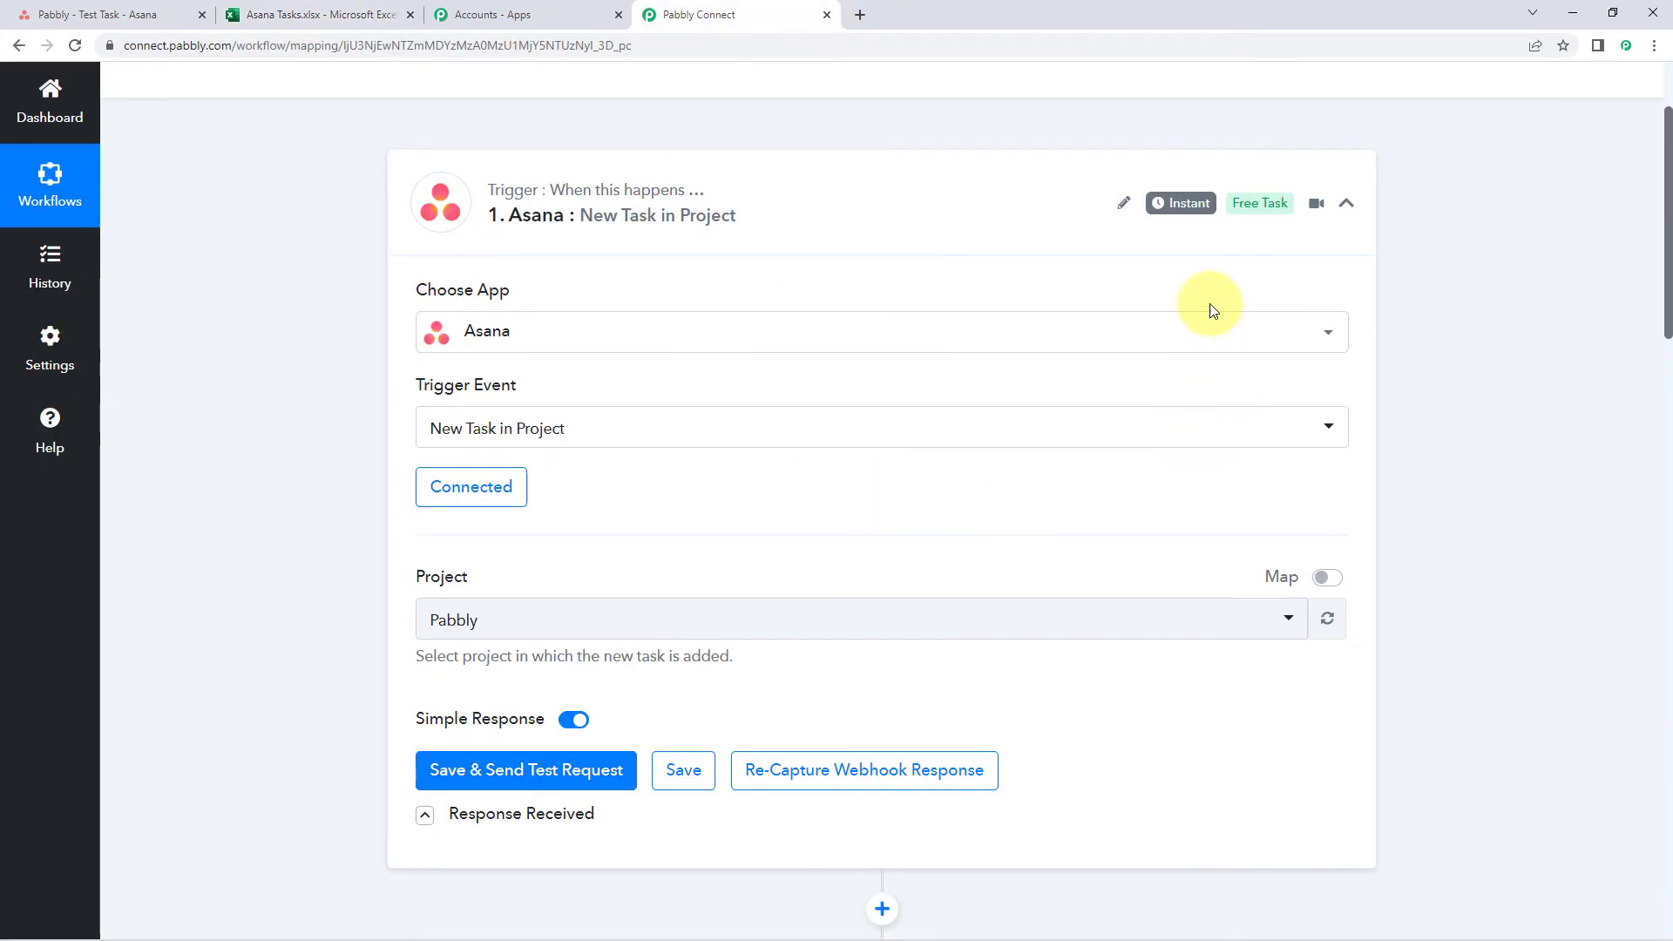
click(1346, 203)
scroll(1394, 209, down, 5)
scroll(1341, 175, up, 2)
click(1360, 168)
scroll(1347, 161, down, 3)
scroll(1347, 157, up, 3)
click(1361, 335)
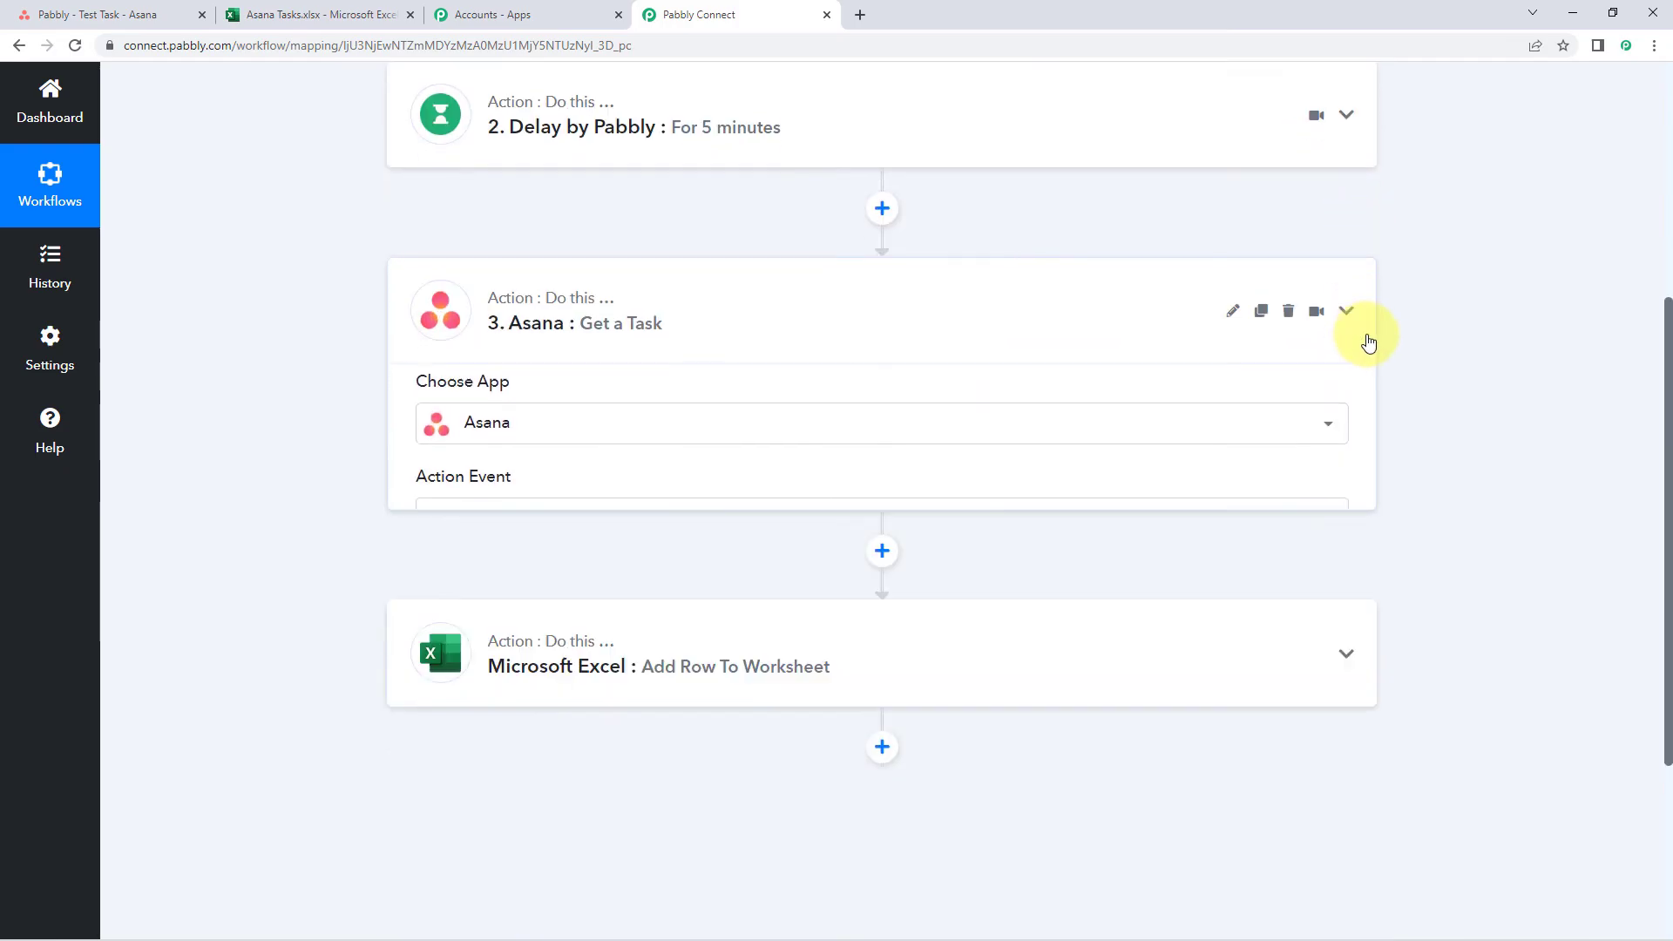
scroll(1473, 348, up, 7)
scroll(871, 166, down, 2)
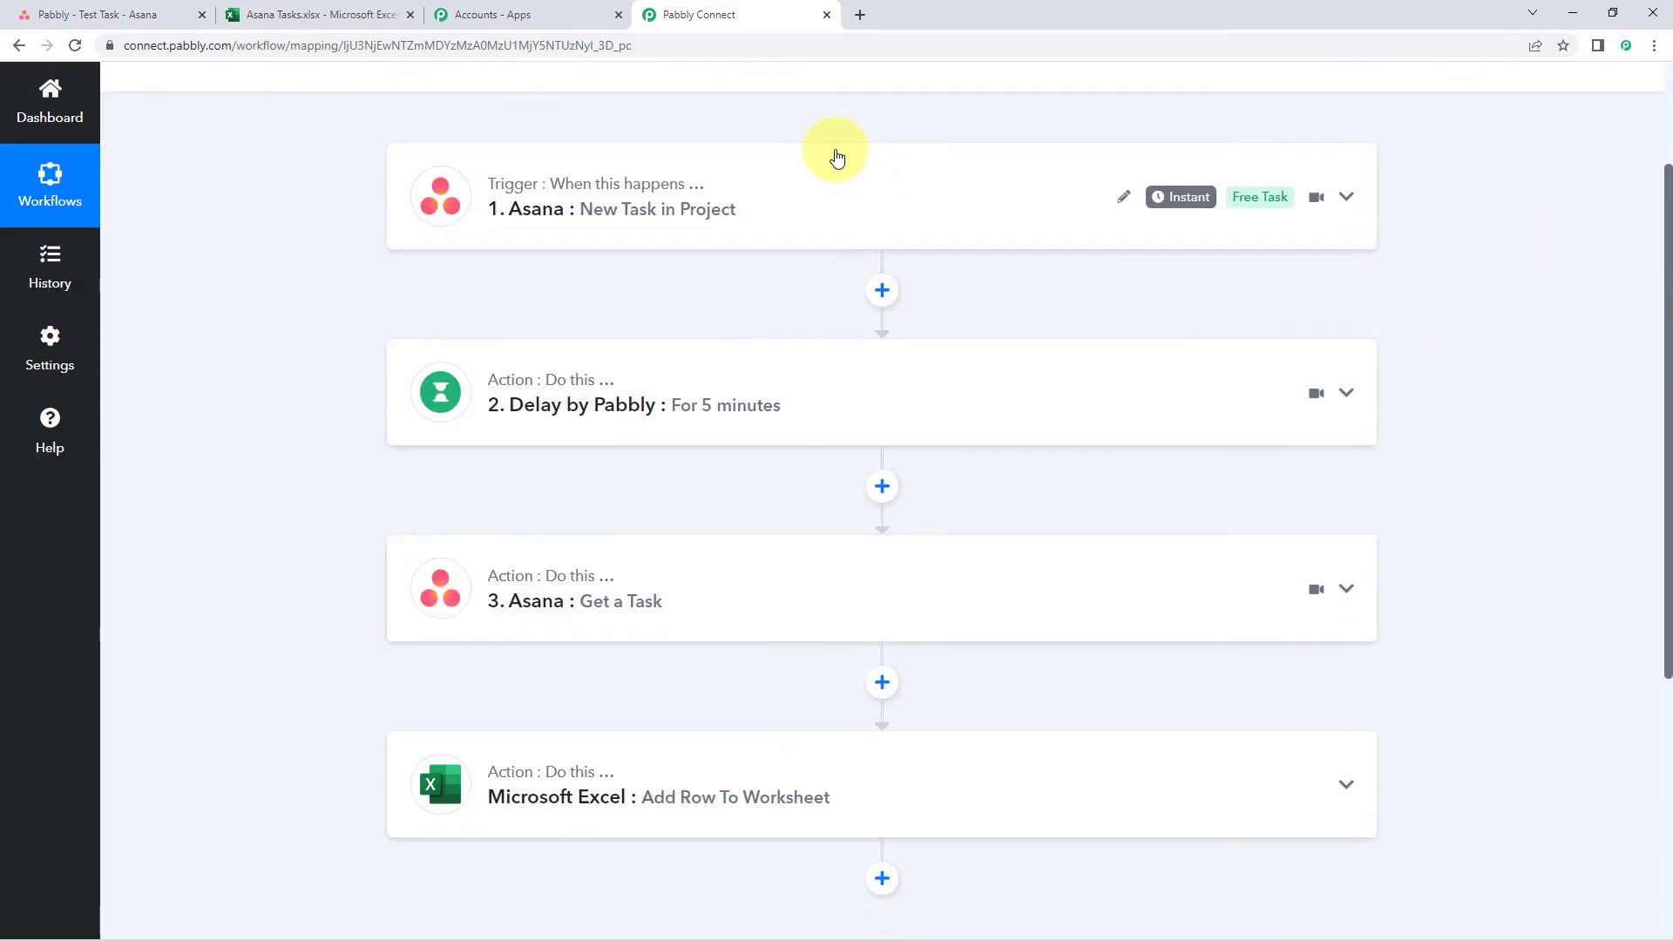
Step: Look over the complete Asana to MS Excel workflow, from the New Task in Project trigger to the Add Row To Worksheet action
scroll(836, 157, up, 1)
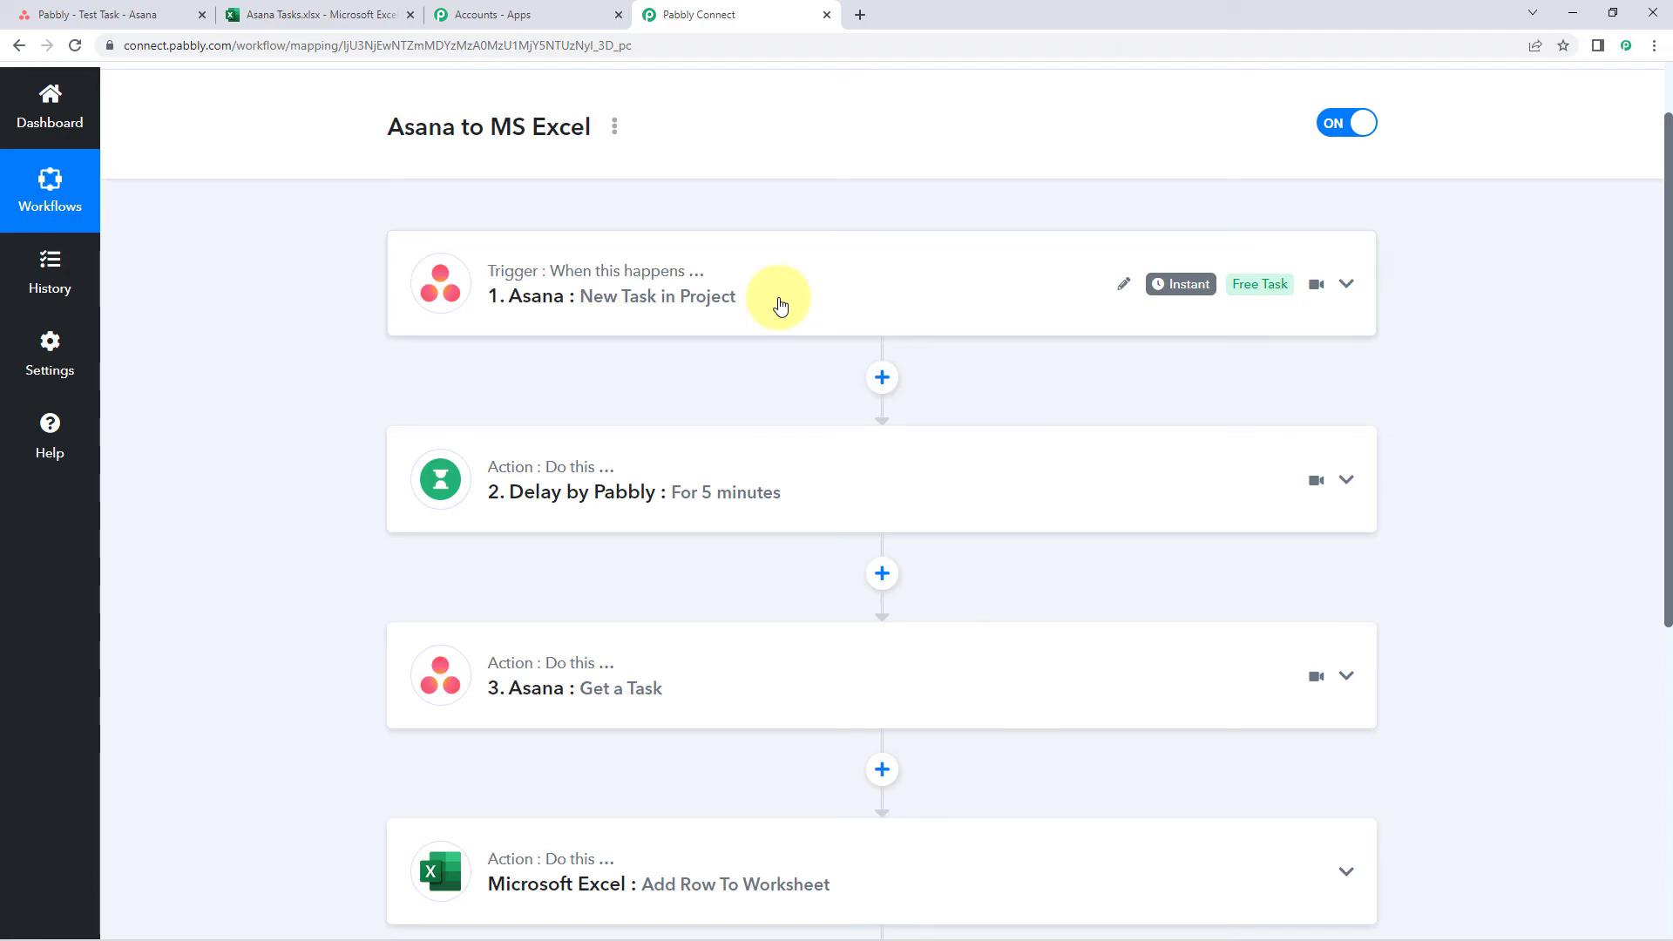
scroll(781, 305, down, 1)
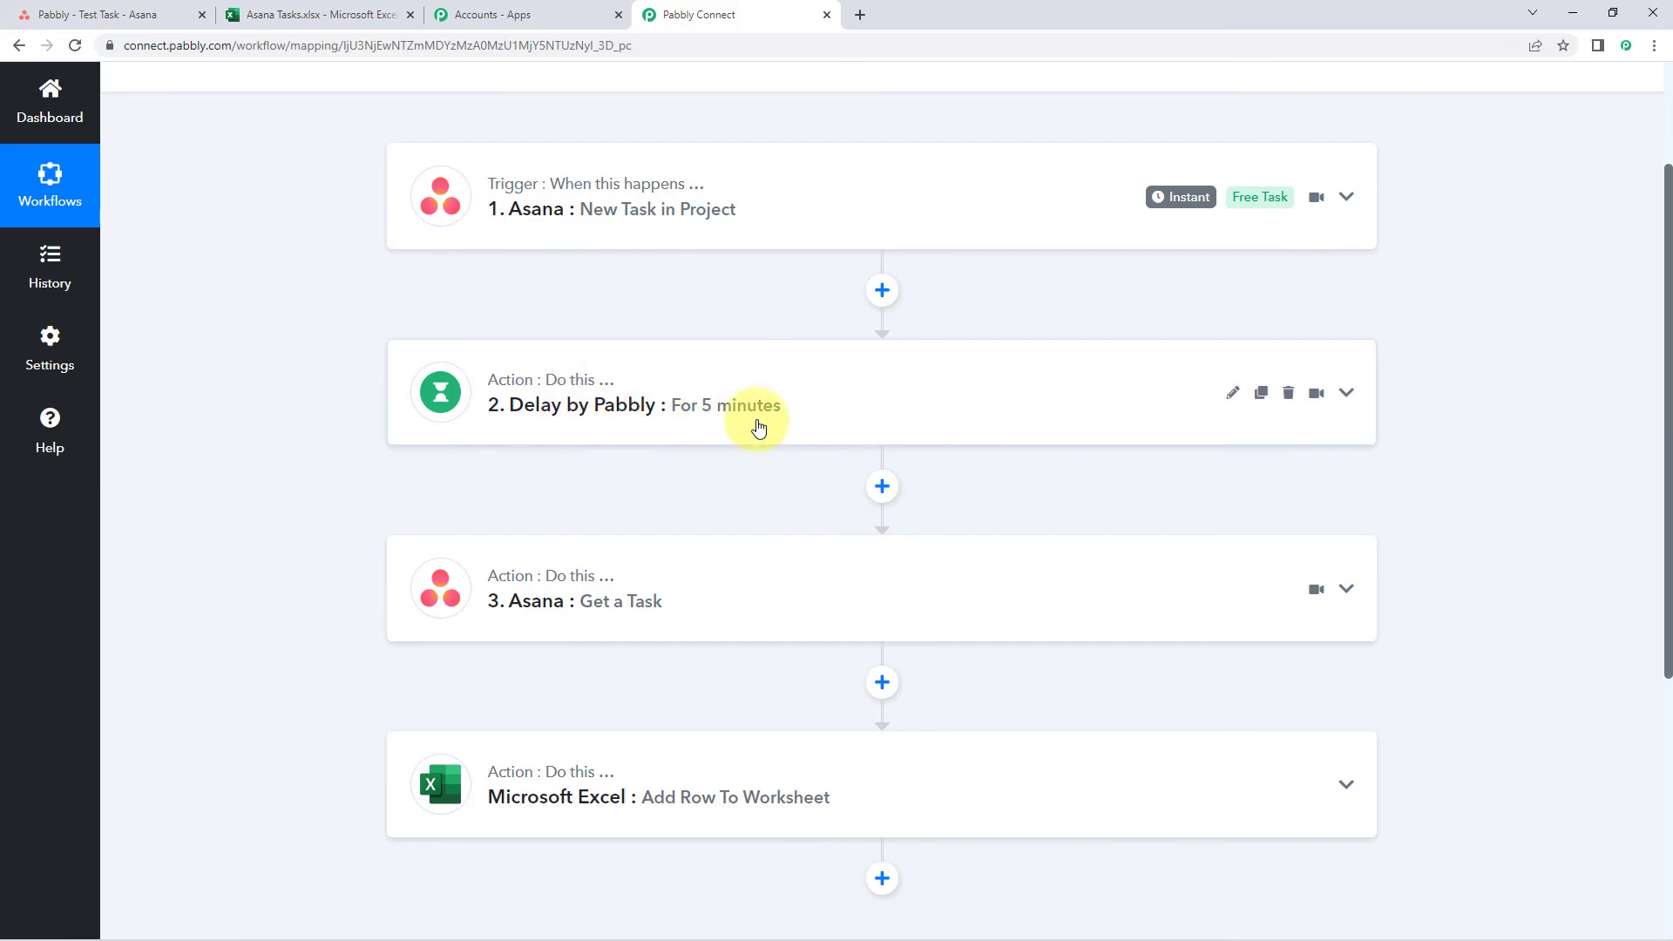
scroll(721, 440, down, 2)
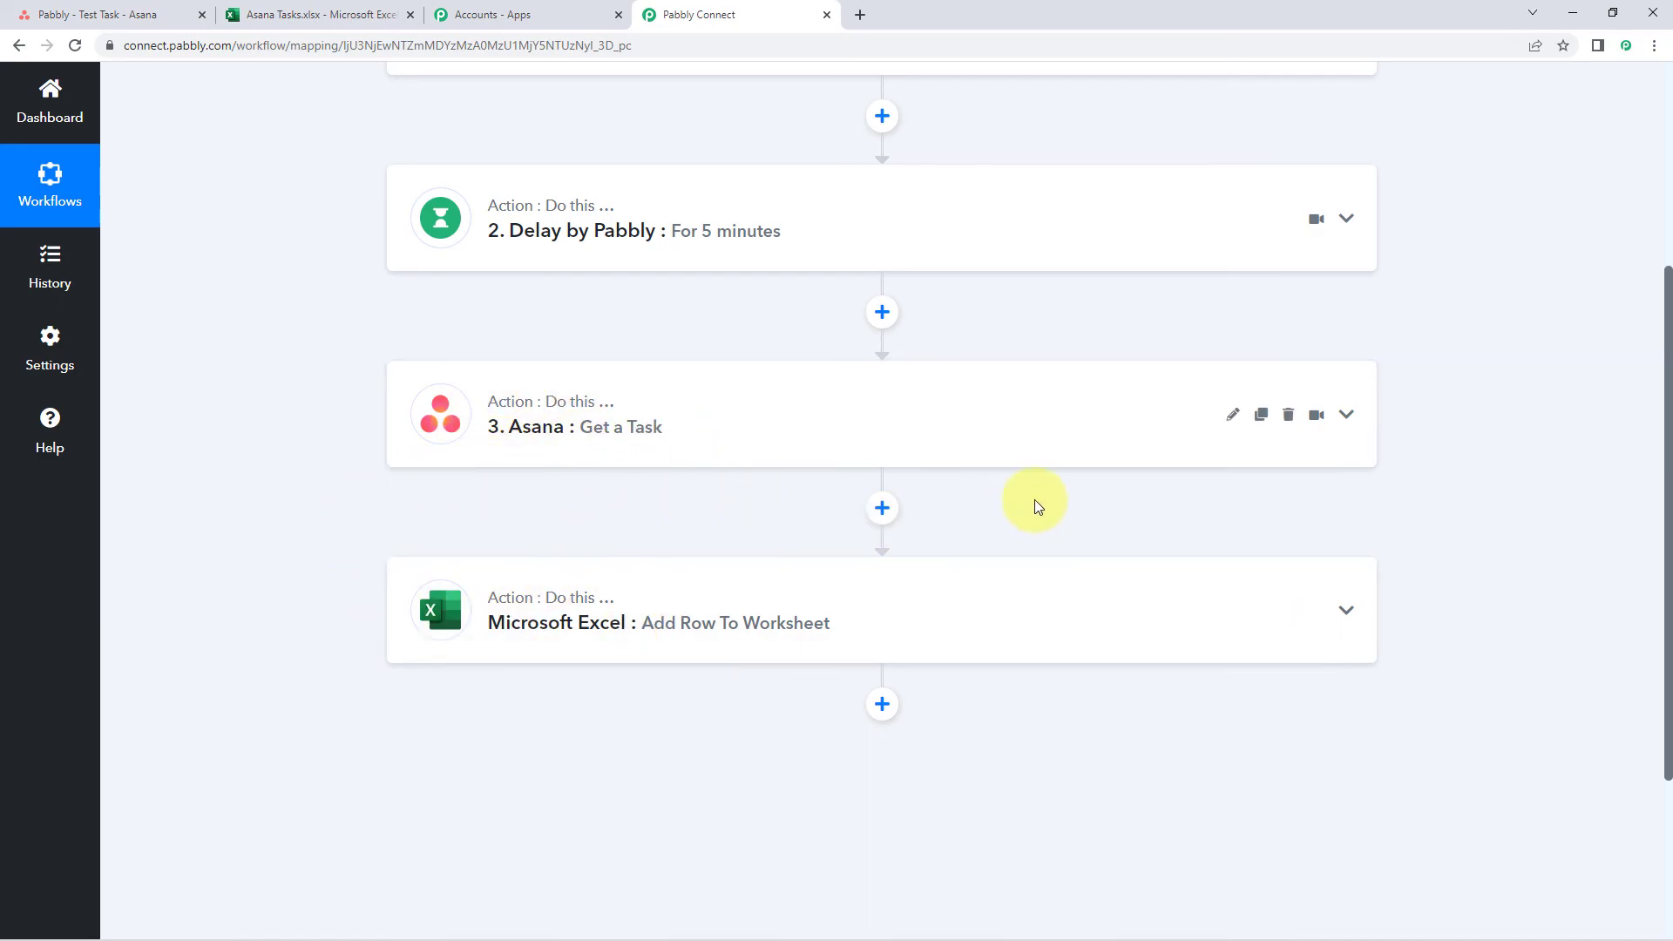
scroll(1034, 504, up, 4)
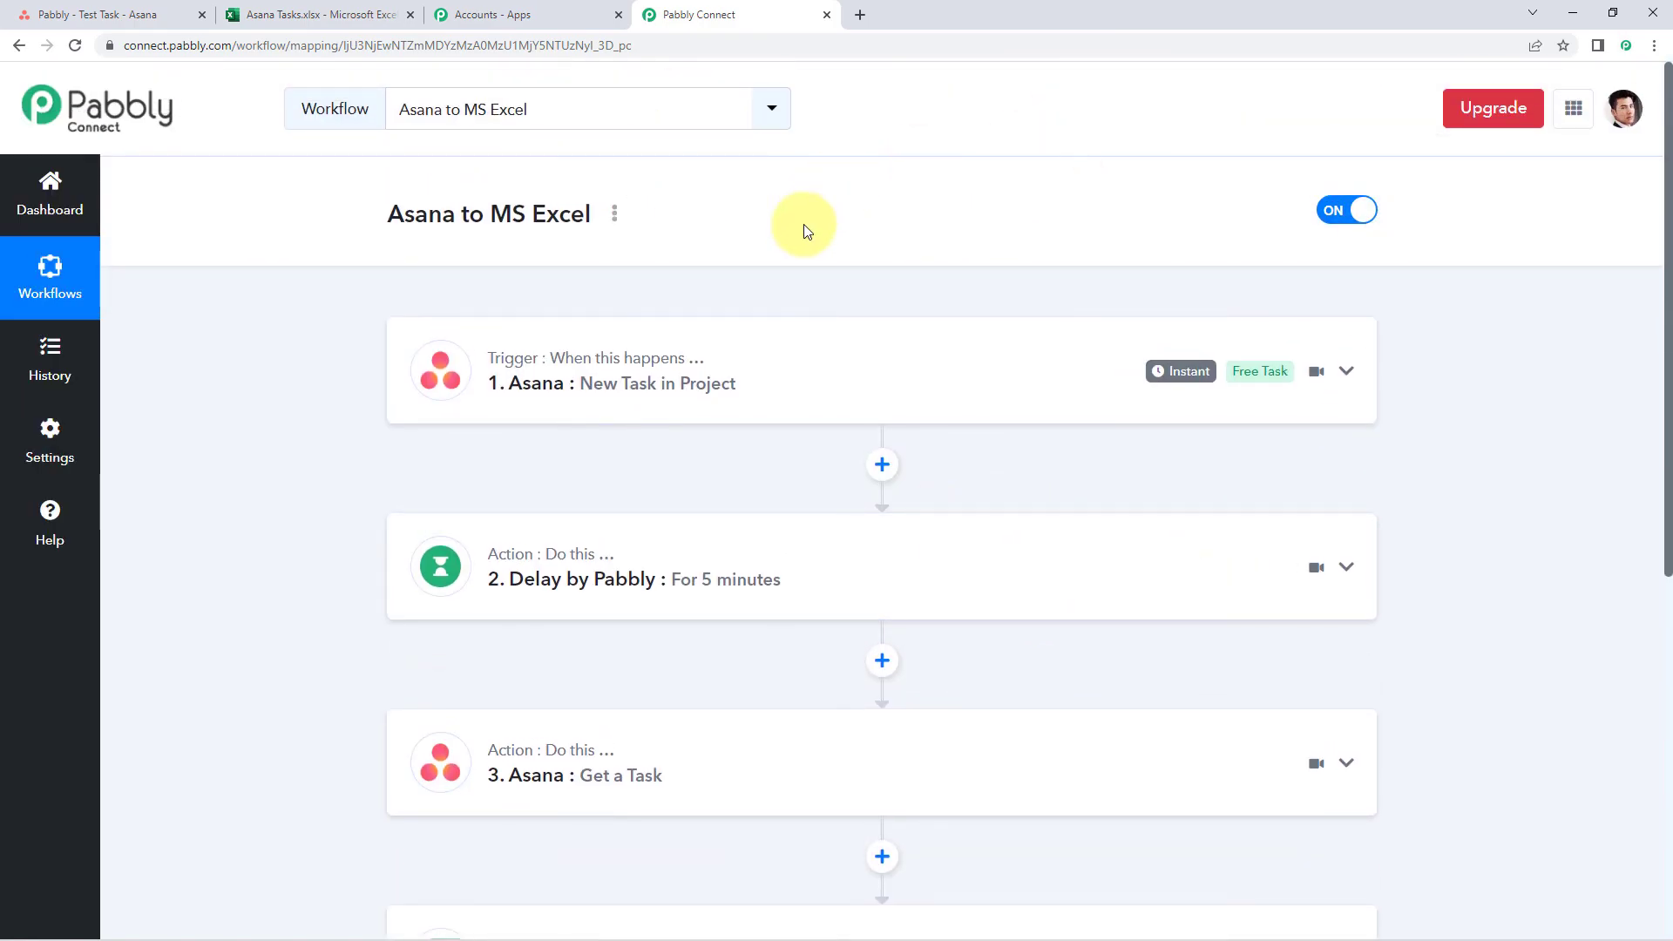